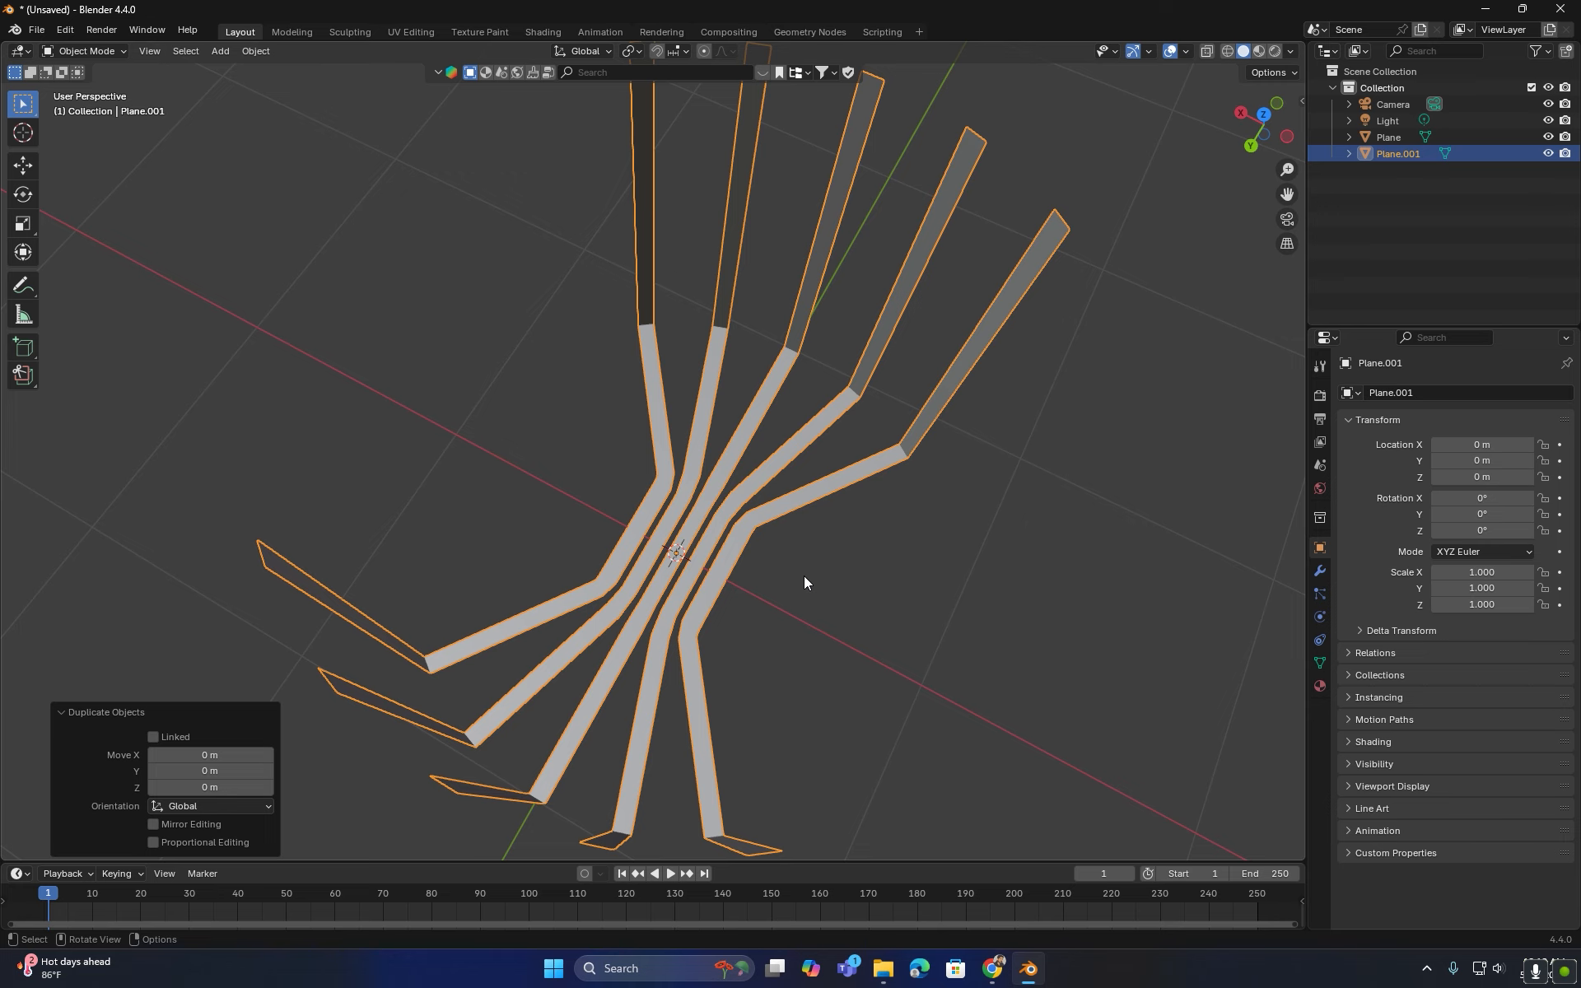
- Rotate the duplicated strips 90° about the Z axis
text(z90)
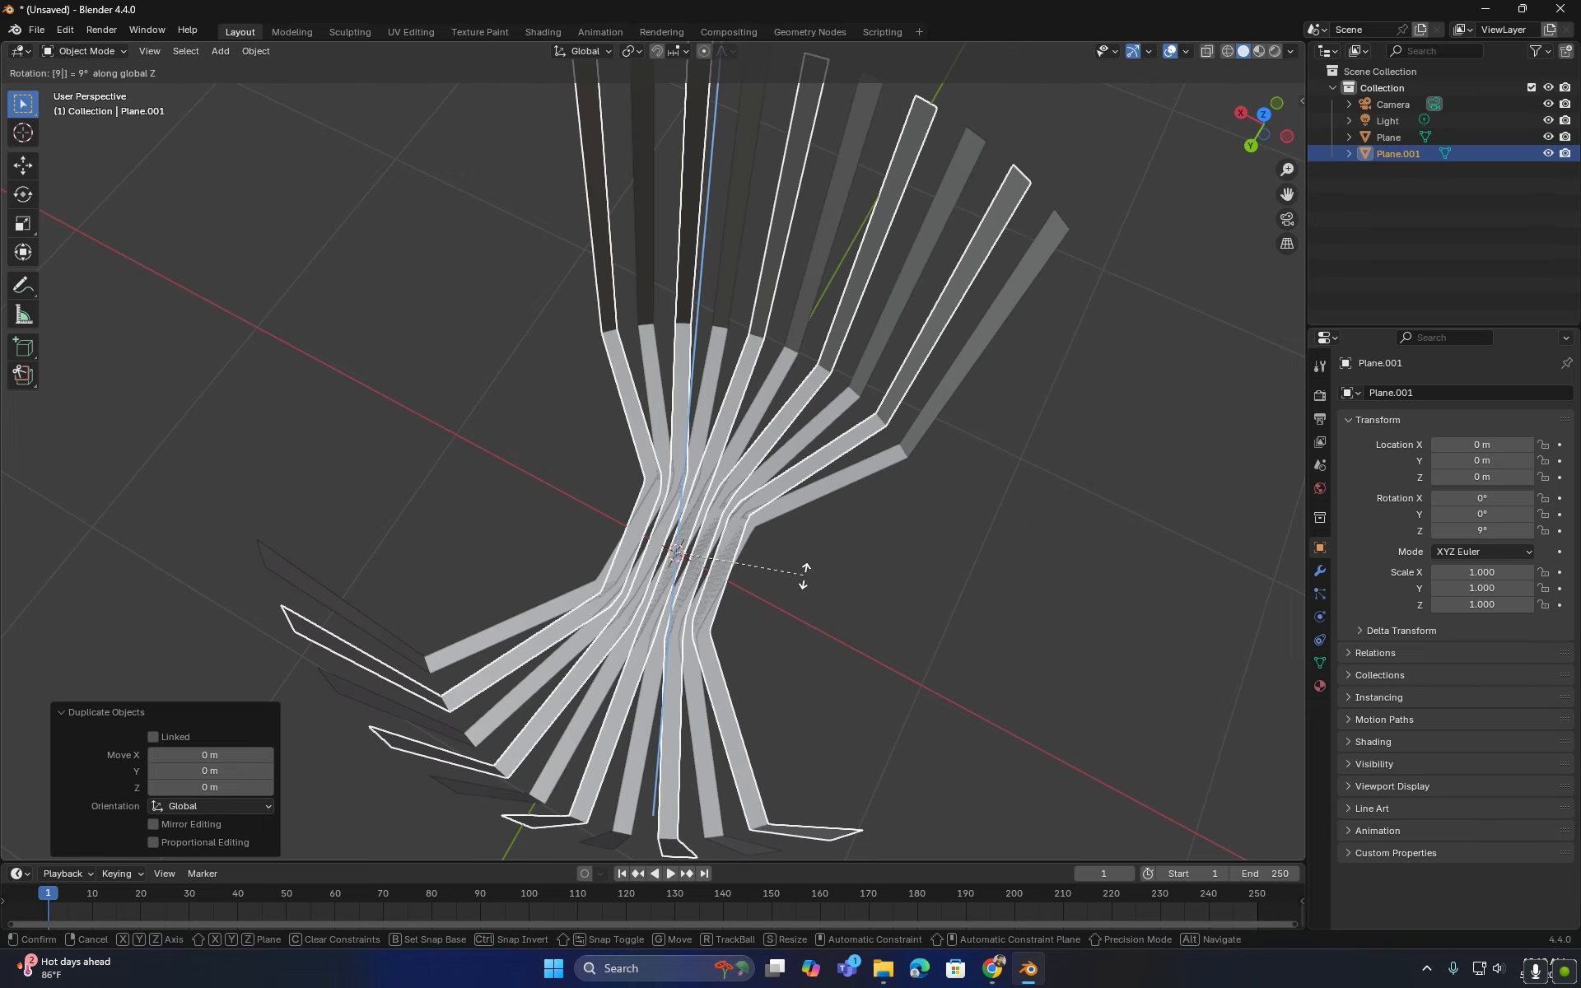
key(Return)
middle_drag(815, 590, 797, 627)
- Raise the central square faces of the rotated strips about 0.03 m along Z
key(Tab)
scroll(719, 533, up, 2)
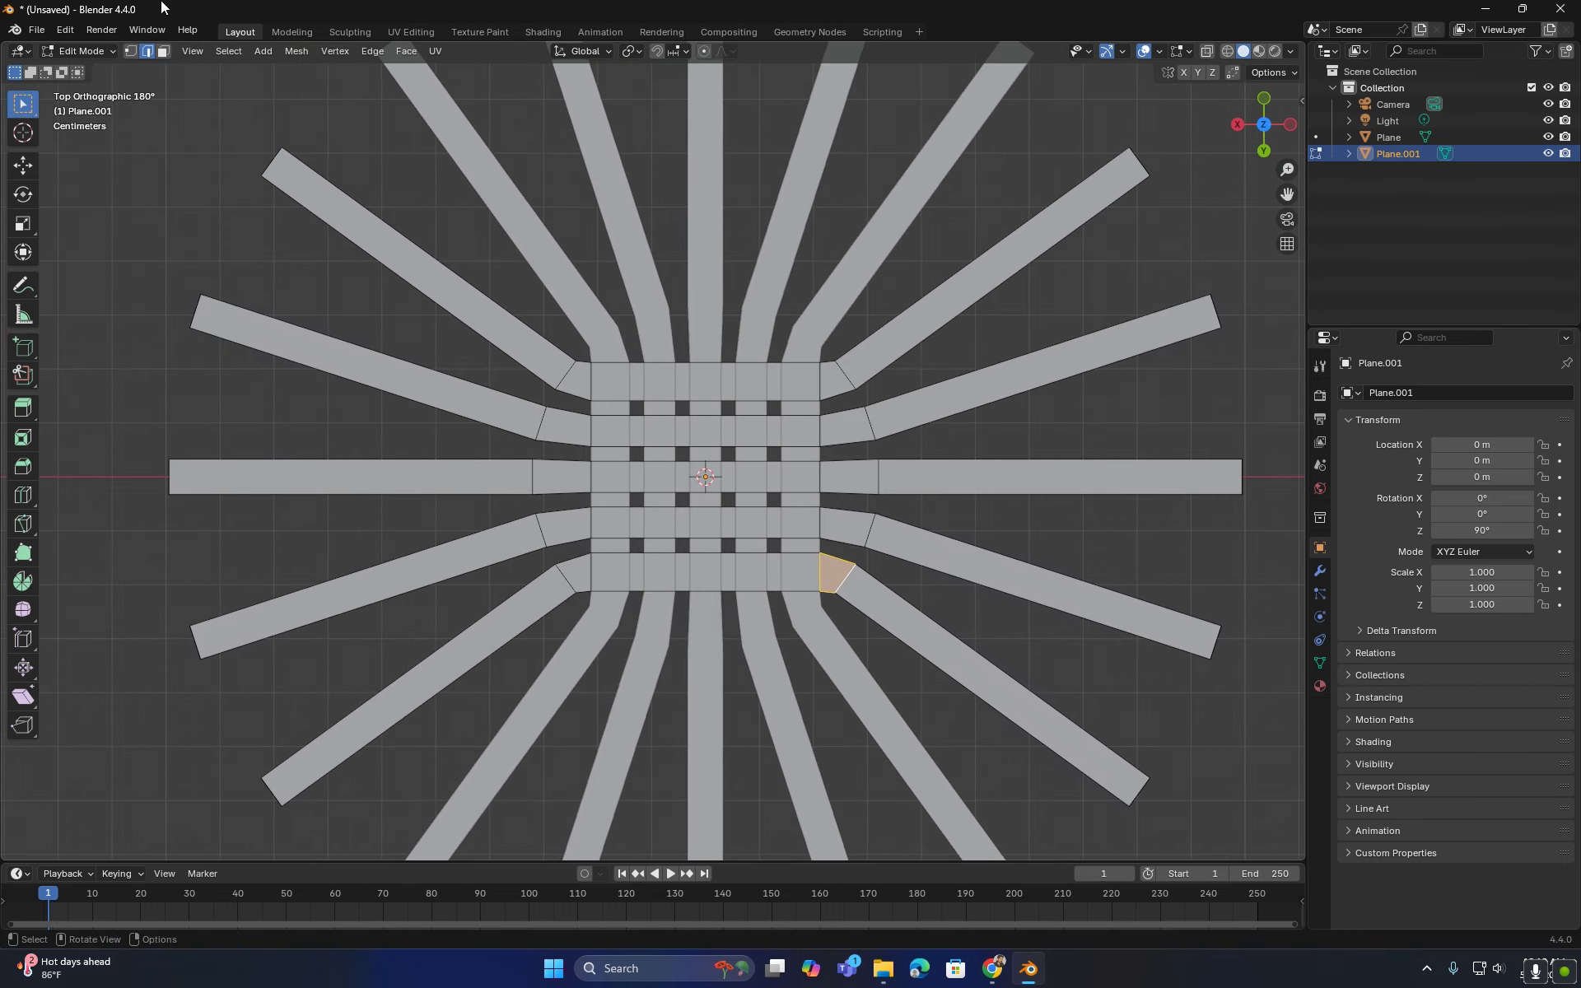
drag(824, 357, 592, 598)
ctrl+drag(999, 311, 823, 638)
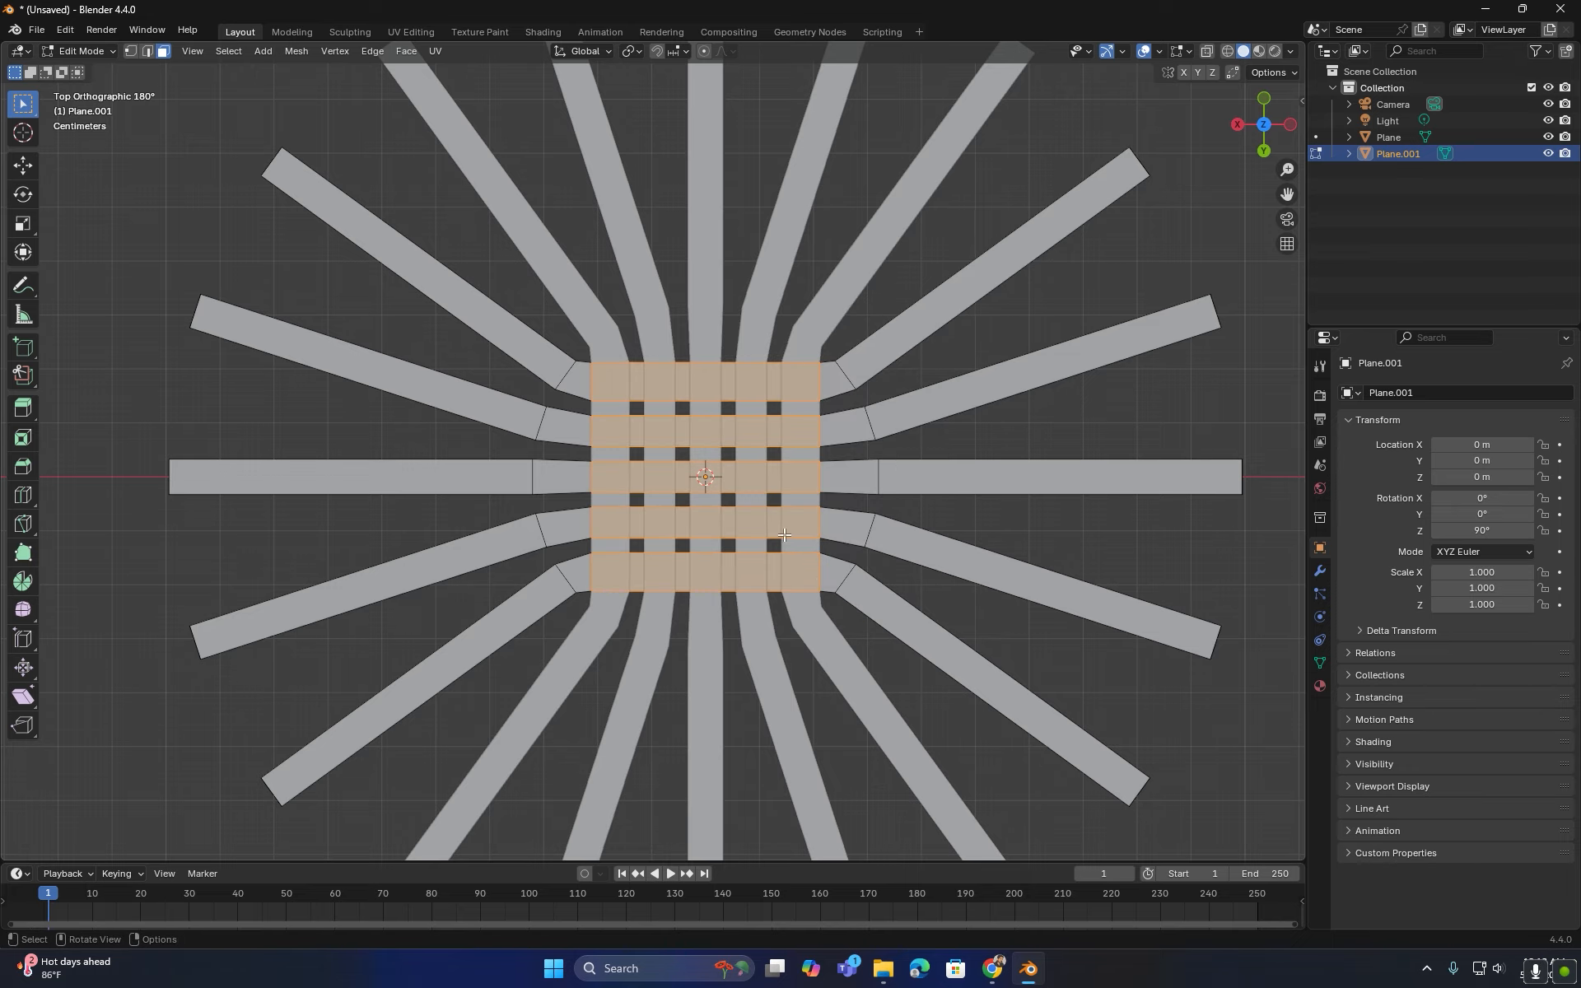
middle_drag(811, 606, 730, 473)
scroll(684, 435, up, 2)
shift+middle_drag(745, 724, 613, 534)
key(g)
key(z)
click(663, 463)
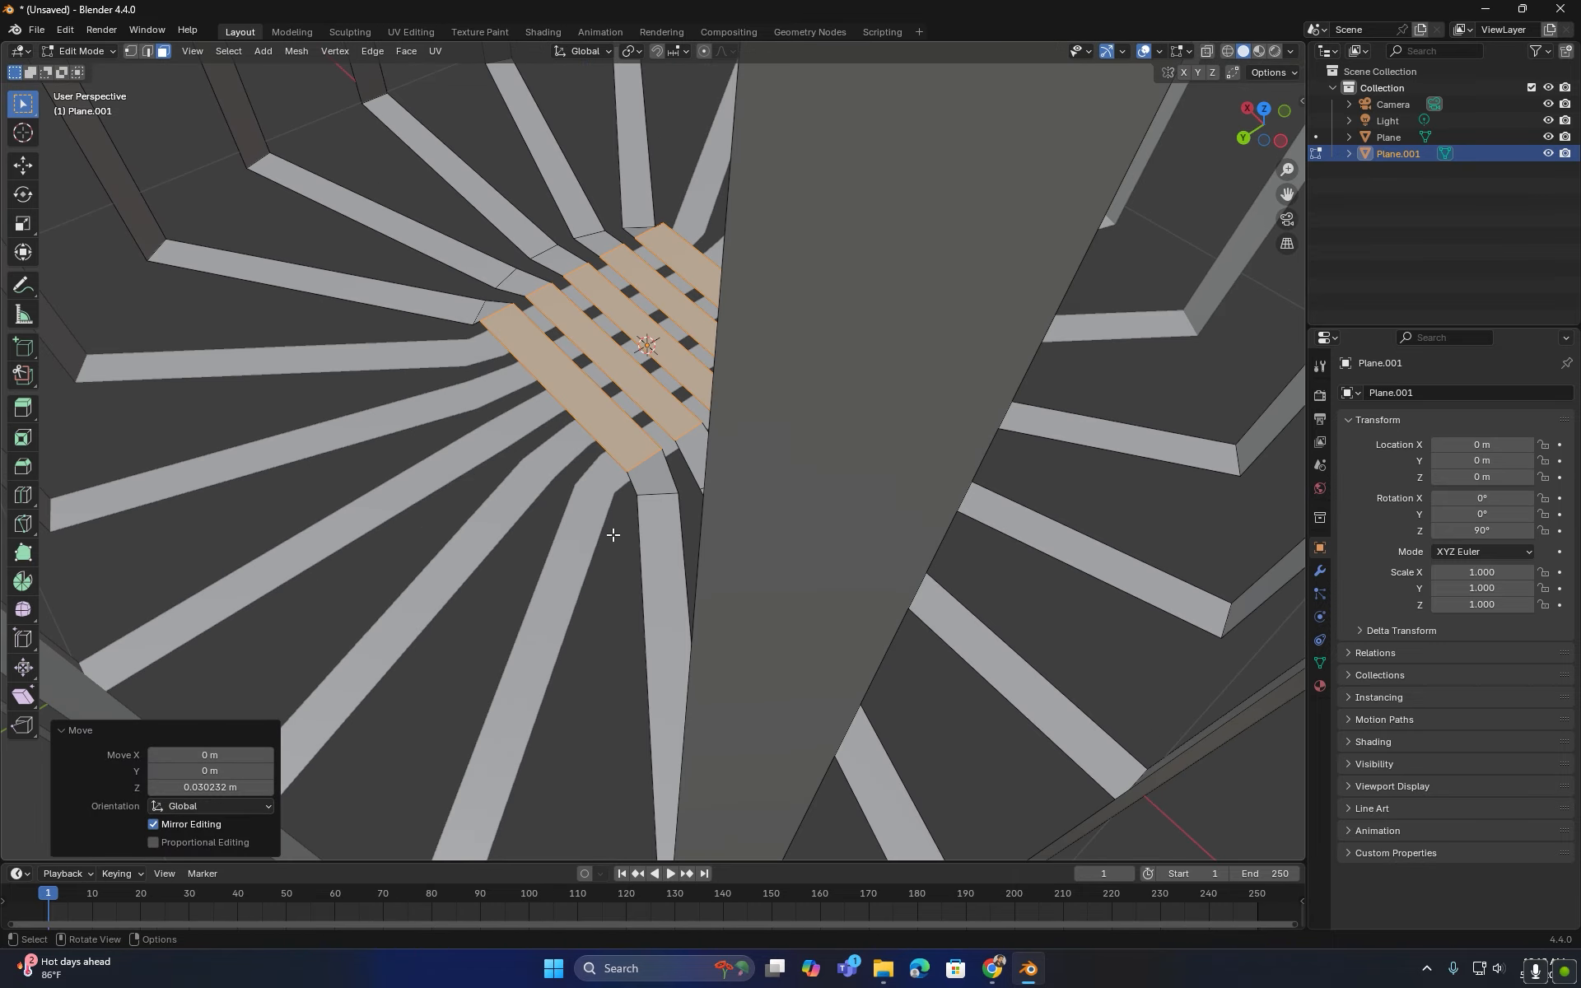
- Switch editing to the original strips and lower their central square faces slightly along Z beneath the crossing strips
key(alt+q)
scroll(613, 444, down, 3)
scroll(568, 487, up, 2)
middle_drag(651, 412, 576, 494)
shift+middle_drag(719, 345, 606, 454)
drag(755, 290, 685, 387)
drag(583, 516, 584, 516)
middle_drag(584, 517, 666, 429)
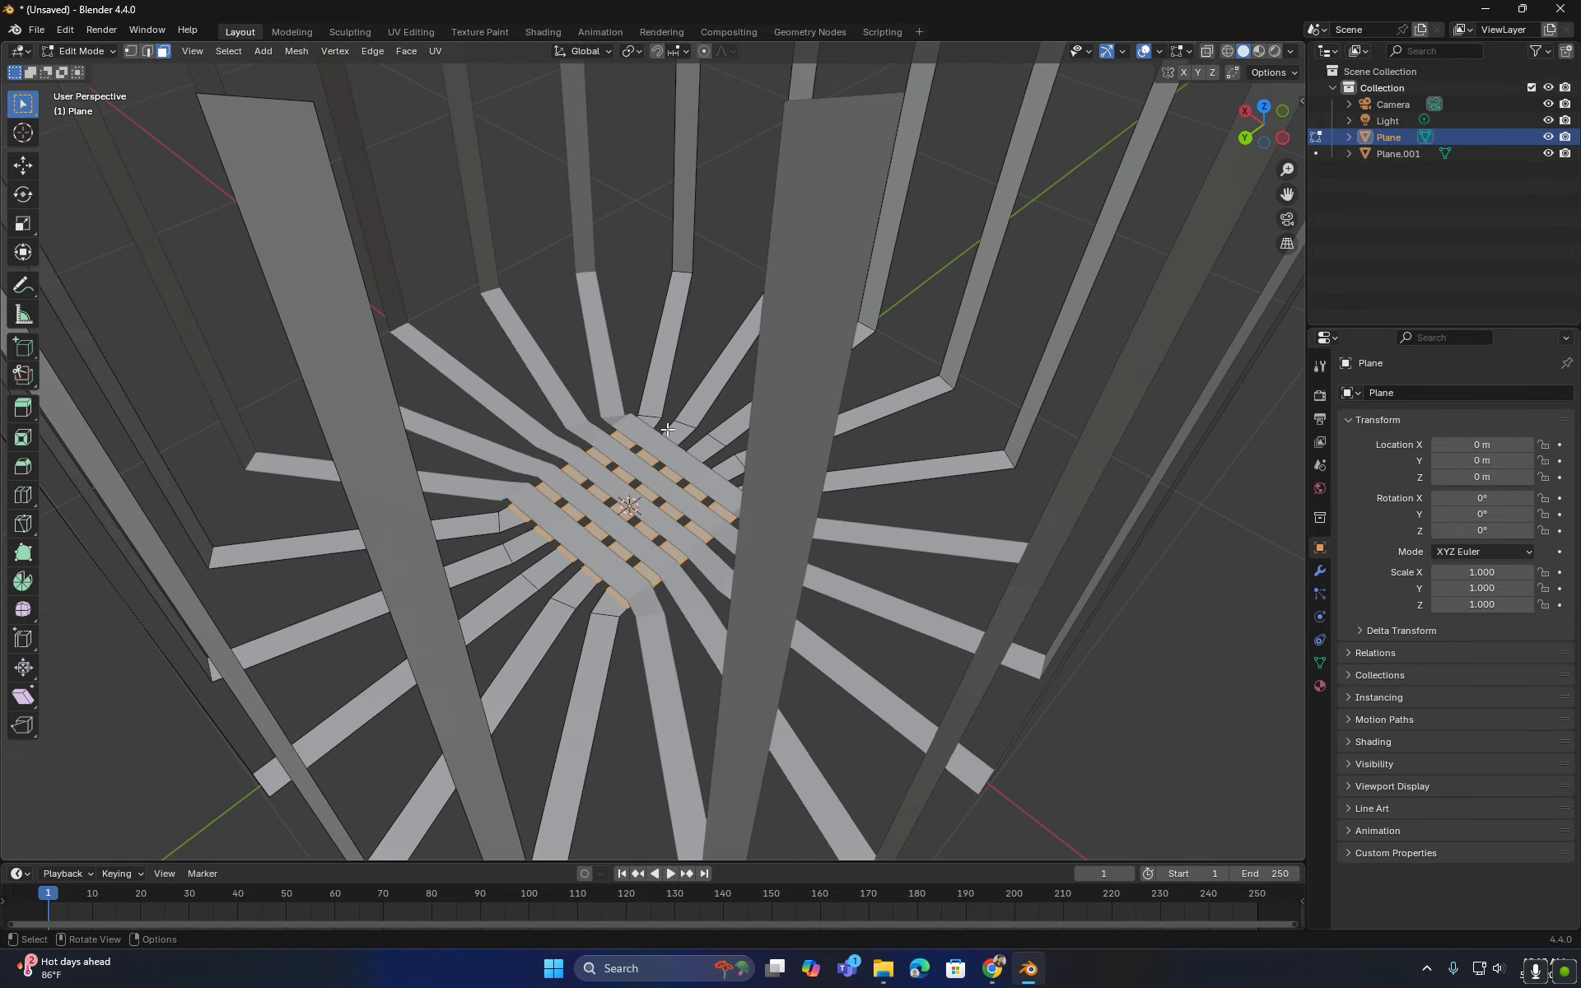
scroll(667, 429, up, 1)
middle_drag(659, 603, 676, 374)
scroll(646, 307, up, 5)
scroll(645, 307, down, 3)
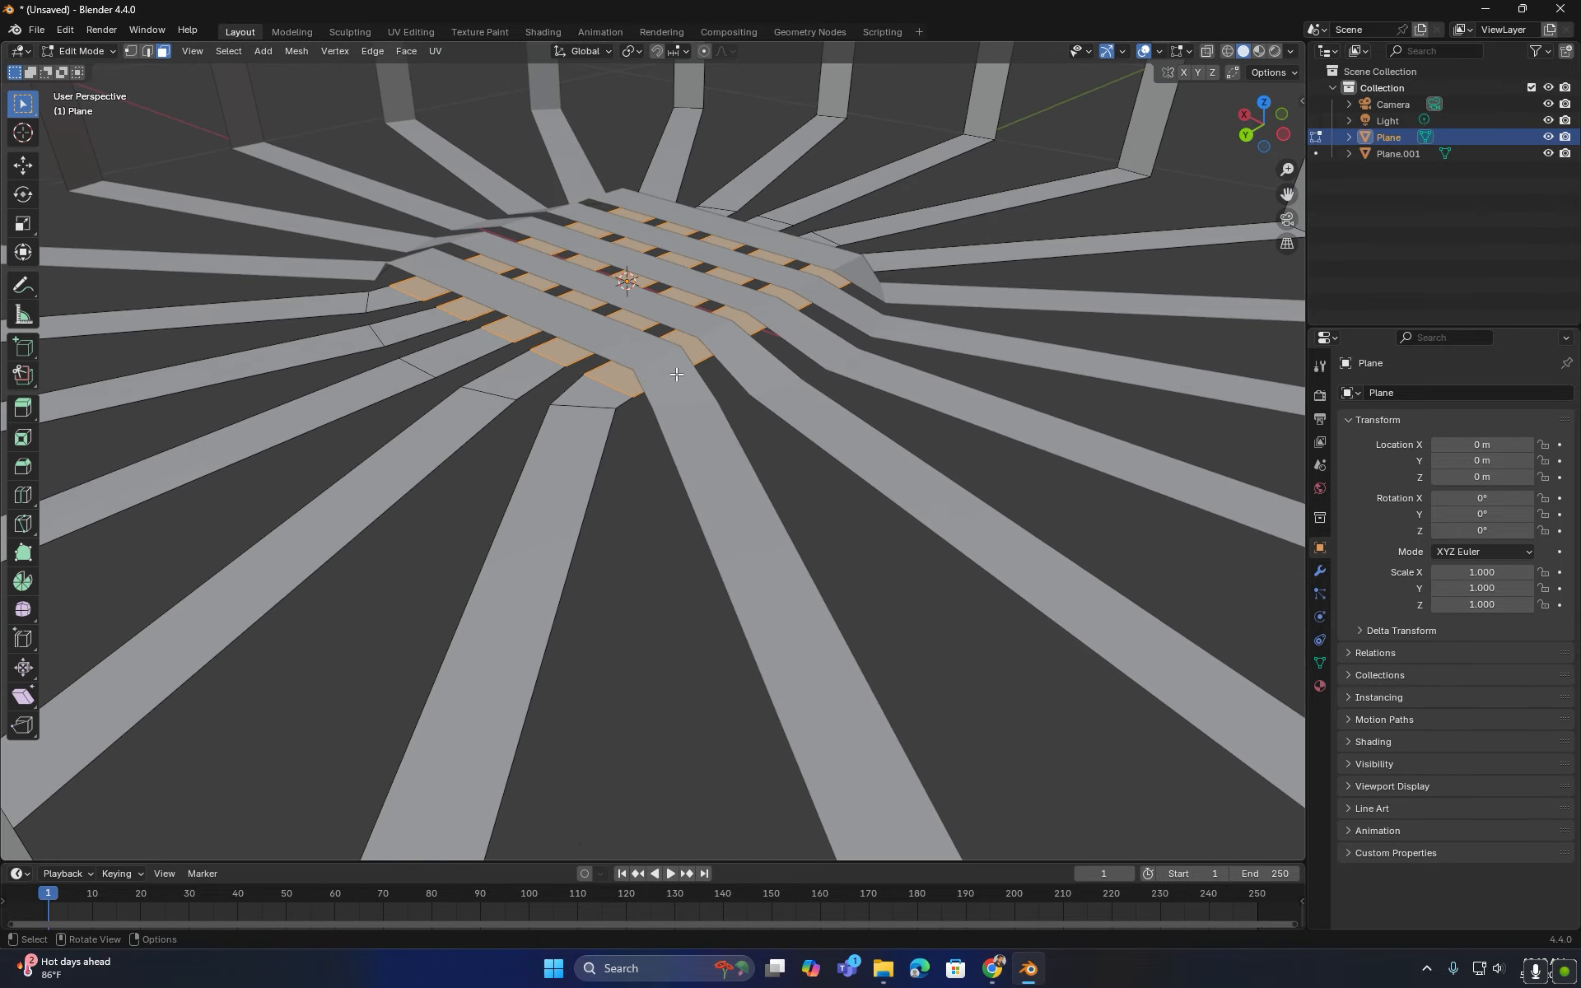
key(g)
key(z)
click(675, 379)
- Return to editing the rotated strips and fine-tune the height of their central faces along Z
scroll(675, 379, down, 5)
middle_drag(679, 412, 638, 360)
key(Tab)
click(636, 382)
key(Tab)
key(g)
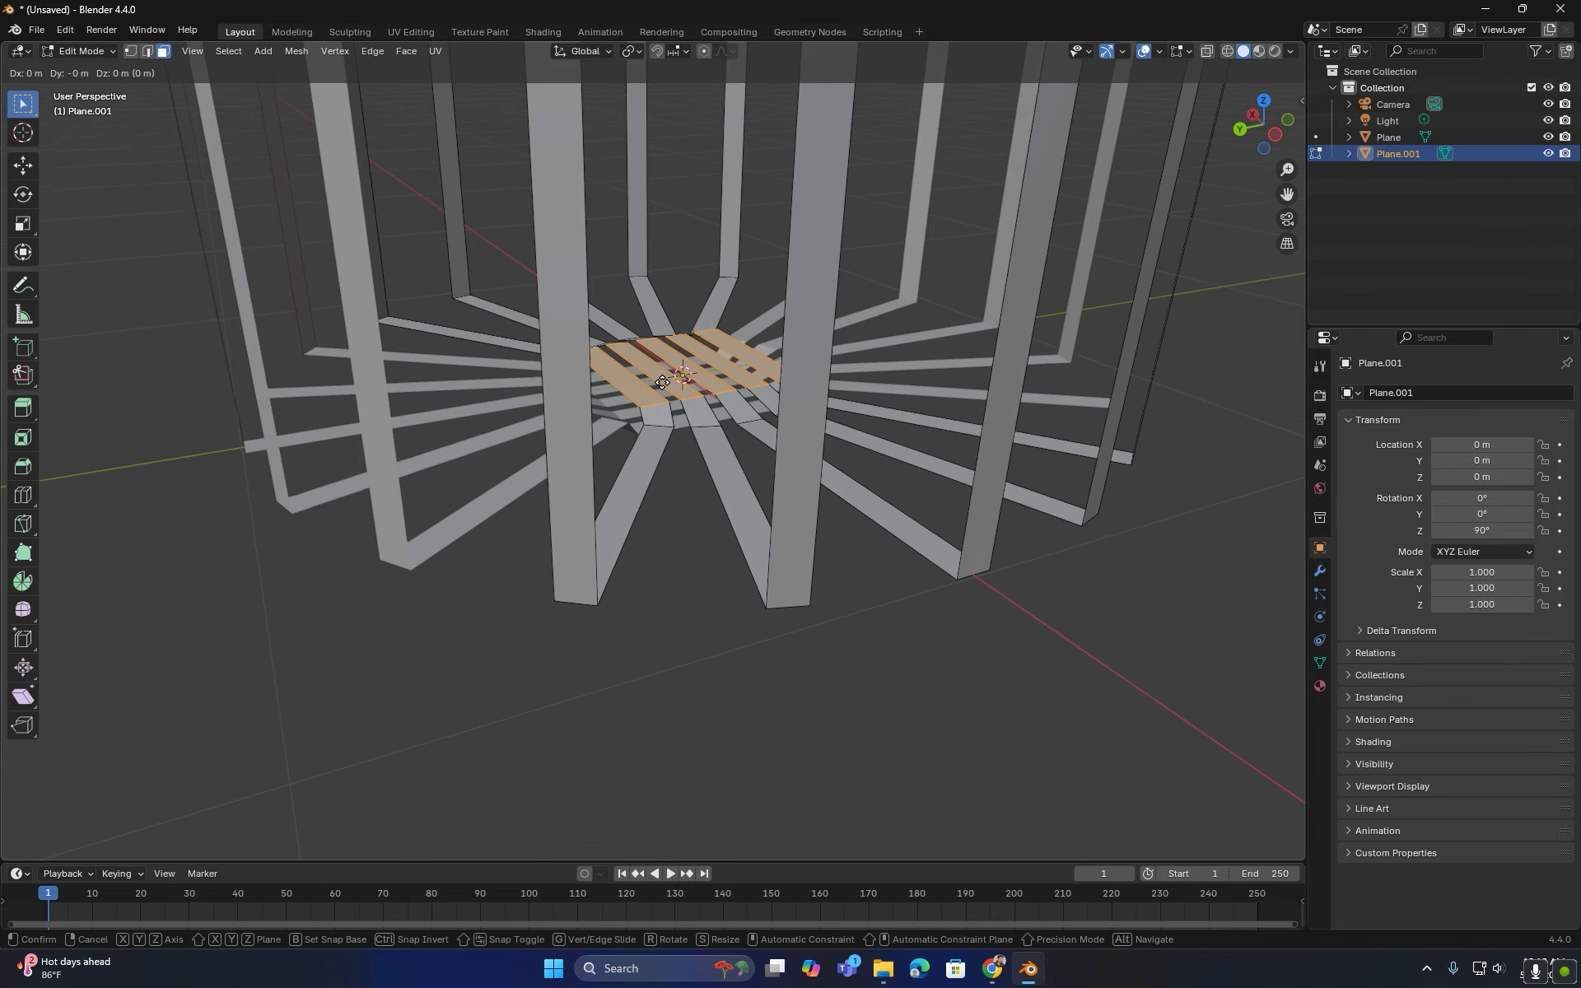
key(z)
click(650, 381)
scroll(659, 383, down, 5)
key(Tab)
- Join both strip sets into a single object and save the file as Basket.blend
middle_drag(762, 239, 788, 445)
click(789, 443)
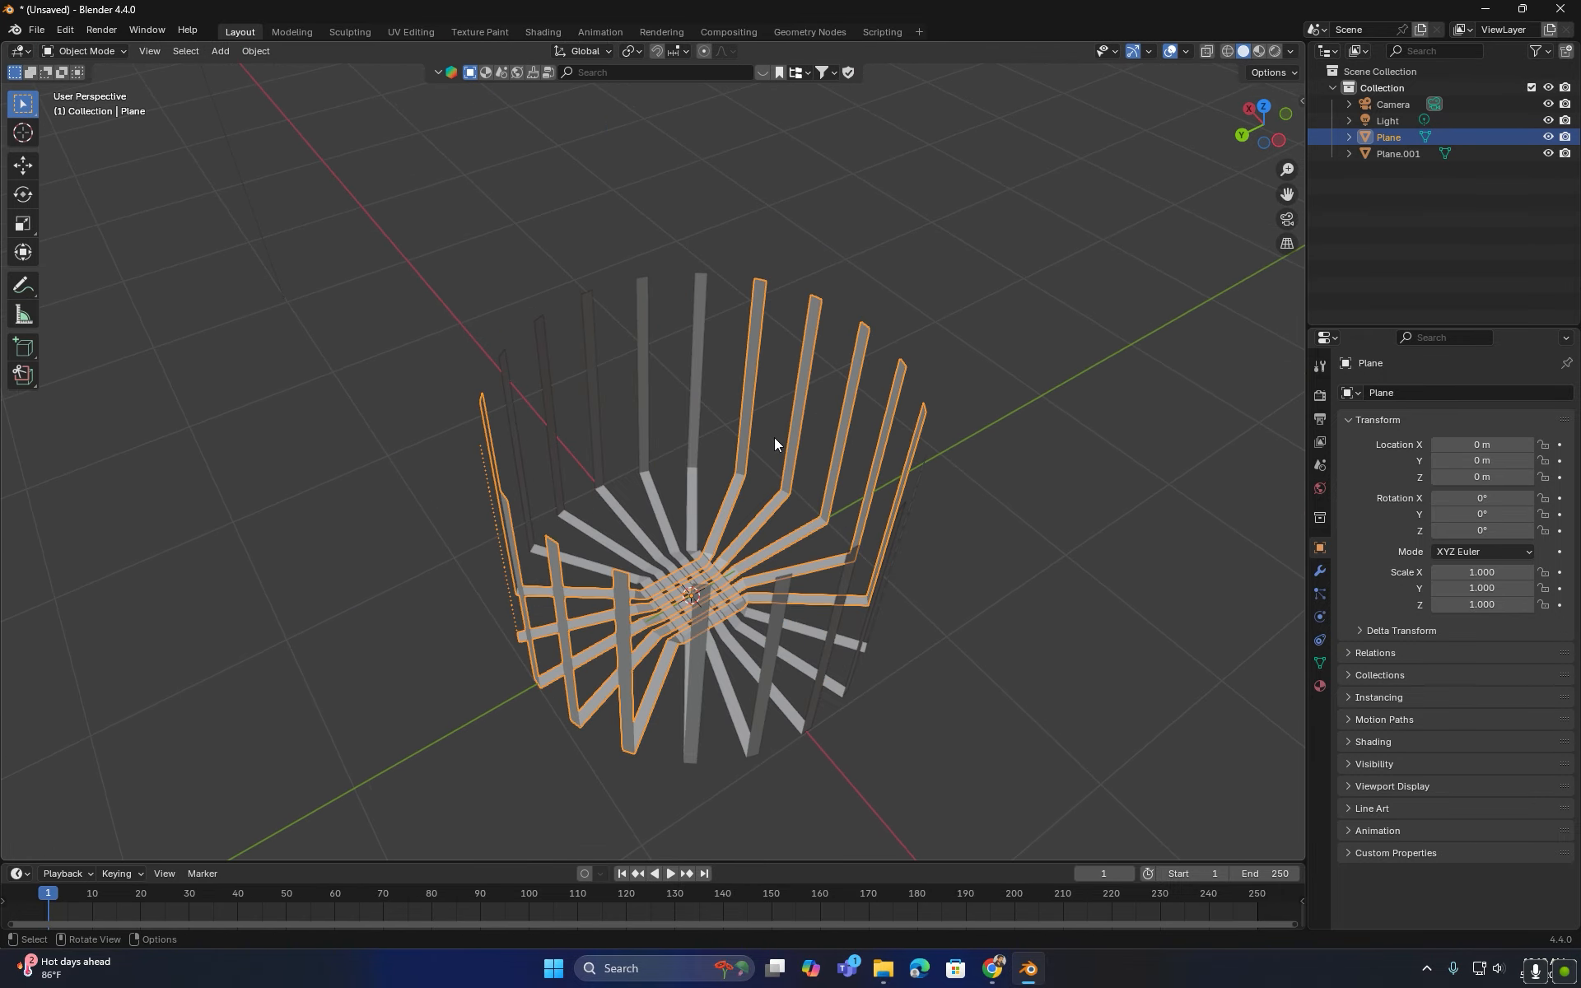
shift+click(693, 550)
middle_drag(693, 550, 754, 587)
scroll(758, 542, up, 5)
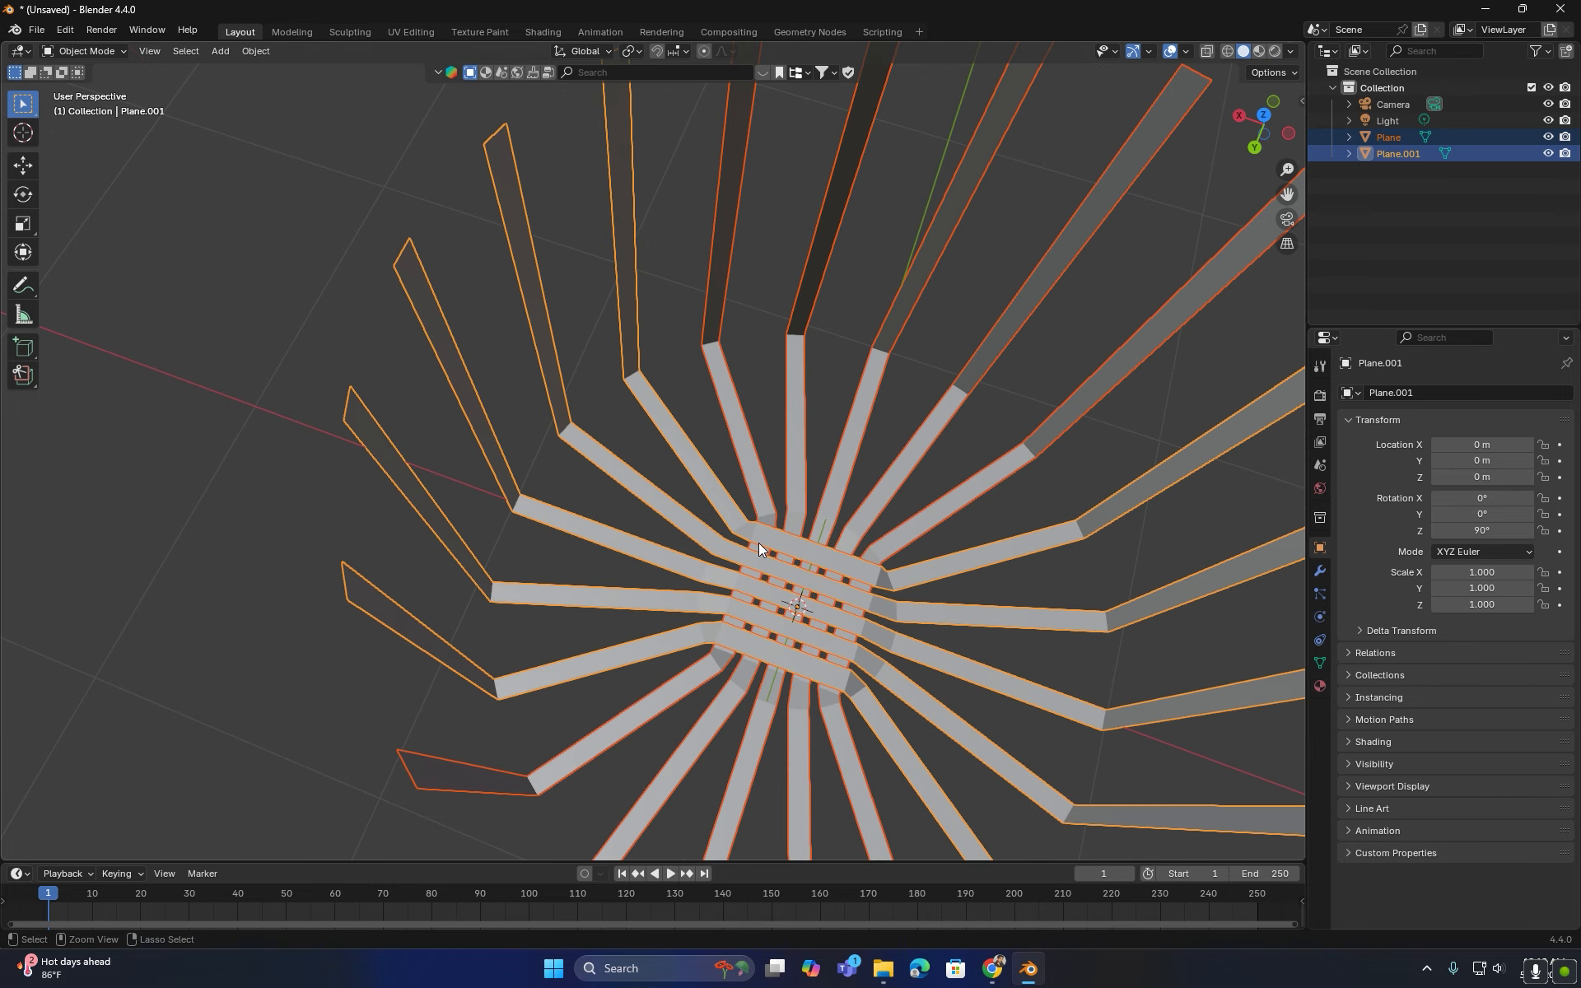
key(ctrl+j)
middle_drag(758, 548, 722, 517)
key(alt+a)
key(ctrl+s)
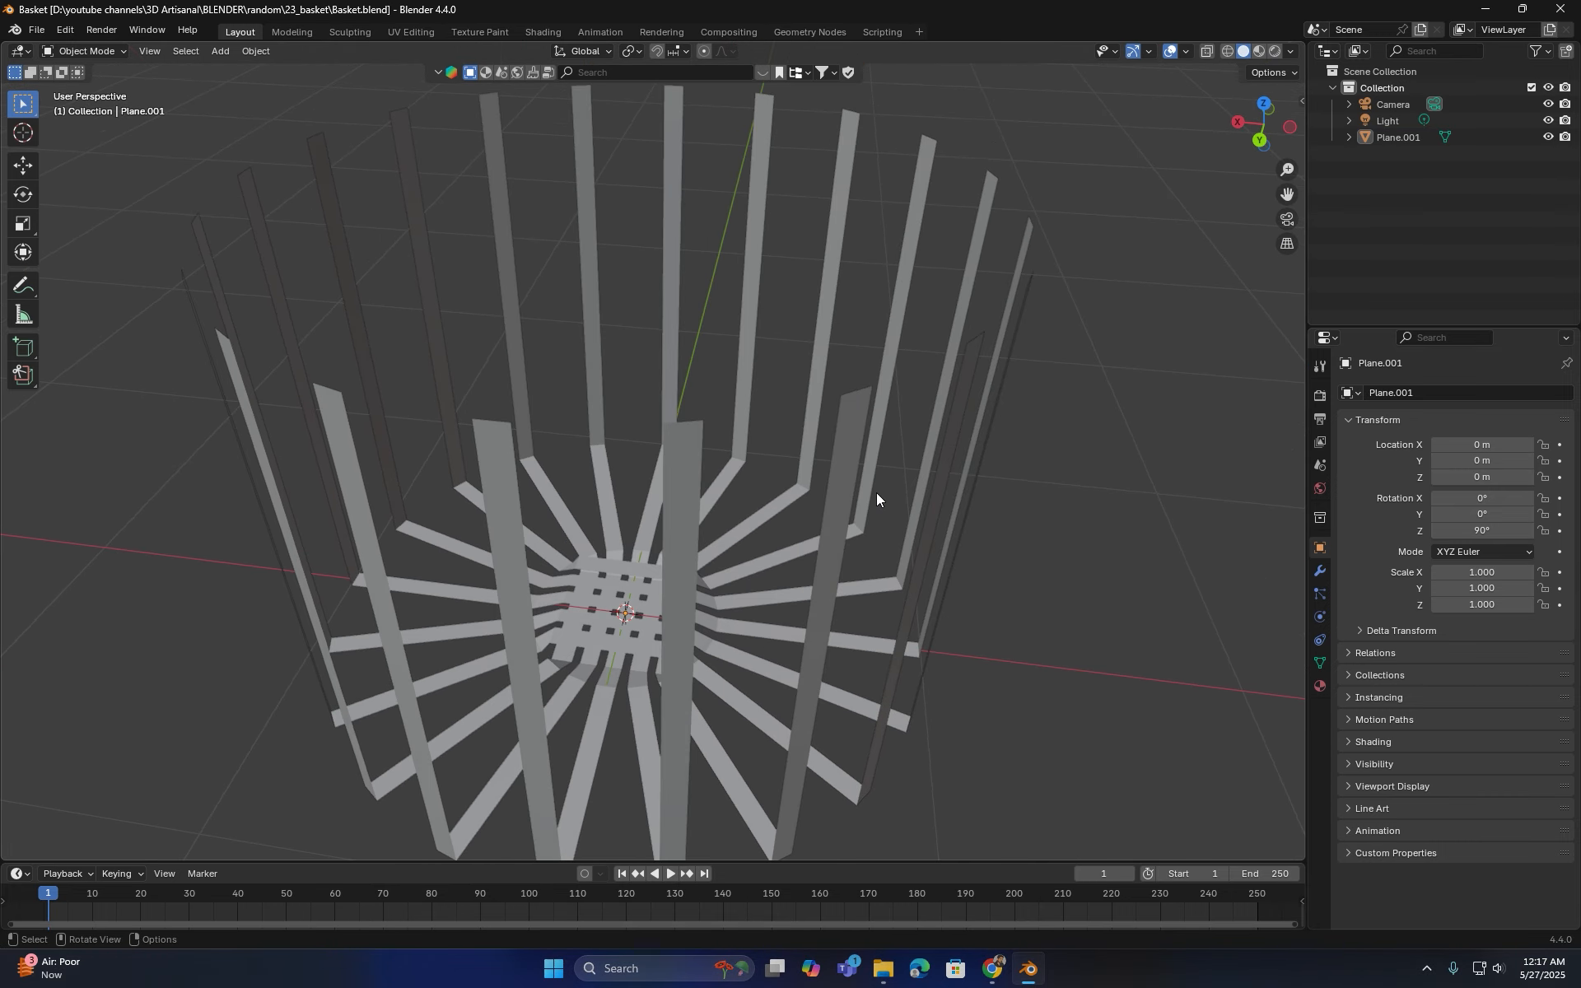
- Add a Solidify modifier to the joined strips with a thickness of 0.047 m
click(827, 471)
mouse_move(827, 471)
middle_down()
mouse_move(853, 504)
mouse_move(803, 453)
mouse_move(811, 494)
middle_up()
click(1320, 571)
click(1413, 387)
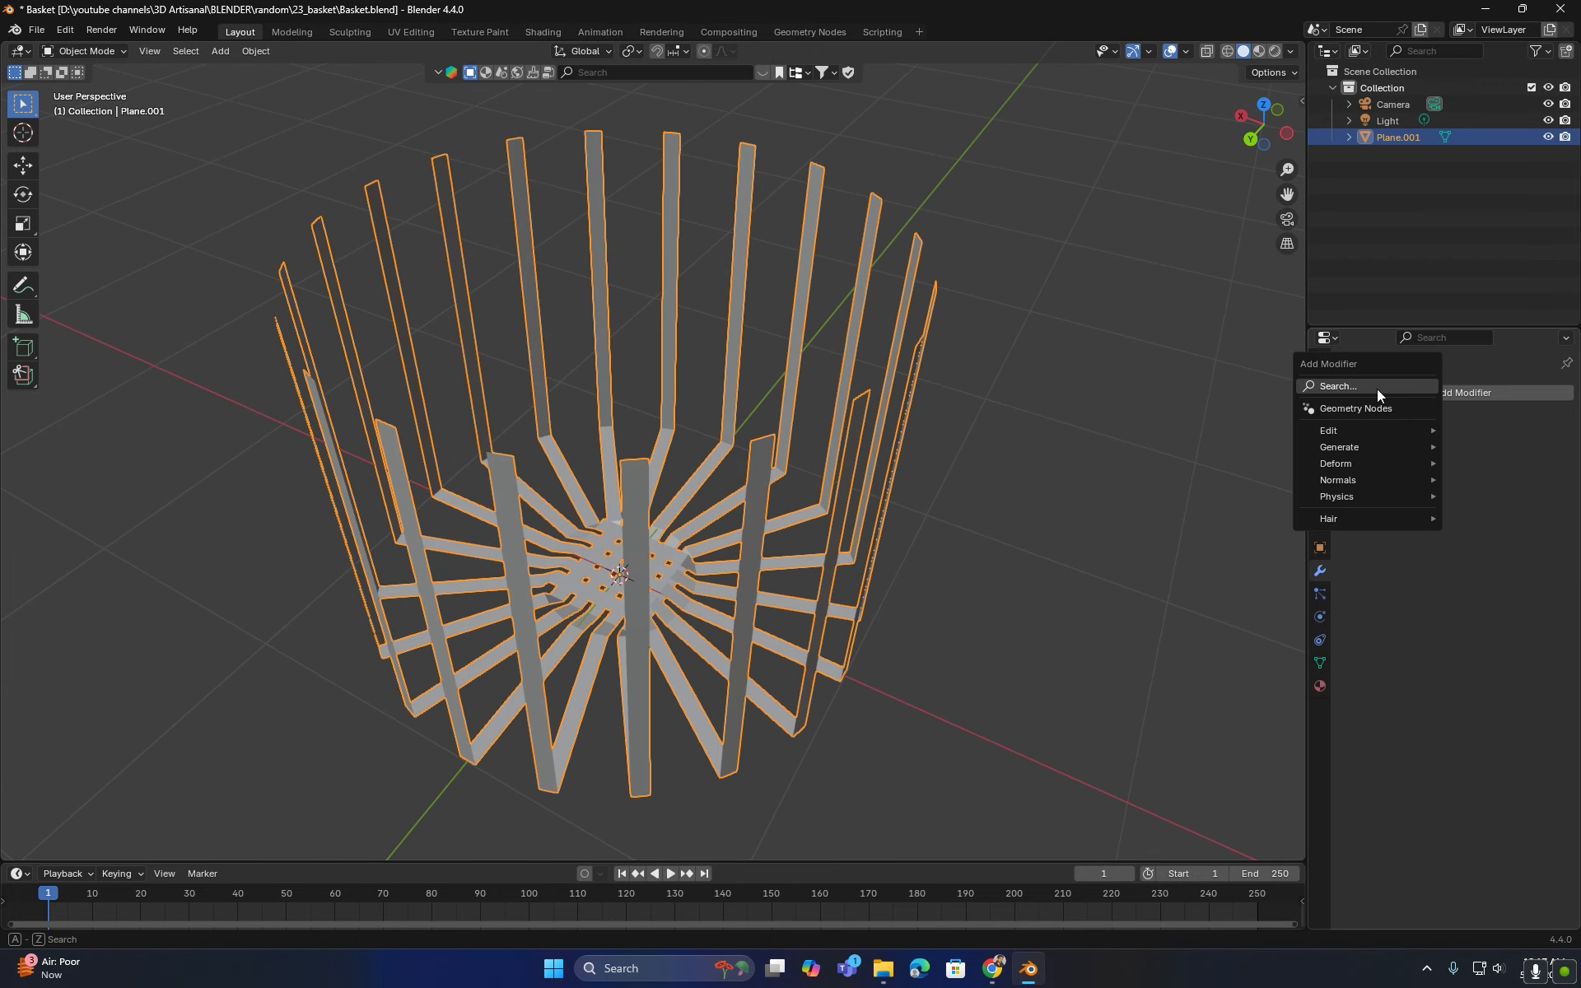
click(1377, 389)
click(1275, 419)
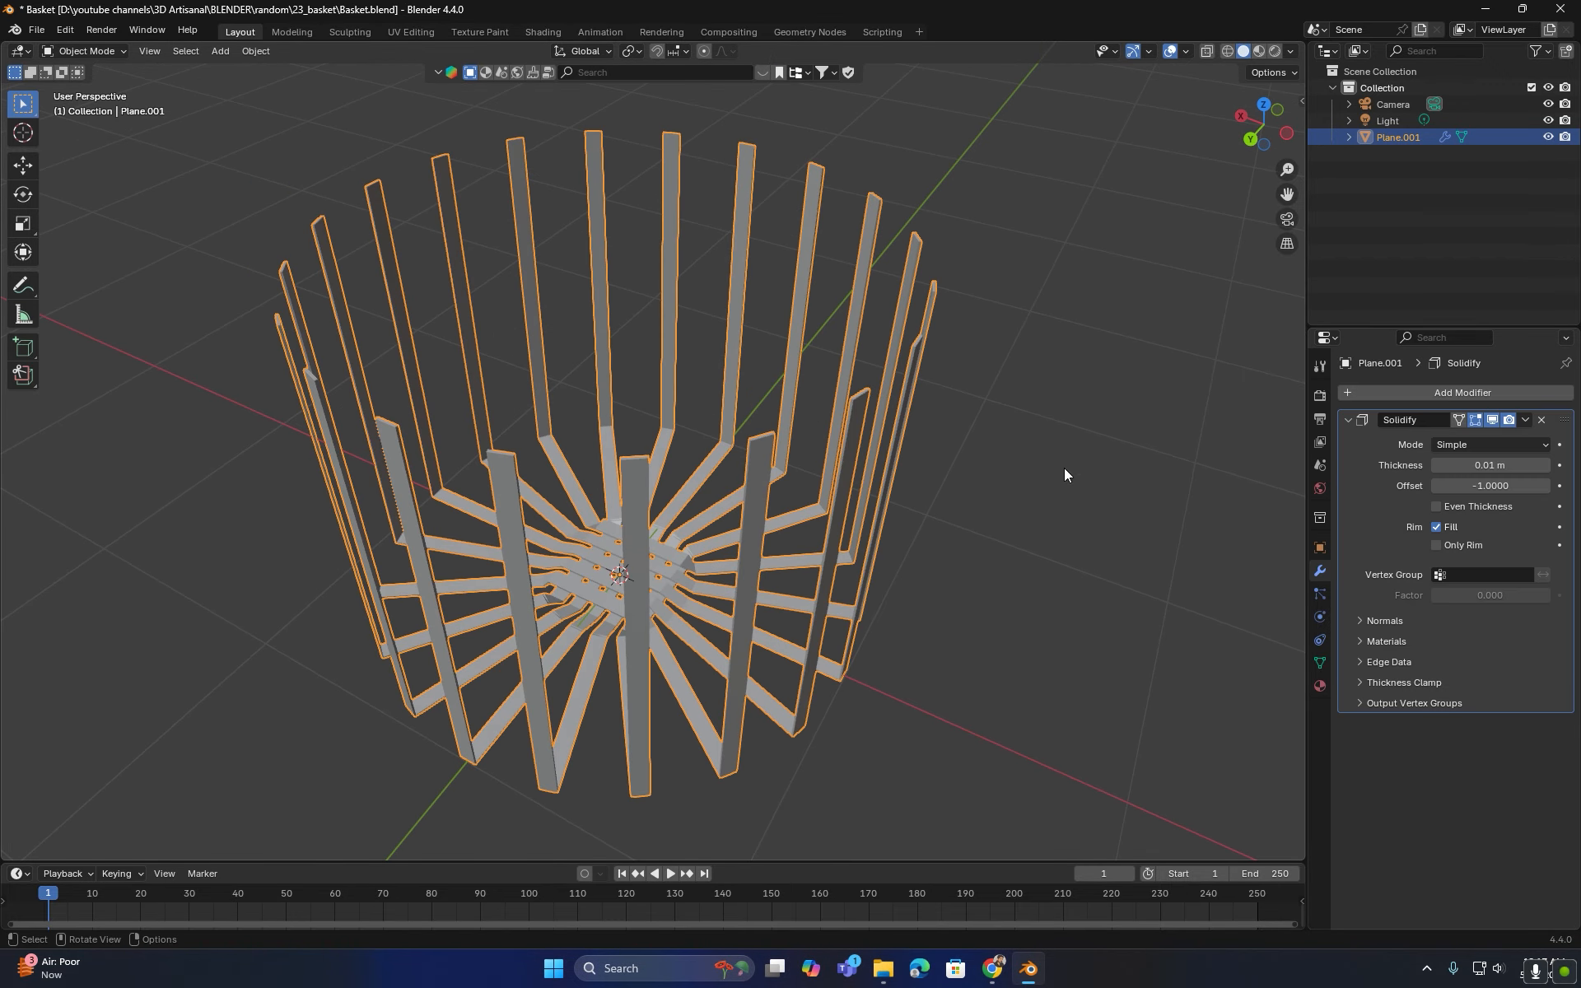
scroll(581, 555, up, 3)
drag(1482, 465, 1539, 465)
- Set the Solidify modifier to Complex mode with an offset of 0 and a thickness of 0.055 m
scroll(566, 592, up, 5)
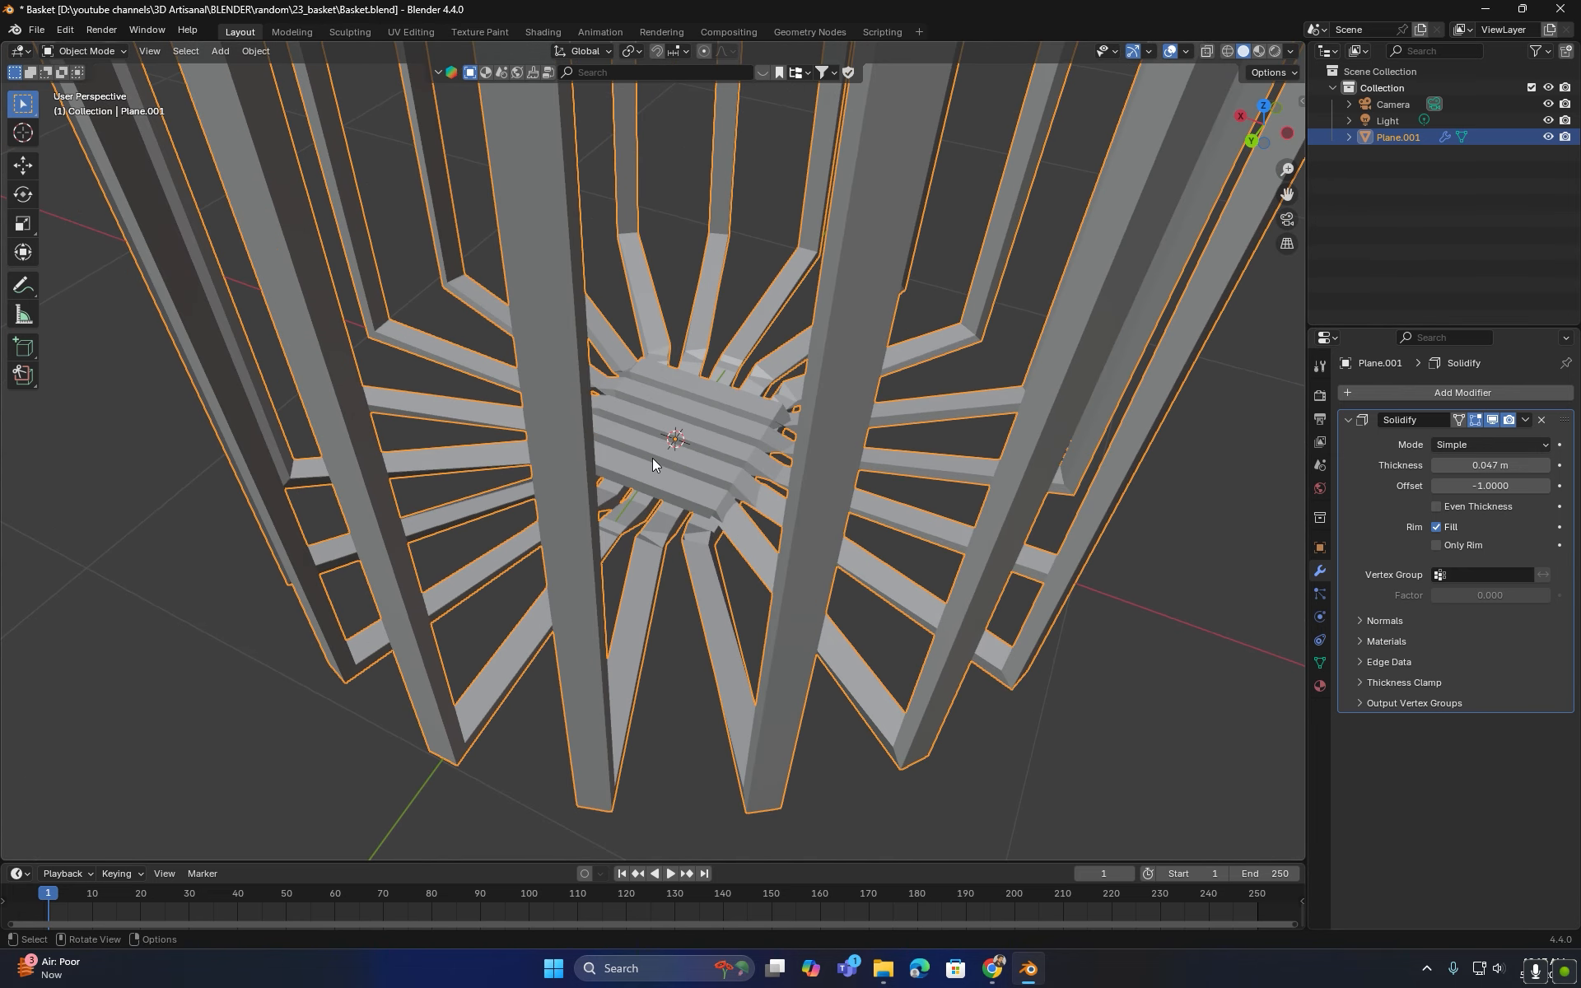
scroll(652, 457, up, 8)
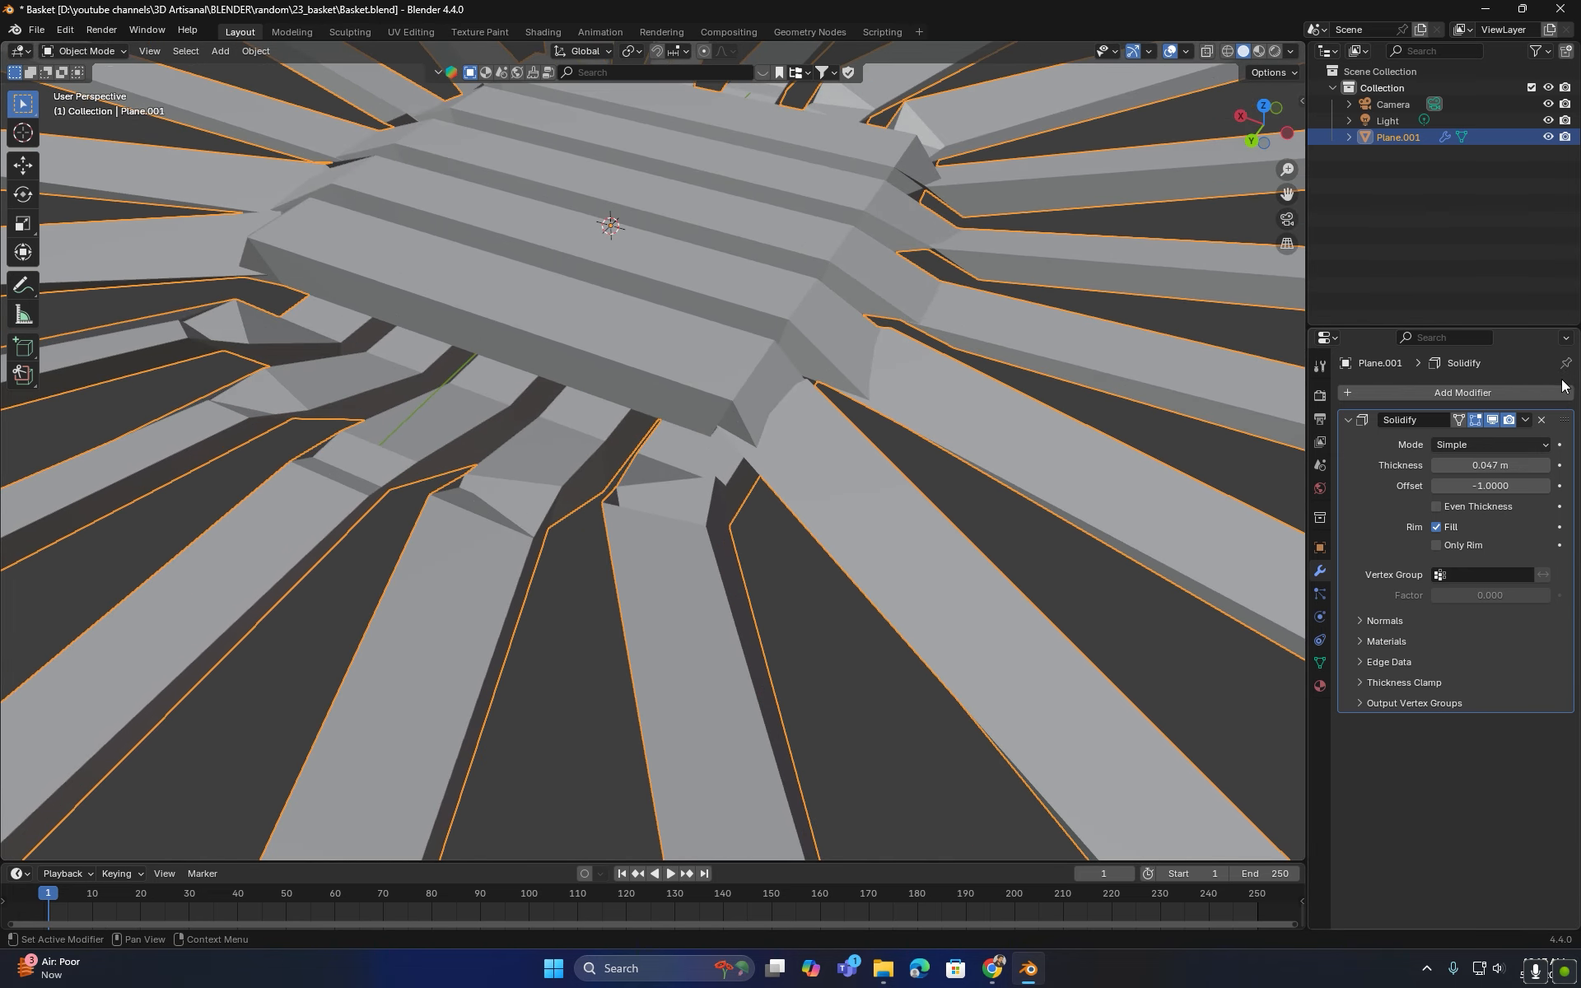
click(1460, 444)
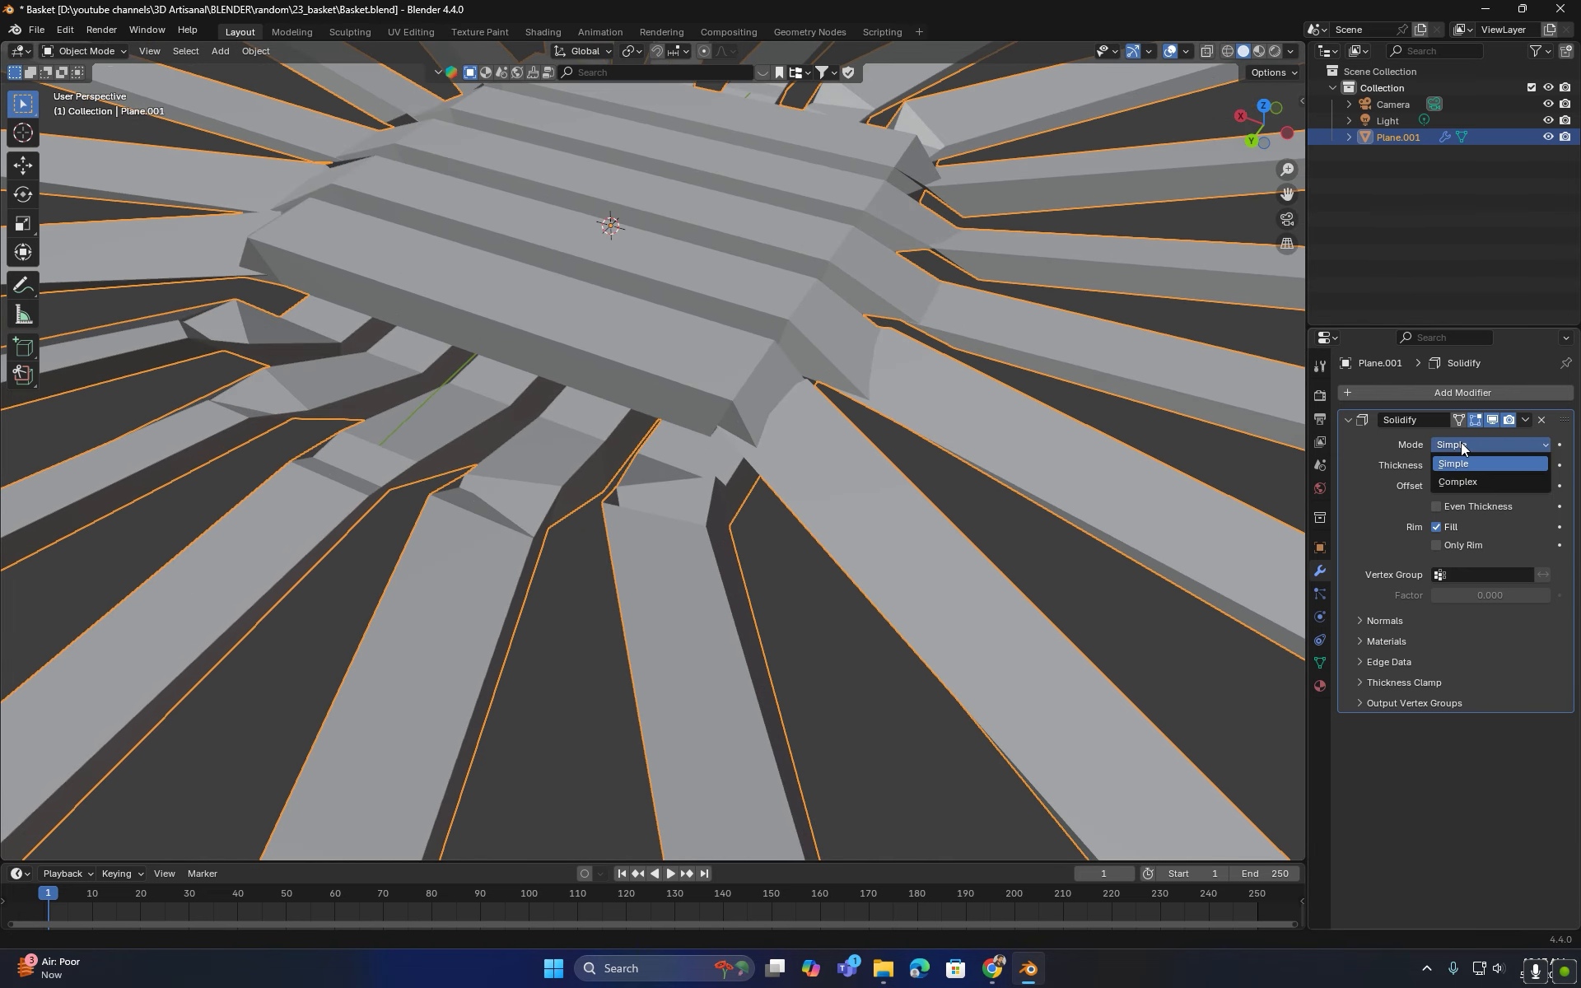
click(1460, 481)
middle_drag(535, 428, 642, 387)
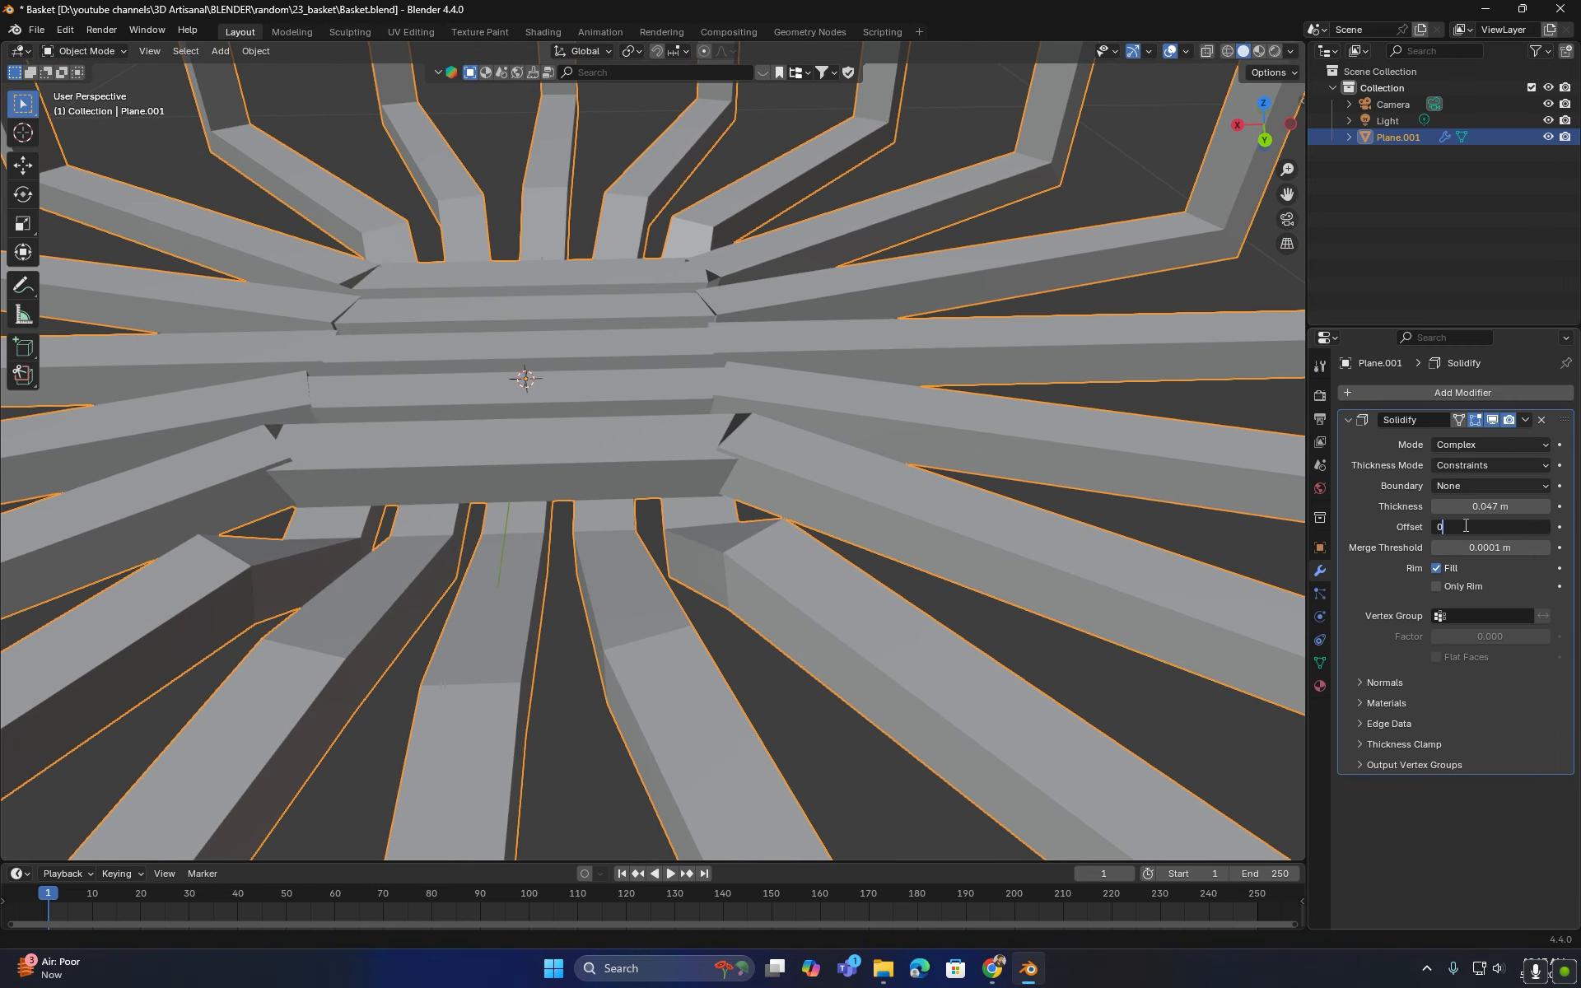
click(1465, 525)
text(0)
key(Return)
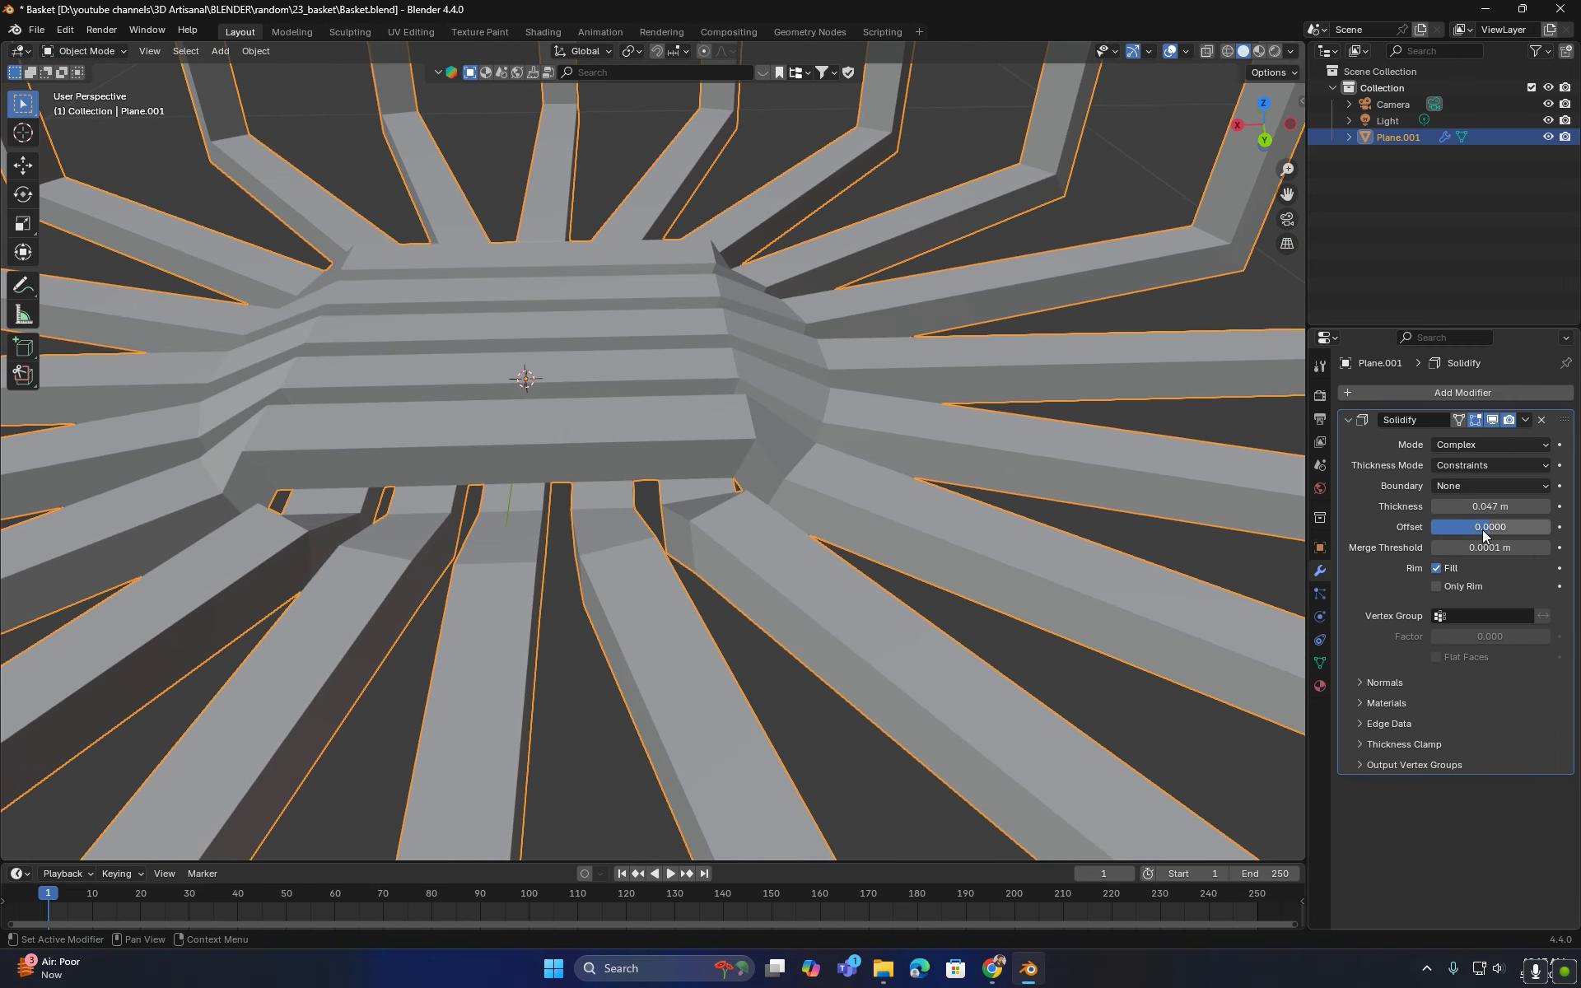
middle_drag(630, 472, 650, 503)
drag(1490, 507, 1497, 506)
scroll(586, 495, down, 2)
middle_drag(586, 496, 609, 453)
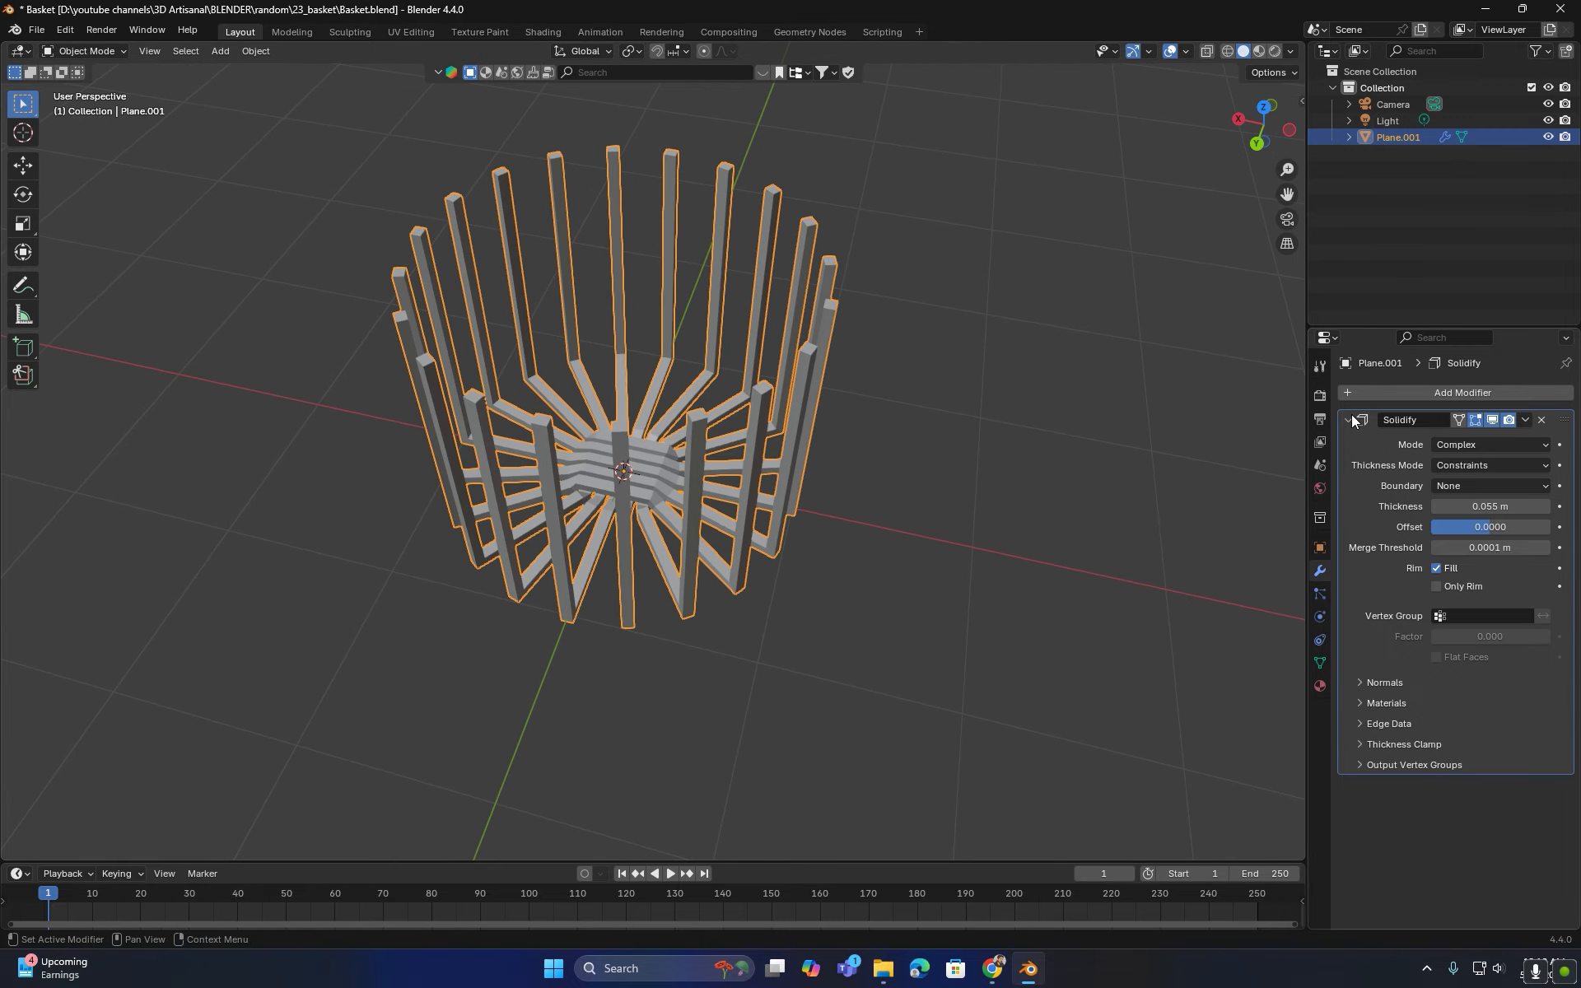
- Add a Subdivision Surface modifier to the strips with a viewport level of 2
click(1420, 394)
click(1316, 443)
scroll(711, 458, up, 5)
middle_drag(708, 472, 666, 463)
click(1545, 832)
scroll(693, 491, down, 4)
- Bevel the lower edges where all the strips bend upward, using one segment
key(Tab)
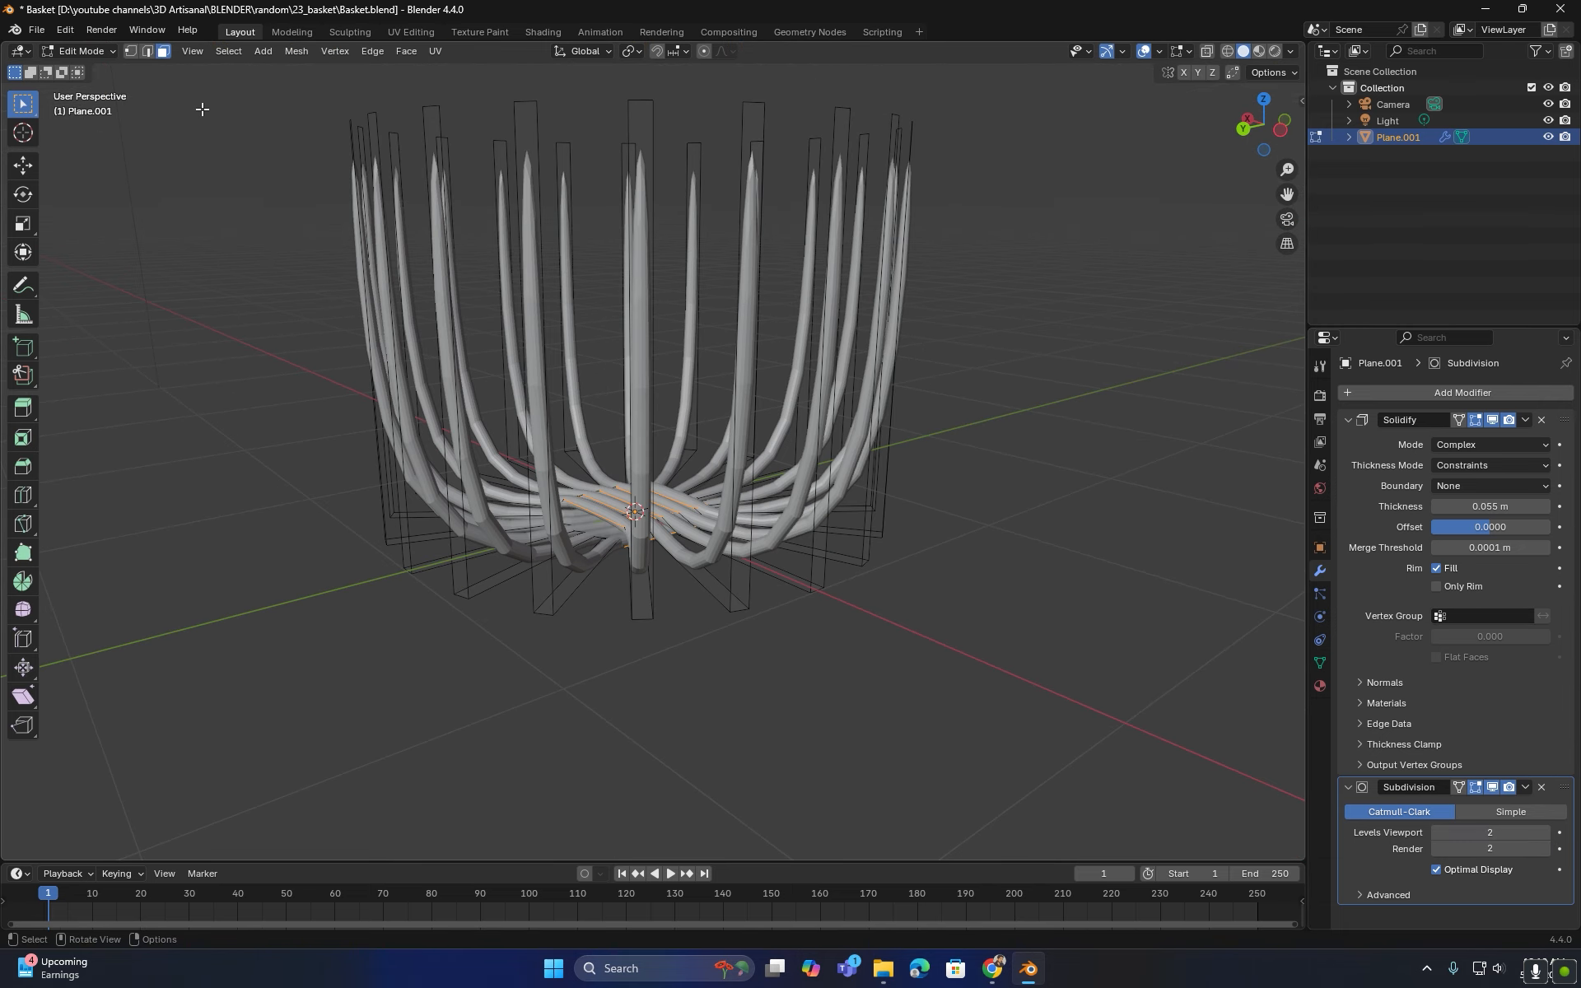
middle_drag(733, 615, 781, 650)
middle_drag(912, 638, 641, 700)
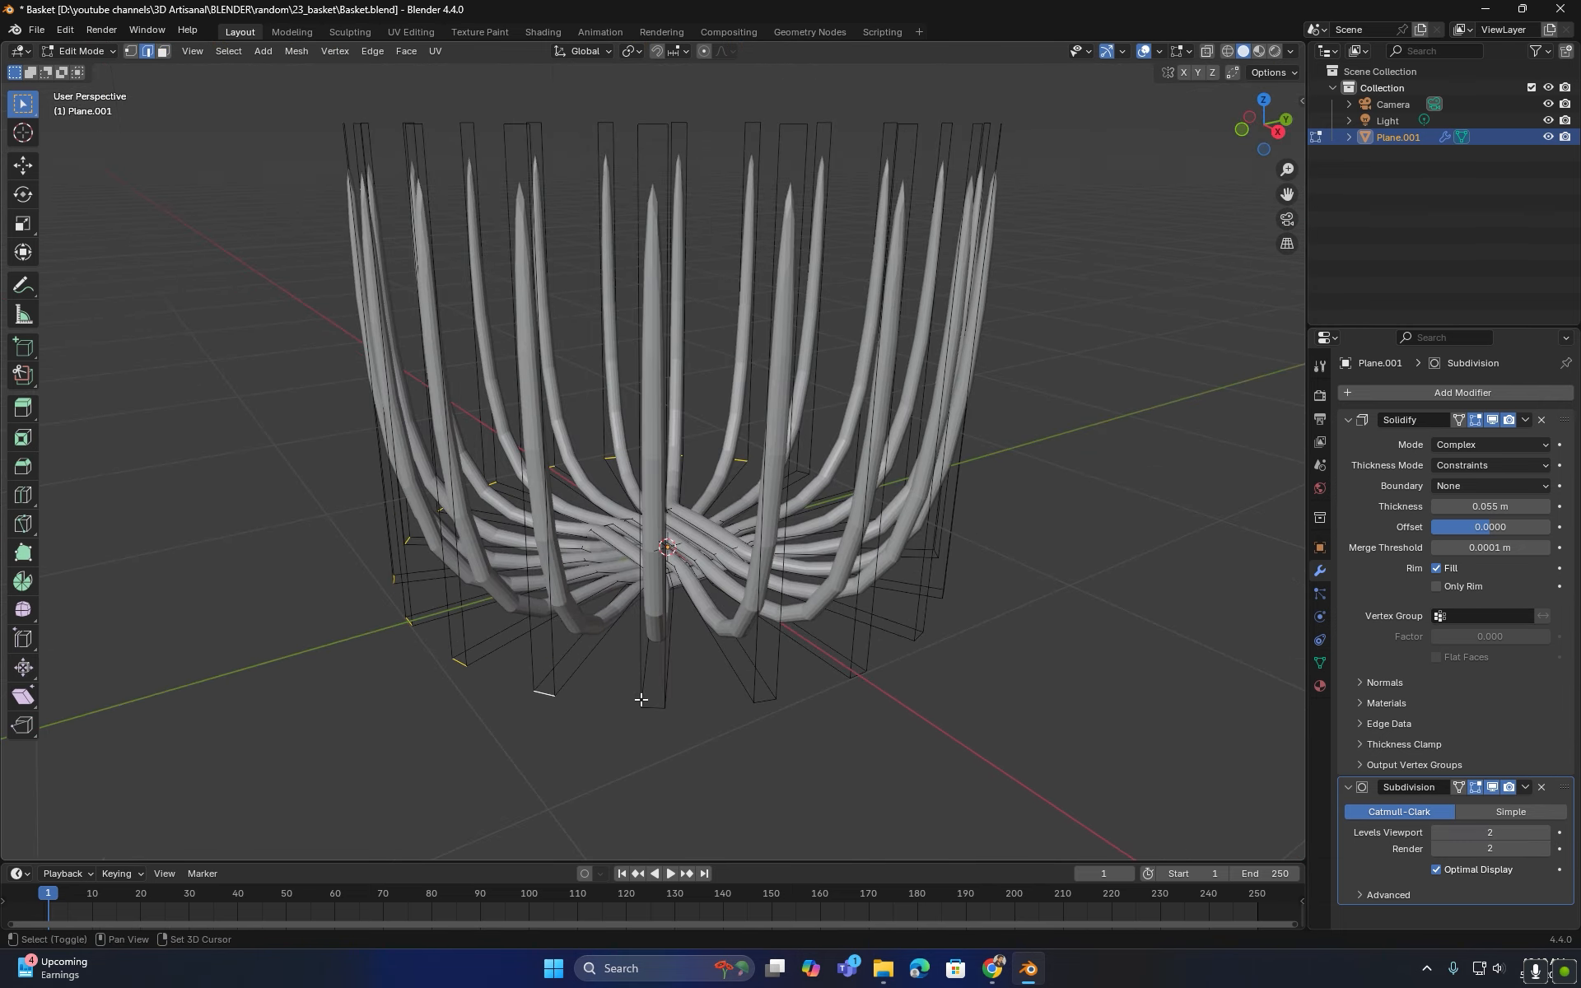
middle_drag(776, 692, 761, 646)
key(ctrl+b)
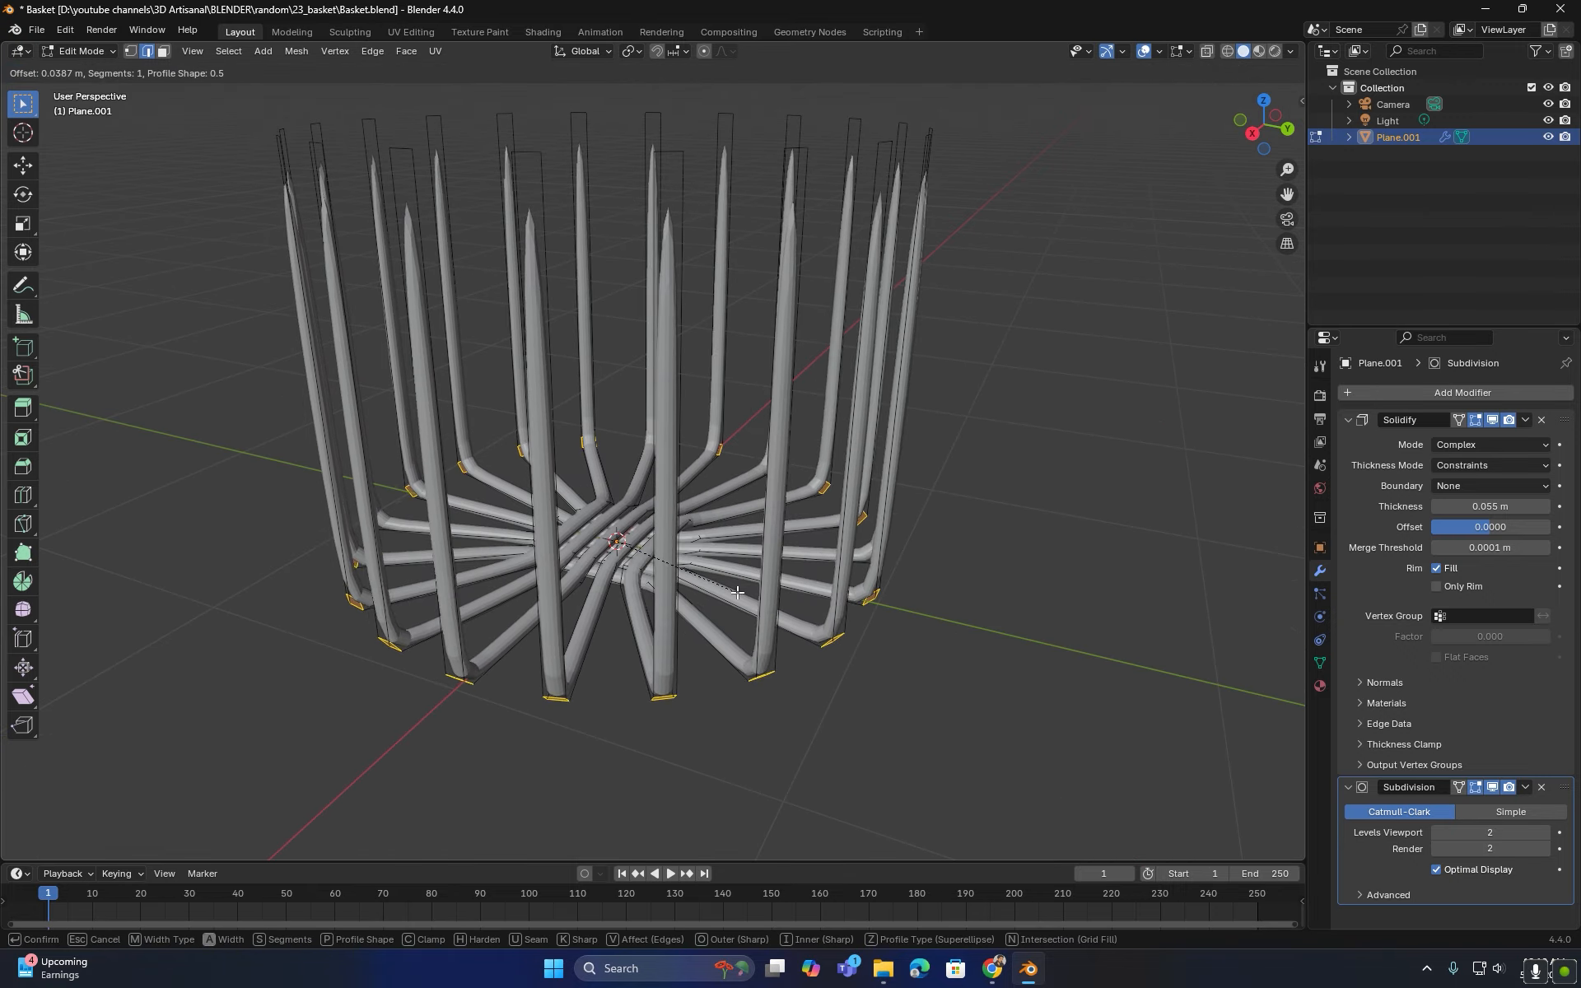
click(803, 621)
mouse_move(803, 622)
middle_down()
mouse_move(797, 550)
mouse_move(889, 593)
mouse_move(864, 628)
mouse_move(758, 639)
mouse_move(708, 614)
mouse_move(791, 605)
middle_up()
- Shade the basket frame smooth and set its viewport subdivision level to 3
key(Tab)
right_click(700, 601)
click(699, 601)
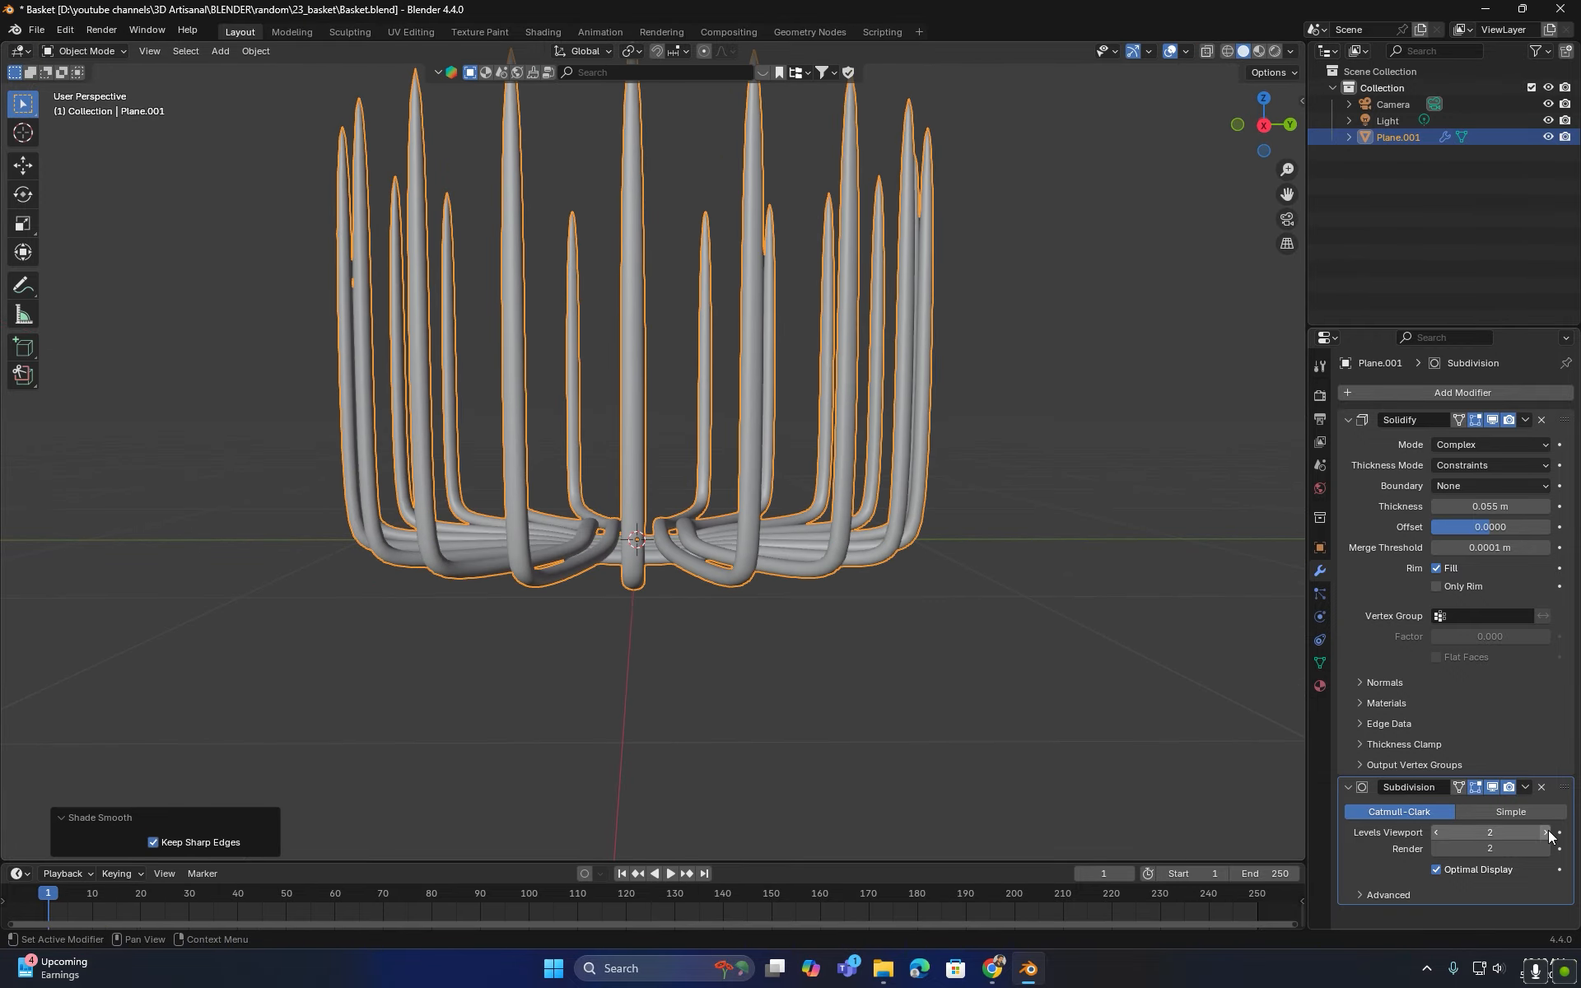
click(1546, 833)
- Select the top end edges of all the uprights with X-ray on and extrude them slightly upward along Z to square off the tips
middle_drag(1029, 741, 659, 384)
key(Tab)
key(KP_3)
shift+middle_drag(617, 171, 635, 325)
scroll(635, 325, up, 2)
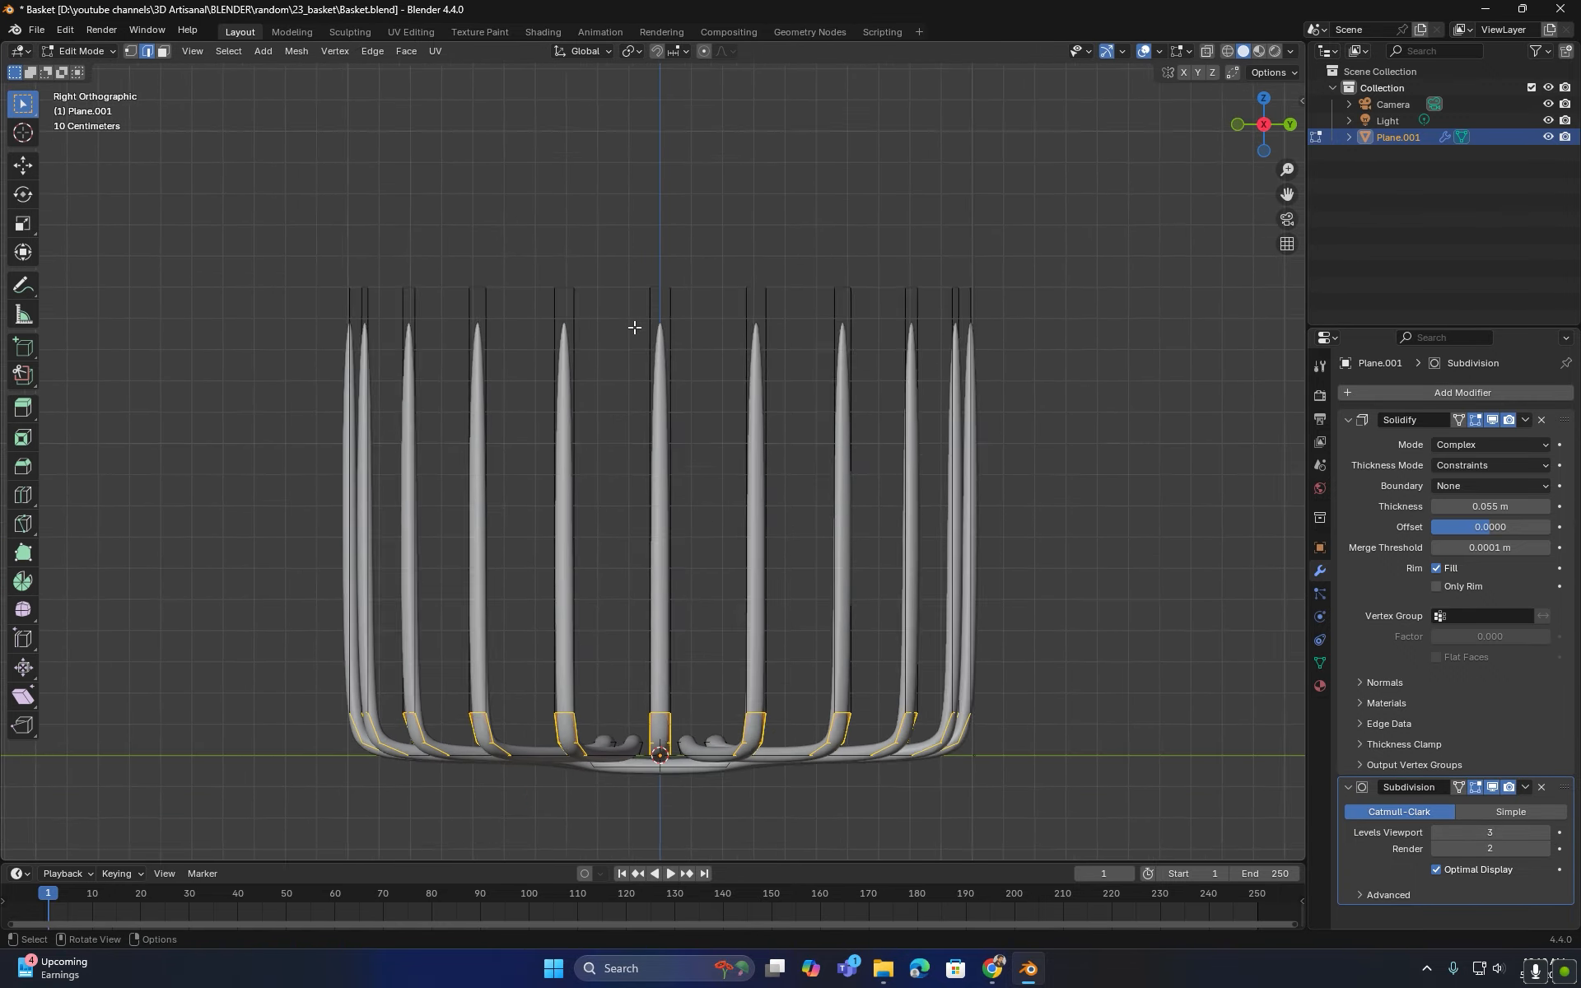
drag(1150, 232, 217, 306)
scroll(504, 249, down, 1)
middle_drag(504, 248, 763, 318)
click(1203, 49)
drag(1090, 229, 179, 329)
scroll(560, 313, up, 1)
key(g)
key(z)
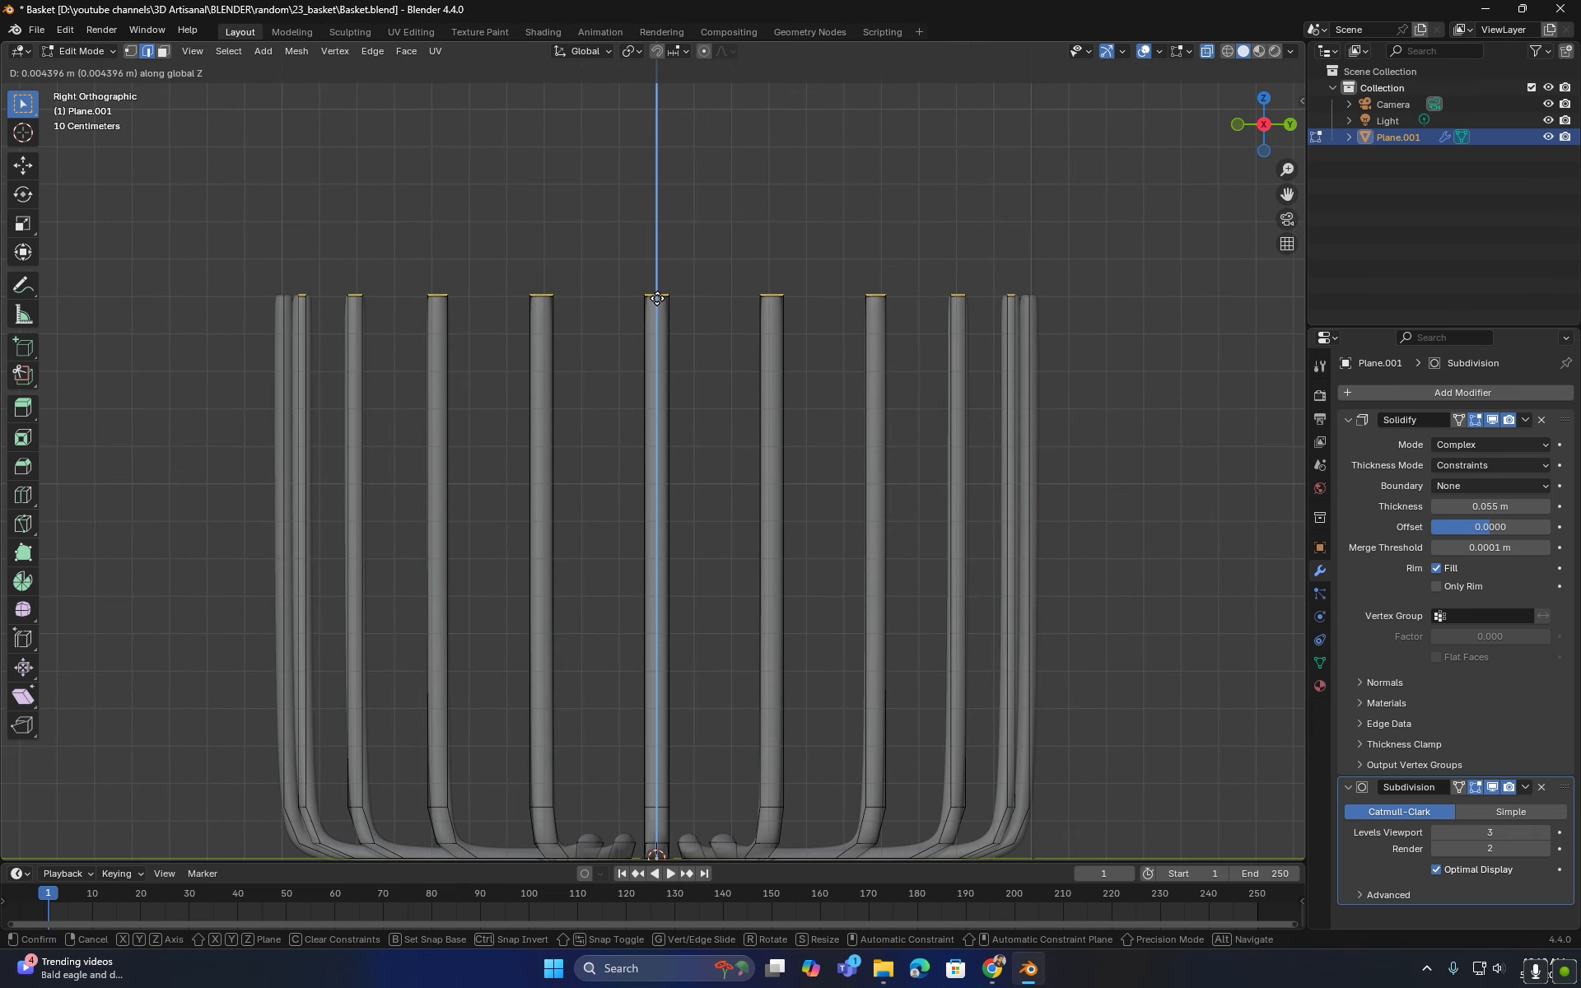
click(657, 295)
key(Tab)
- Turn off X-ray display and add a mesh cylinder at the centre of the basket
middle_drag(657, 296, 660, 349)
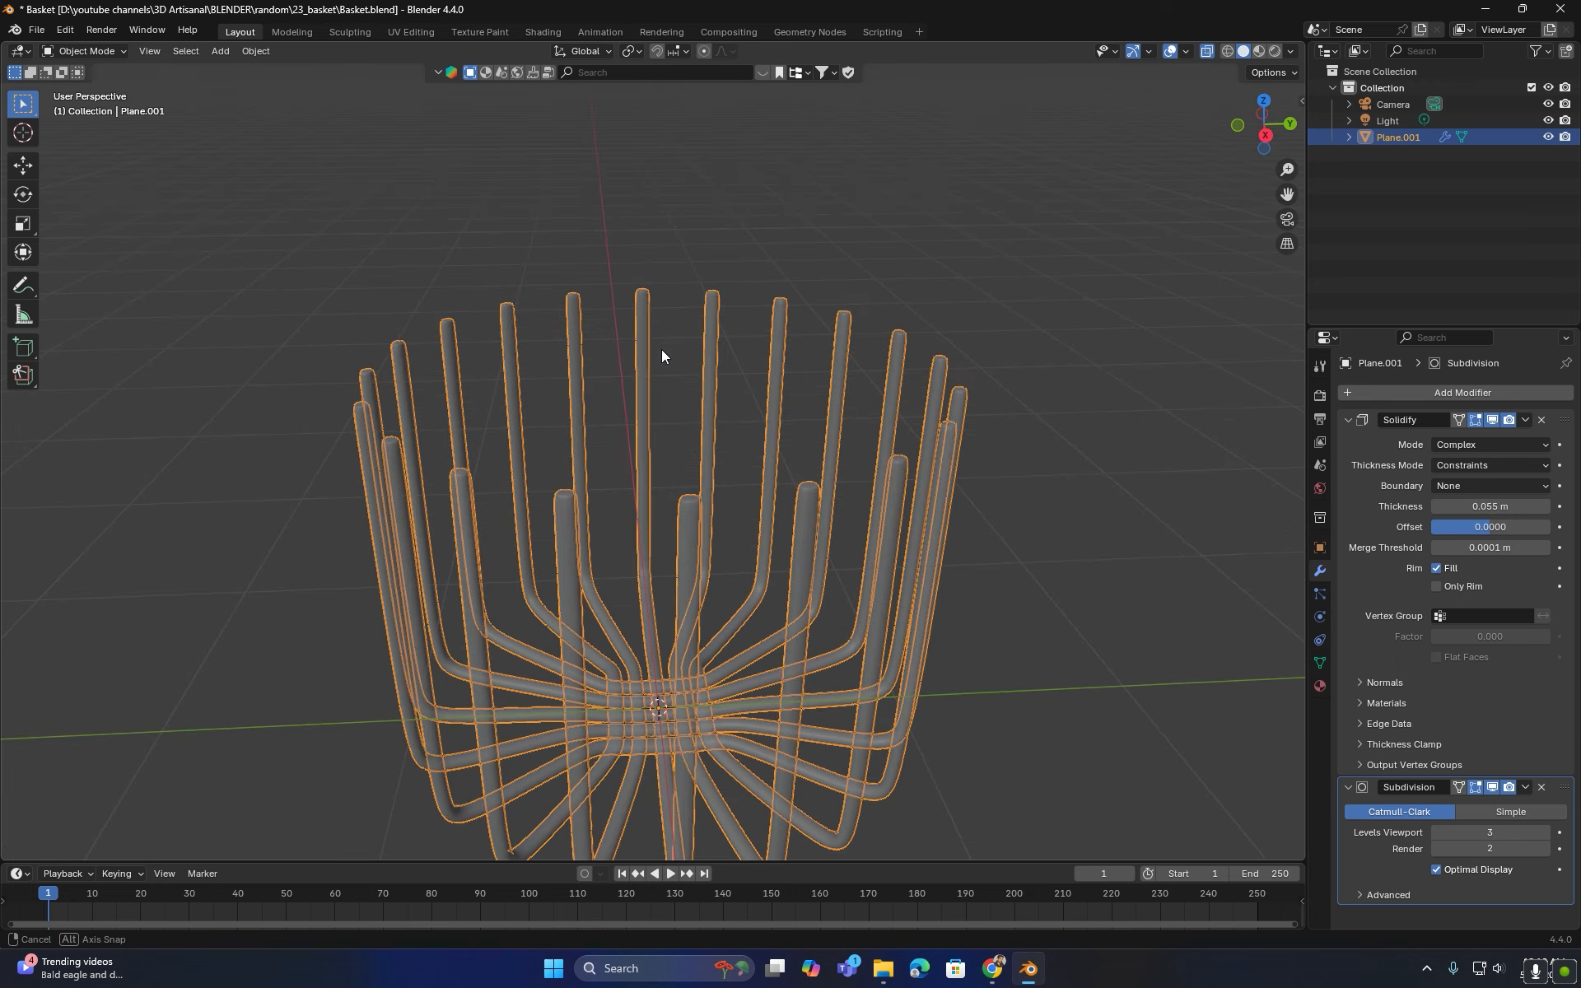
click(676, 363)
scroll(813, 524, up, 1)
middle_drag(813, 524, 808, 539)
middle_drag(1174, 150, 659, 486)
key(Tab)
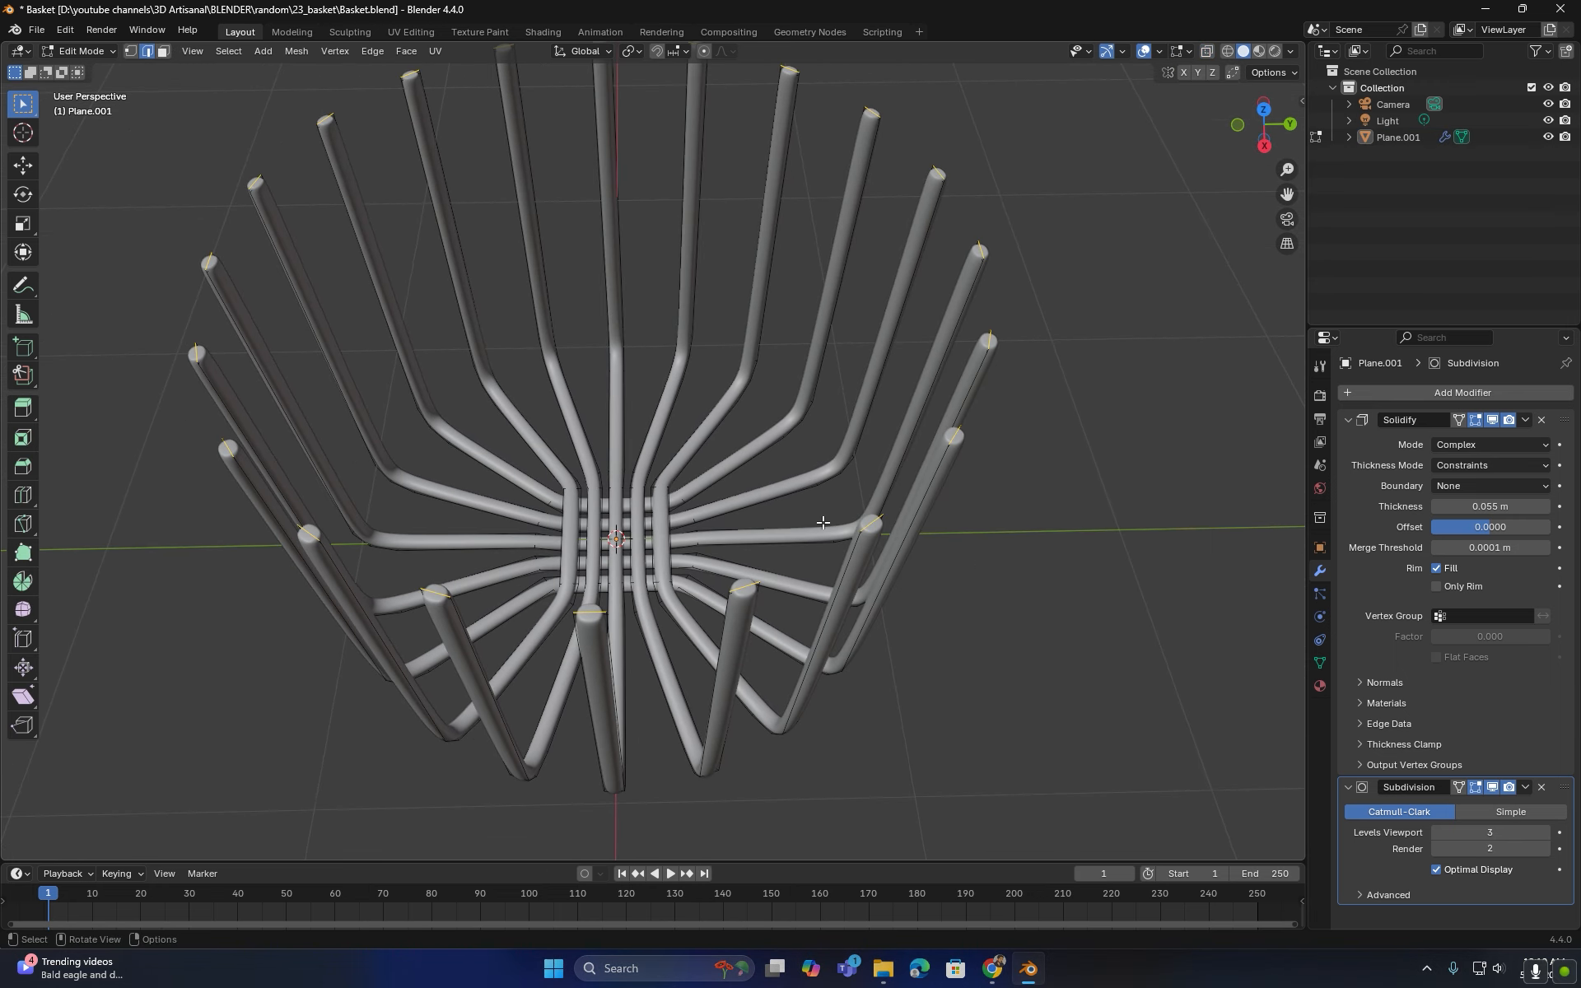
key(Tab)
key(shift+a)
mouse_move(789, 512)
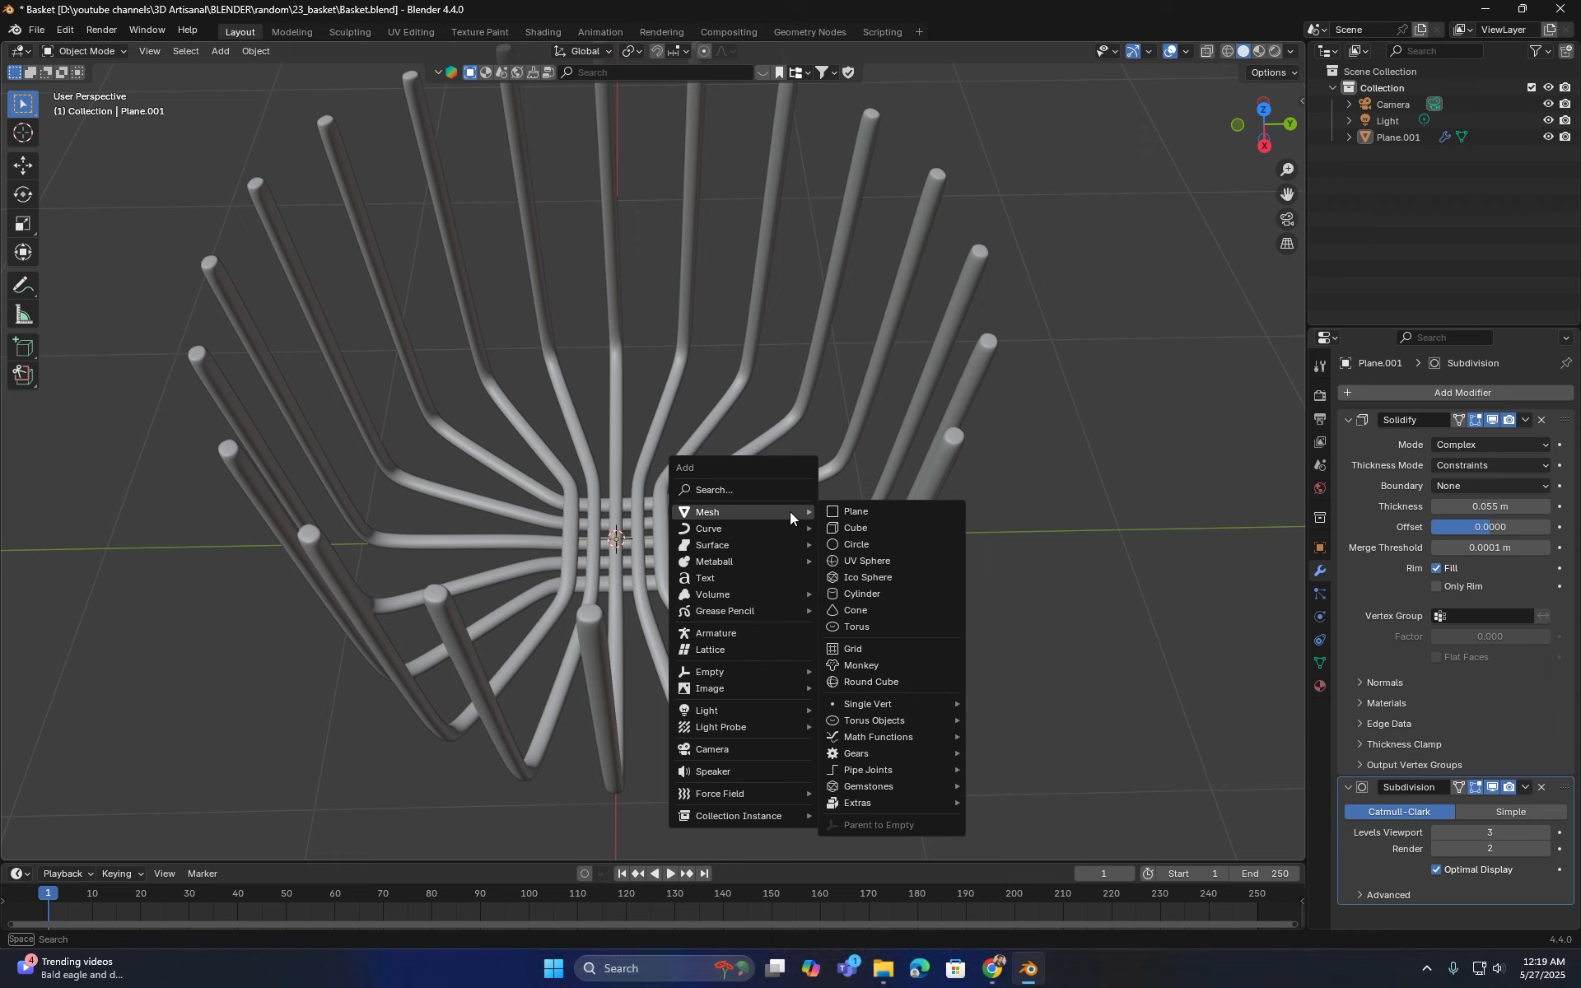
click(886, 594)
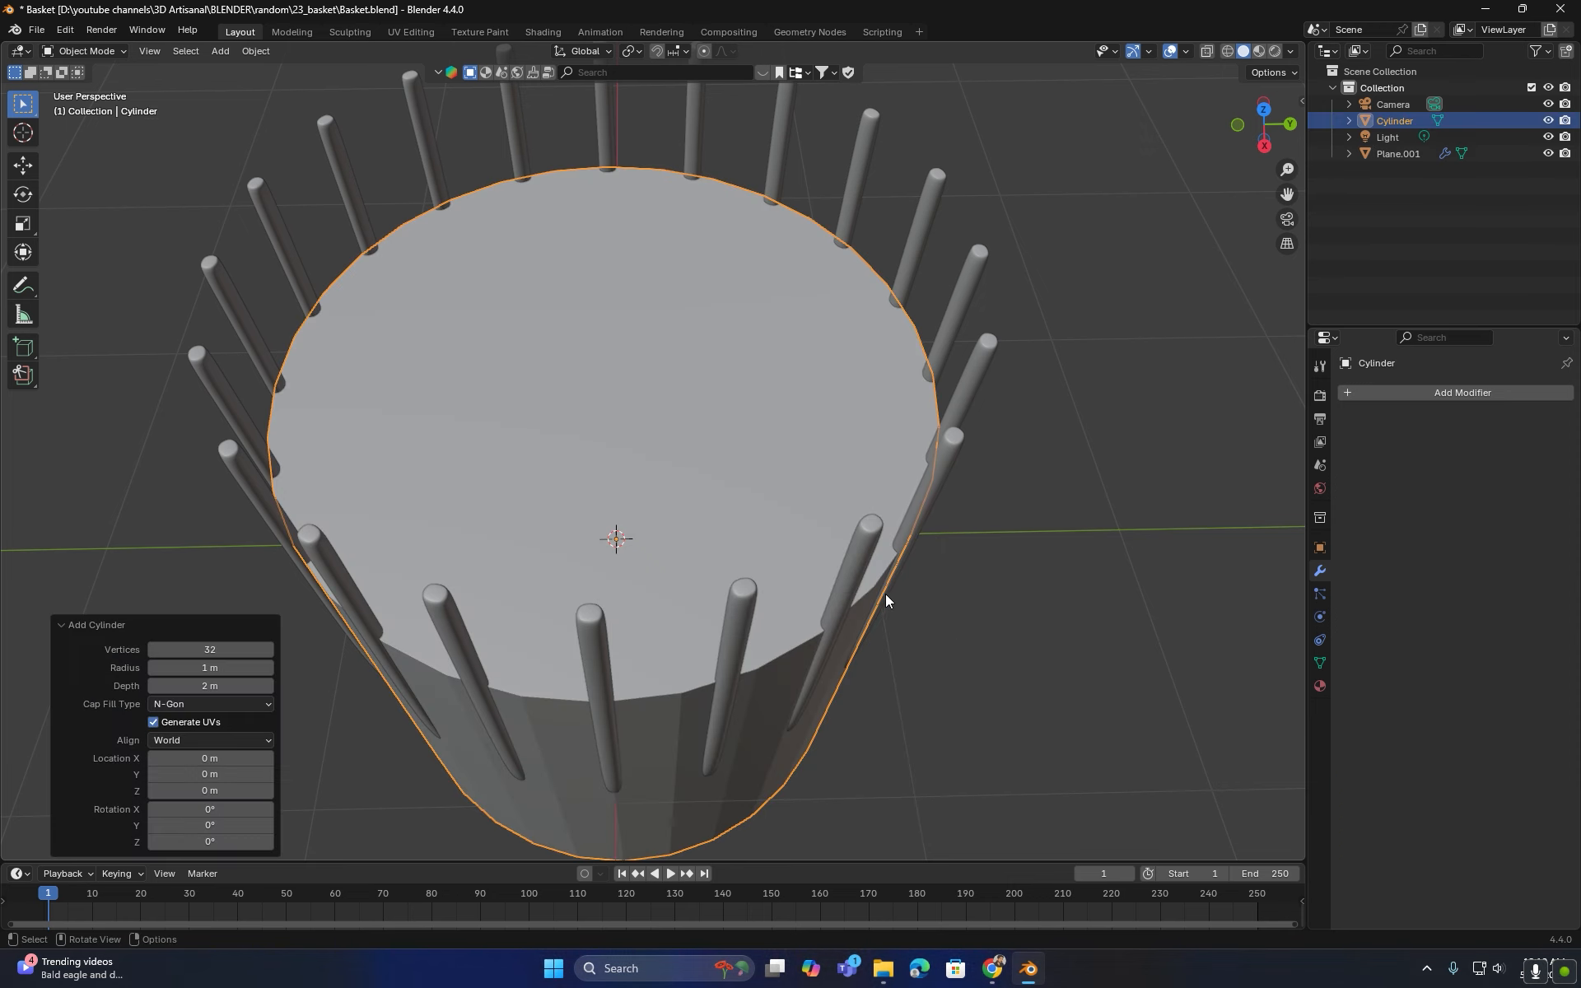
- Set the new cylinder to 20 vertices with its cap fill type set to Nothing
alt+middle_drag(849, 526, 962, 481)
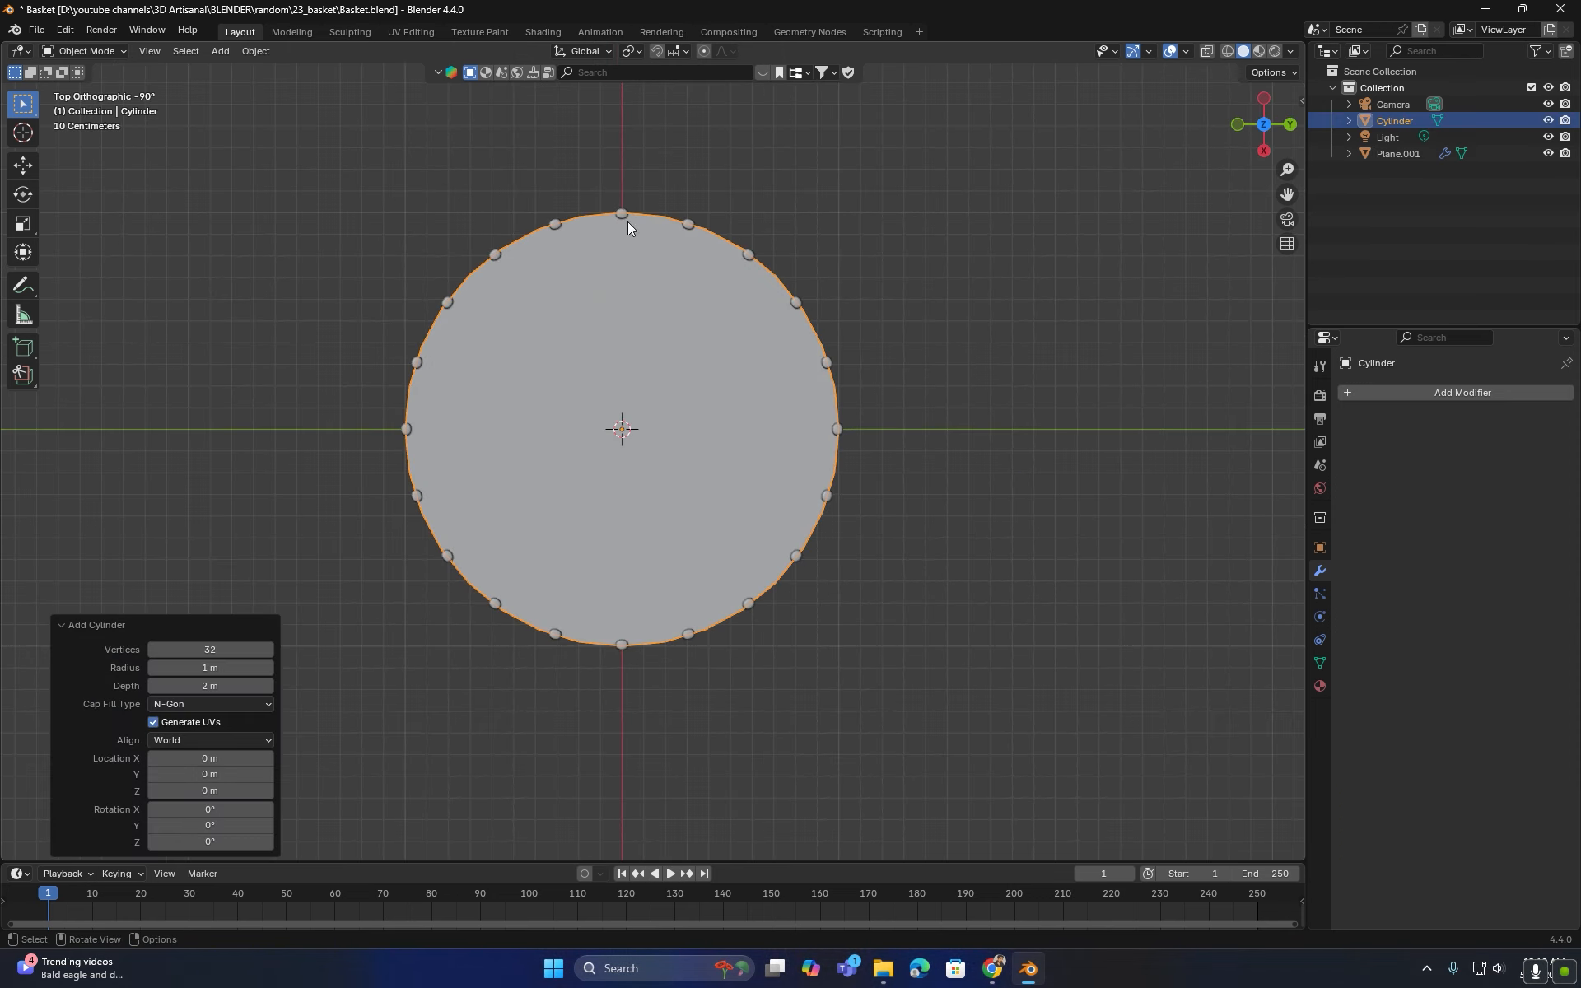
scroll(626, 221, up, 4)
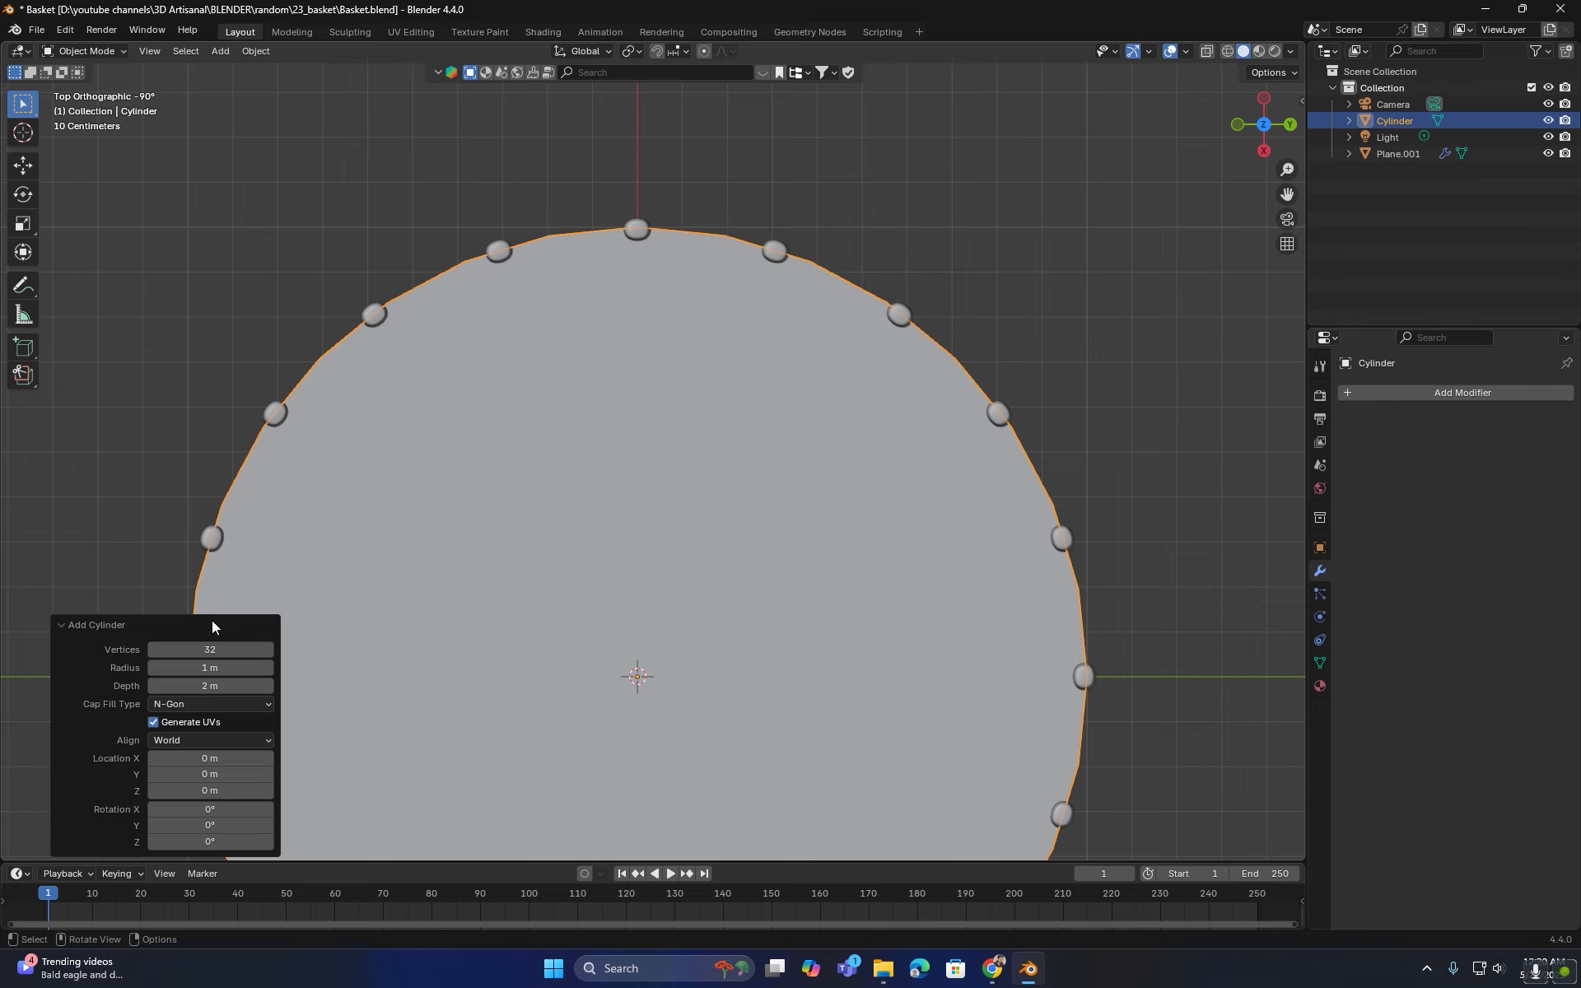
key(Return)
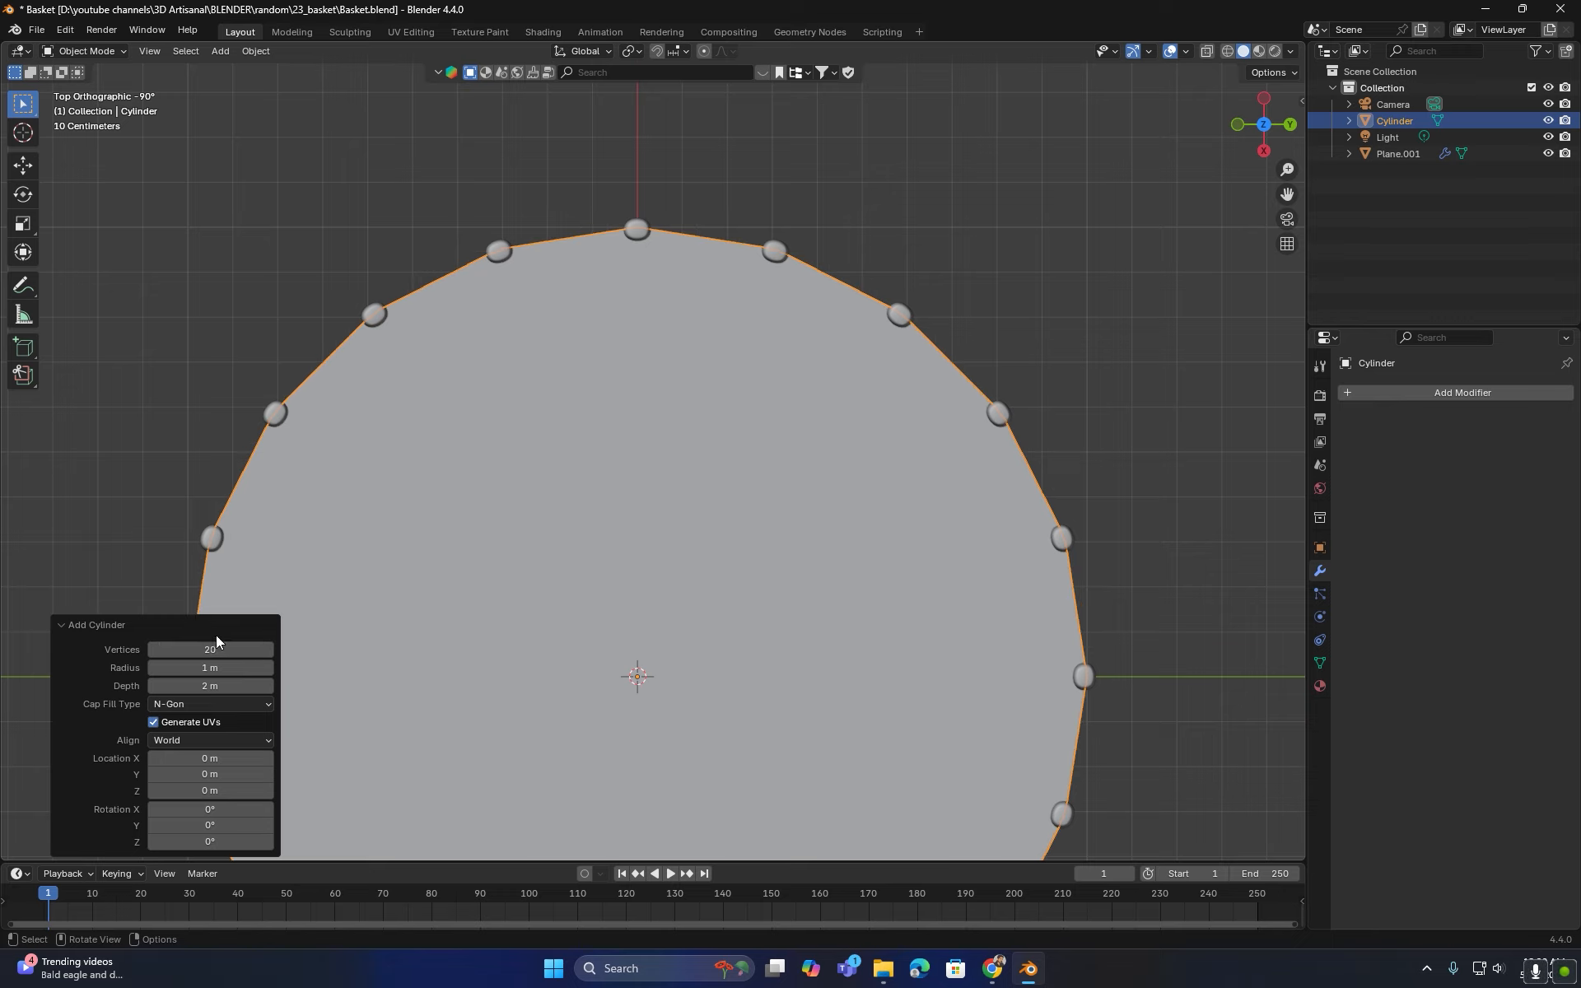
click(196, 706)
click(186, 724)
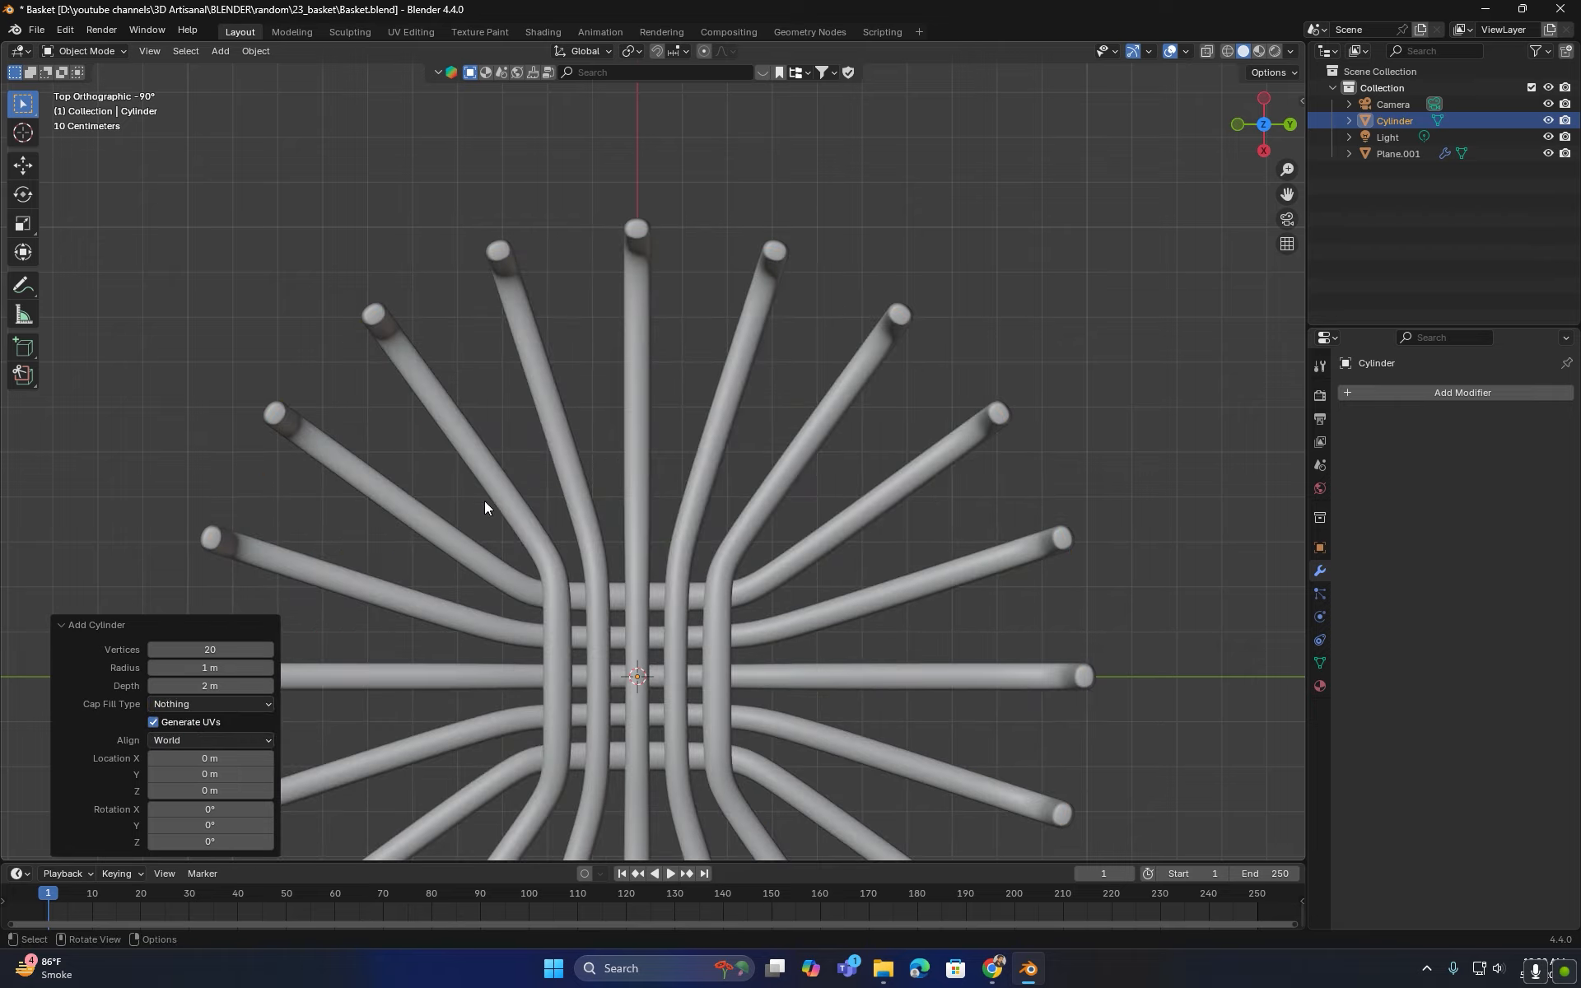
- Flatten the cylinder into a thin band by scaling its mesh to 0.05 along Z
scroll(700, 445, down, 4)
middle_drag(763, 585, 755, 428)
shift+middle_drag(728, 690, 787, 369)
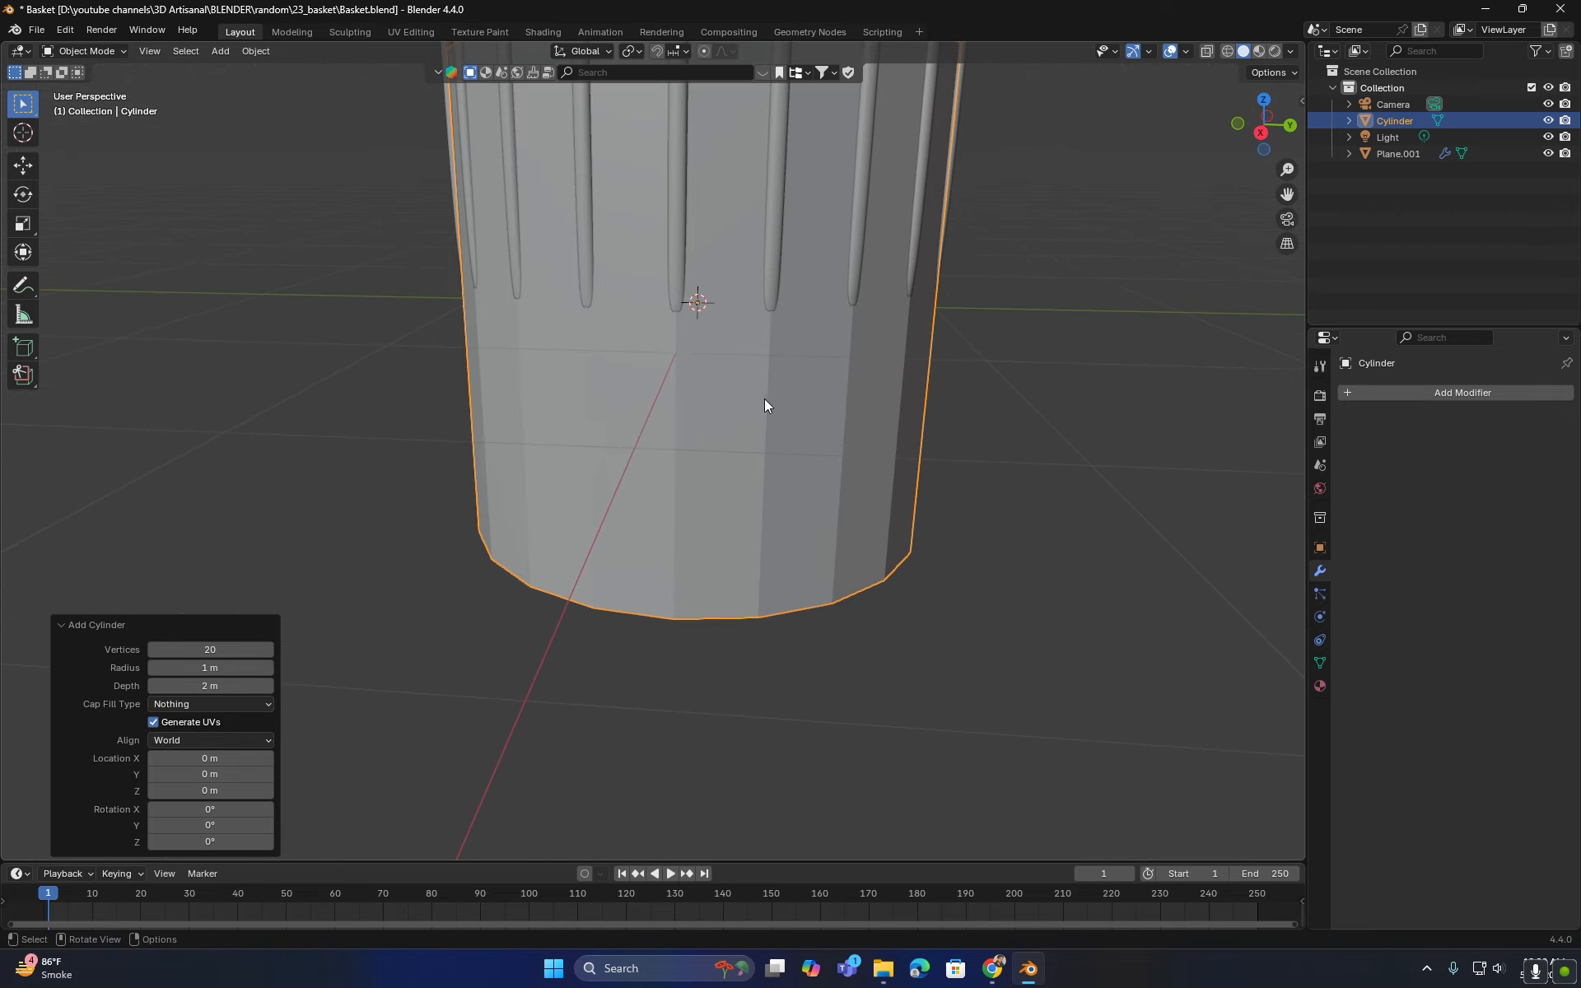
key(Tab)
scroll(675, 363, down, 3)
key(s)
key(z)
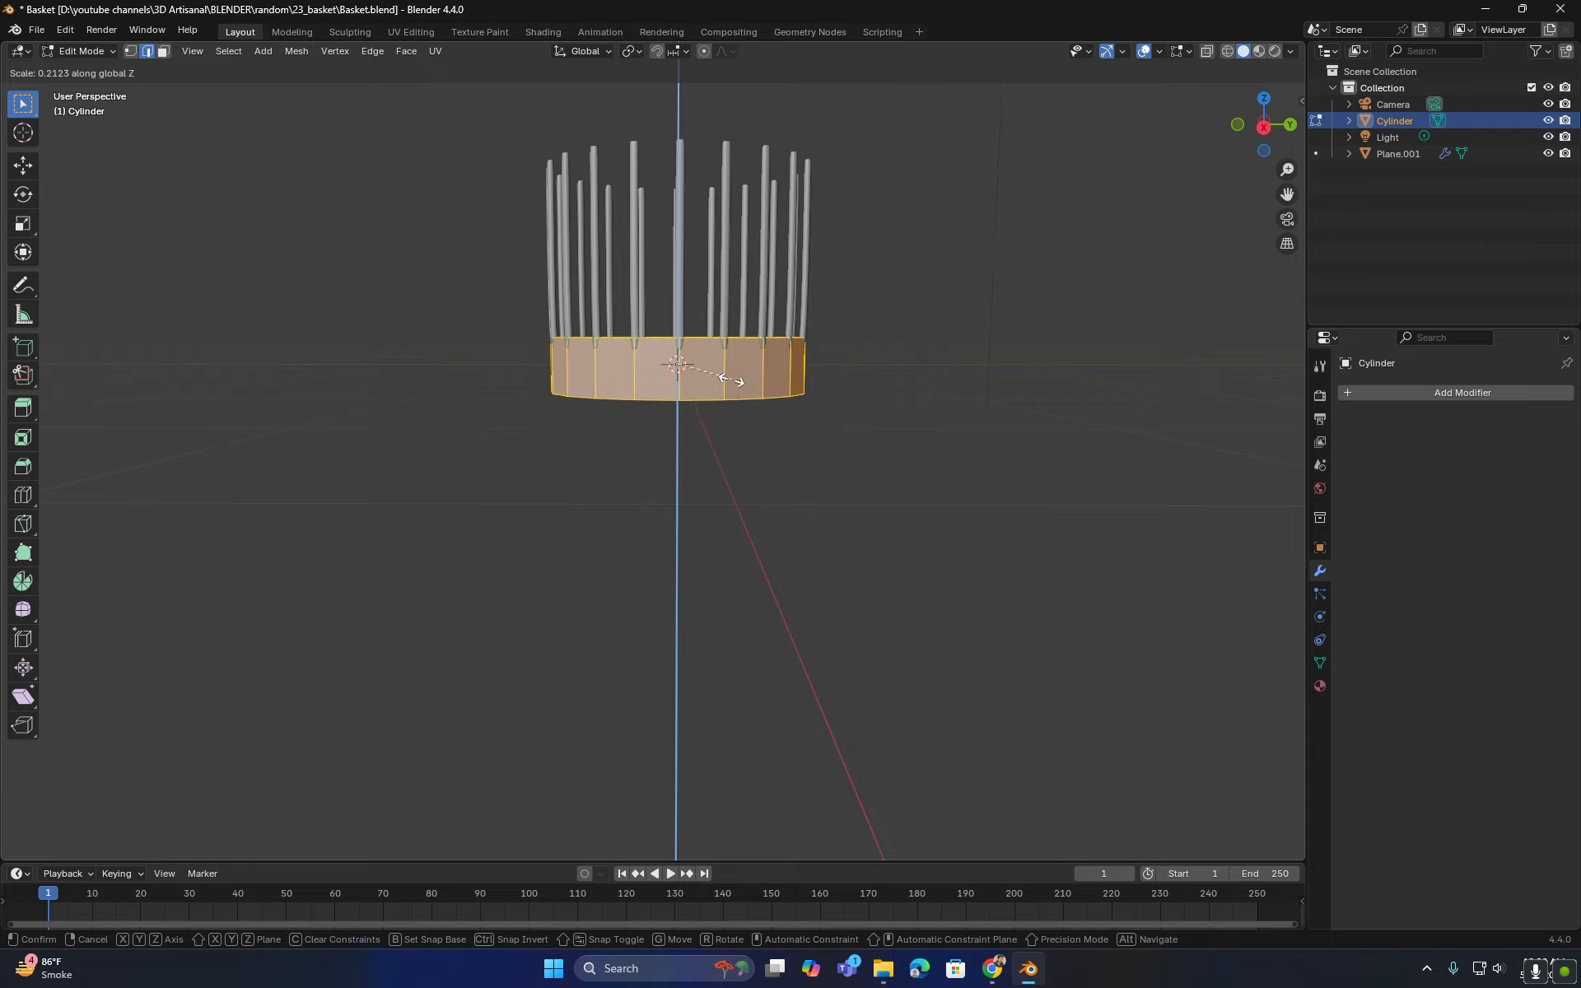
click(678, 366)
- Move the band up along Z until it sits just below the tips of the uprights
key(g)
key(z)
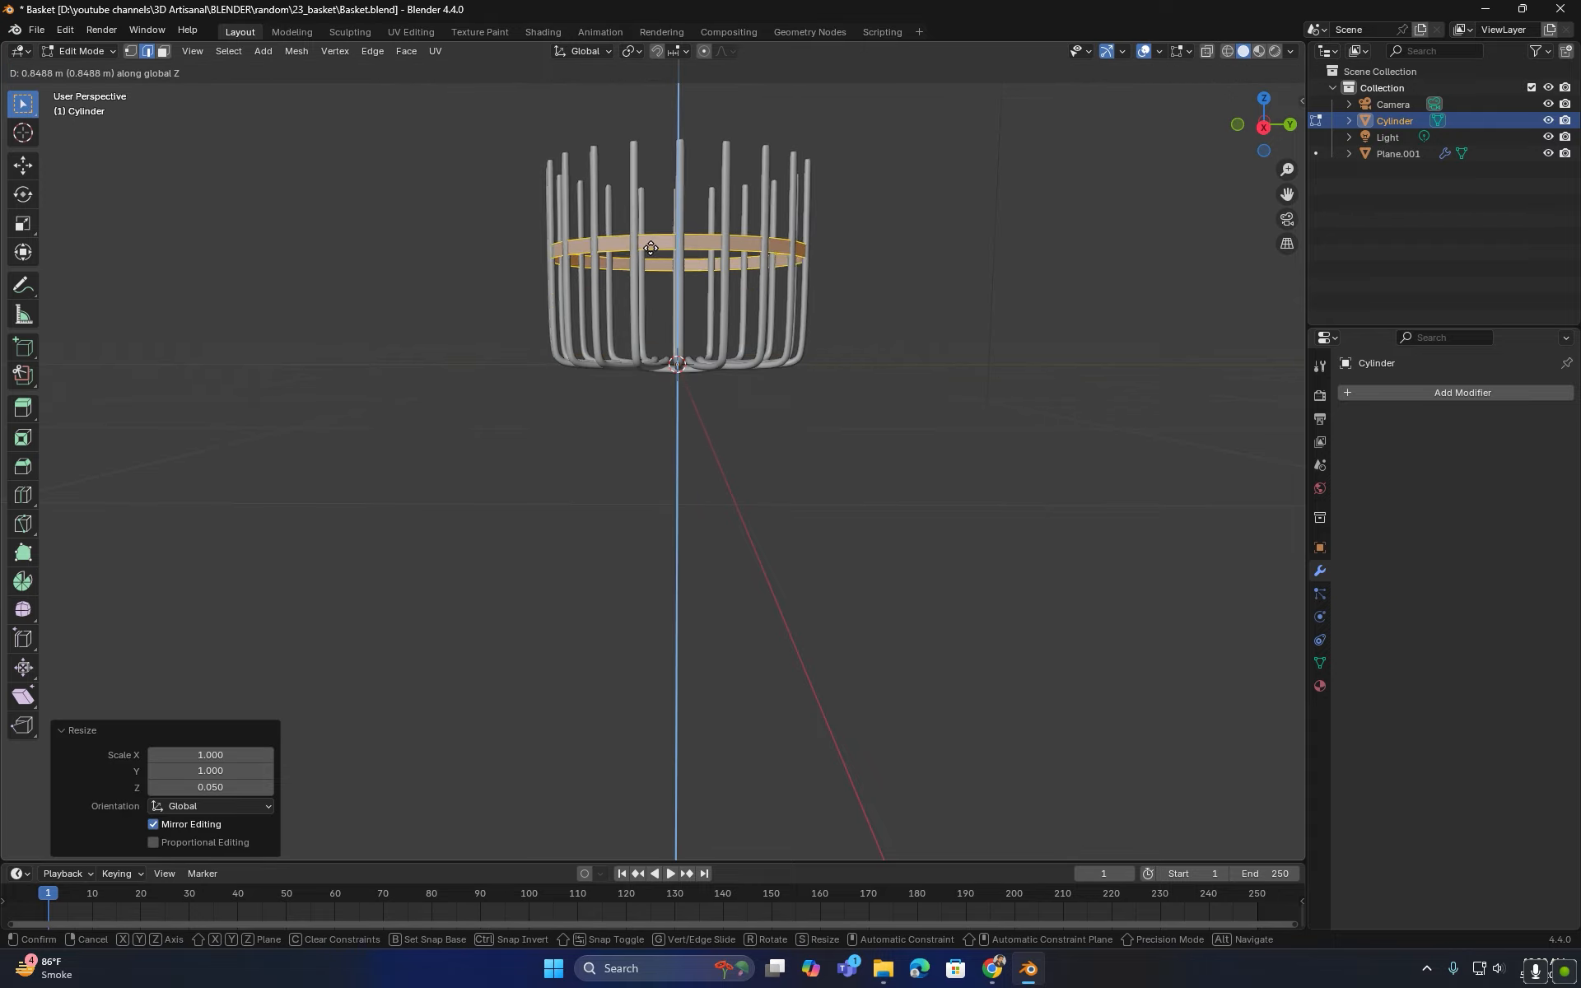
click(631, 198)
middle_drag(631, 198, 646, 385)
scroll(645, 386, up, 4)
middle_drag(723, 446, 699, 476)
key(g)
key(z)
click(679, 311)
- Turn on X-ray and, from the top view, select every second corner around the band
scroll(797, 265, up, 2)
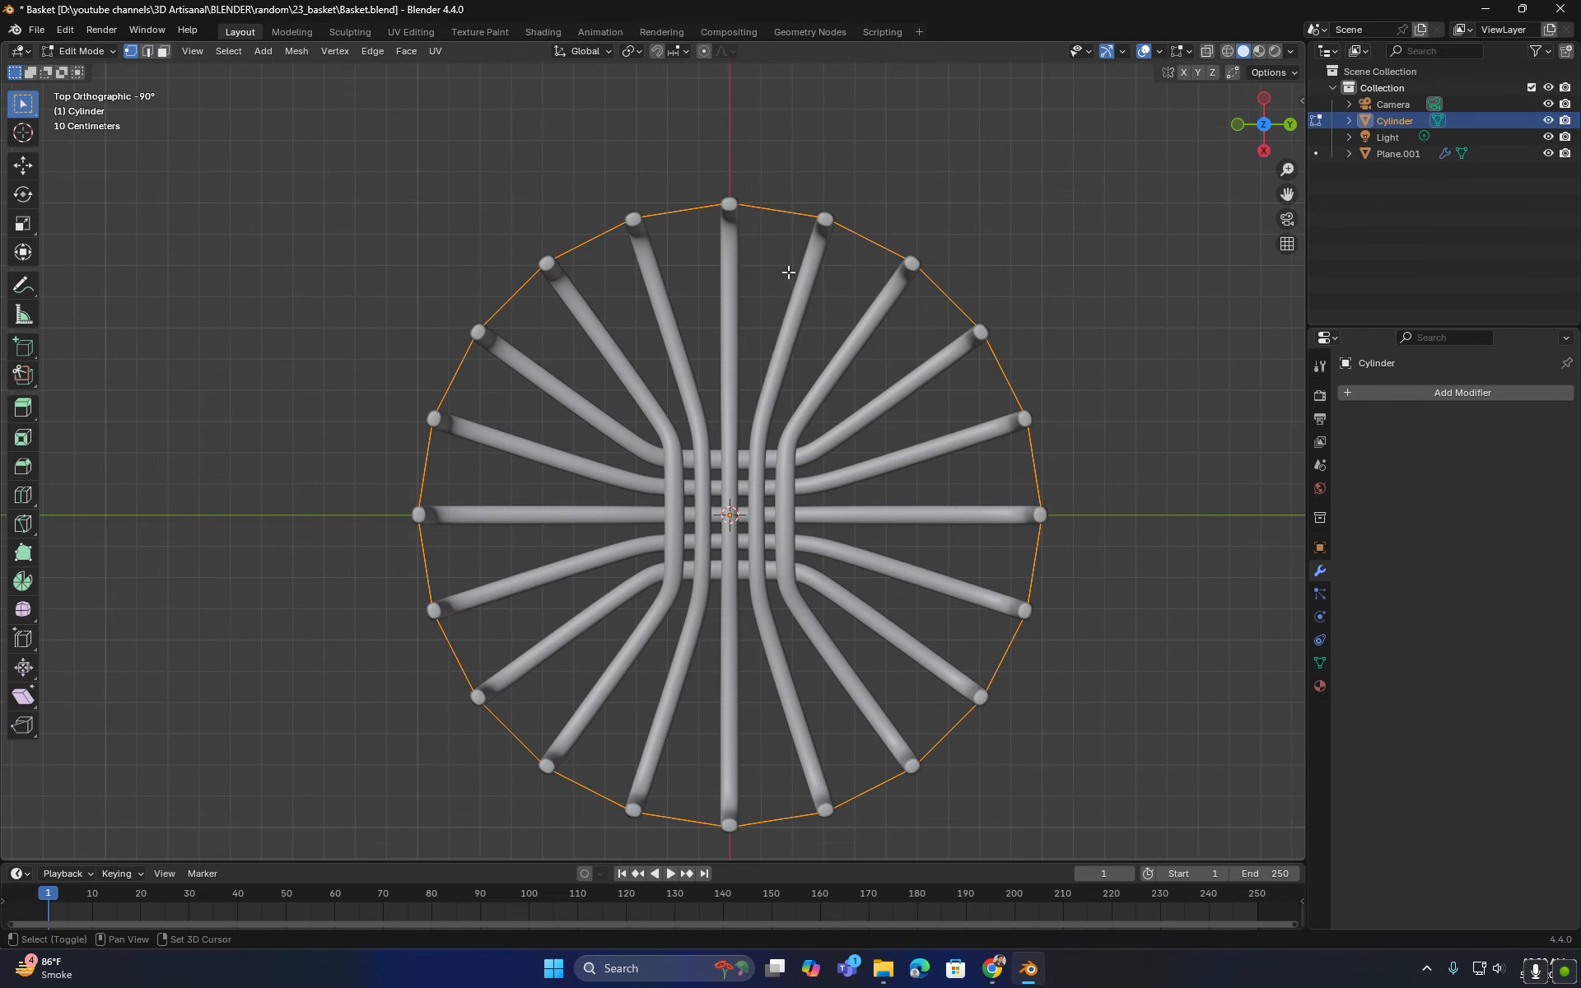
shift+middle_drag(796, 264, 705, 363)
click(691, 350)
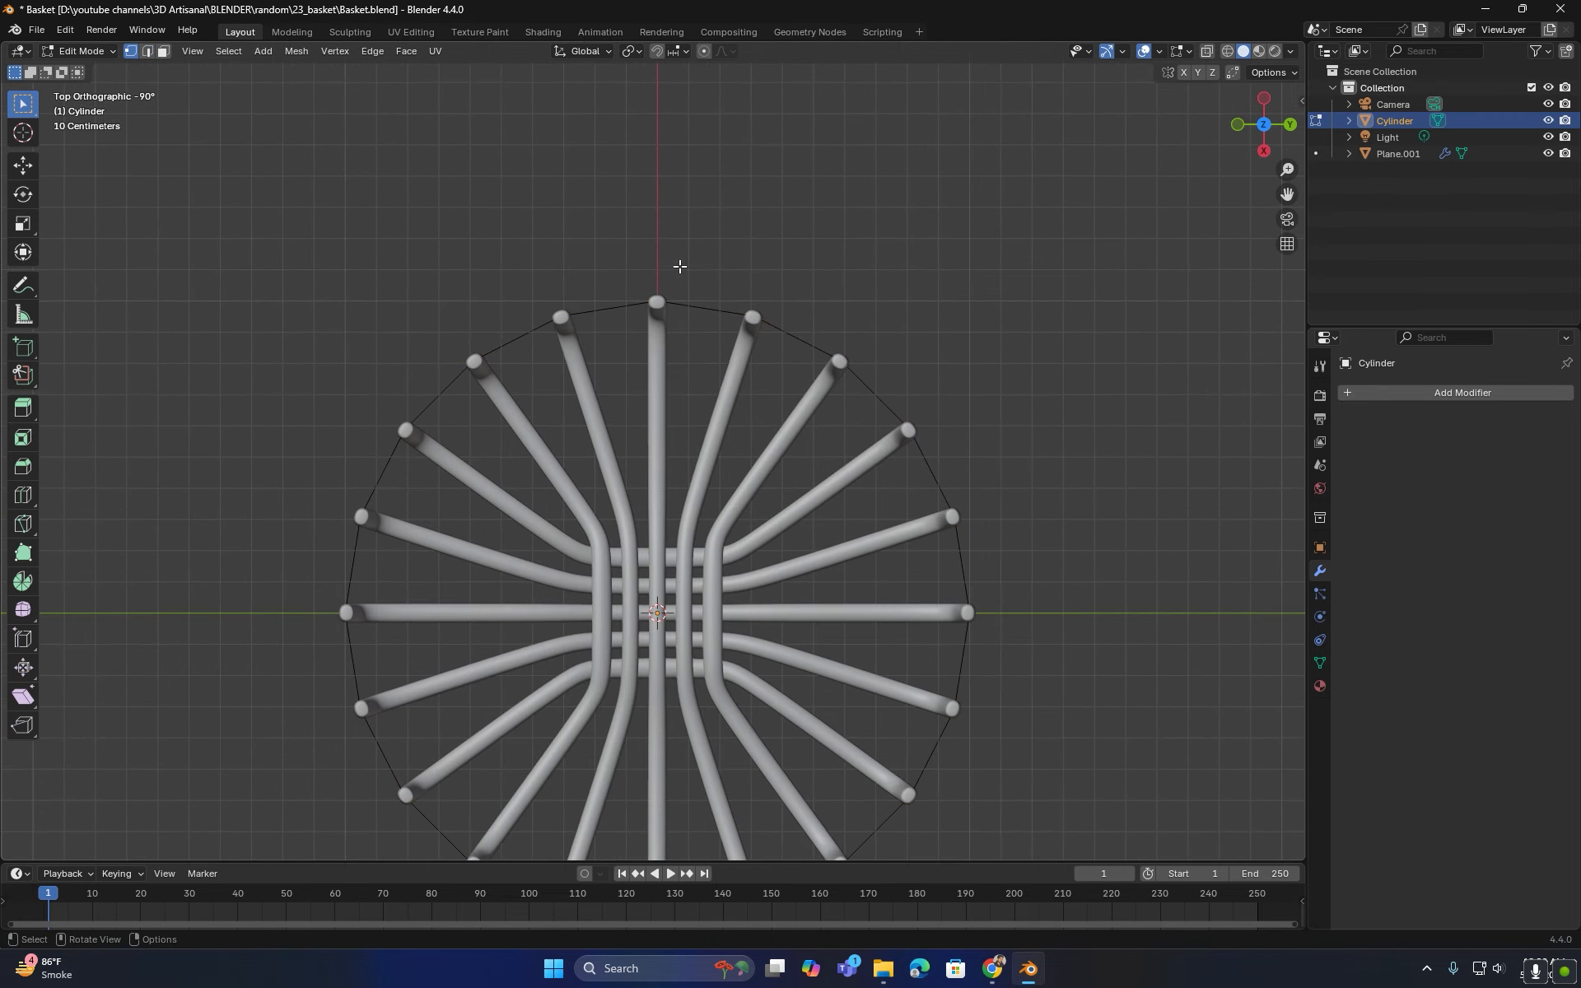
click(1203, 51)
drag(679, 257, 642, 306)
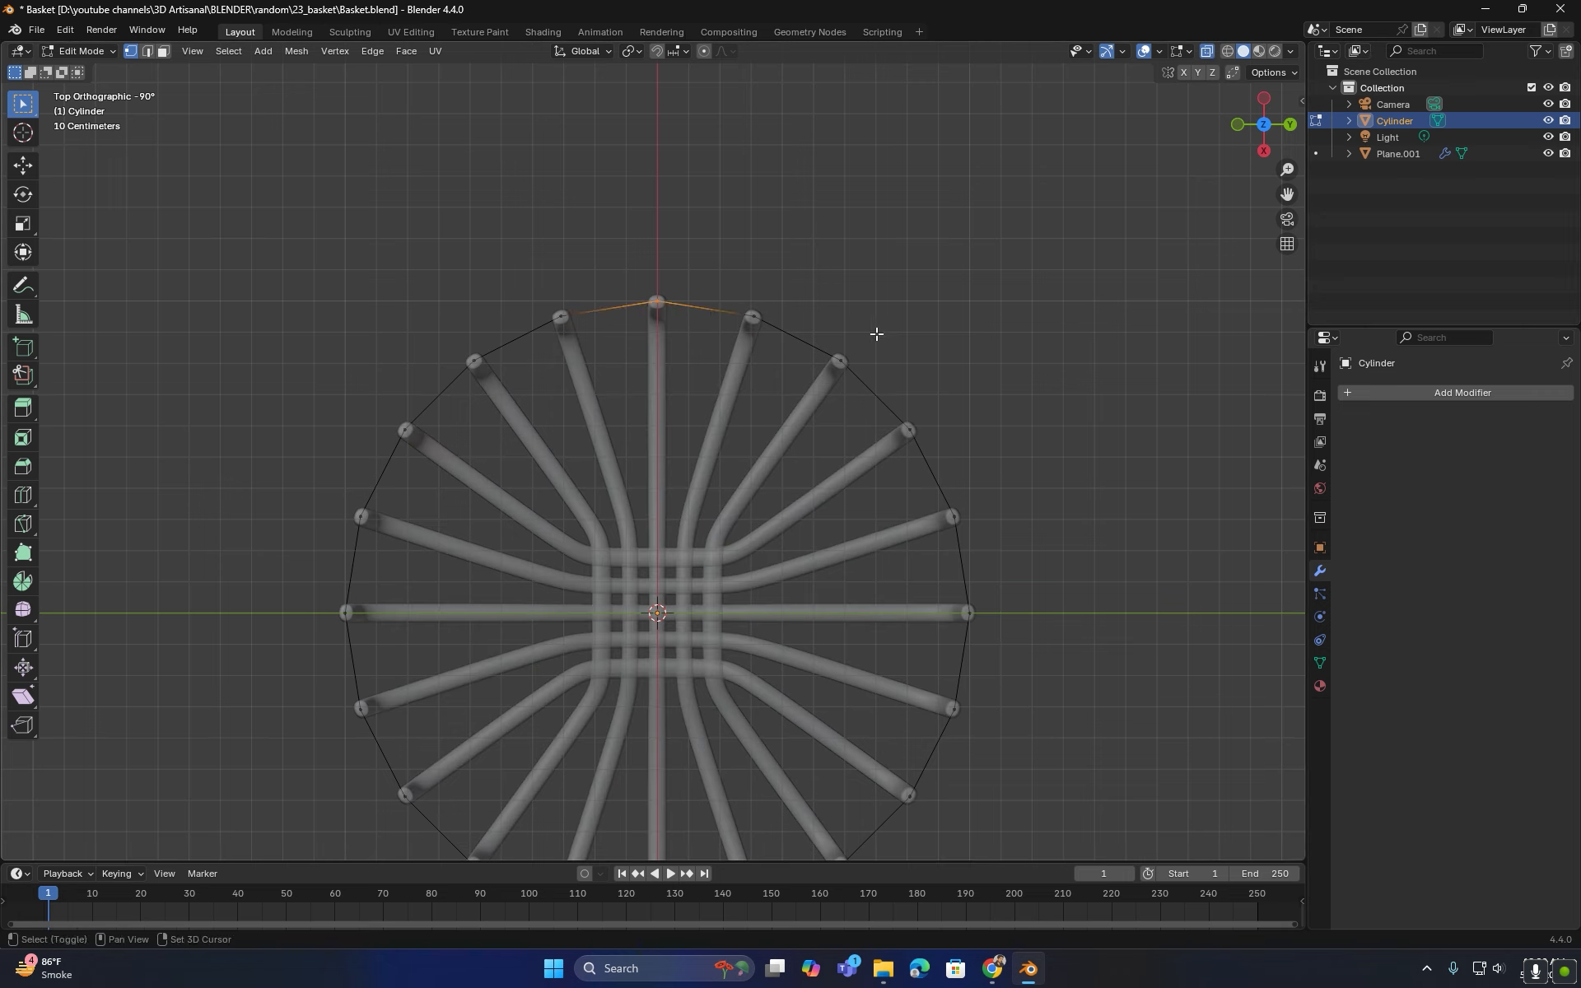
shift+click(945, 537)
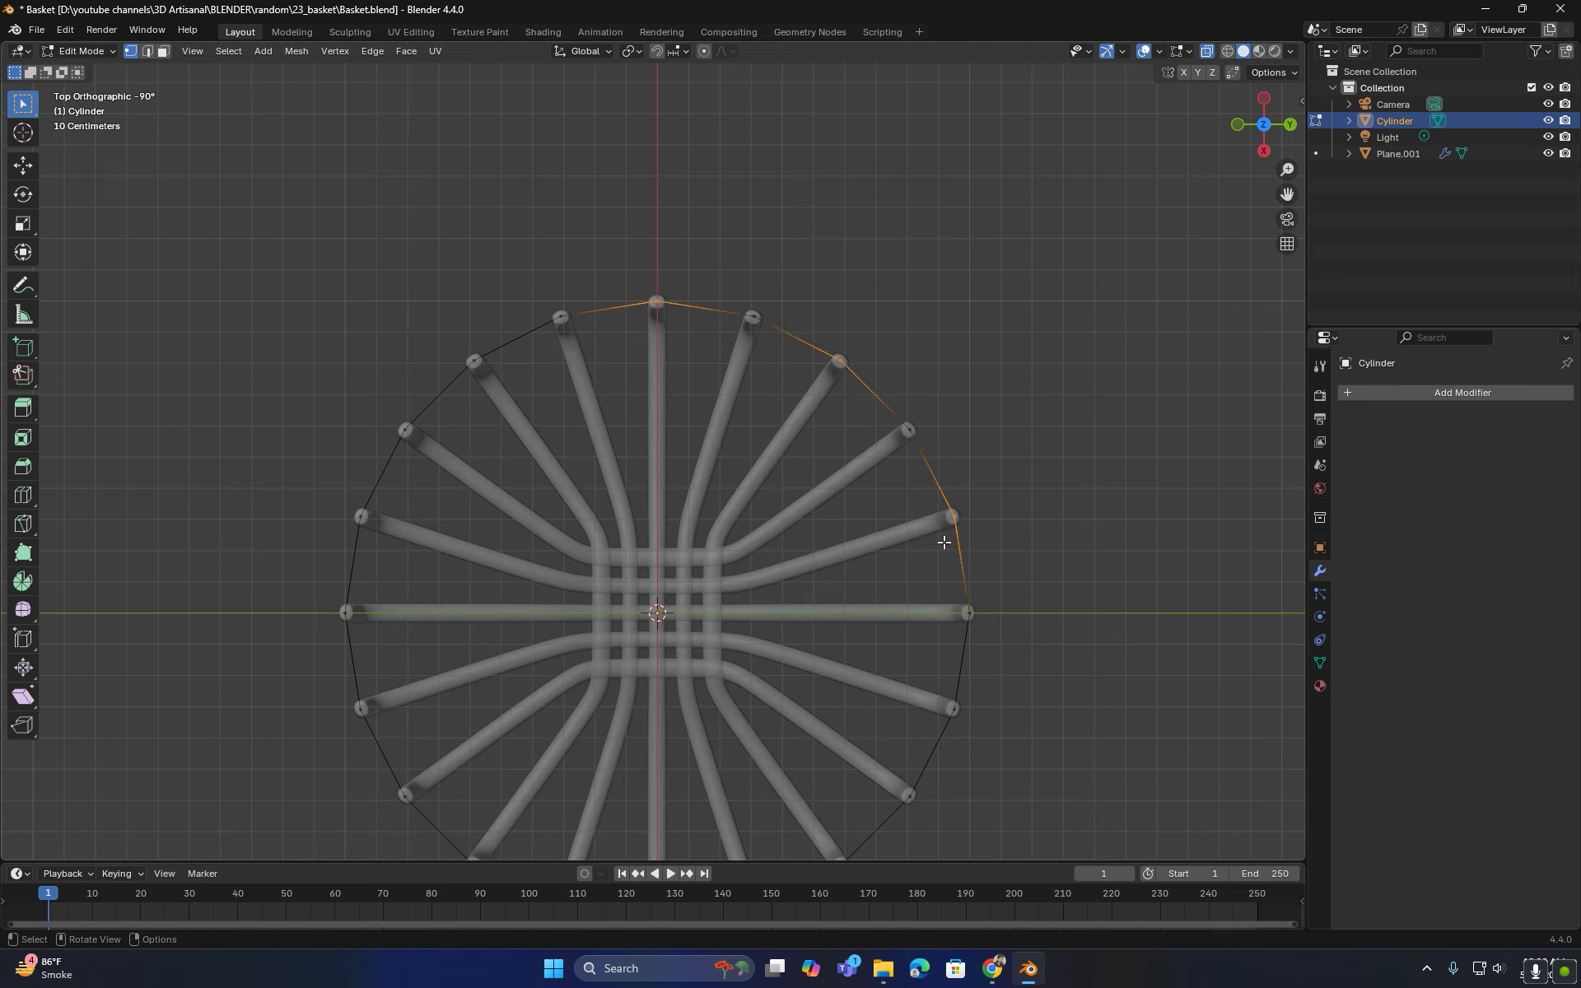
shift+drag(981, 690, 929, 731)
shift+middle_drag(932, 713, 931, 407)
shift+drag(862, 536, 824, 587)
shift+drag(487, 527, 443, 592)
shift+drag(386, 370, 331, 428)
shift+drag(374, 183, 323, 230)
shift+middle_drag(432, 283, 435, 461)
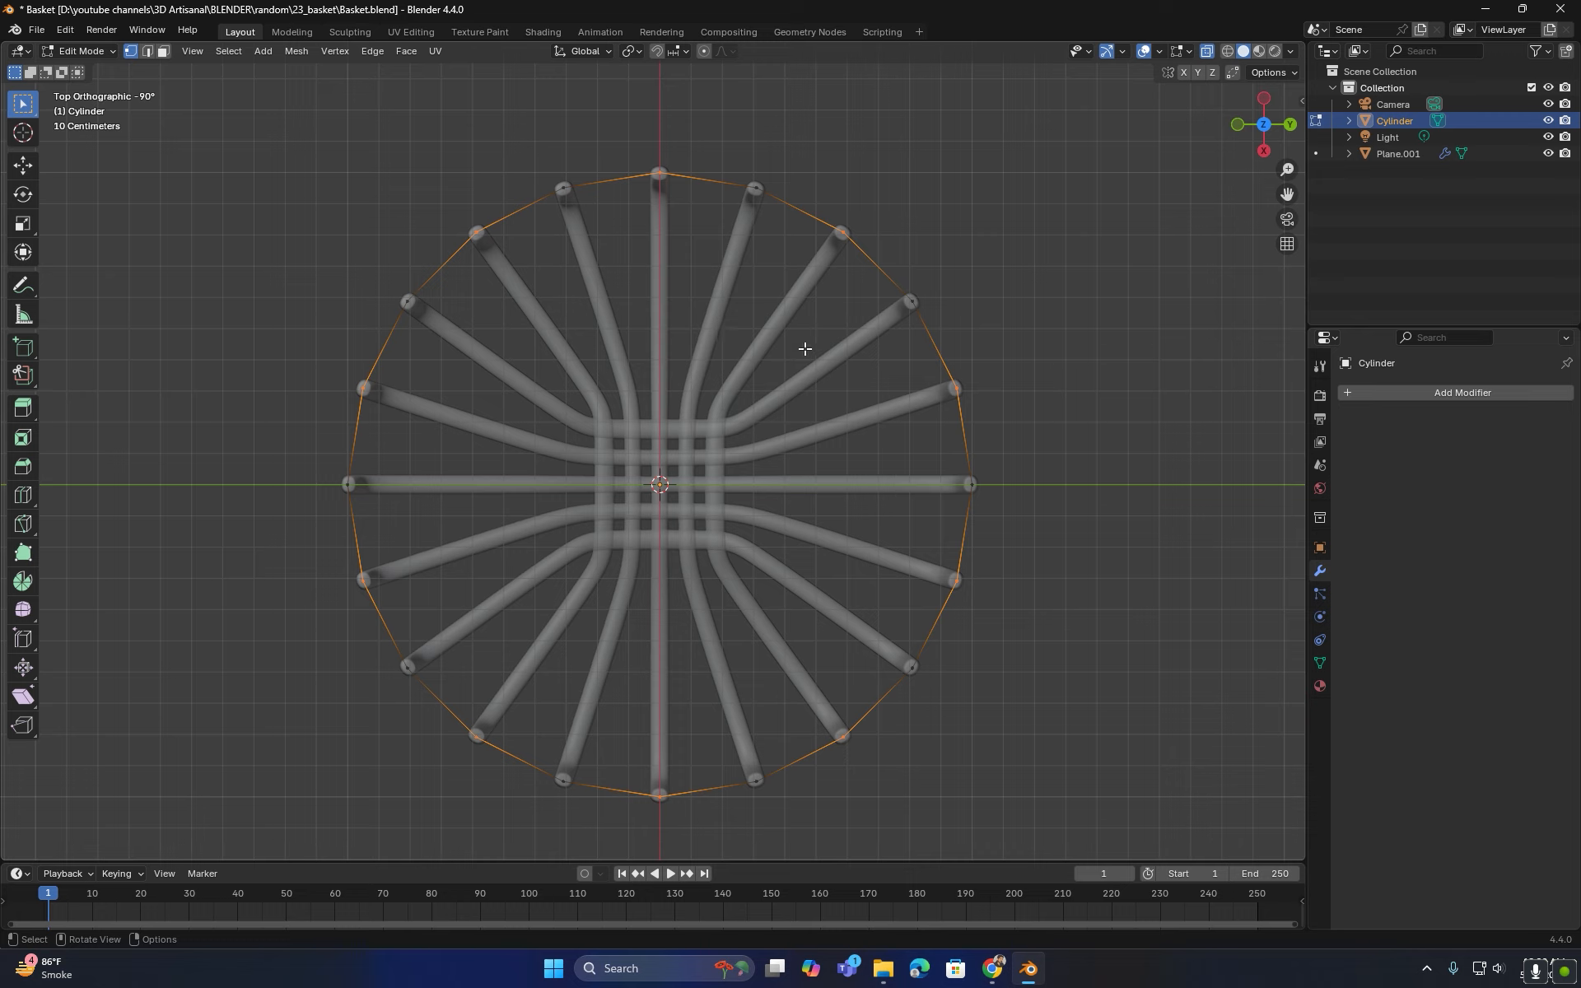
- Scale the selected corners outside the uprights, invert the selection, scale the others inward to about 0.94, and turn off X-ray in Object Mode
key(s)
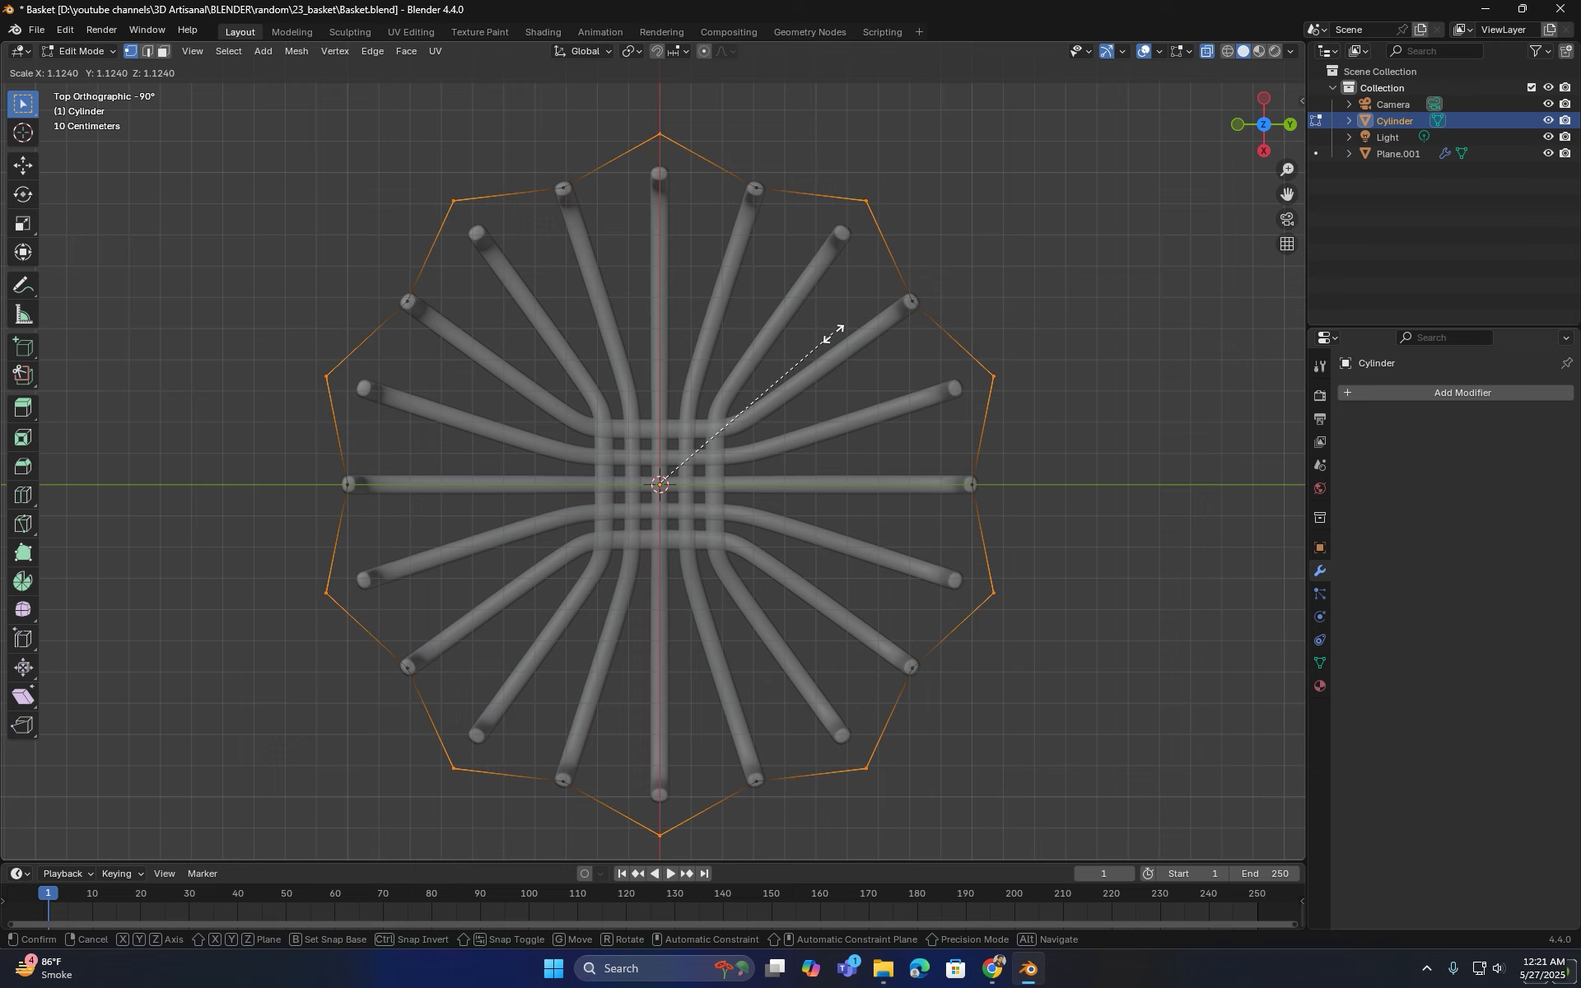
click(826, 337)
key(ctrl+z)
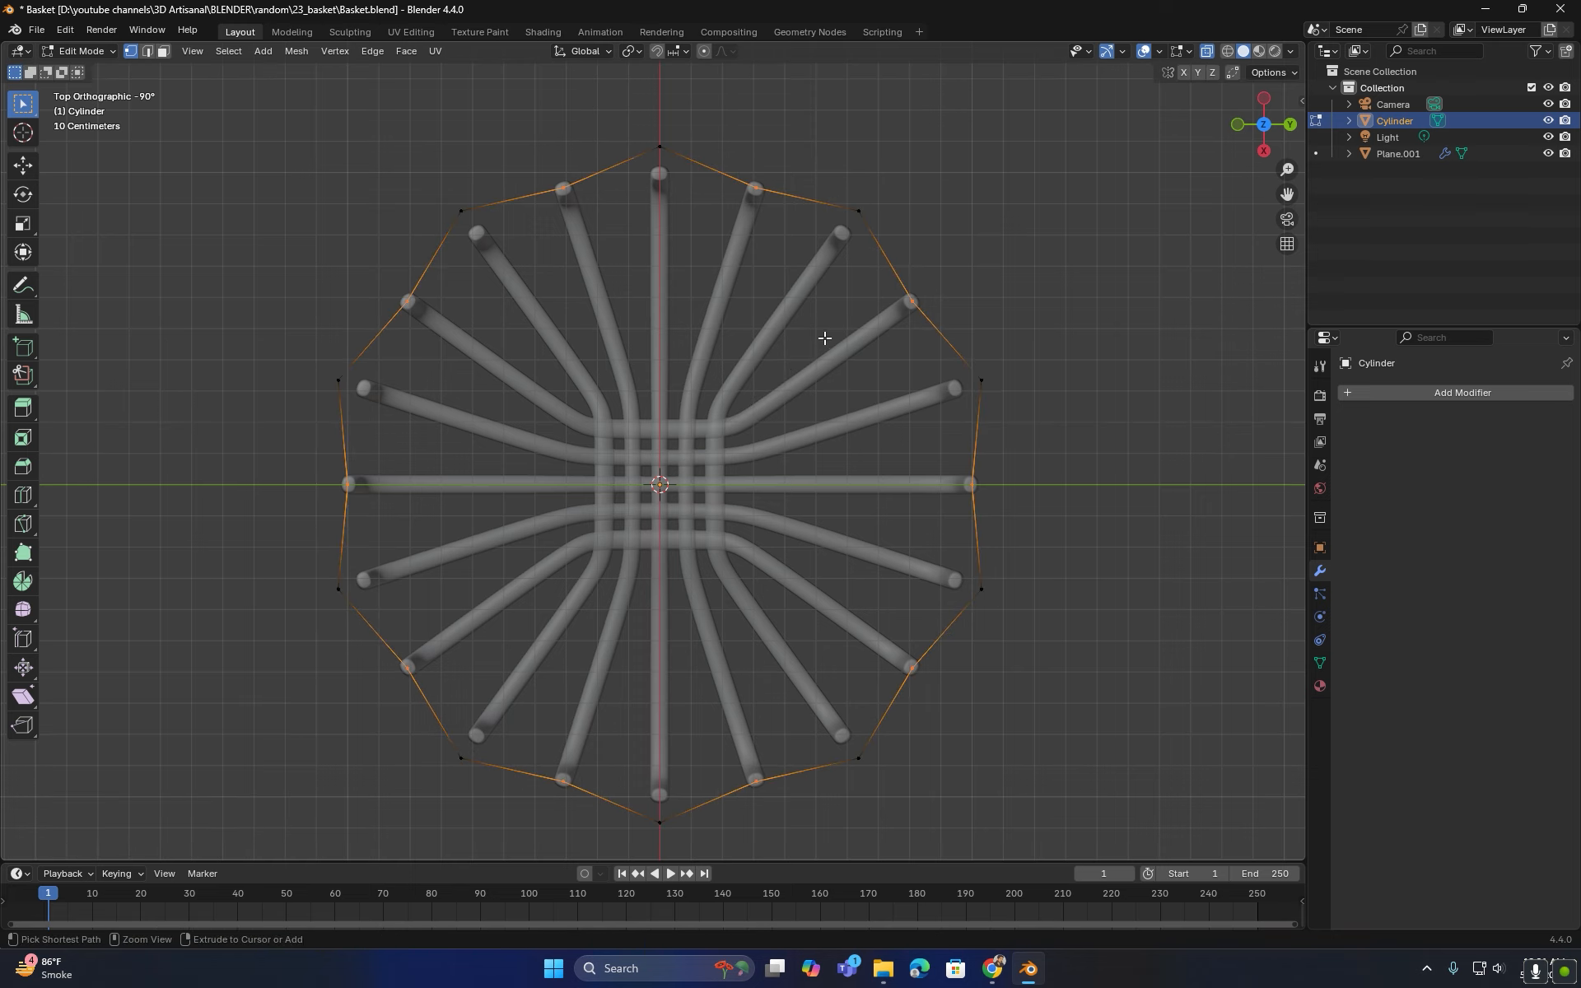
key(s)
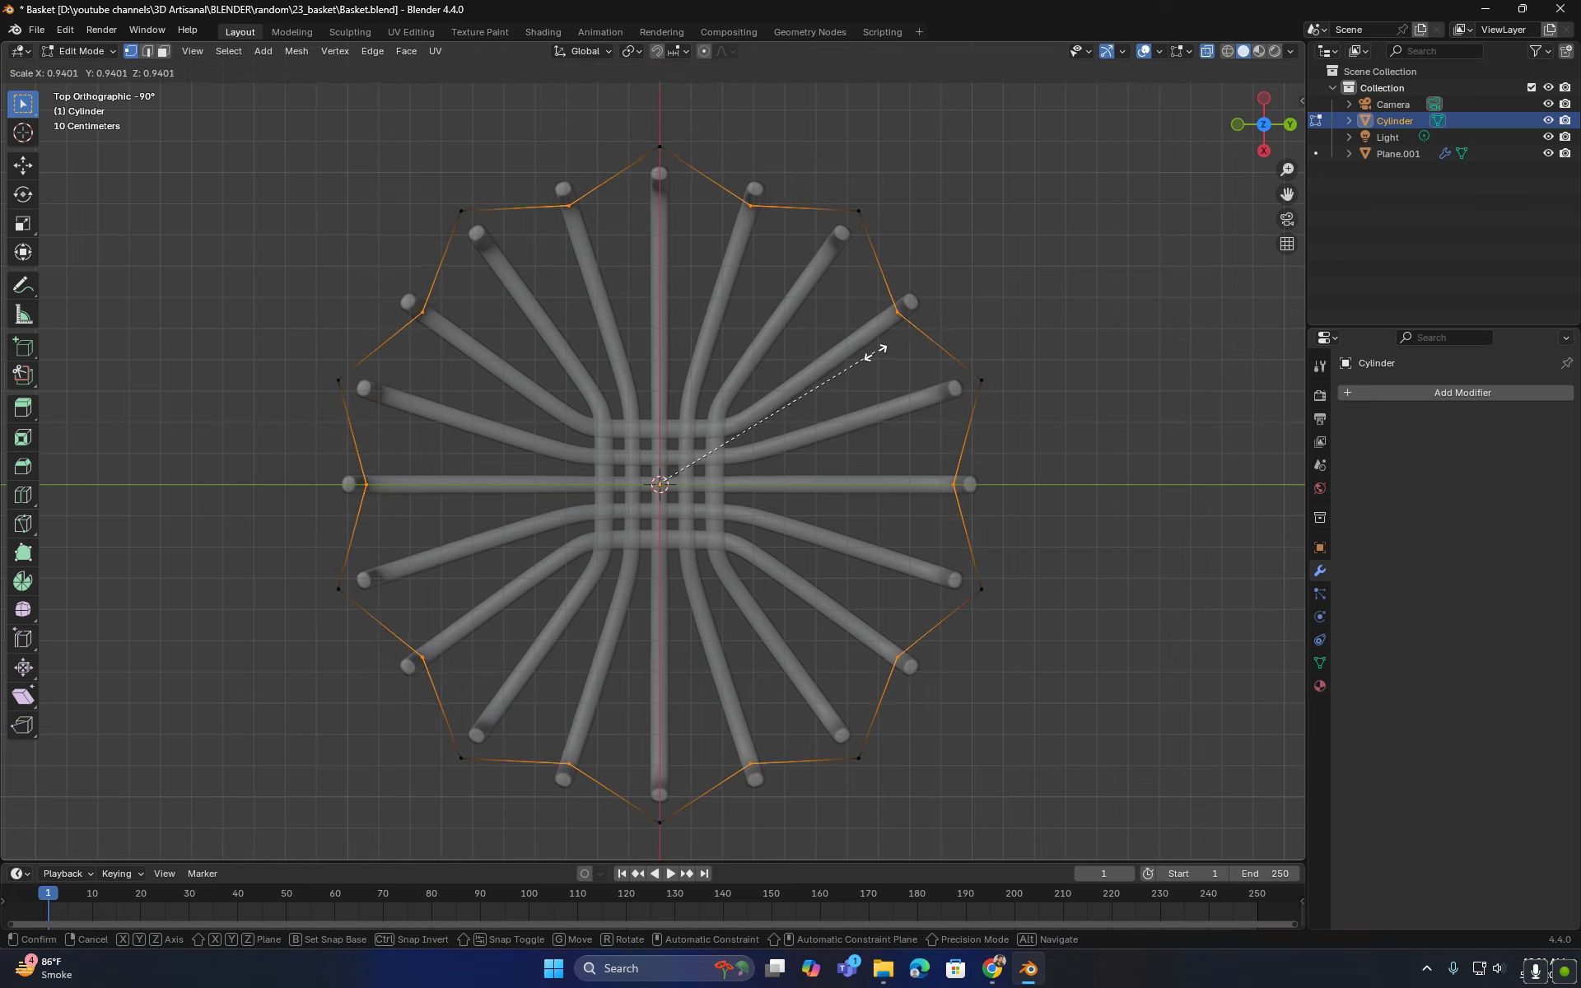
click(870, 354)
middle_drag(864, 522, 749, 412)
key(Tab)
middle_drag(715, 486, 1146, 103)
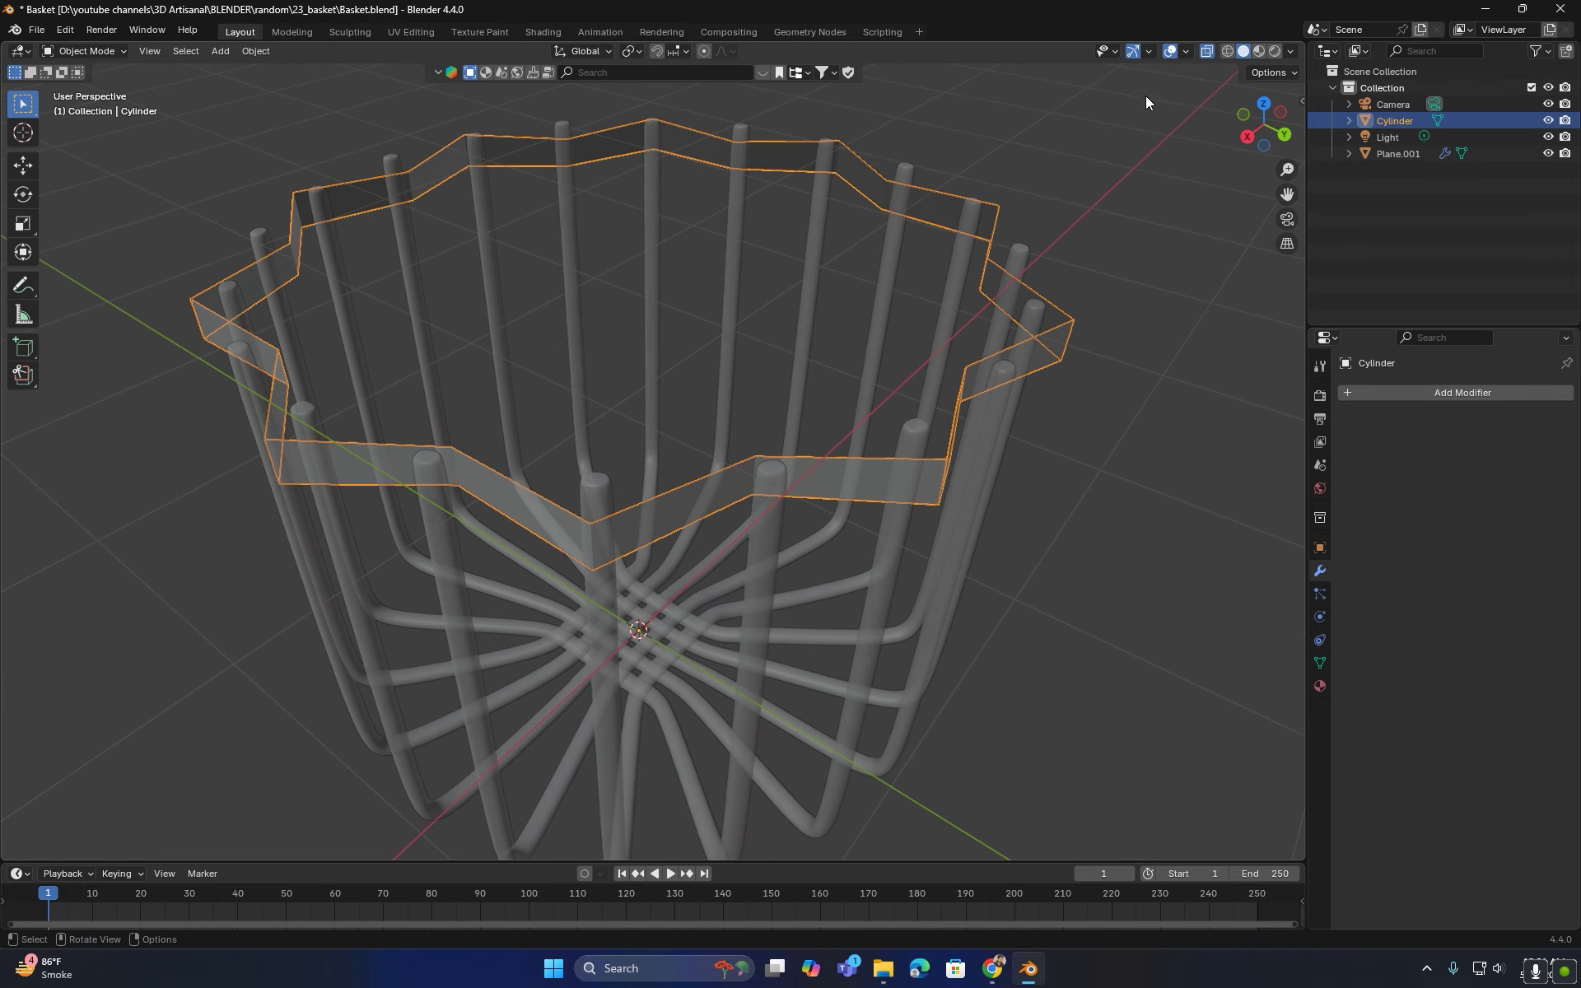
click(1206, 55)
- Add a Subdivision Surface modifier to the zigzag band
middle_drag(891, 527, 885, 513)
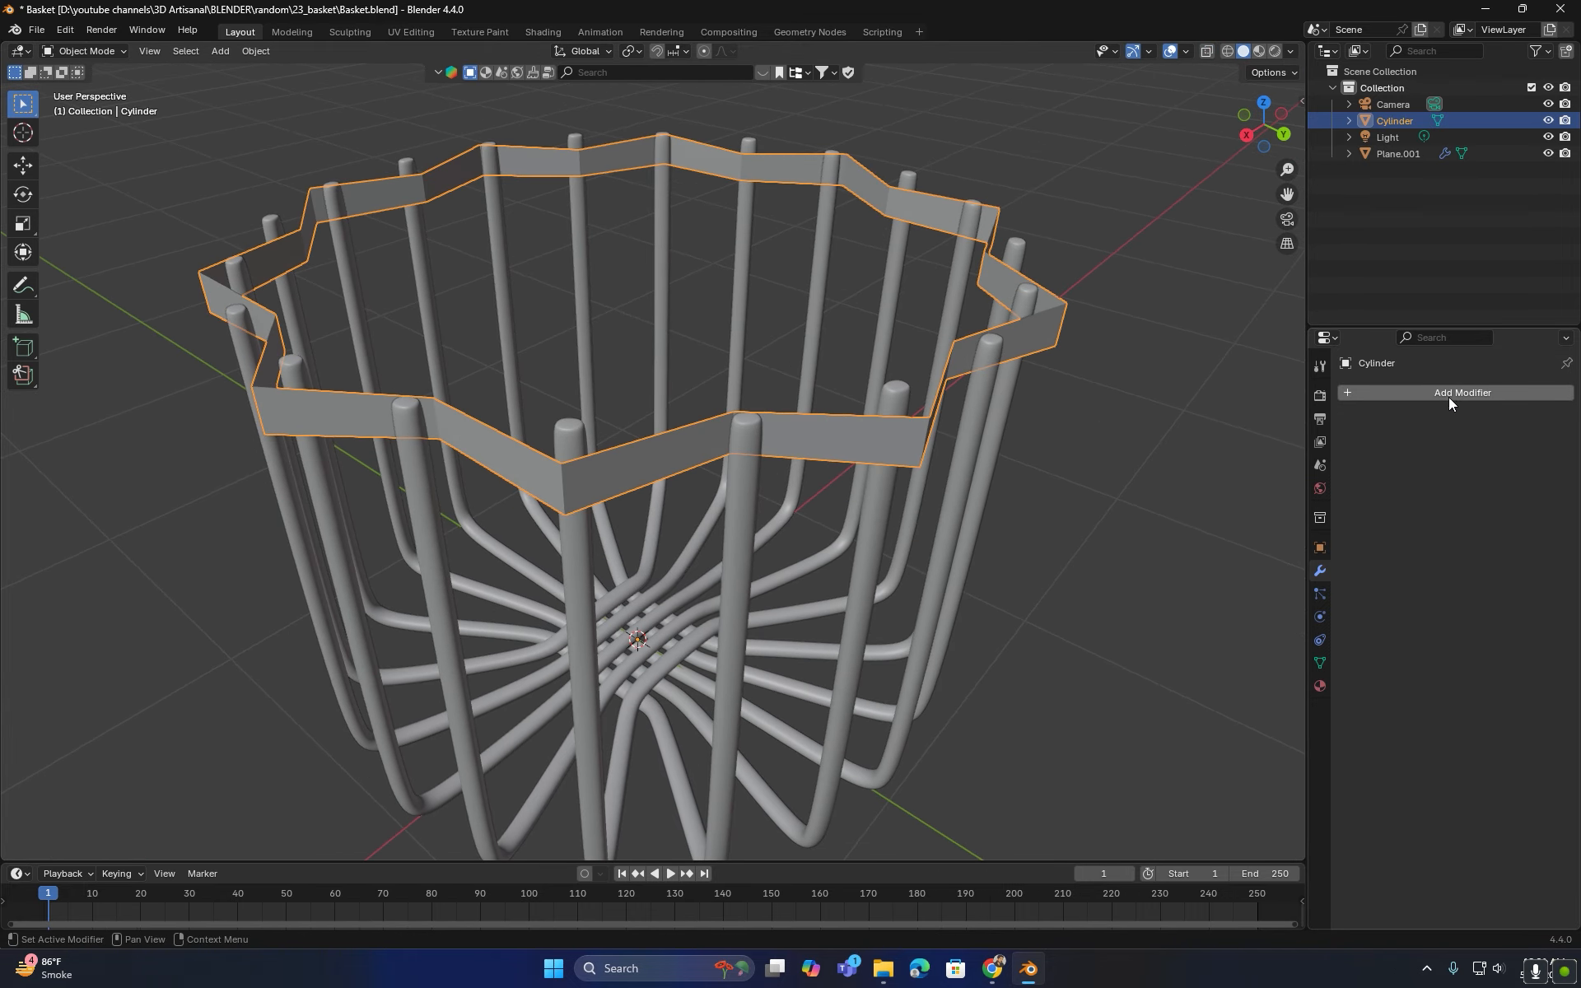
click(1449, 397)
click(1420, 393)
click(1323, 422)
middle_drag(1131, 486, 1095, 449)
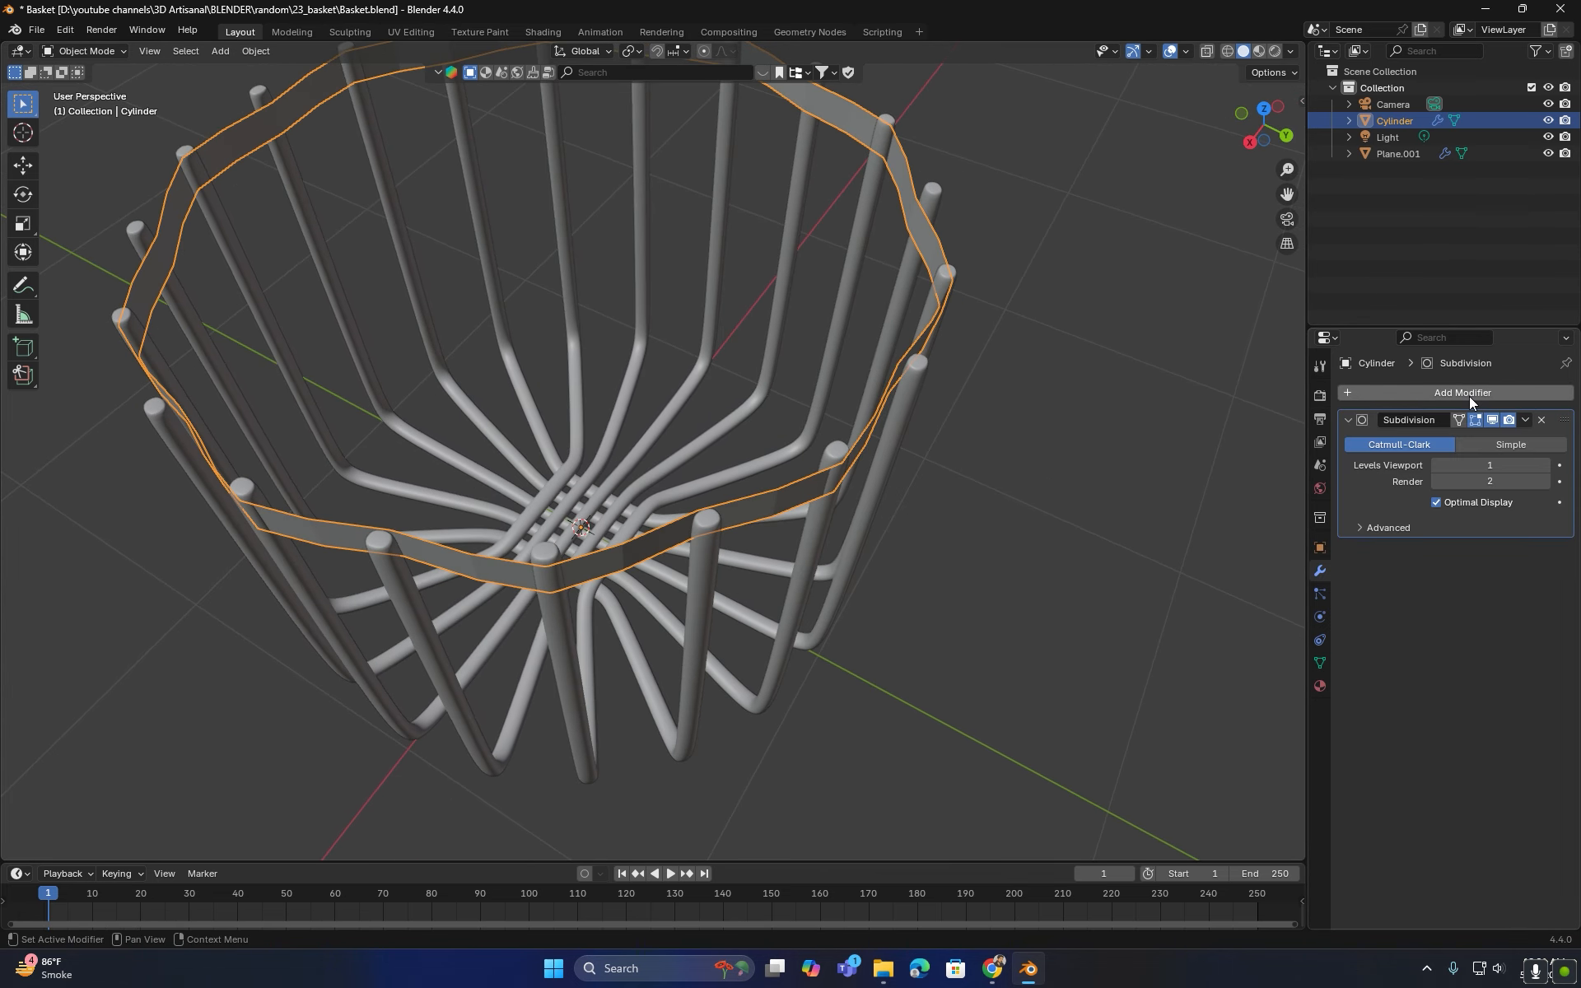
- Add a Solidify modifier with 0.023 m thickness to the band and place it above the Subdivision modifier
click(1469, 397)
click(1307, 434)
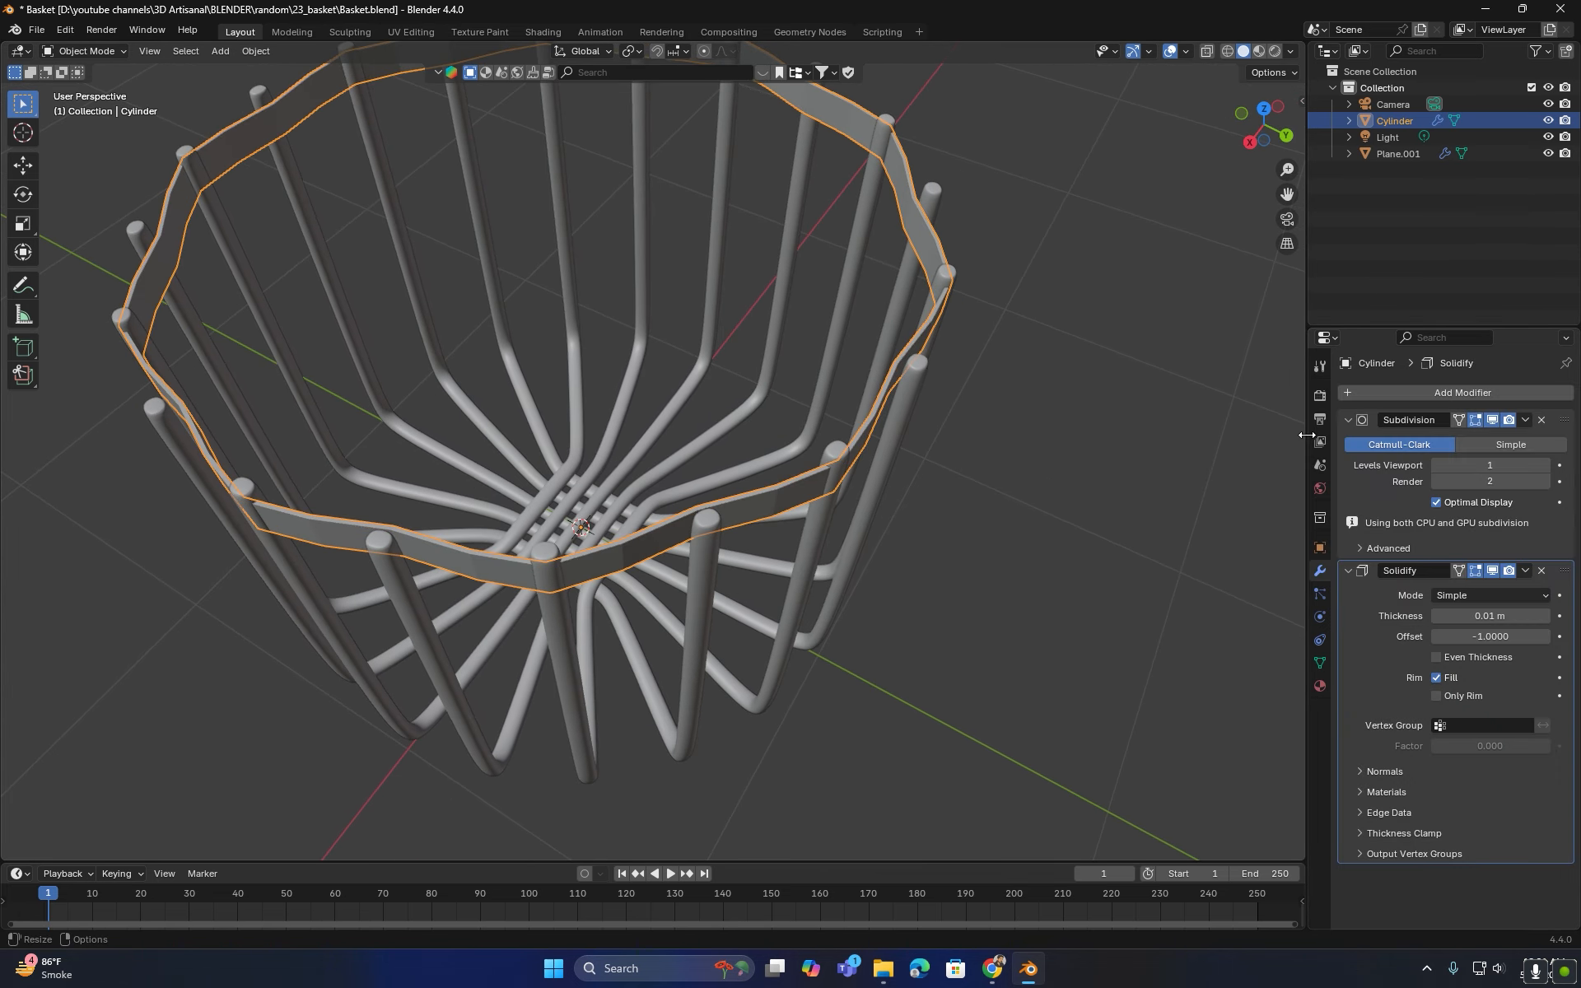
scroll(811, 522, up, 2)
drag(1490, 616, 1570, 616)
drag(1564, 549, 1534, 448)
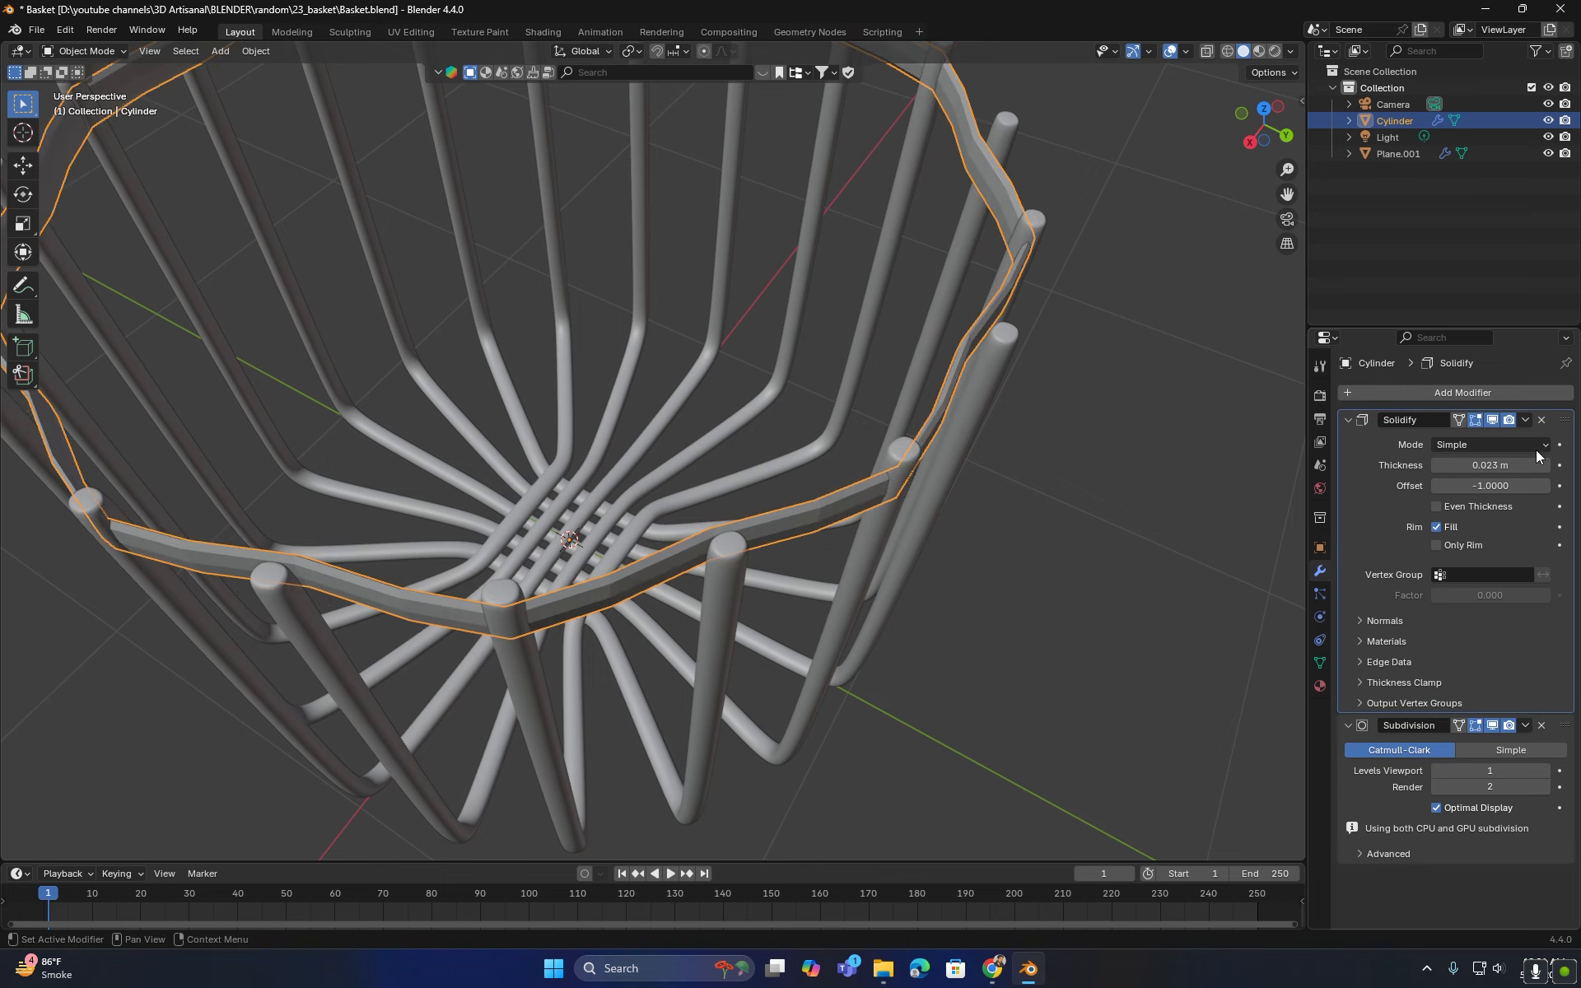
- Raise the band's viewport subdivision level to 3 and its Solidify thickness to 0.038 m
click(1545, 772)
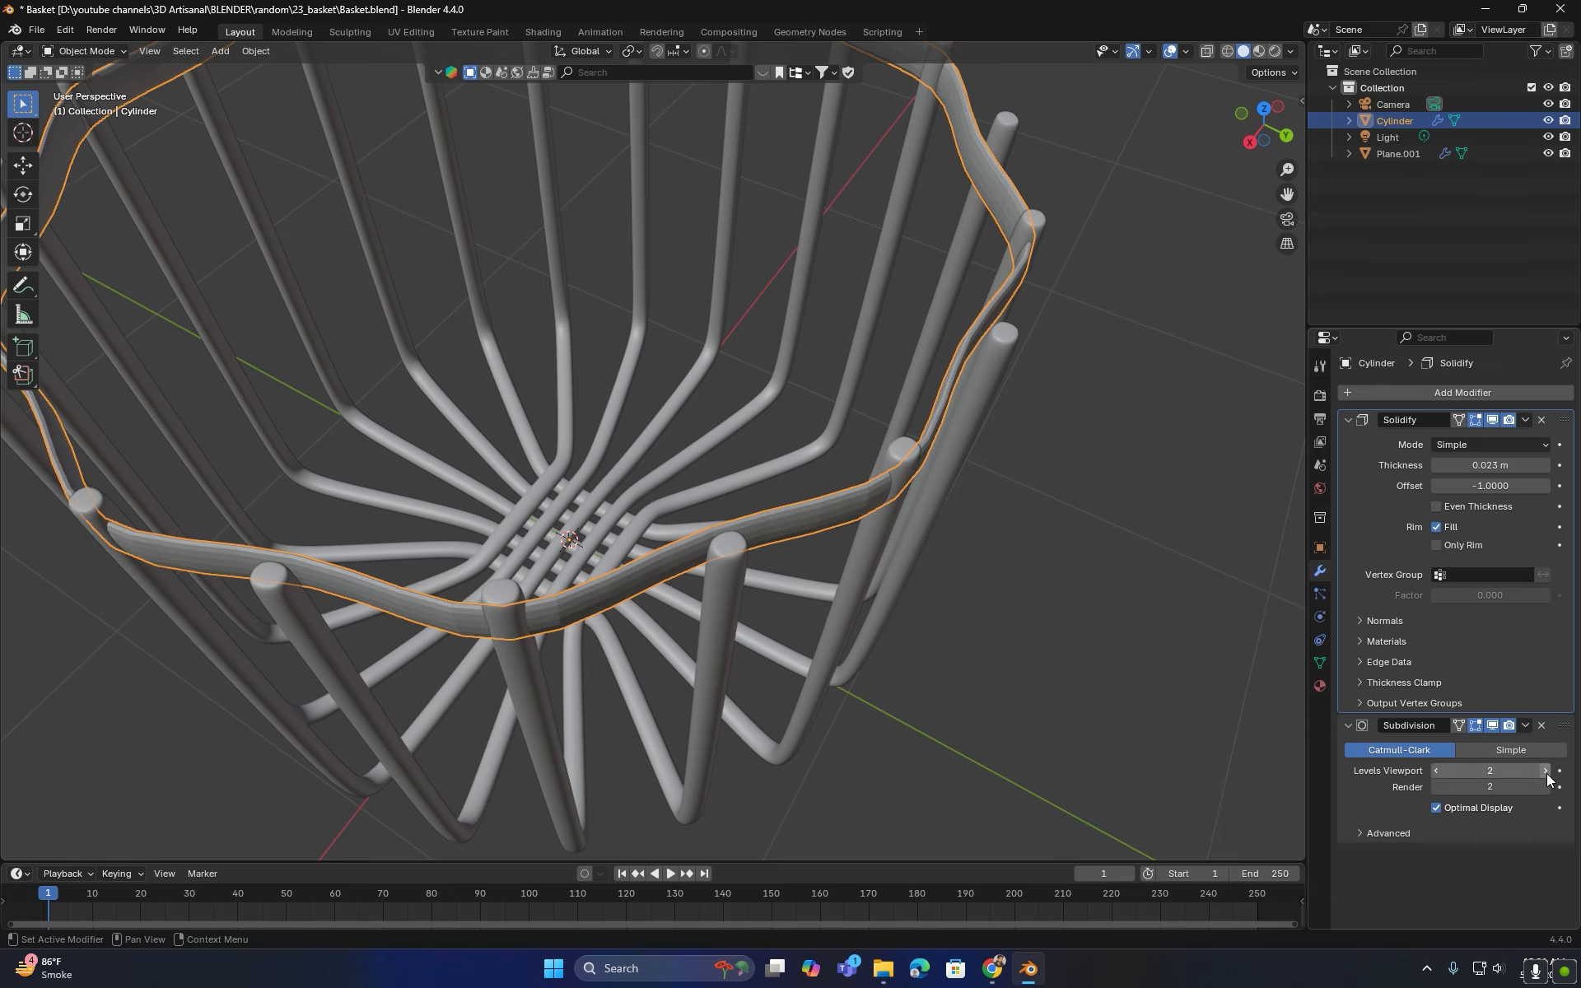
drag(1490, 465, 1523, 466)
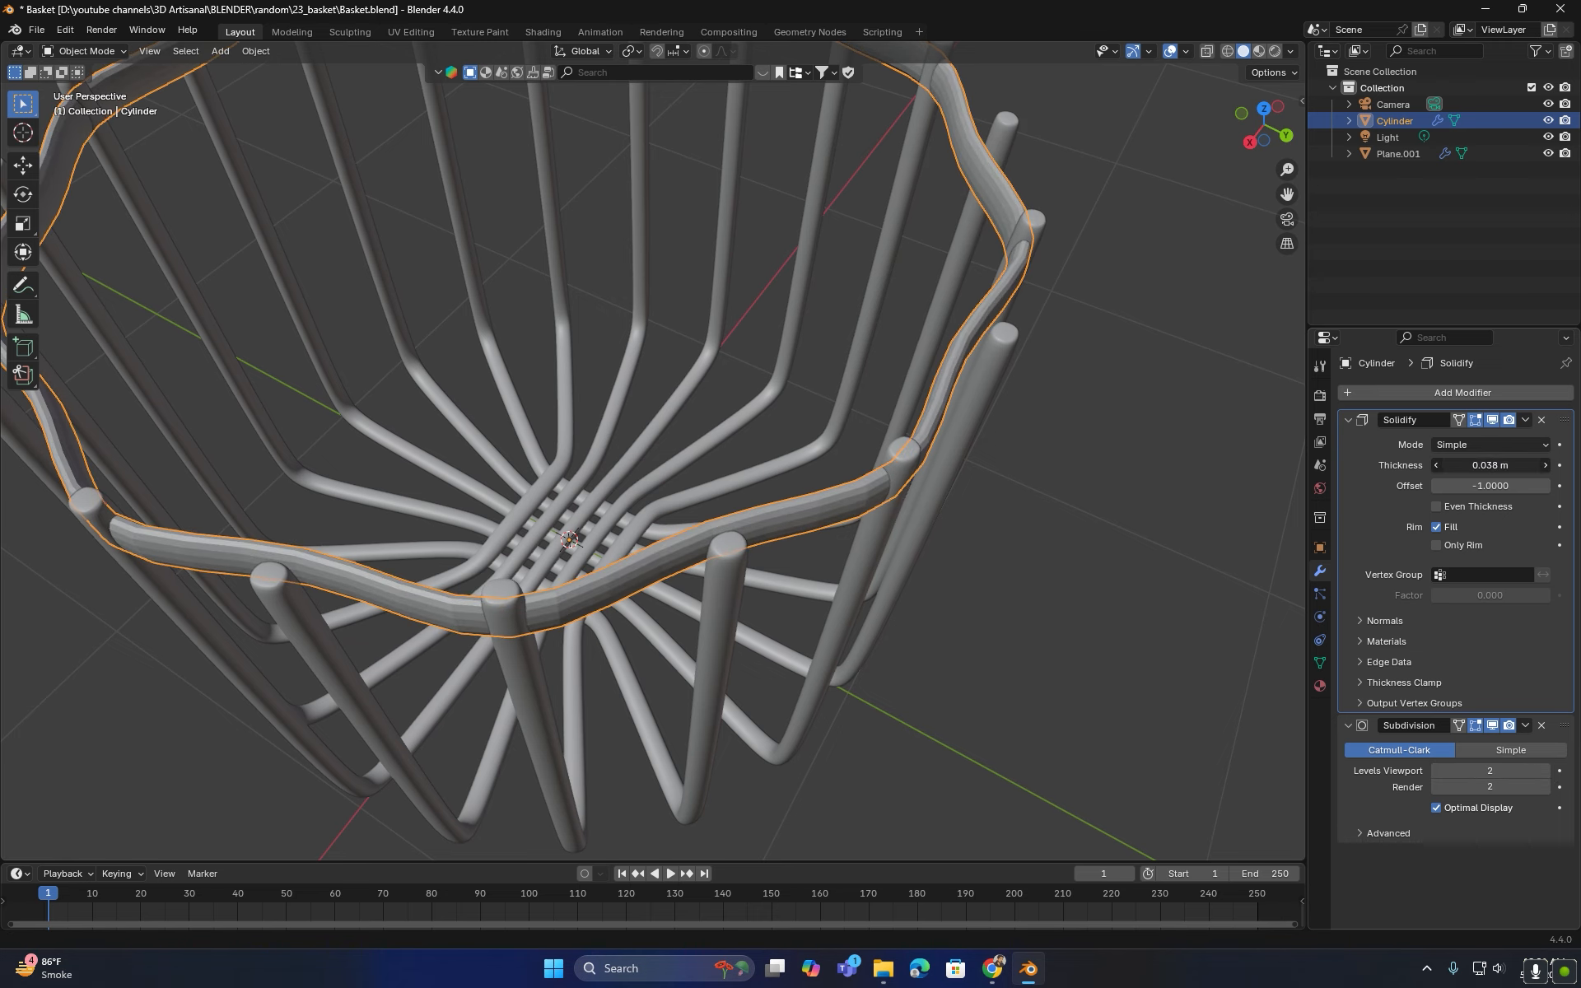
middle_drag(833, 572, 843, 600)
click(1544, 769)
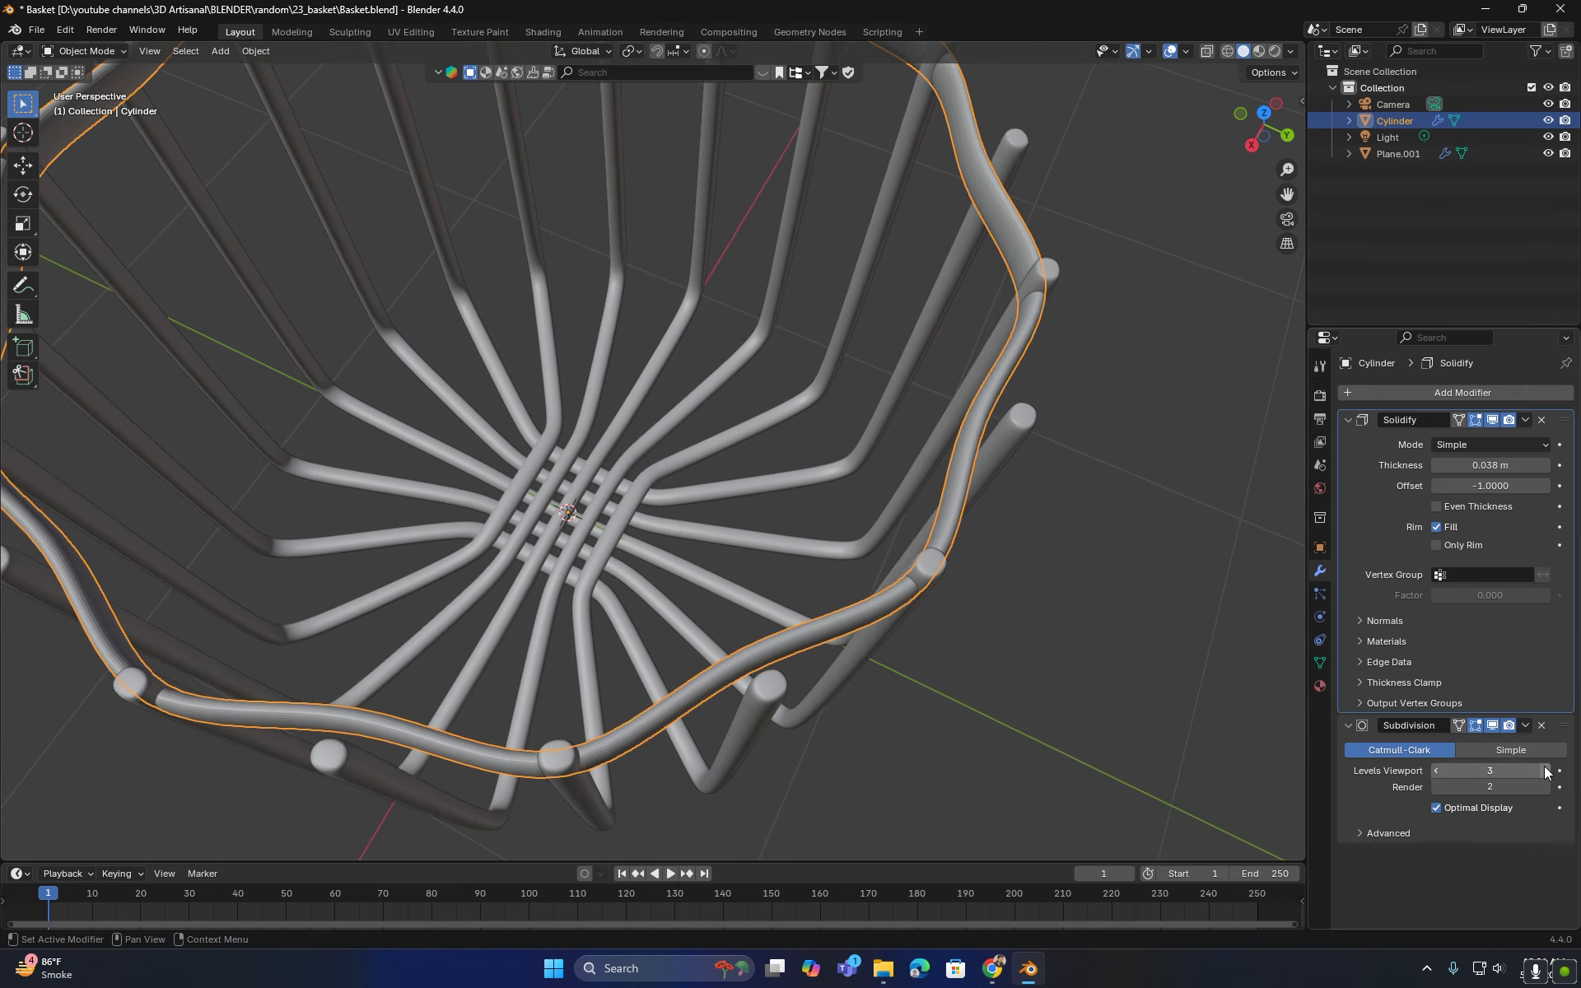
- Open the band's mesh for editing with the whole ring in view from above
key(Tab)
scroll(933, 656, down, 1)
middle_drag(933, 653, 821, 631)
scroll(893, 641, down, 4)
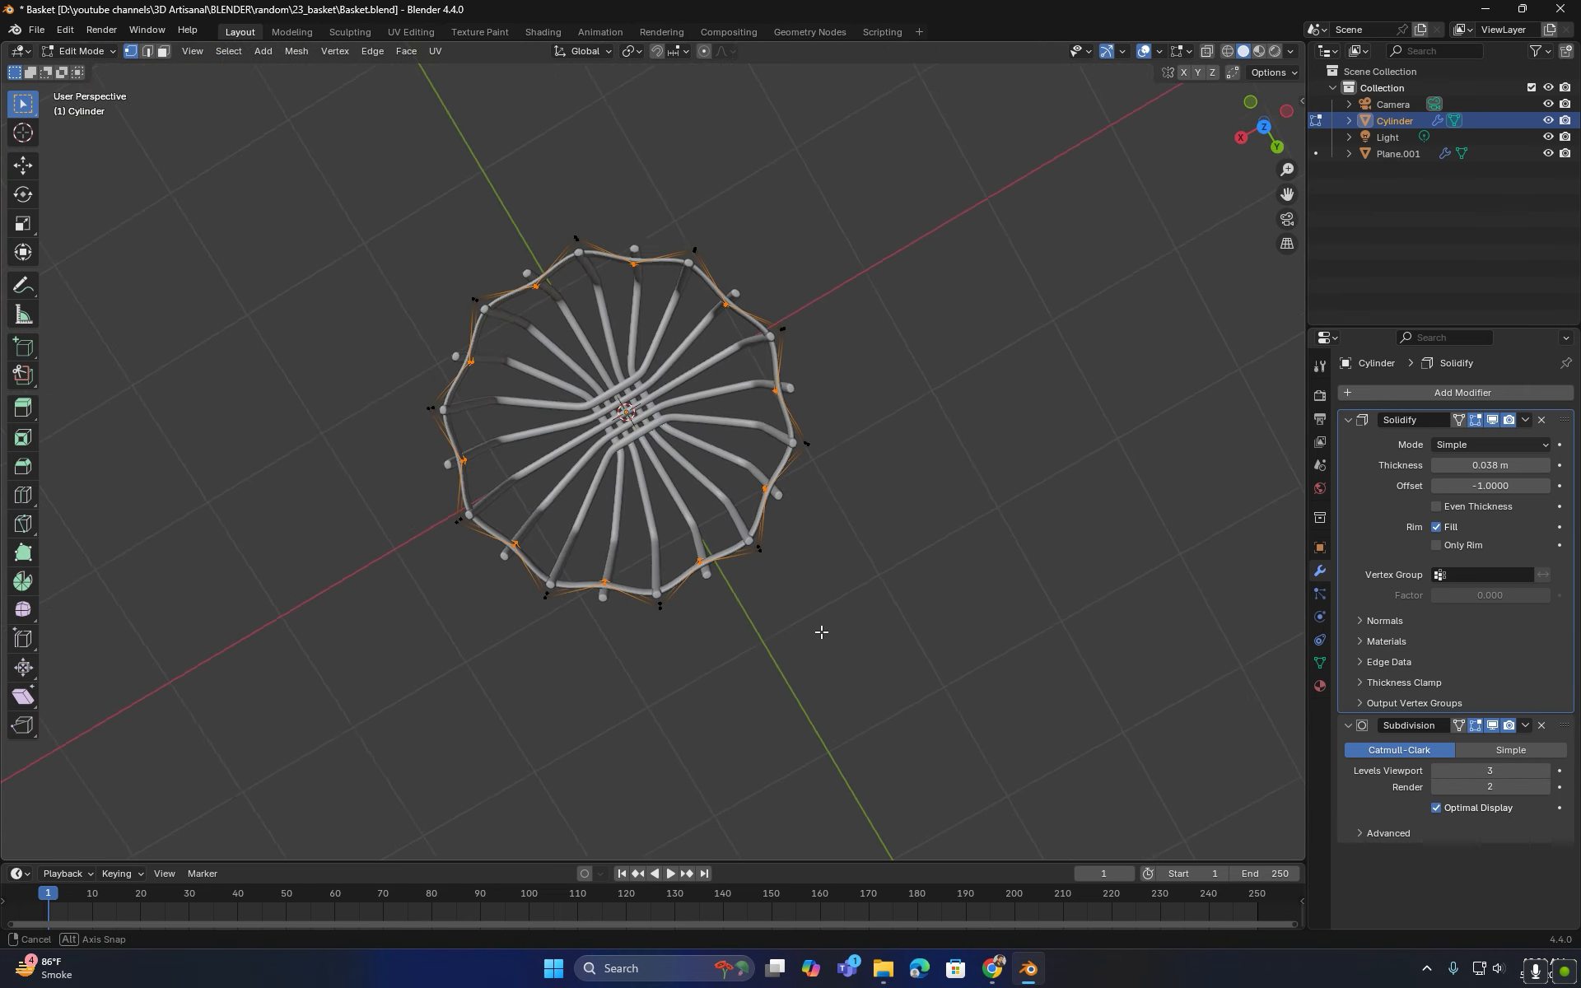
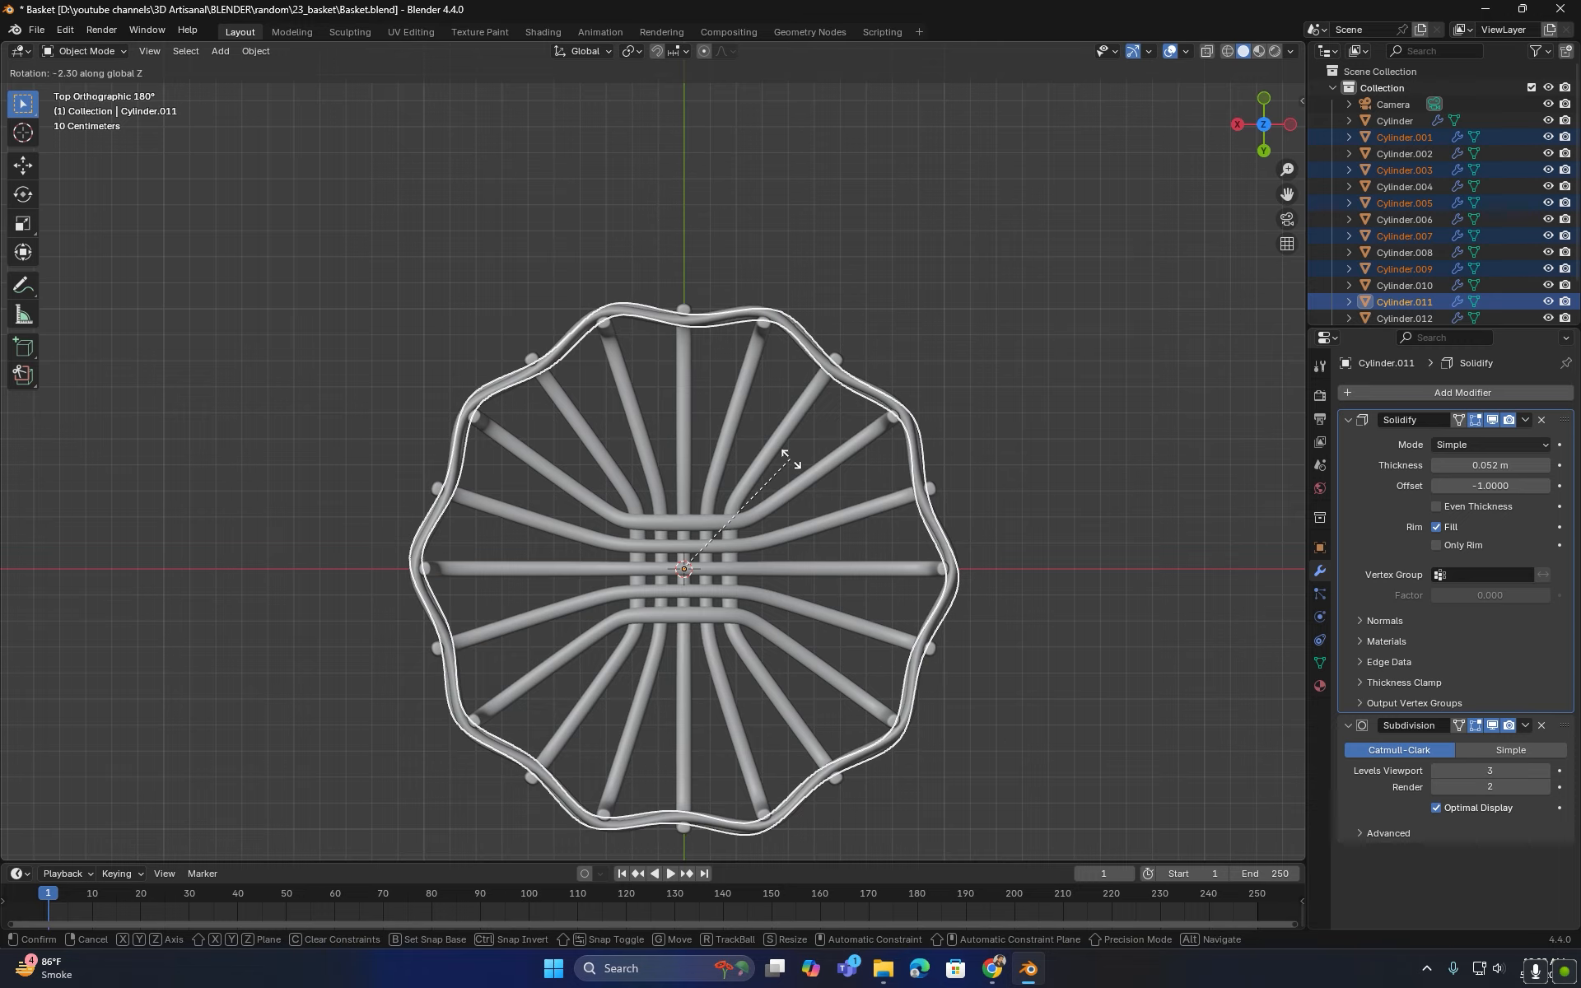
- Rotate every second weave ring about Z so its waves alternate with the neighbouring rings, and clear the selection
click(829, 477)
middle_drag(831, 483, 663, 426)
key(alt+a)
- Select the lower edge loop of the lowest weave ring and scale it inward to about 0.92
click(674, 494)
key(Tab)
scroll(679, 519, up, 3)
click(147, 51)
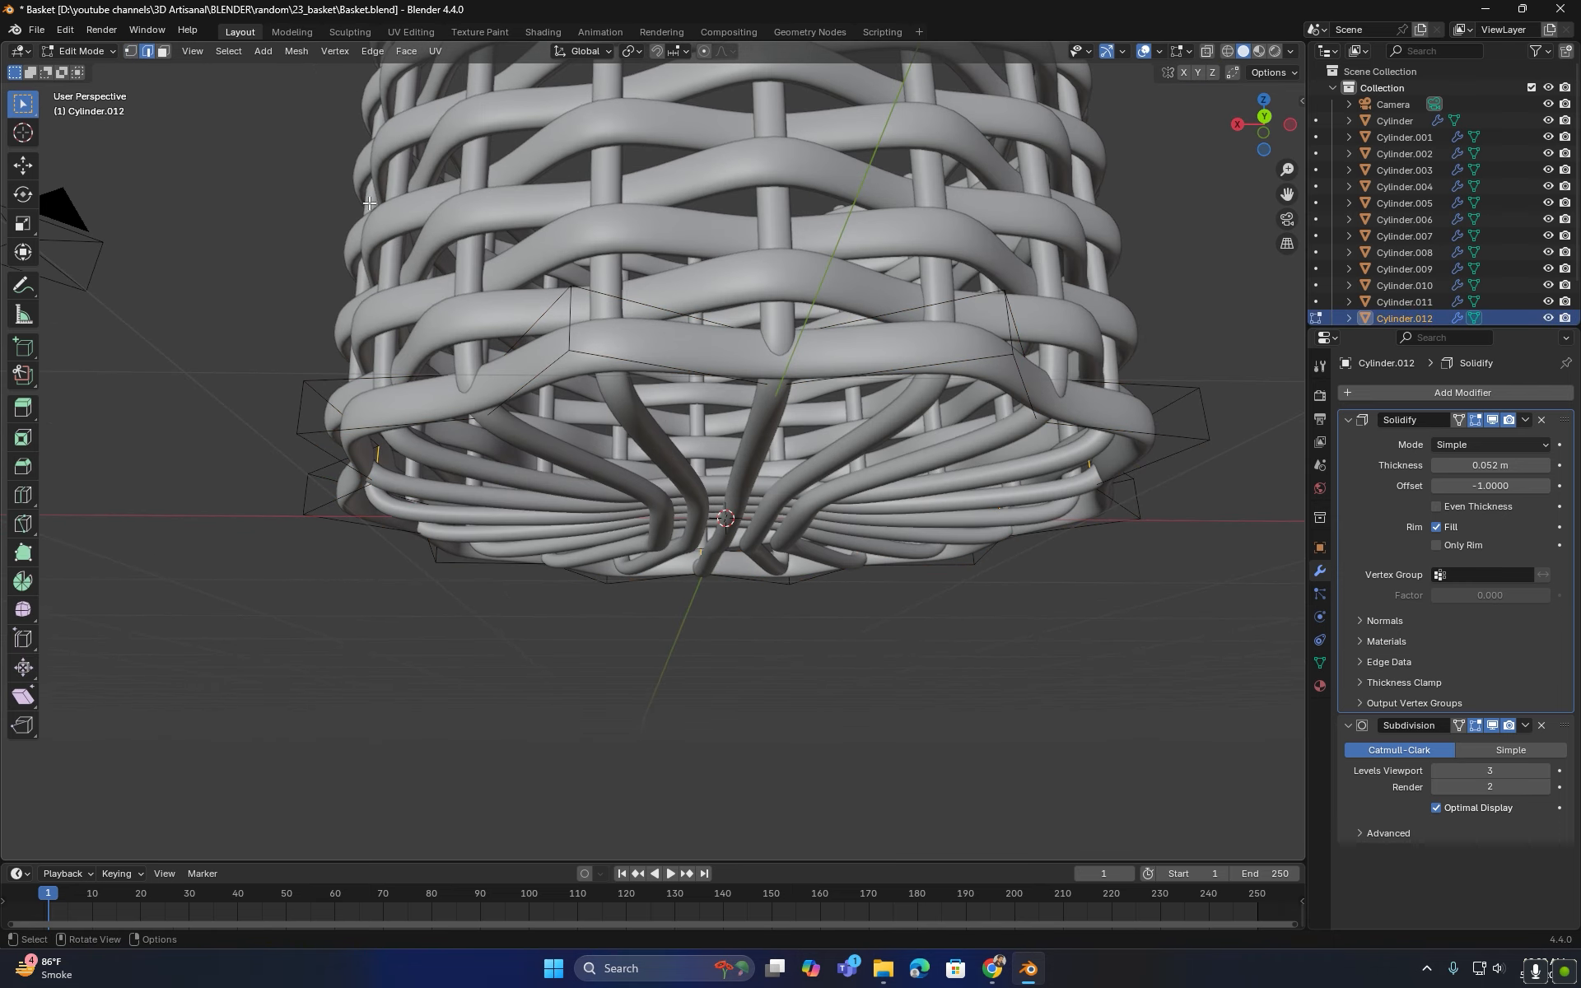
alt+click(638, 361)
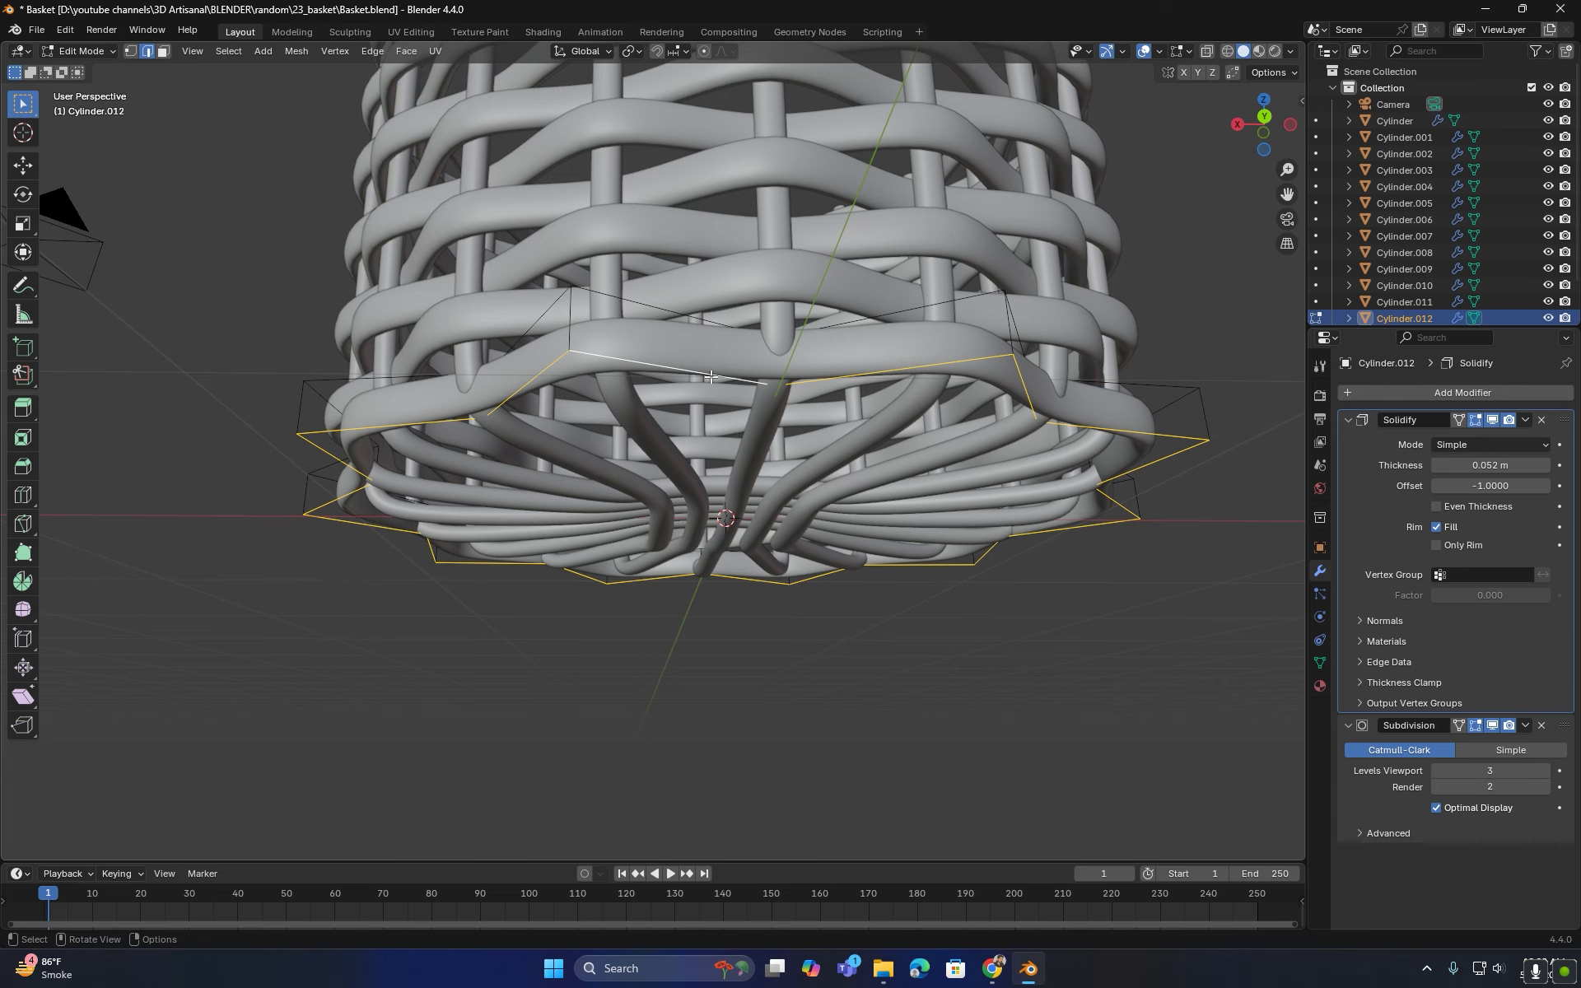
key(s)
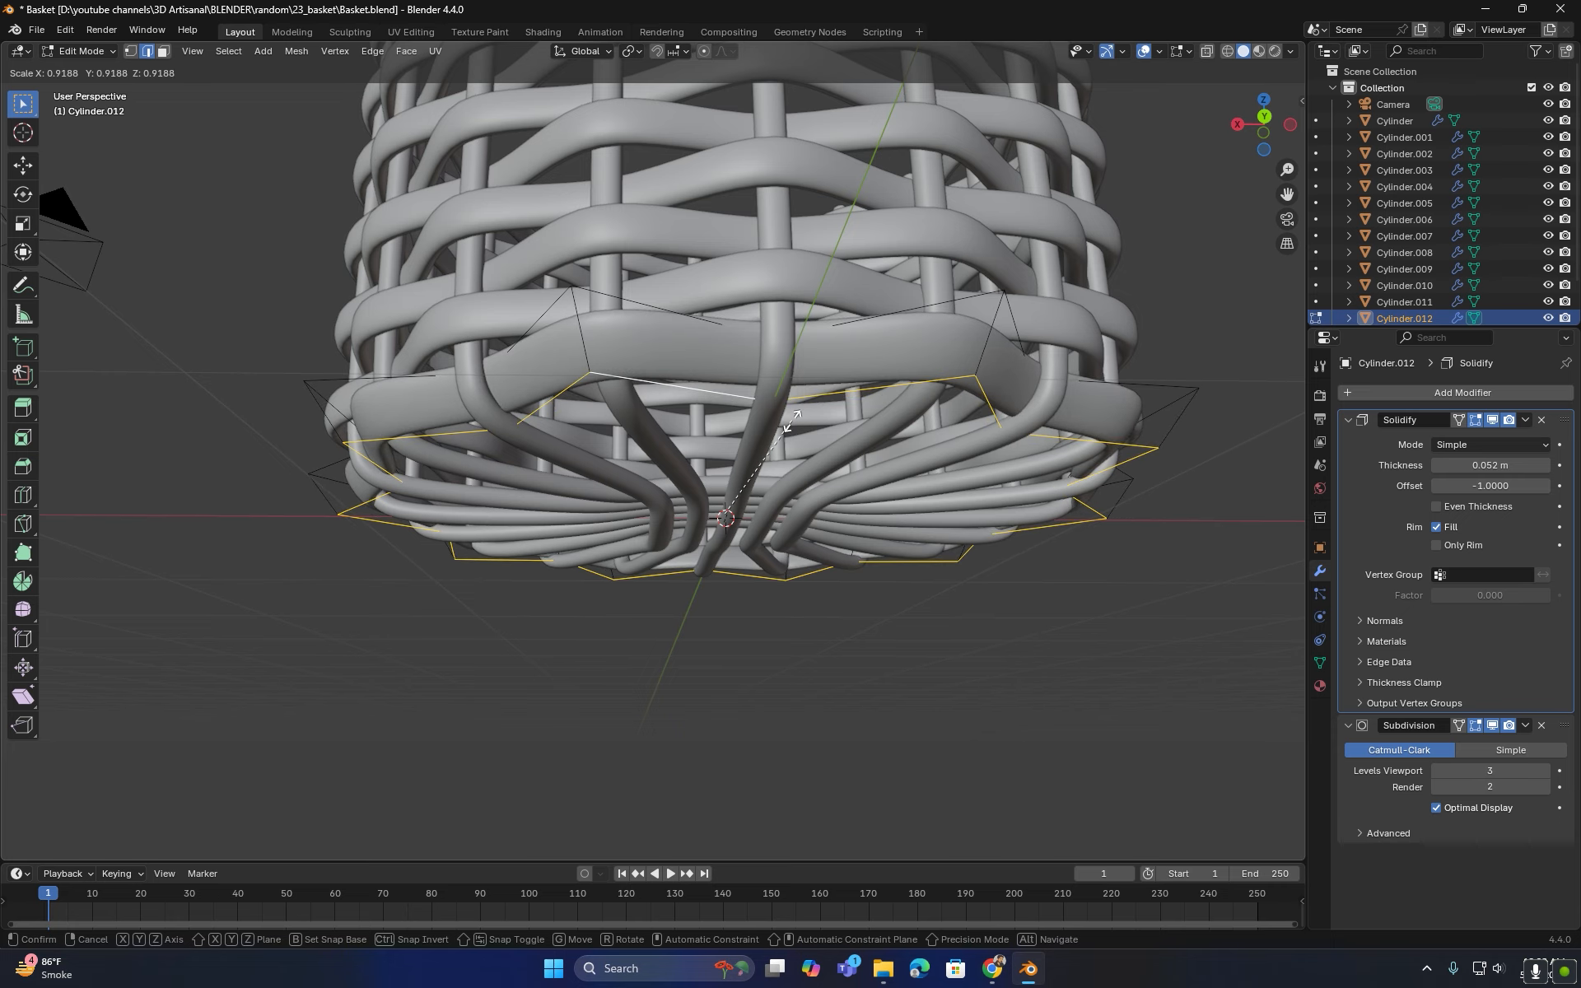
click(786, 422)
middle_drag(787, 422, 892, 501)
key(Tab)
- Add a mesh cylinder at the basket's centre with one vertex per upright around it
key(alt+a)
key(shift+a)
mouse_move(798, 419)
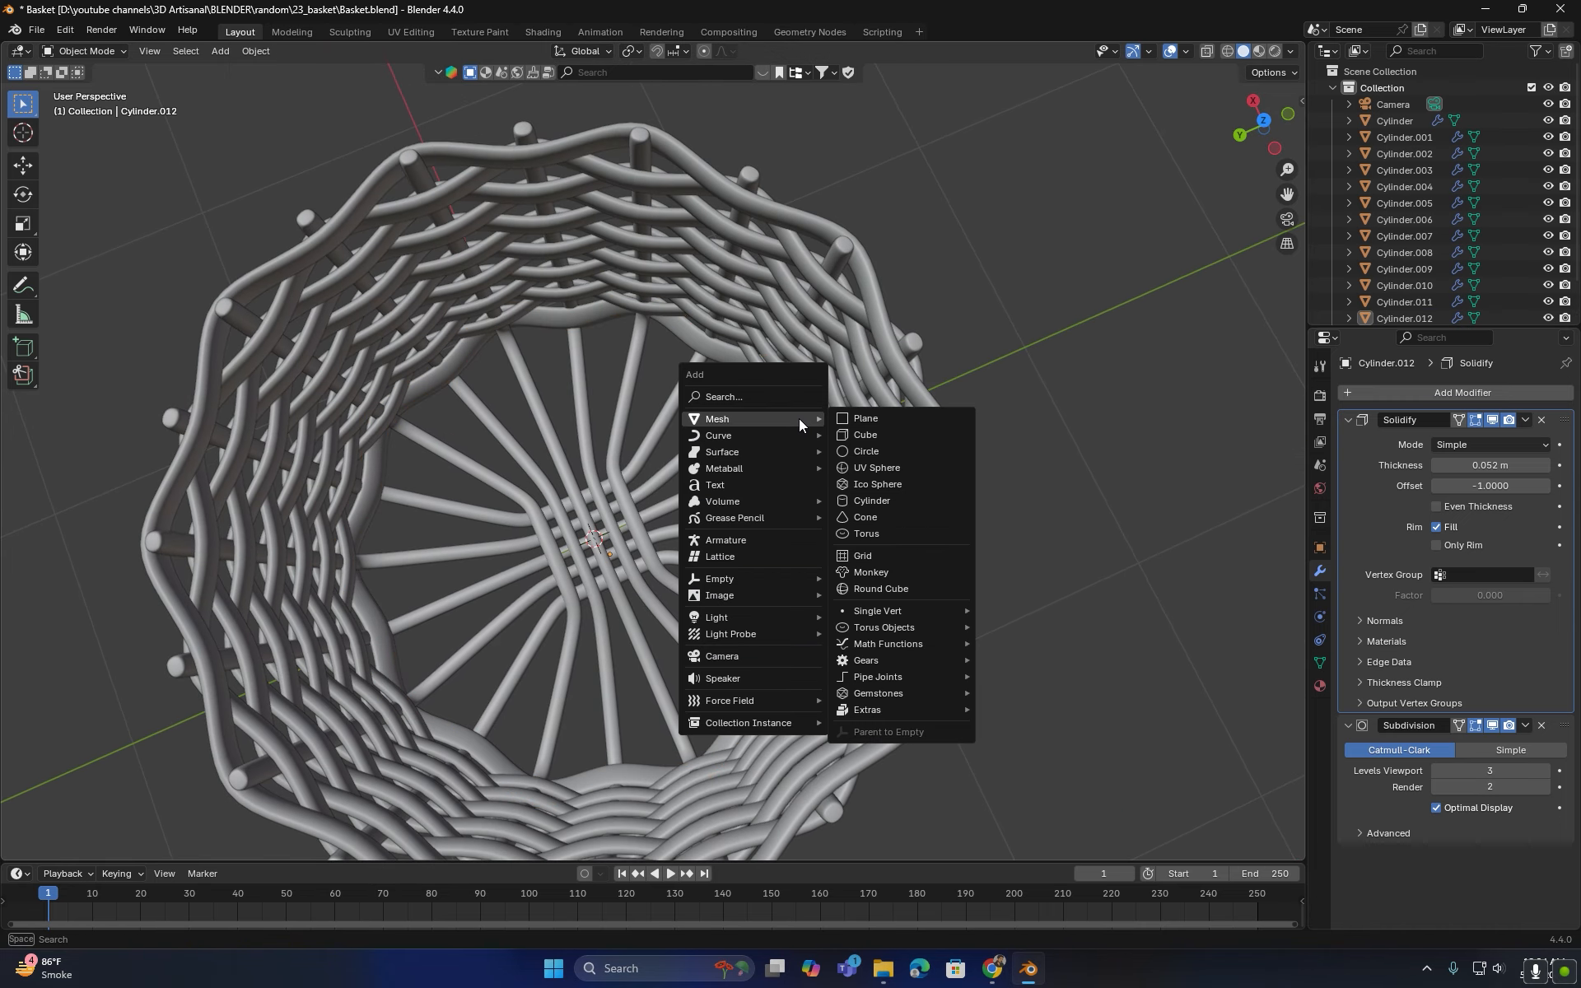
click(884, 501)
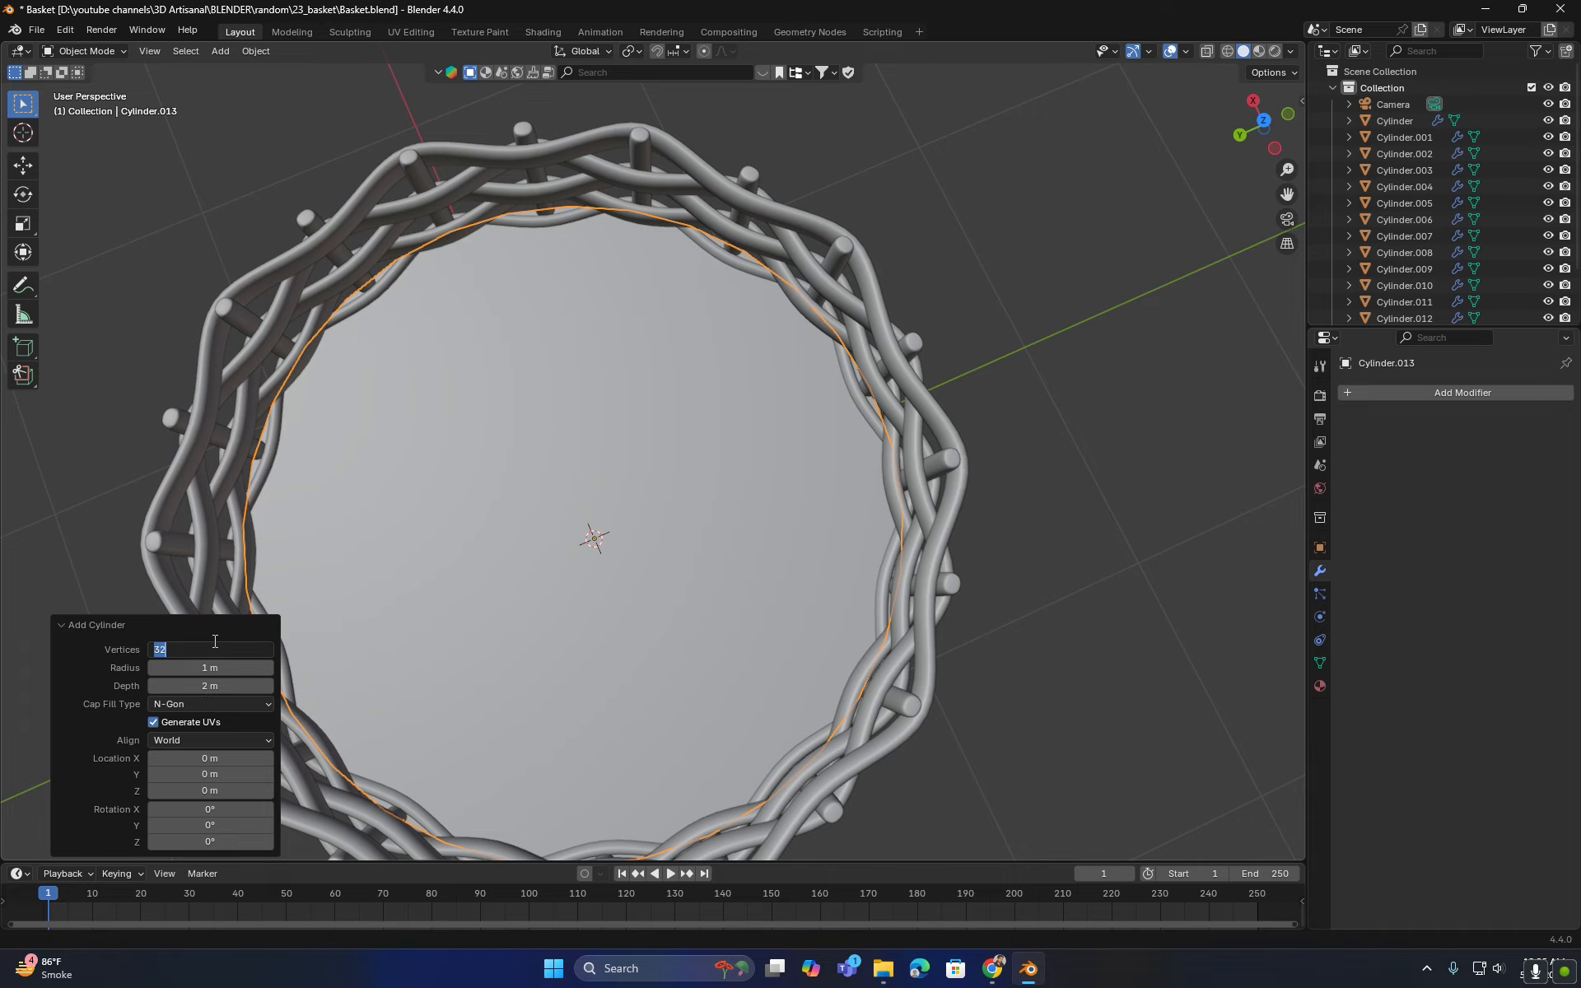
text(0)
key(Return)
- Scale the new cylinder's mesh to fit the basket's interior
mouse_move(728, 471)
middle_down()
mouse_move(725, 485)
mouse_move(672, 487)
mouse_move(719, 484)
middle_up()
key(Tab)
key(s)
click(795, 547)
- Separate the cylinder's bottom cap face into its own object and delete the rest of the cylinder
middle_drag(795, 547, 770, 392)
scroll(728, 477, down, 4)
middle_drag(725, 479, 717, 417)
click(631, 576)
key(3)
click(601, 580)
key(p)
click(601, 580)
key(Tab)
click(609, 483)
key(Delete)
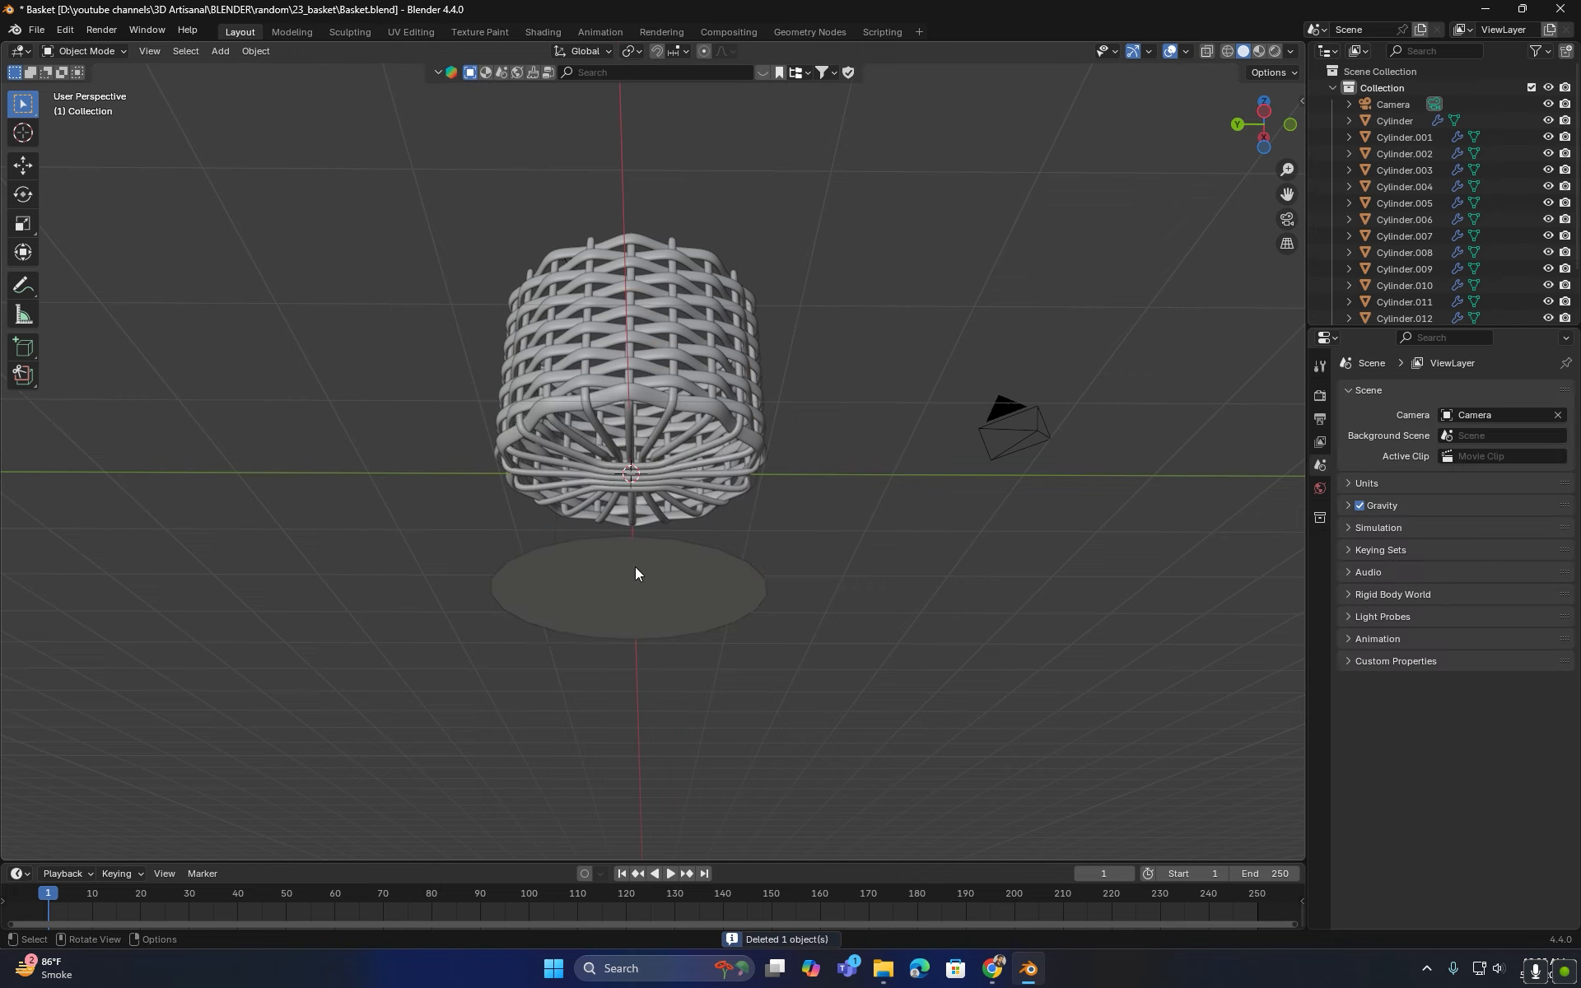
- Move the separated disc face up 1 m along Z to the basket's base
click(635, 567)
key(Tab)
click(635, 567)
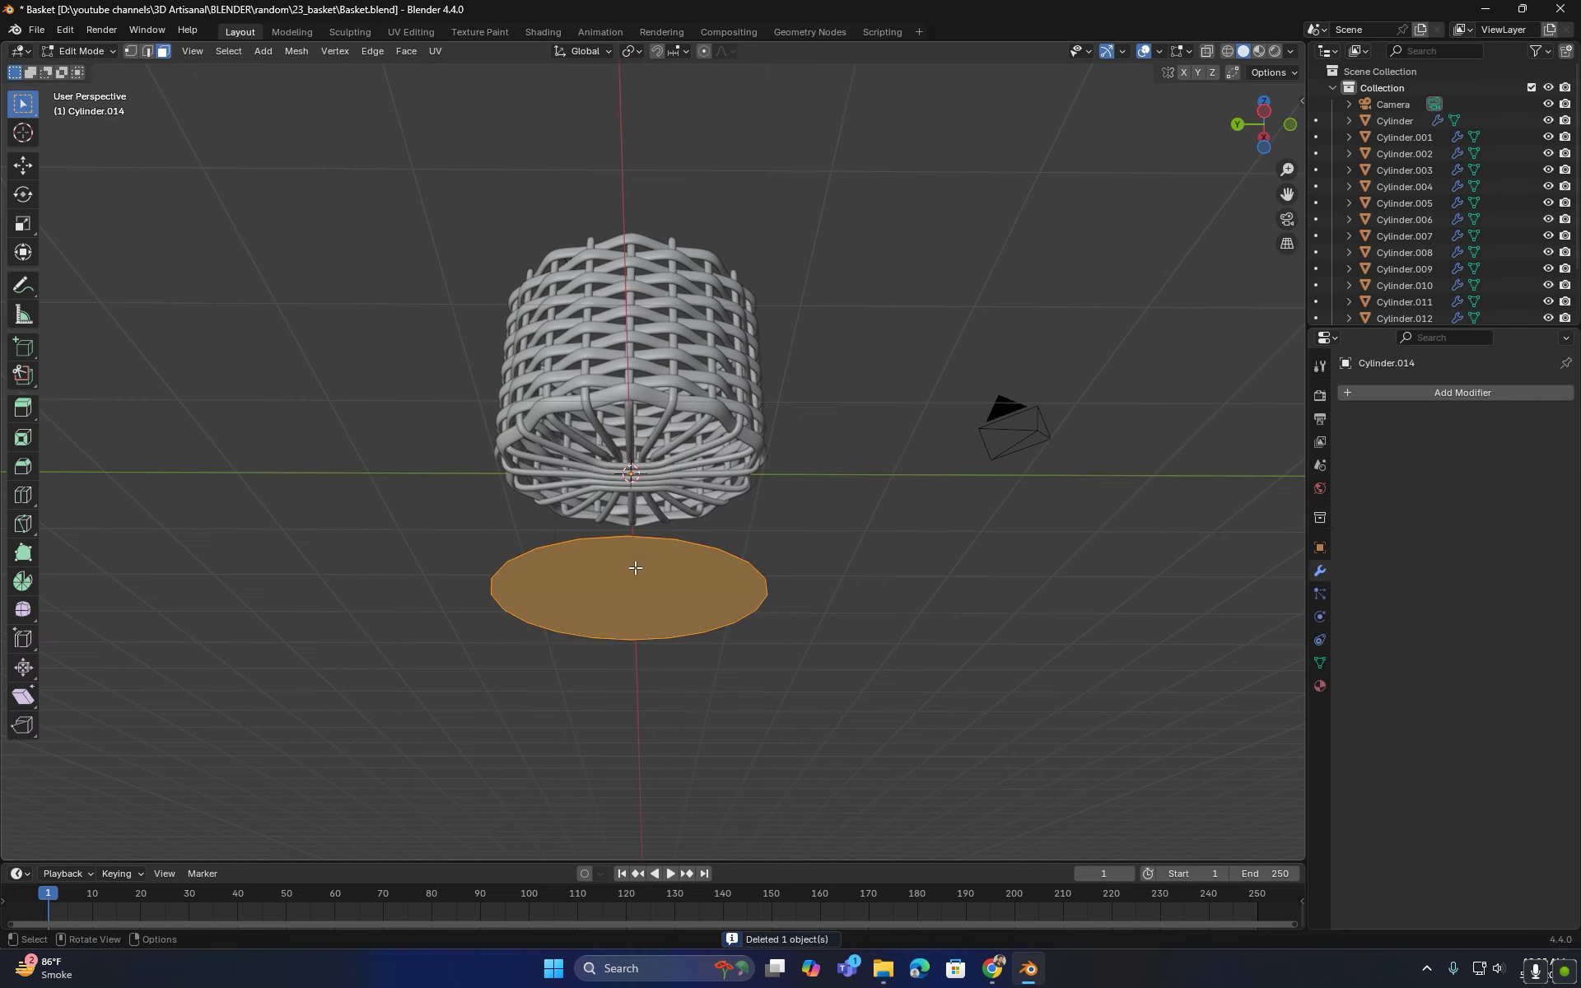
key(ctrl+KP_3)
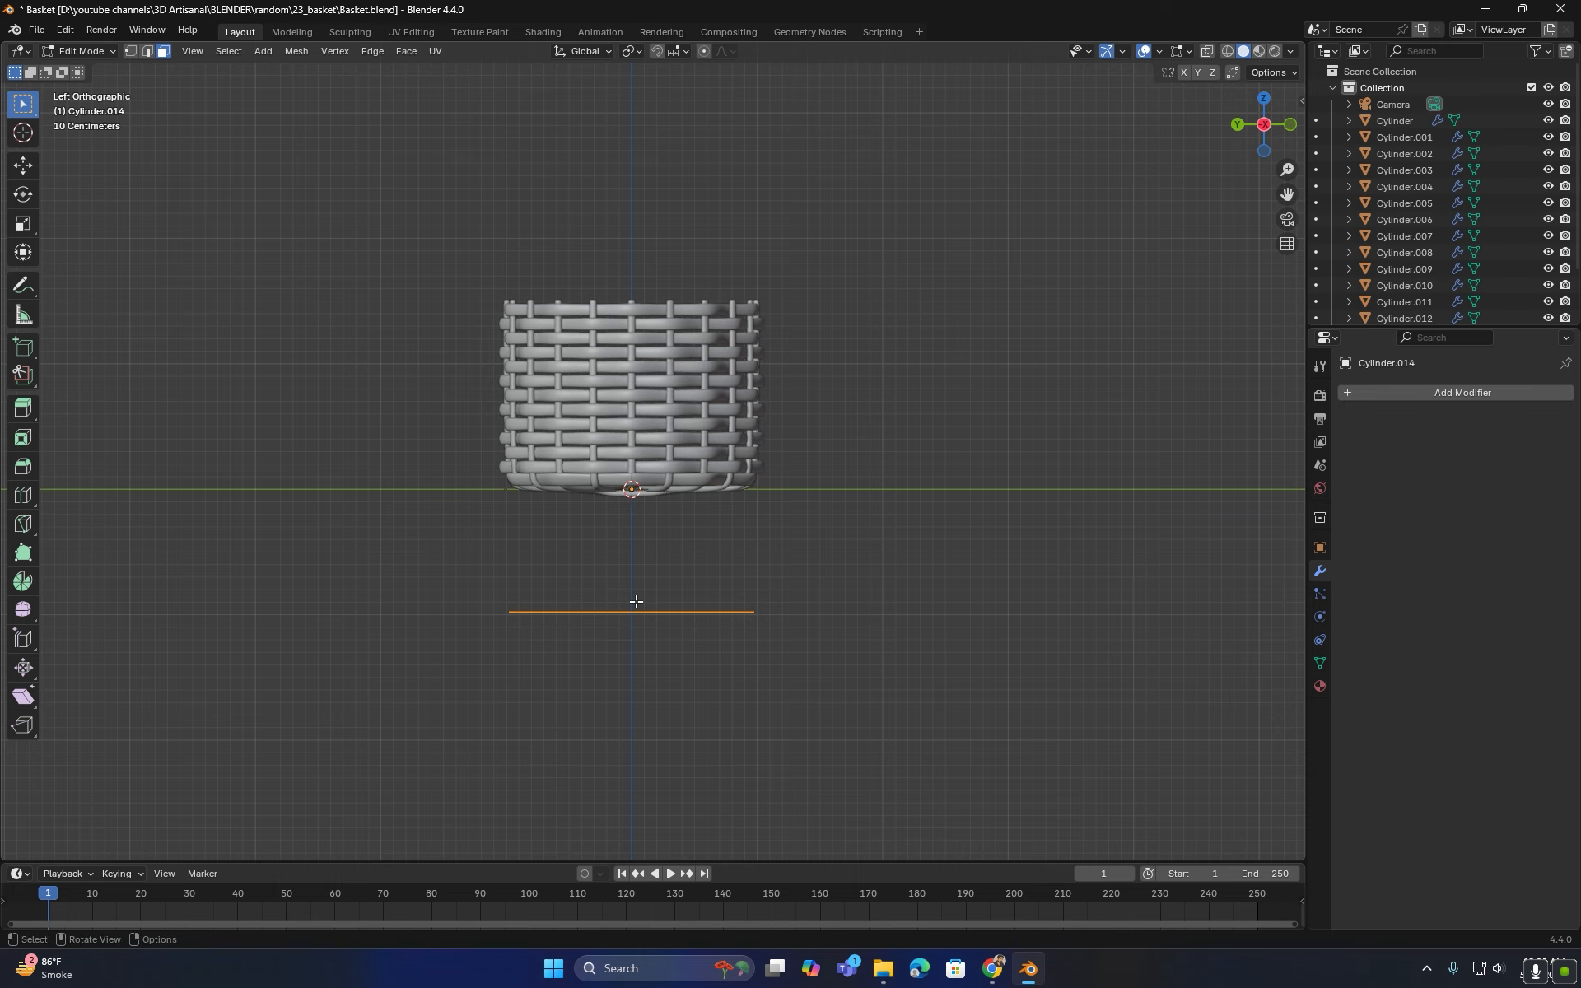
key(g)
key(z)
key(1)
key(Return)
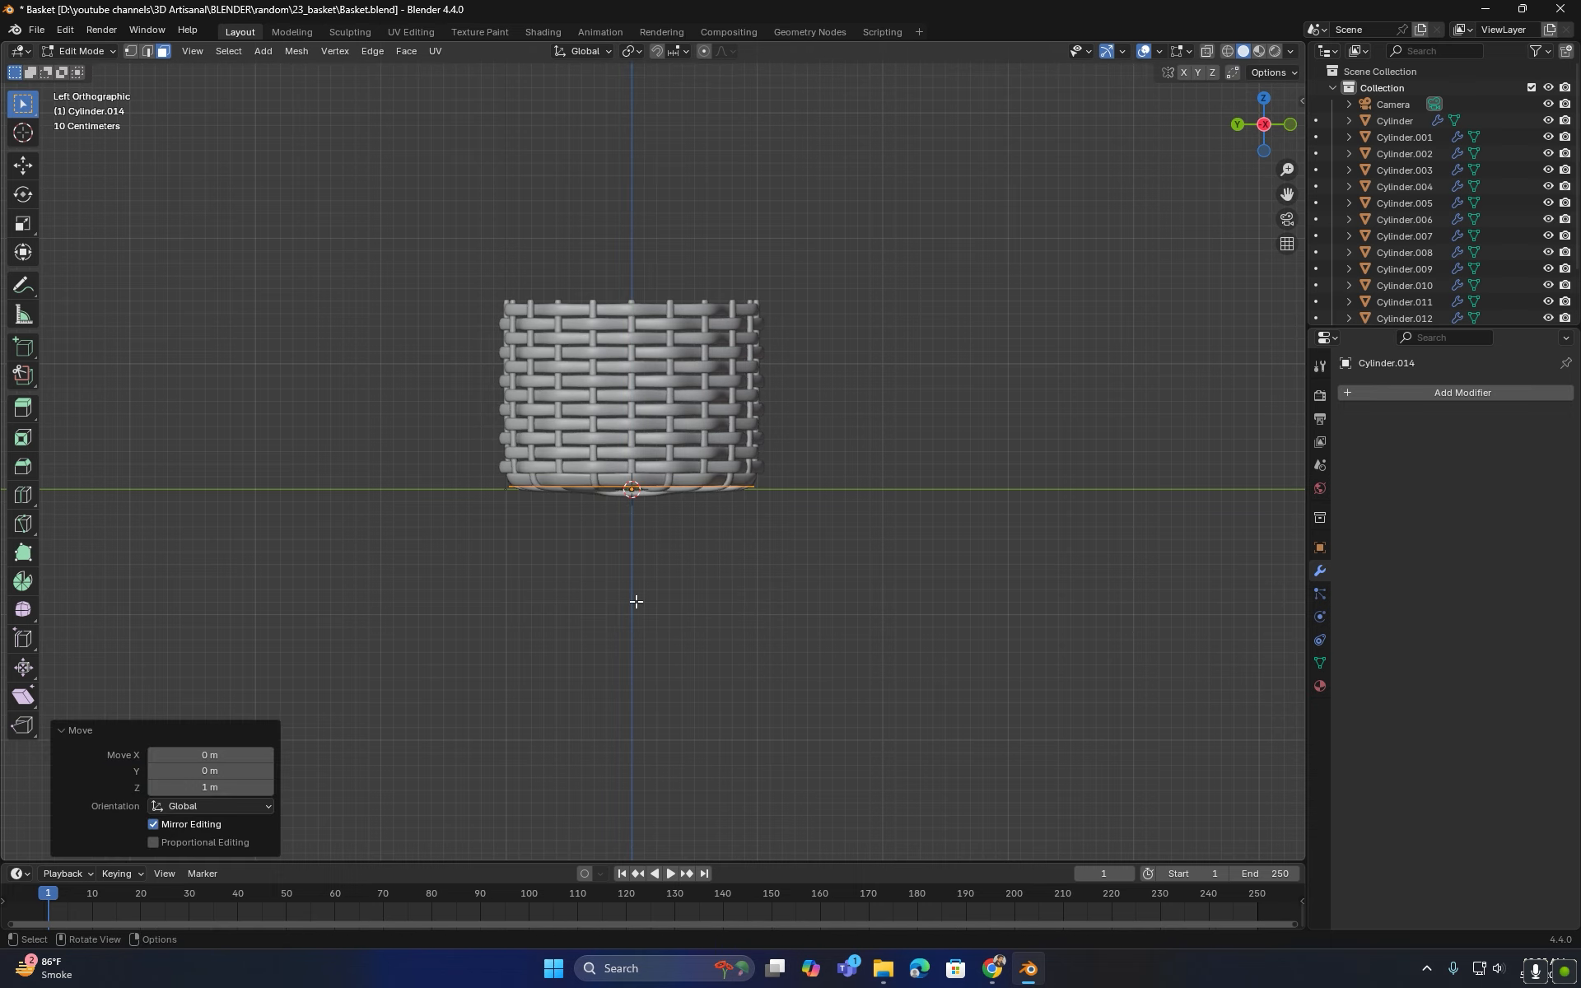
- Shrink the base disc by scaling it to 0.964 and again to 0.989 so it fits inside the weave
middle_drag(751, 457, 741, 653)
scroll(685, 487, up, 6)
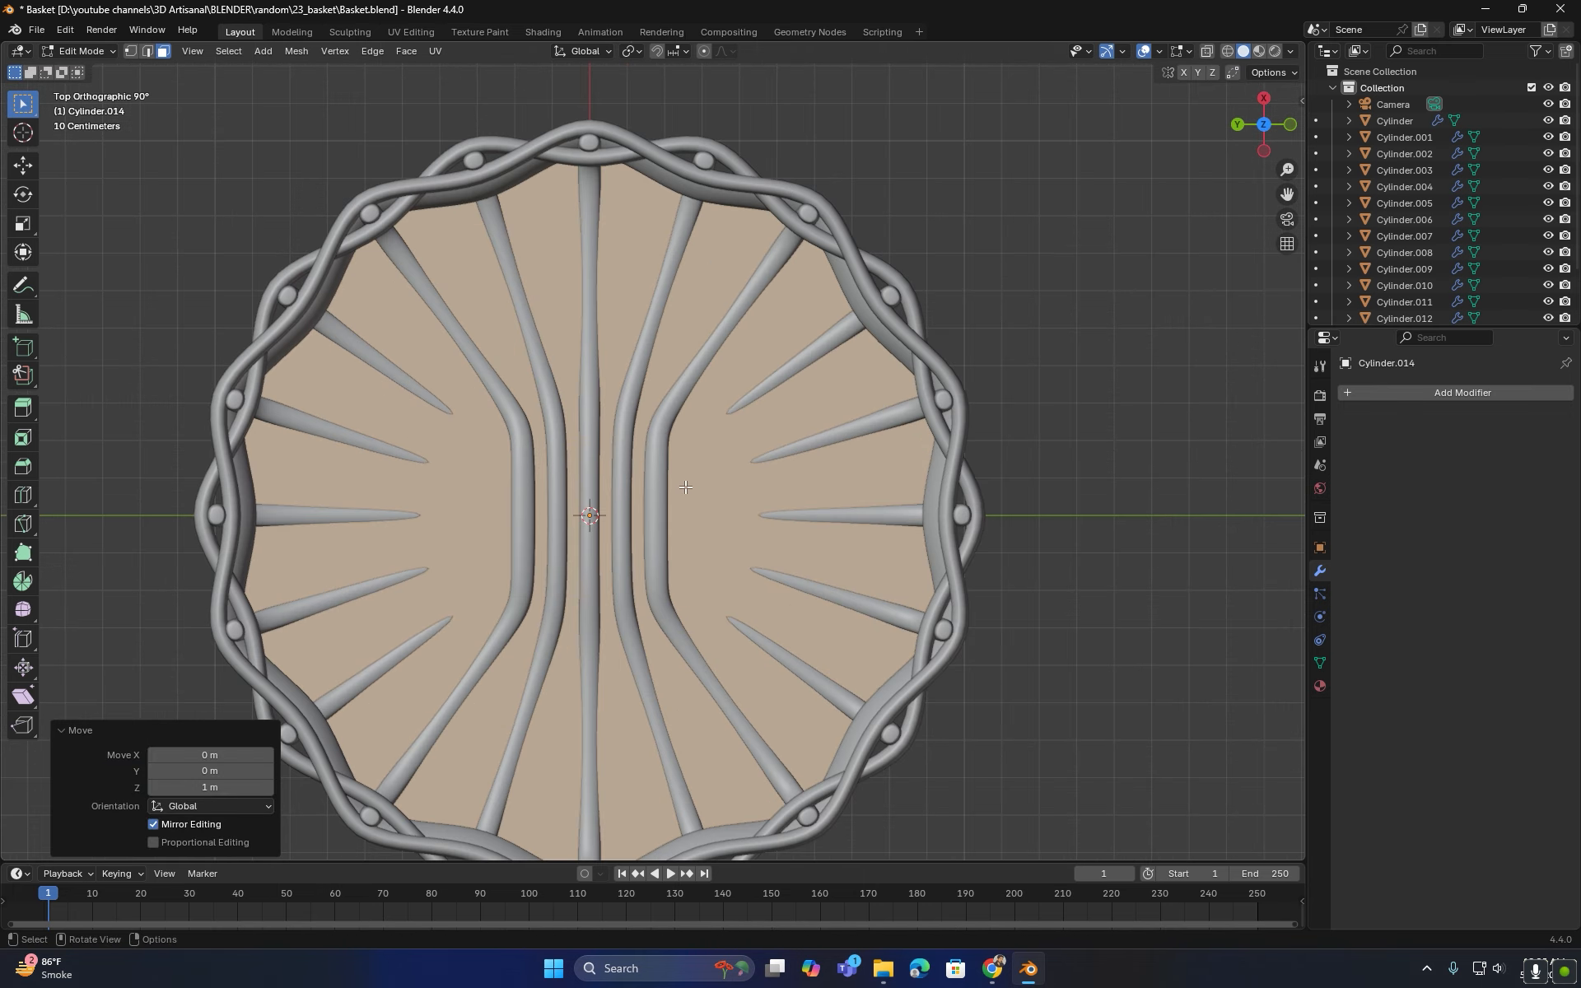
key(s)
click(835, 482)
middle_drag(835, 481, 848, 378)
key(s)
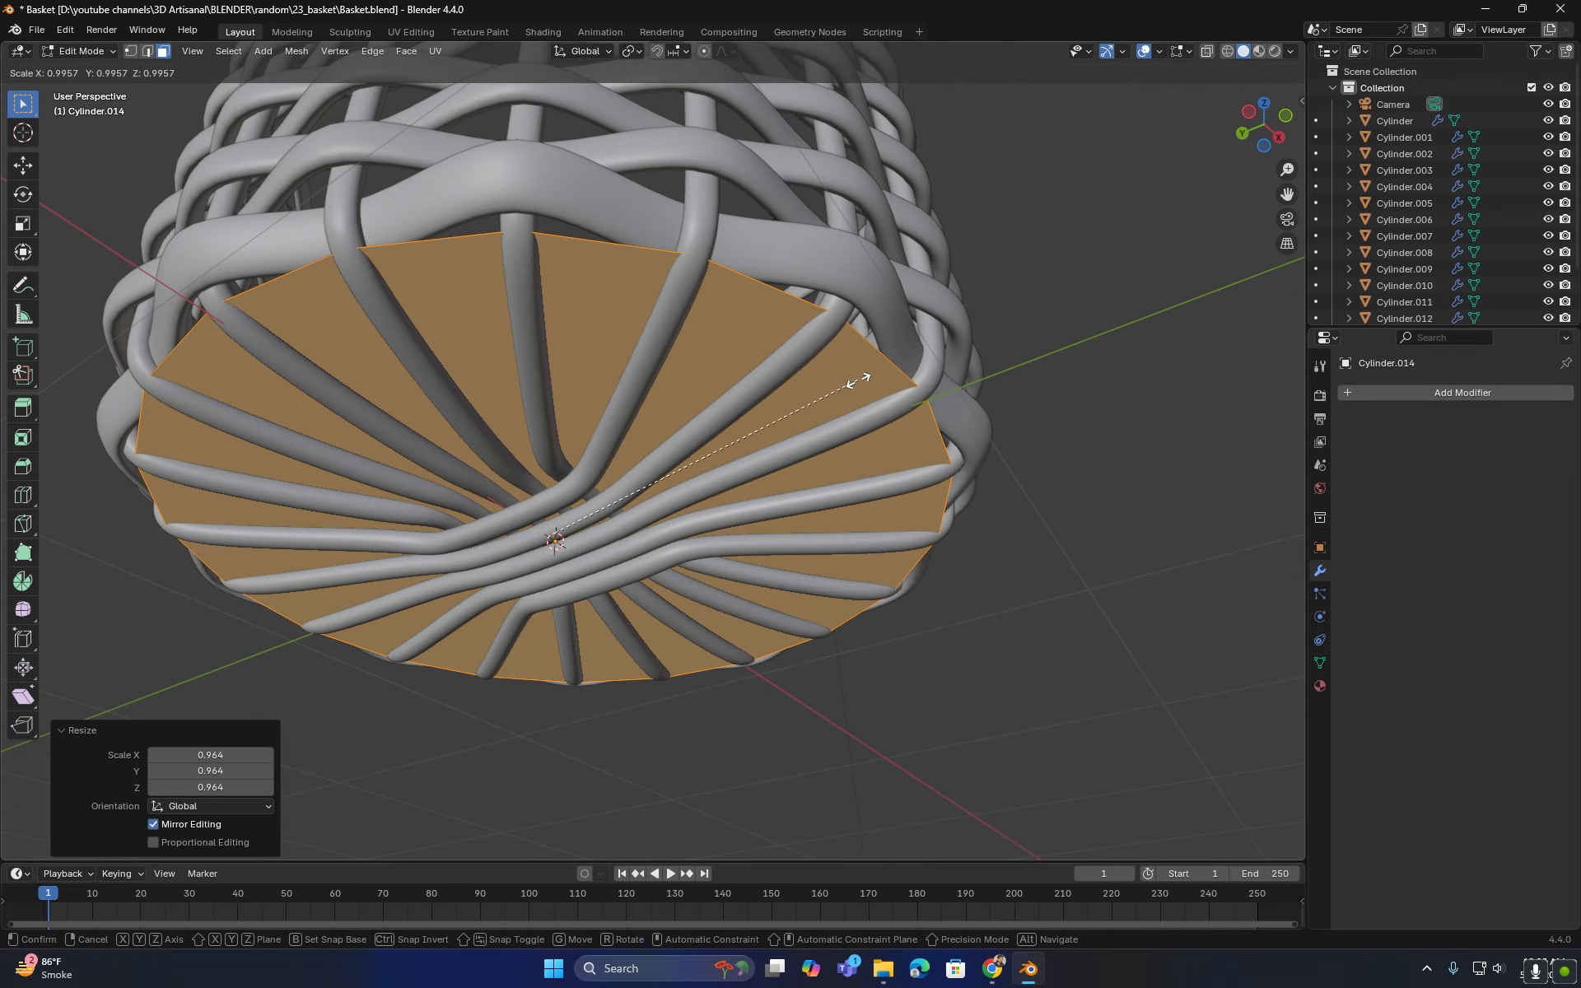
click(859, 381)
middle_drag(859, 380, 778, 457)
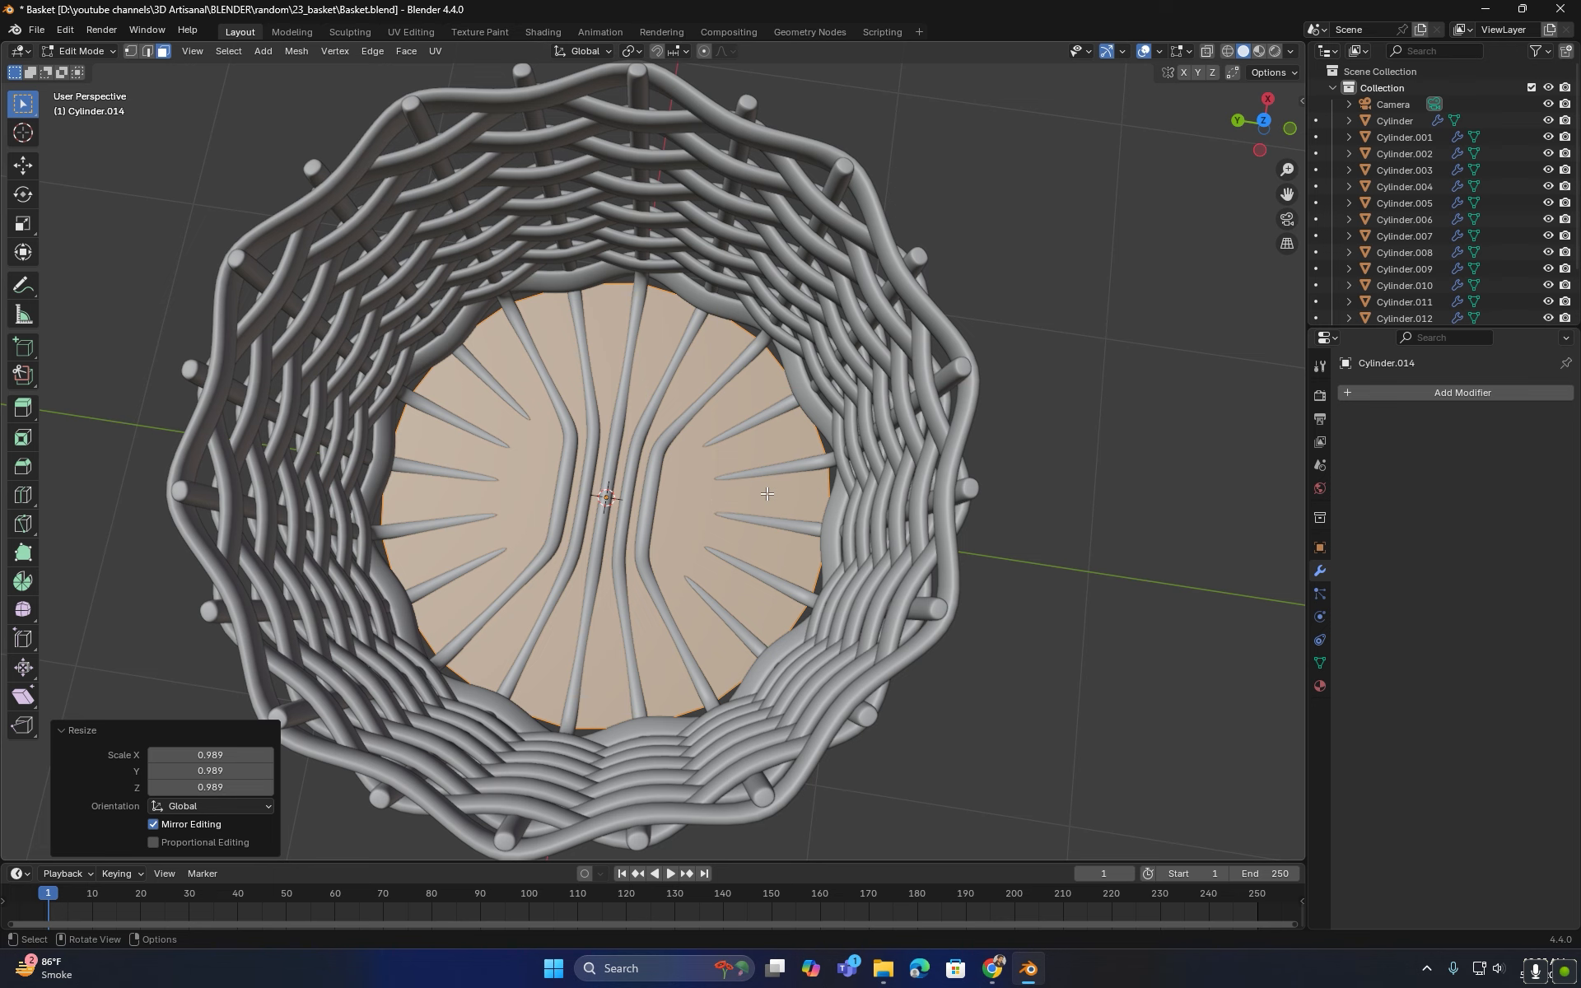
- Inset the base disc's face by about 0.571 m to form a small central circle
key(i)
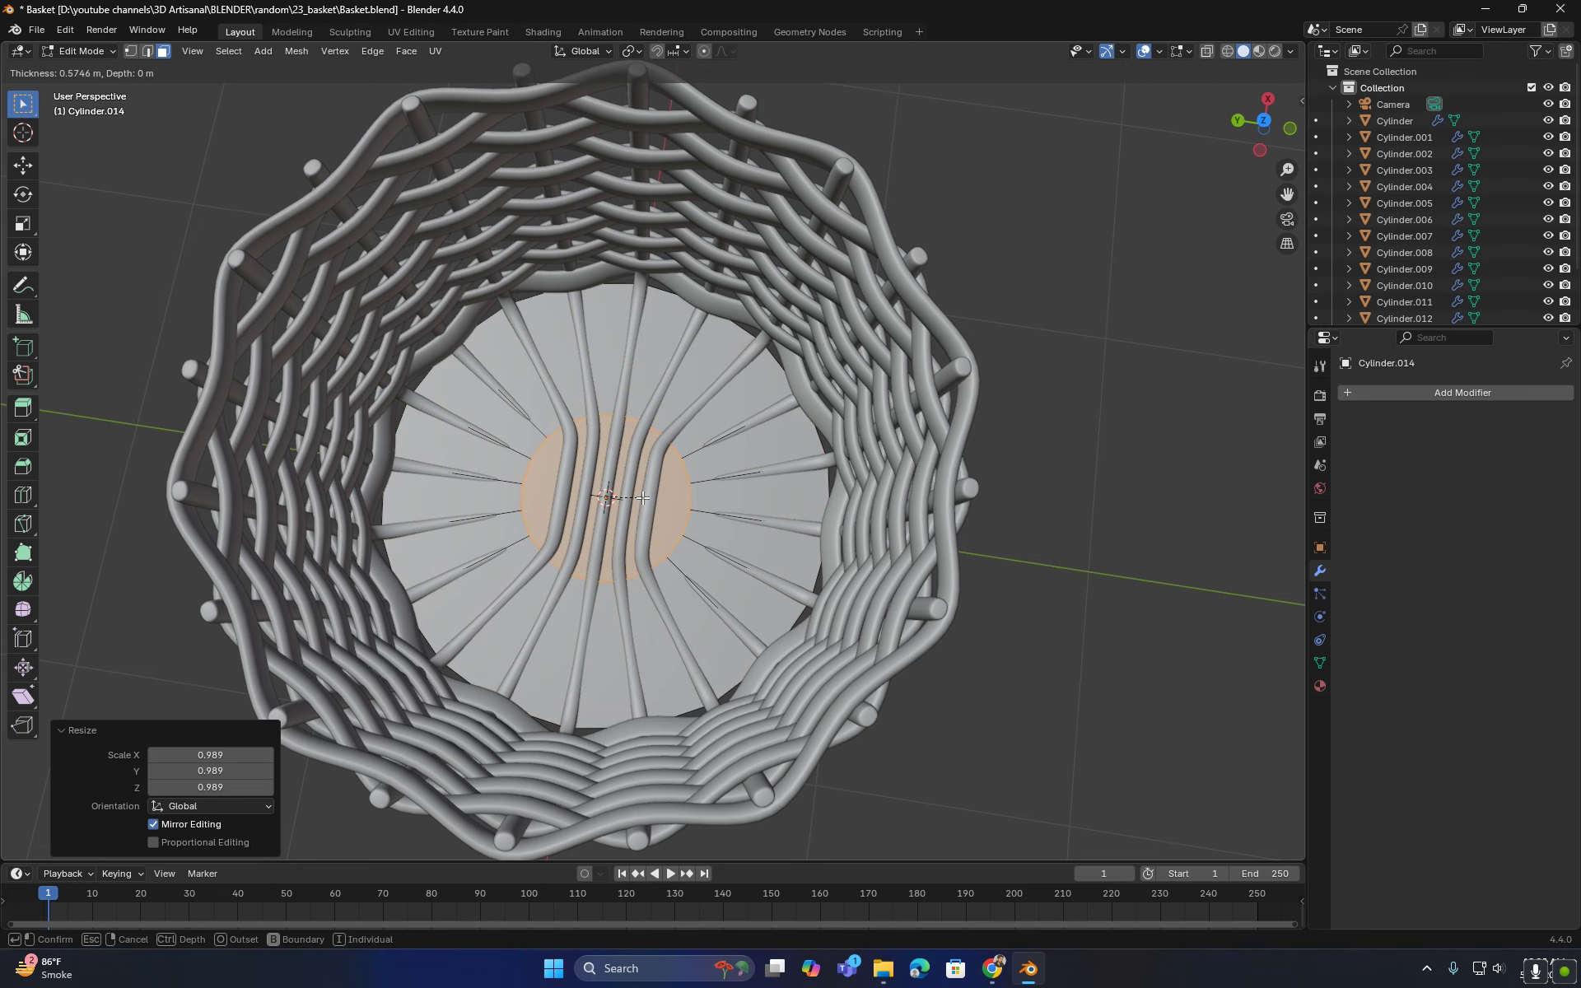
click(643, 497)
scroll(643, 497, up, 3)
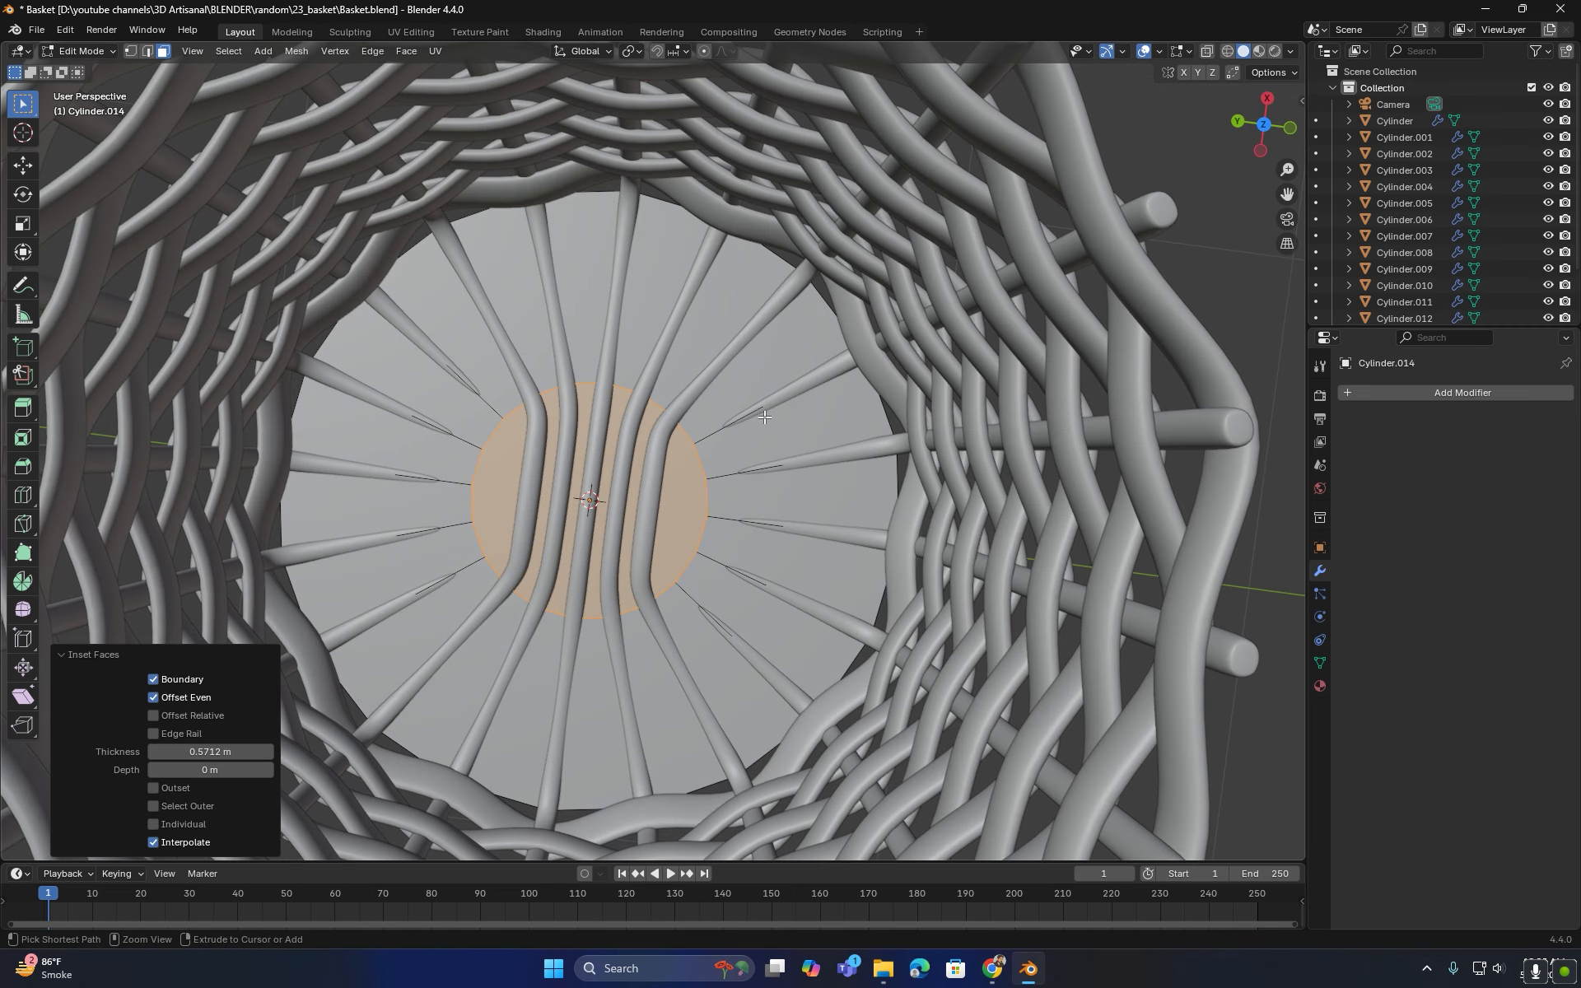
- Add 5 evenly spaced concentric loop cuts between the disc's rim and its central circle
key(ctrl+r)
scroll(764, 418, up, 4)
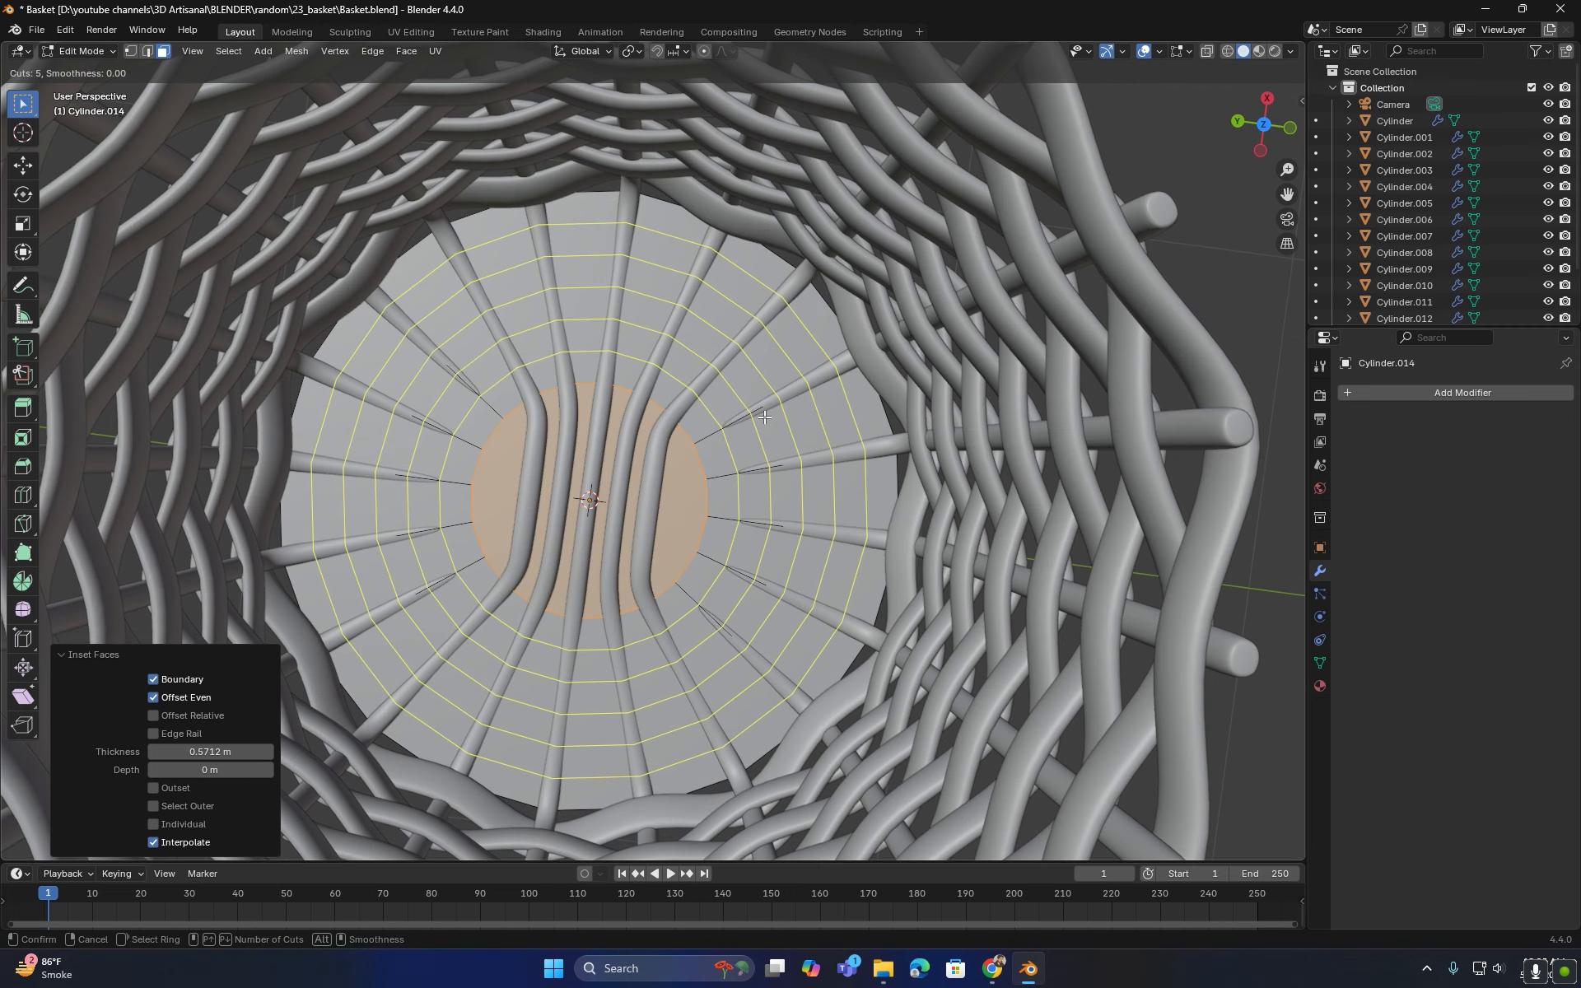
click(764, 417)
right_click(764, 418)
middle_drag(764, 417, 749, 405)
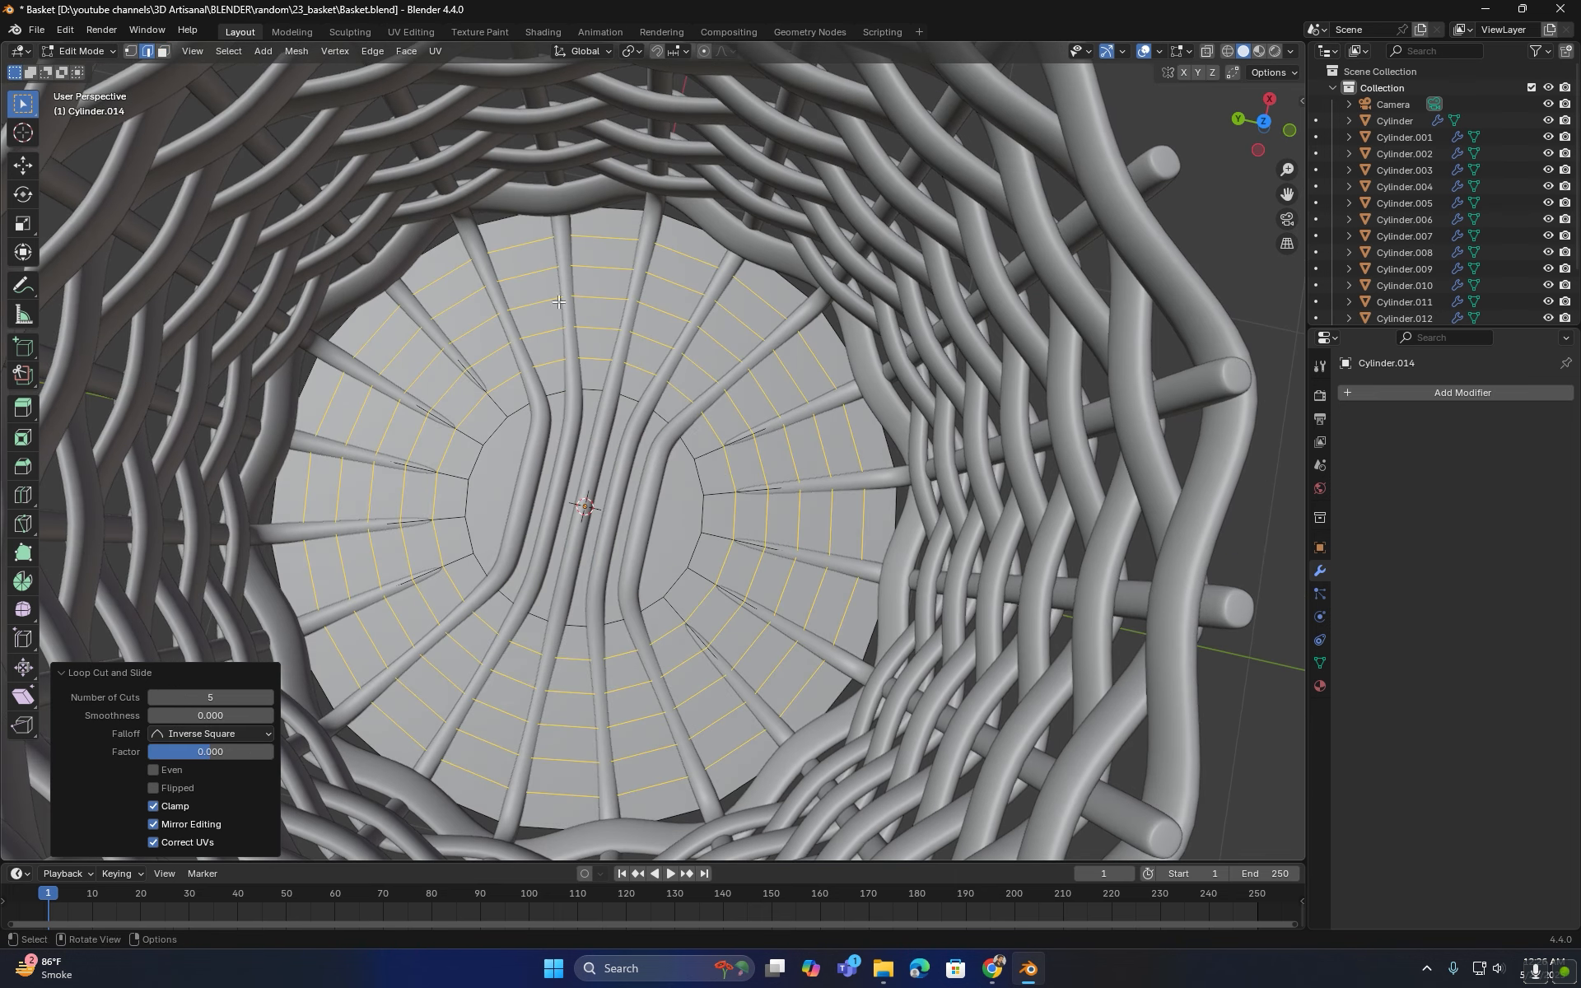
- Delete the circular face at the centre of the base disc
key(3)
click(667, 513)
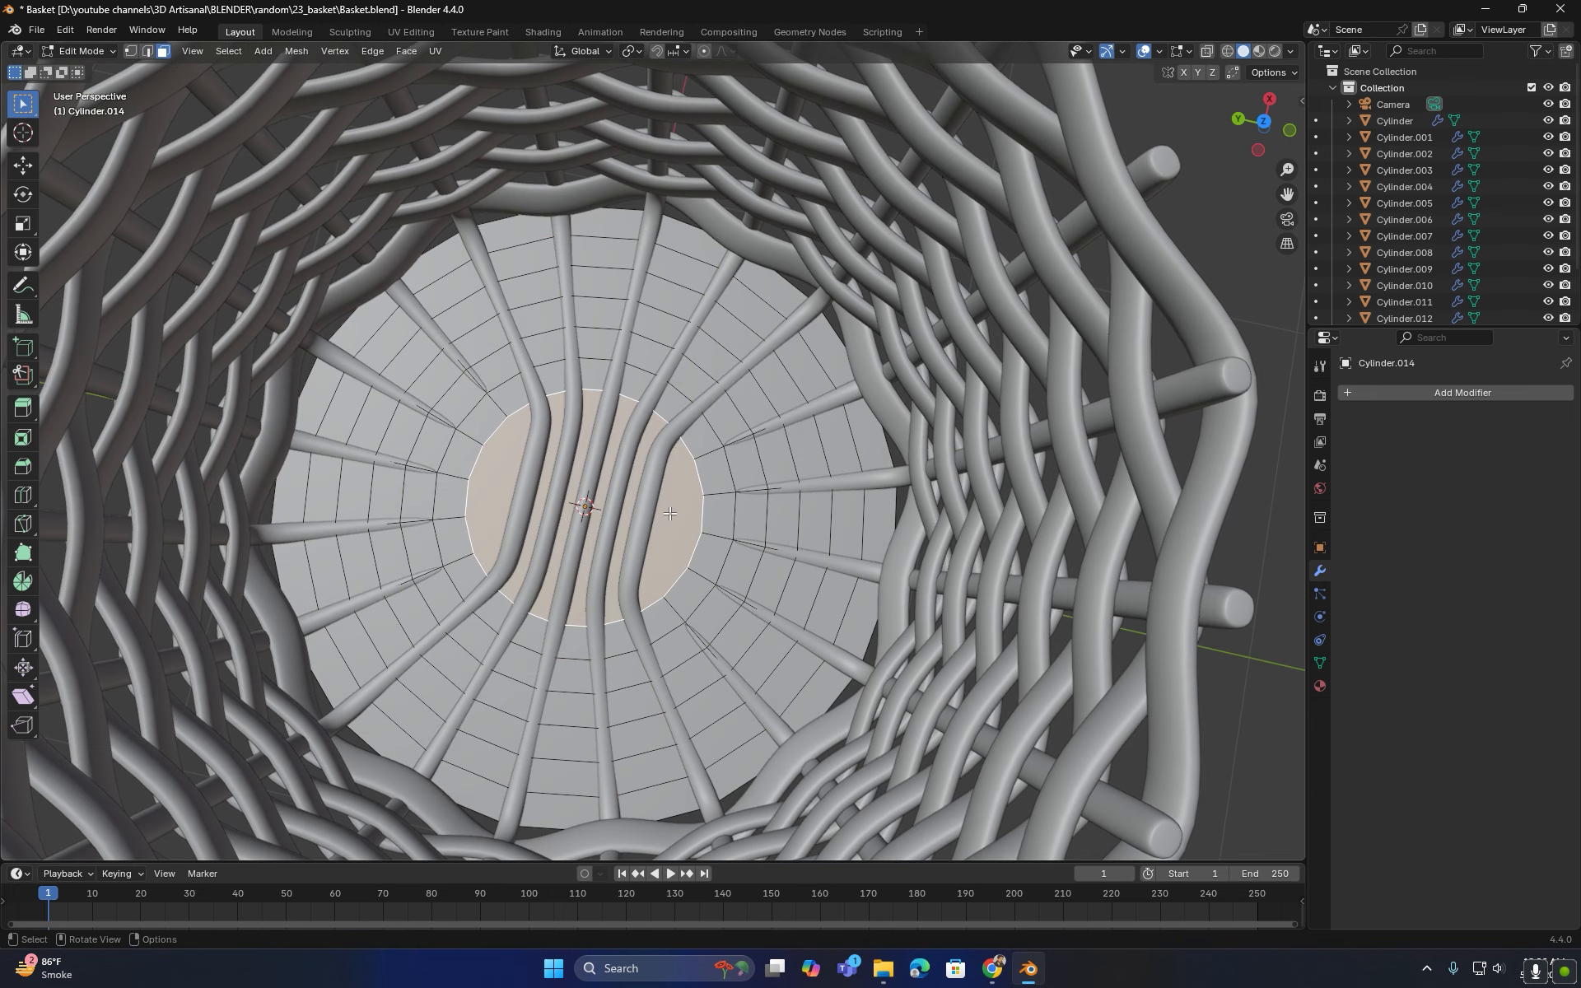
key(x)
click(670, 512)
- Raise the disc's outer rim edge loop slightly along Z, and the next inner loop by about 0.003 m
middle_drag(670, 512, 637, 499)
click(150, 51)
alt+click(582, 477)
scroll(637, 498, up, 2)
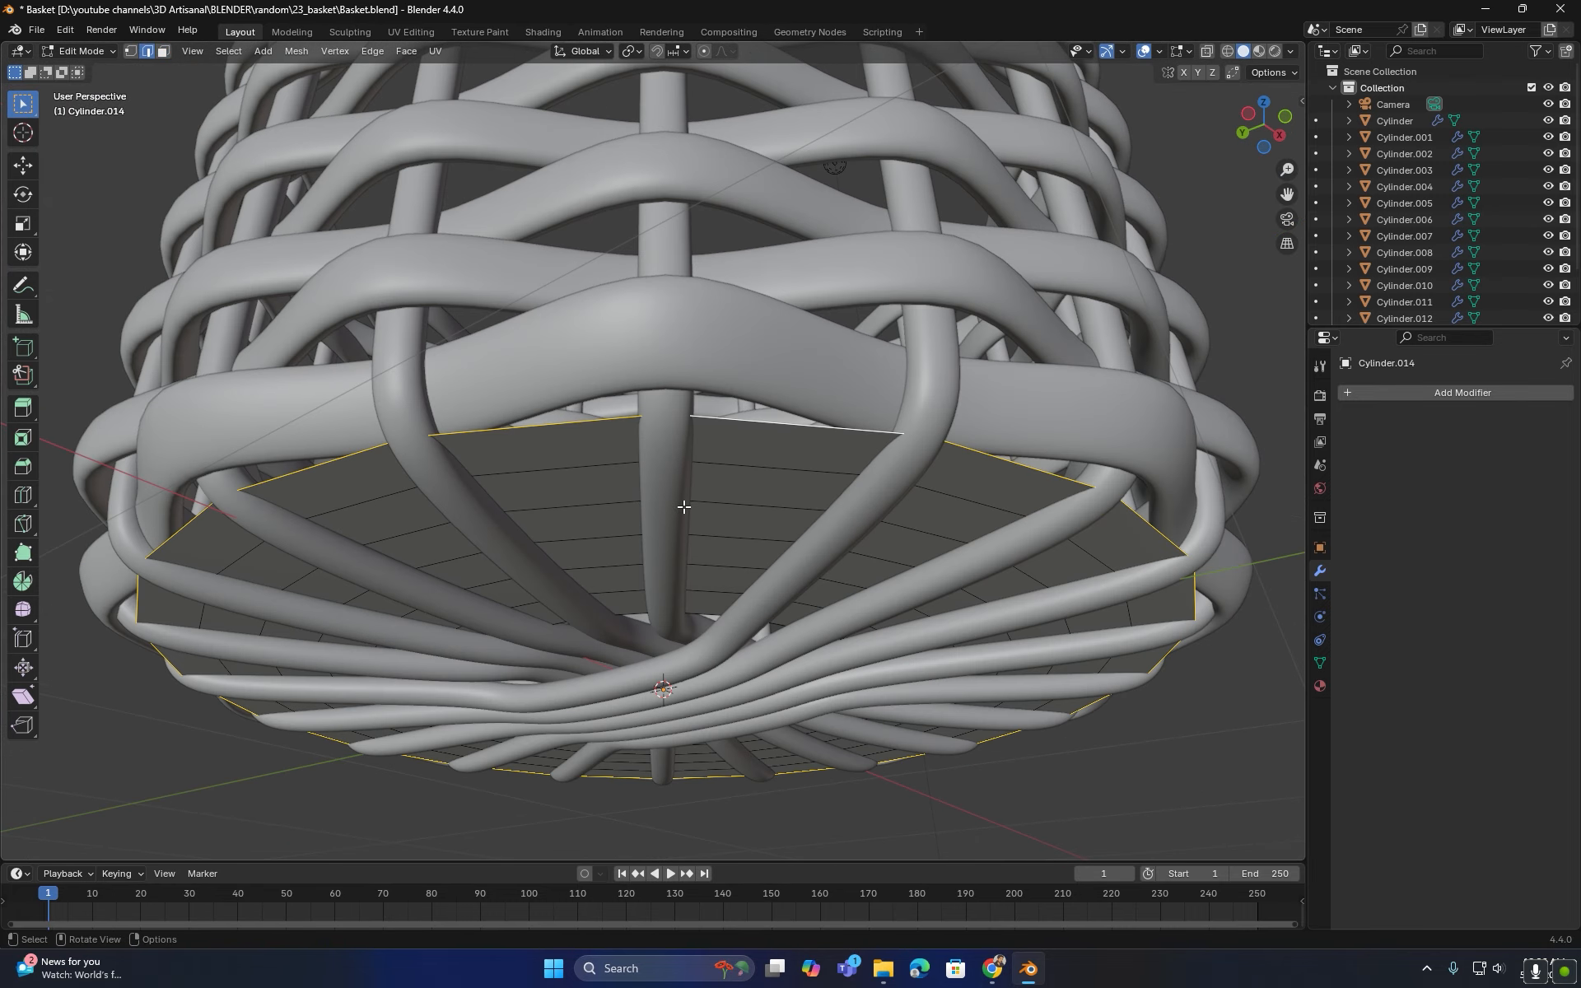
key(e)
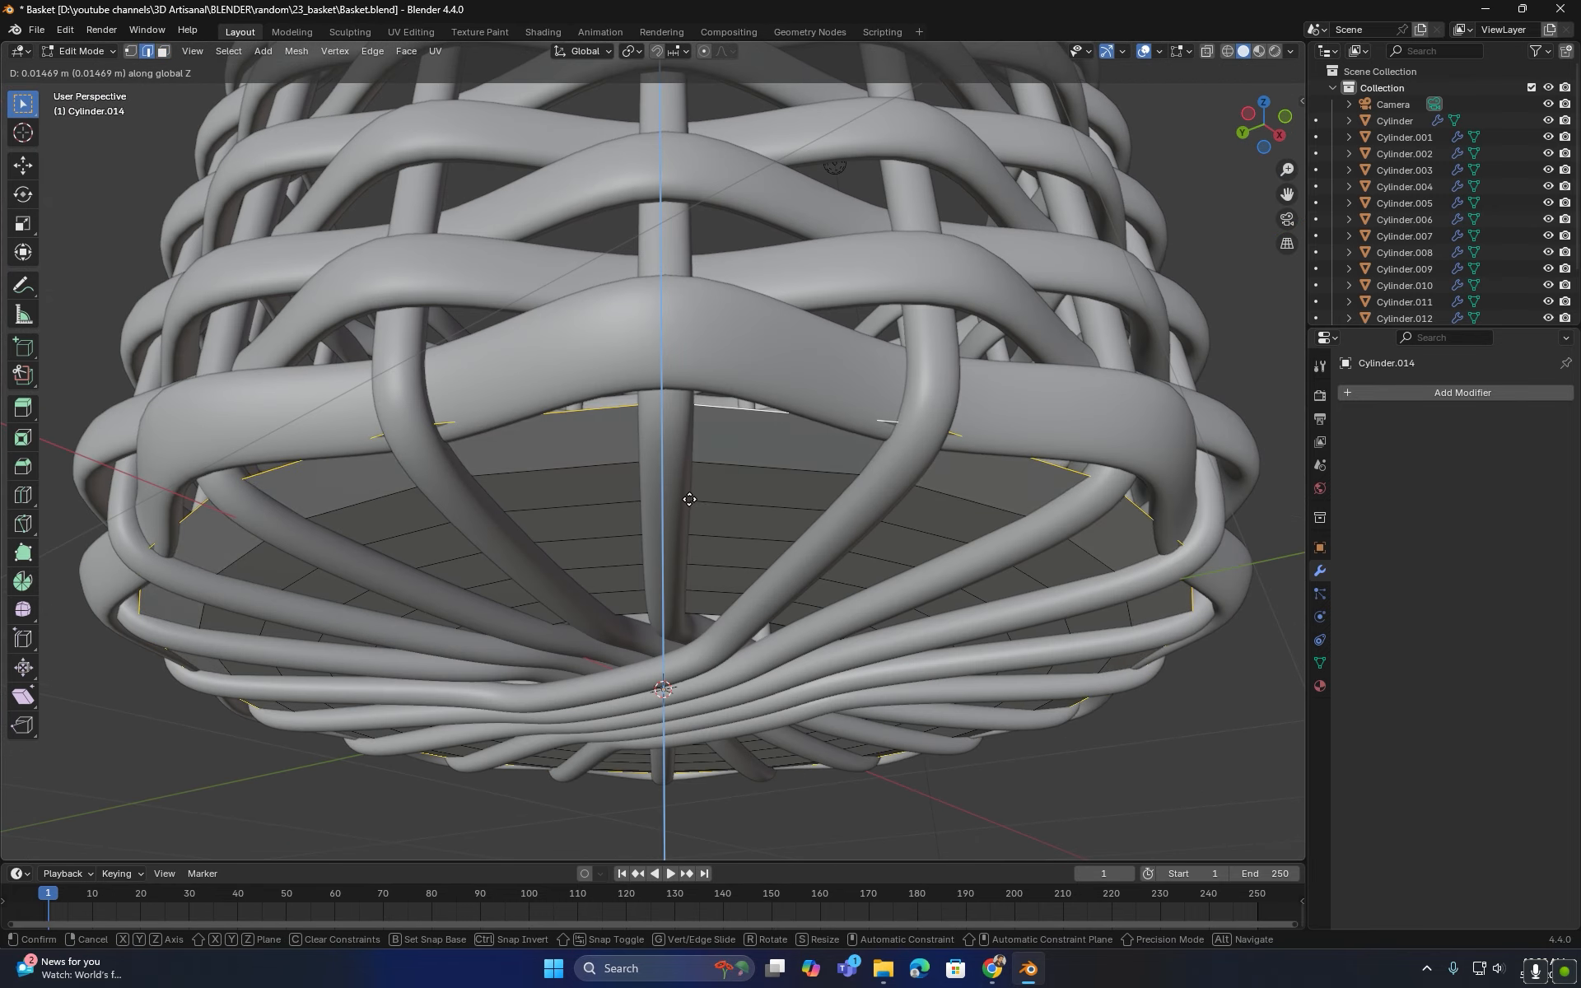
key(Escape)
click(596, 468)
key(g)
key(z)
click(596, 466)
middle_drag(596, 466, 526, 514)
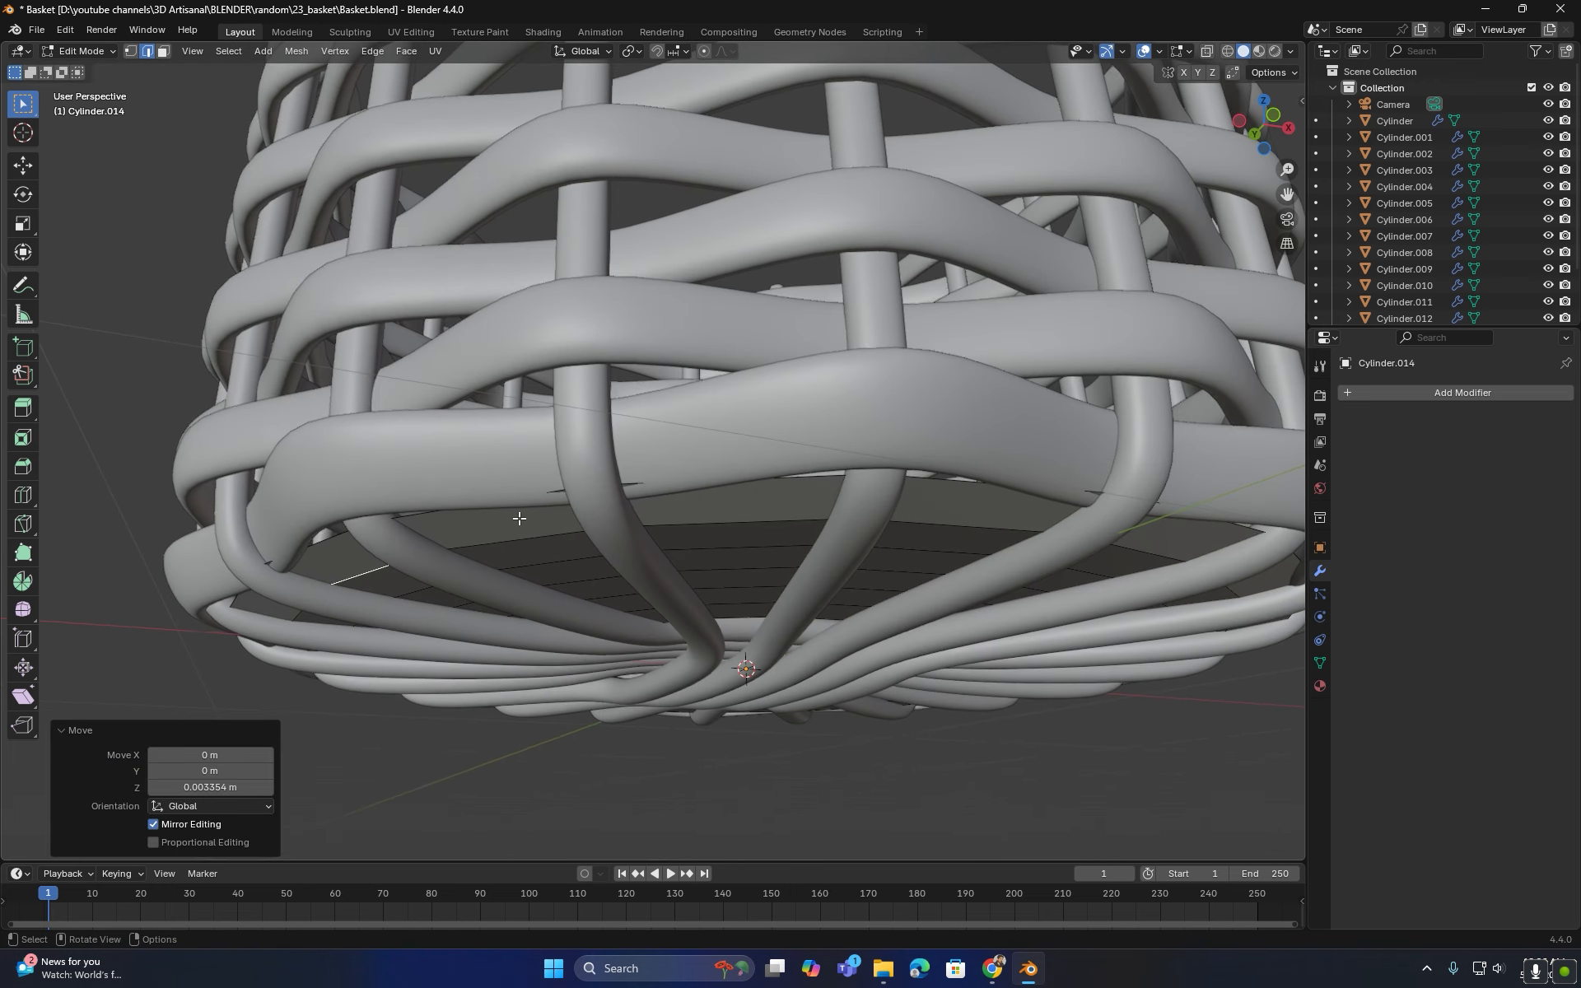
- Adjust the height of the disc's two outermost edge loops along Z to follow the curve of the rods
middle_drag(407, 591, 520, 499)
alt+click(521, 499)
key(g)
key(z)
click(533, 556)
alt+click(535, 535)
key(g)
key(z)
click(536, 534)
- Adjust the height of the next two concentric edge loops inward along Z to match the rods
alt+click(562, 560)
key(g)
key(z)
click(563, 560)
alt+click(588, 586)
key(g)
key(z)
click(618, 605)
- From inside the basket, raise the disc's rim and the next two edge loops slightly along Z over the rods
middle_drag(617, 606, 748, 594)
scroll(766, 552, up, 2)
alt+click(911, 475)
middle_drag(764, 512, 820, 467)
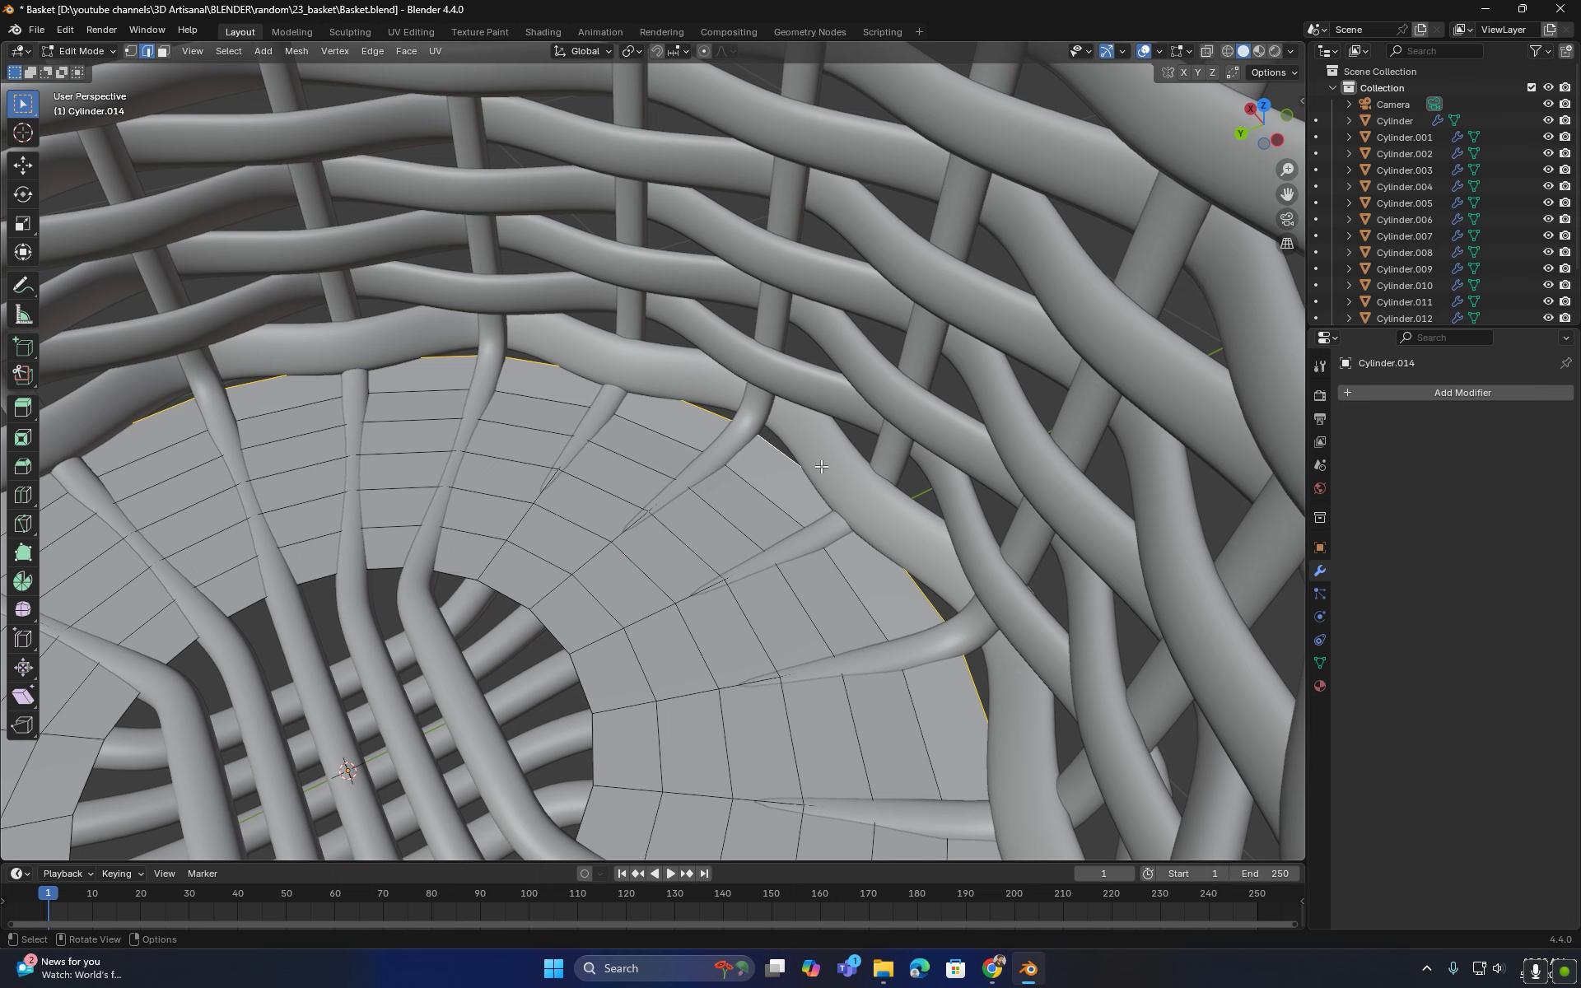
key(g)
key(z)
click(791, 489)
key(g)
key(z)
click(772, 492)
key(g)
key(z)
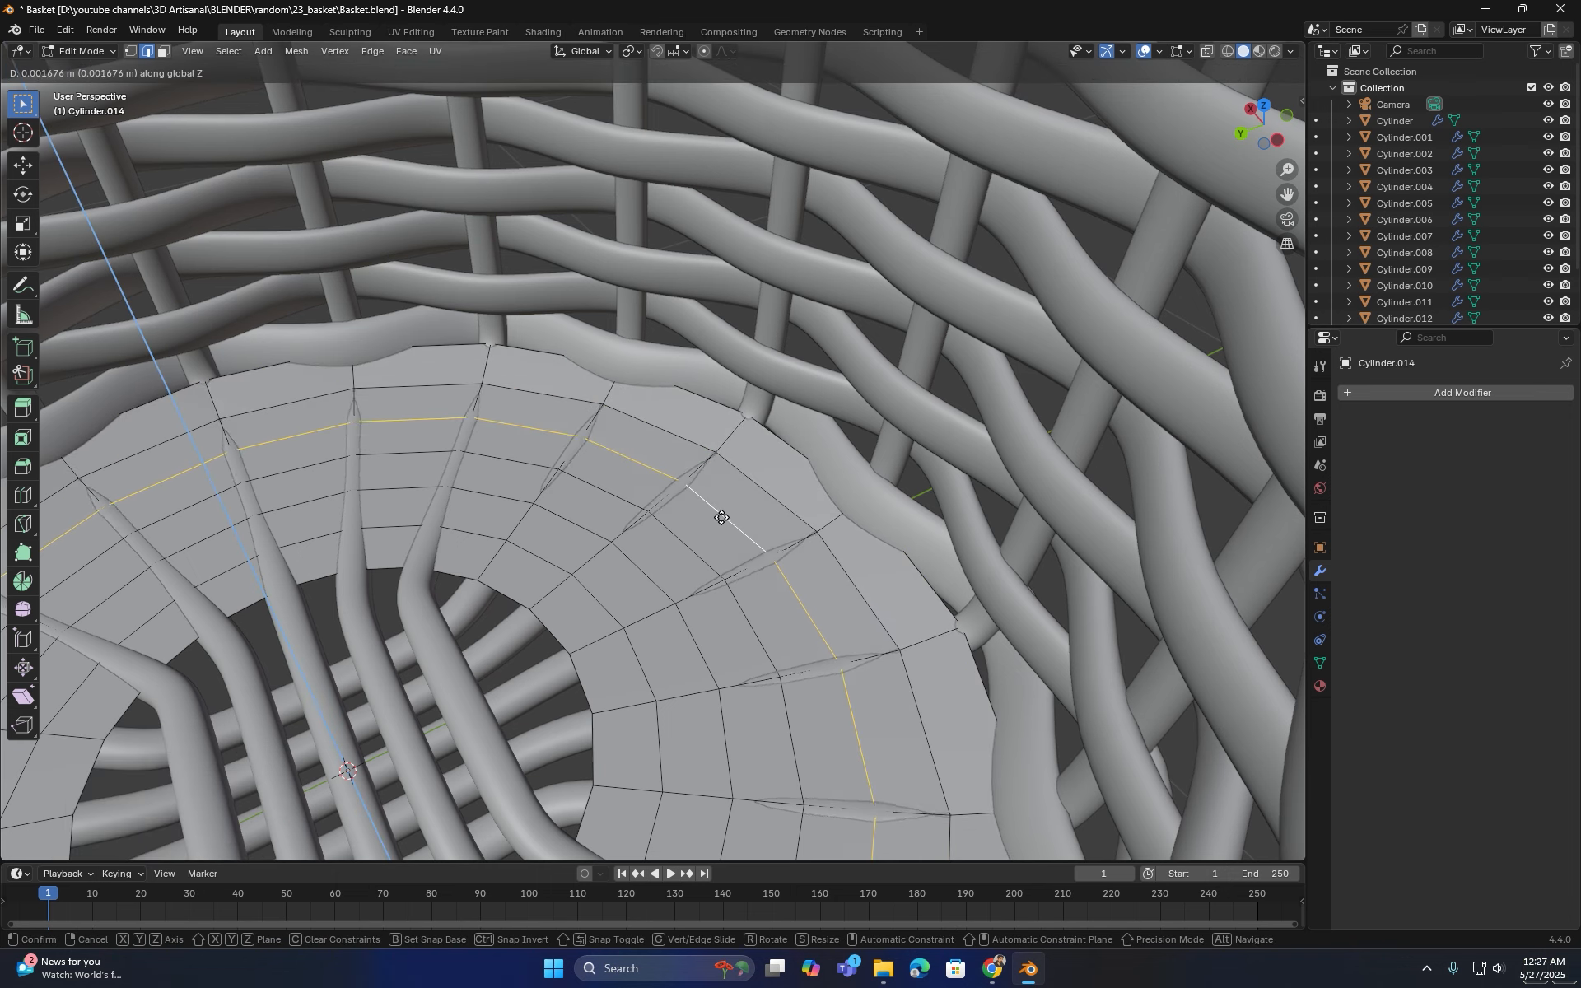
click(722, 516)
- Raise the next three inner edge loops along Z above the rods, the first of them by about 0.008 m
alt+click(689, 540)
key(g)
key(z)
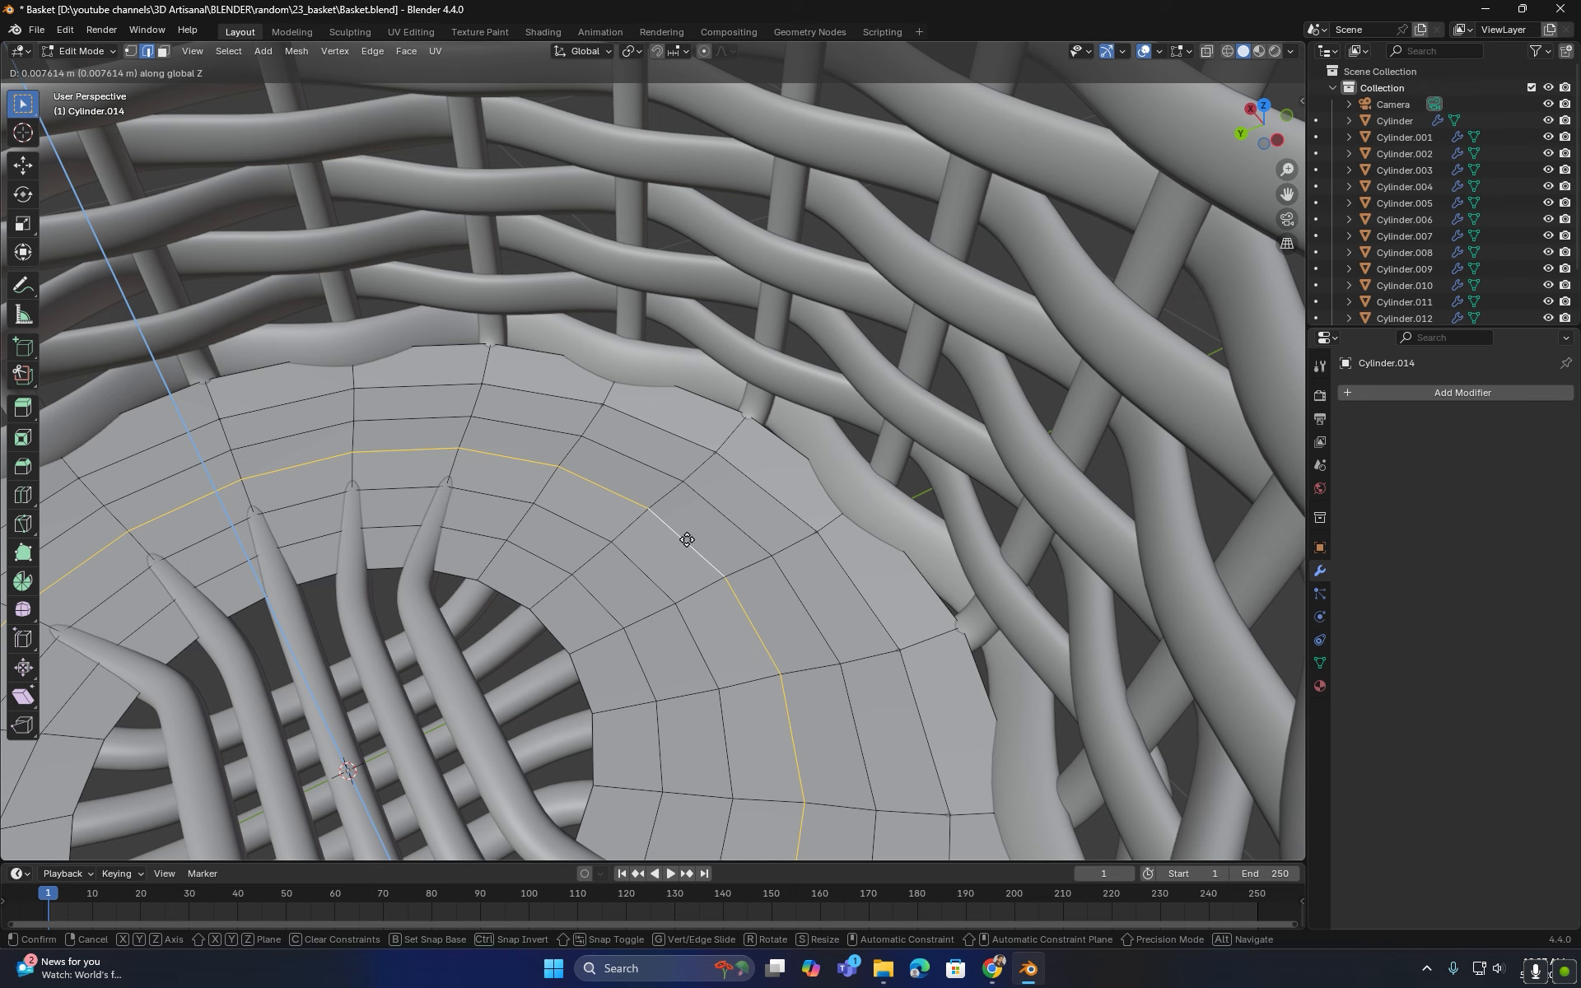
click(689, 543)
alt+click(640, 573)
key(g)
key(z)
click(639, 573)
alt+click(600, 603)
key(g)
key(z)
click(597, 603)
- Raise the edge loop around the central hole about 0.013 m along Z, and adjust the neighbouring loop's height along Z
alt+click(556, 625)
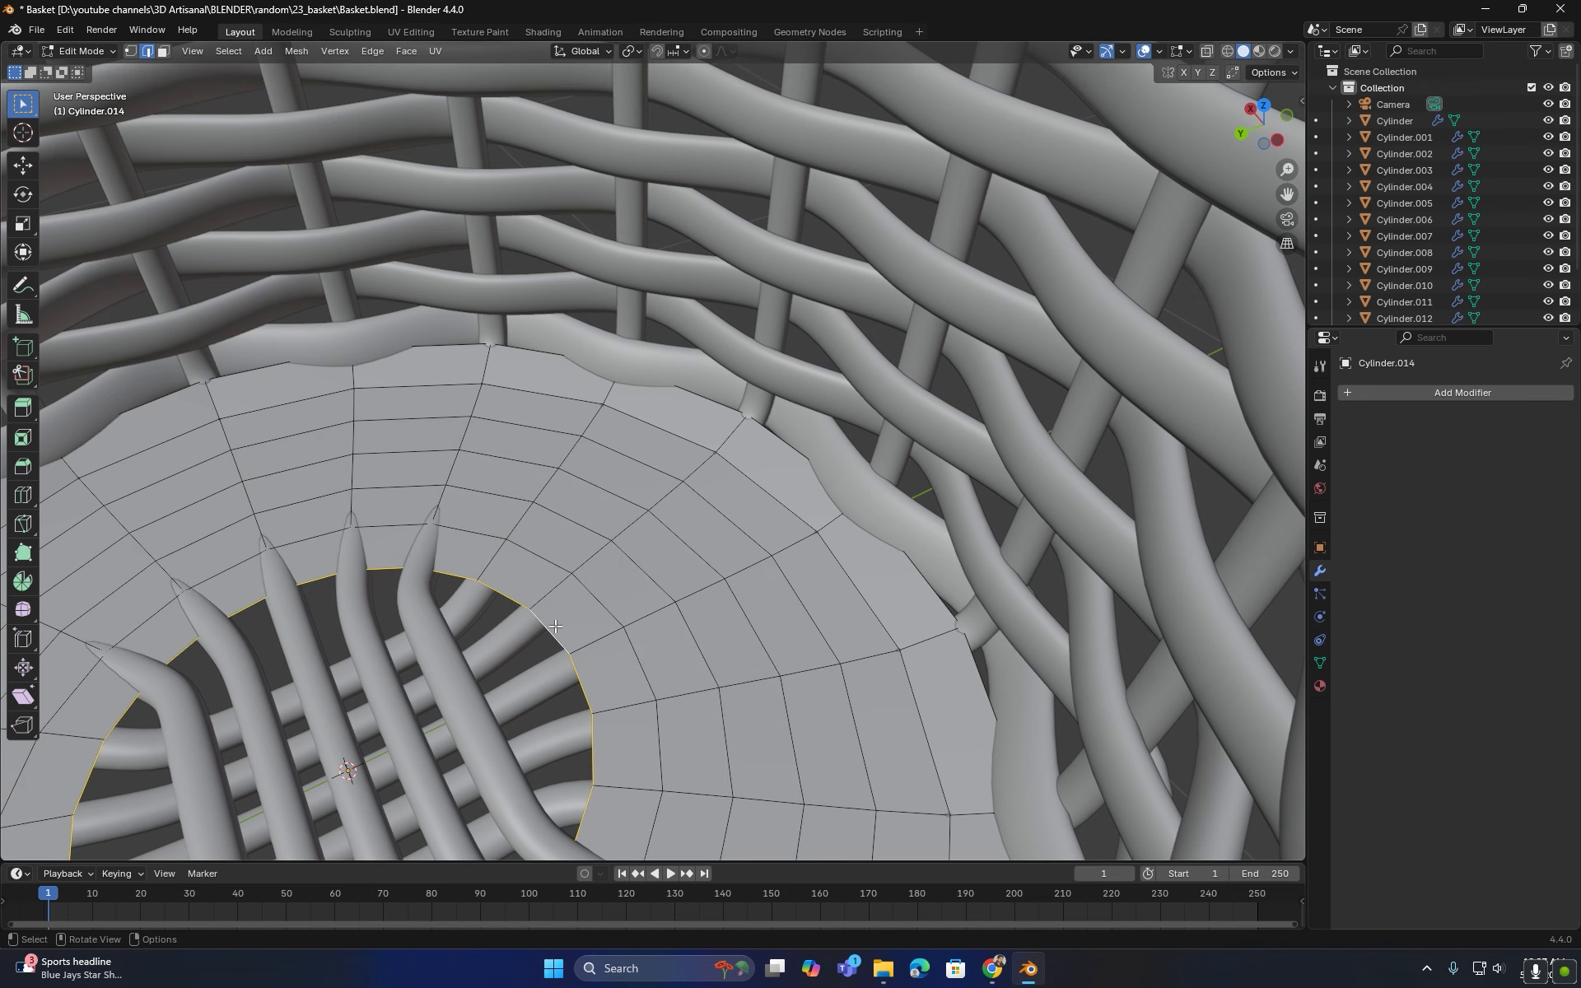
key(g)
key(z)
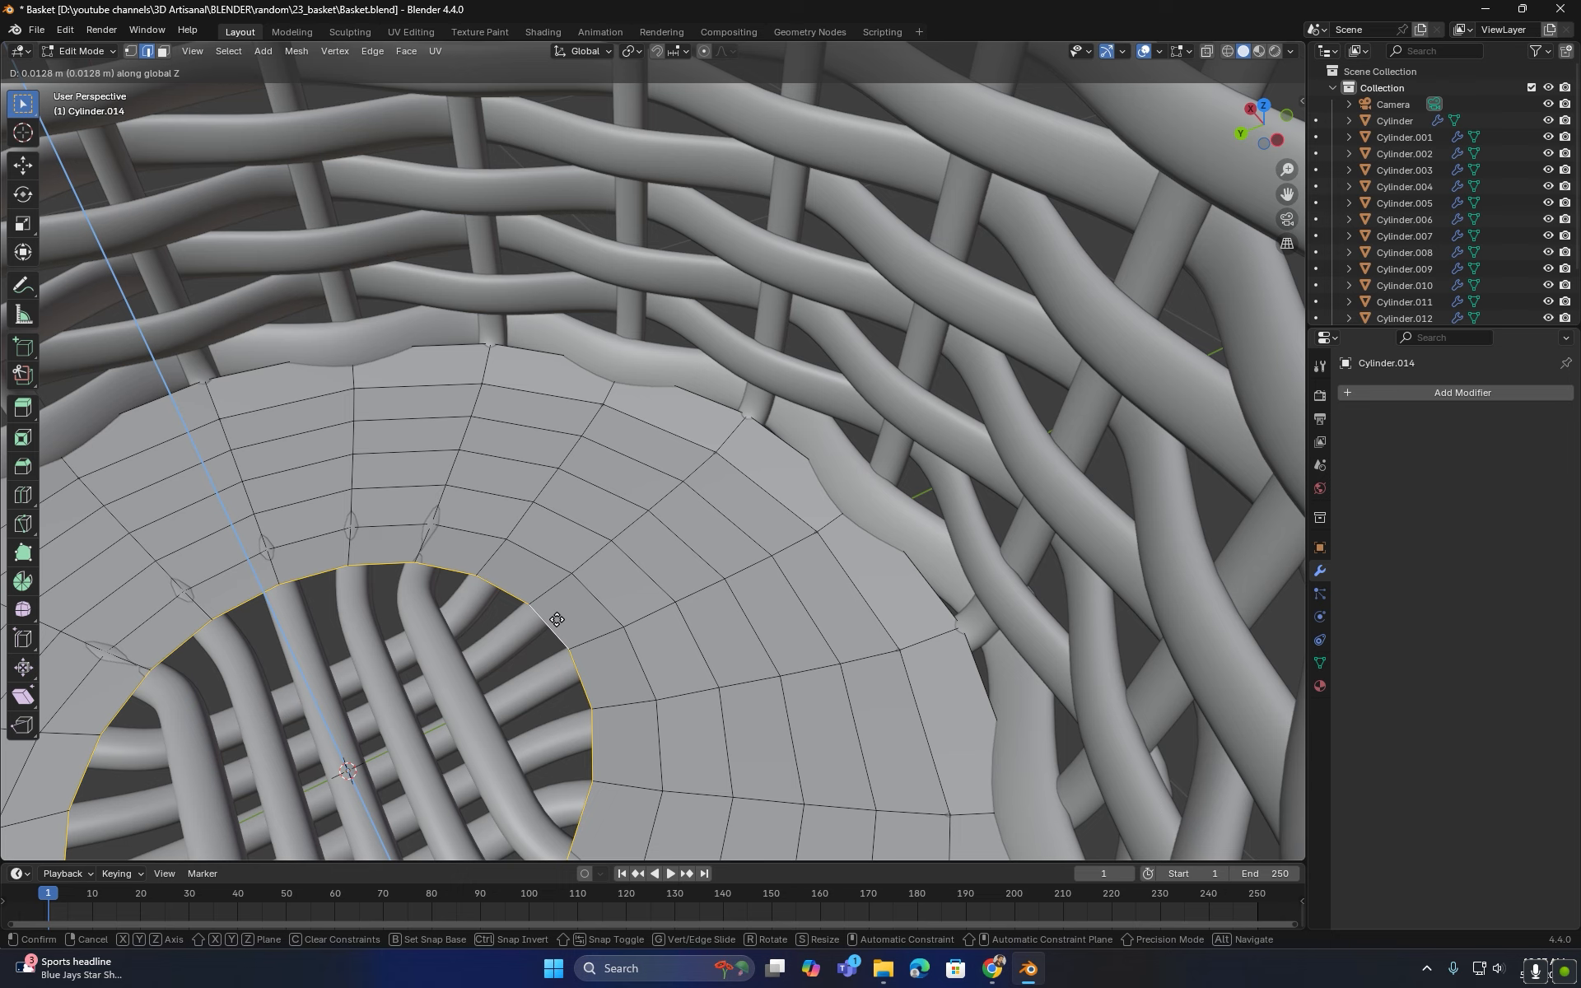
click(557, 619)
alt+click(496, 534)
key(g)
key(z)
click(496, 533)
key(Tab)
middle_drag(502, 548, 691, 352)
- Bevel only the disc's radial edges, selected by similar length without the inner rings, with a 0.0342 m width and one segment
key(Tab)
alt+click(700, 376)
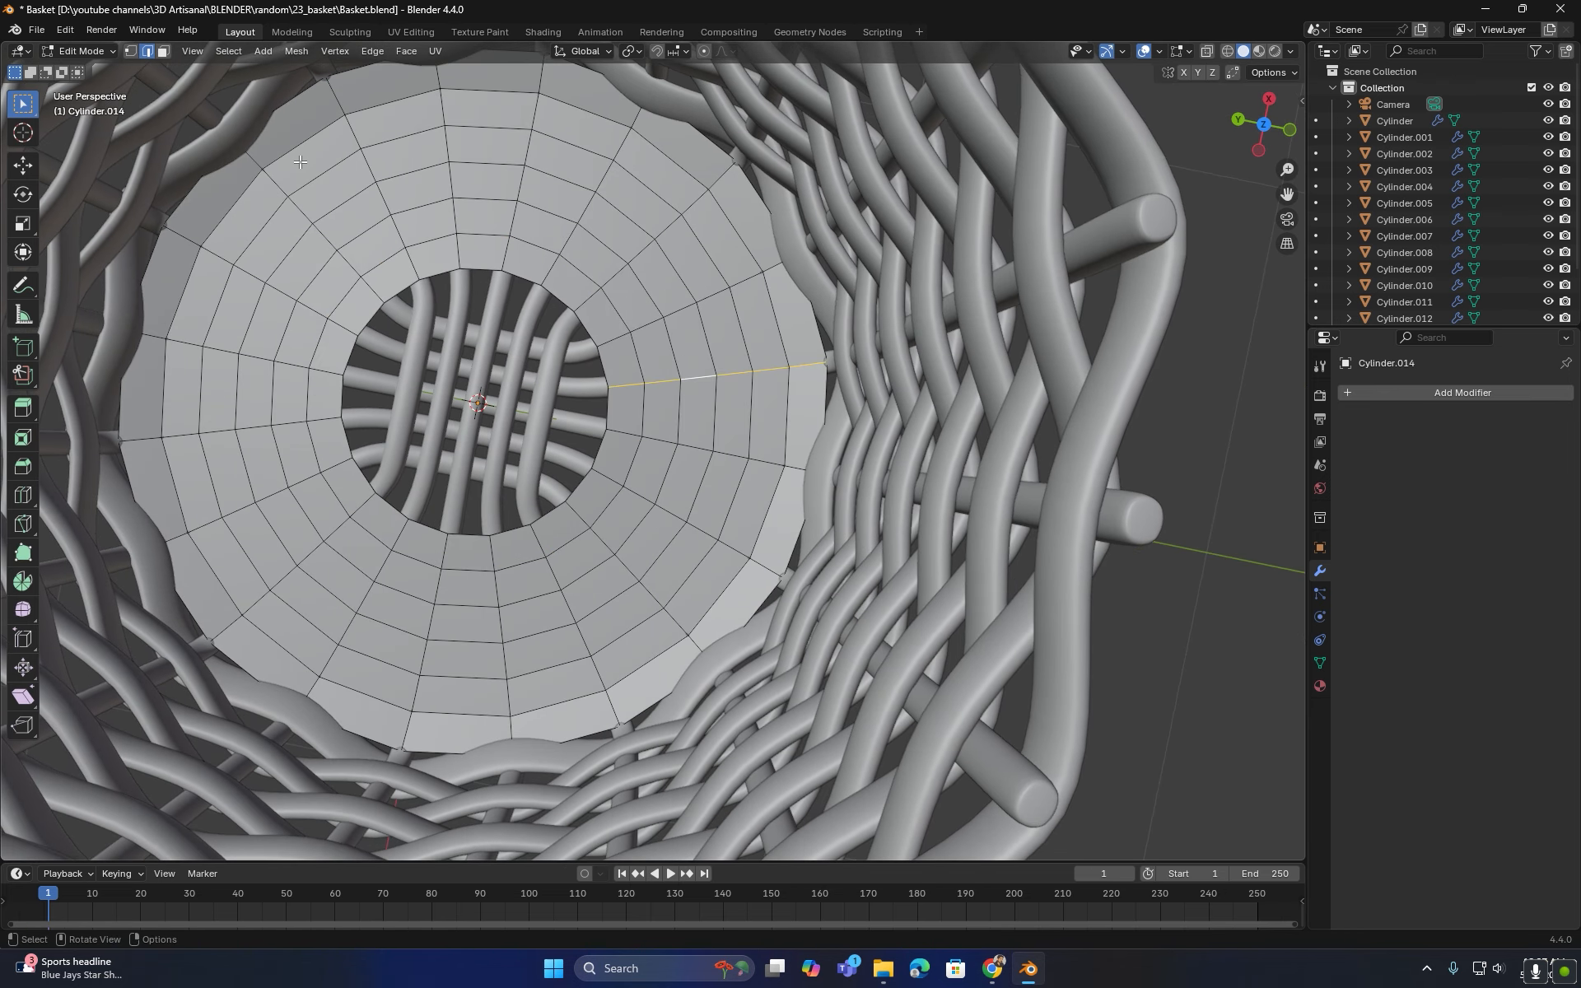
click(228, 51)
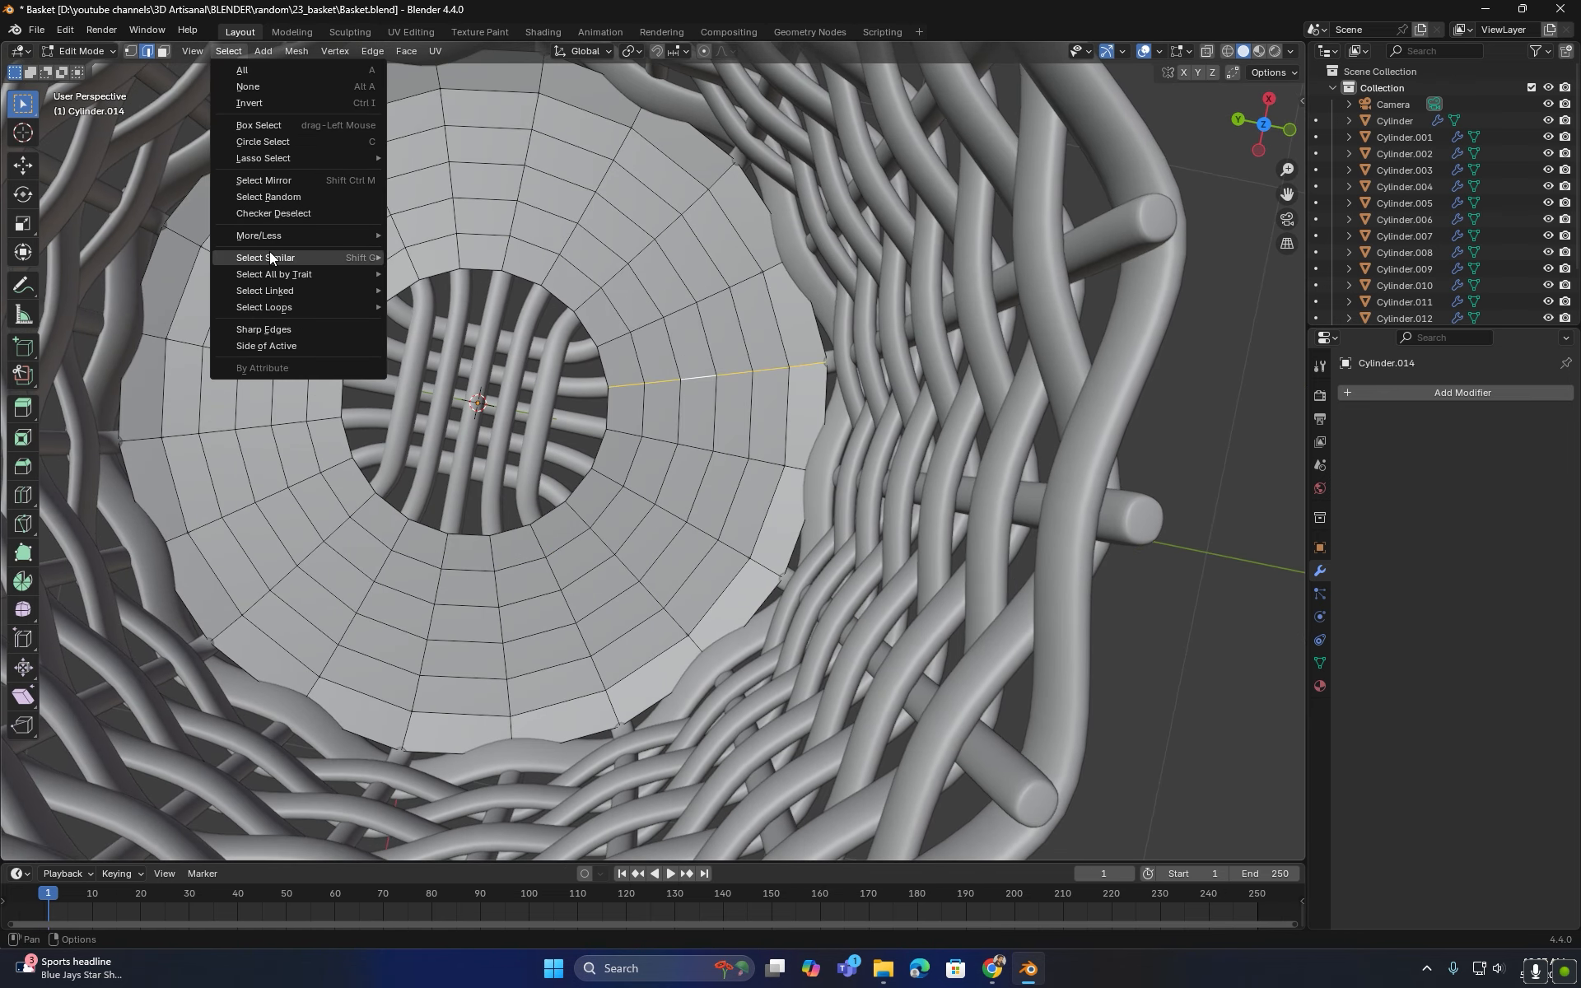
mouse_move(330, 258)
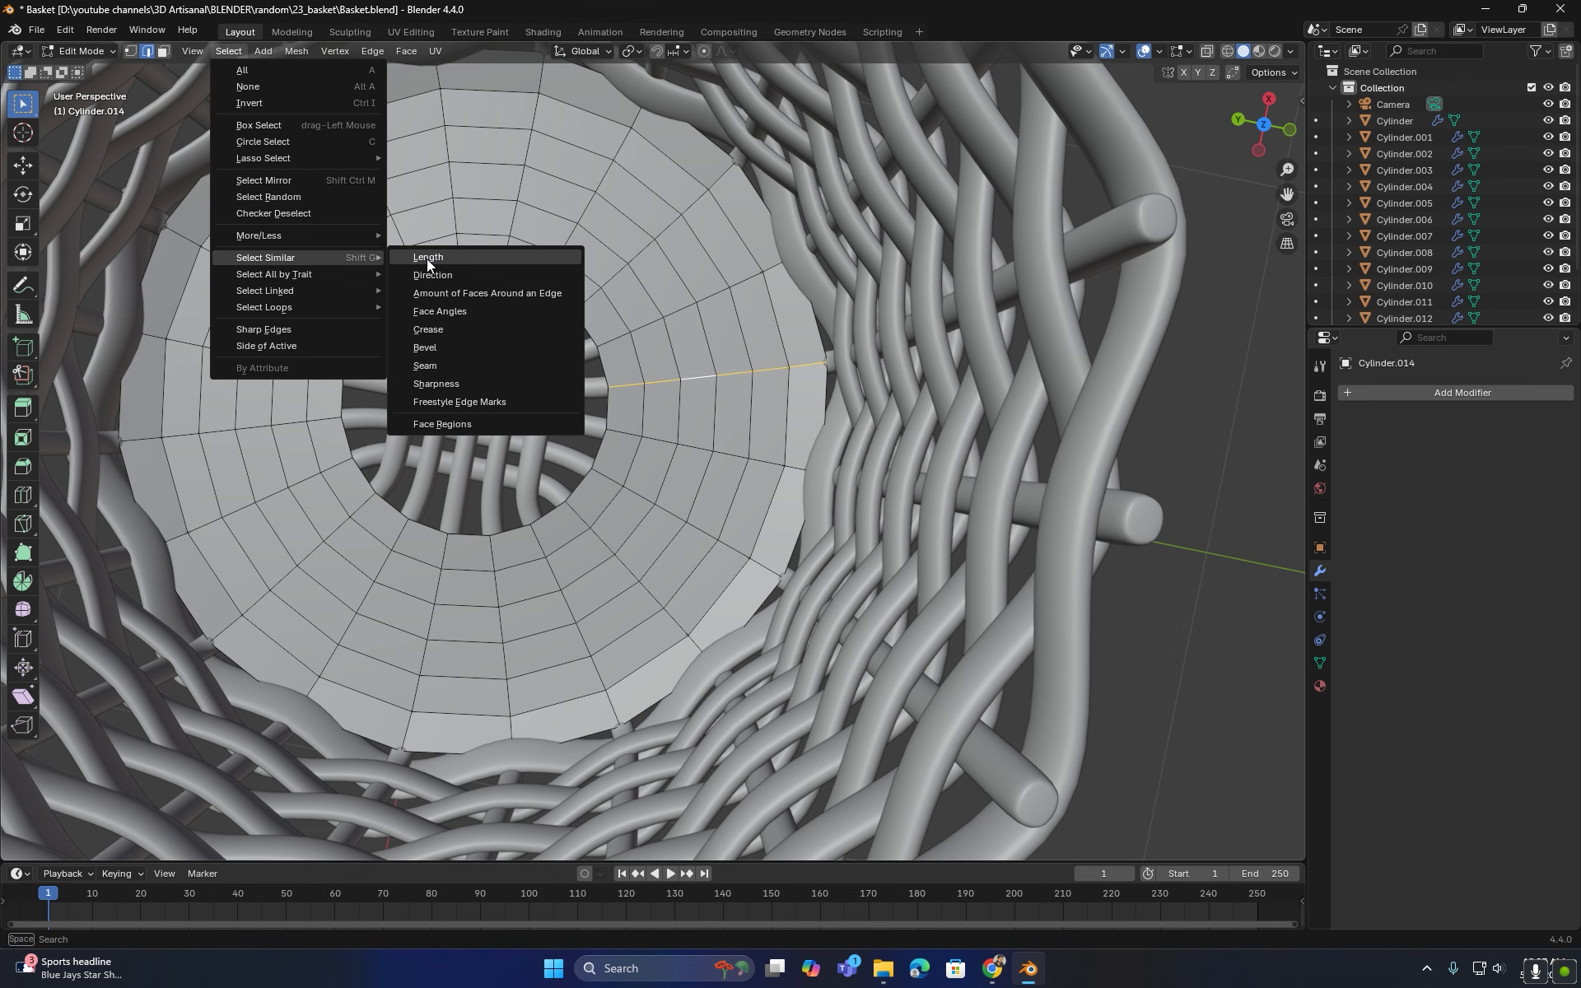
click(427, 258)
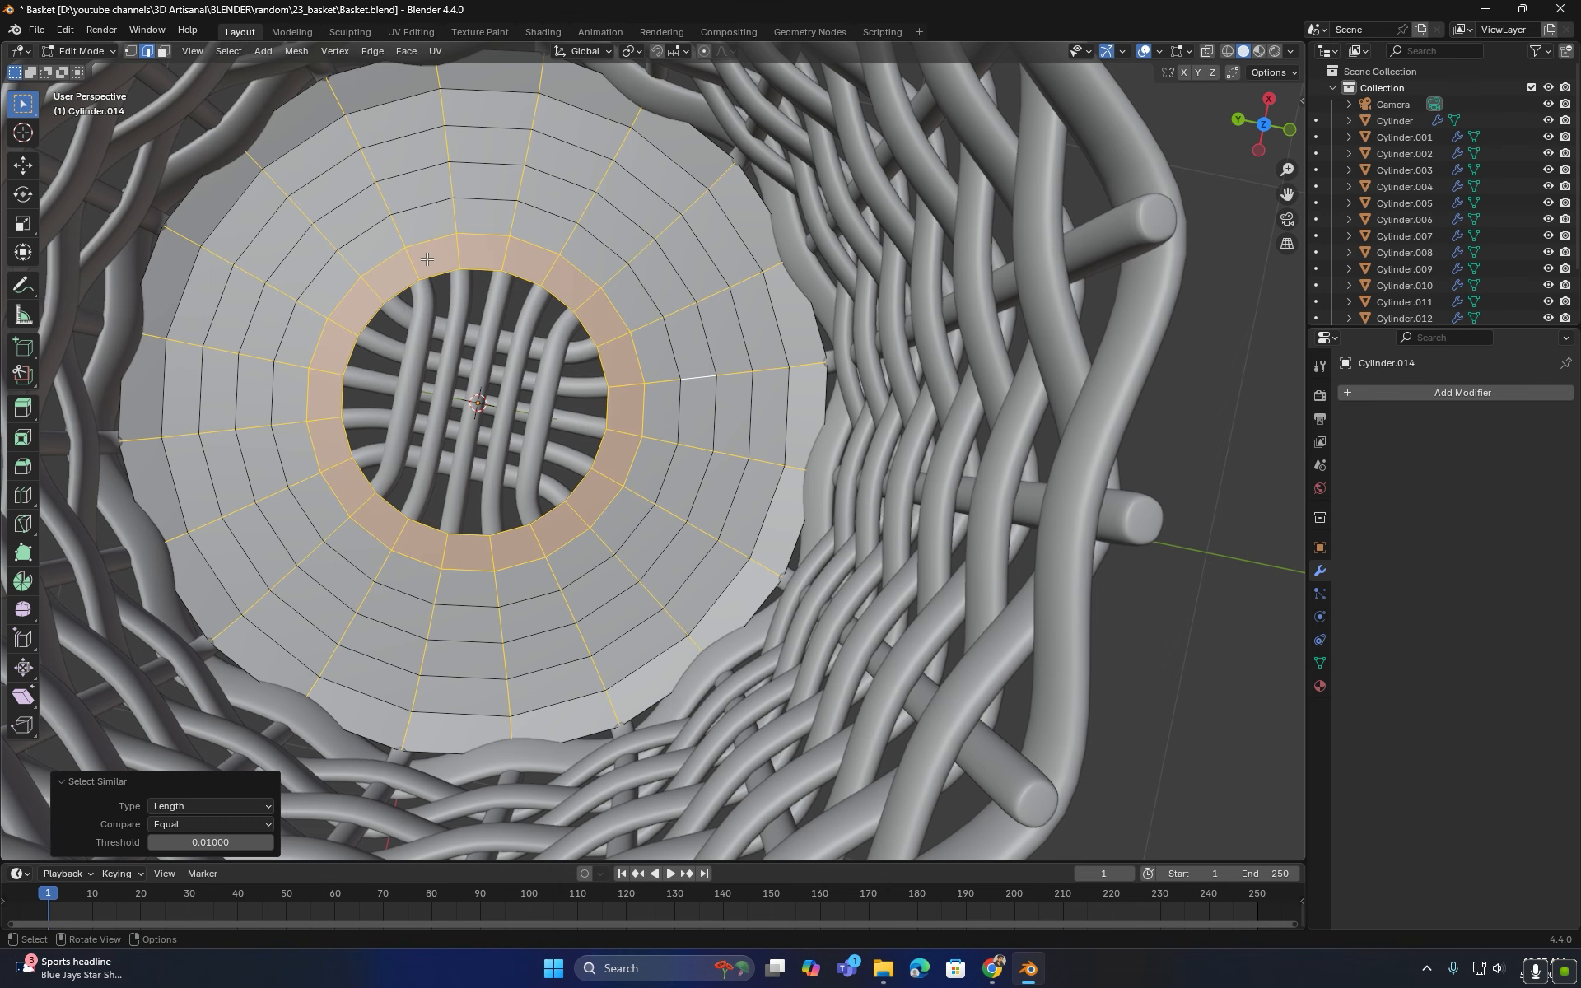
alt+shift+click(636, 349)
alt+shift+click(600, 359)
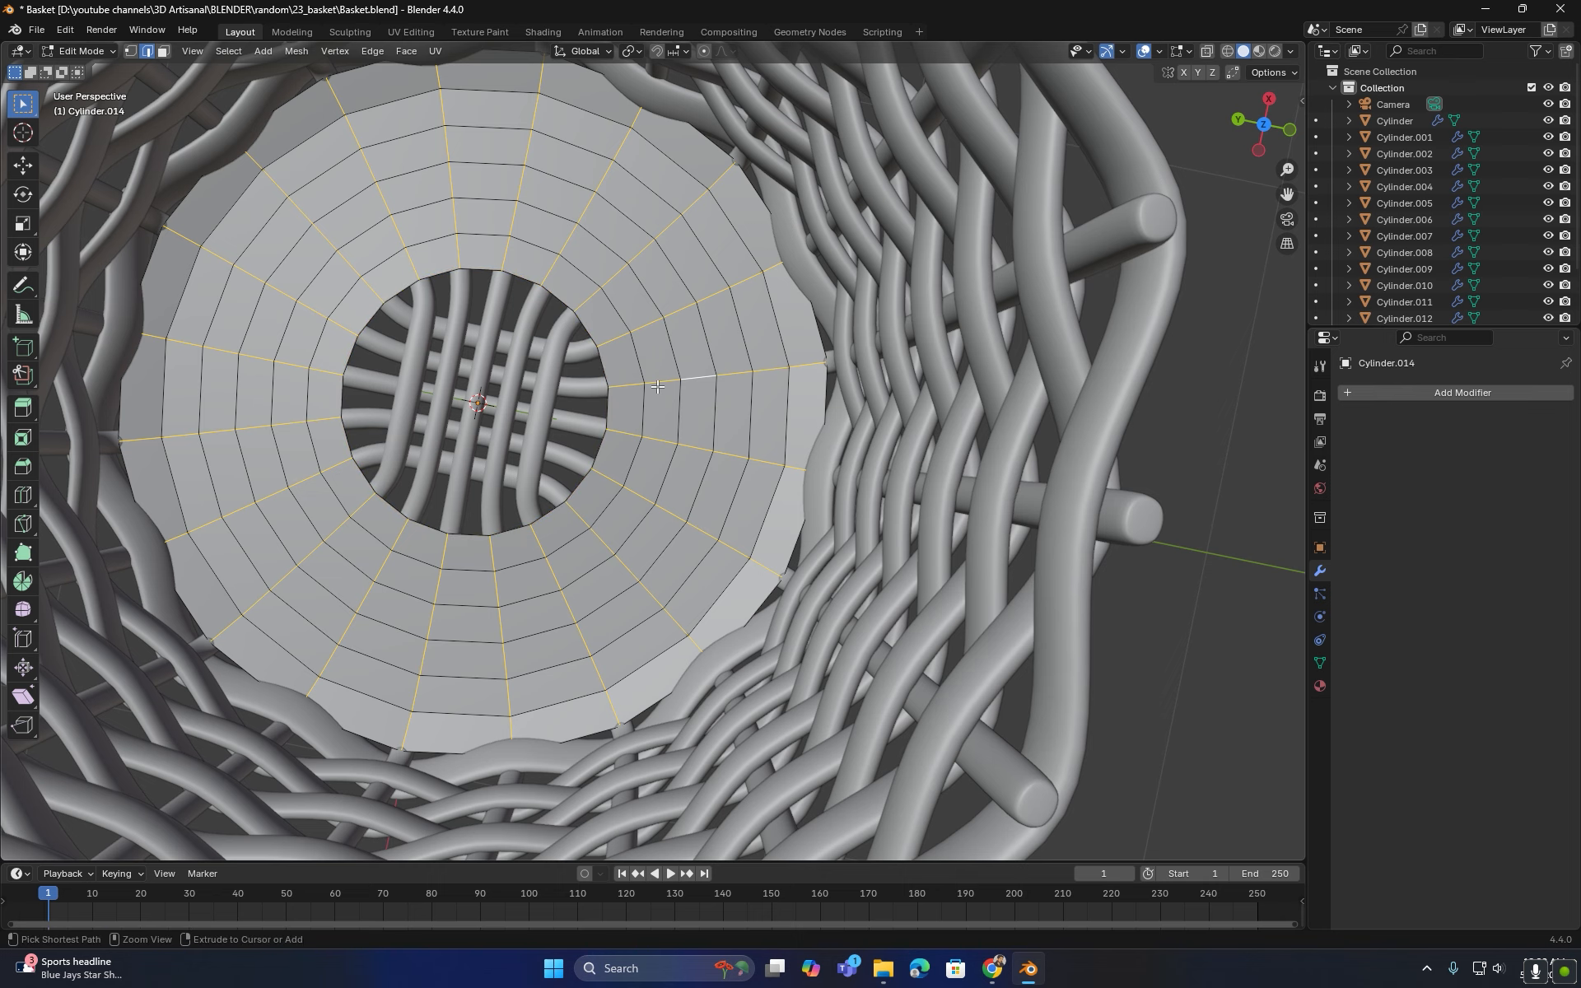
key(ctrl+b)
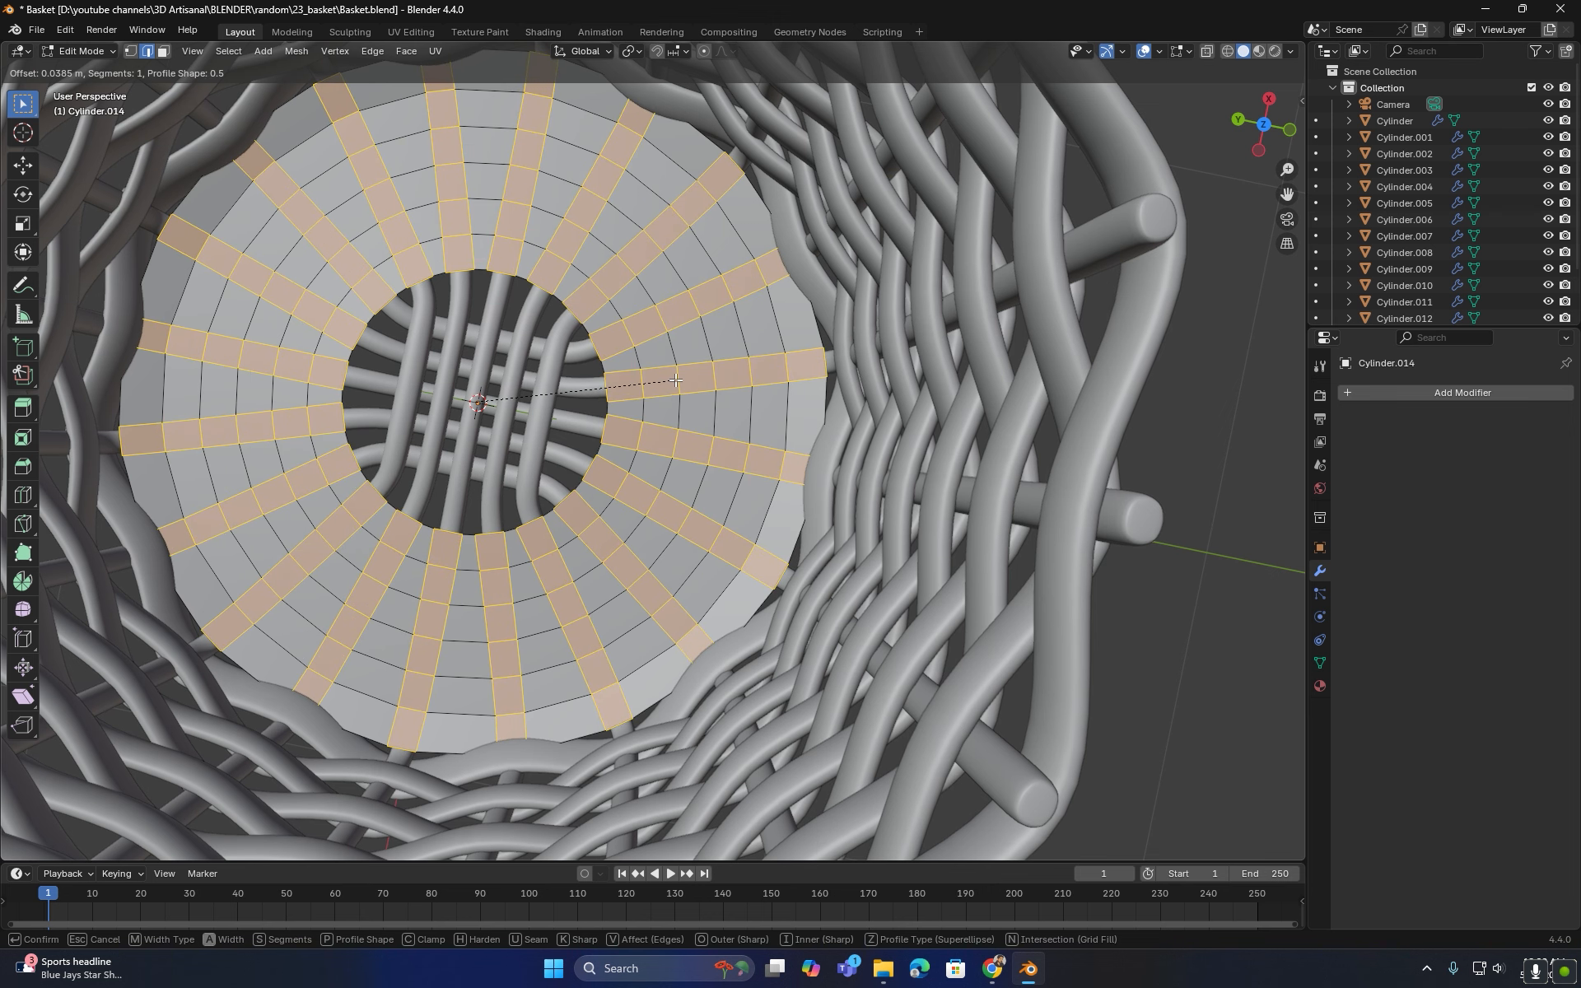
click(674, 370)
middle_drag(579, 309, 634, 309)
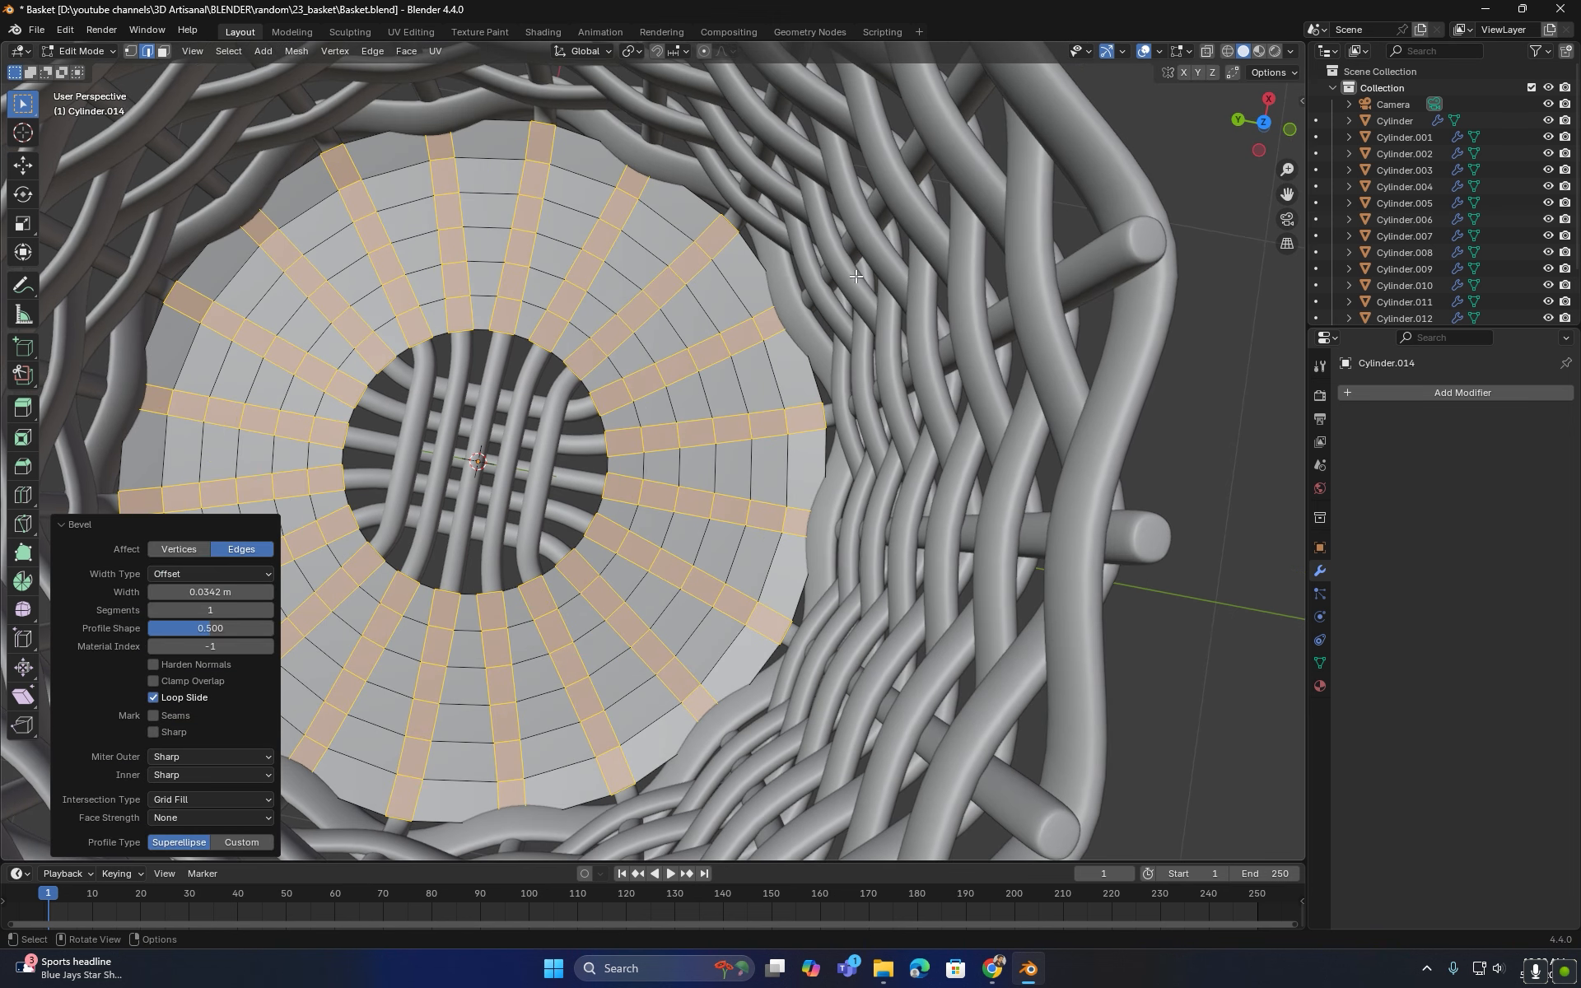
- Select every other beveled radial strip around the disc and move these strips down about 0.082 m along Z
key(alt+a)
key(3)
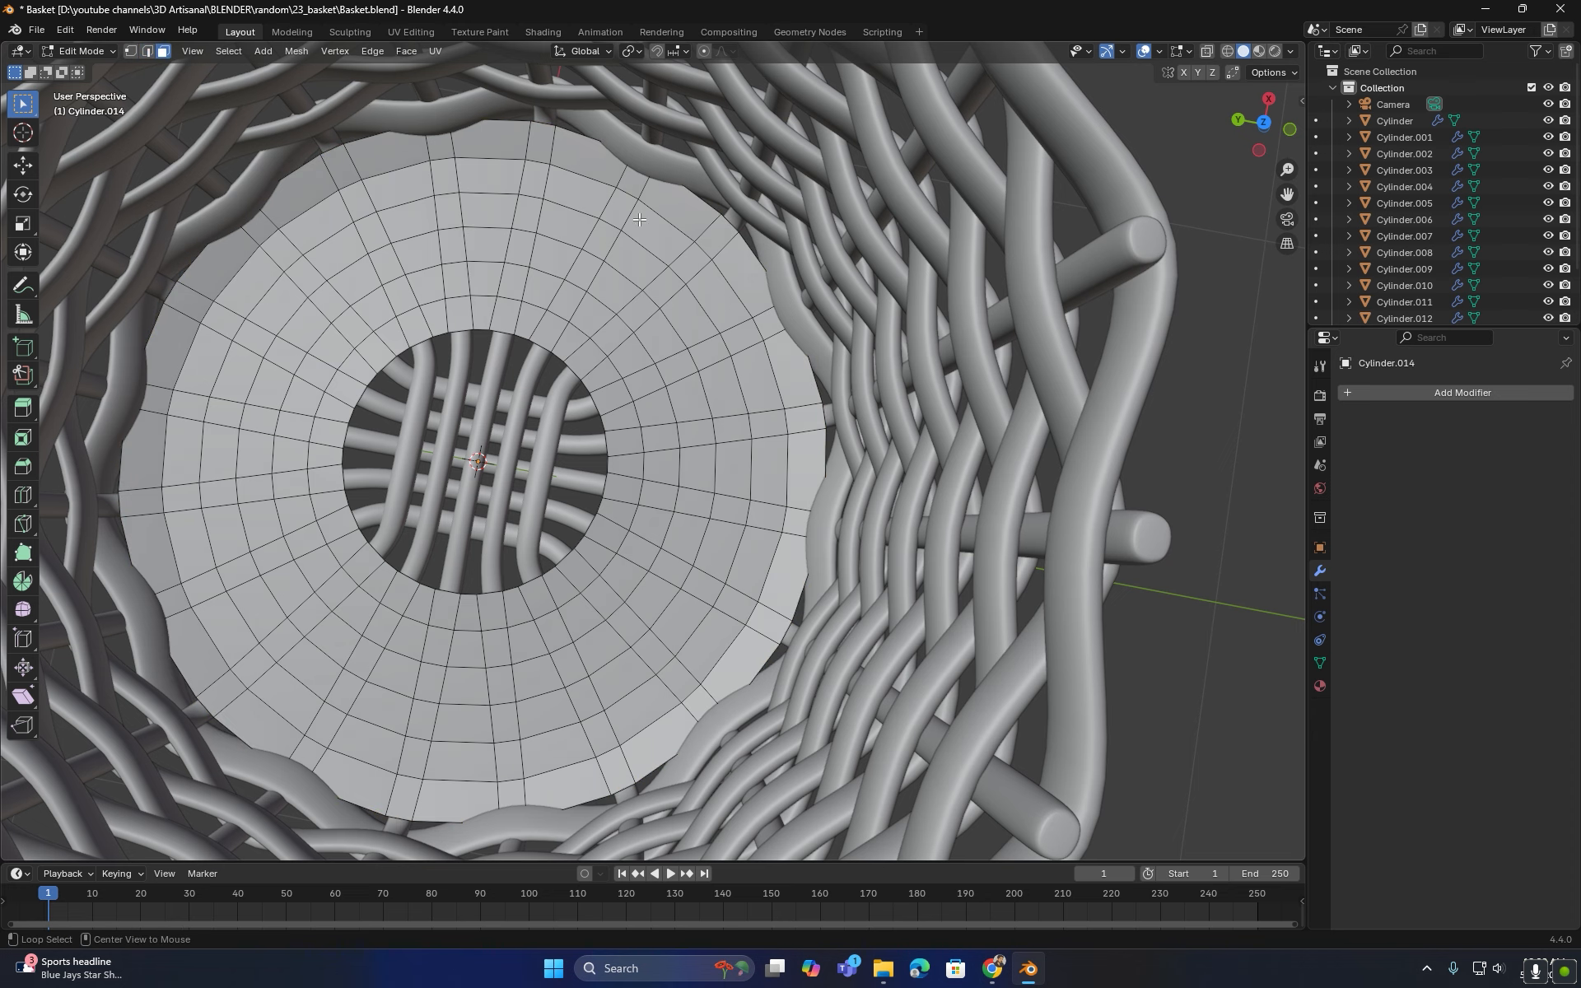
alt+click(705, 248)
alt+shift+click(538, 166)
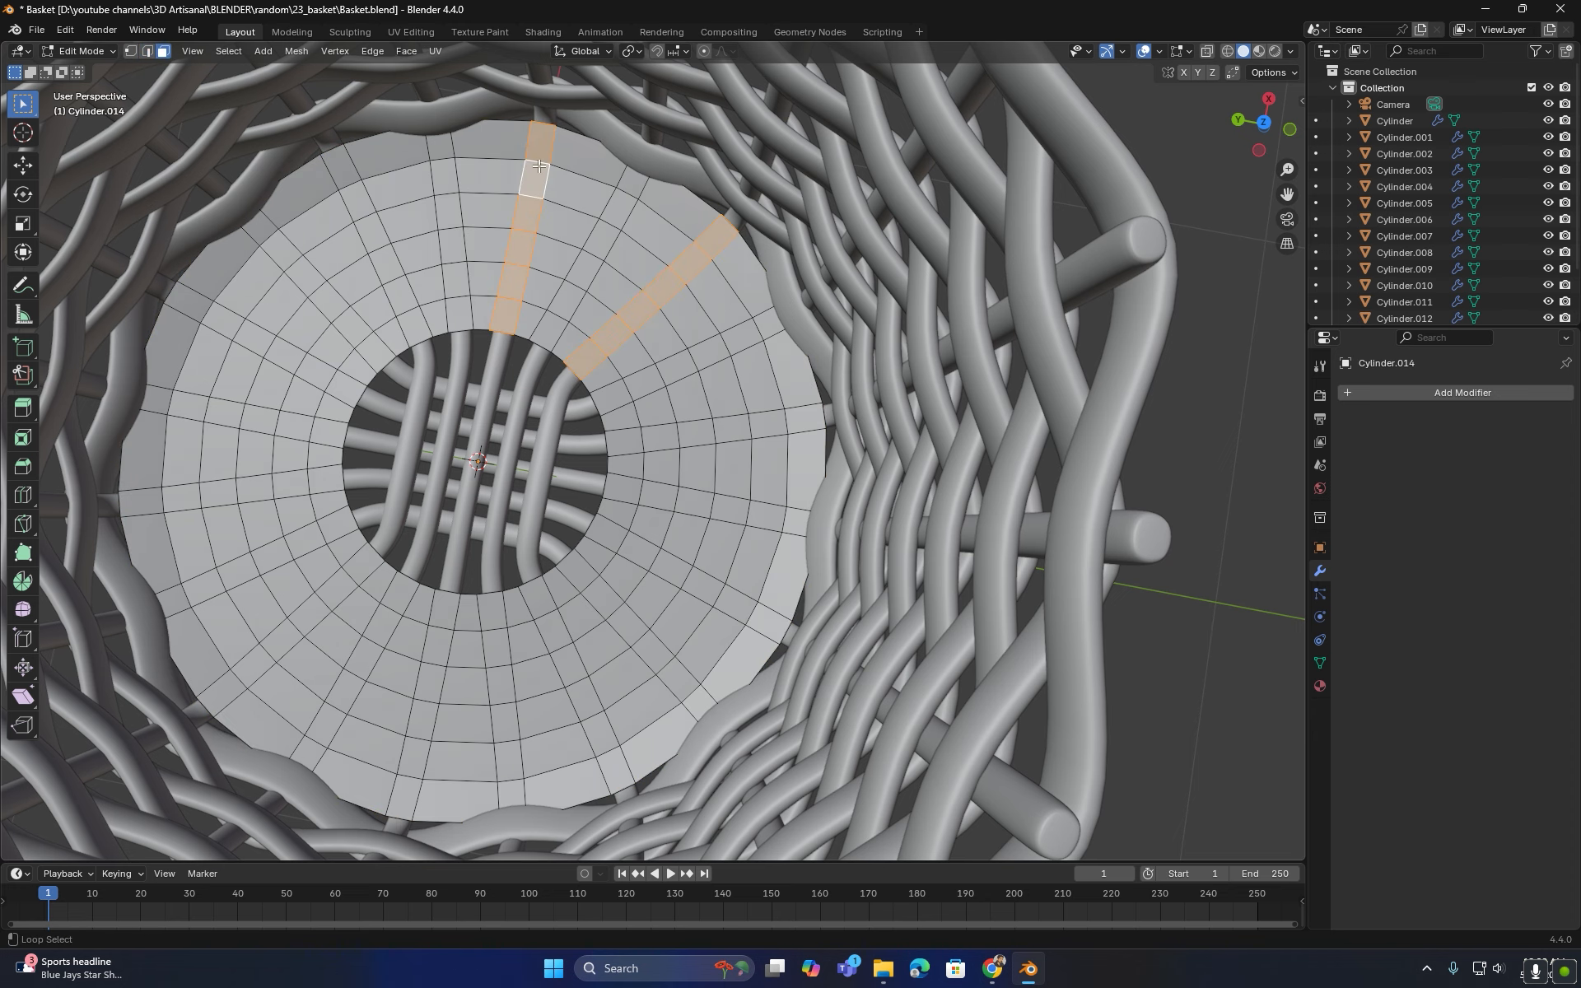
alt+shift+click(354, 191)
alt+shift+click(216, 318)
alt+shift+click(175, 494)
alt+shift+click(247, 663)
alt+shift+click(412, 762)
alt+shift+click(609, 746)
alt+shift+click(746, 609)
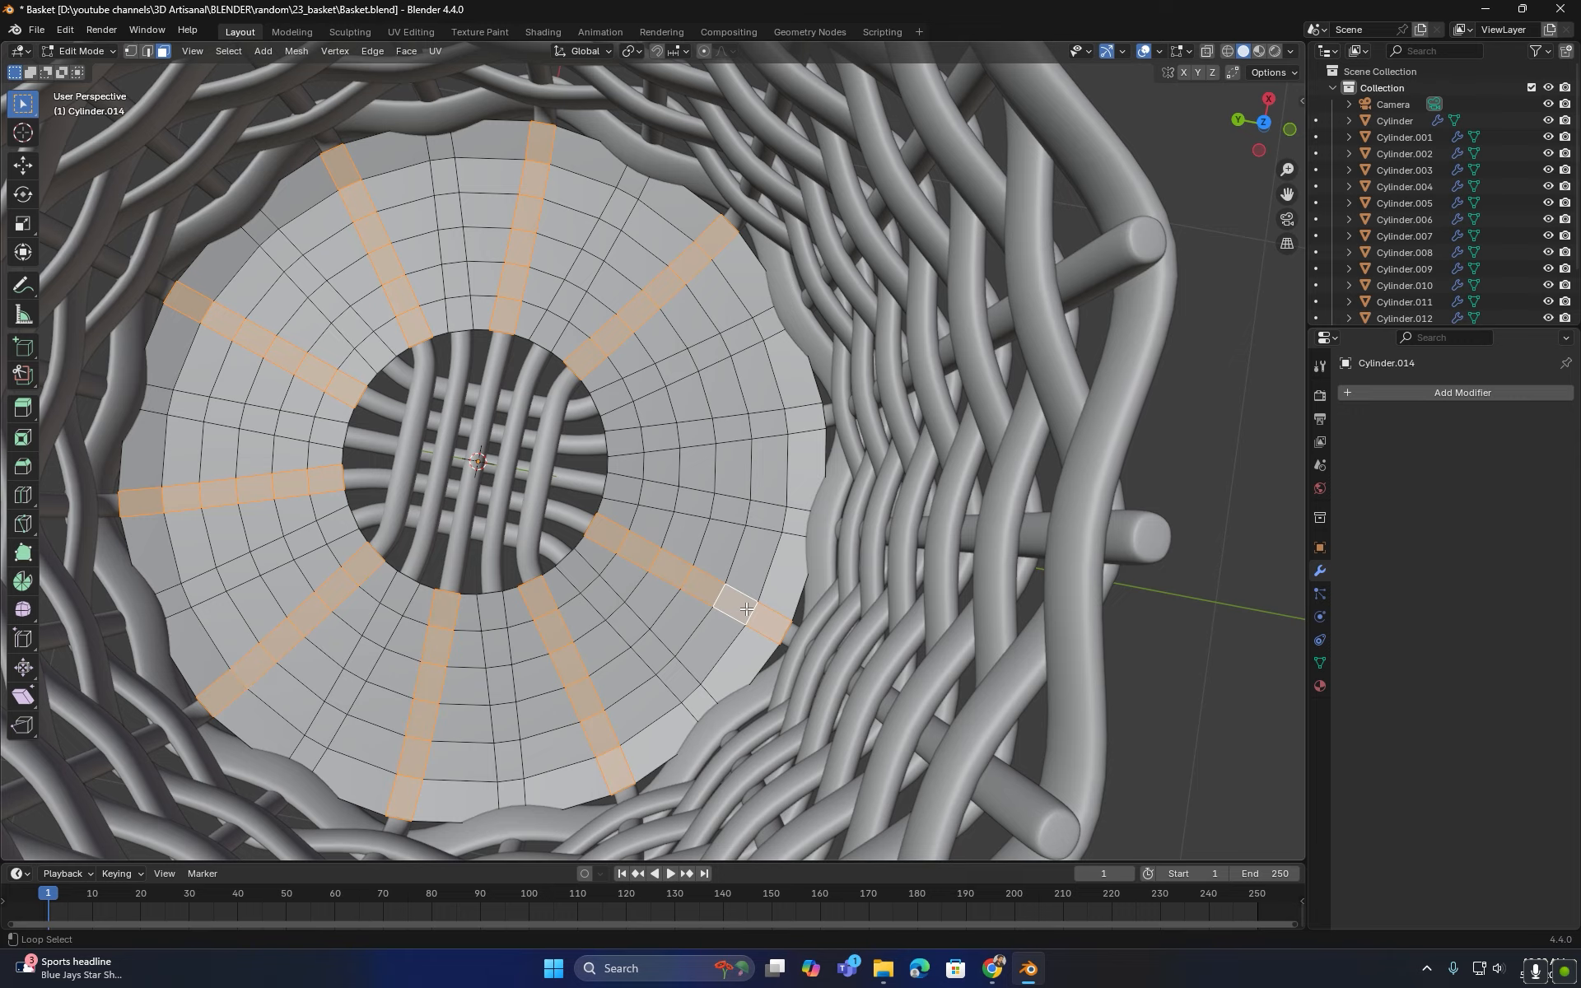
middle_drag(781, 425, 700, 591)
key(g)
key(z)
click(700, 611)
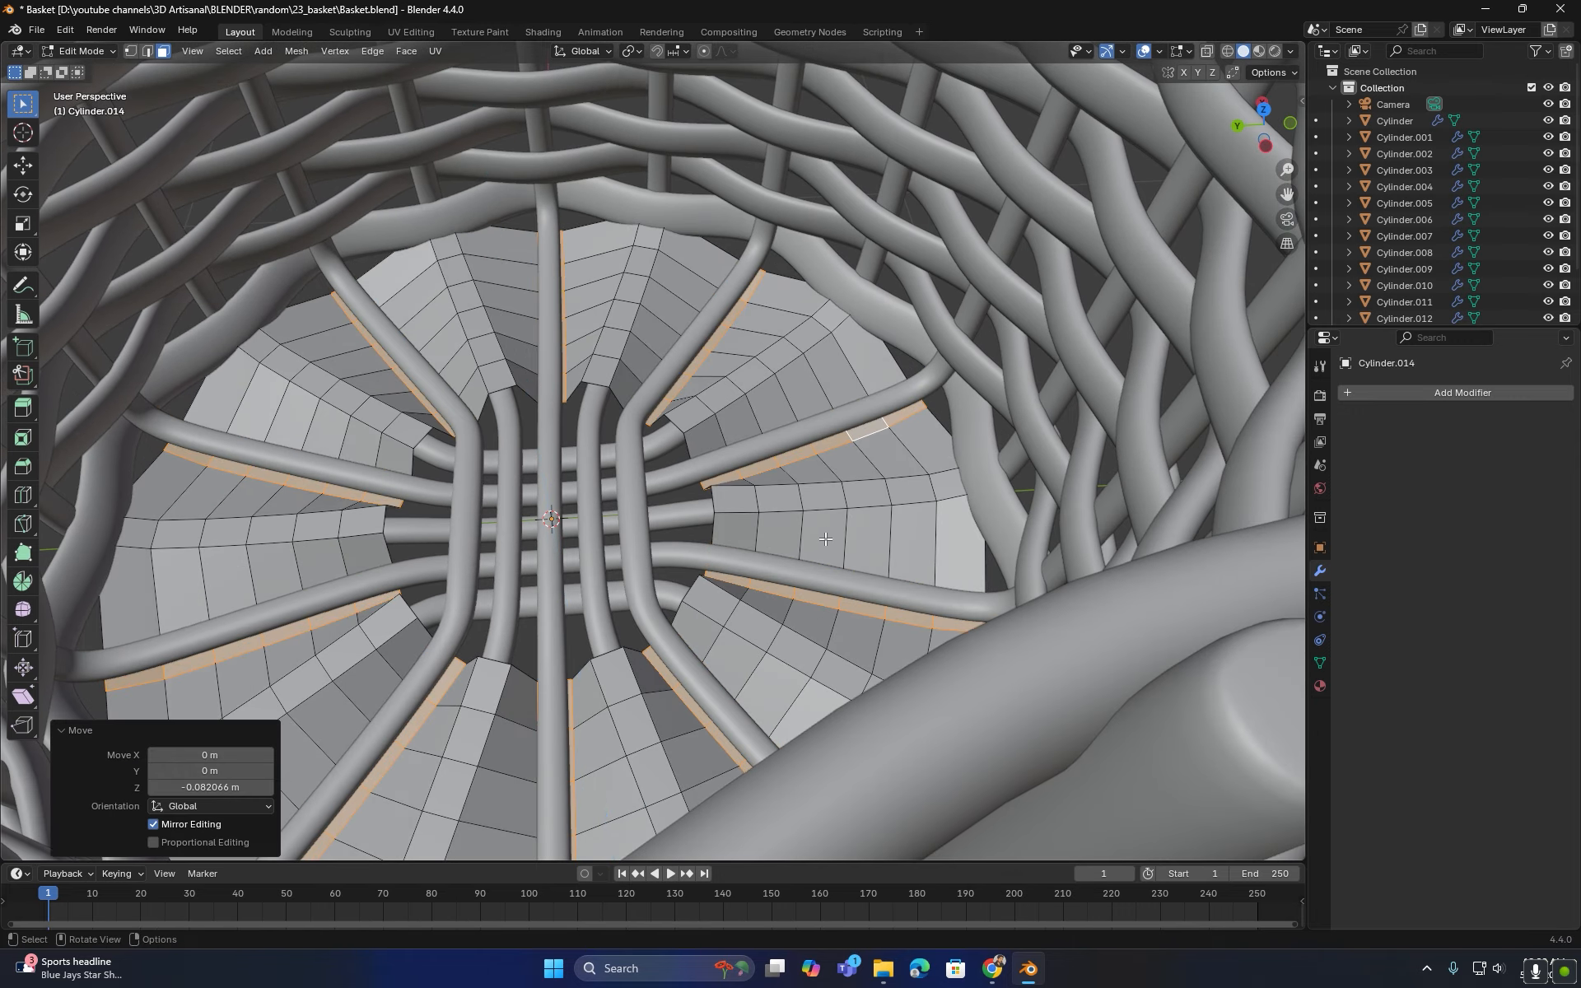
- Select the remaining alternate radial strips of the disc, between the lowered ones
middle_drag(830, 537, 805, 578)
shift+middle_drag(858, 412, 815, 516)
alt+click(825, 376)
alt+shift+click(652, 274)
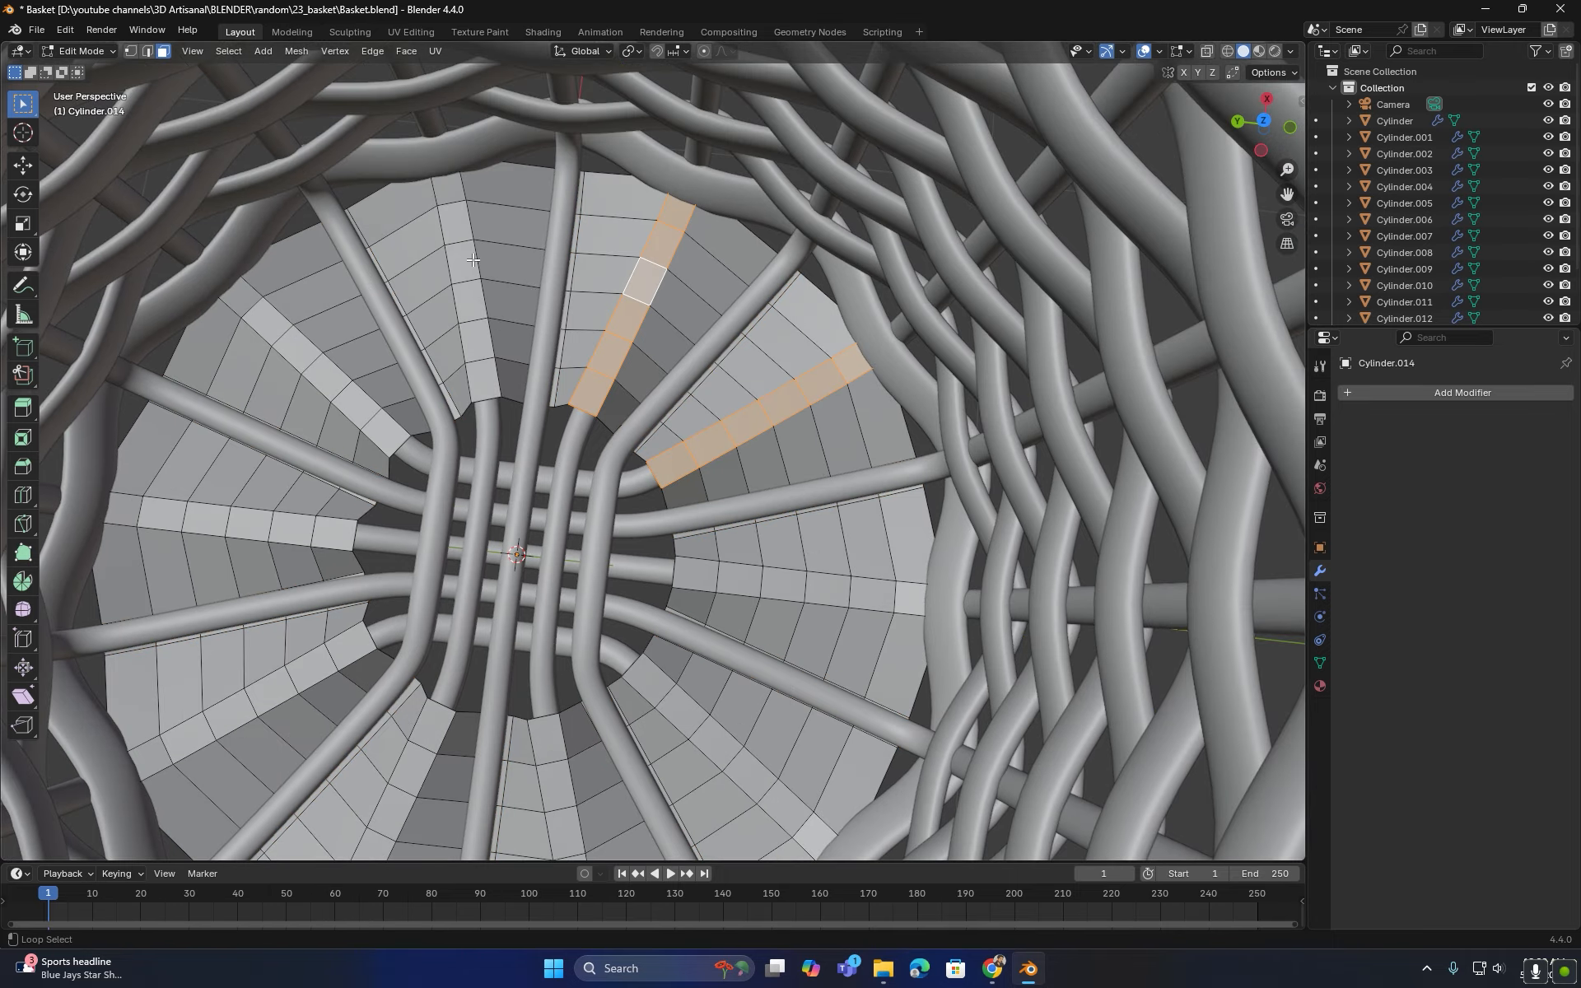
alt+shift+click(463, 251)
alt+shift+click(283, 323)
alt+shift+click(193, 524)
alt+shift+click(227, 706)
shift+middle_drag(401, 635, 376, 460)
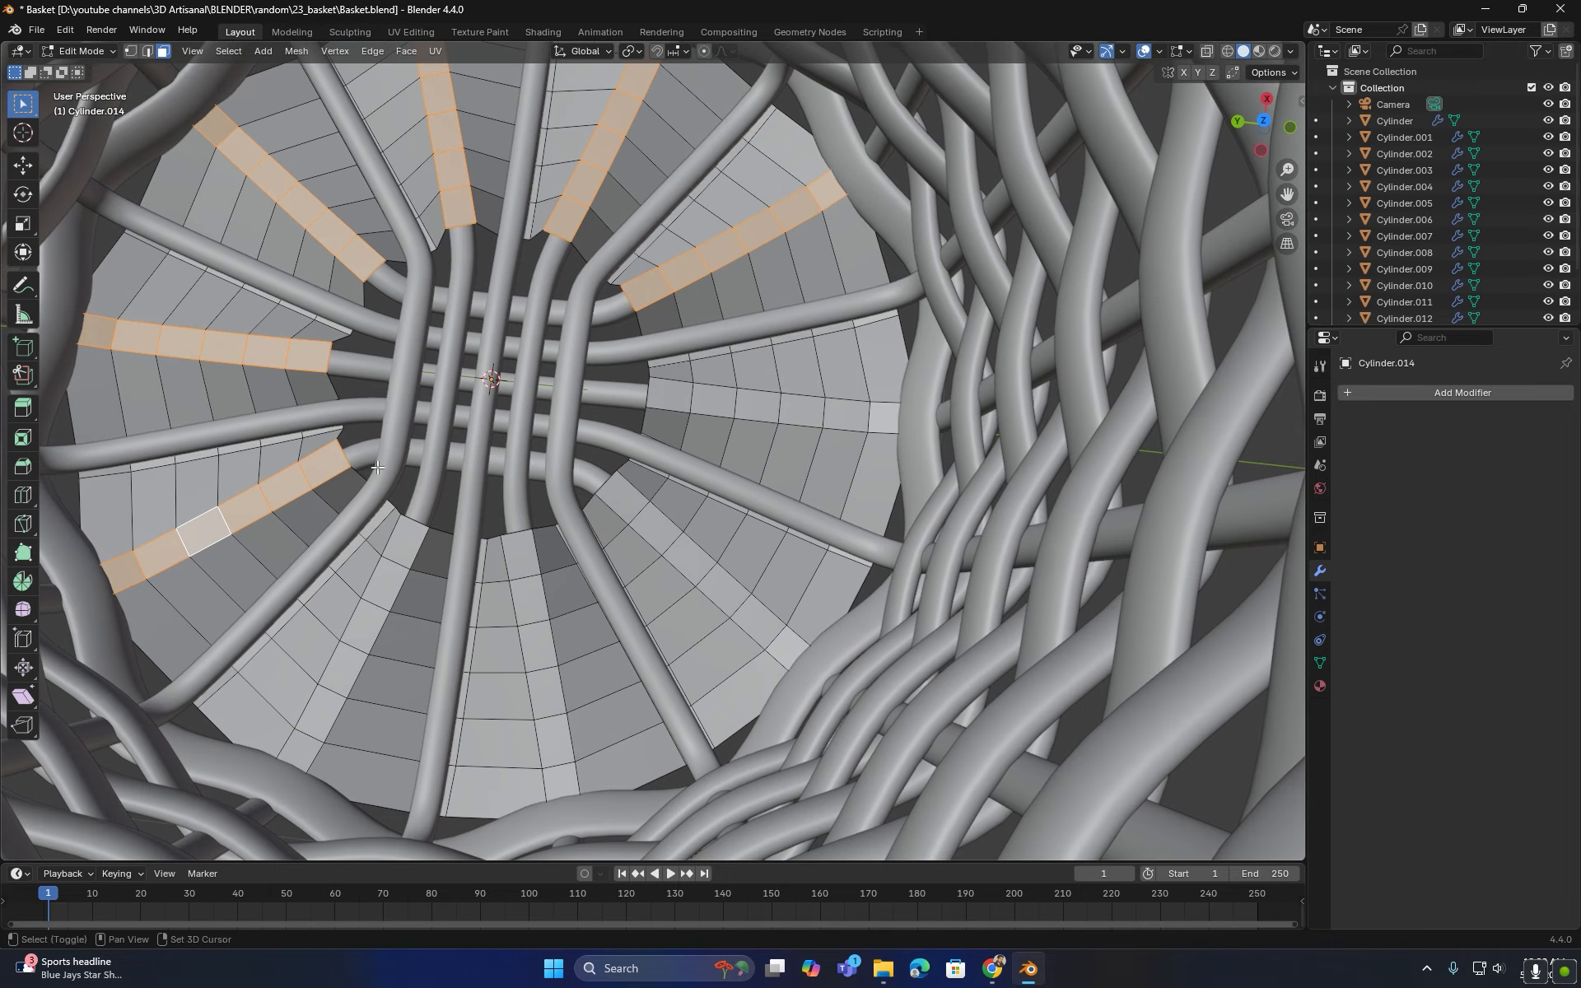
middle_drag(340, 694, 363, 375)
alt+shift+click(375, 316)
alt+shift+click(453, 461)
alt+shift+click(582, 585)
alt+shift+click(772, 581)
- Add a level 3 Subdivision modifier to the base disc and a Solidify modifier above it with a 0.035 m thickness
key(Tab)
key(ctrl+3)
click(1462, 393)
middle_drag(658, 485, 745, 438)
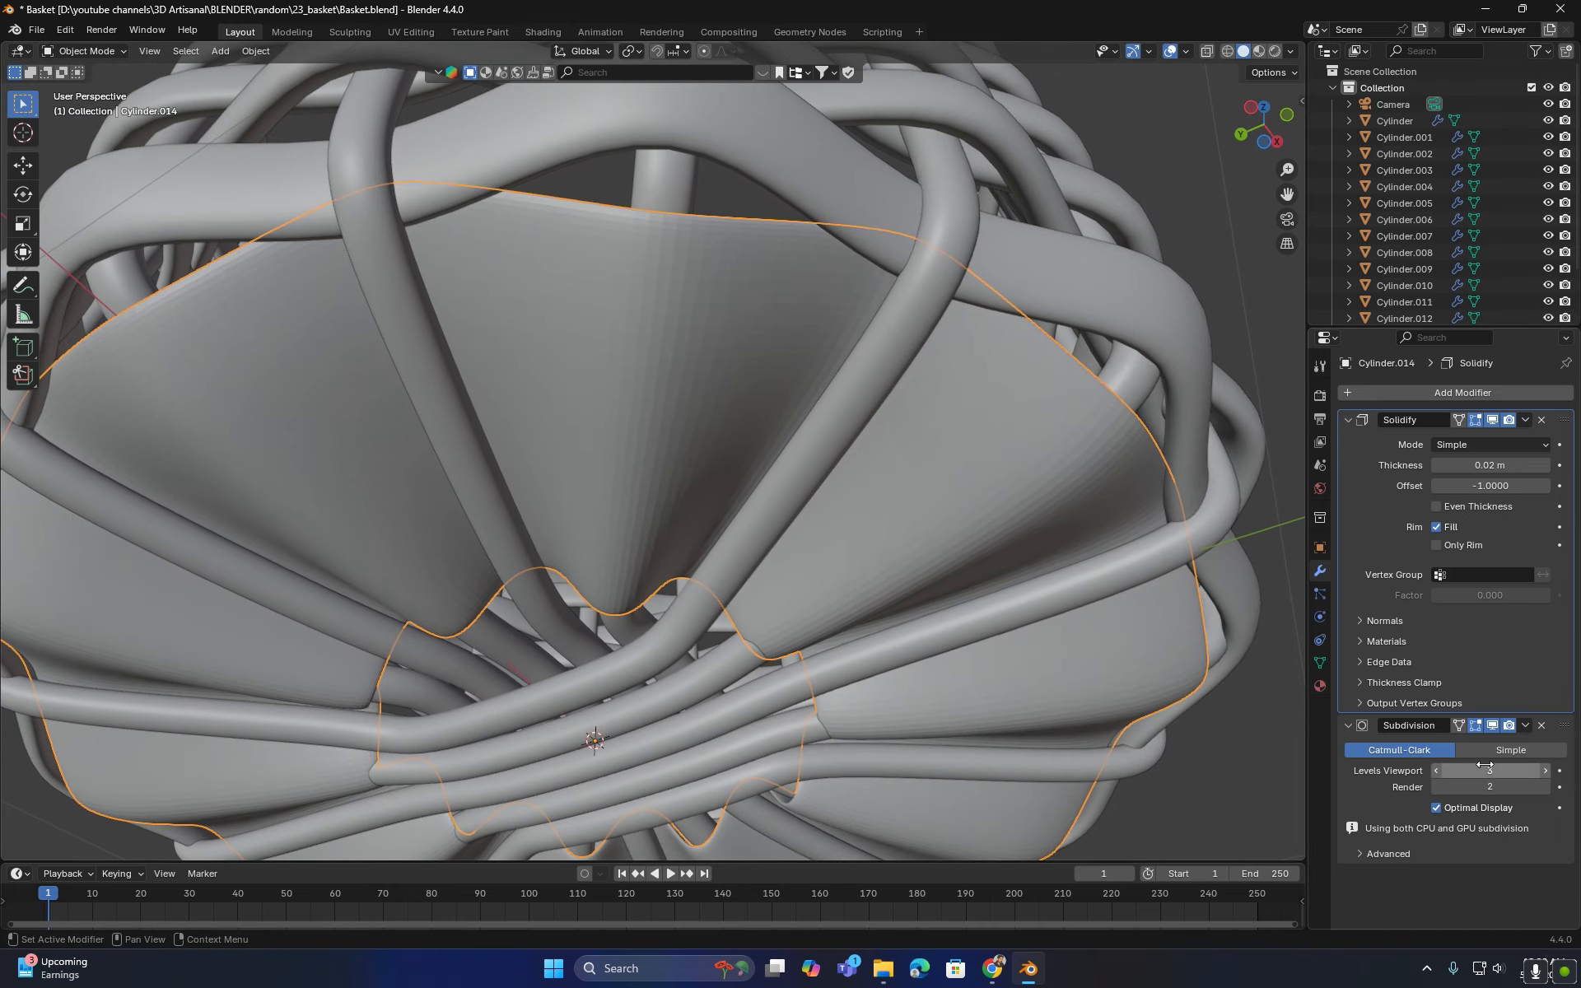
drag(1490, 465, 1523, 465)
- Apply smooth shading to the wavy base disc
middle_drag(1070, 519, 896, 650)
scroll(863, 585, down, 2)
right_click(895, 481)
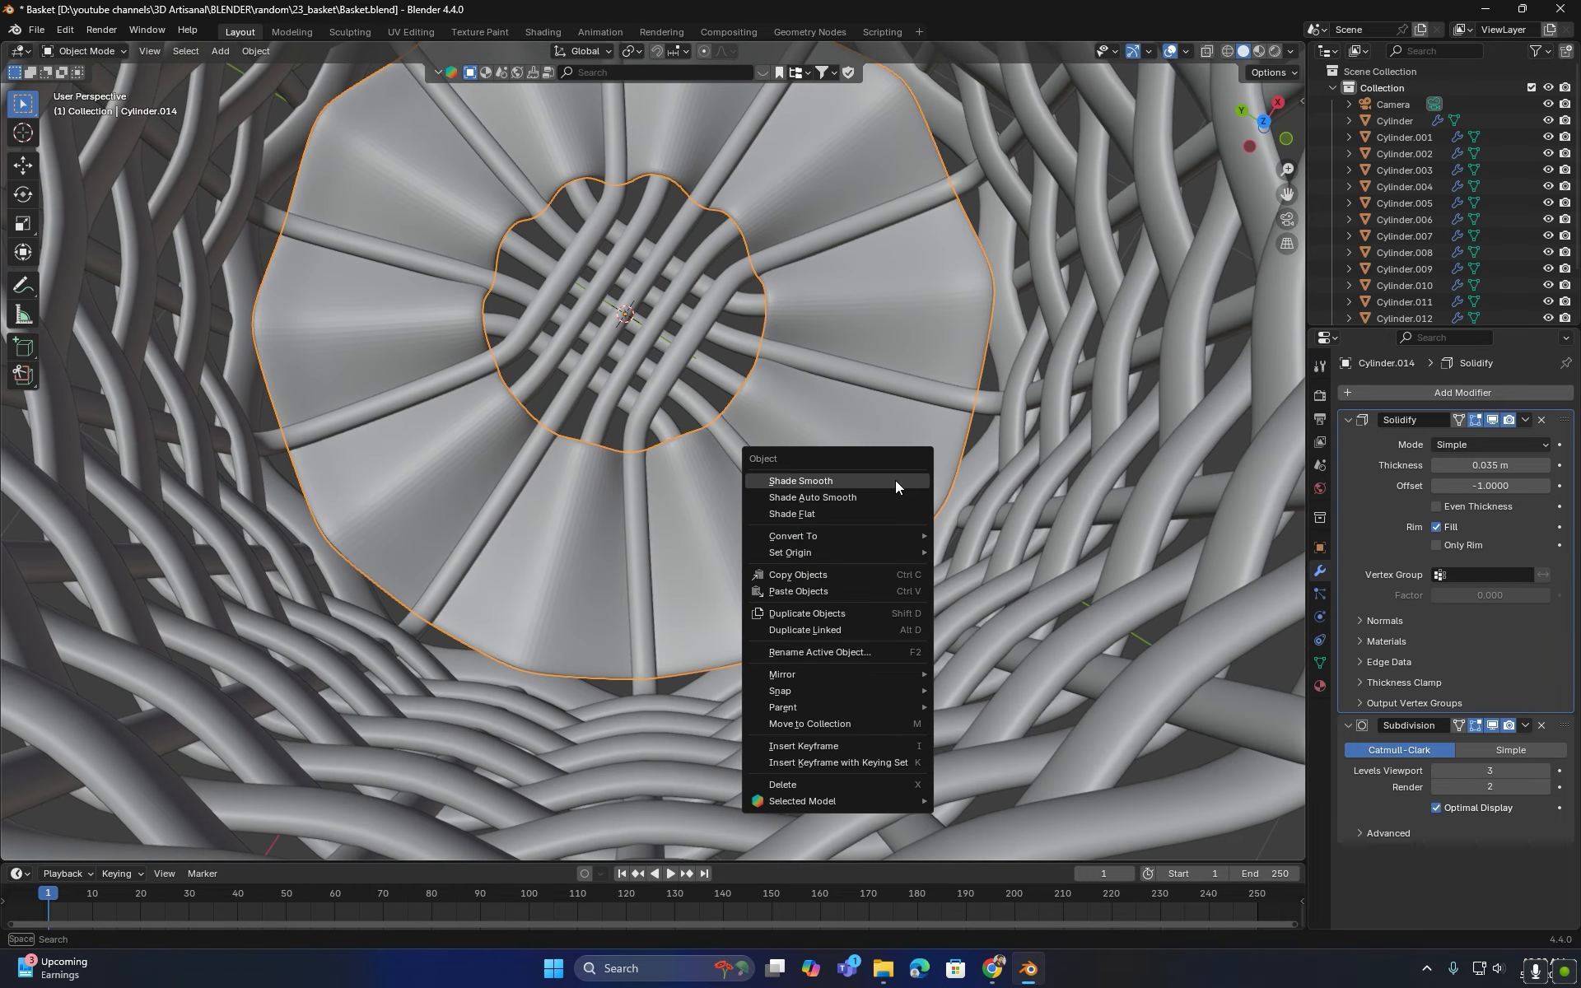
click(895, 481)
- Return to editing the base disc's mesh and turn off the Solidify modifier's viewport display
key(Tab)
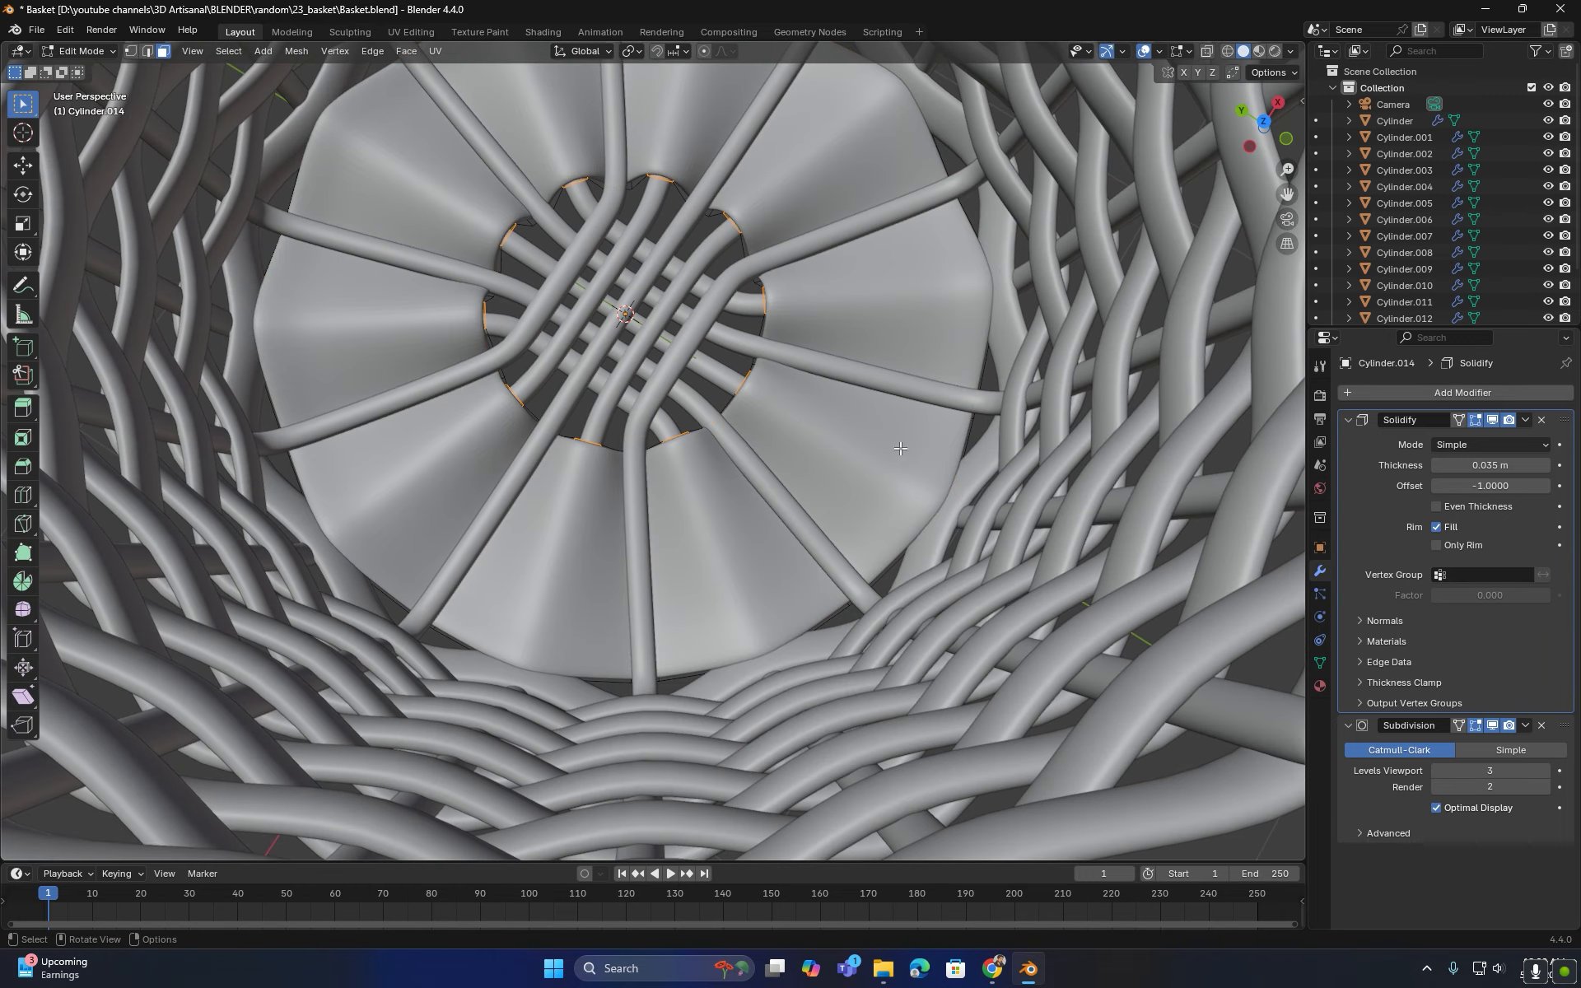
click(1495, 424)
click(1495, 424)
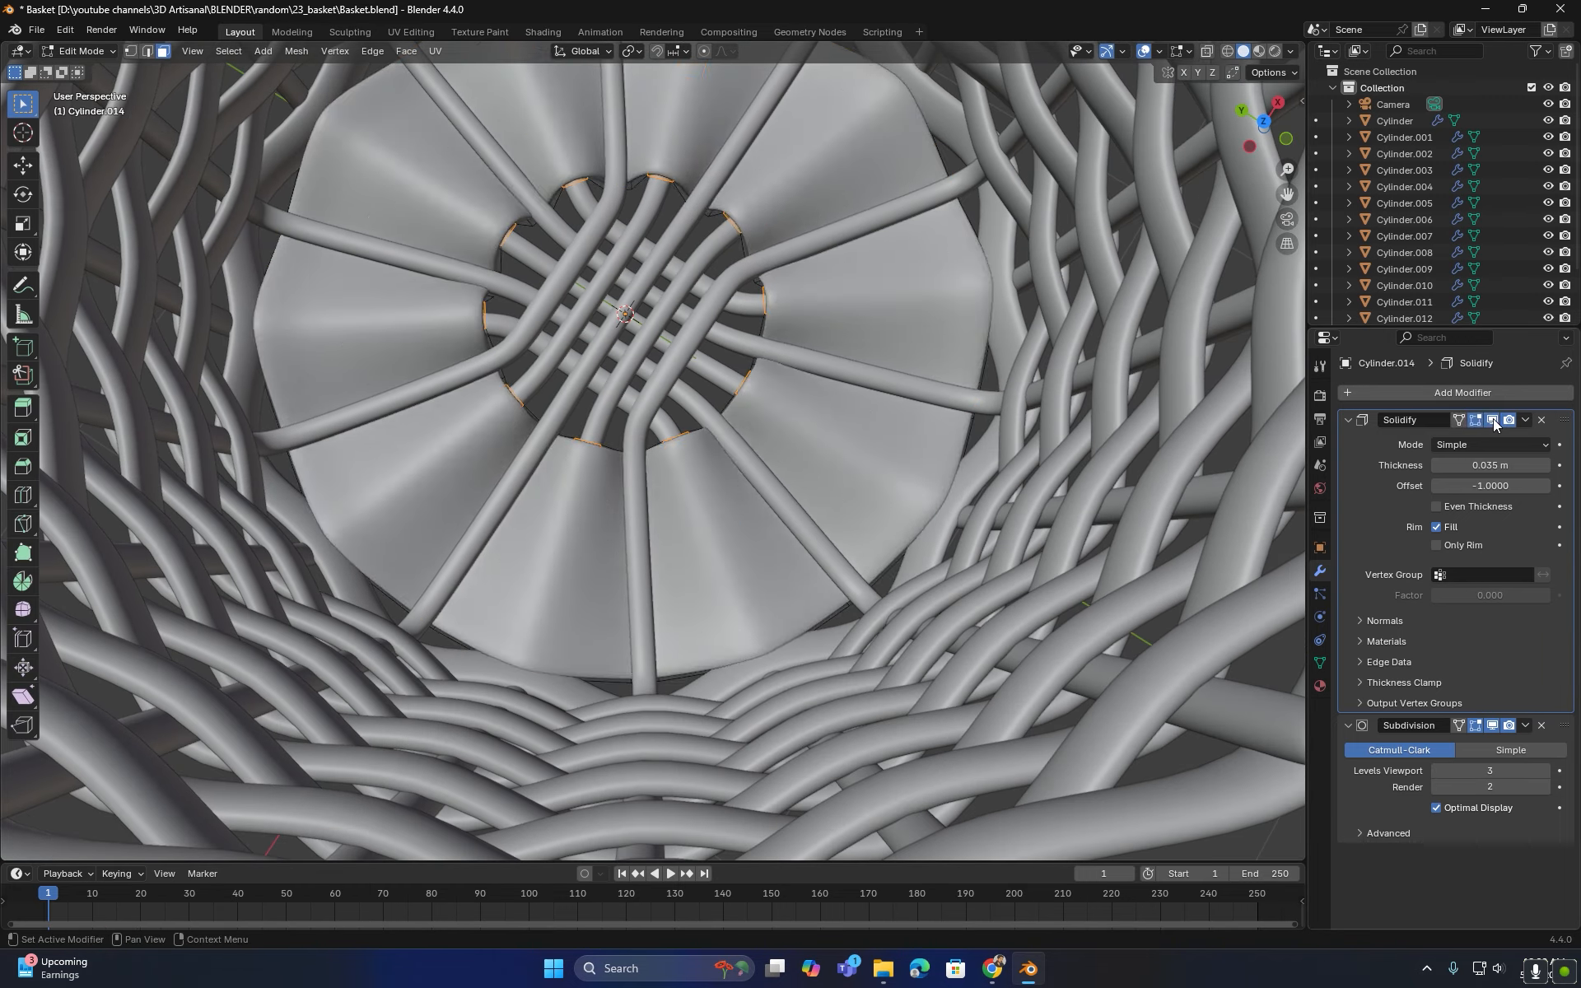
click(1494, 424)
shift+middle_drag(910, 381, 810, 457)
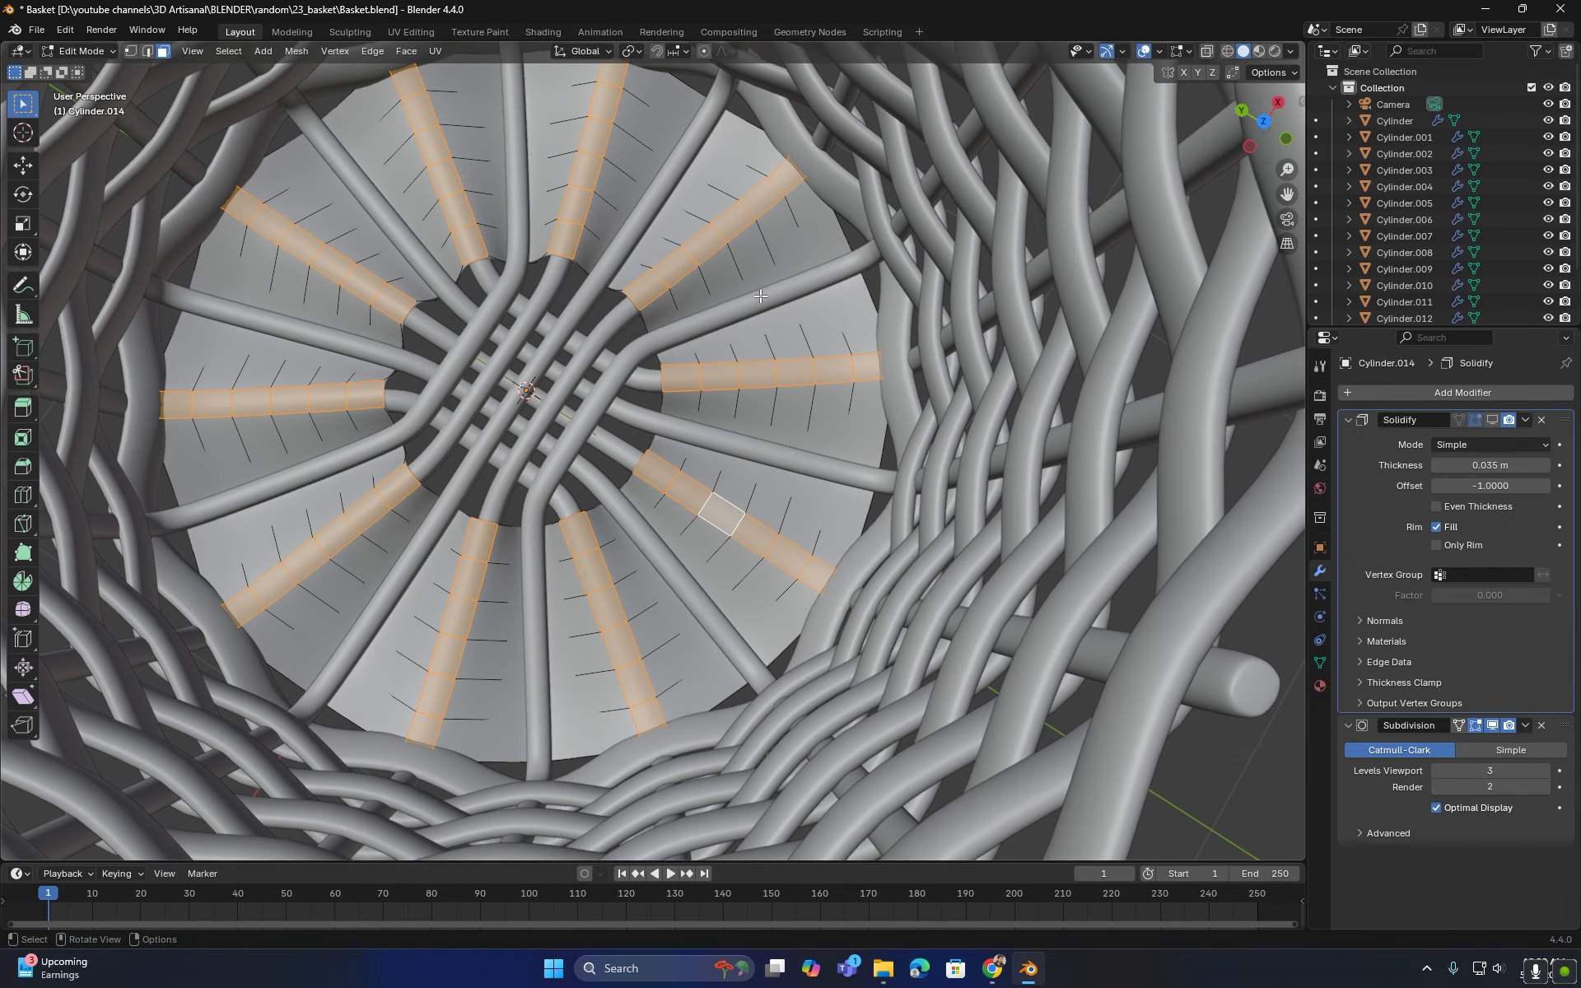
- Separate alternate concentric face rings of the disc, starting with the outermost, into their own object
alt+click(865, 350)
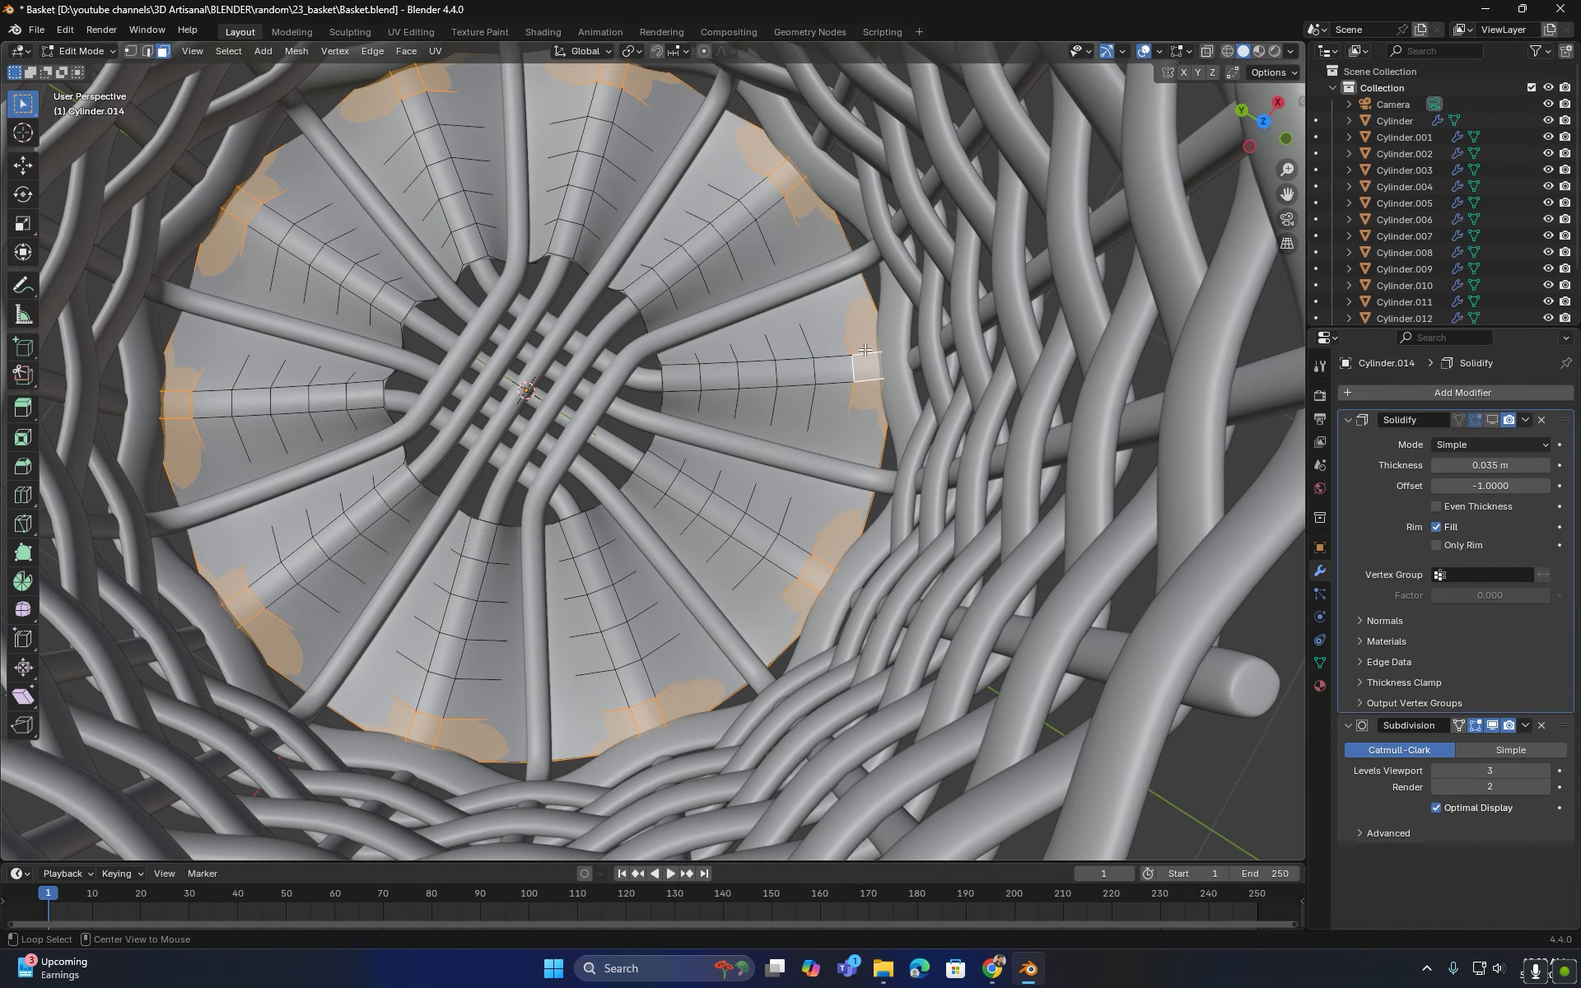
alt+shift+click(792, 363)
alt+shift+click(714, 368)
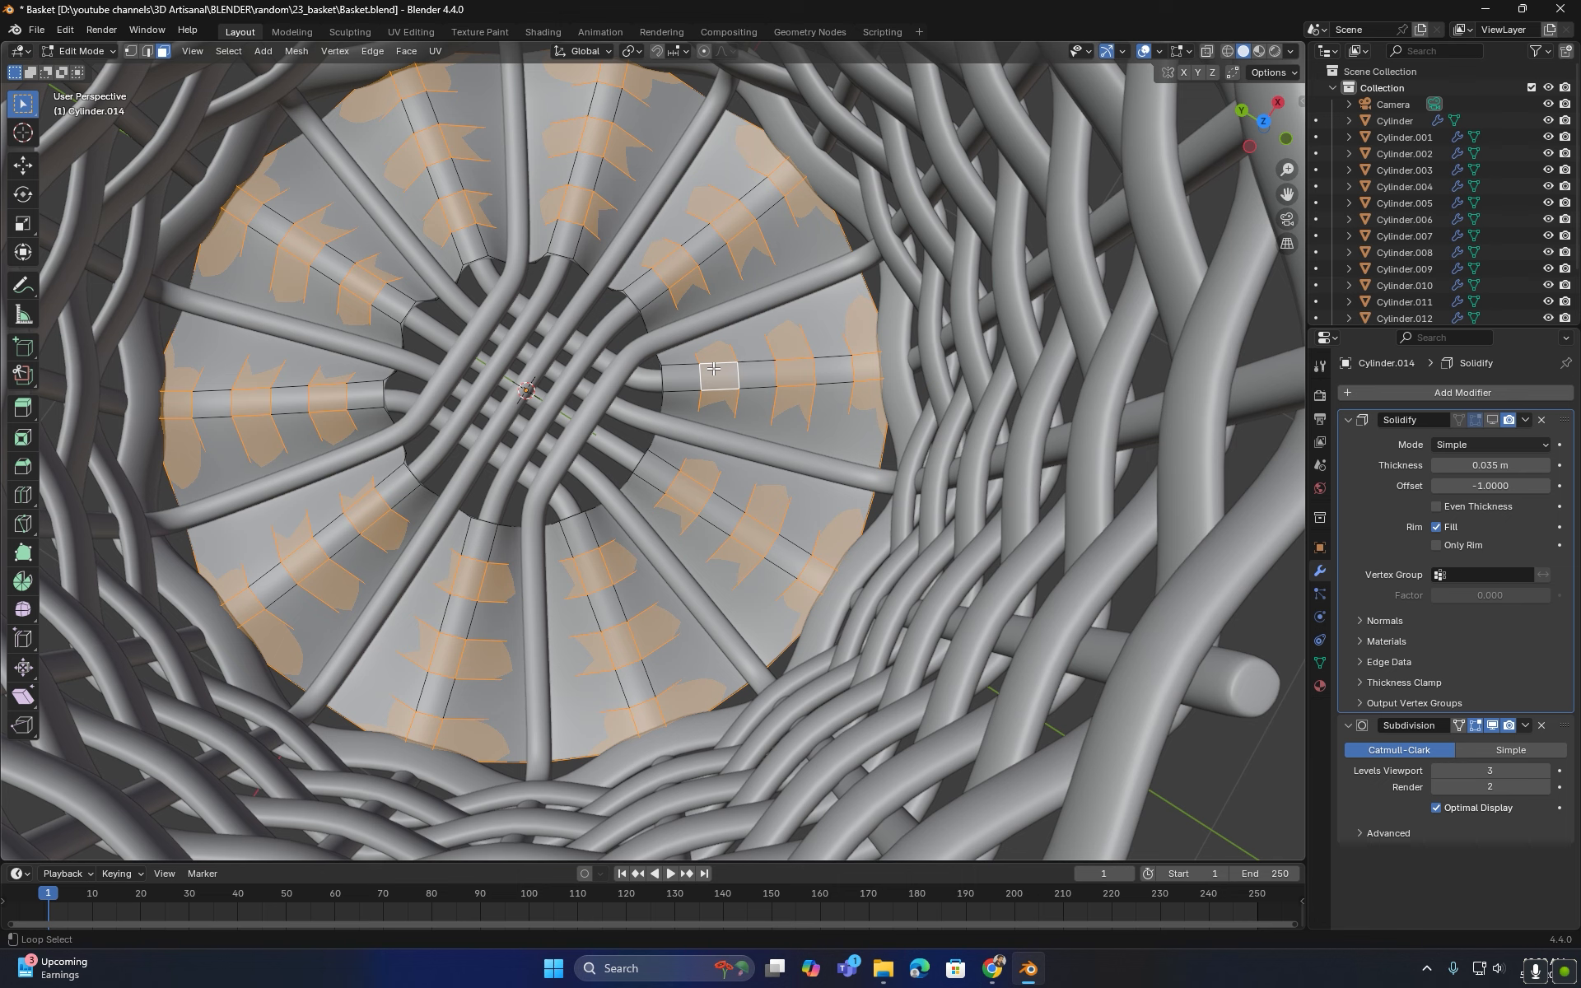
key(p)
click(713, 368)
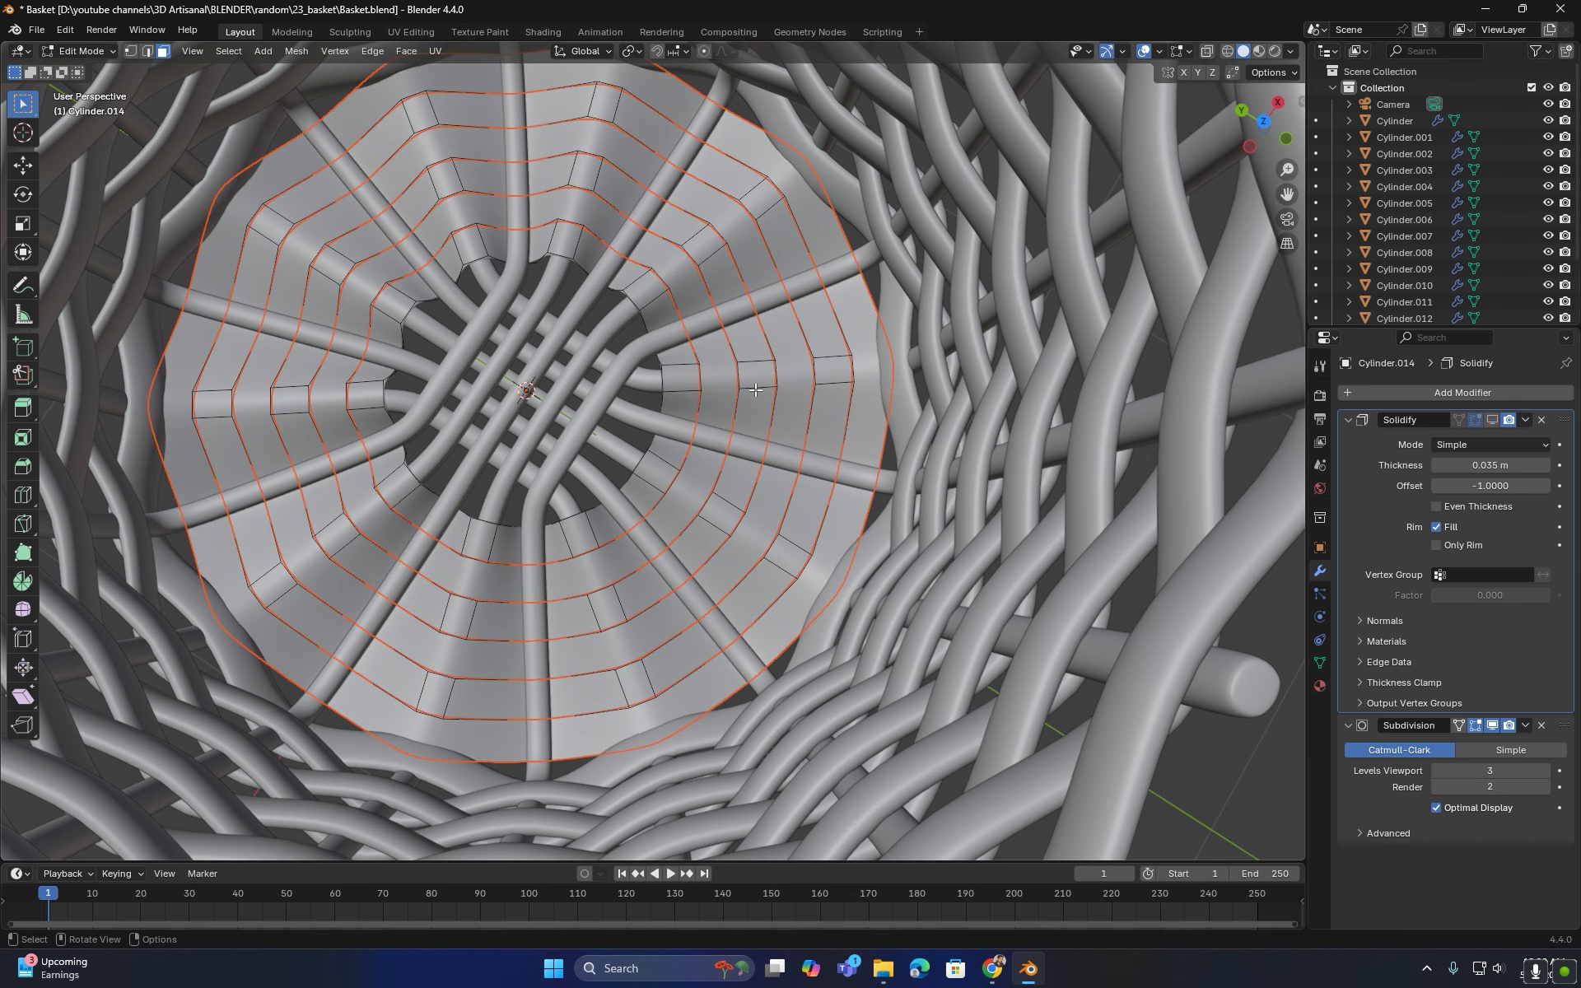
key(Tab)
- Rotate the ring set containing the innermost ring about -17.5° around Z so its waves alternate with the separated rings
click(857, 393)
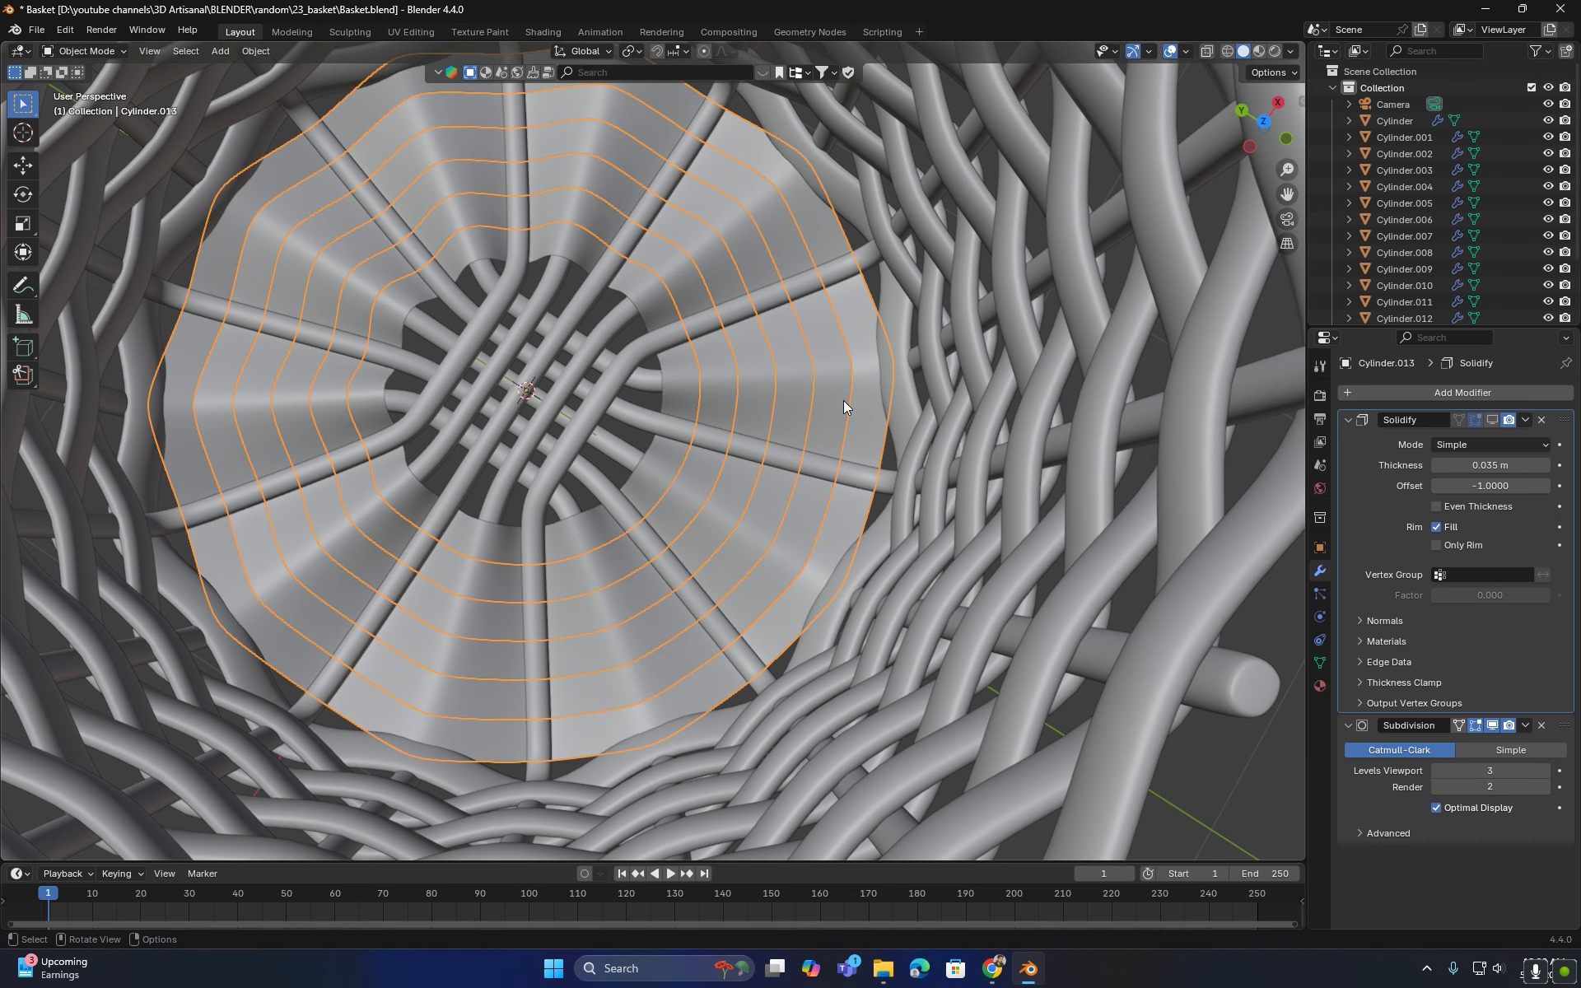
click(837, 399)
middle_drag(838, 398, 792, 366)
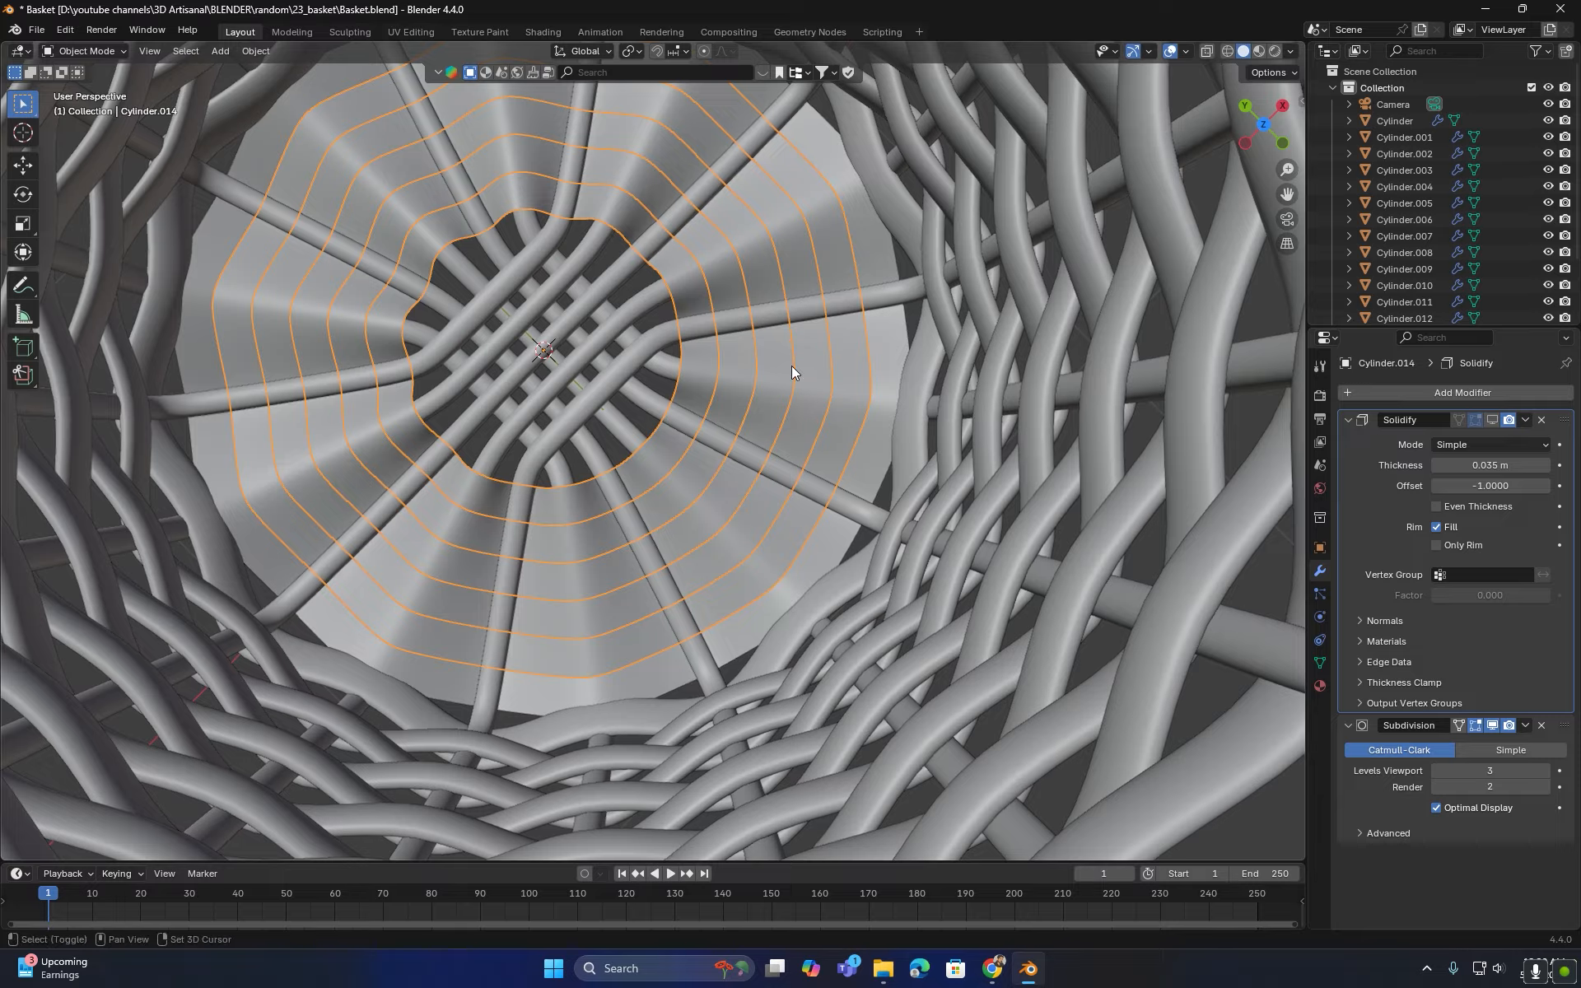
scroll(756, 398, up, 3)
scroll(756, 398, down, 2)
key(r)
key(z)
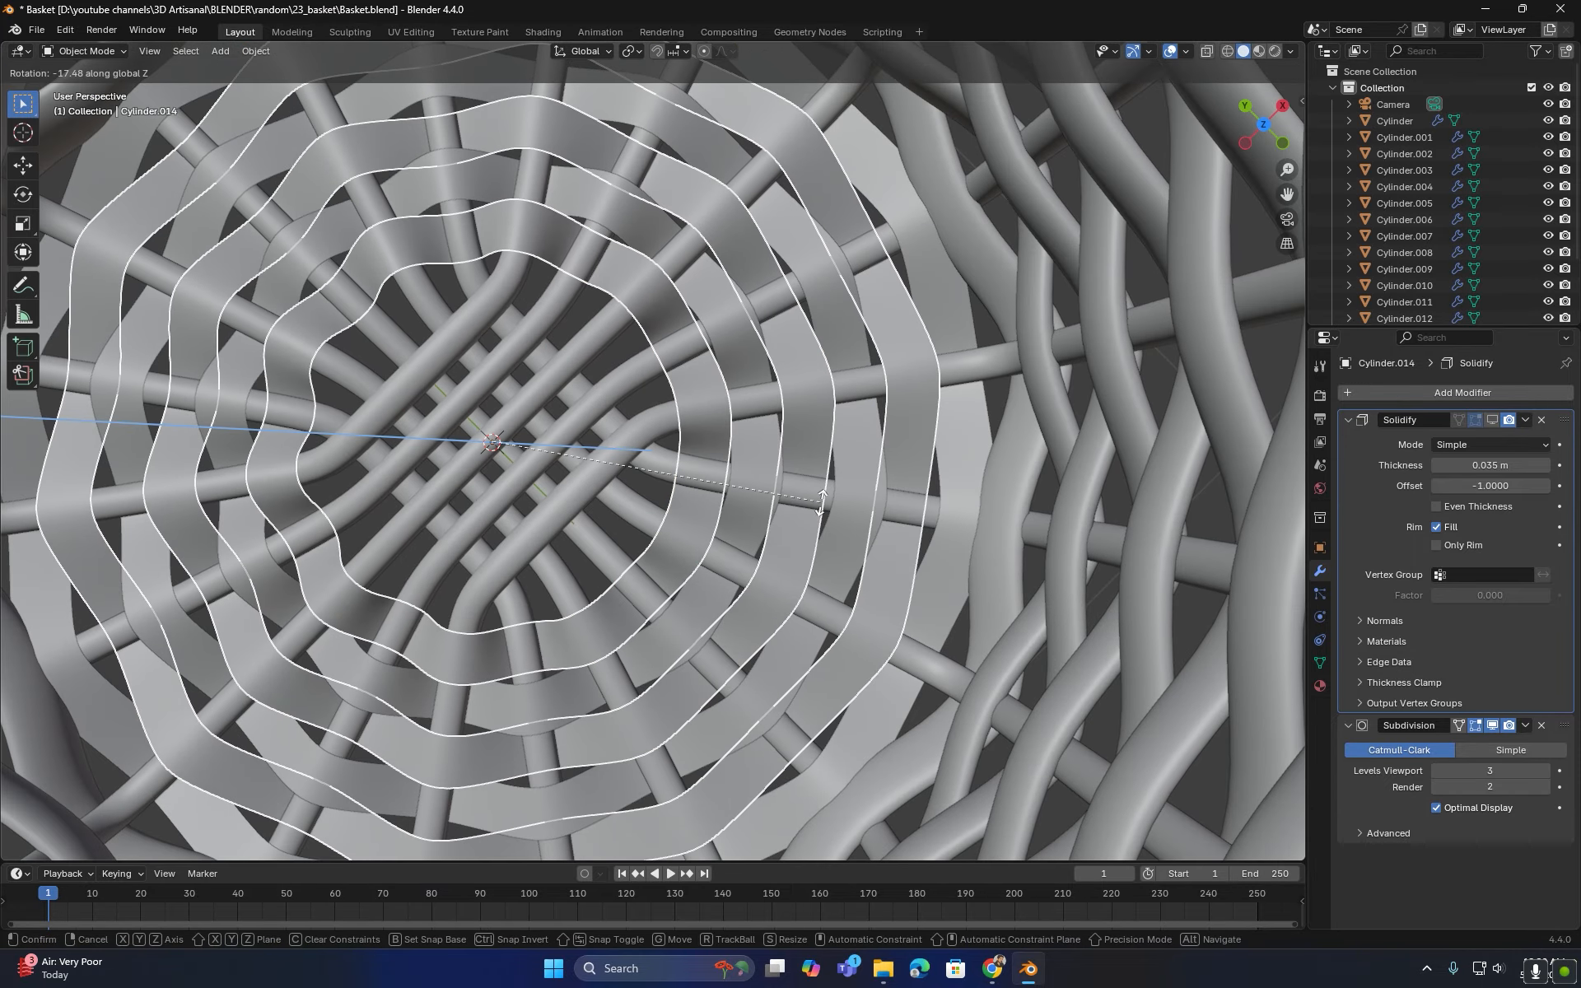
middle_drag(799, 492, 659, 470)
- Turn the Solidify modifier's viewport display back on for both base ring sets and save the file
click(1491, 421)
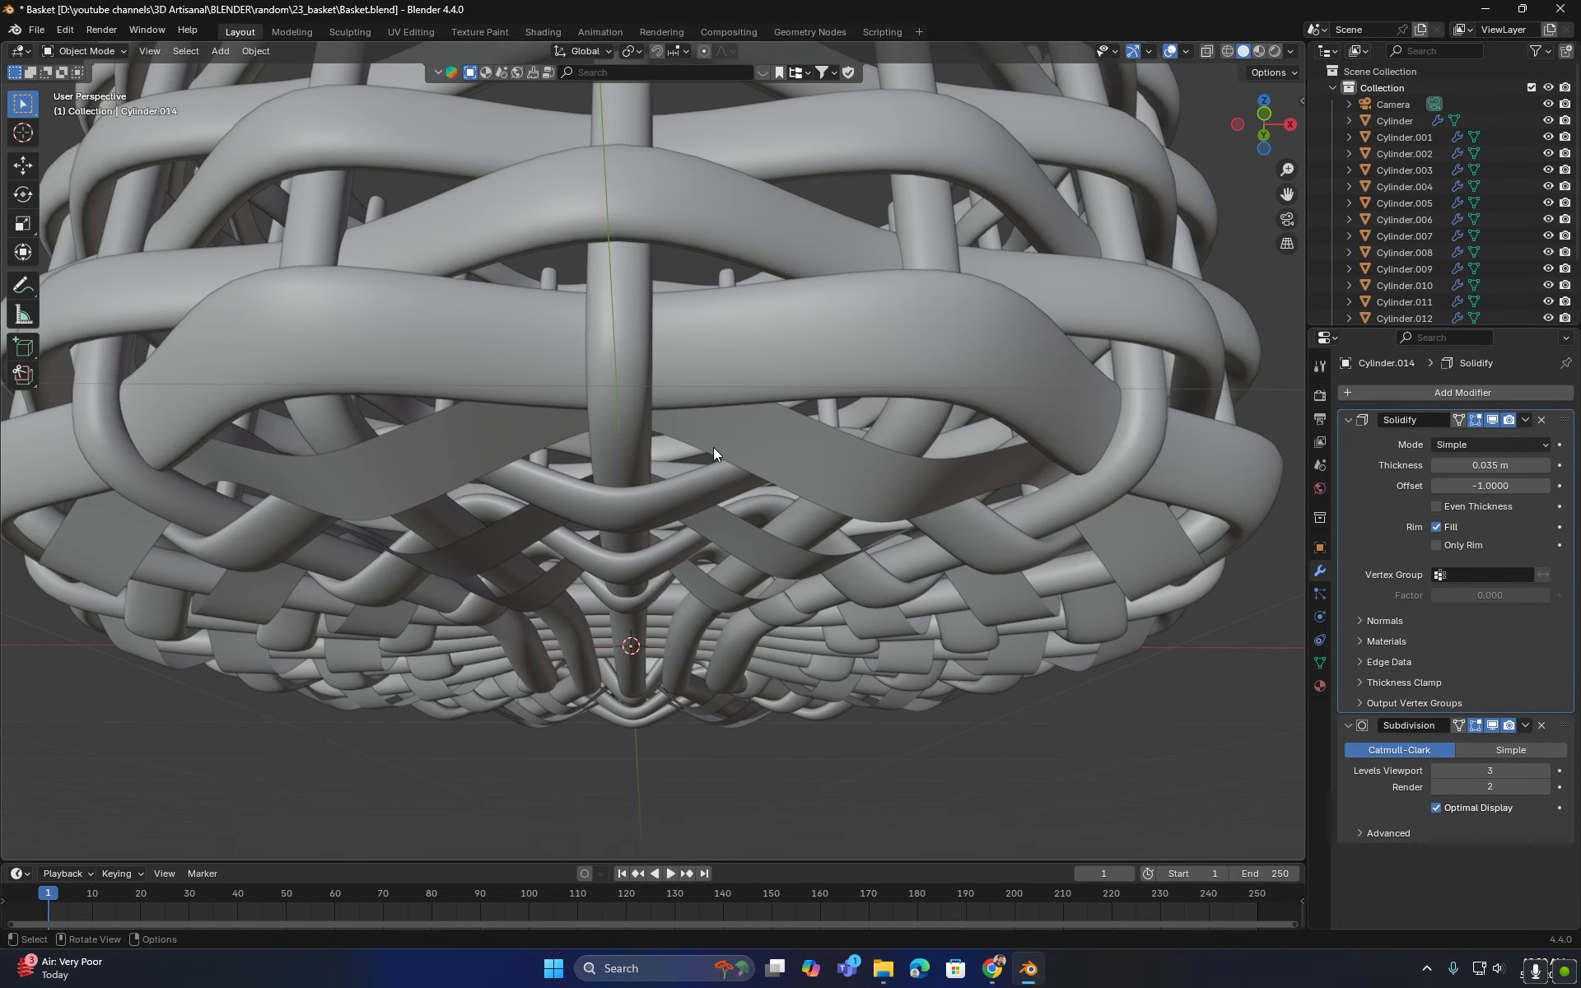
scroll(766, 420, down, 3)
click(764, 427)
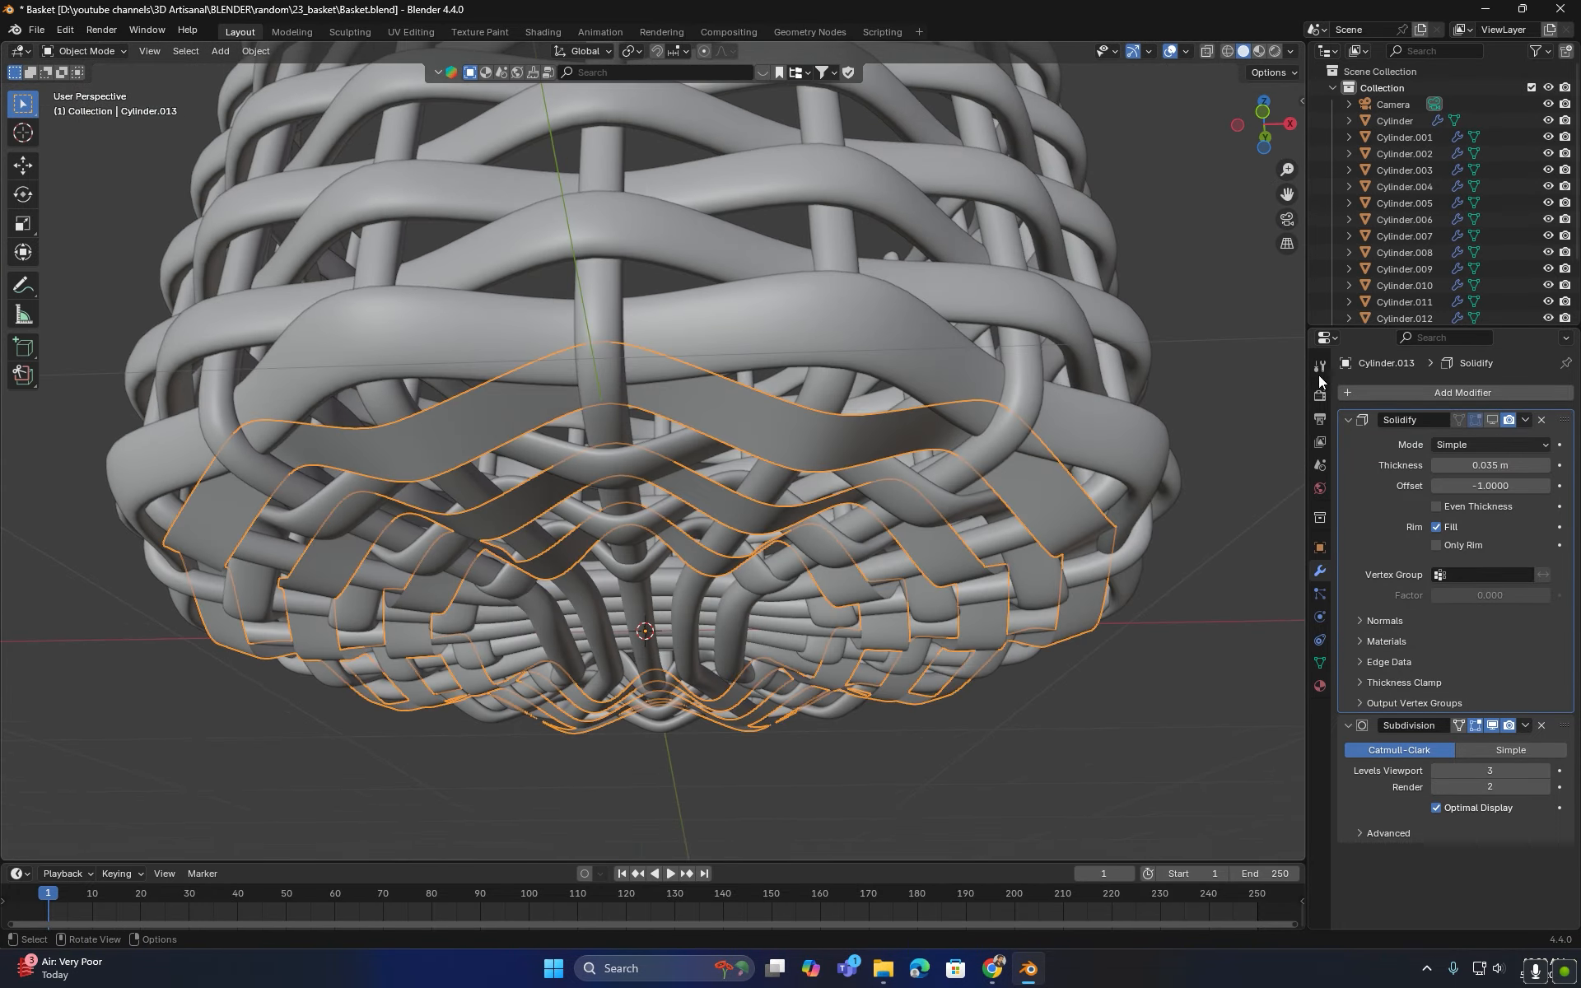
click(1491, 420)
middle_drag(1217, 441, 724, 455)
scroll(745, 462, down, 3)
key(ctrl+s)
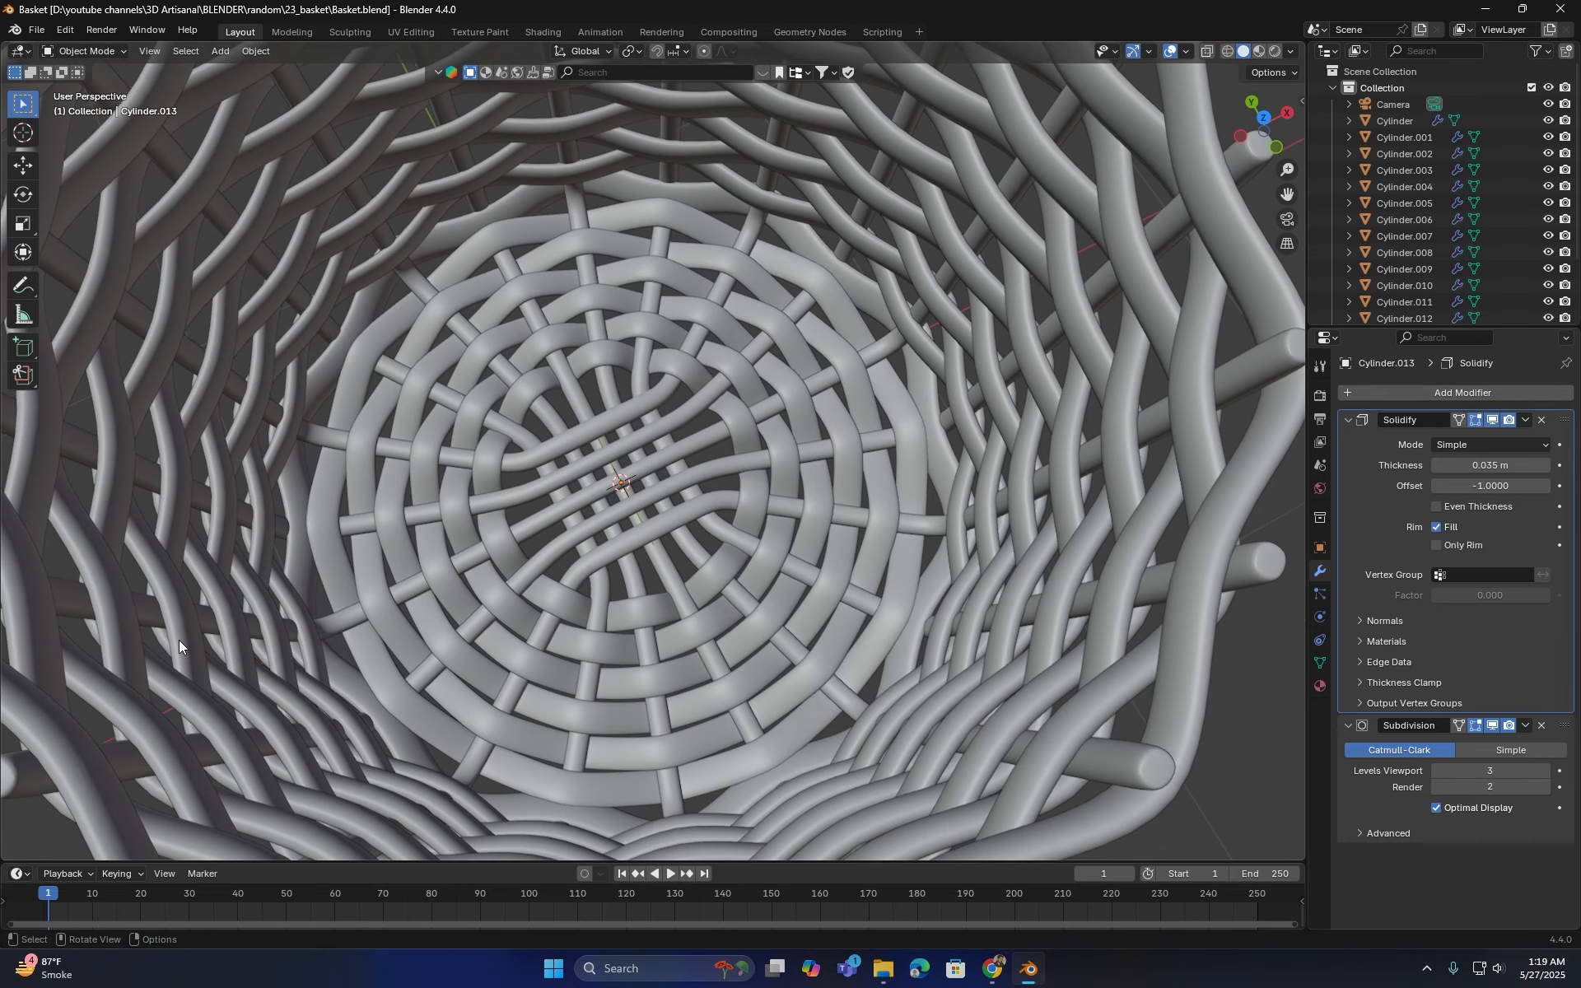
- Select everything in the scene and hide it, leaving an empty viewport
scroll(179, 639, down, 4)
key(shift+z)
middle_drag(434, 618, 419, 582)
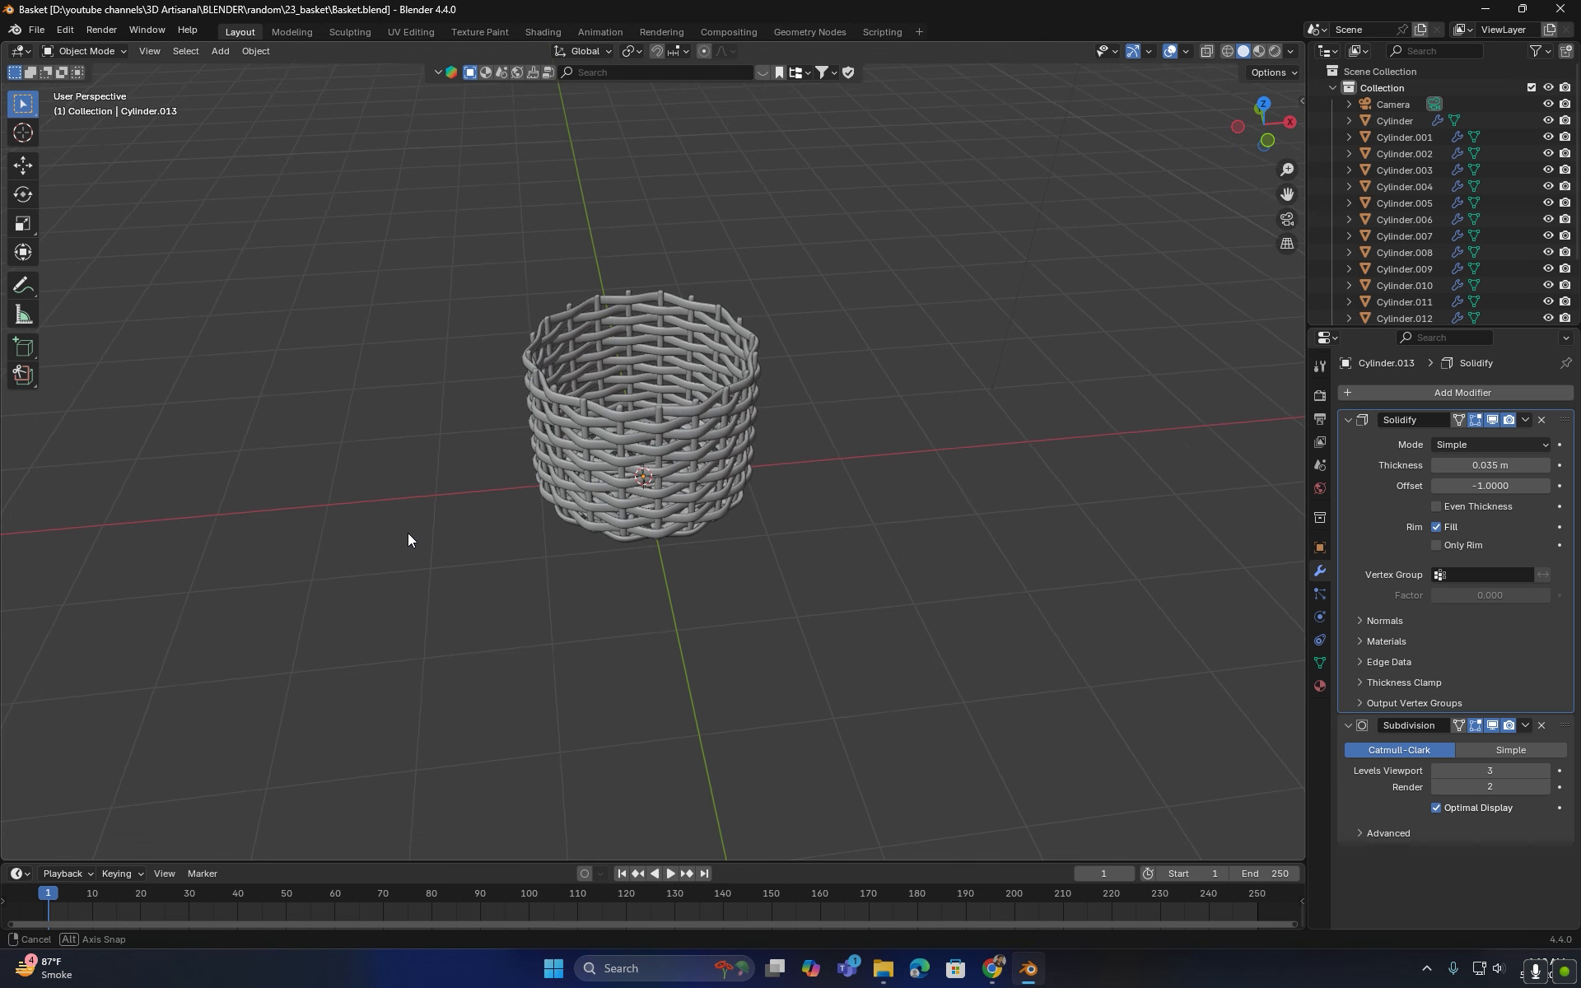
middle_drag(408, 533, 428, 519)
key(a)
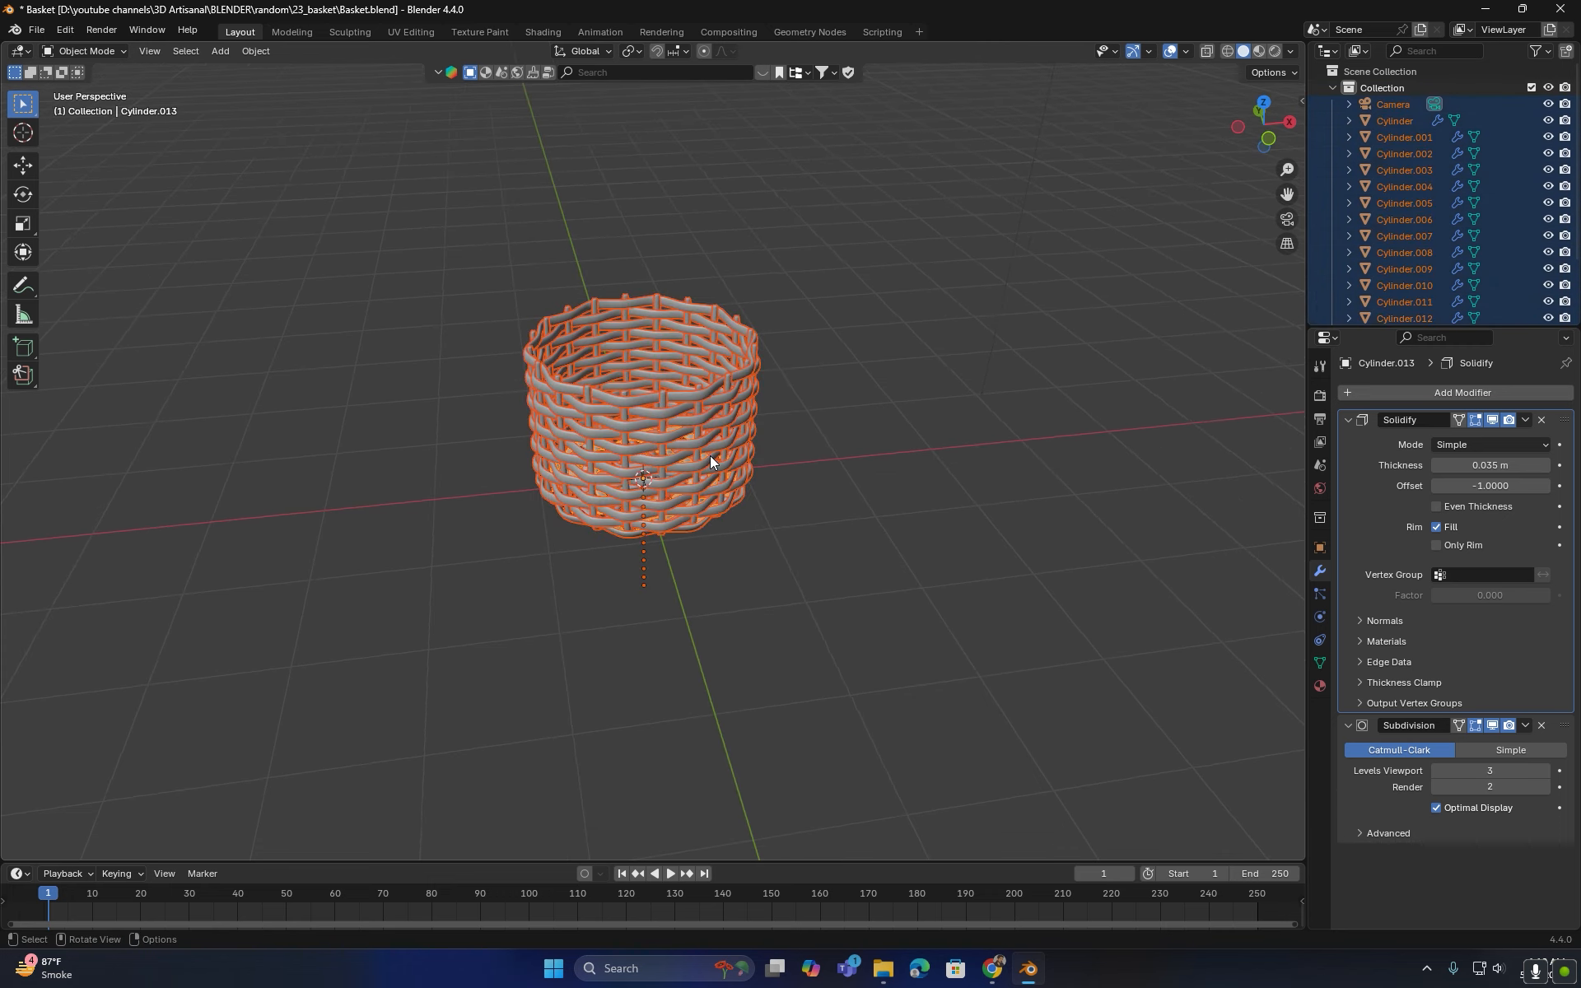
key(h)
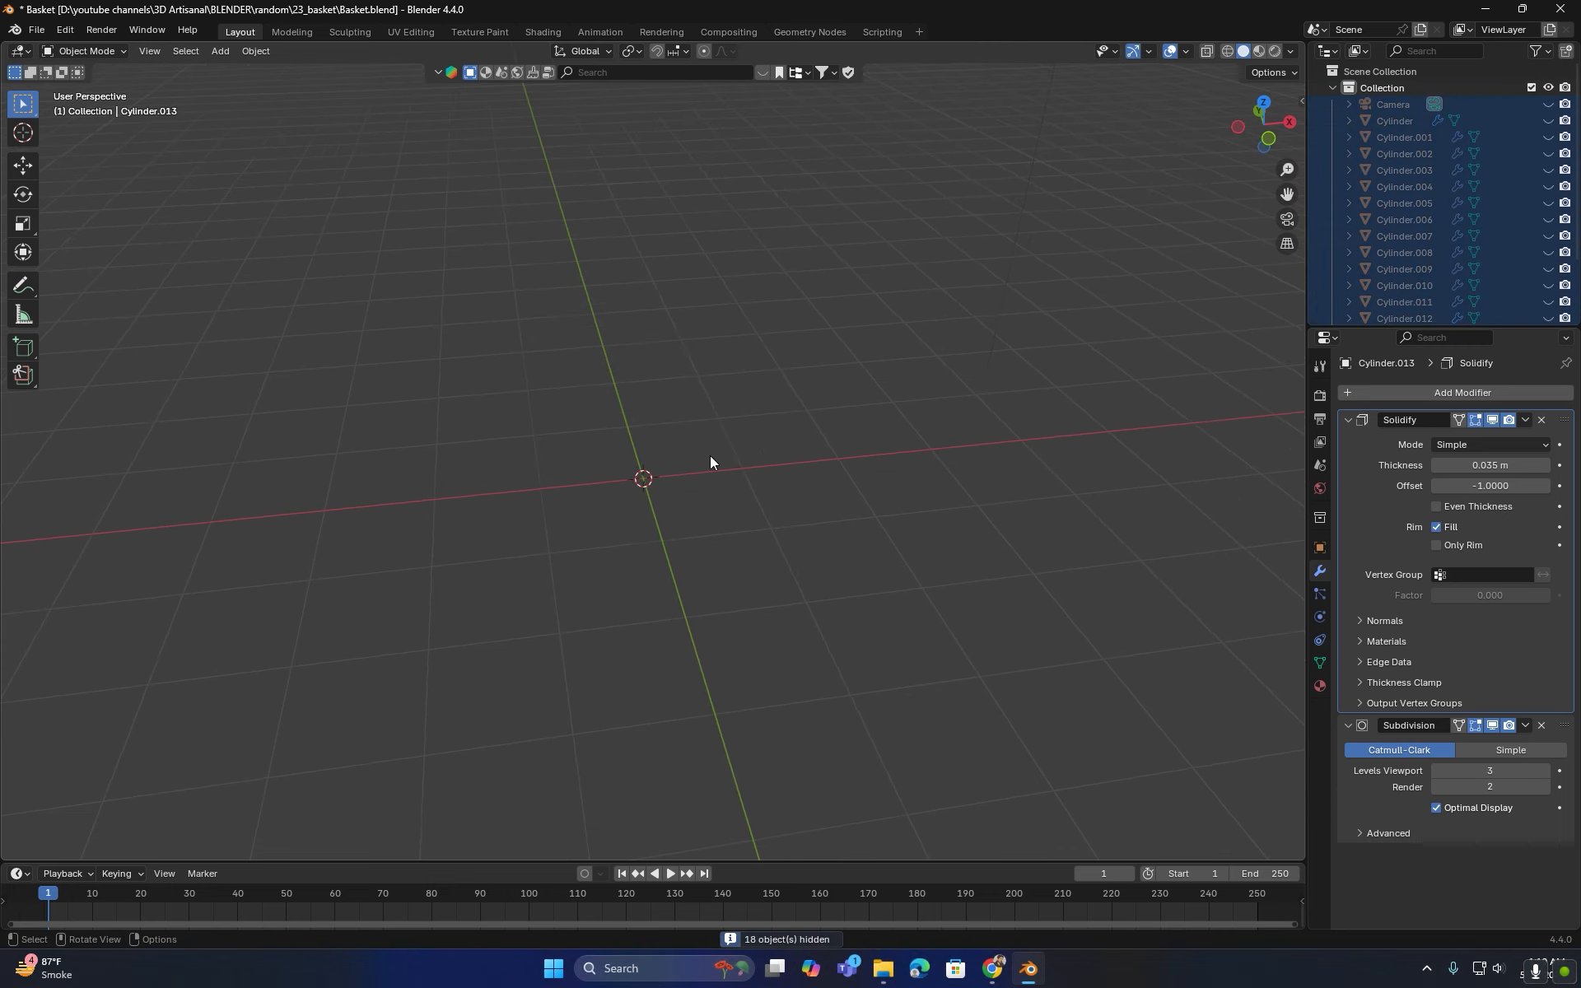
- Add a mesh circle with 20 vertices at the world origin and enter Edit Mode with vertex selection
middle_drag(632, 613, 675, 539)
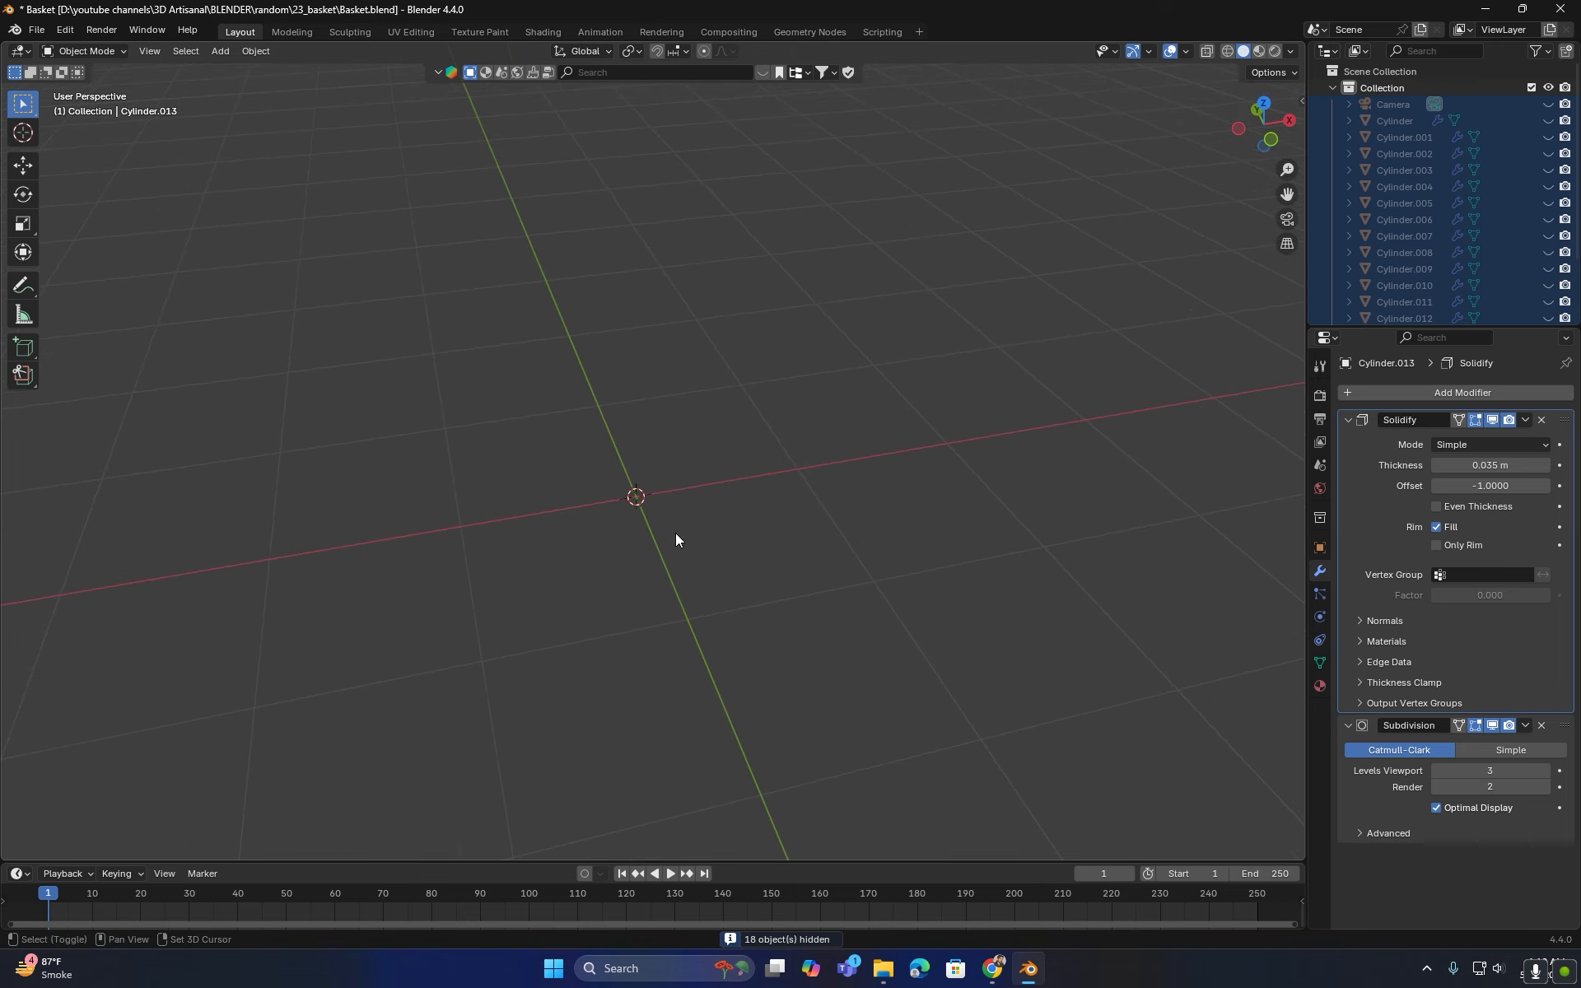
key(shift+a)
mouse_move(665, 516)
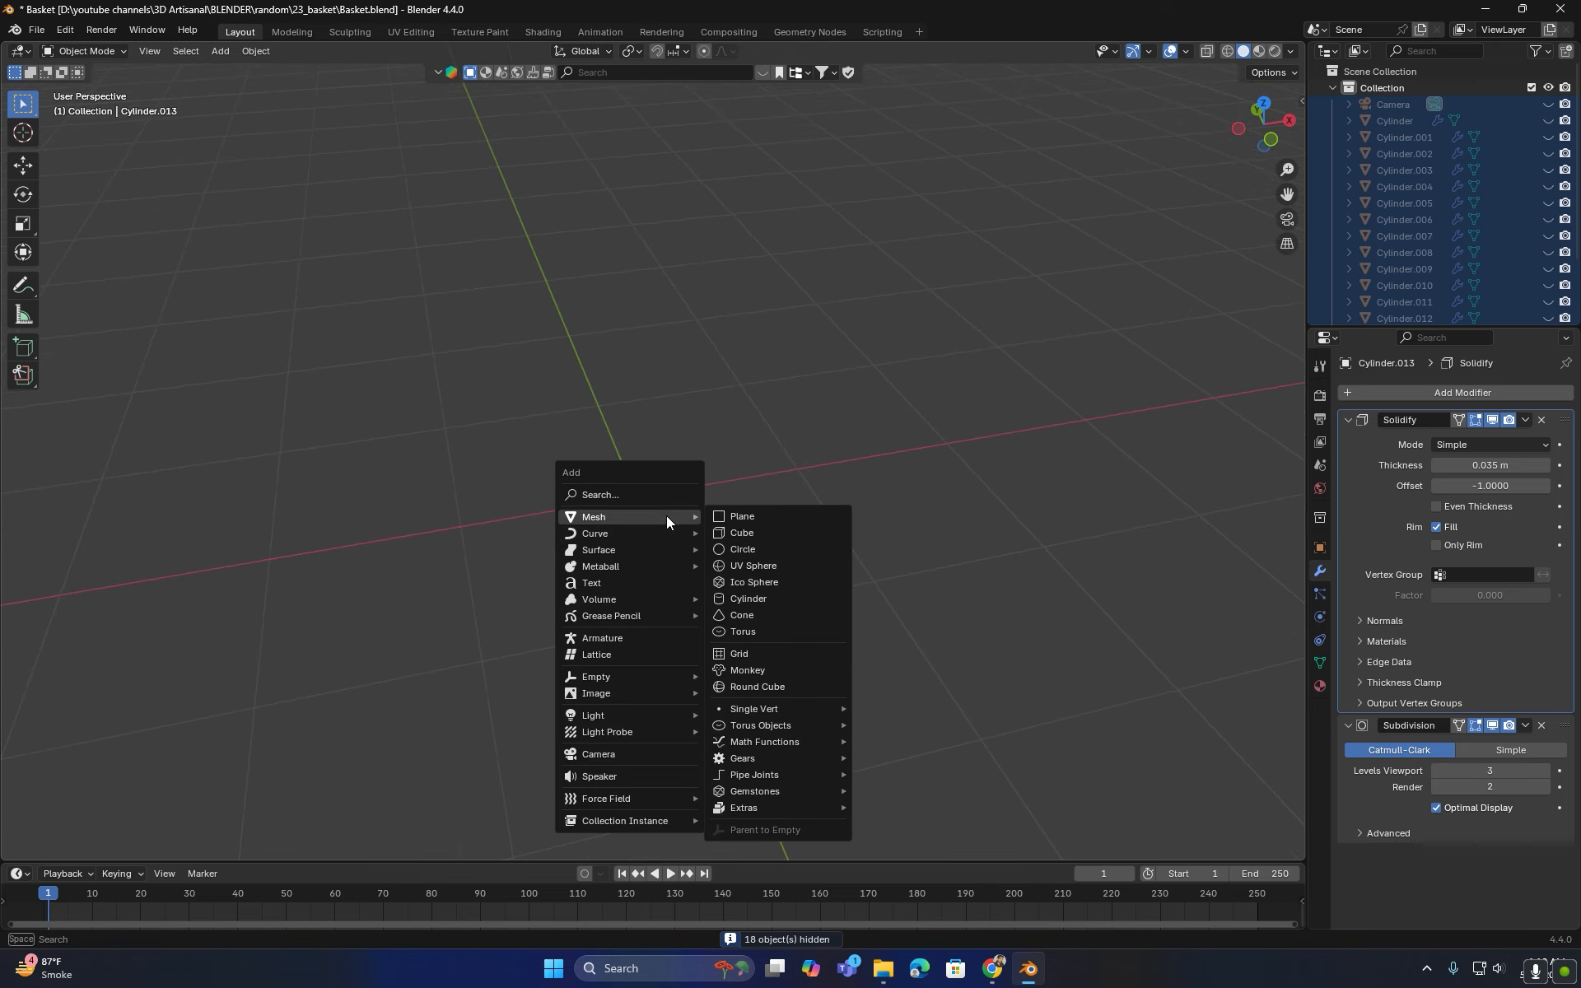
click(762, 552)
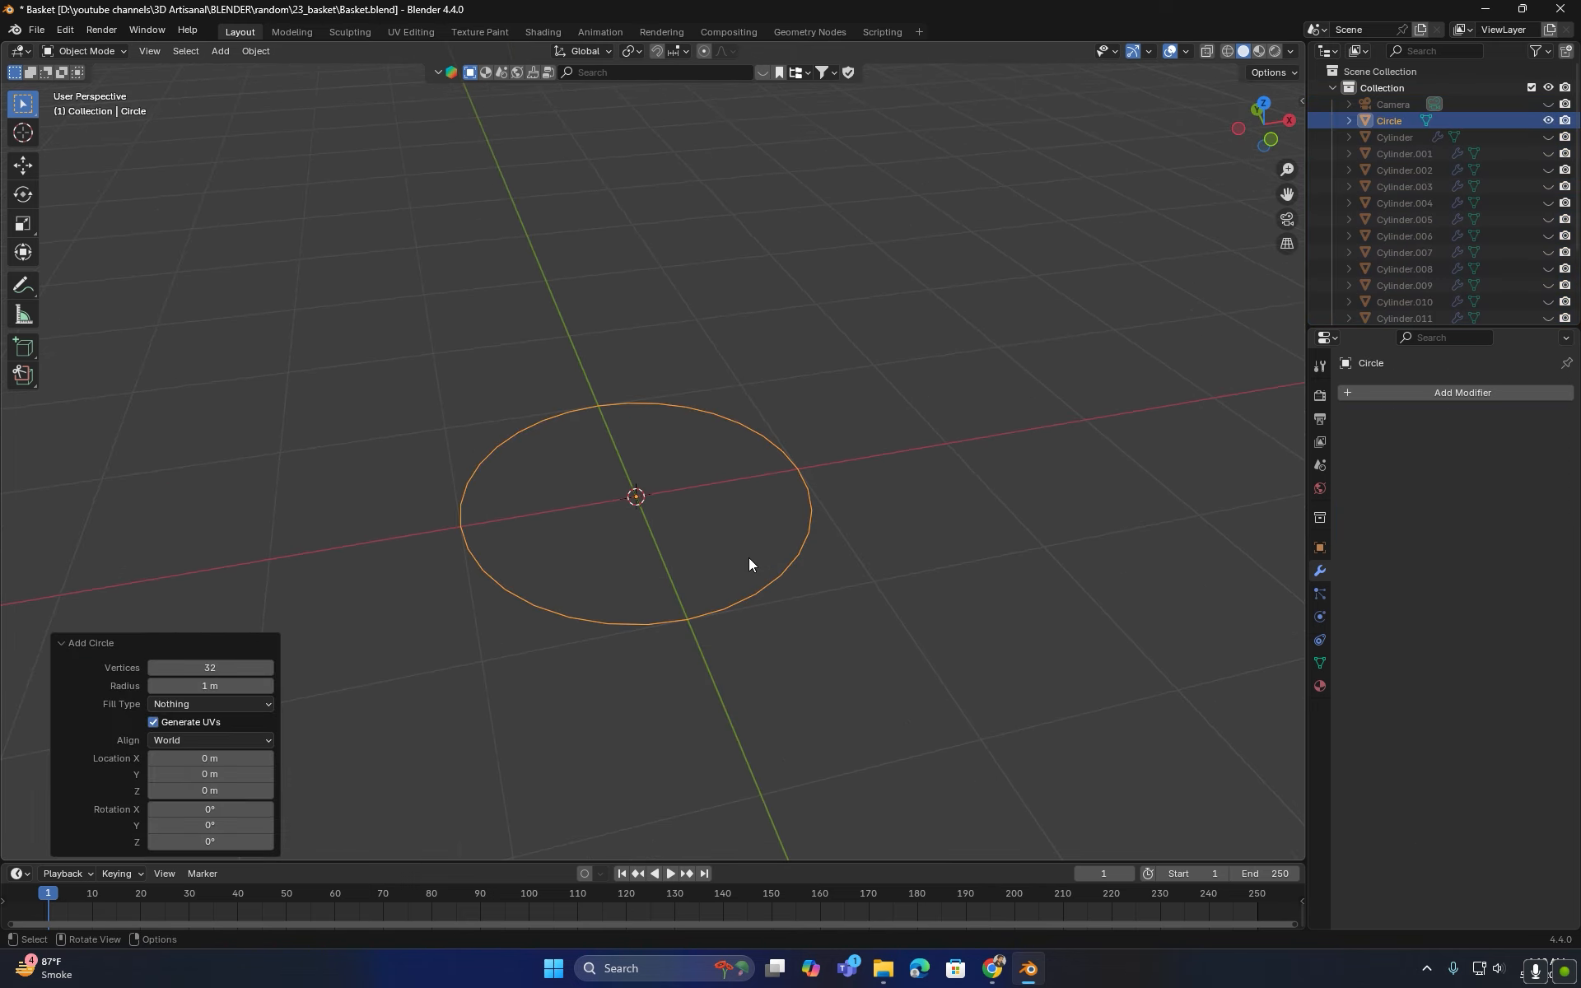
click(221, 666)
text(20)
key(Return)
key(Tab)
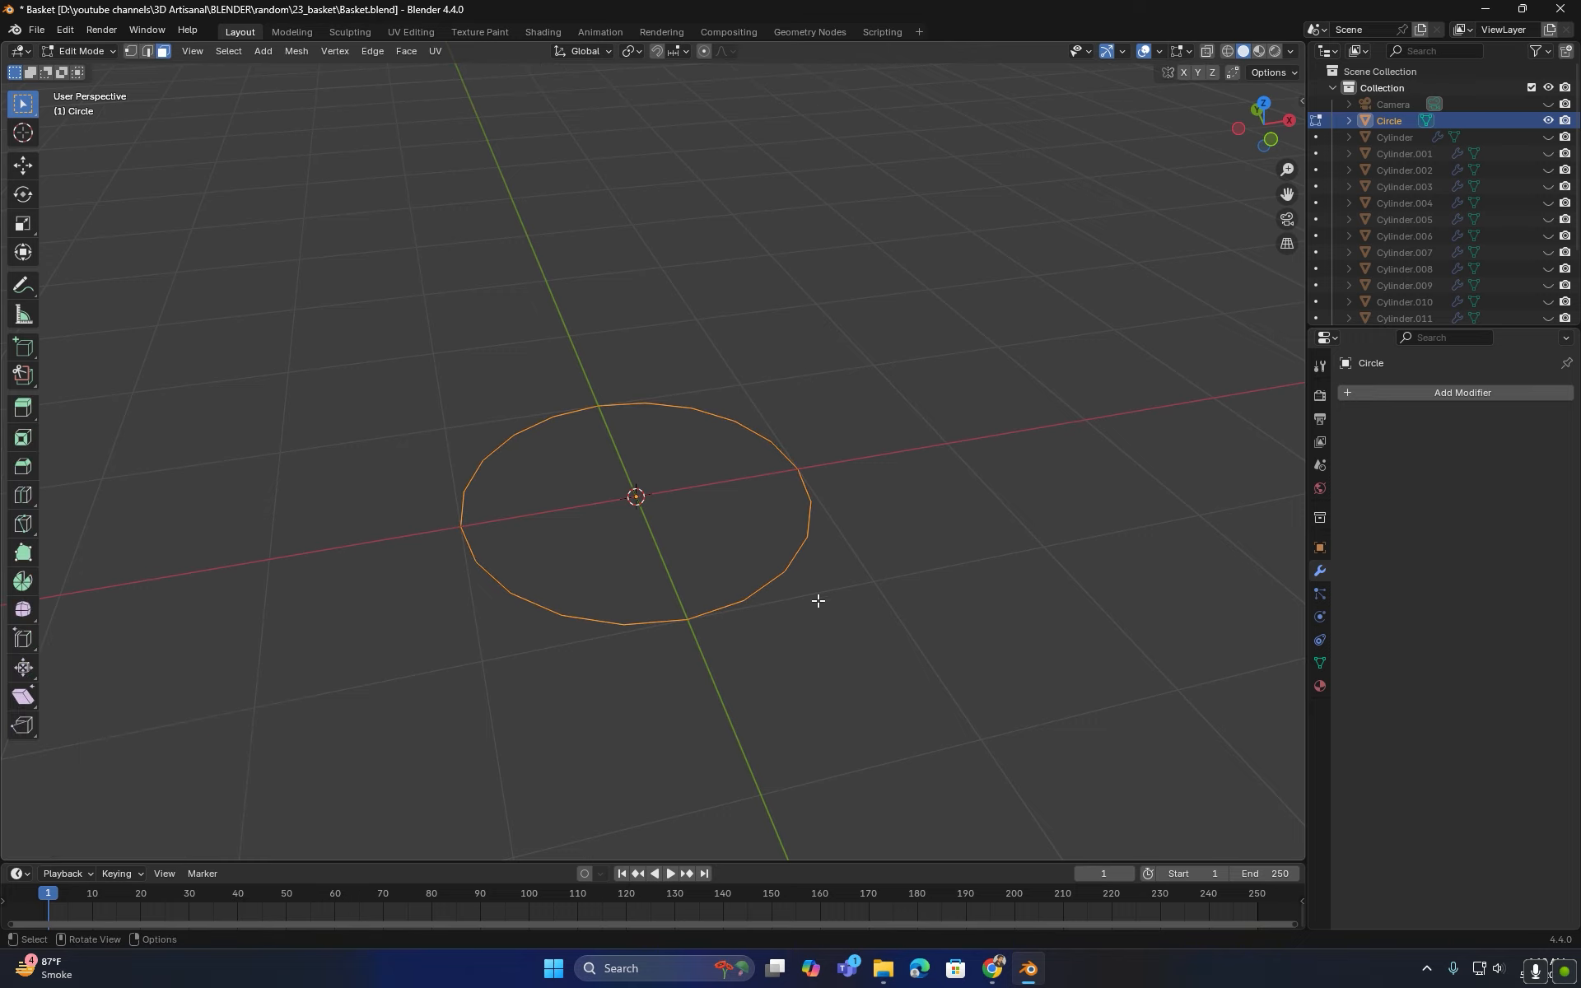
key(1)
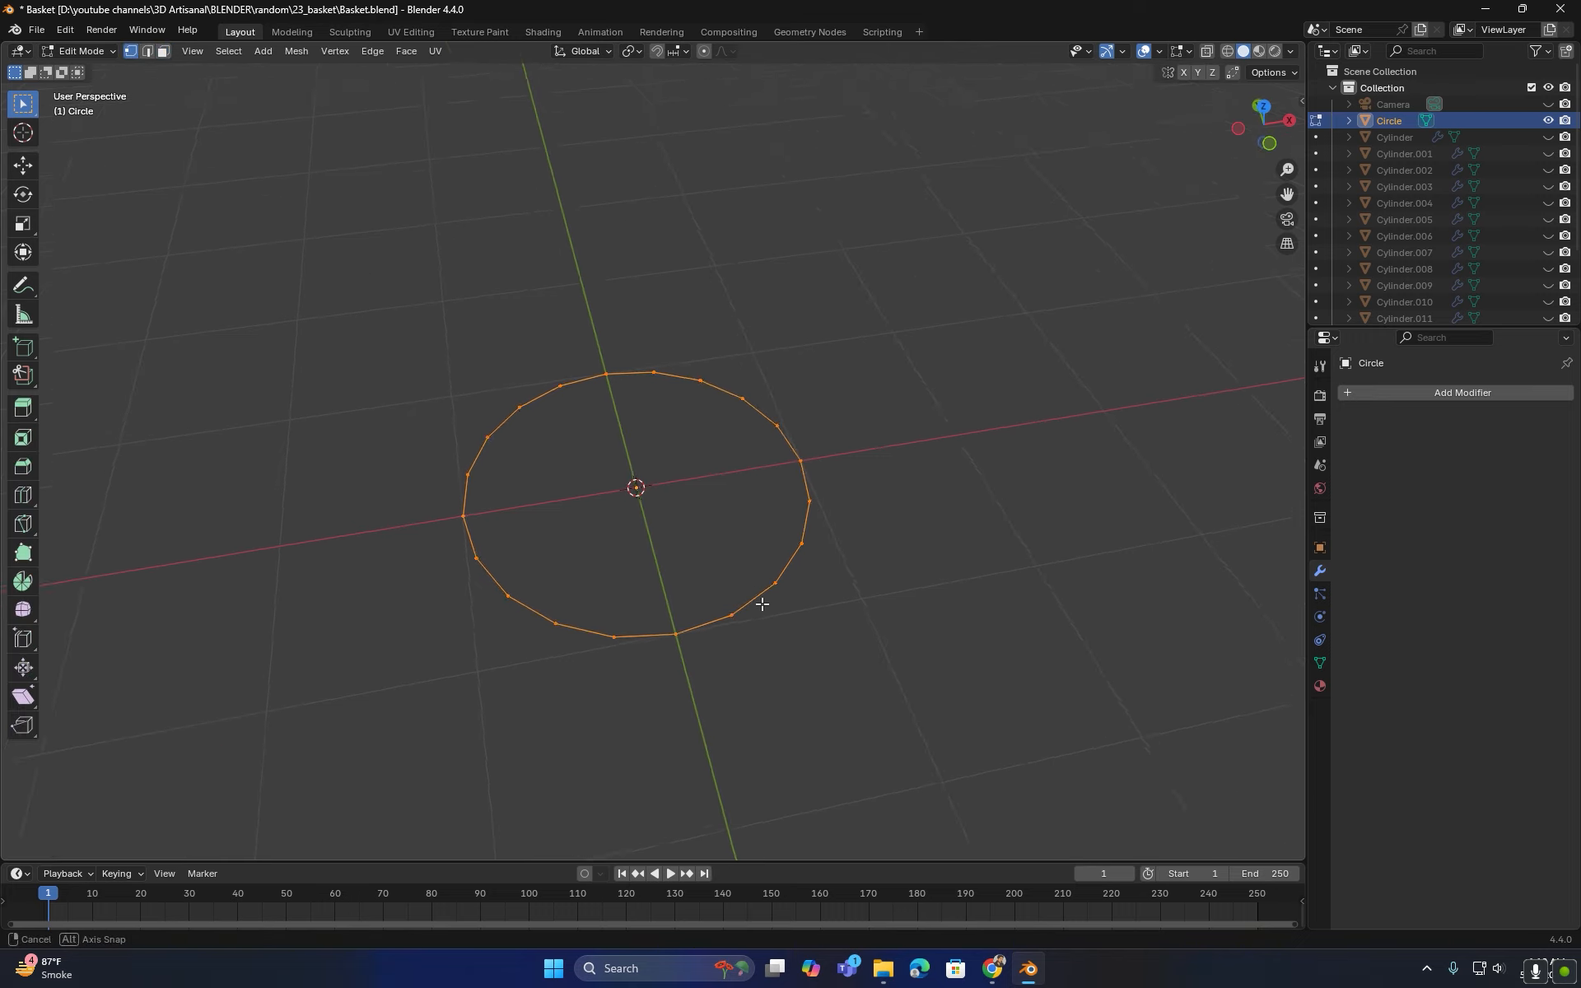
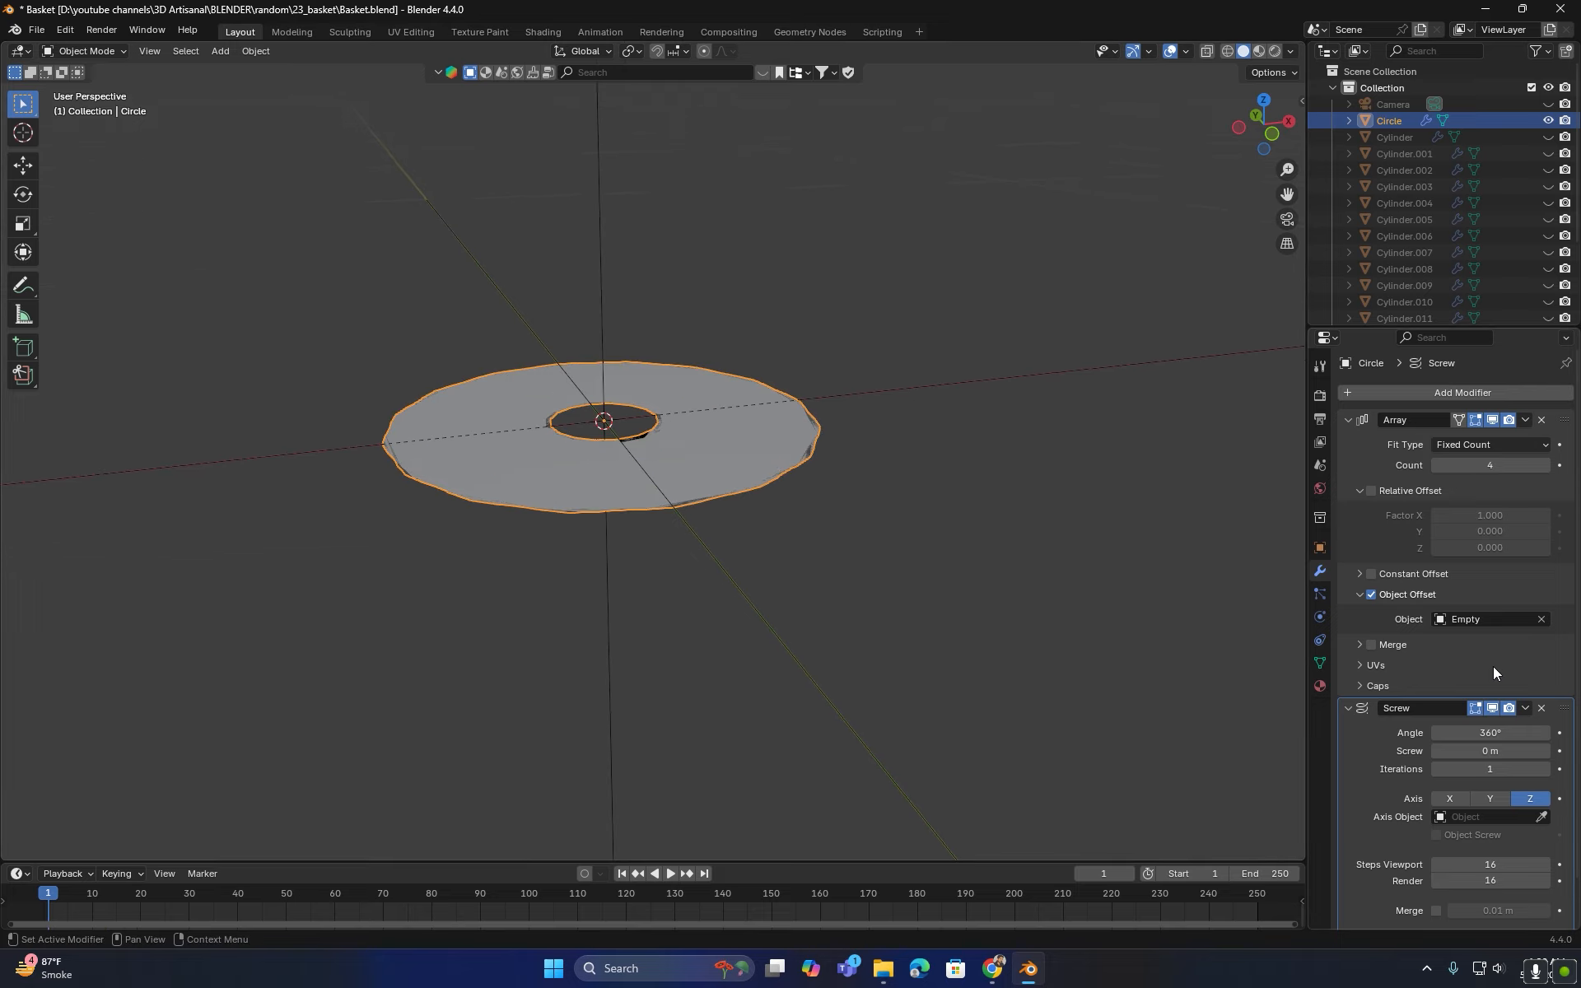
- Set the Screw modifier's screw distance to 0.3 m to pull the four circle profiles into twisted strands
drag(1491, 750, 1510, 750)
scroll(844, 528, down, 5)
shift+middle_drag(845, 529, 811, 589)
middle_drag(790, 568, 702, 505)
scroll(672, 541, up, 4)
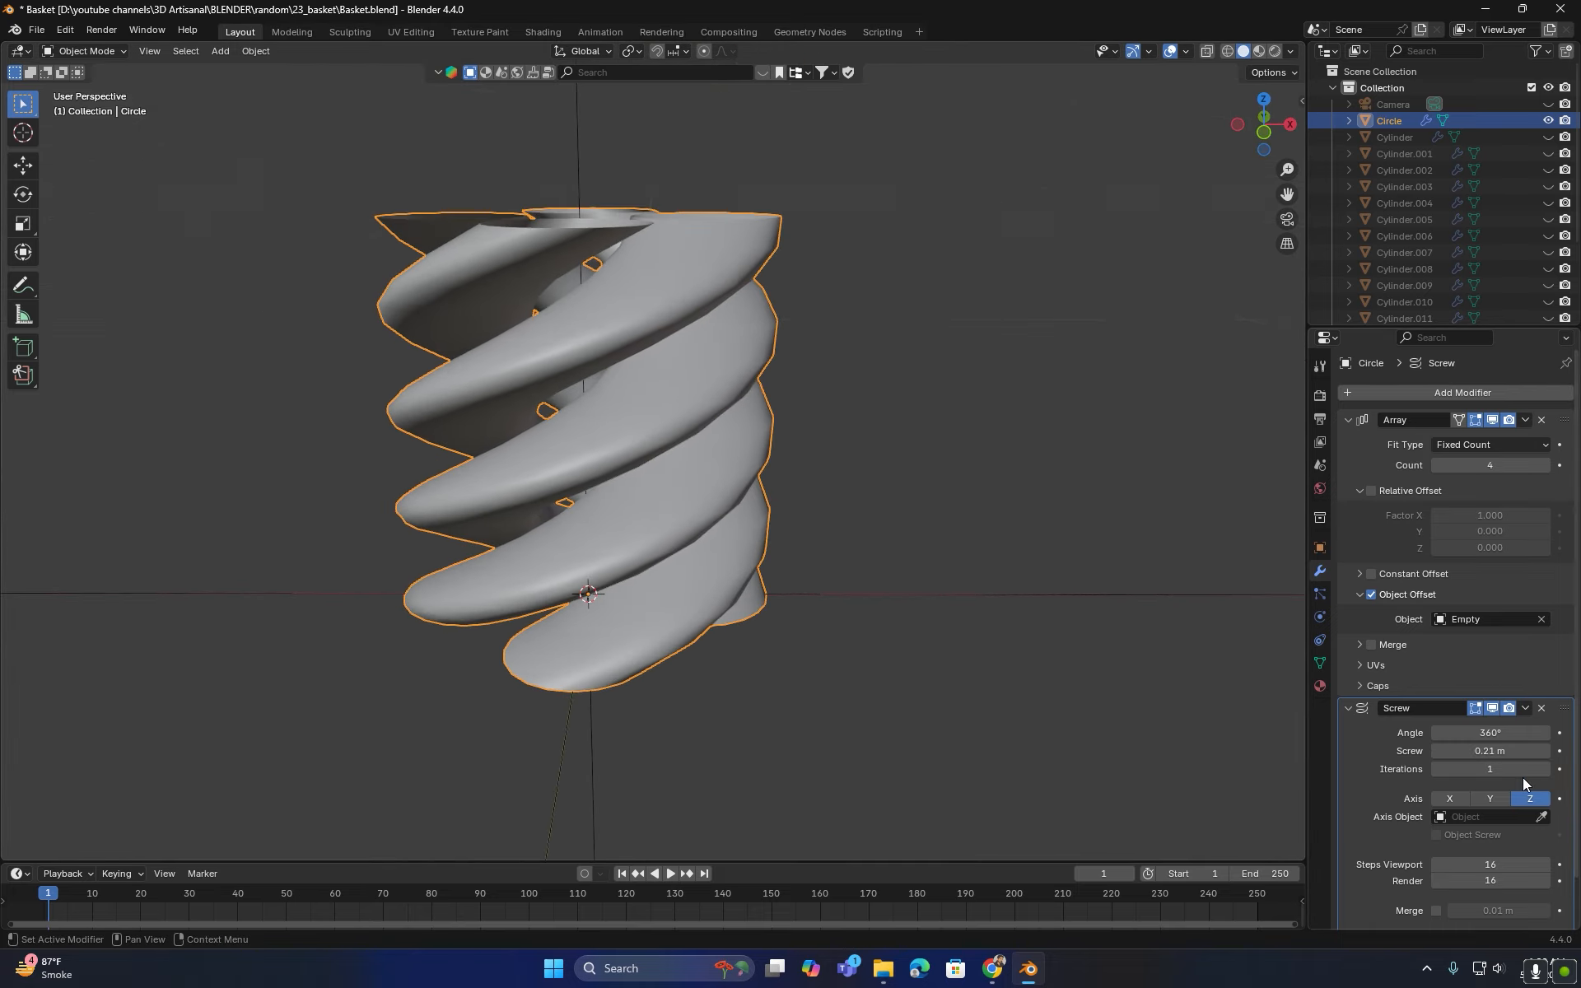
drag(1491, 750, 1506, 750)
scroll(785, 530, down, 4)
middle_drag(786, 530, 840, 531)
click(1501, 750)
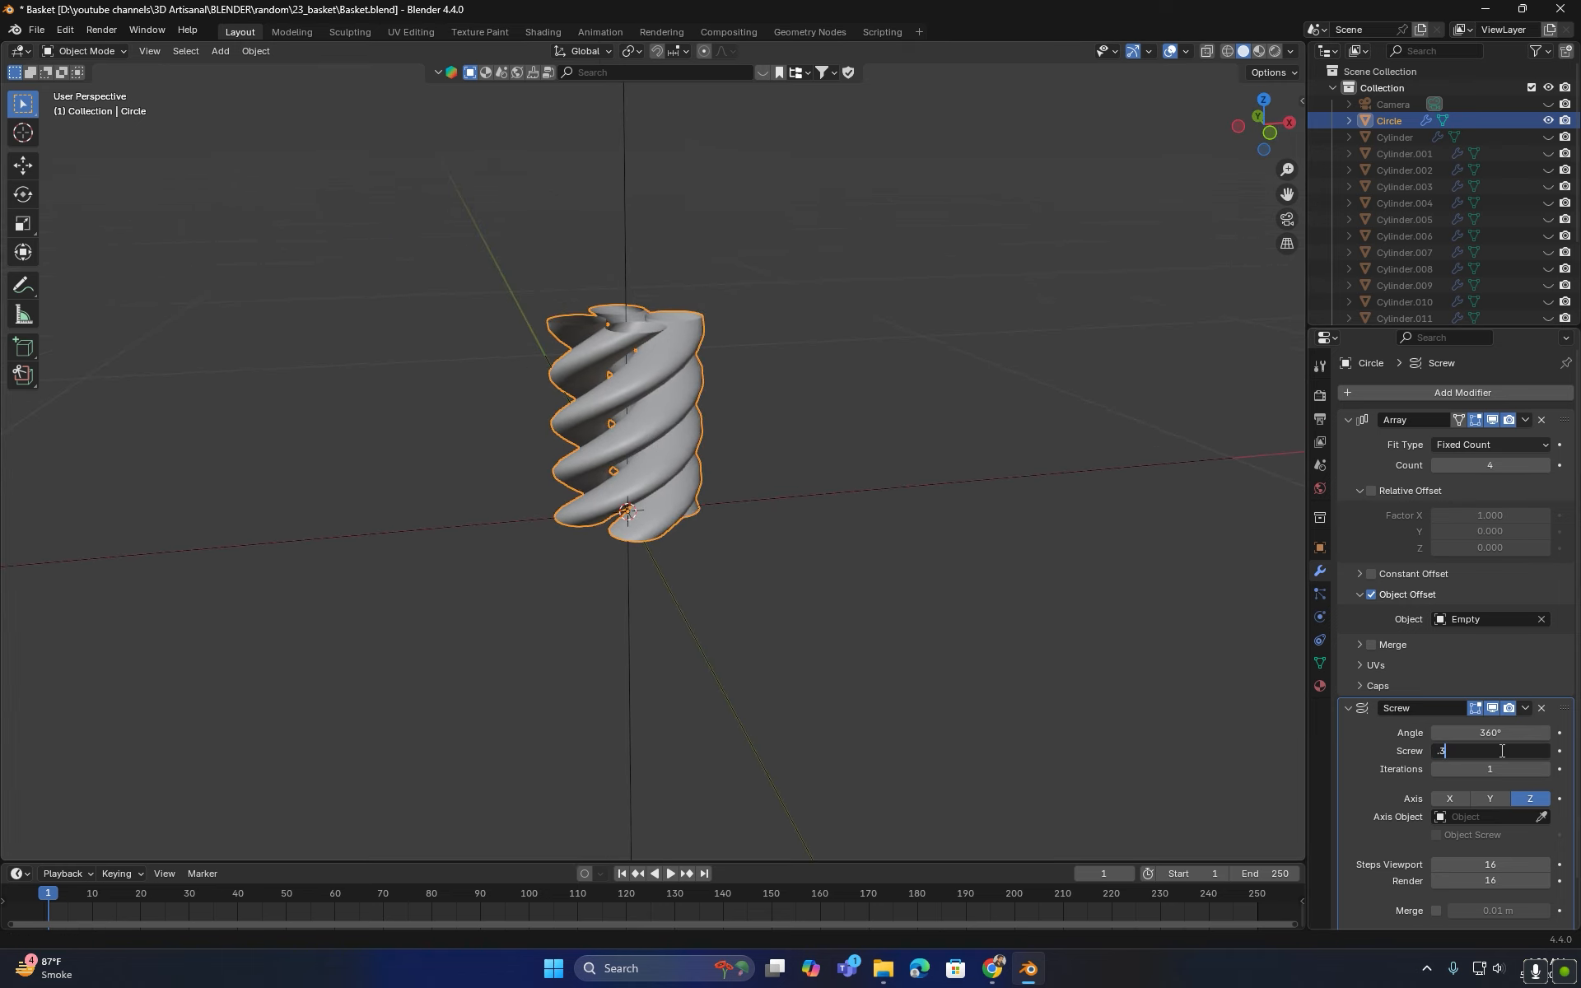
key(Return)
scroll(703, 545, up, 2)
- In Edit Mode, rotate the circle profile -45° around the global X axis so the strands become round
key(Tab)
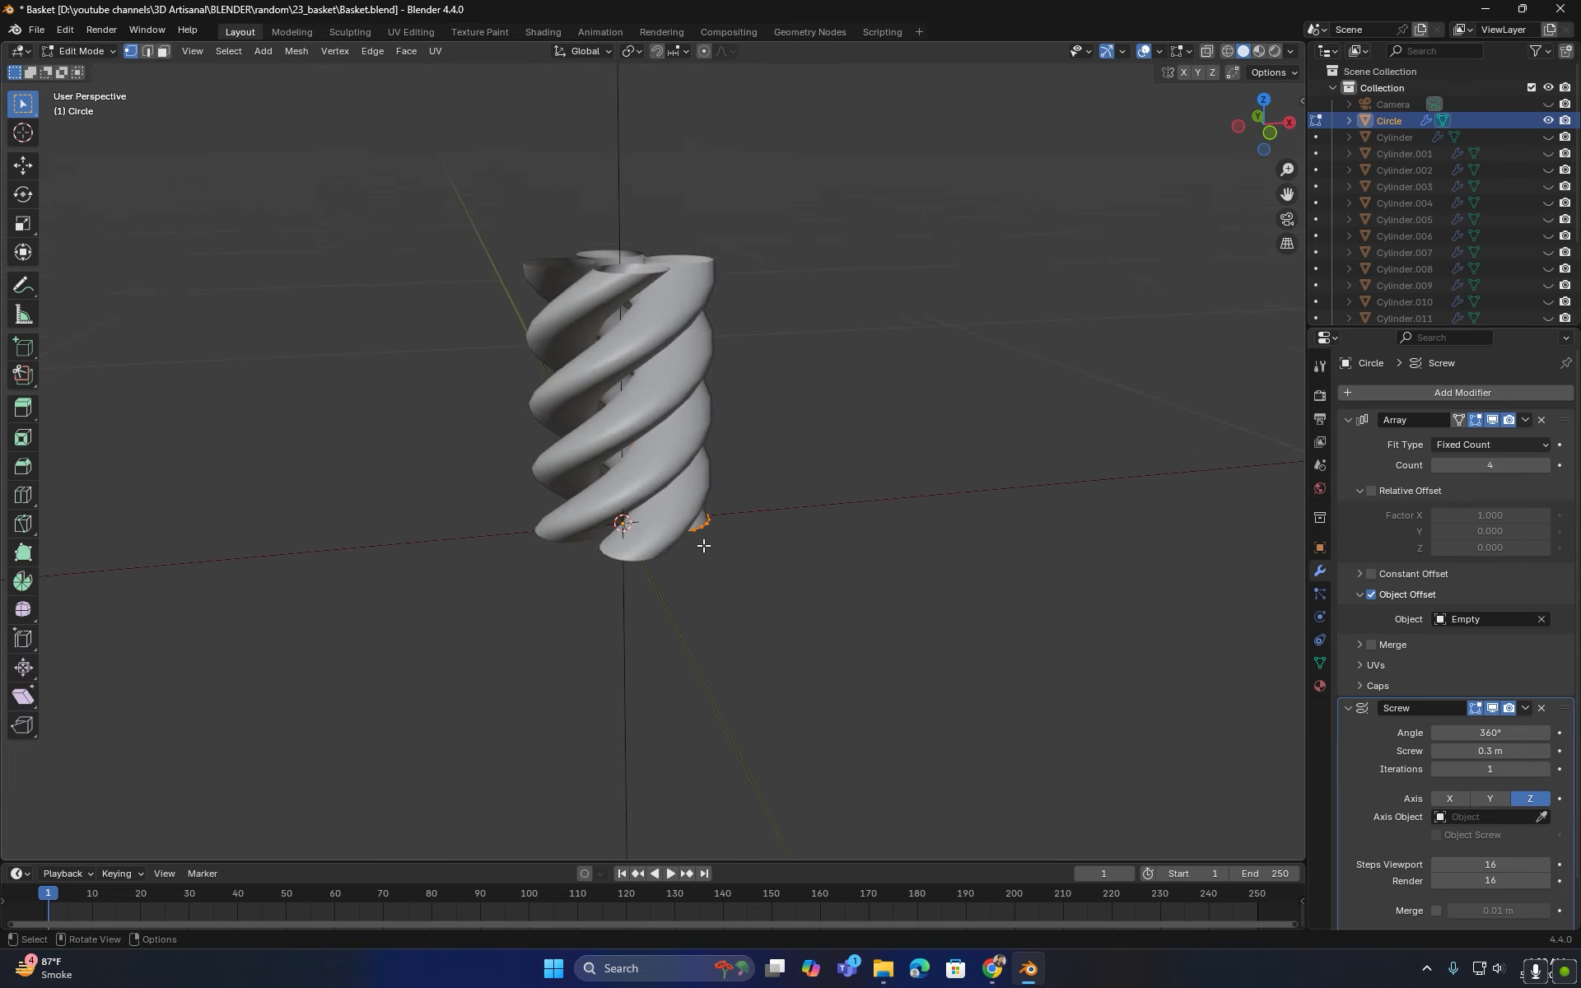
scroll(703, 545, up, 4)
middle_drag(576, 494, 592, 482)
text(rx45)
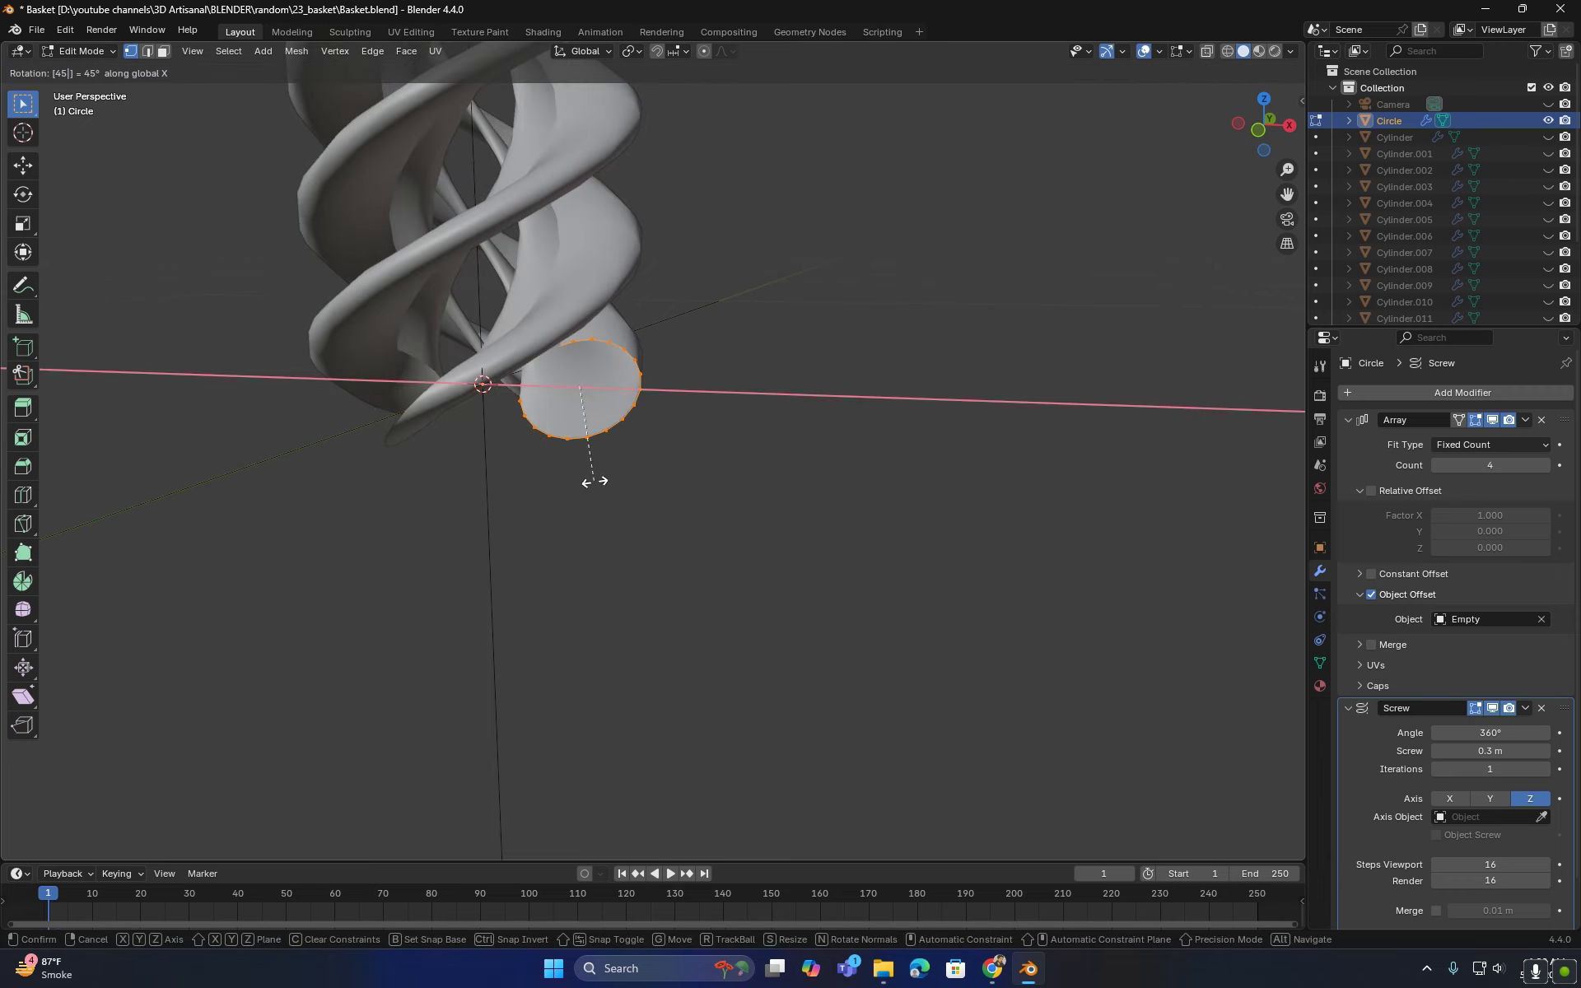
key(Return)
scroll(609, 471, down, 4)
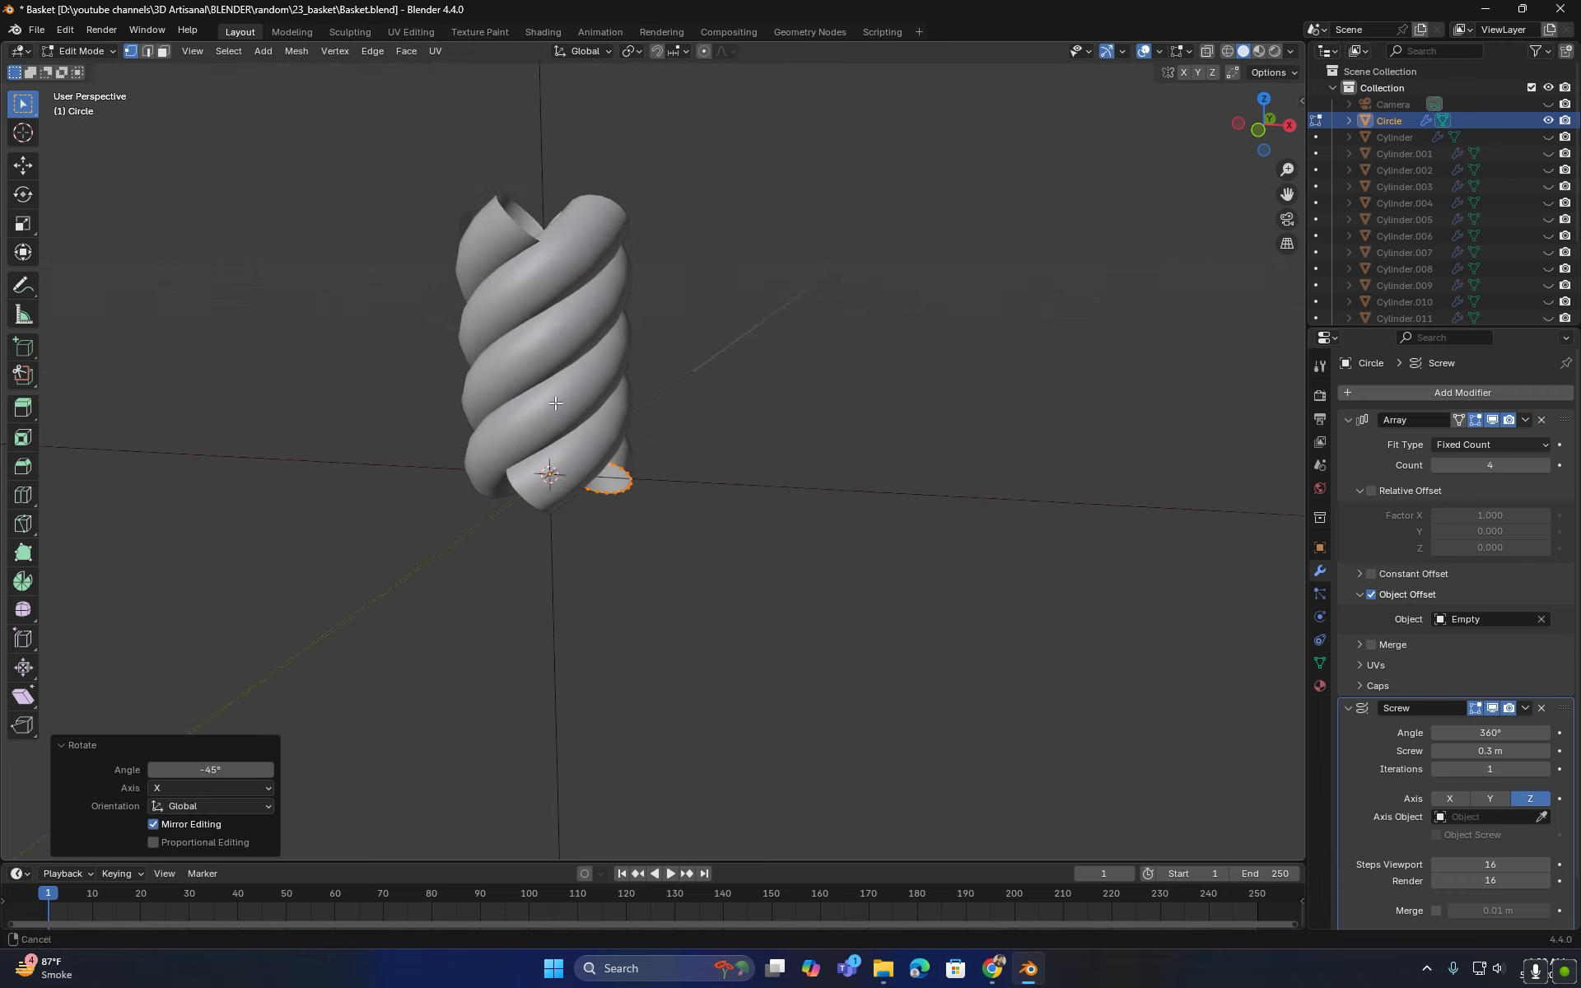
- Try moving the circle profile about 0.055 m outward along the X axis
middle_drag(609, 472, 670, 491)
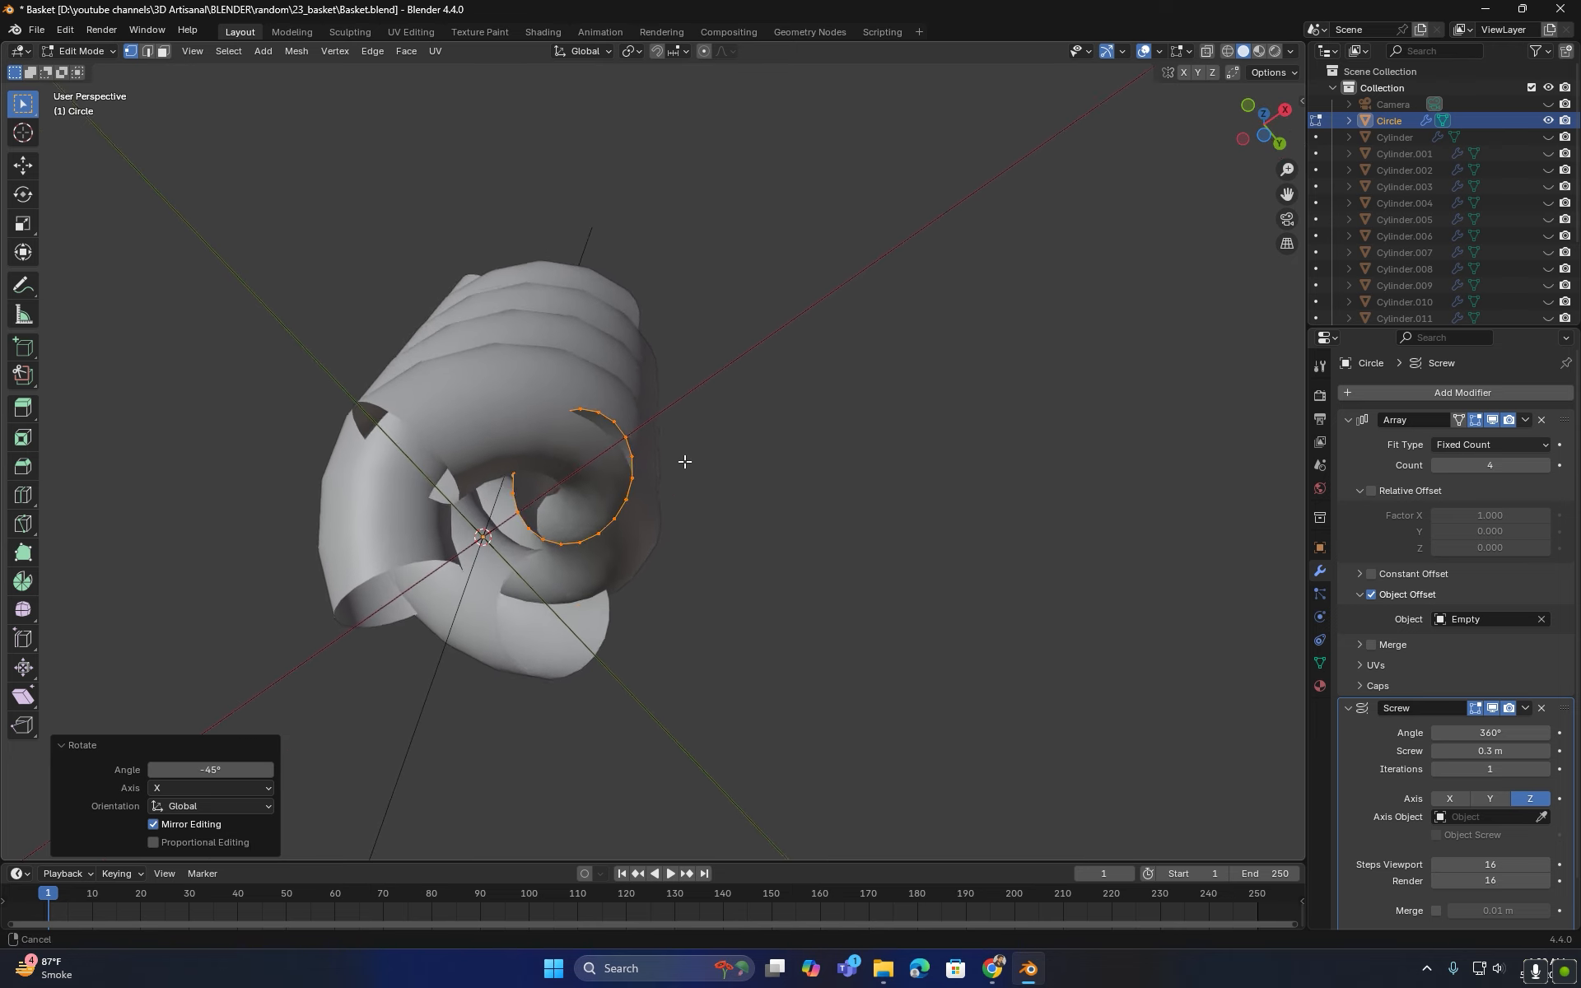
scroll(647, 467, up, 6)
key(g)
key(x)
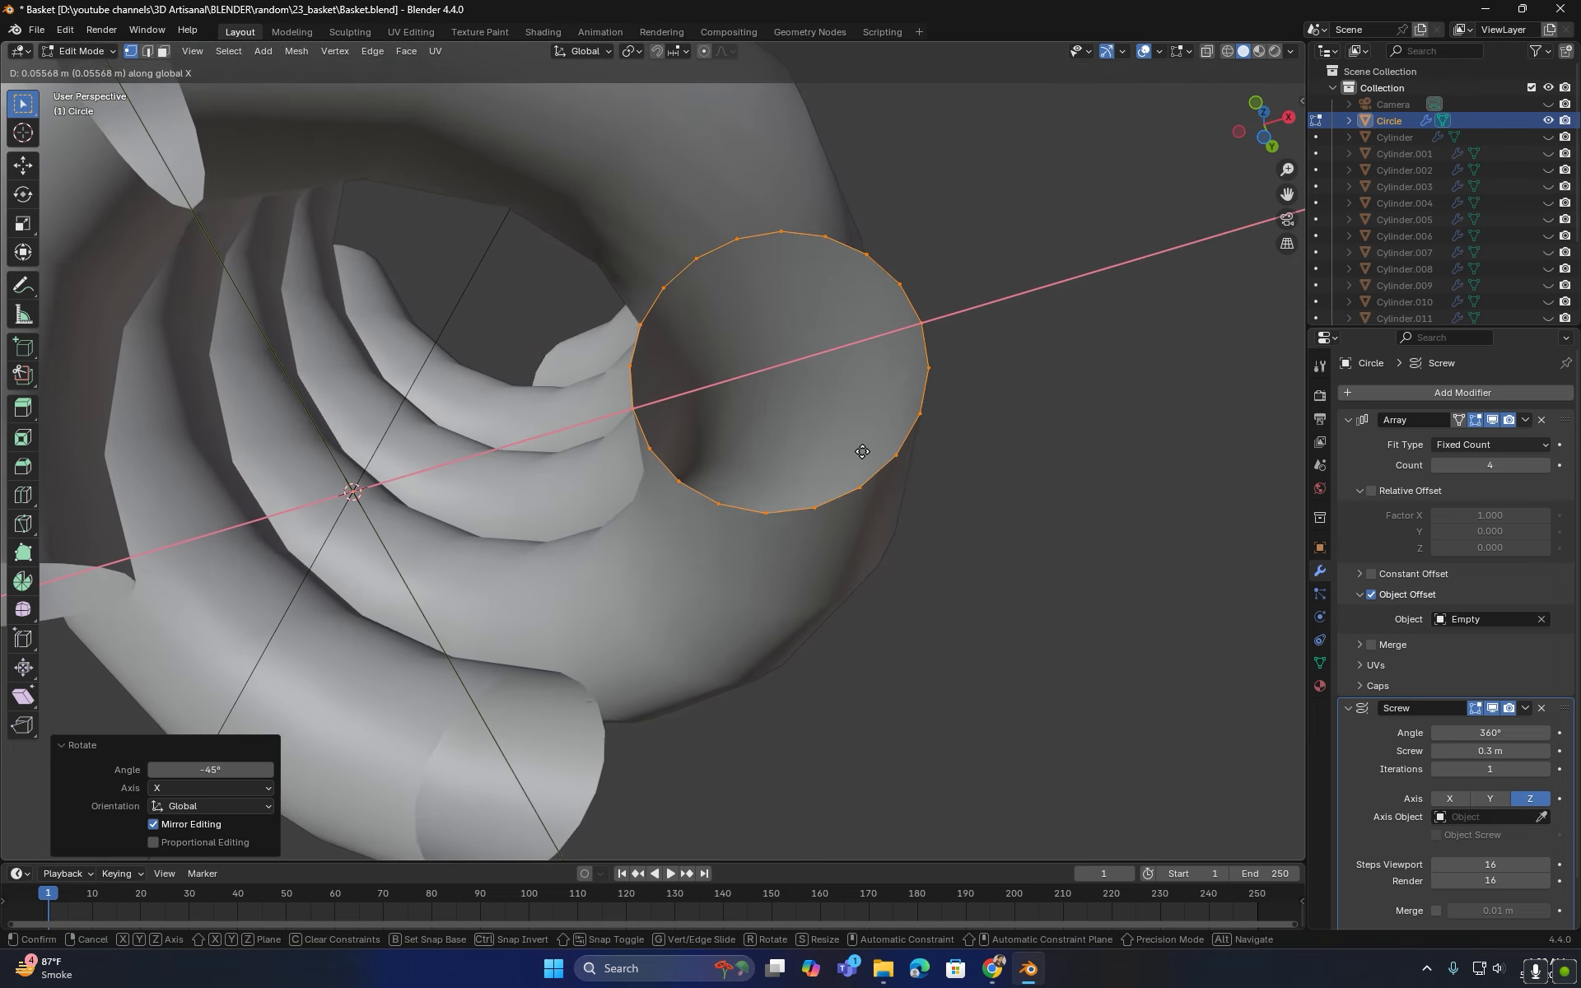
click(855, 447)
- Set the Screw modifier's screw distance to 0.29 m and undo the profile's move along X
scroll(822, 452, down, 6)
middle_drag(823, 452, 724, 589)
scroll(724, 590, up, 3)
mouse_move(1493, 750)
mouse_down()
mouse_move(1522, 750)
mouse_move(1491, 750)
mouse_up()
key(ctrl+z)
scroll(699, 533, down, 1)
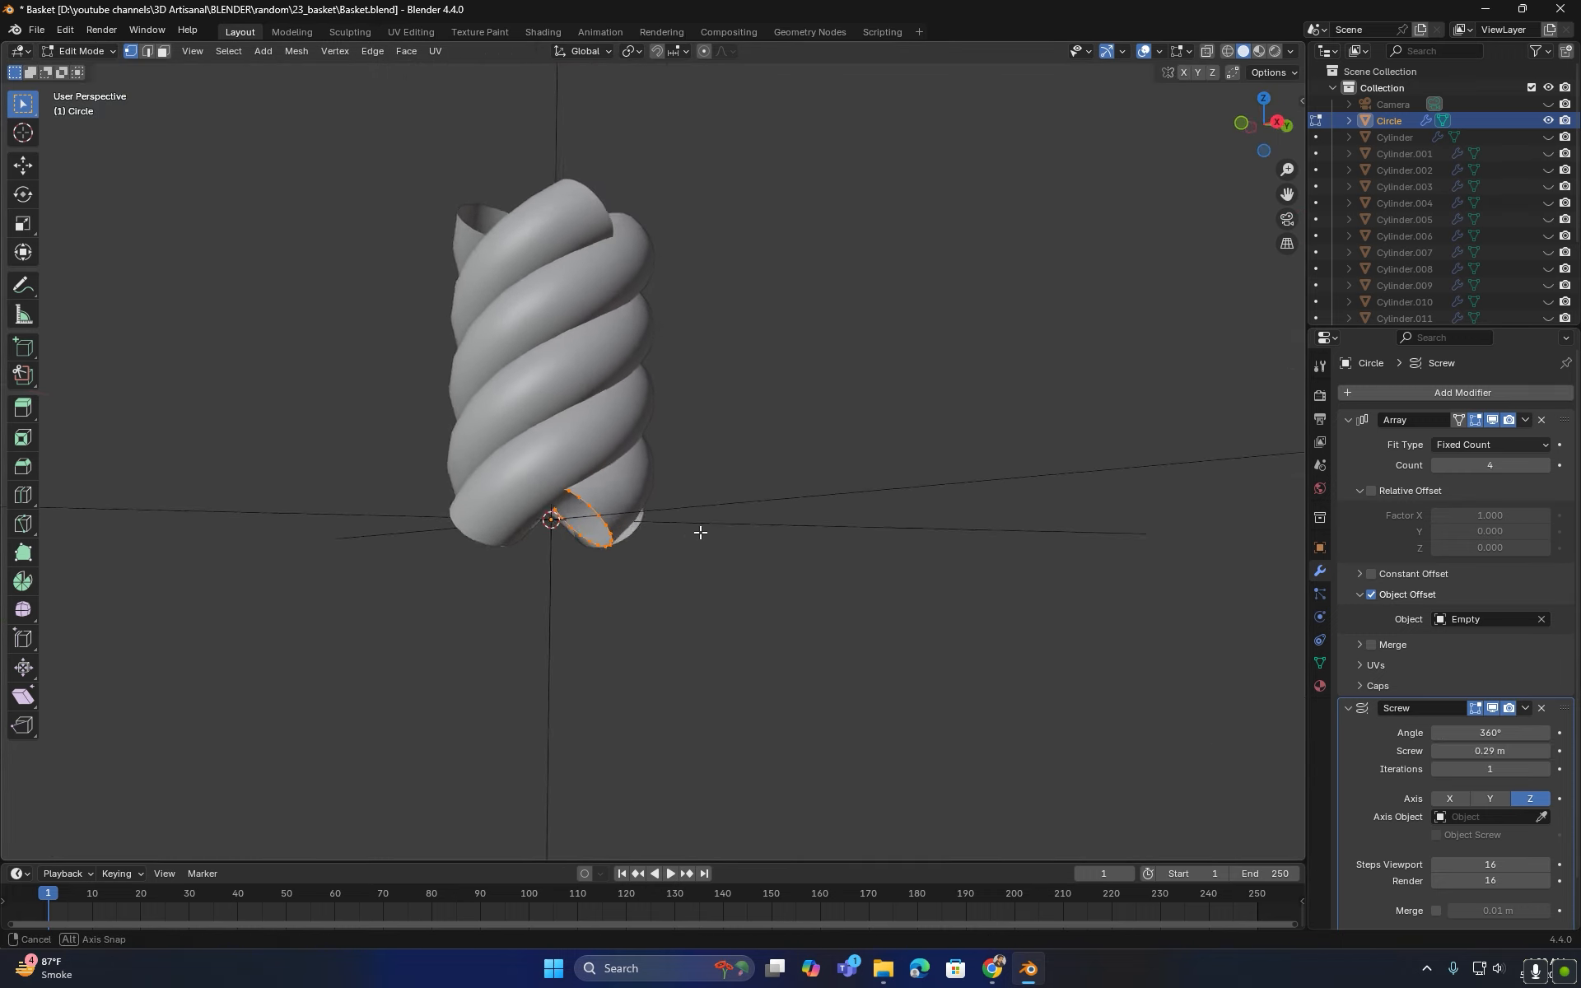
- Move the circle profile outward along the X axis to widen the rope's core, and return to Object Mode
scroll(681, 480, up, 3)
middle_drag(681, 480, 709, 399)
key(g)
key(x)
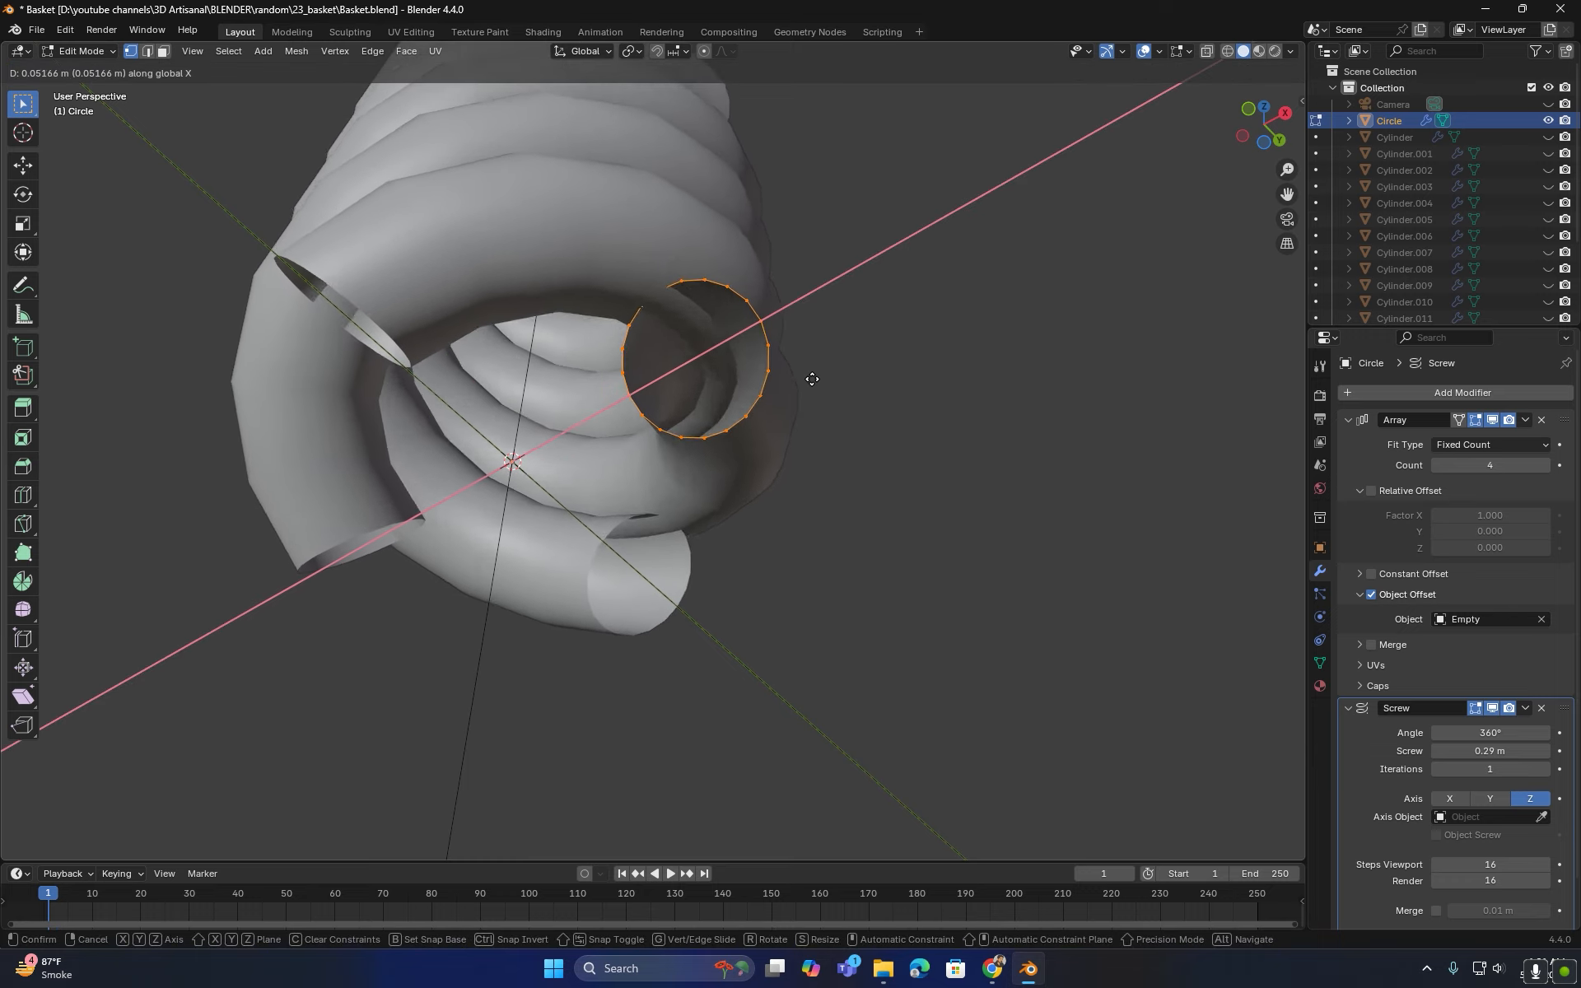
click(843, 367)
scroll(843, 367, down, 5)
middle_drag(832, 395, 824, 568)
key(Tab)
click(824, 548)
- Select the twisted rope and add a second Array modifier after its Screw modifier
scroll(791, 527, down, 4)
click(648, 440)
middle_drag(648, 439, 609, 346)
scroll(642, 354, up, 3)
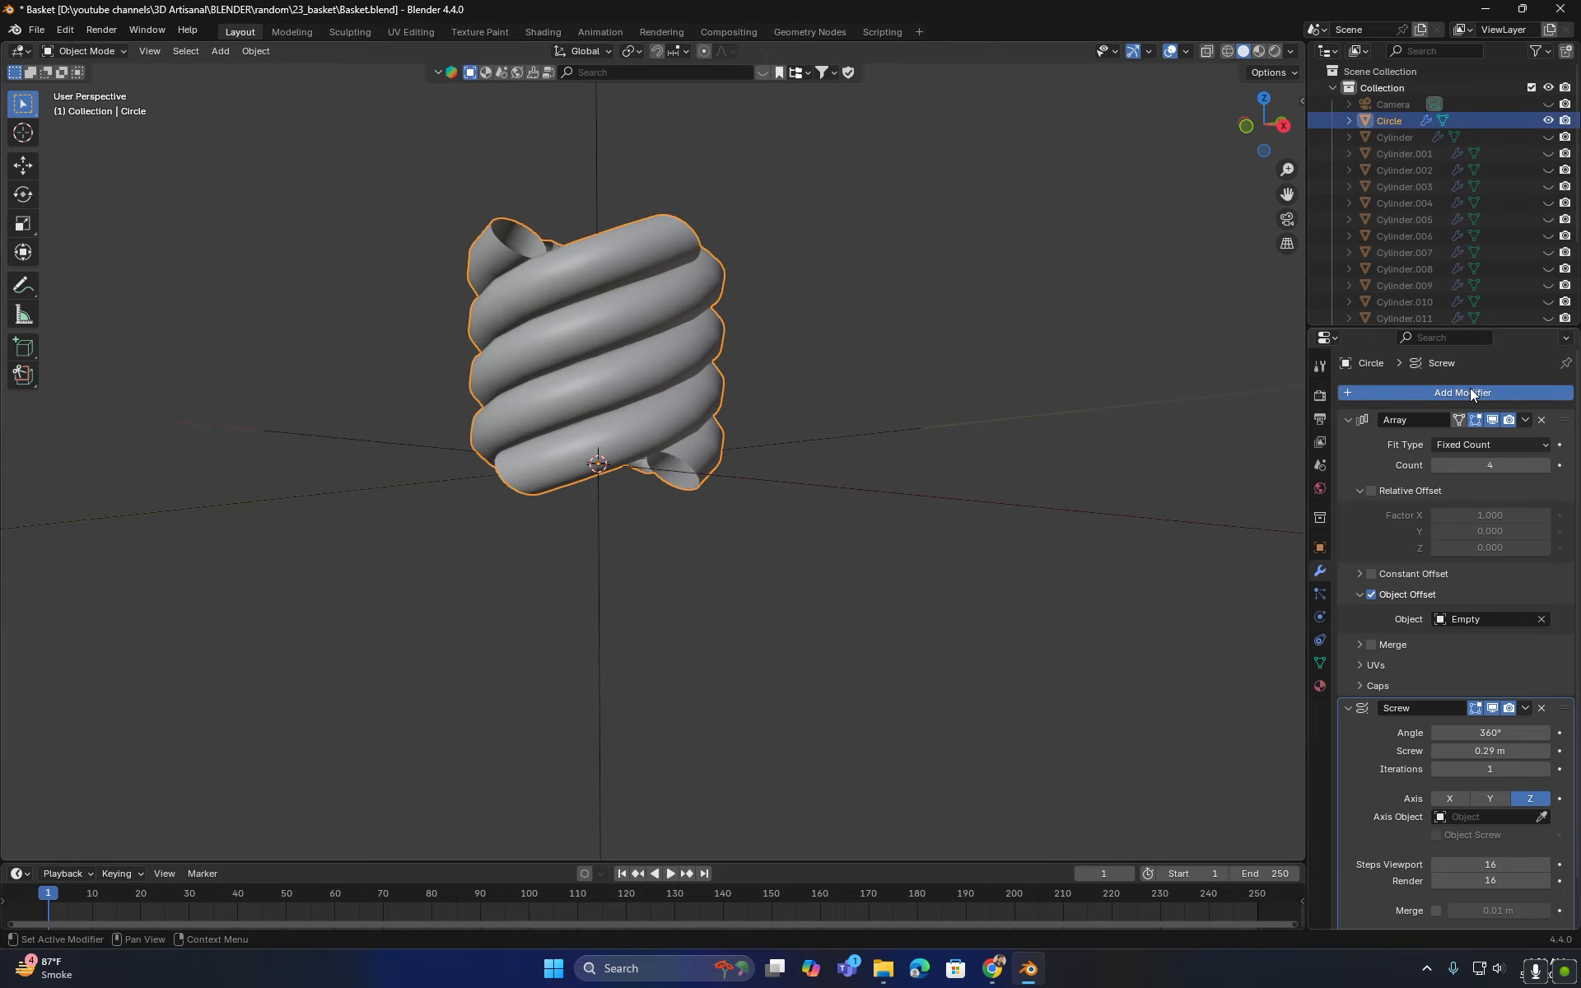
click(1471, 393)
click(1471, 388)
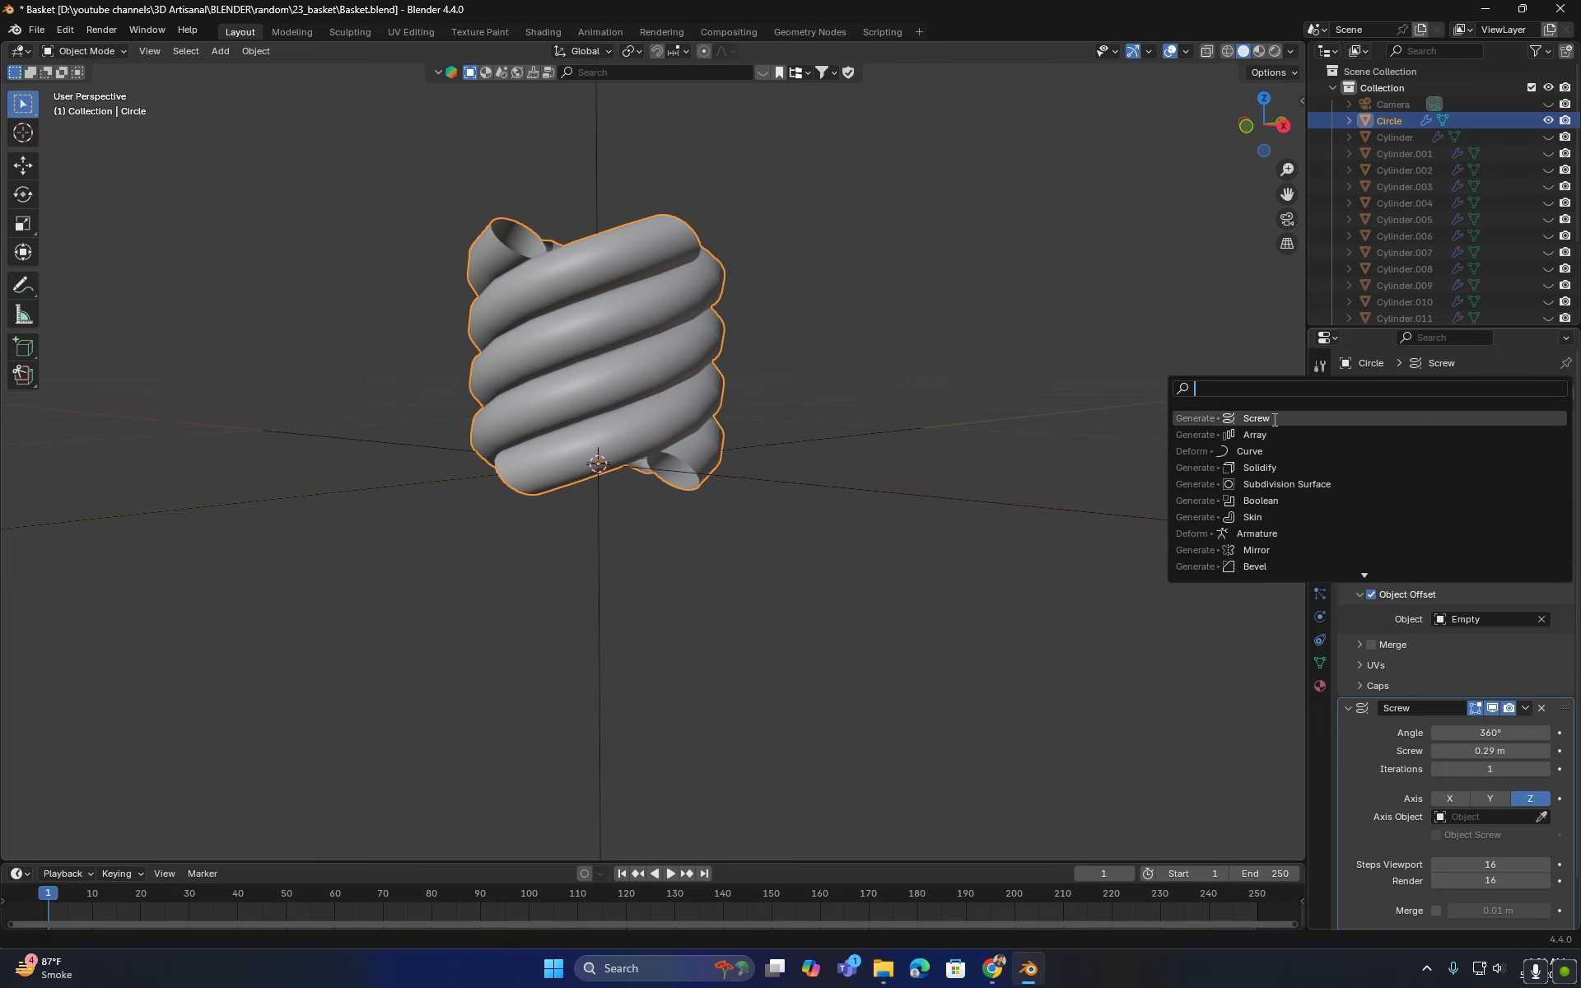
click(1268, 439)
scroll(1398, 778, down, 8)
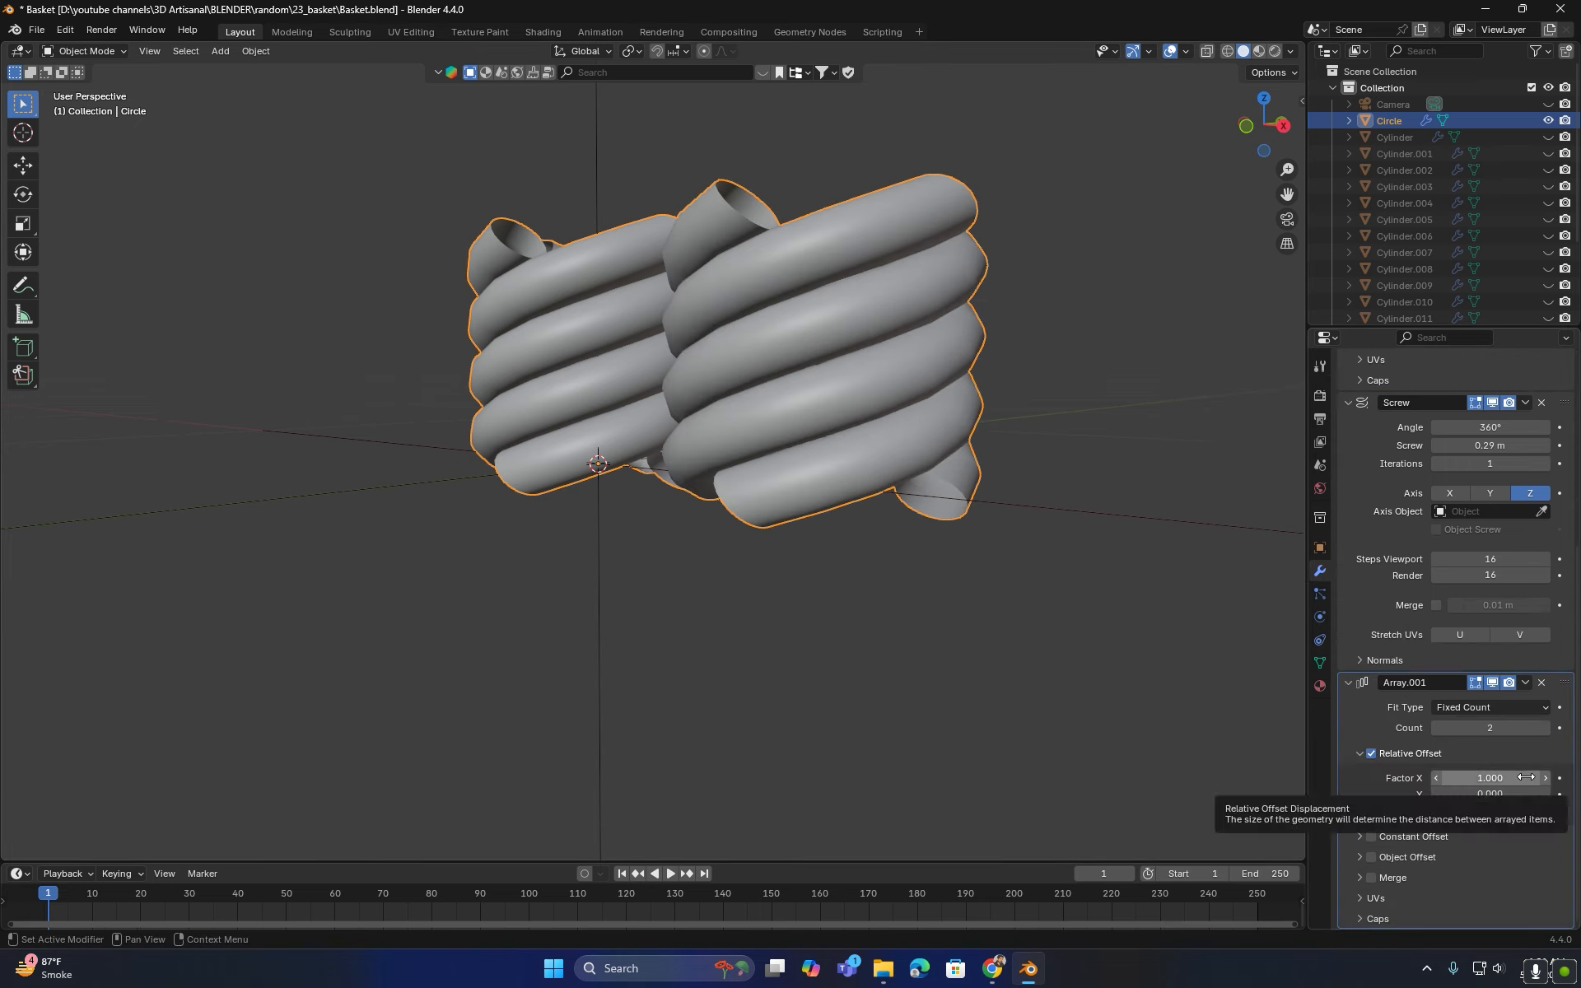
- Set the second Array modifier's relative offset to 0 in X and 1 in Z to stack the copies vertically
click(1482, 780)
text(0)
key(Return)
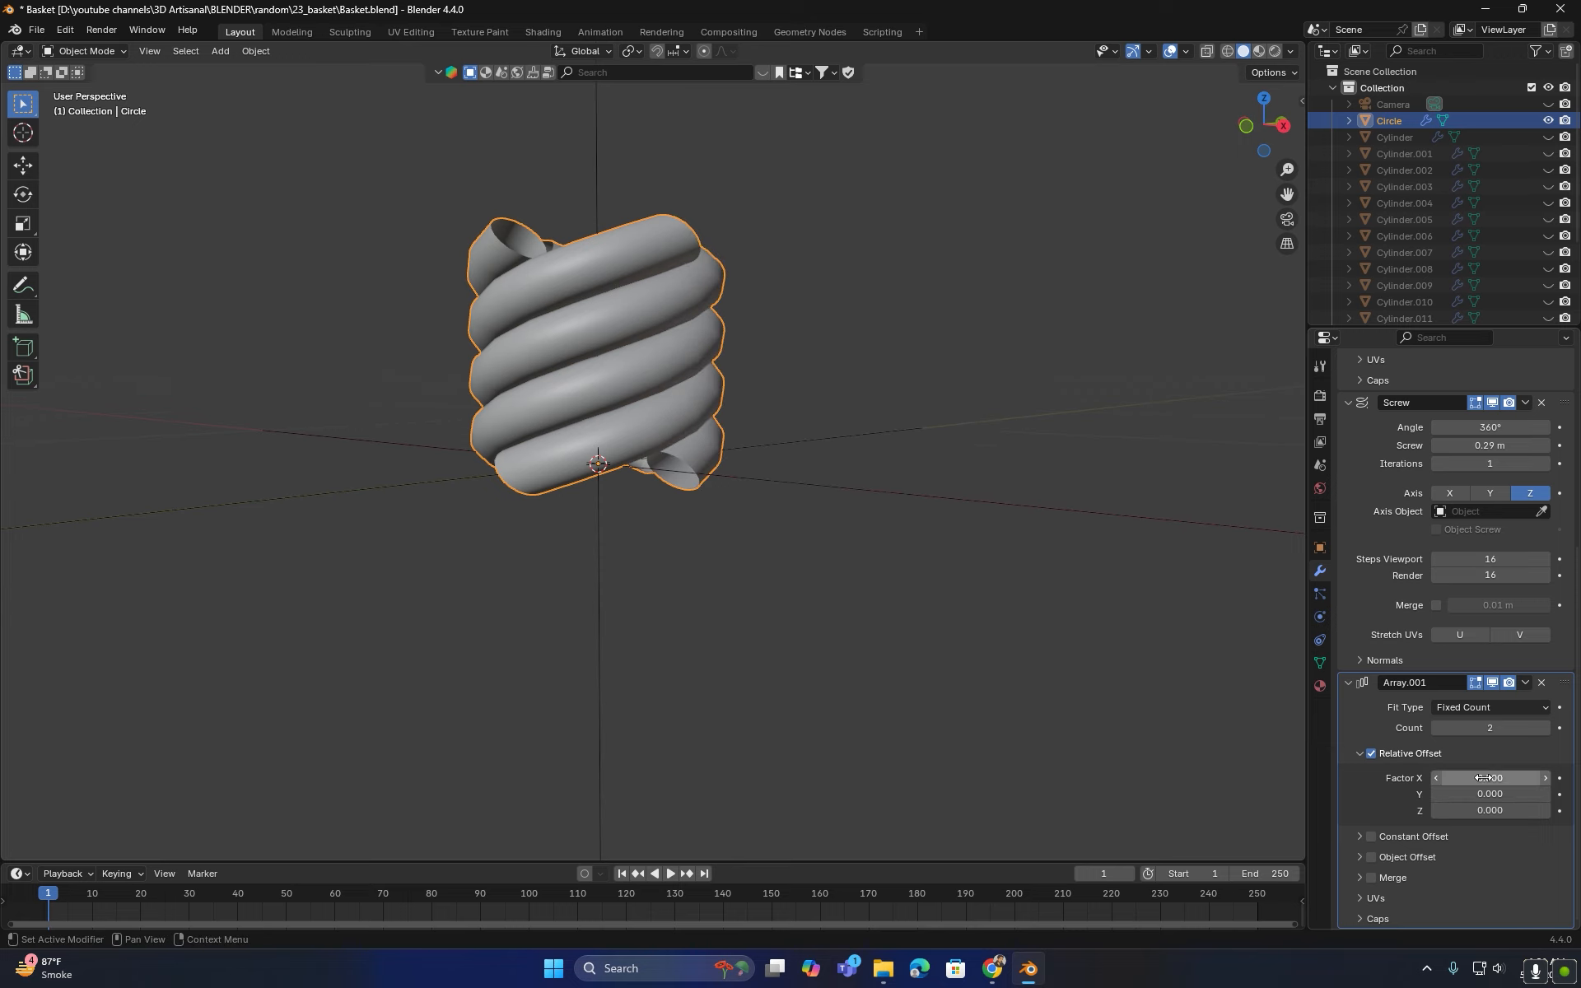
click(1489, 810)
text(1)
key(Return)
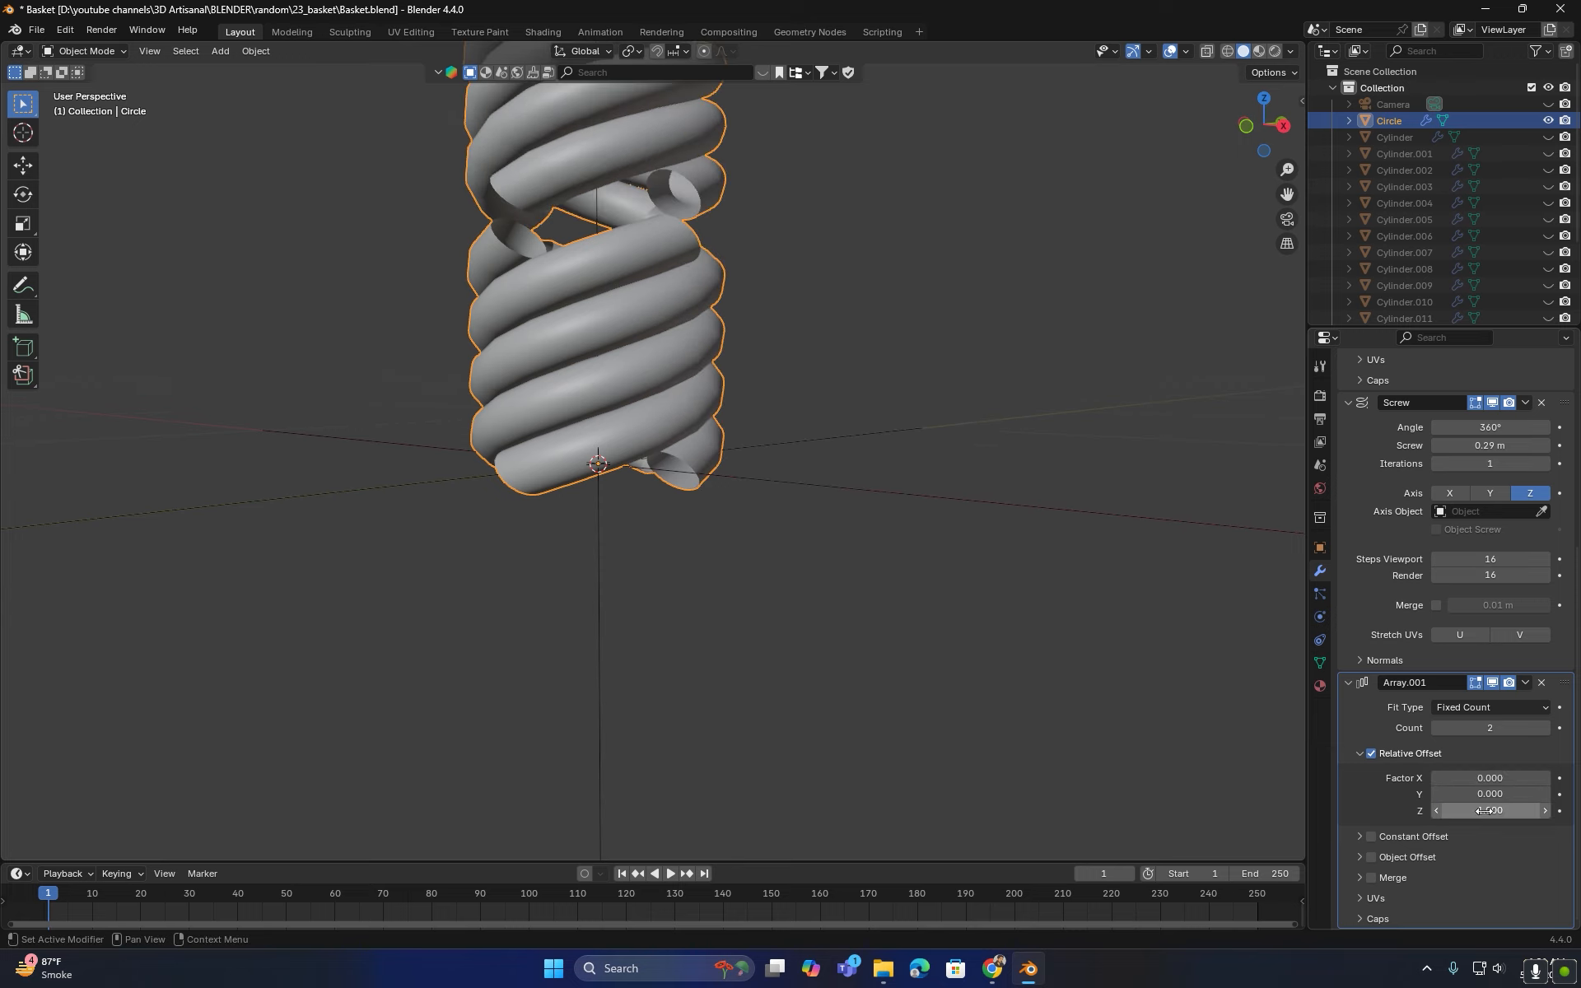
- Try a relative Z offset of 0.84 on the second Array modifier and toggle Merge on and off
scroll(937, 560, down, 3)
middle_drag(840, 524, 885, 549)
scroll(713, 466, up, 3)
shift+middle_drag(713, 466, 718, 585)
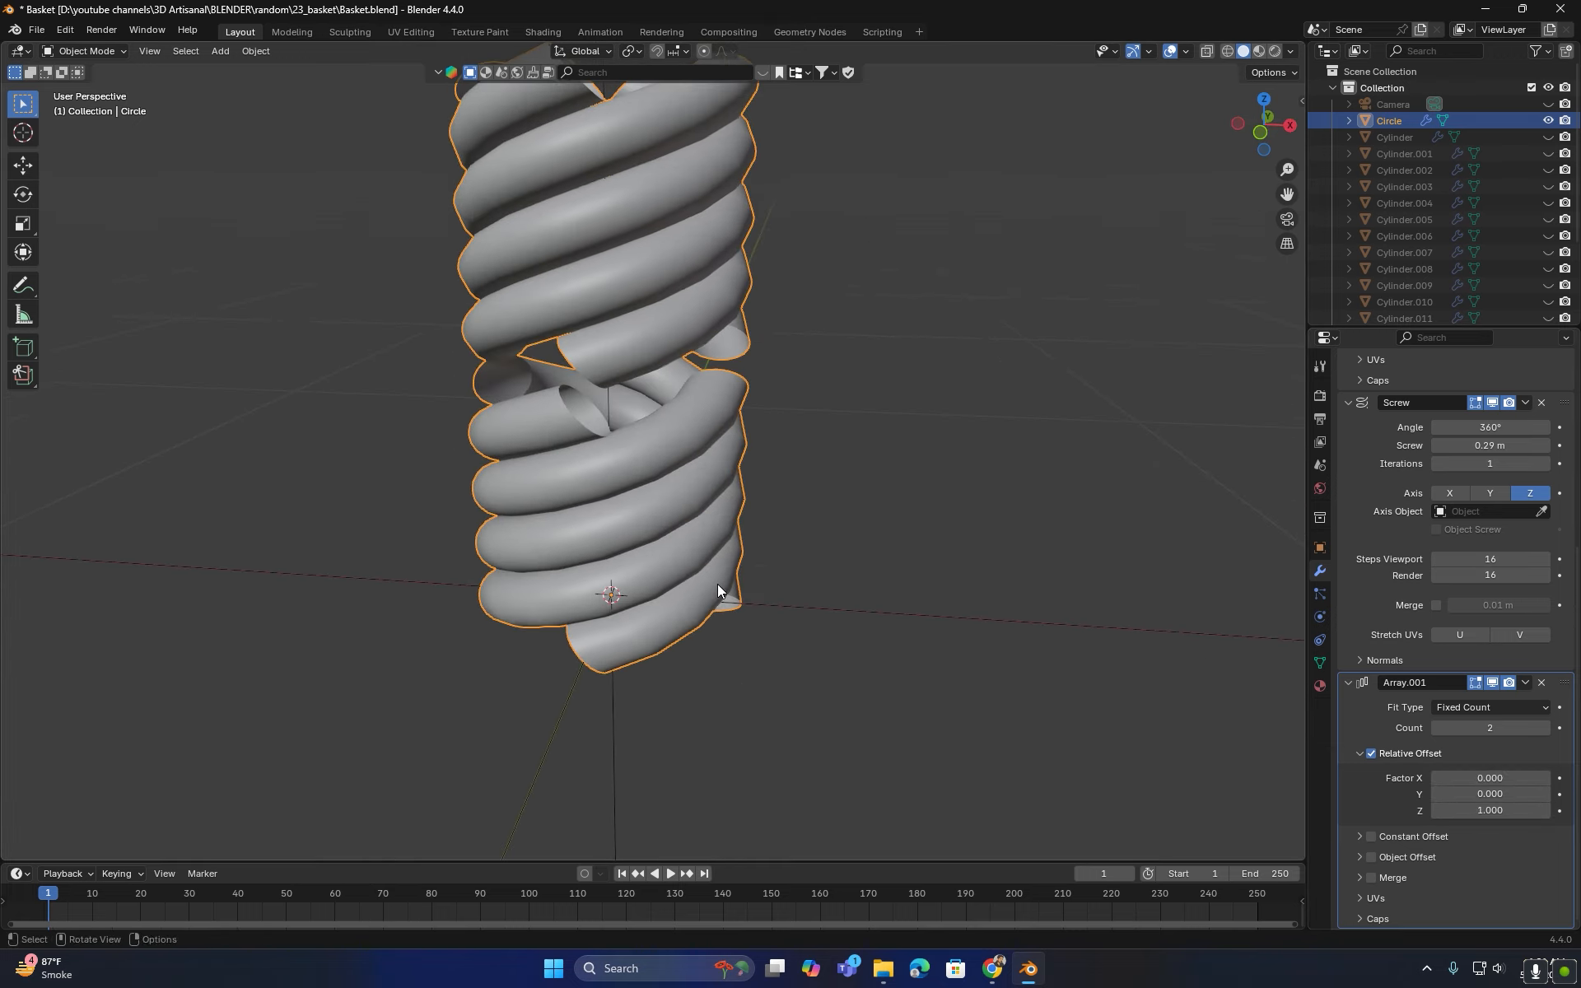
scroll(643, 532, up, 1)
scroll(641, 533, up, 2)
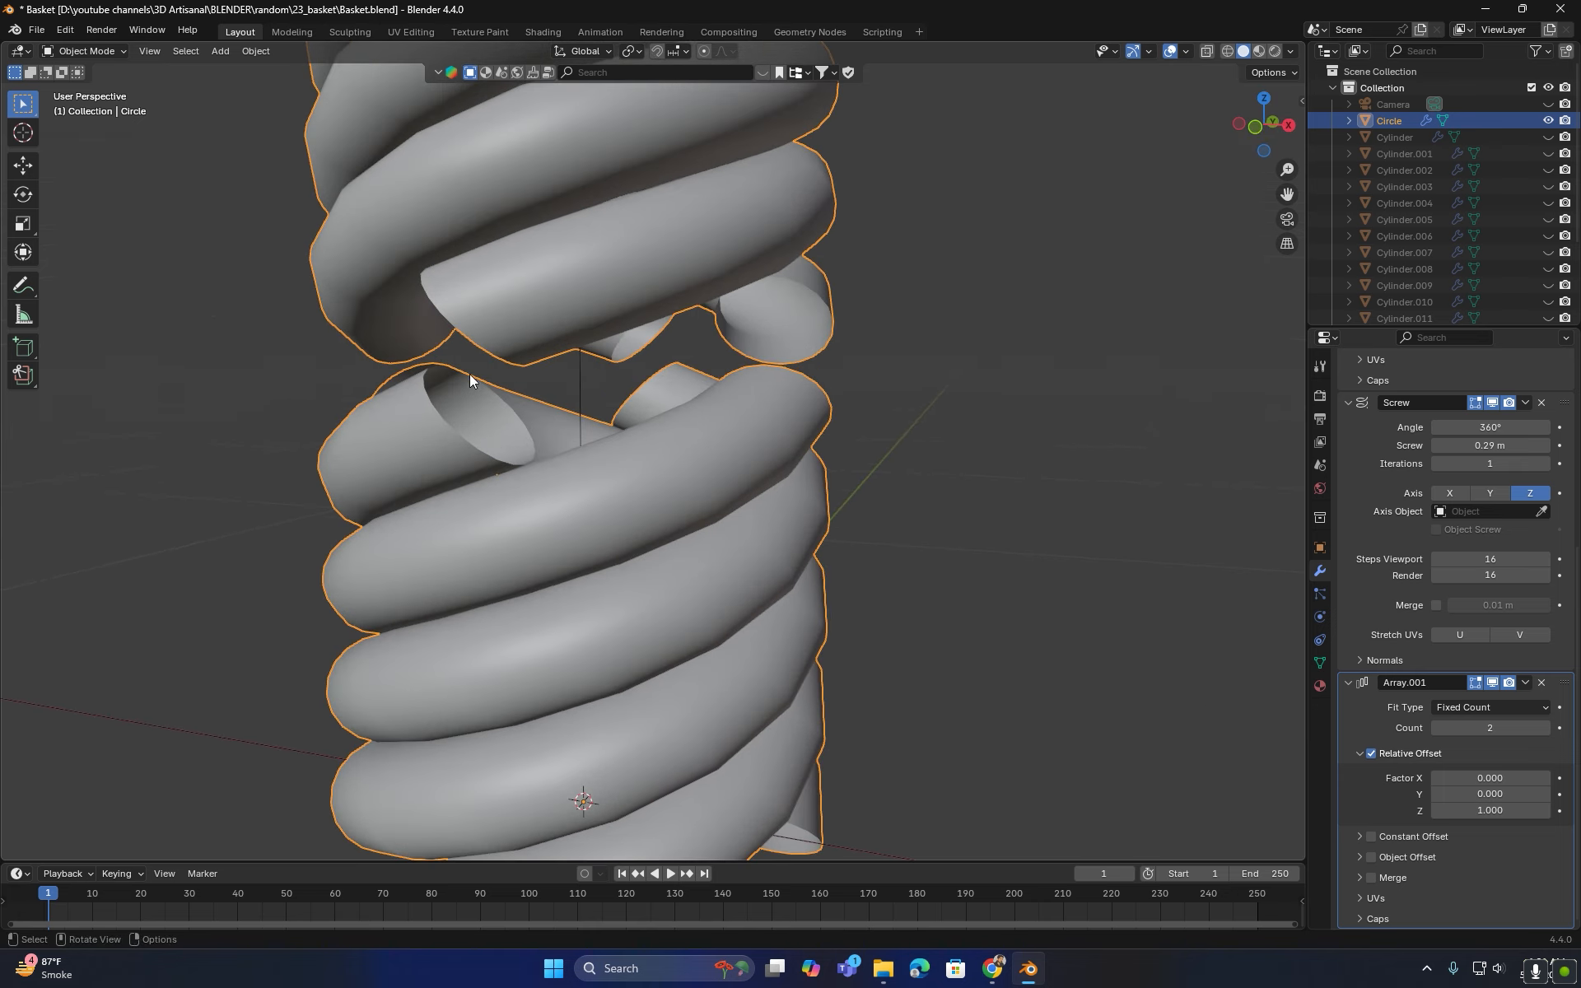
middle_drag(470, 374, 556, 484)
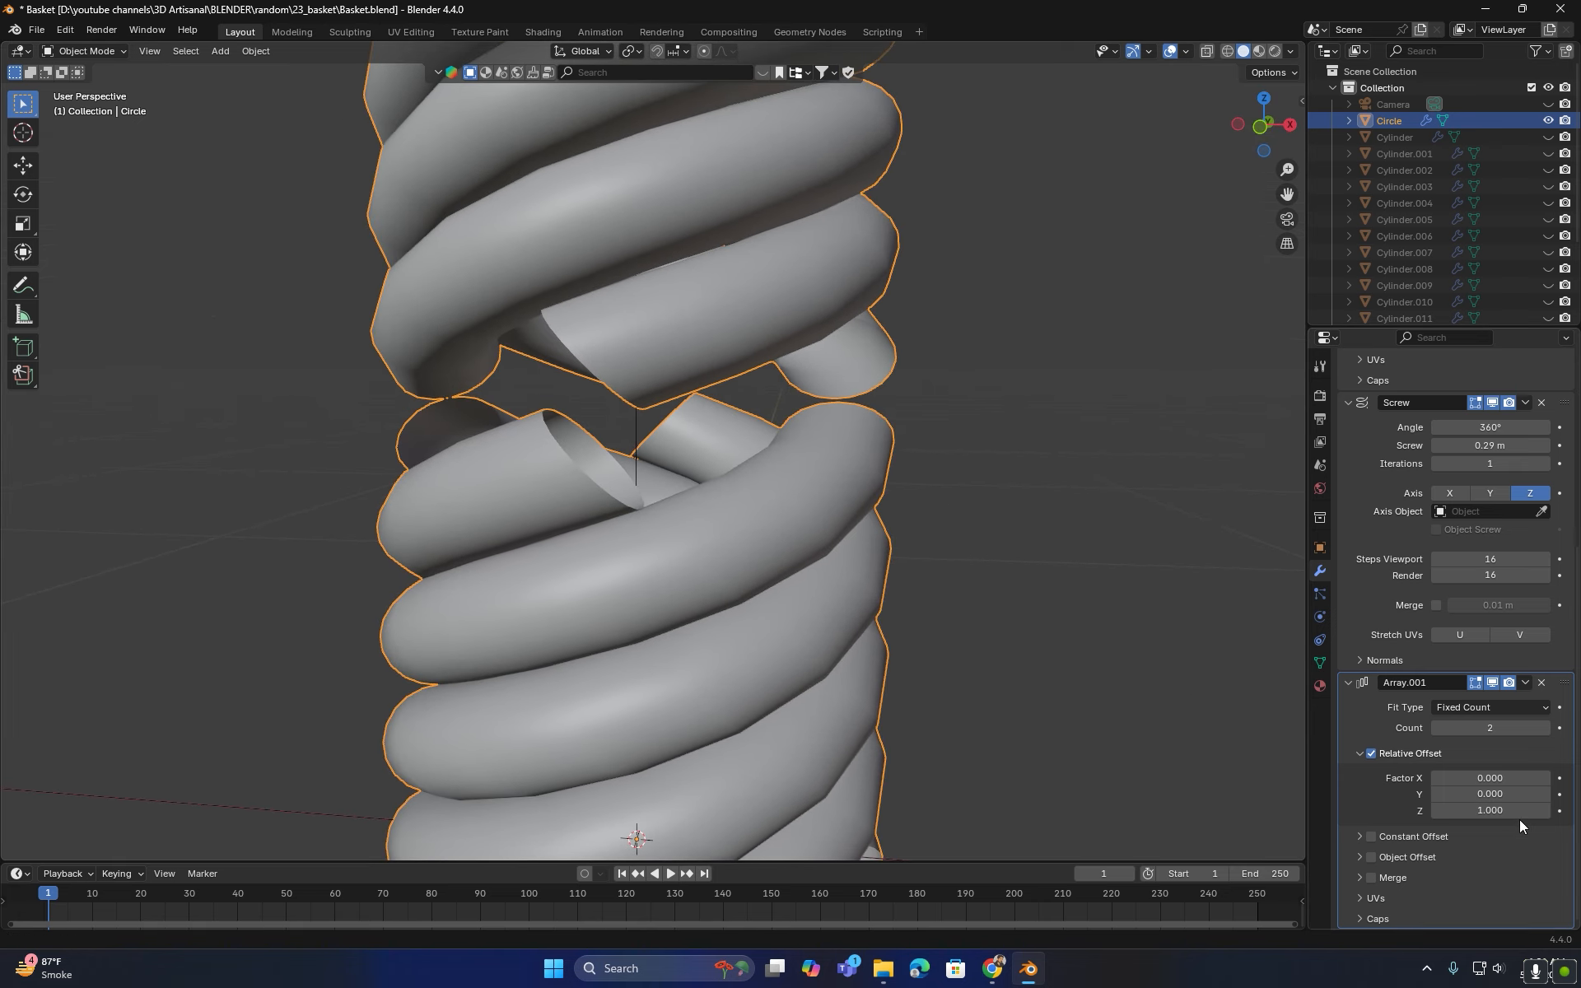
drag(1490, 810, 1440, 833)
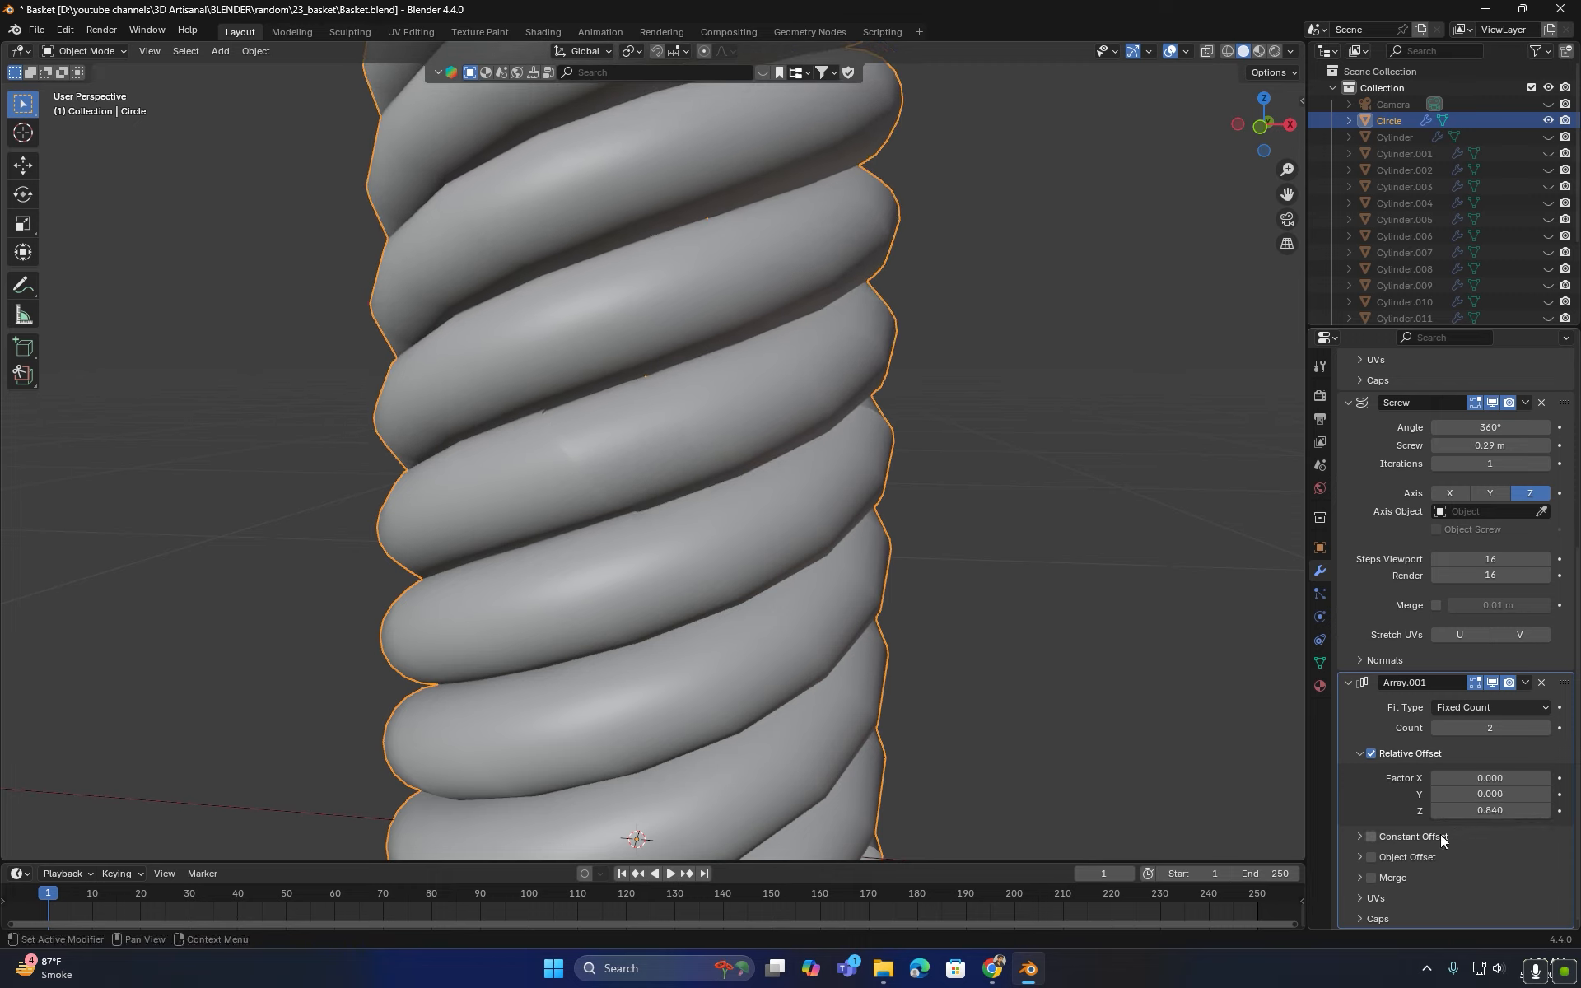
click(1372, 878)
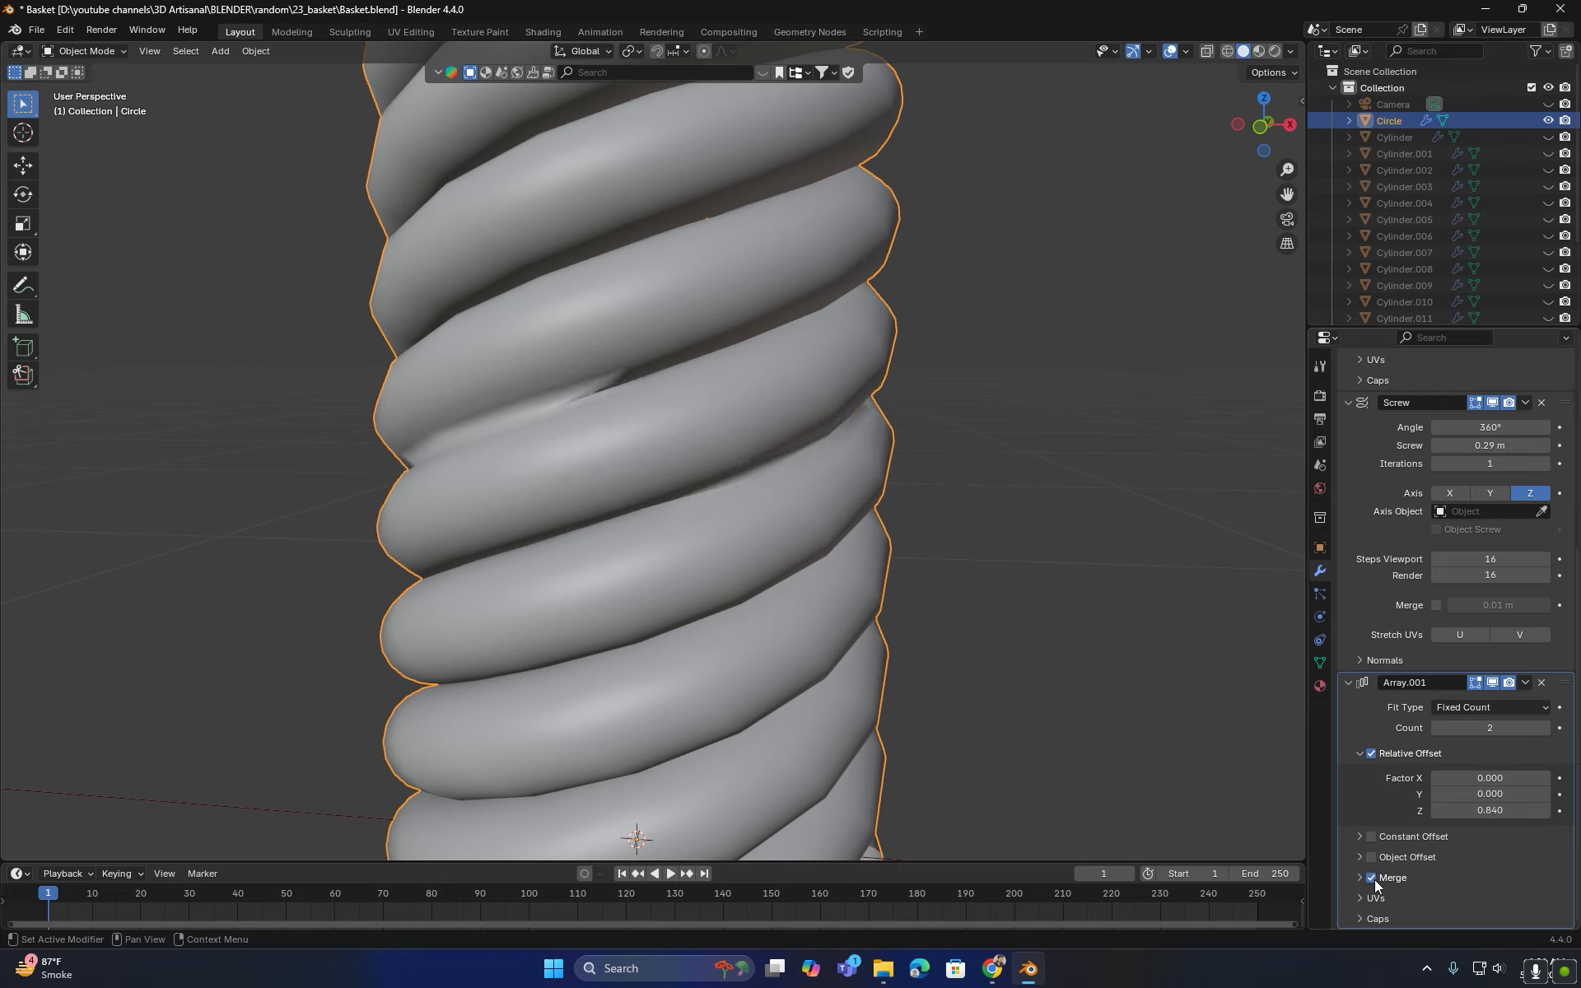
click(1372, 878)
- Set the second Array modifier's relative Z offset to 0.844 so the strand ends of the copies line up
click(1522, 811)
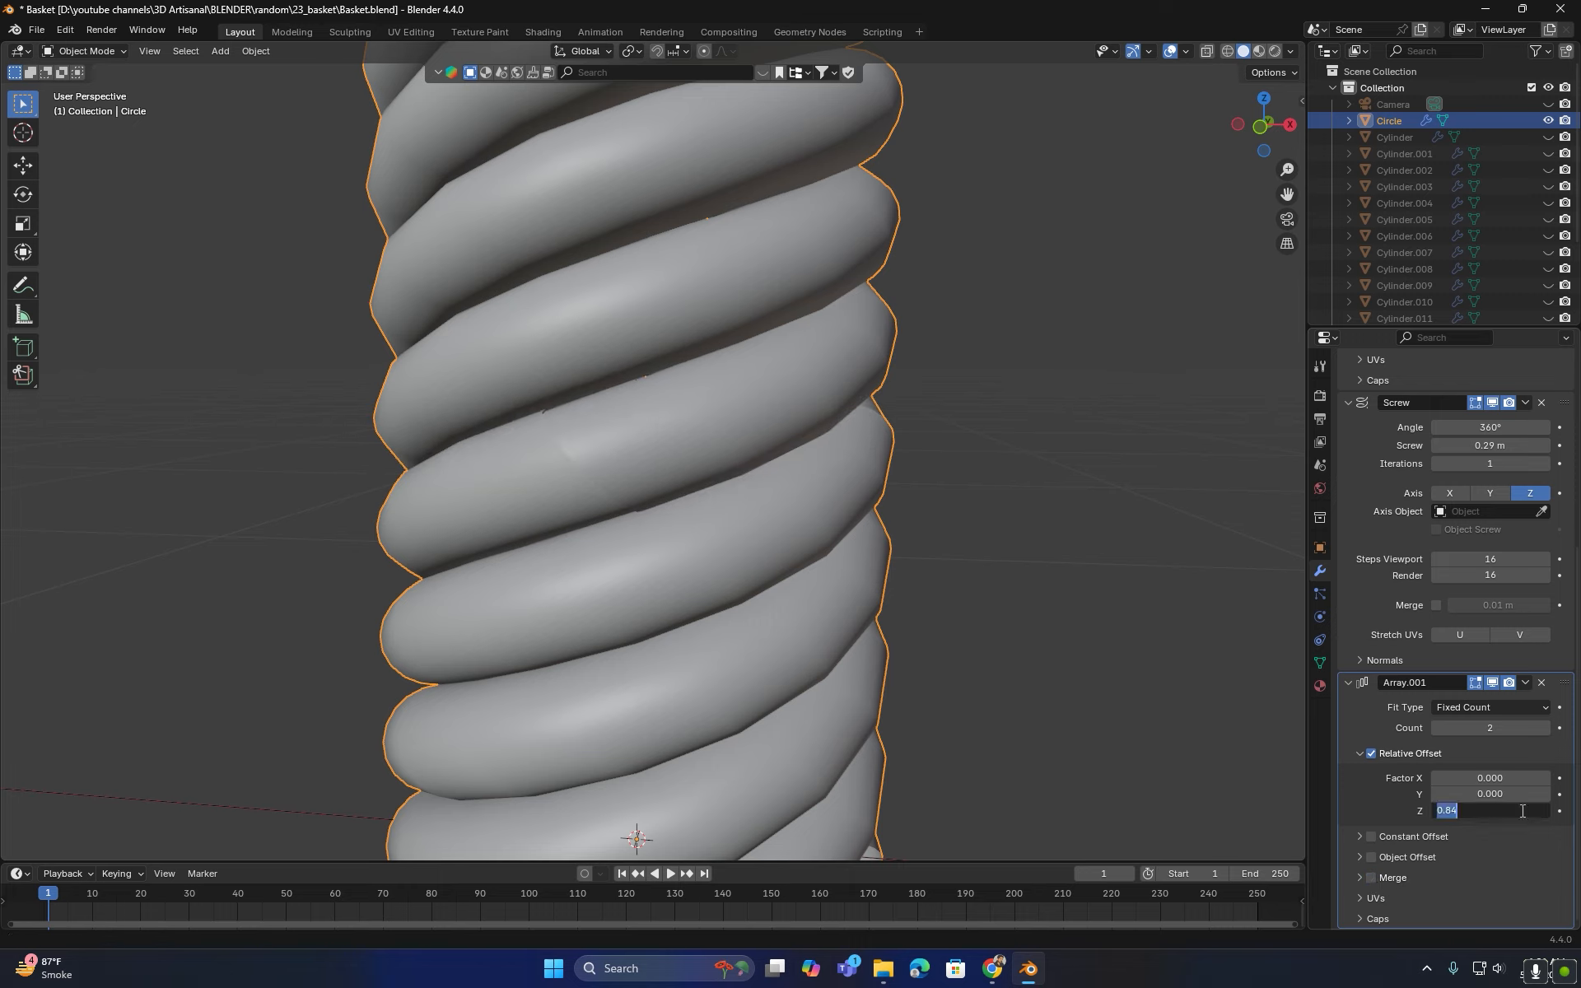
text(1)
key(Return)
key(Return)
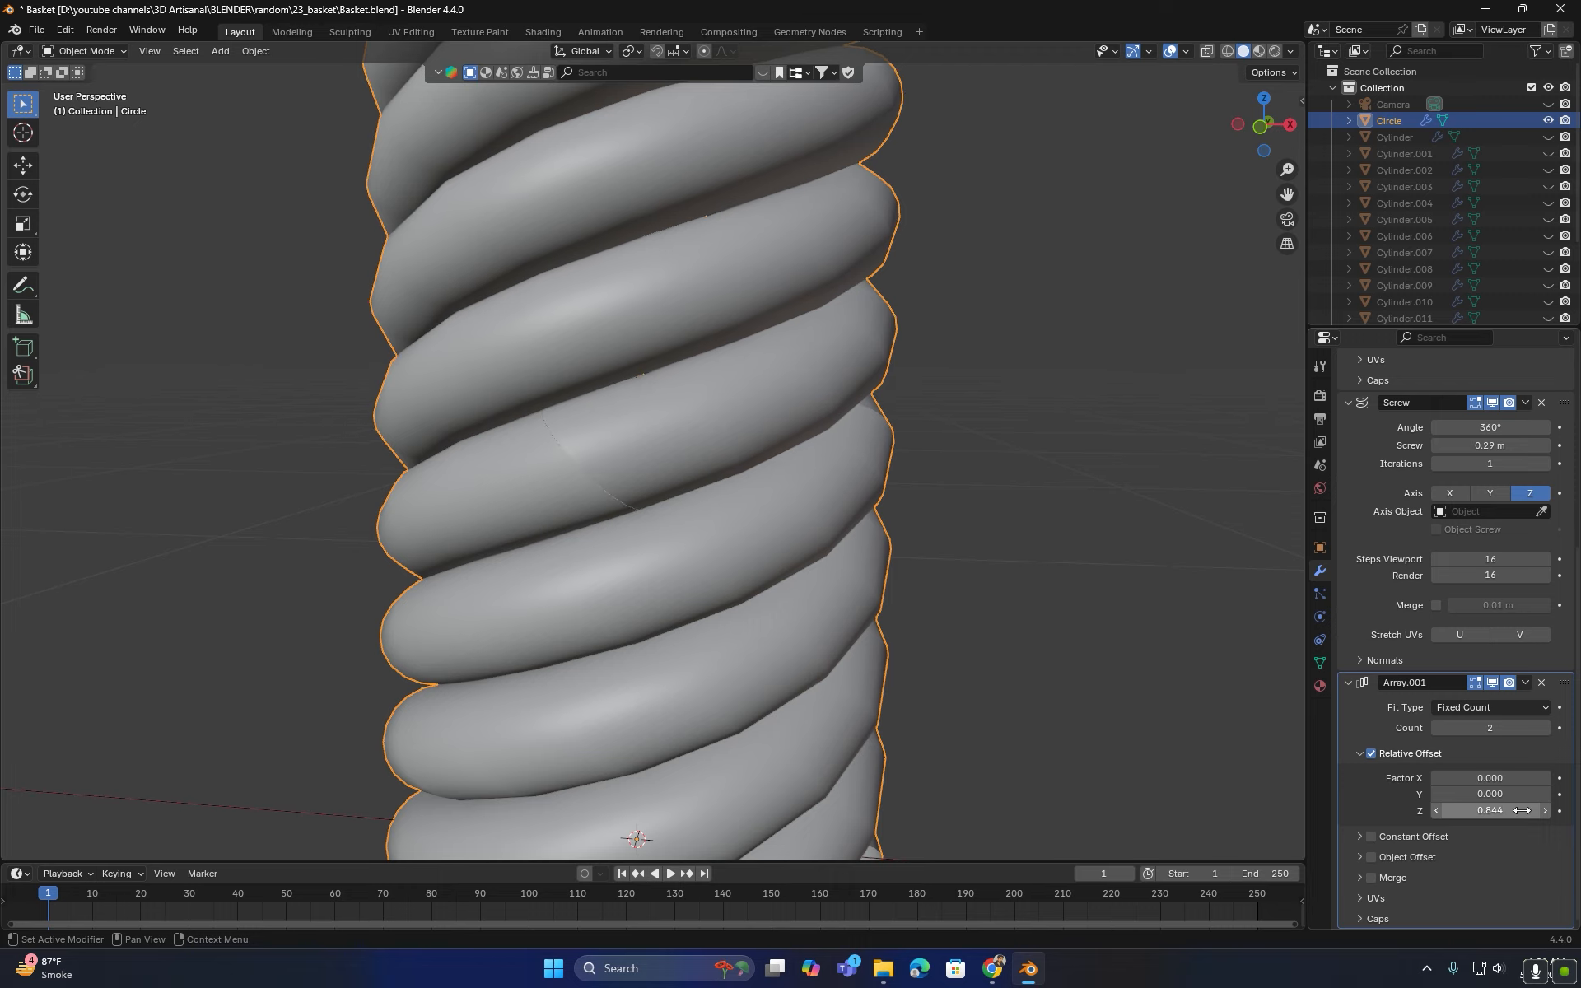
- Enable Merge on the rope's second Array modifier and set the merge distance to 0.001 m
click(1371, 877)
click(1360, 882)
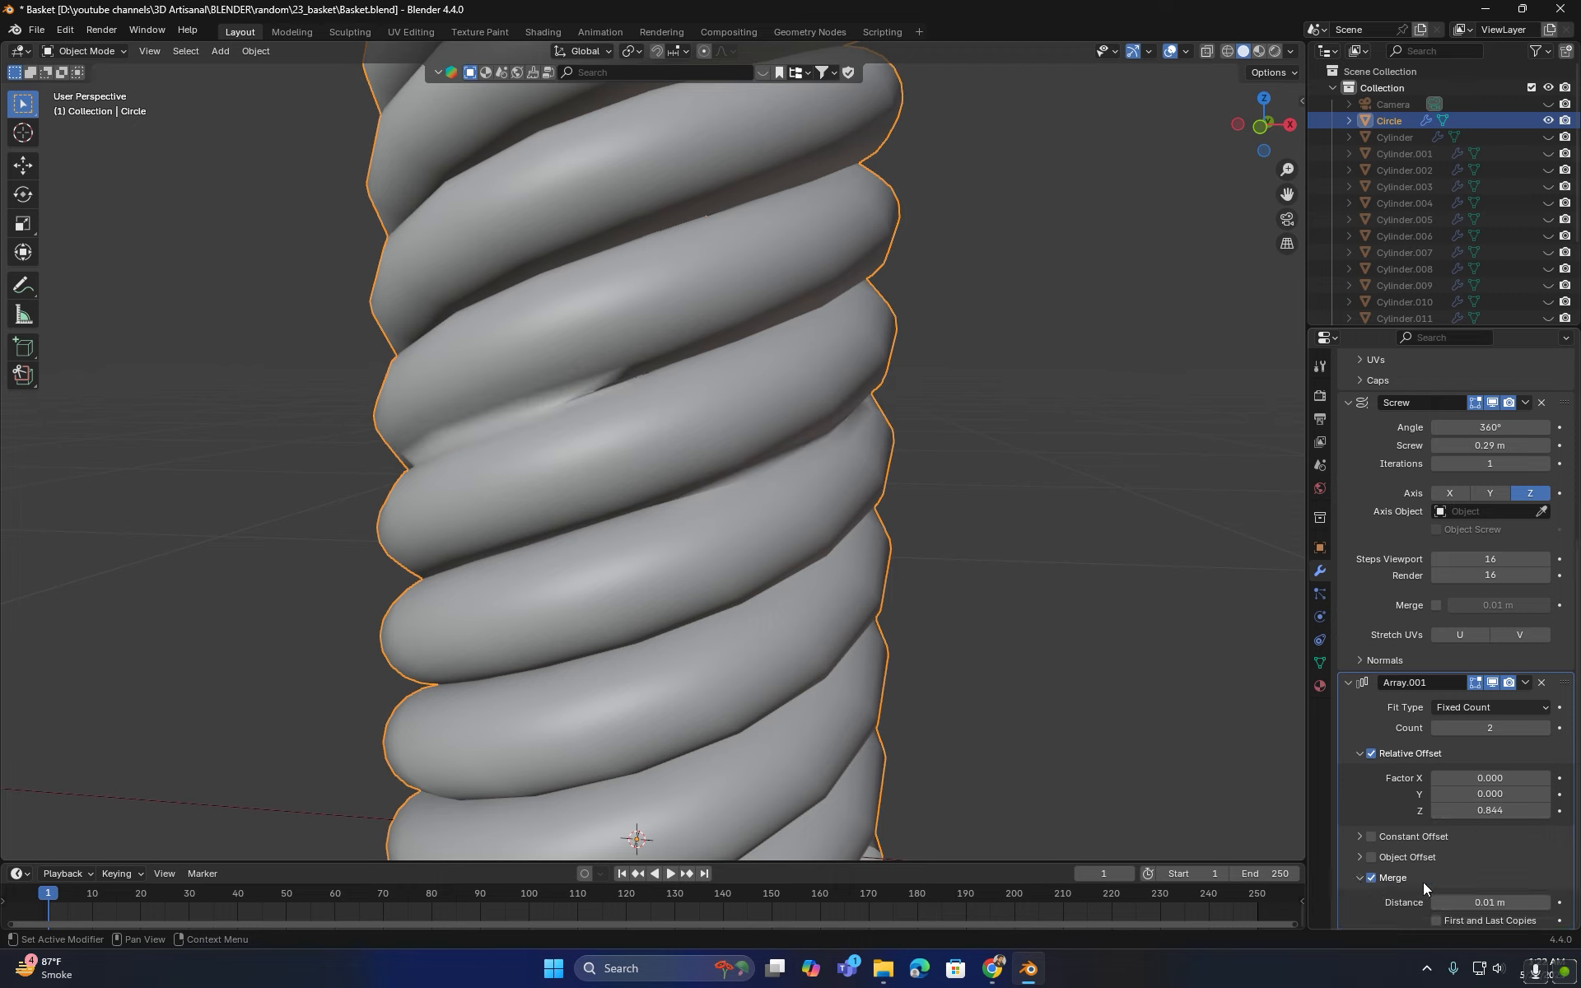
click(1490, 902)
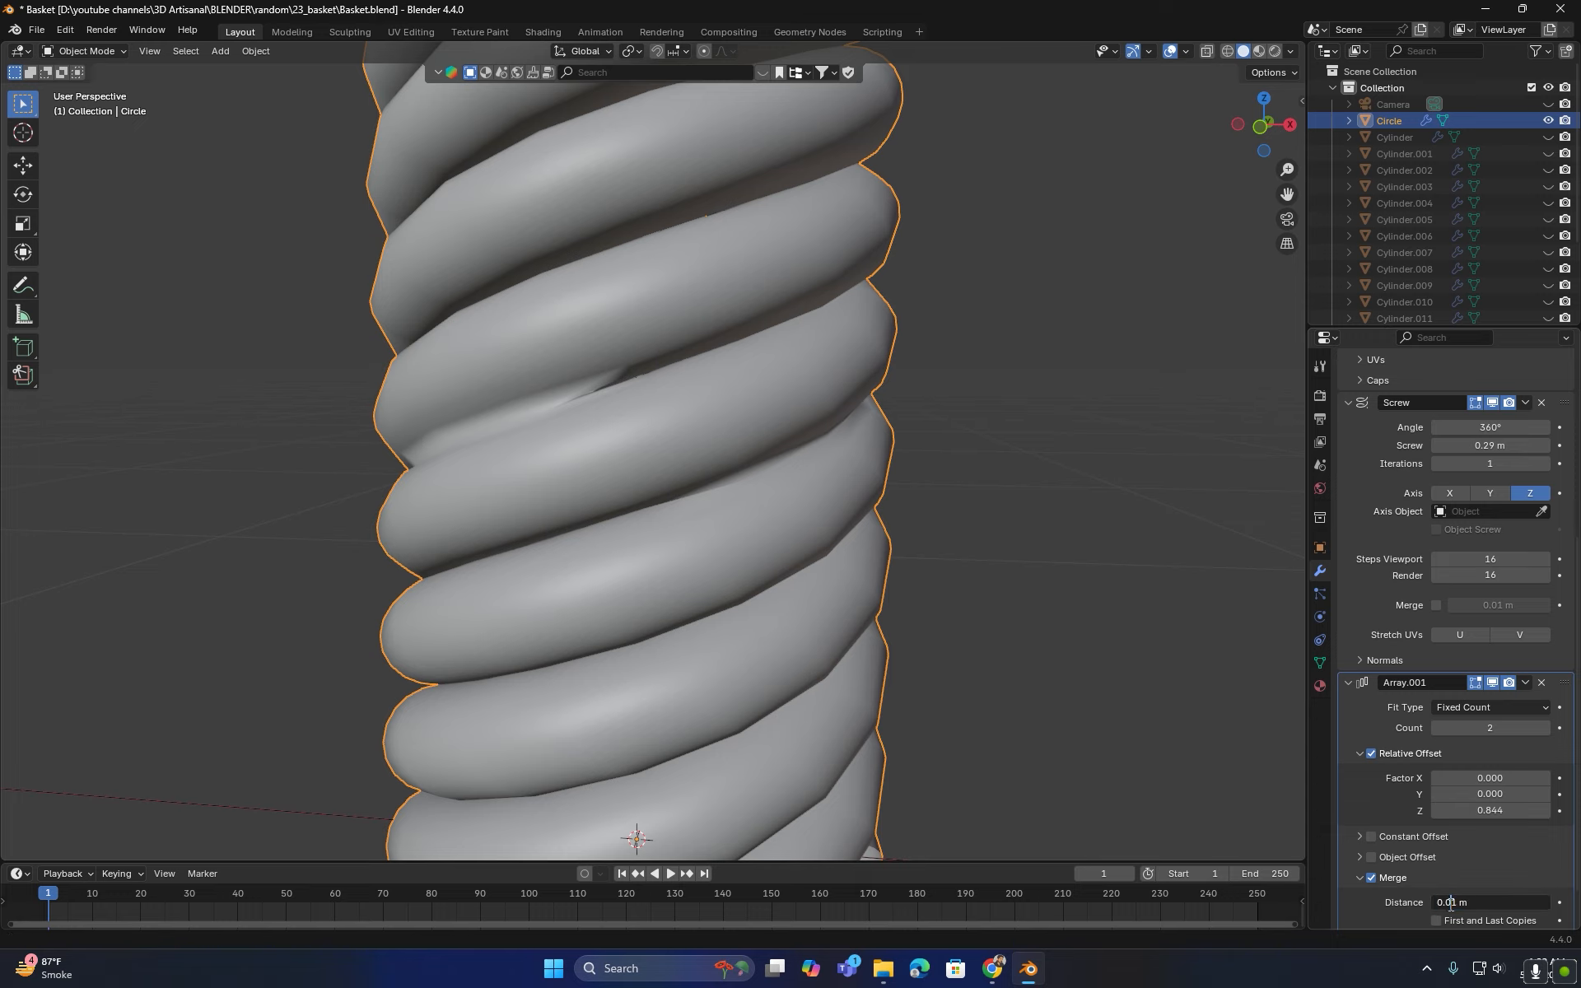
text(0)
key(Return)
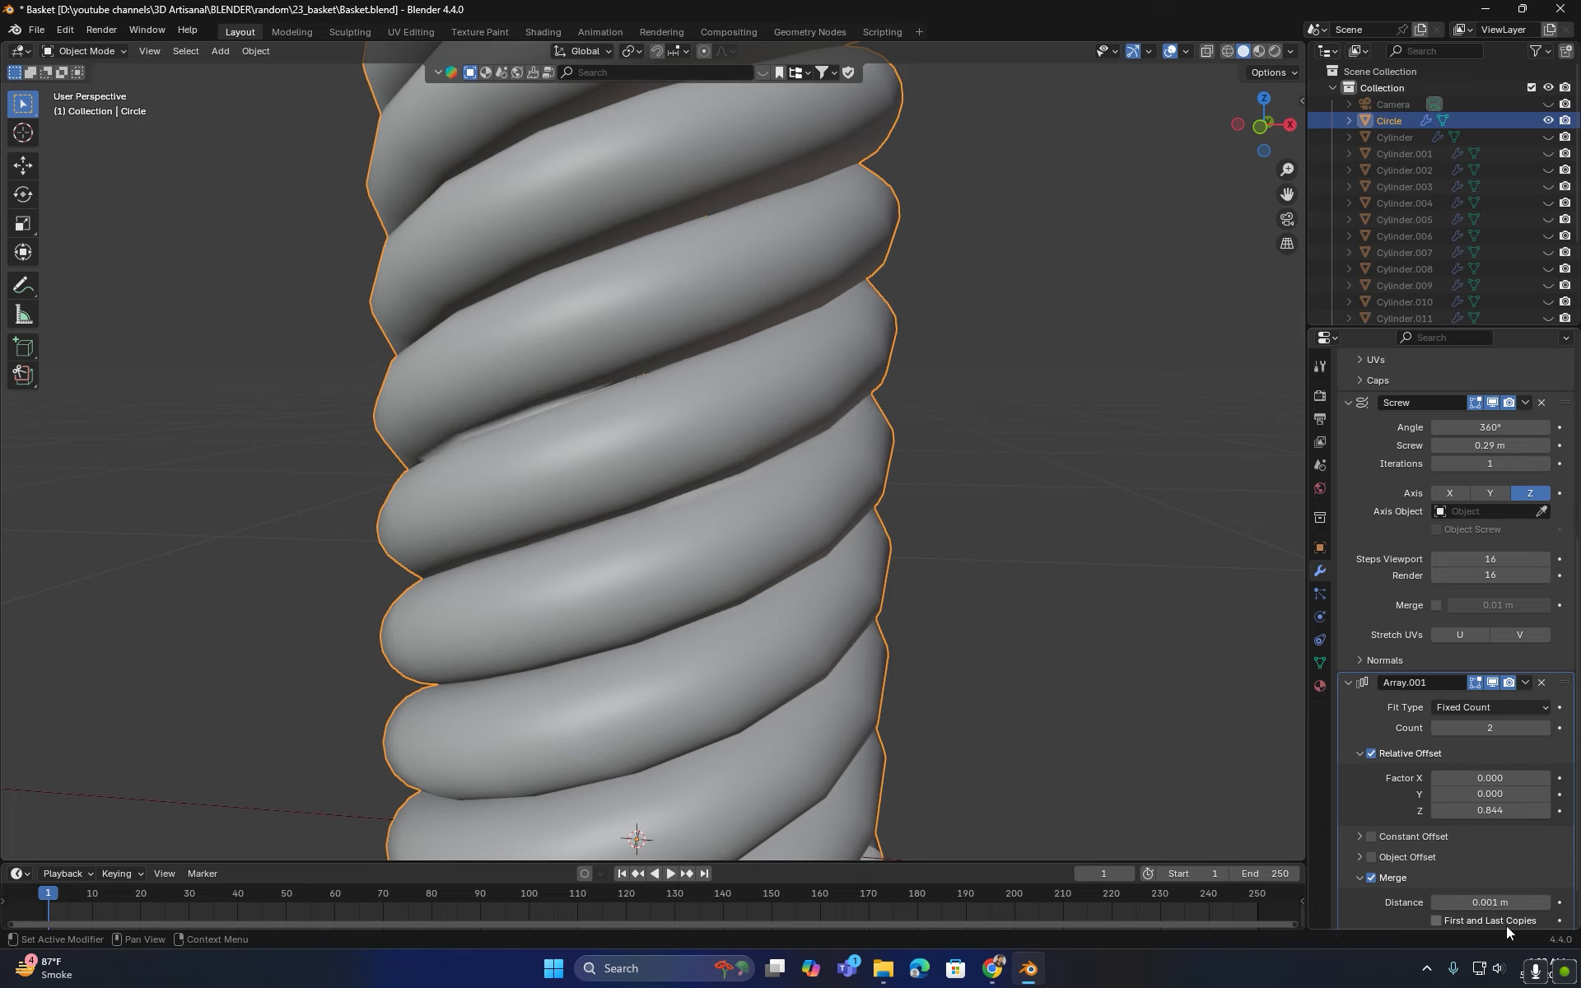
middle_drag(988, 659, 841, 580)
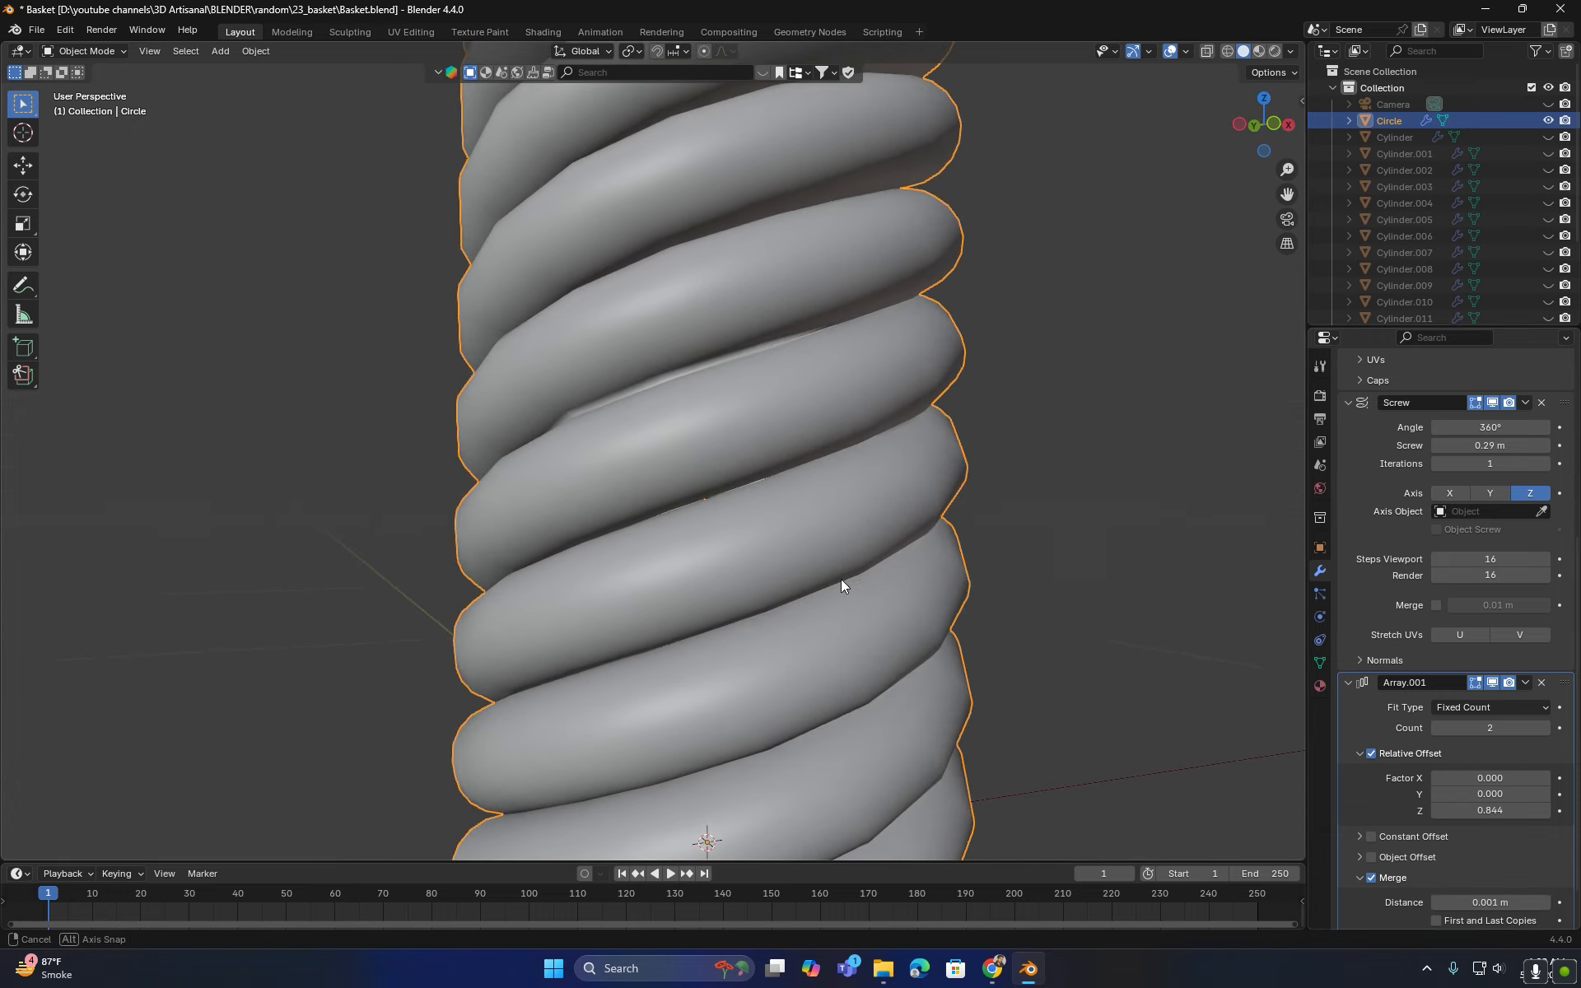
- Try a merge distance of 0.0001 m on the second Array modifier and settle on 0.0002 m
click(1495, 904)
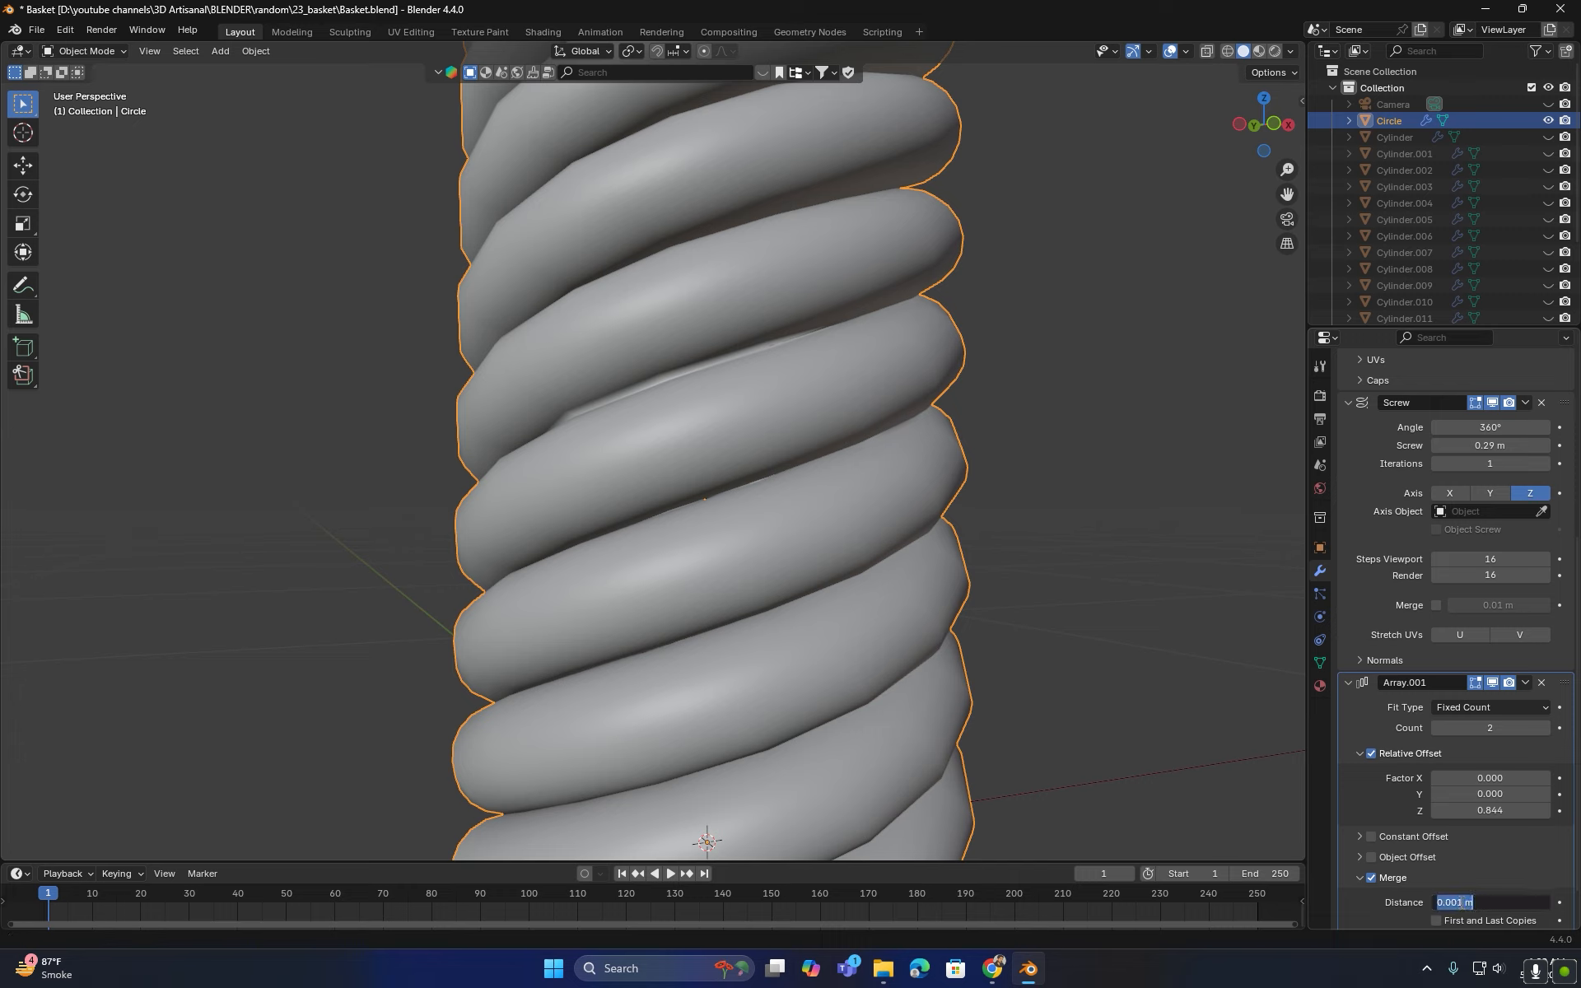
key(Return)
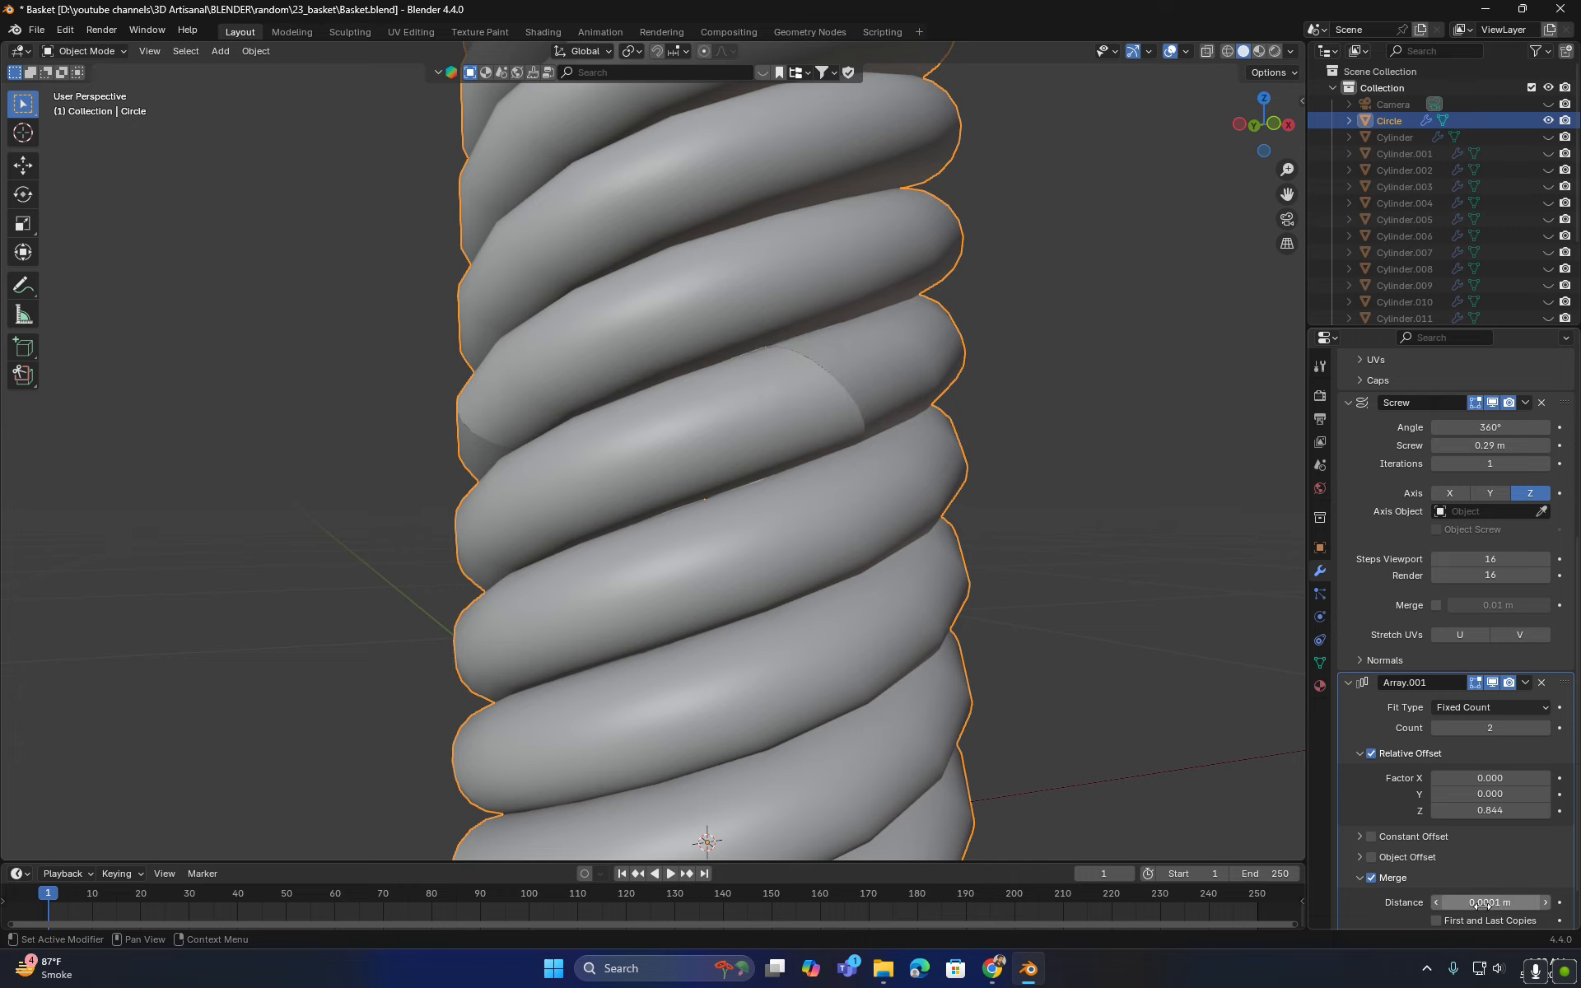
click(1501, 903)
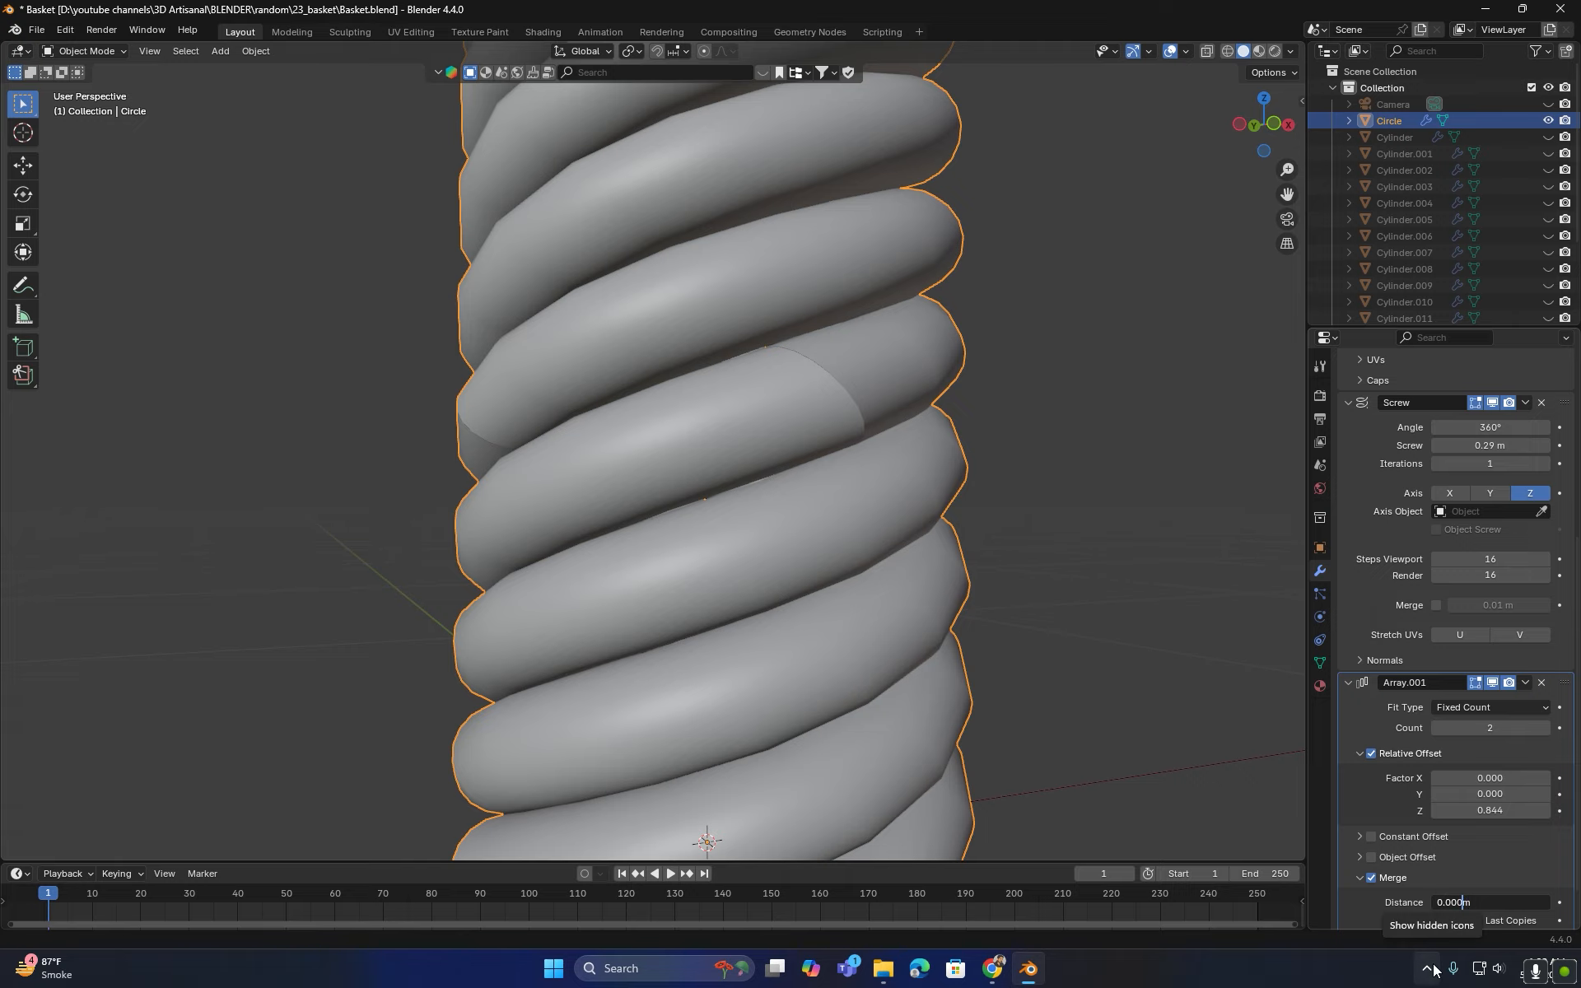
key(Return)
- Raise the second Array modifier's count to 13 to lengthen the rope
scroll(700, 584, down, 3)
middle_drag(680, 581, 495, 608)
drag(1546, 728, 1567, 728)
scroll(782, 596, down, 9)
middle_drag(709, 614, 789, 631)
click(1545, 732)
triple_click(1545, 732)
triple_click(1545, 732)
scroll(790, 512, down, 5)
middle_drag(791, 511, 706, 523)
shift+middle_drag(663, 415, 657, 527)
scroll(656, 528, up, 9)
scroll(656, 527, down, 9)
- Unhide all hidden basket objects and clear the resulting multiple selection at the rope
key(alt+h)
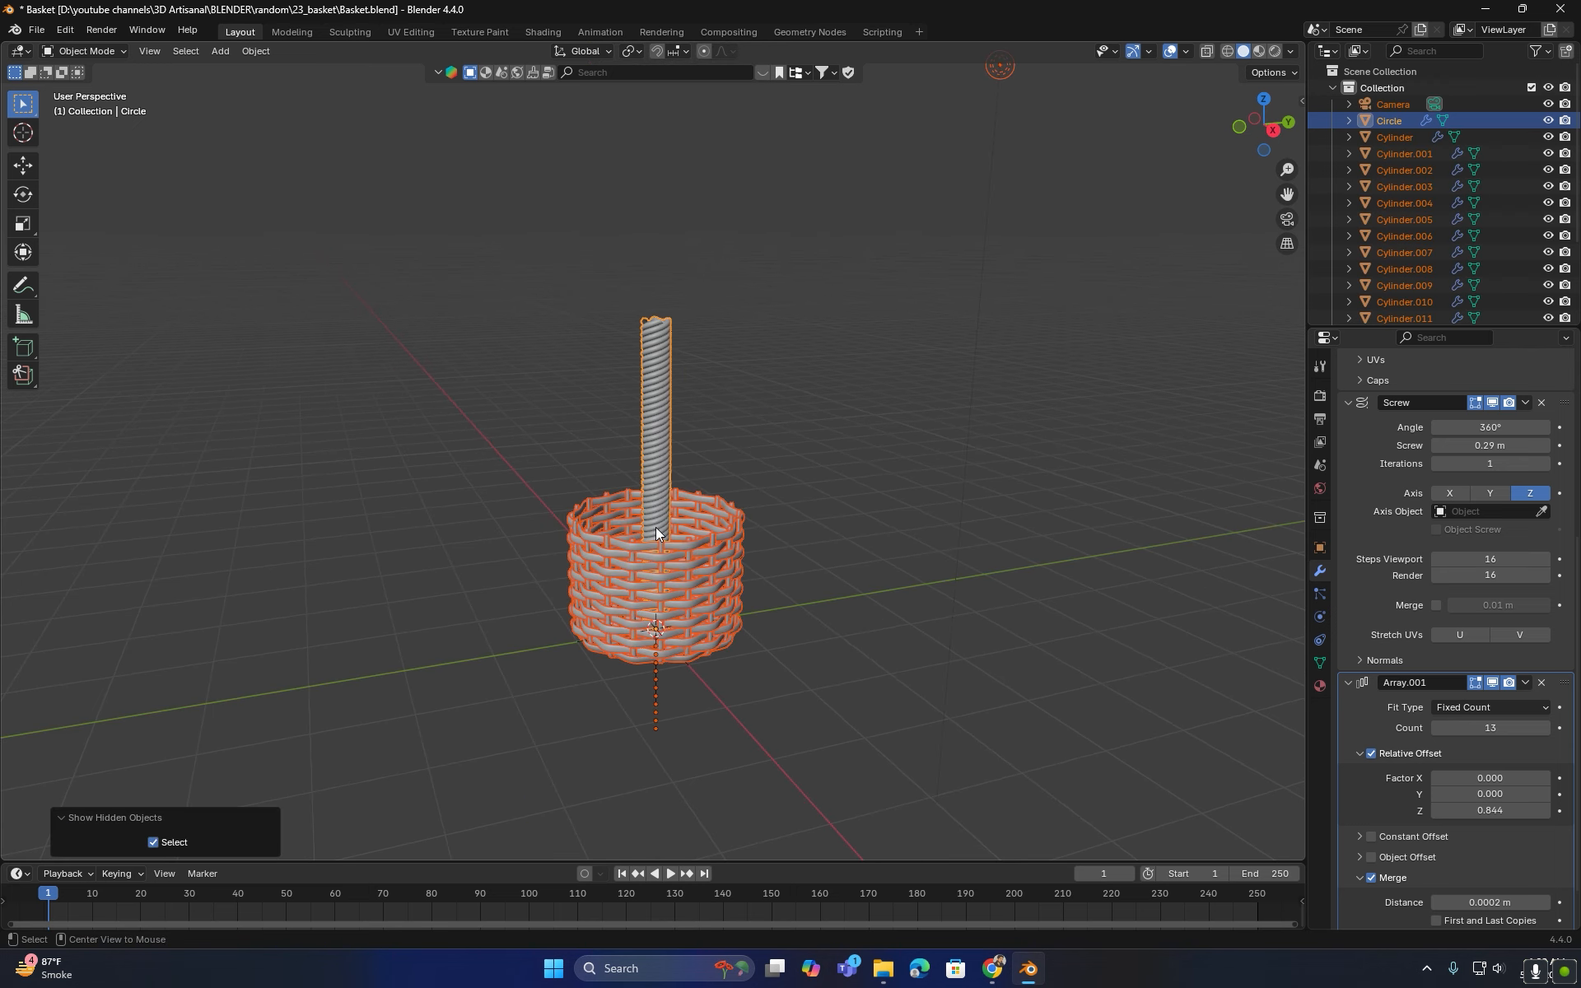
scroll(770, 461, up, 5)
middle_drag(754, 493, 751, 407)
click(652, 362)
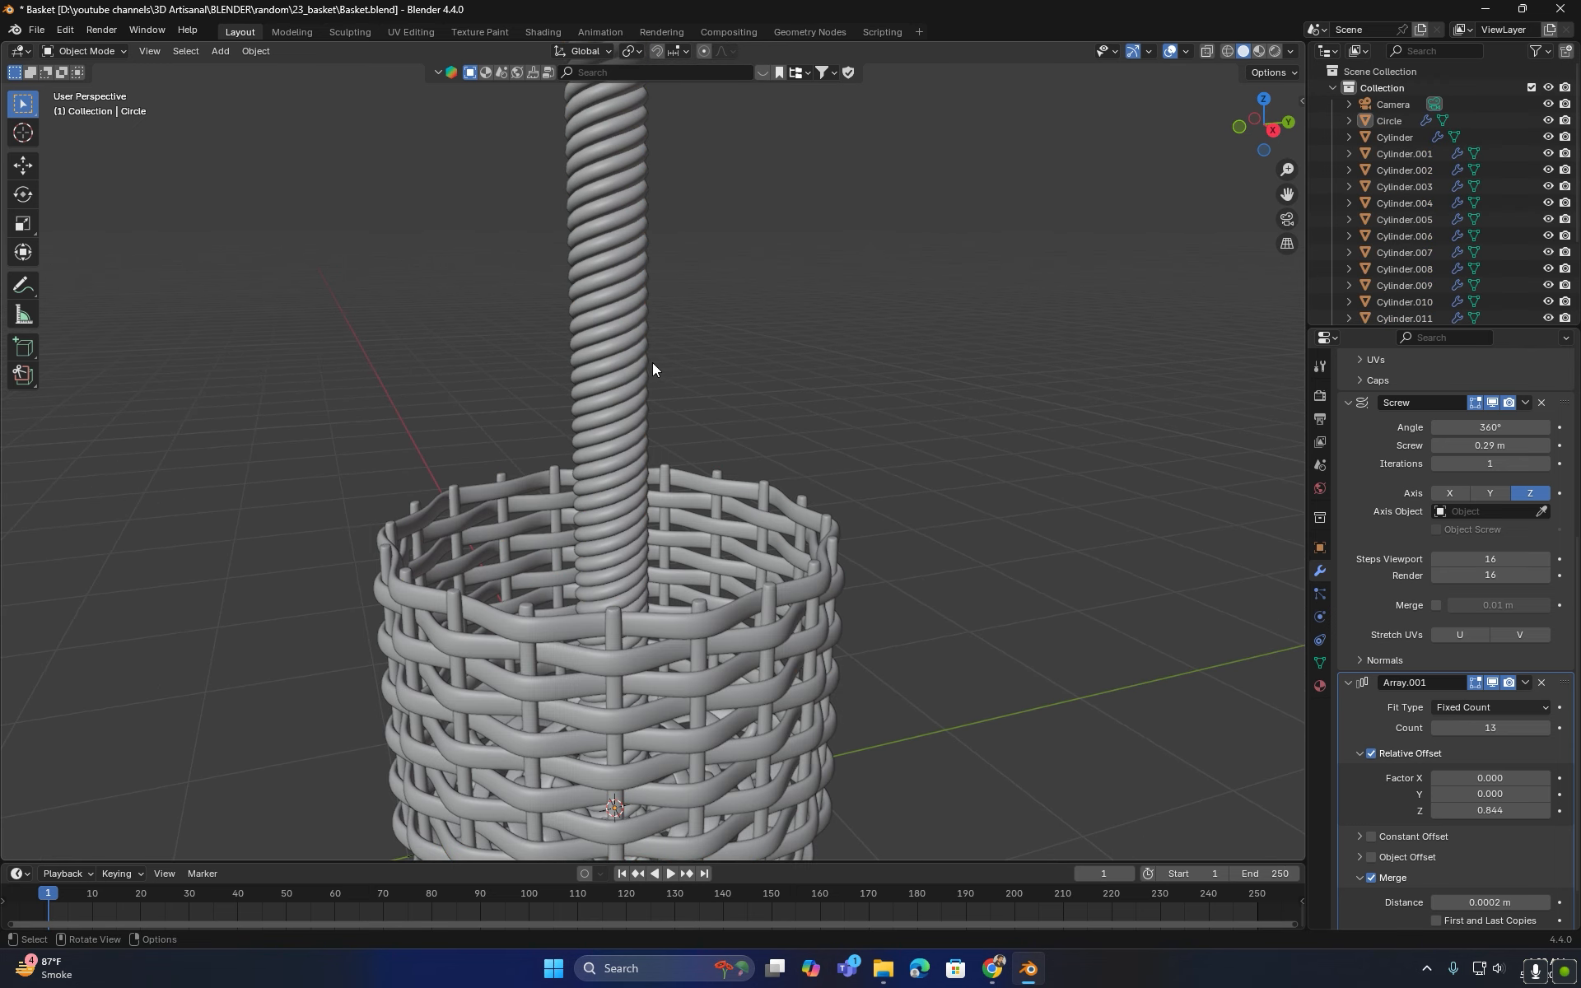
- Set the second Array modifier's count to 20 to extend the rope upward
click(1523, 729)
text(20)
key(Return)
scroll(736, 497, down, 4)
scroll(815, 464, down, 2)
shift+middle_drag(583, 263, 554, 420)
scroll(553, 417, up, 5)
shift+middle_drag(560, 568, 758, 259)
scroll(747, 388, down, 1)
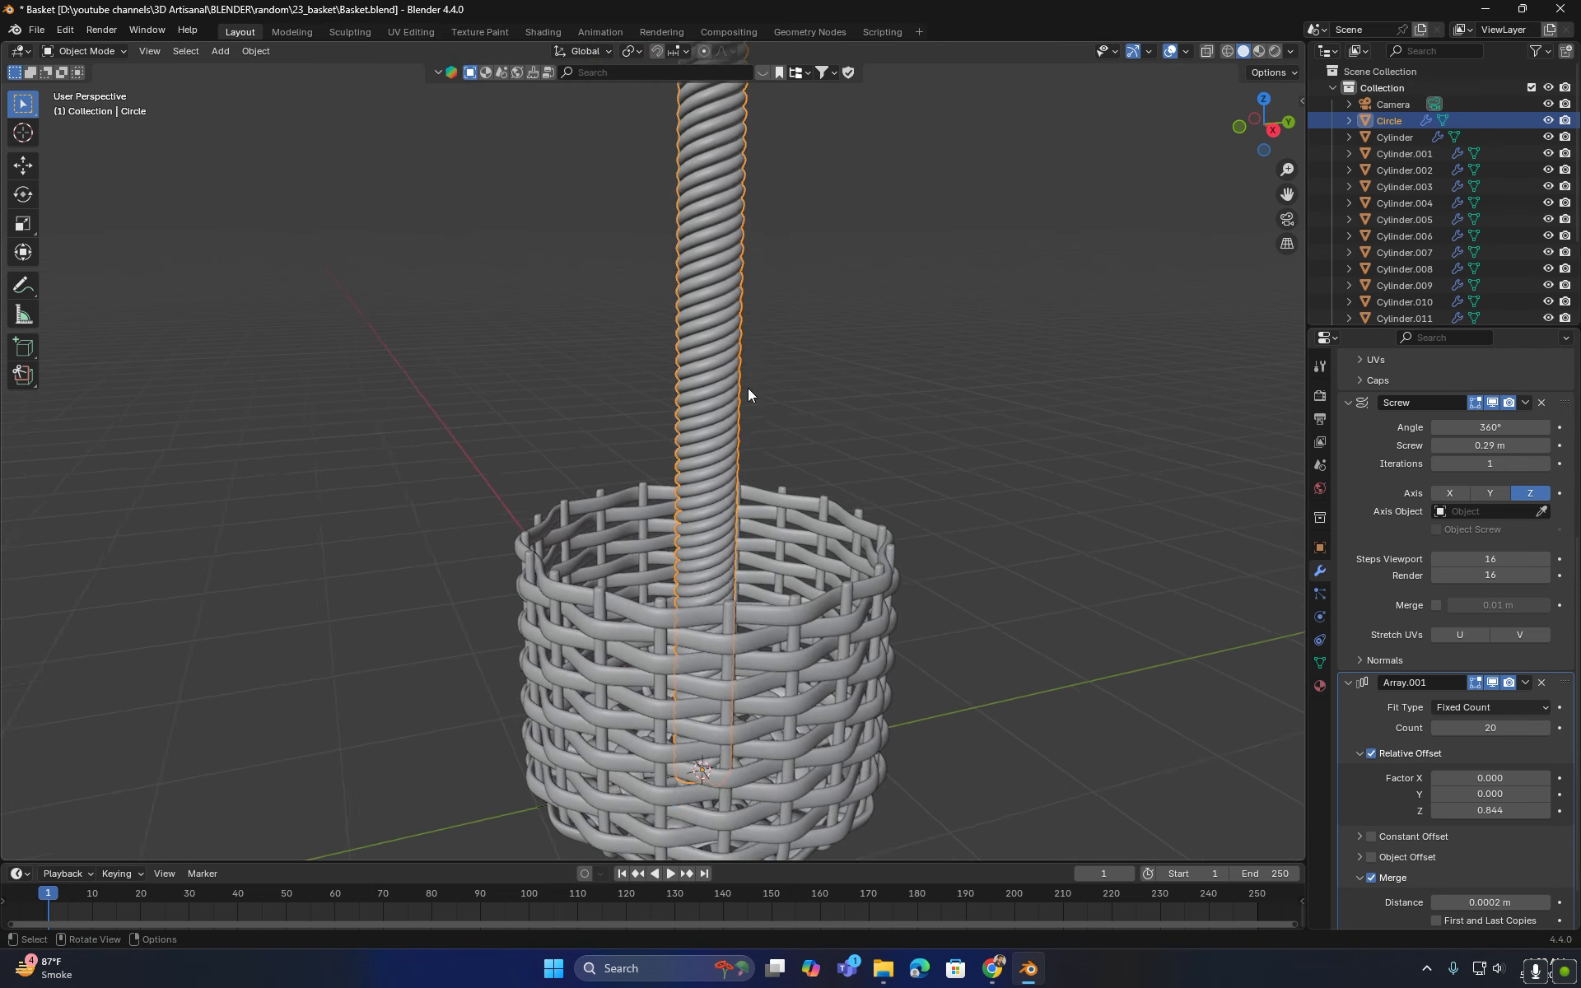
- Deselect everything and add a Bézier circle with a 1 m radius at the world origin
scroll(748, 388, down, 1)
key(alt+a)
key(shift+a)
mouse_move(748, 390)
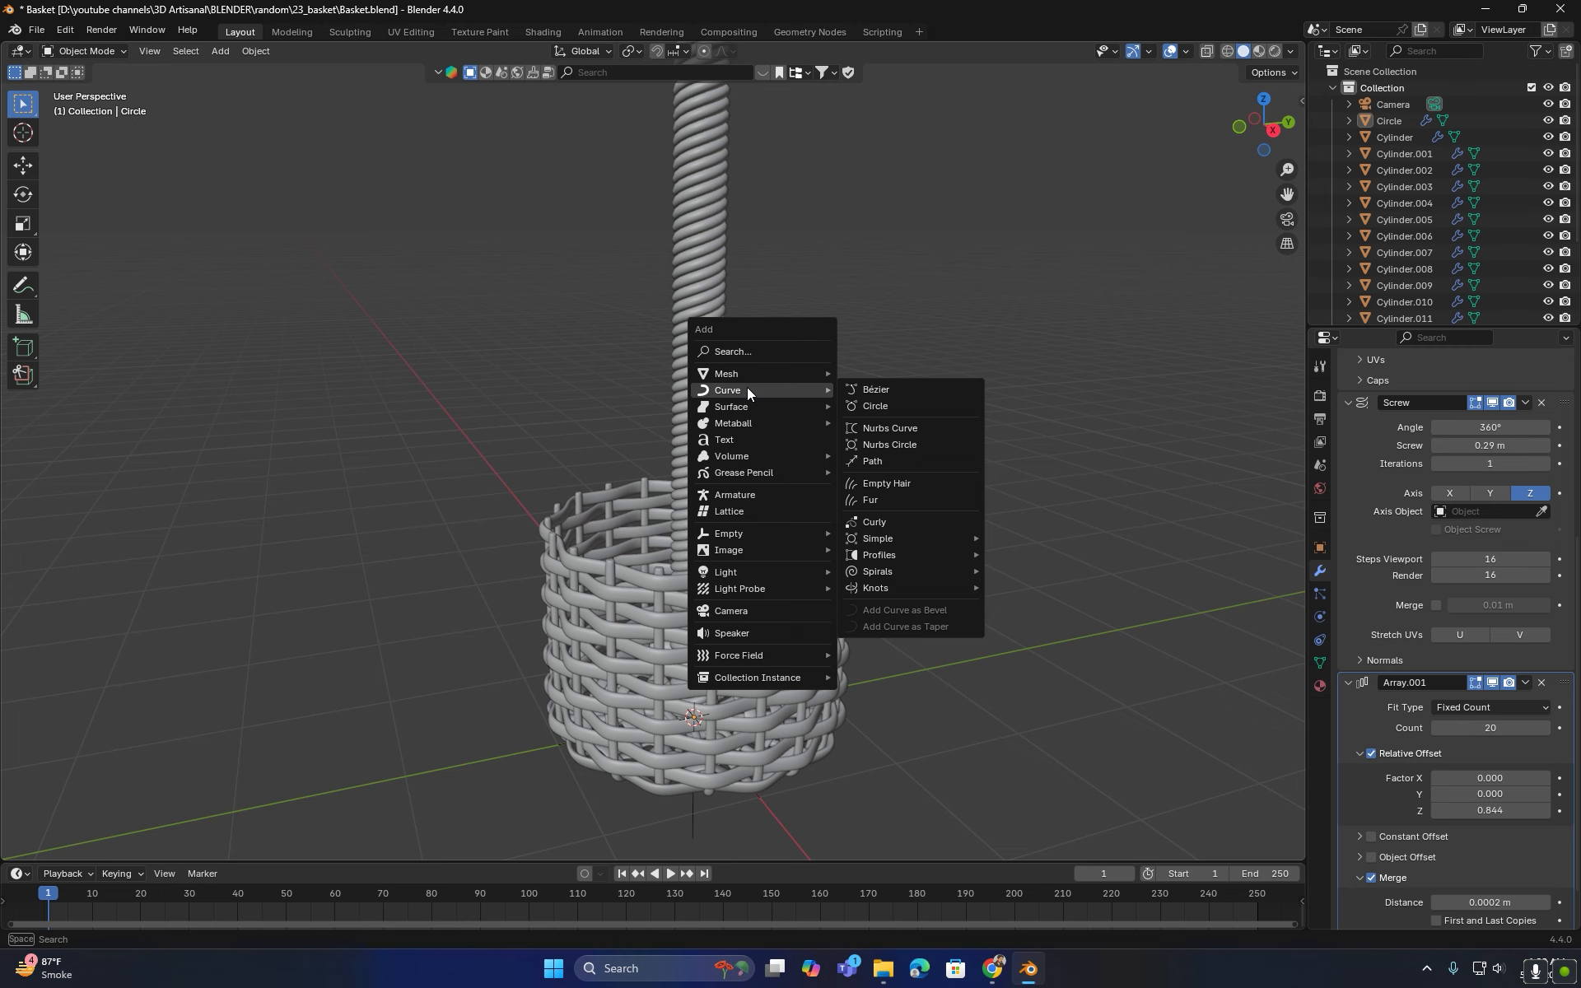
click(897, 405)
middle_drag(898, 405, 711, 639)
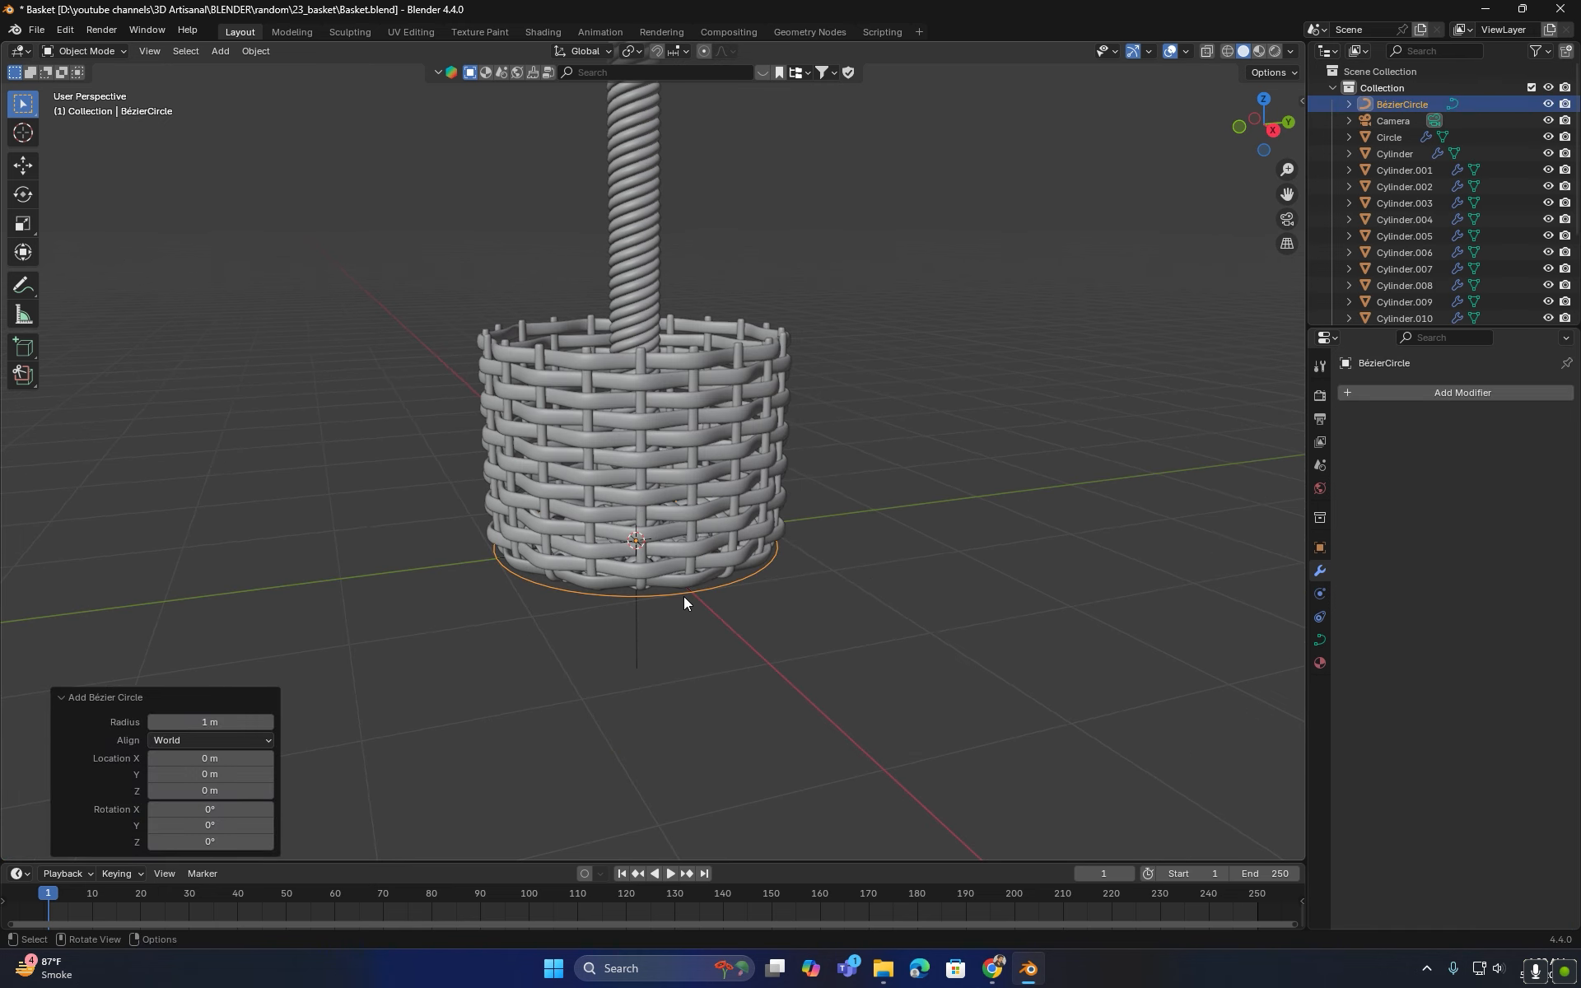
- Move the Bézier circle up along Z to the basket's top rim
key(g)
key(z)
click(670, 379)
shift+middle_drag(670, 385, 646, 585)
- Select the rope and apply its first Array modifier, the one with the object offset
click(609, 398)
scroll(613, 403, up, 2)
shift+middle_drag(708, 713, 714, 497)
middle_drag(714, 497, 733, 494)
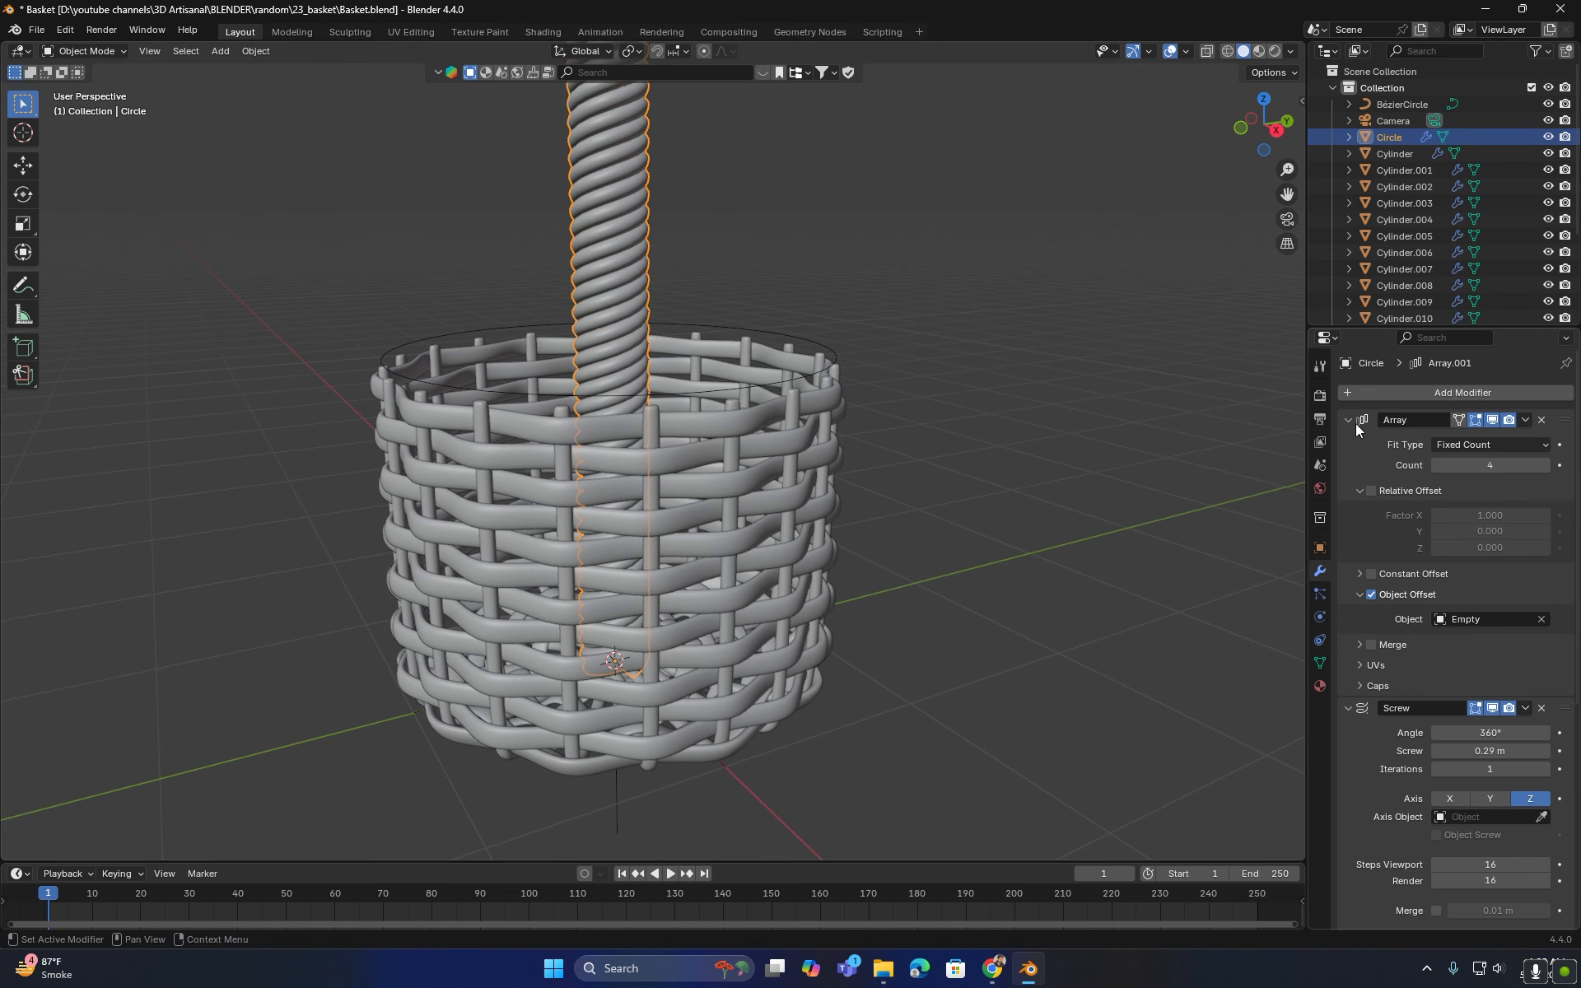
key(ctrl+a)
click(1525, 419)
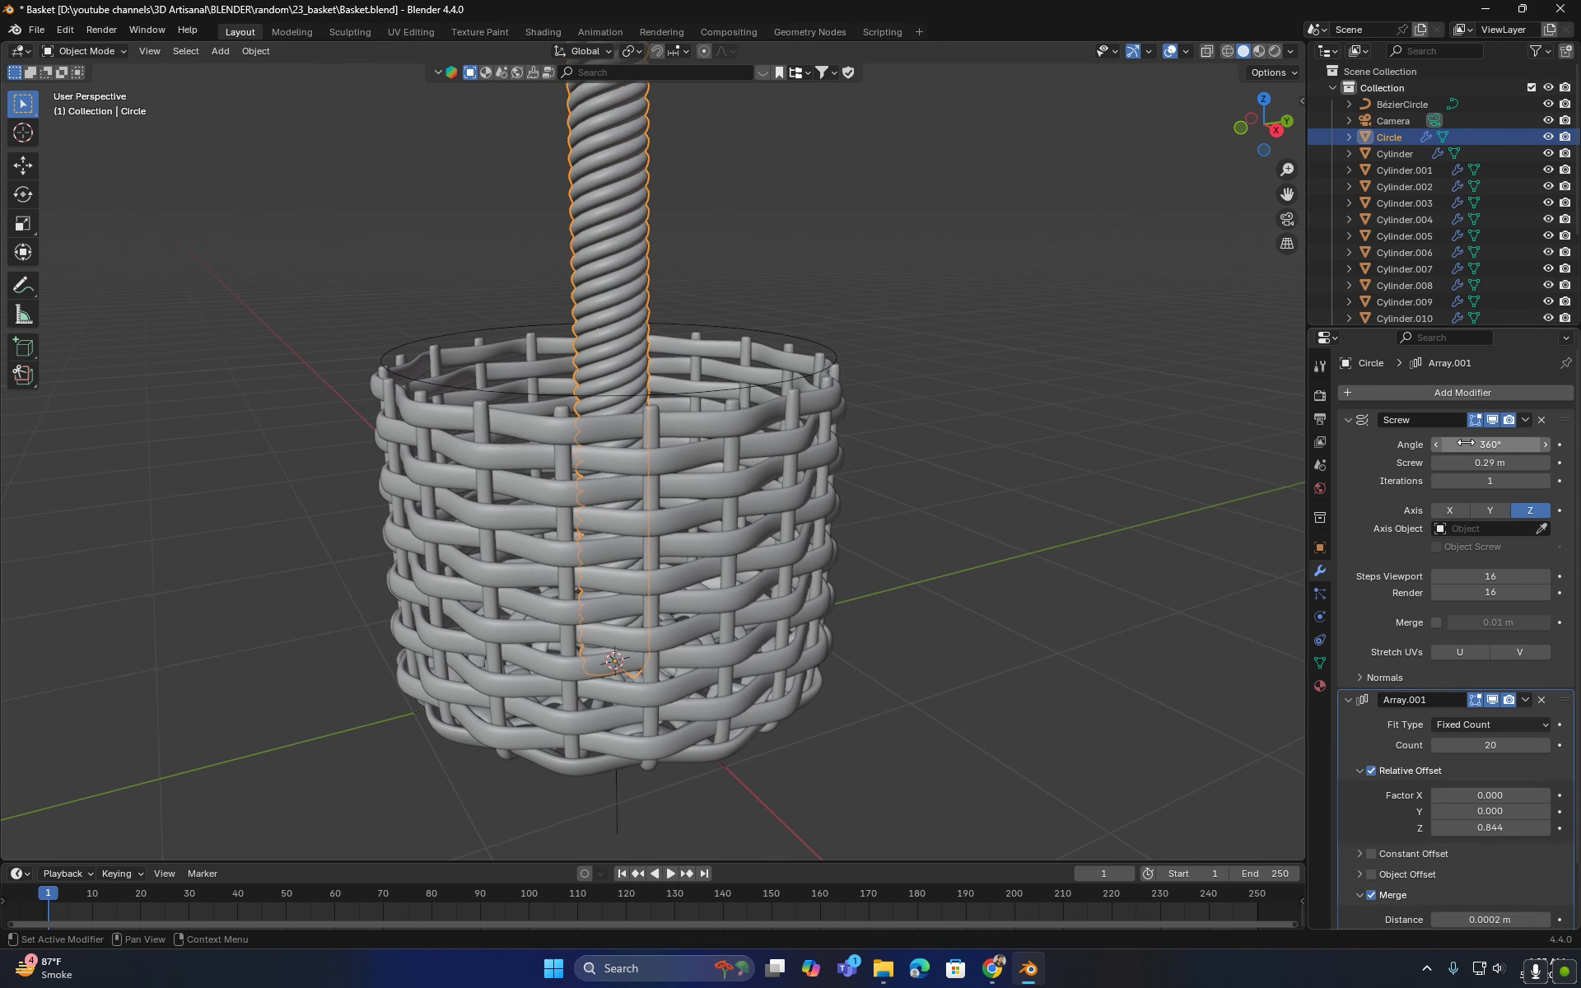
- Add a Curve modifier to the rope with BézierCircle as the curve object and Z as the deform axis
click(1454, 392)
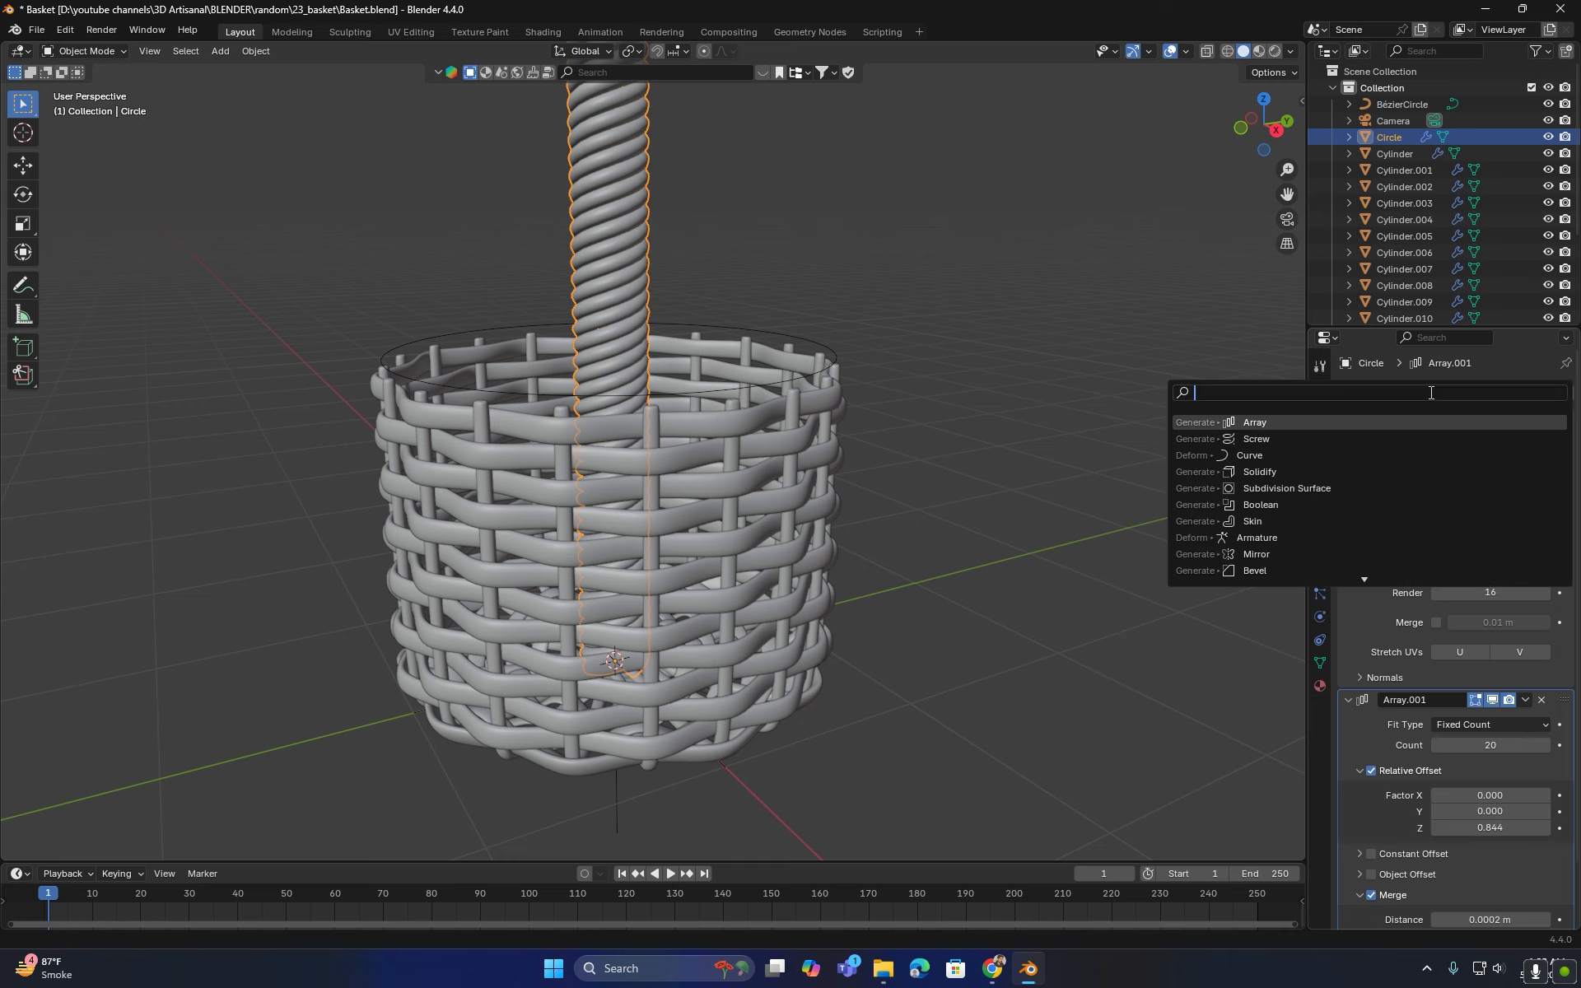
click(1257, 455)
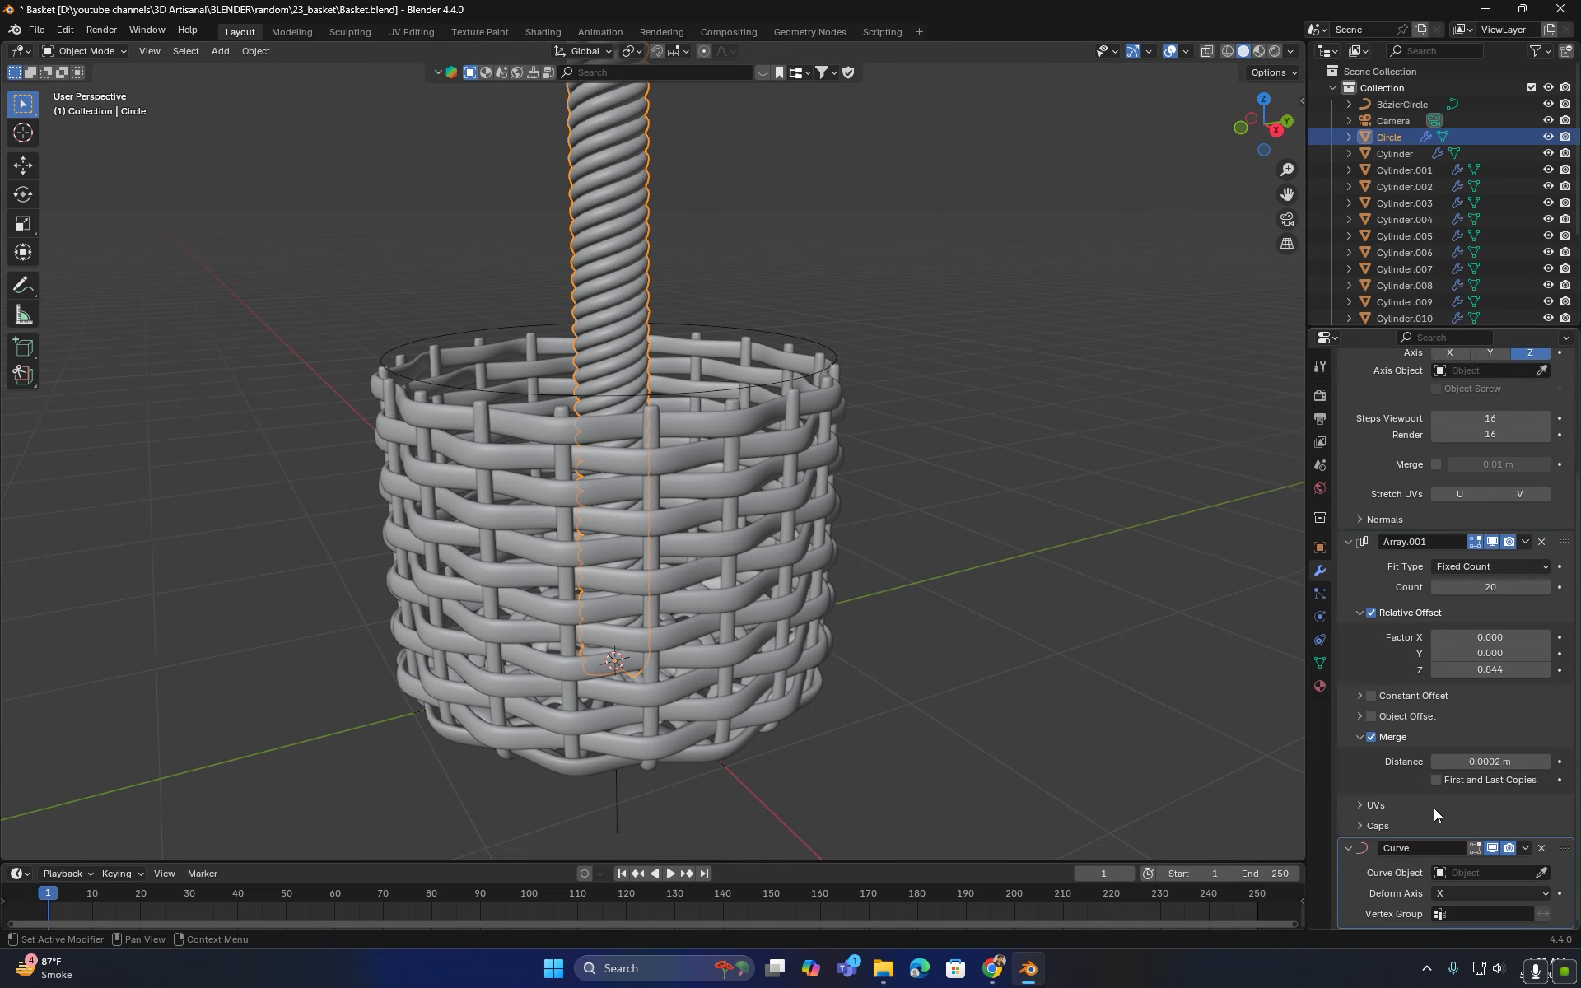
click(1542, 873)
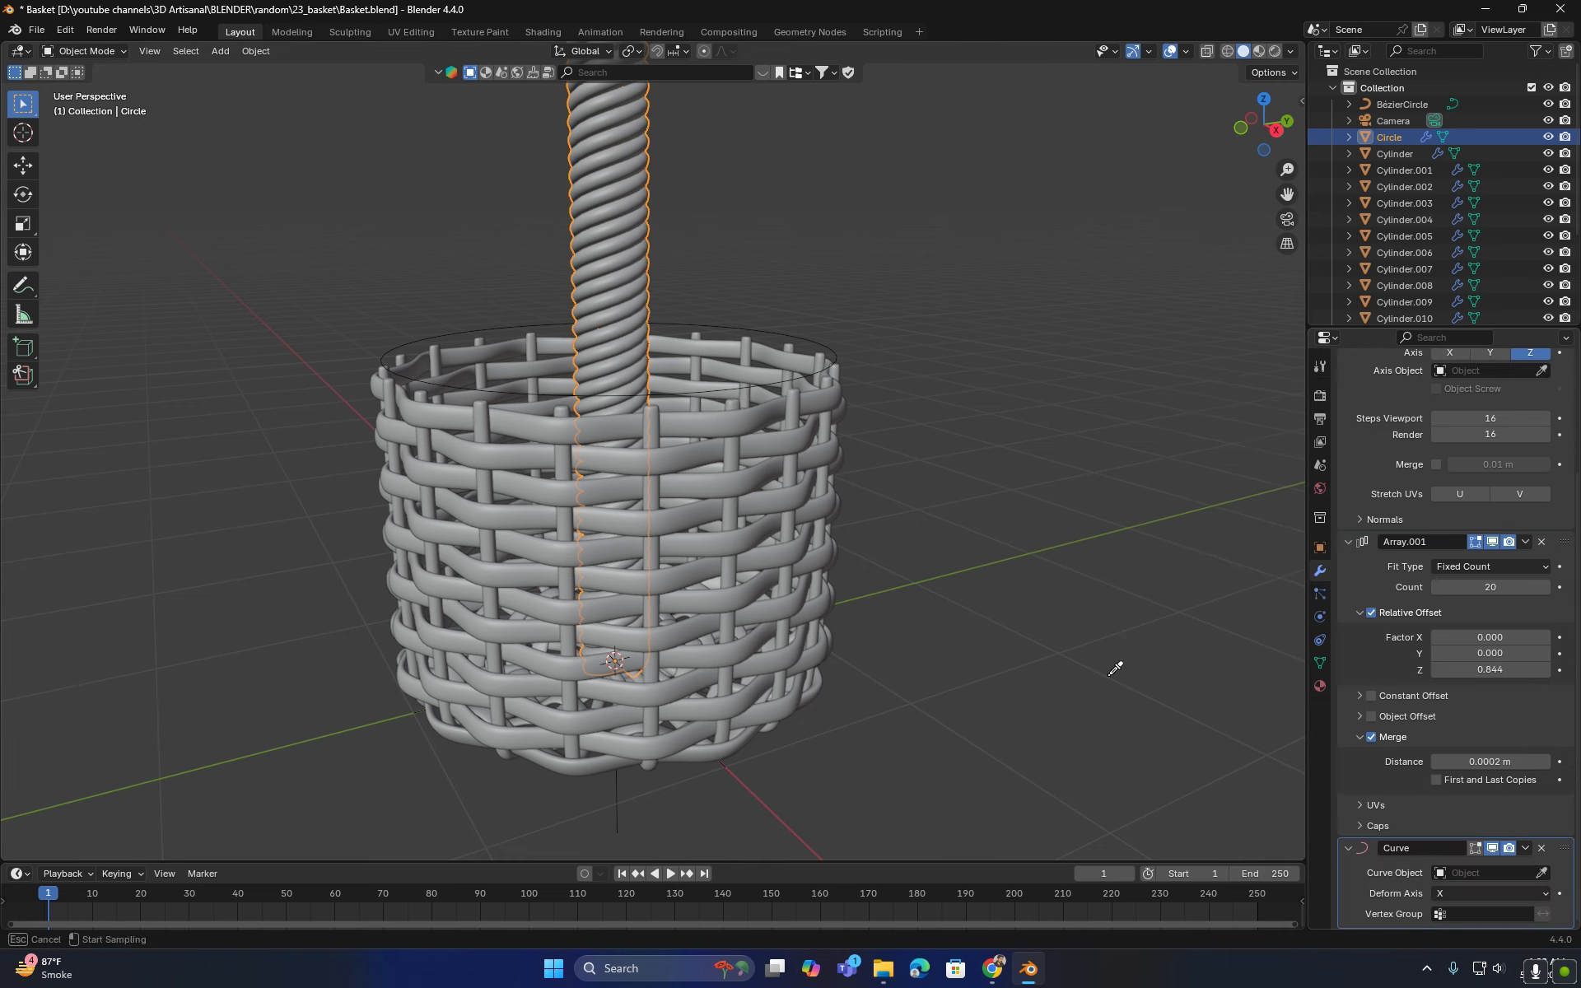
click(796, 332)
mouse_move(492, 460)
middle_down()
mouse_move(486, 476)
mouse_move(512, 486)
middle_up()
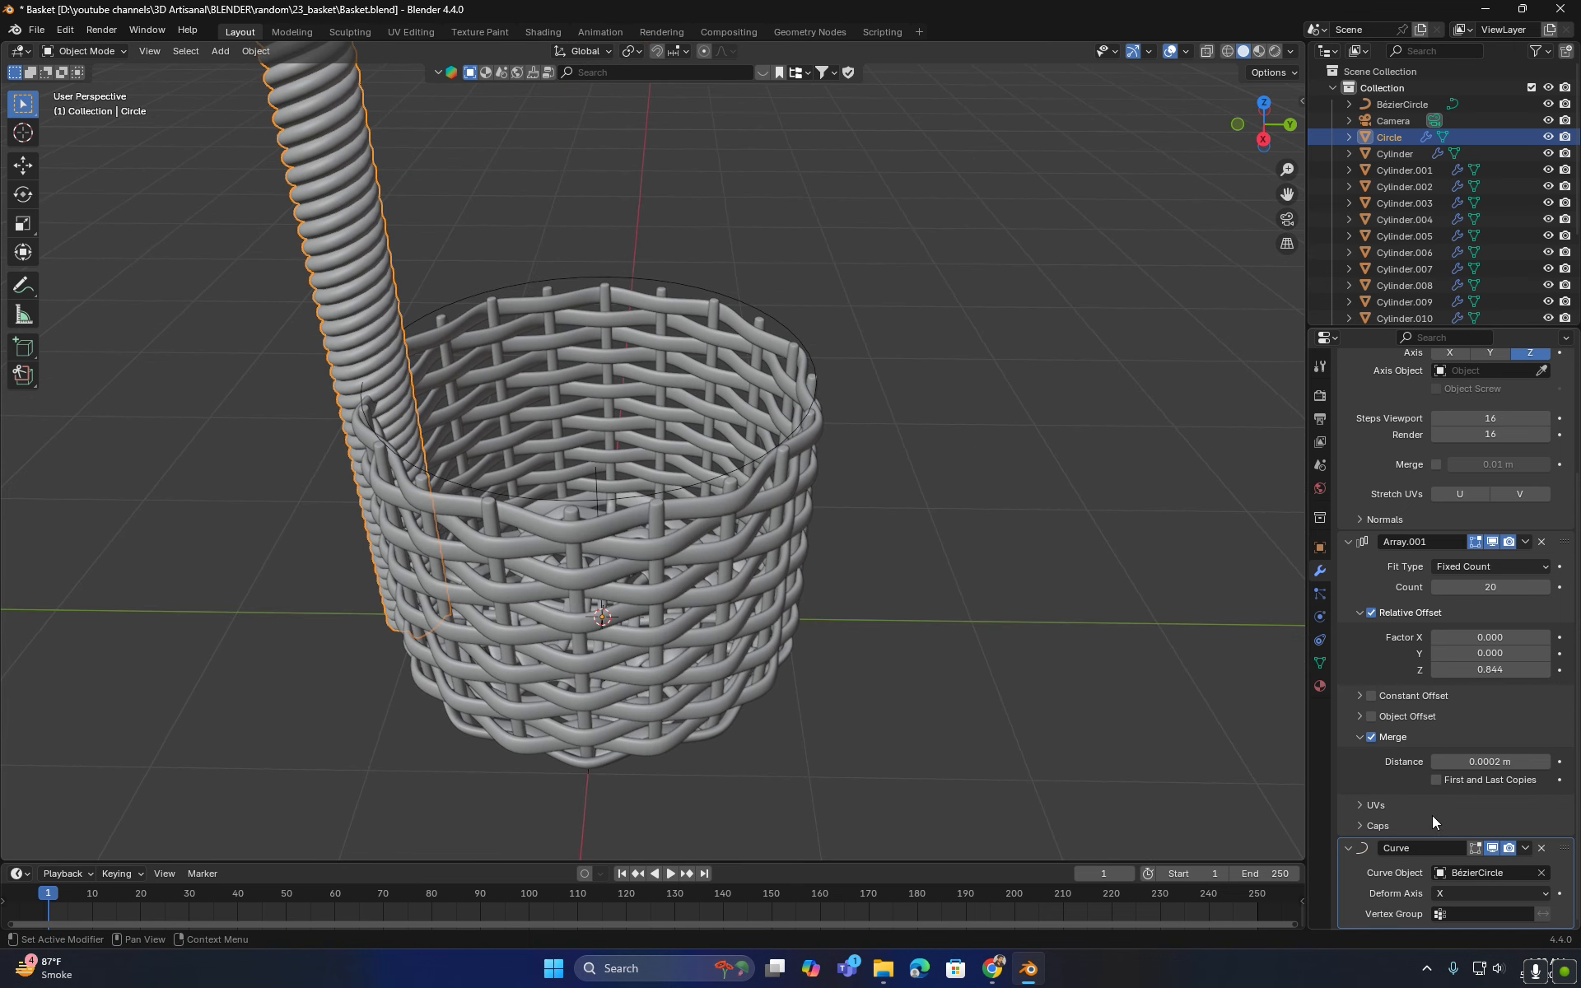
click(1495, 894)
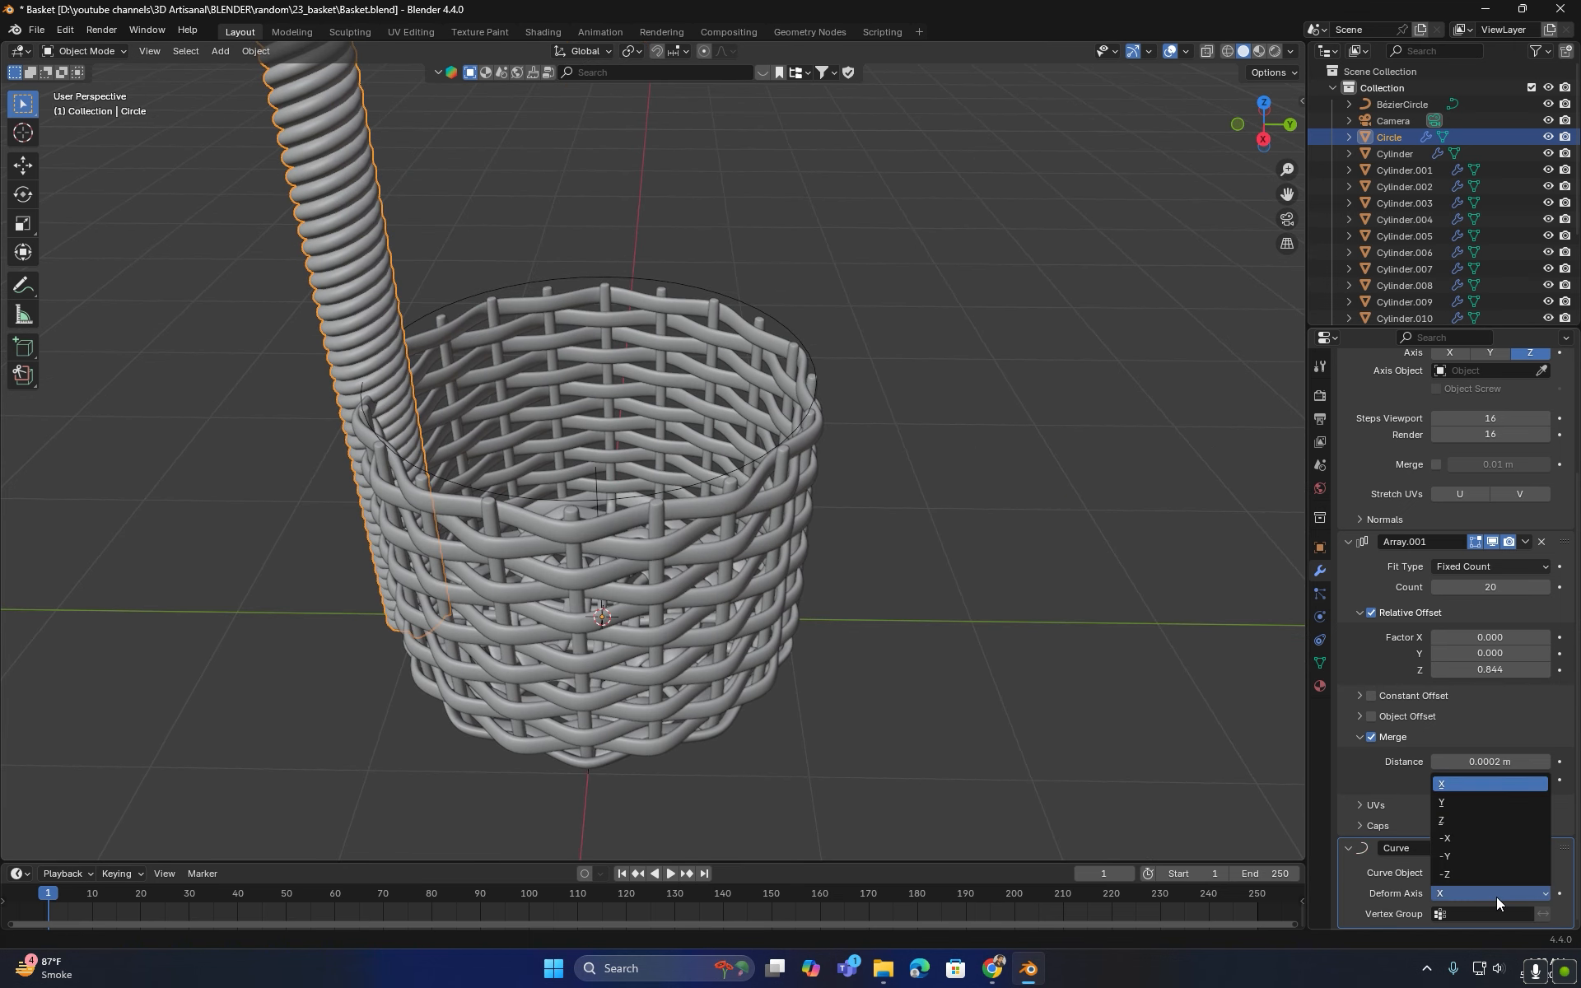
click(1454, 822)
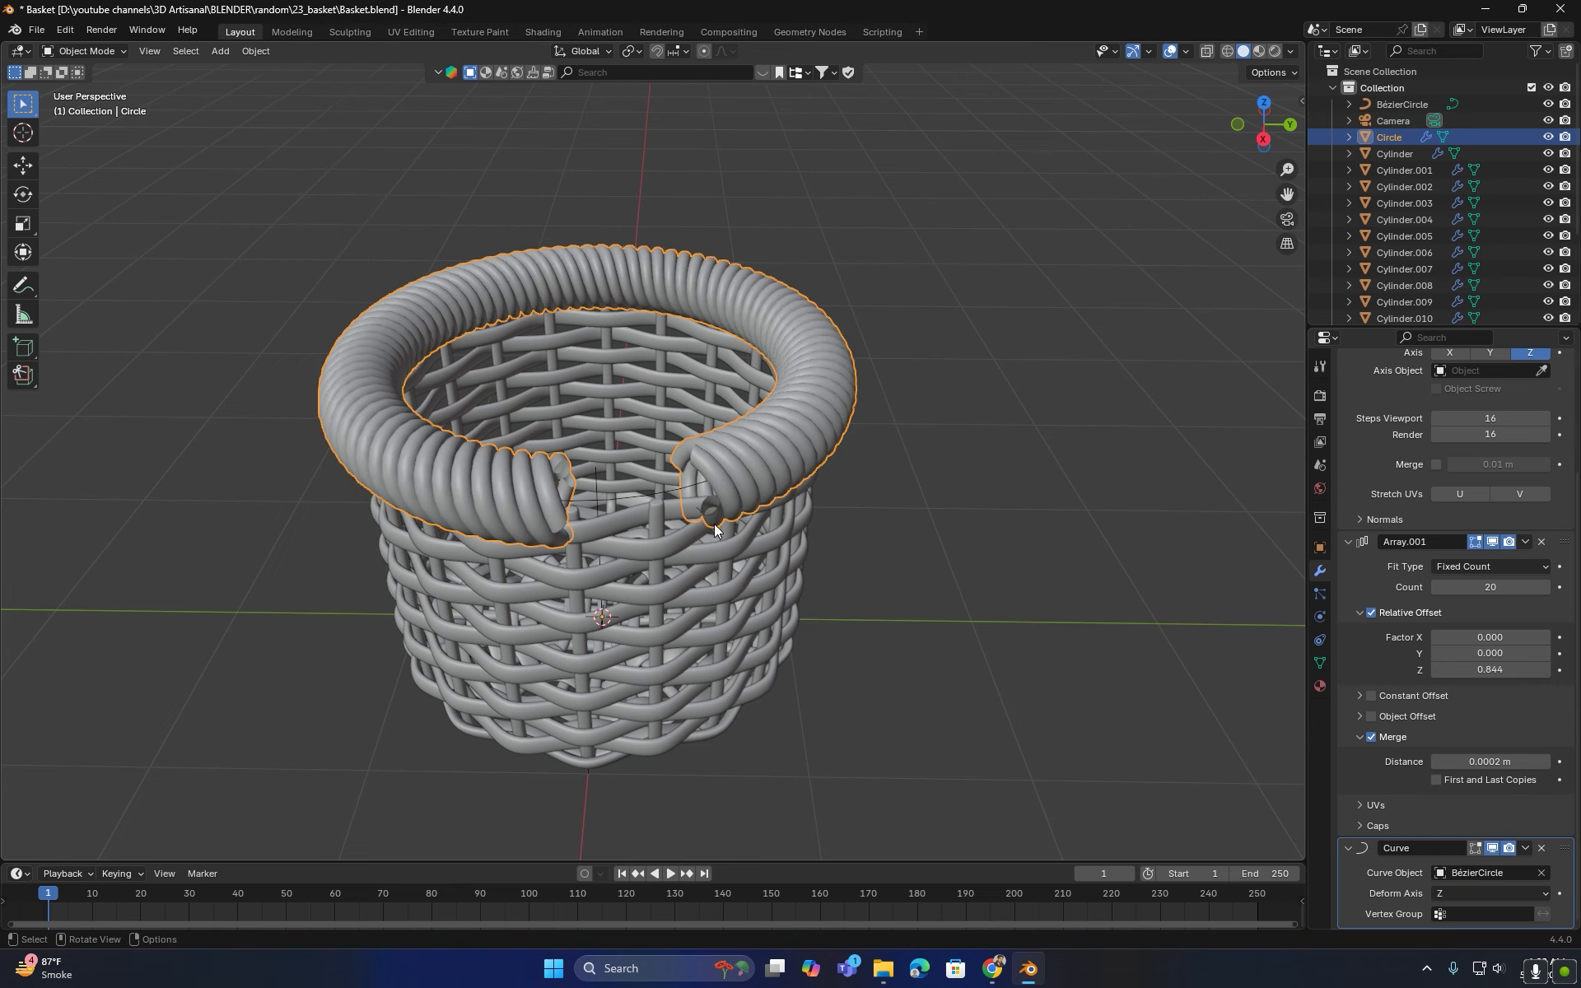
middle_drag(714, 523, 698, 550)
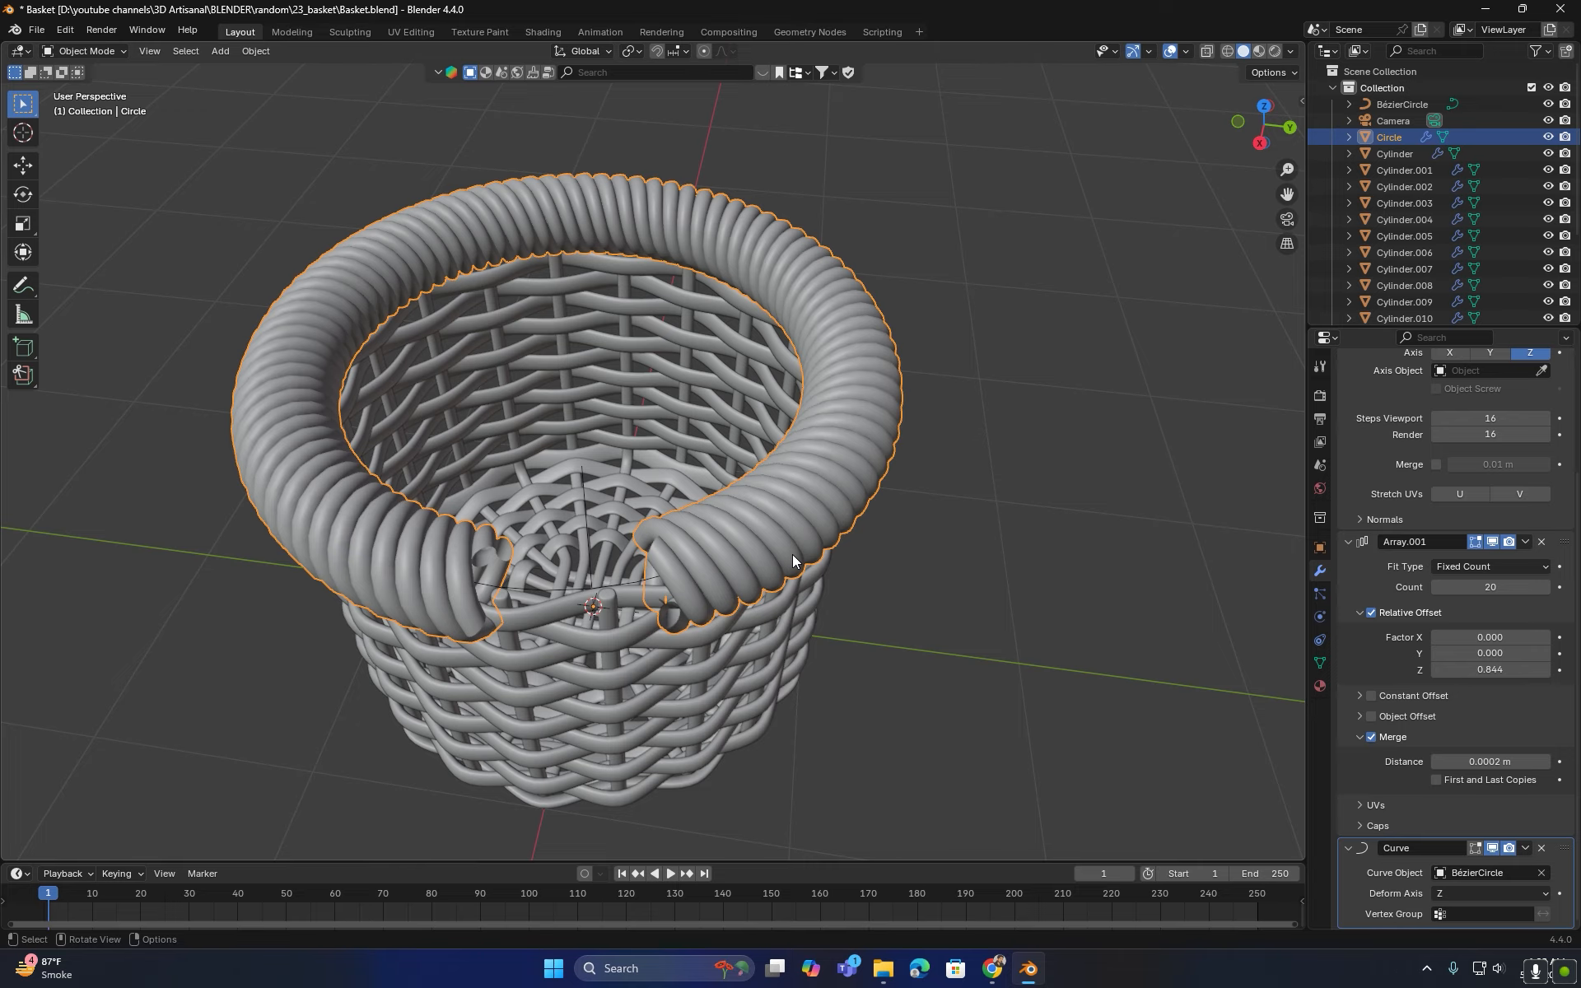
- Scale the rope down to about 0.4 and enlarge it again by 1.09 to fit the rim's thickness
key(s)
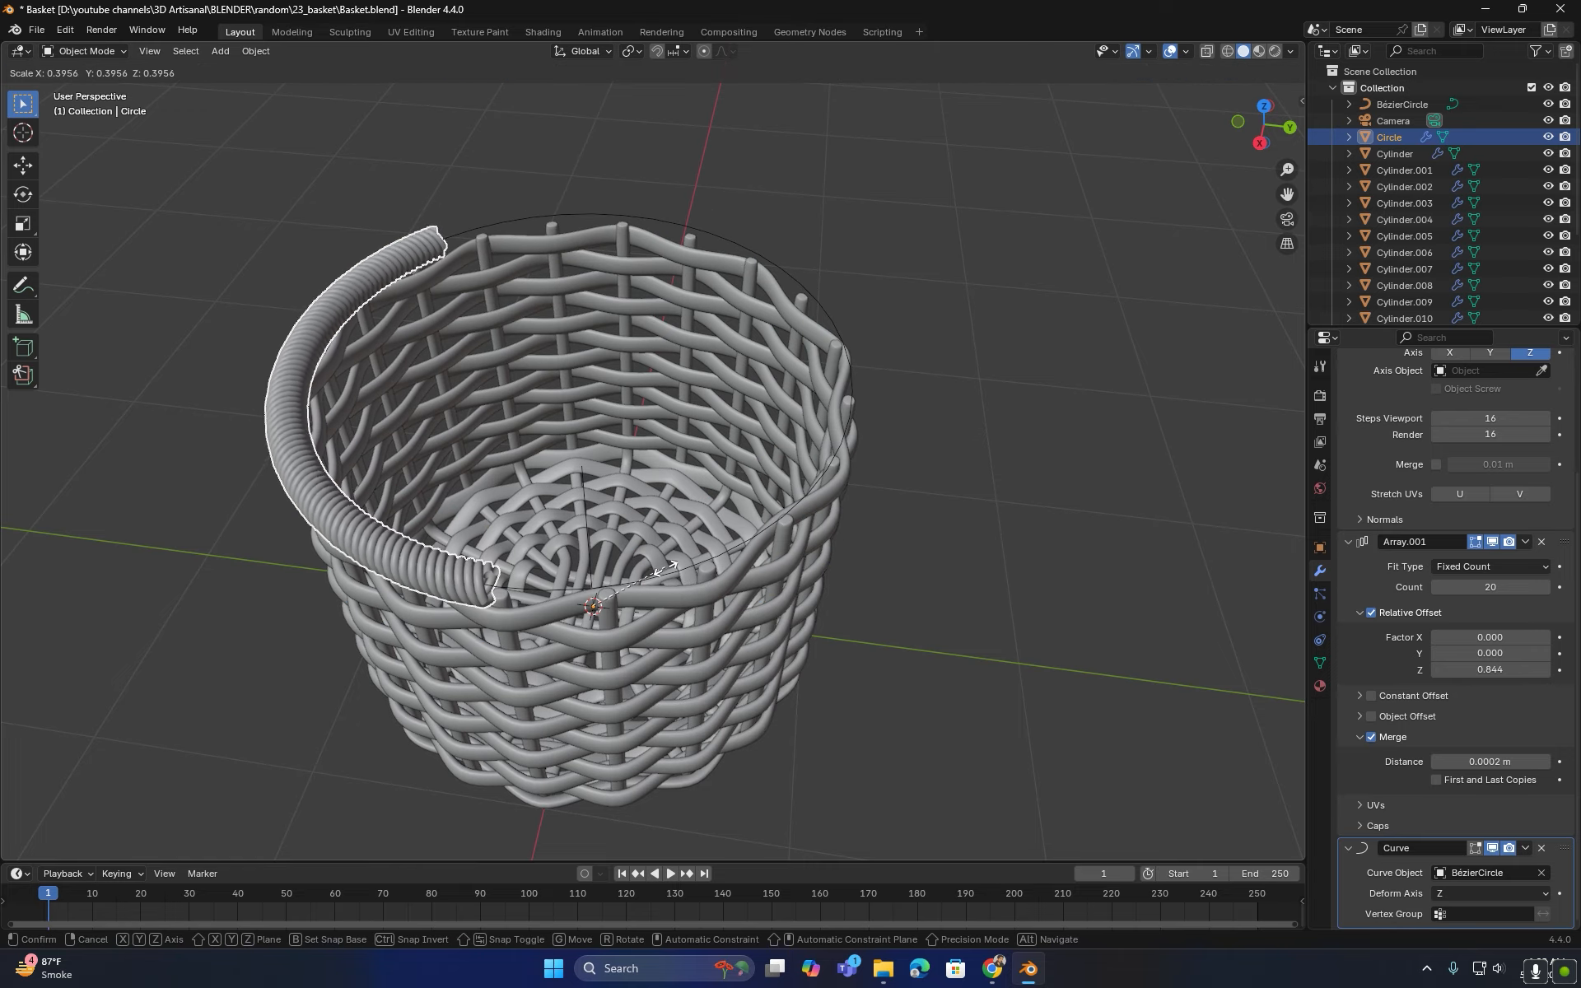
click(657, 576)
middle_drag(657, 576, 591, 499)
scroll(679, 474, up, 5)
scroll(679, 487, down, 5)
key(s)
click(605, 487)
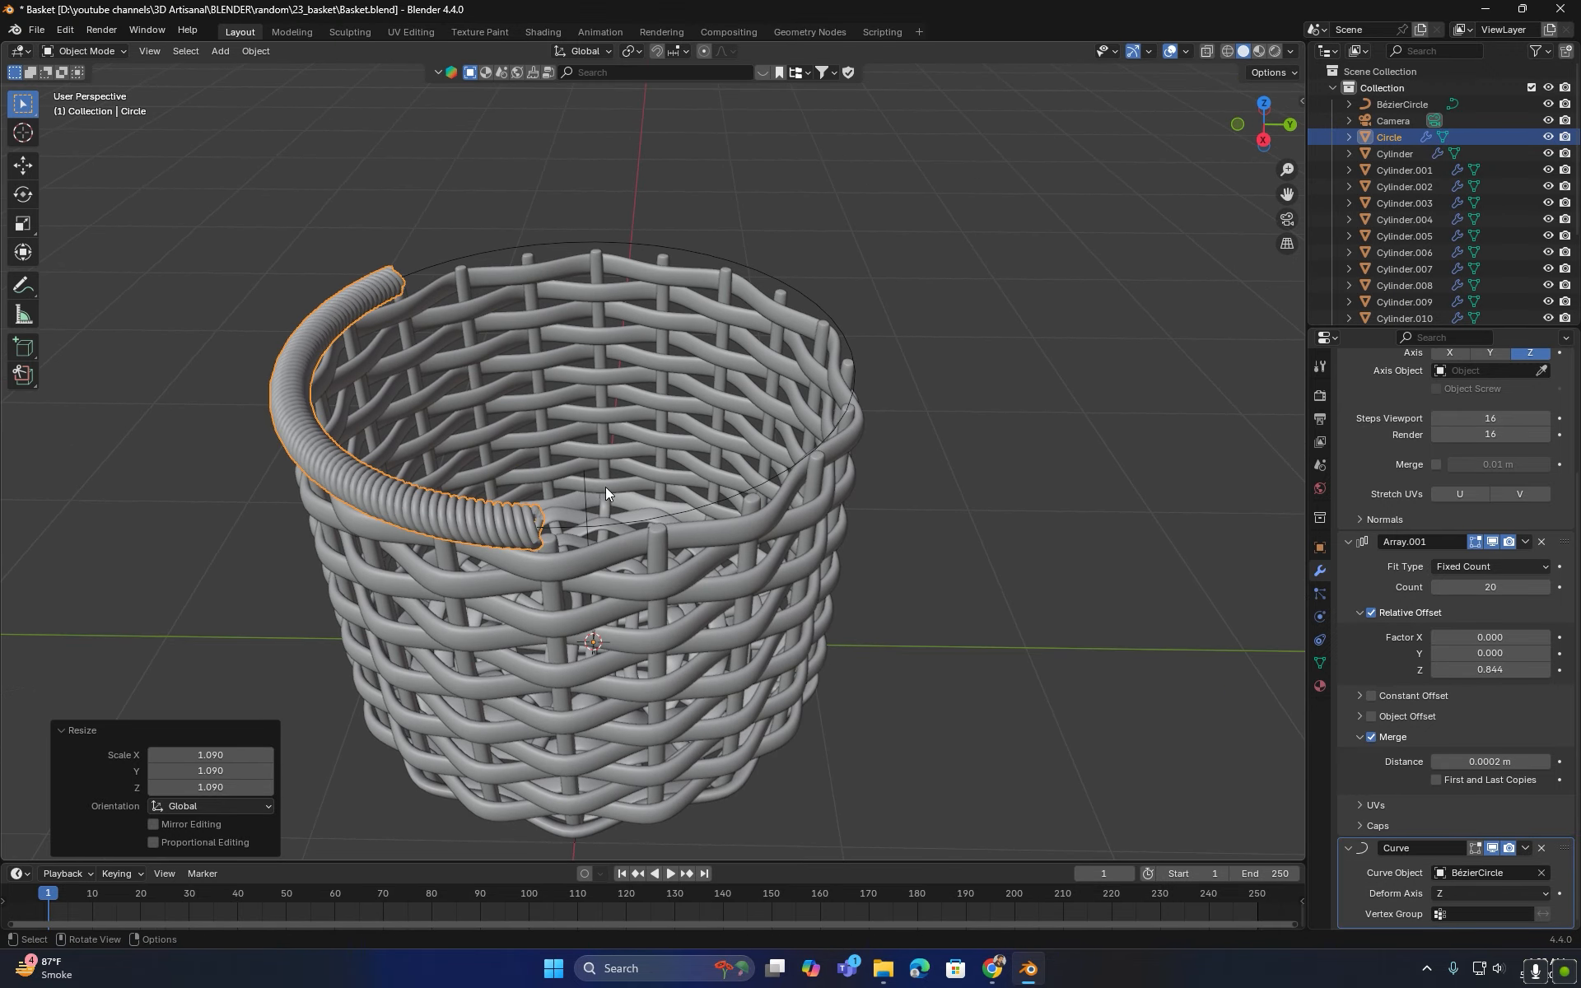
- Increase the second Array modifier's count to 58 so the rope runs all the way around the rim
click(1551, 587)
click(1550, 587)
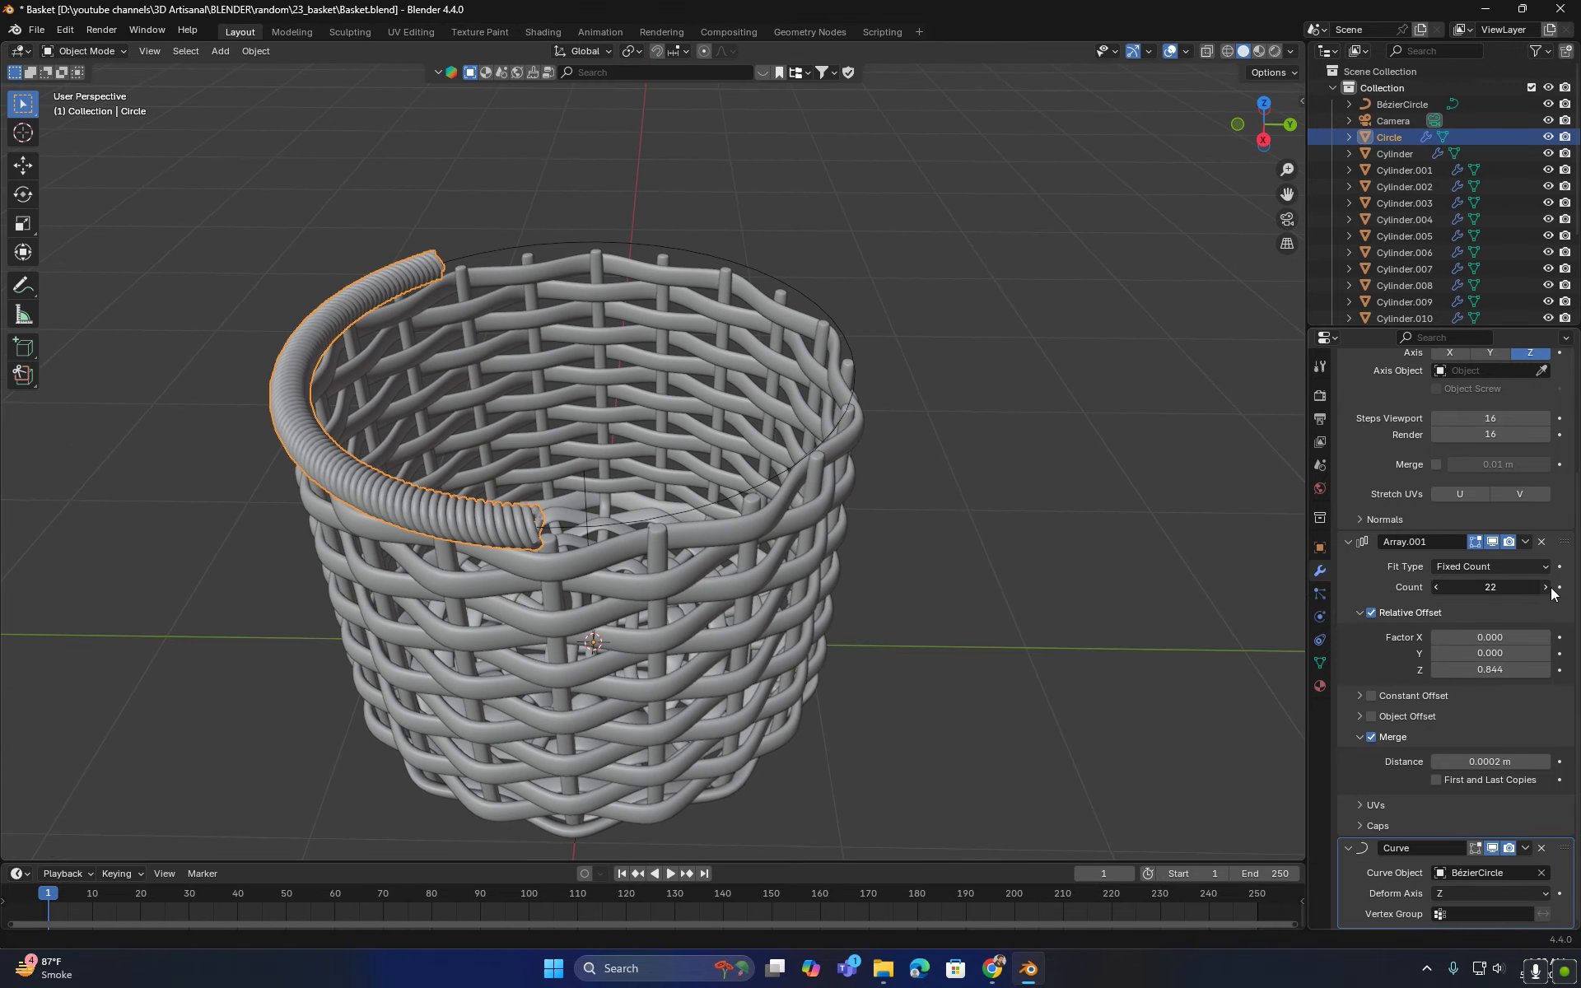
click(1545, 587)
click(1545, 587)
click(1545, 587)
click(1546, 587)
click(1545, 587)
click(1545, 587)
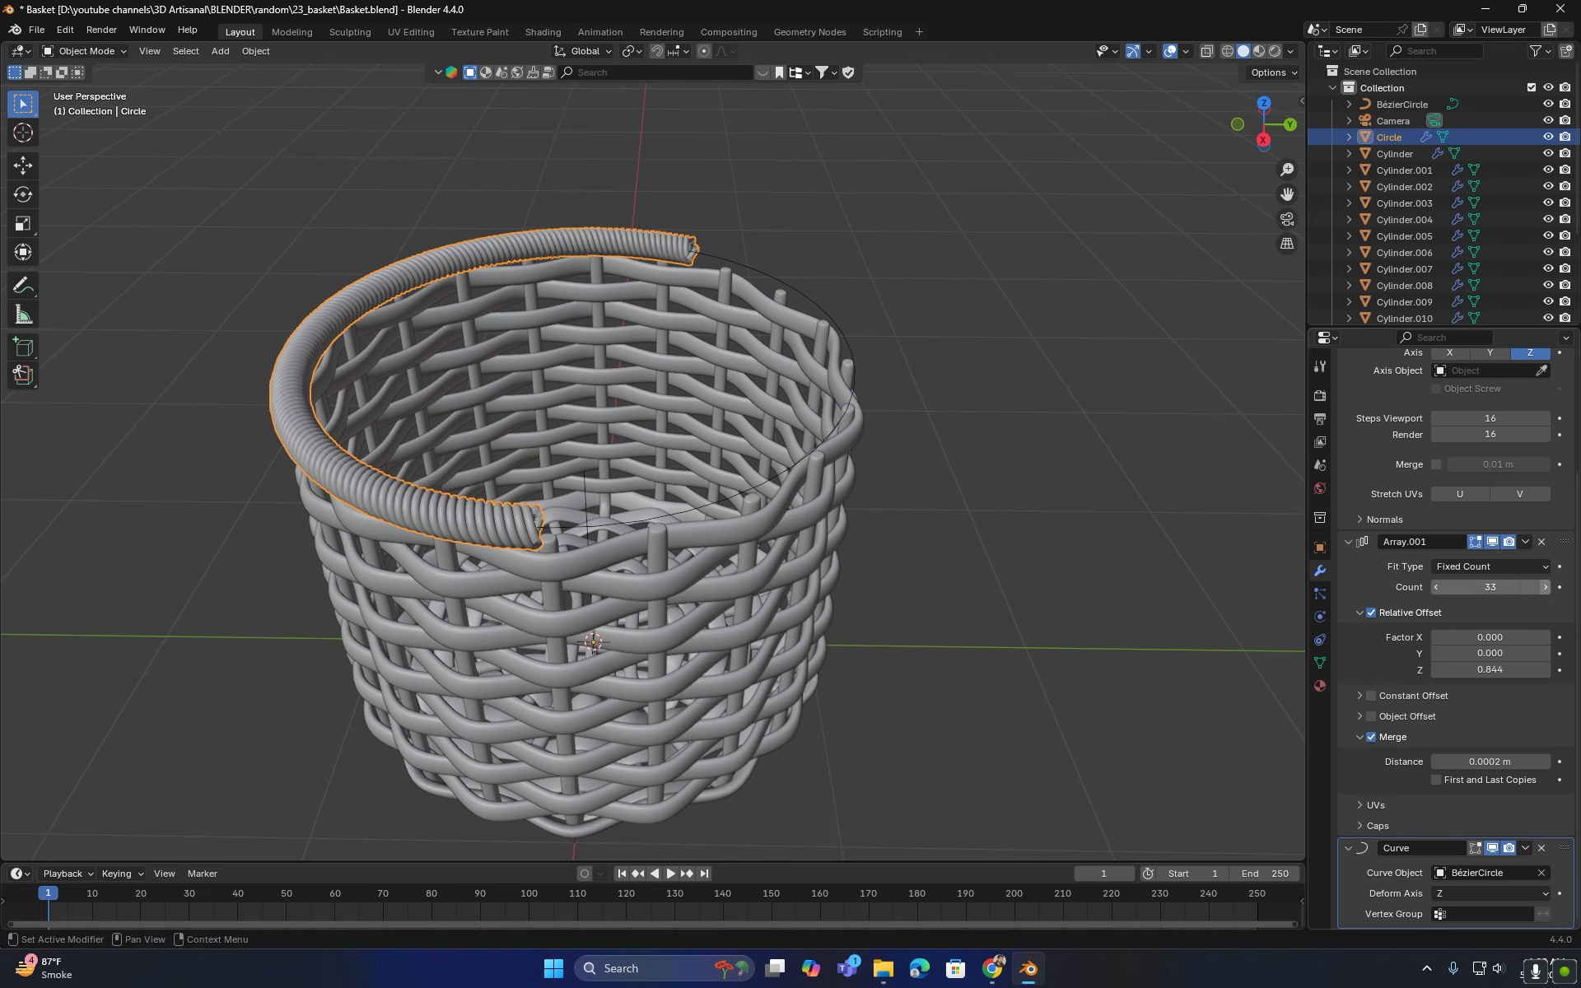
click(1545, 587)
click(1545, 587)
click(1546, 587)
click(1545, 587)
click(1545, 587)
click(1546, 587)
click(1546, 587)
click(1545, 587)
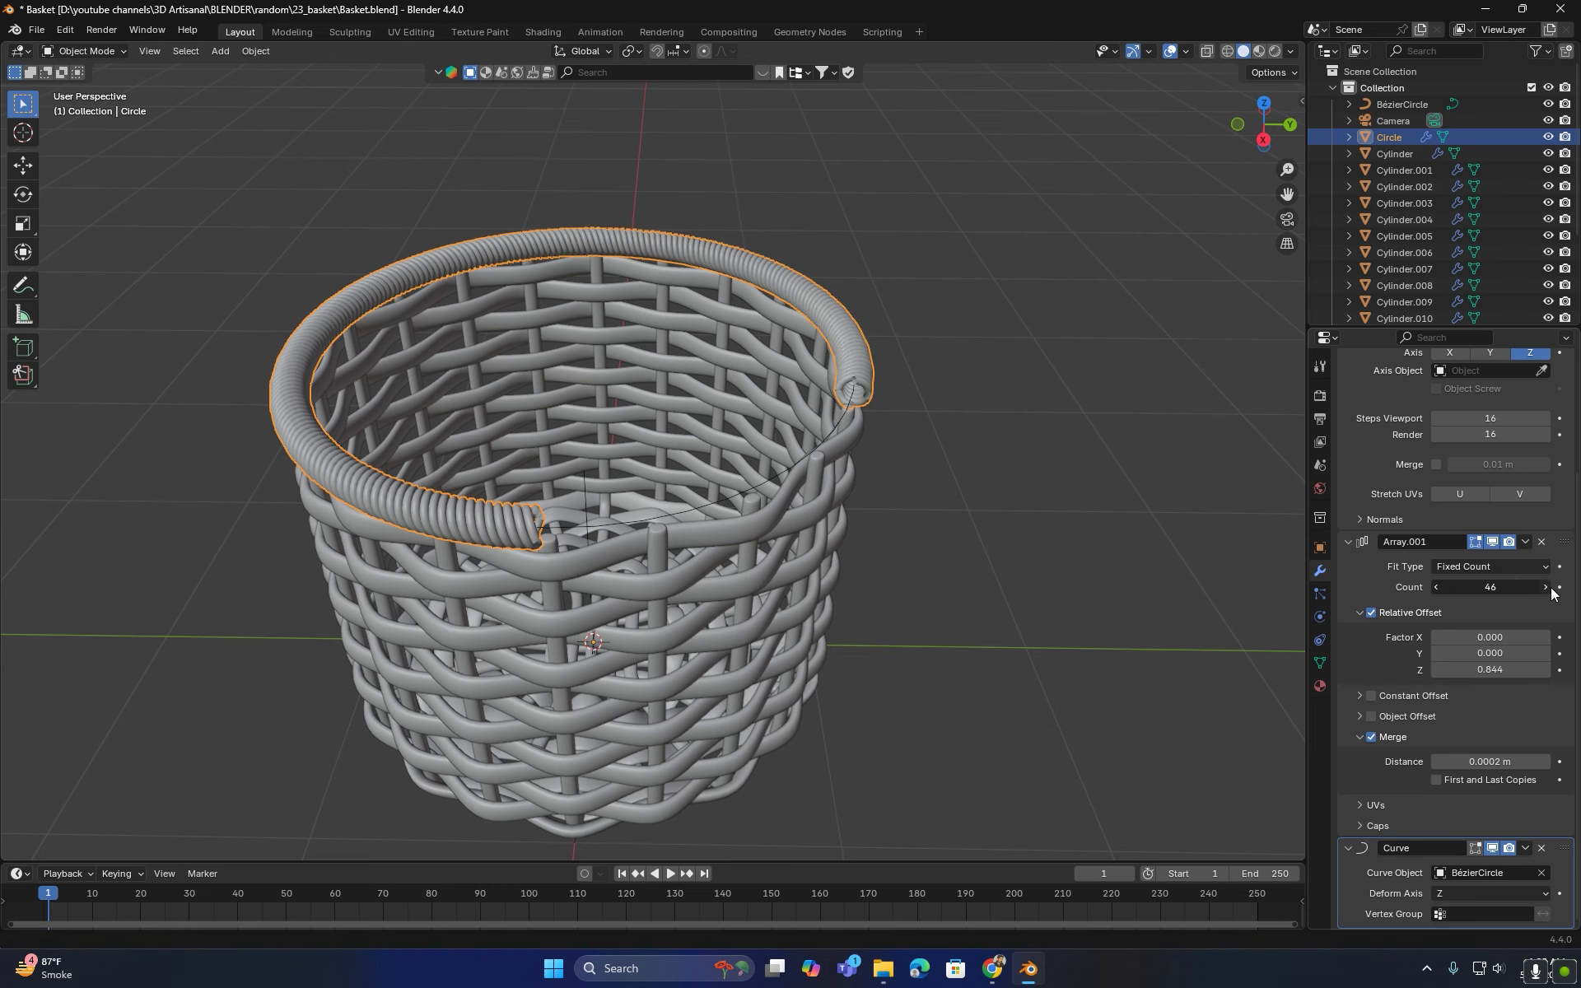
click(1545, 587)
click(1545, 587)
click(1548, 587)
click(1548, 587)
click(1548, 587)
click(1548, 587)
click(1548, 587)
click(1548, 587)
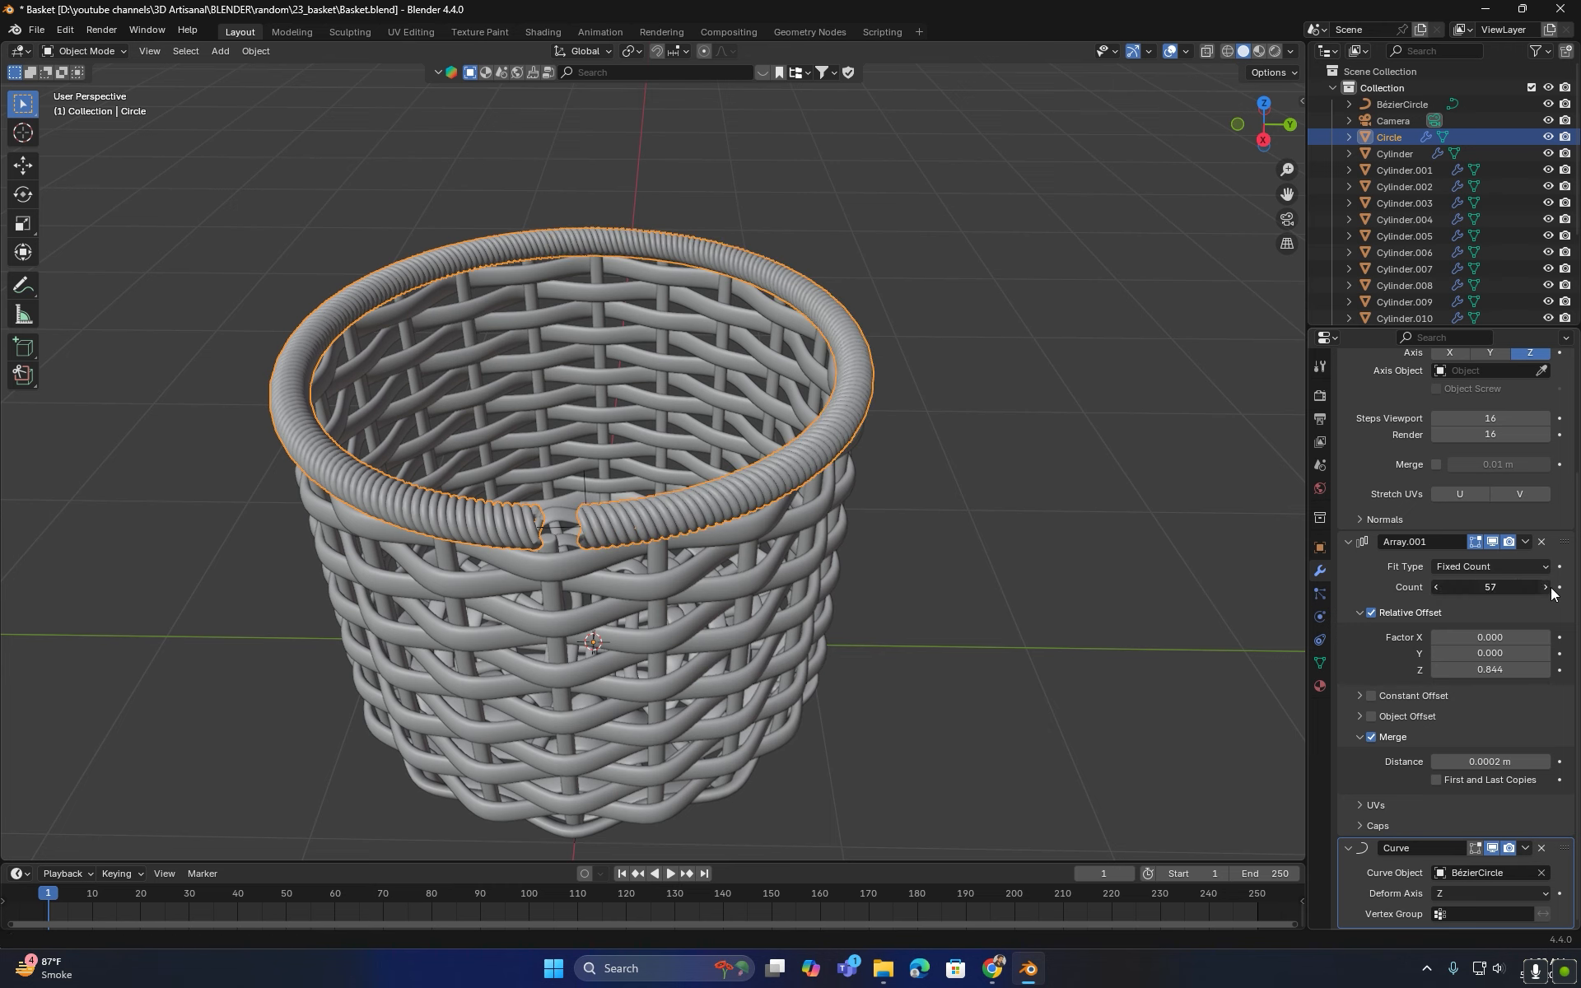
click(1548, 587)
click(1548, 587)
- Scale the rope by about 1.001 to close the gap where its two ends meet
middle_drag(590, 561, 591, 478)
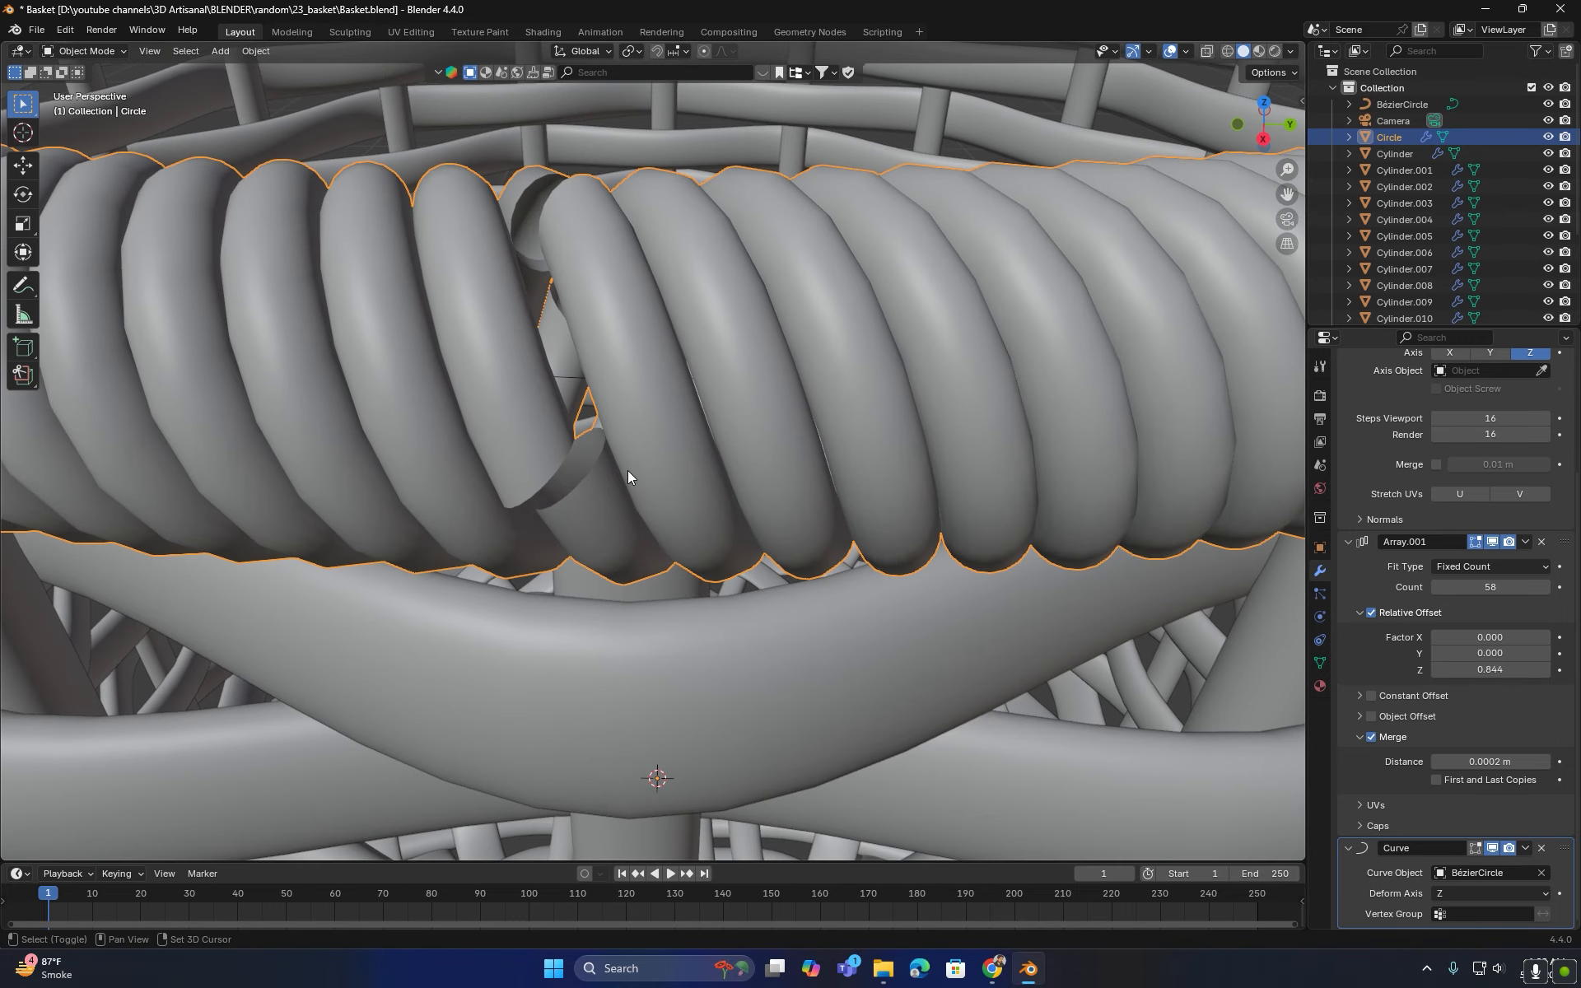
key(s)
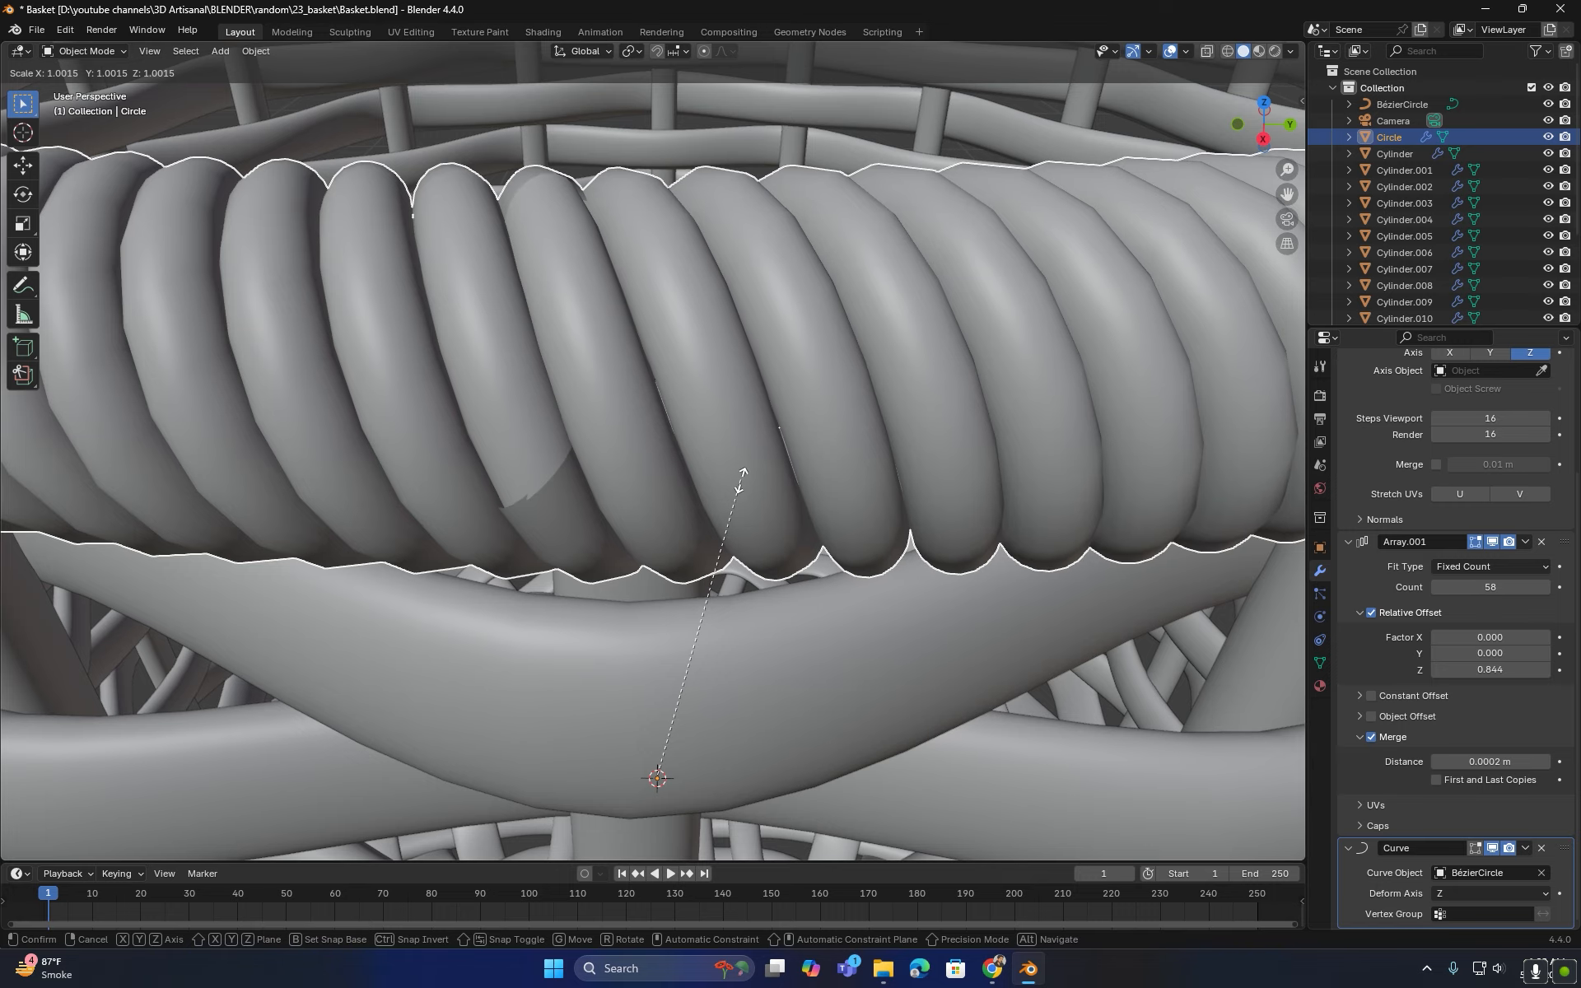
click(741, 480)
scroll(658, 499, down, 8)
middle_drag(768, 538, 626, 507)
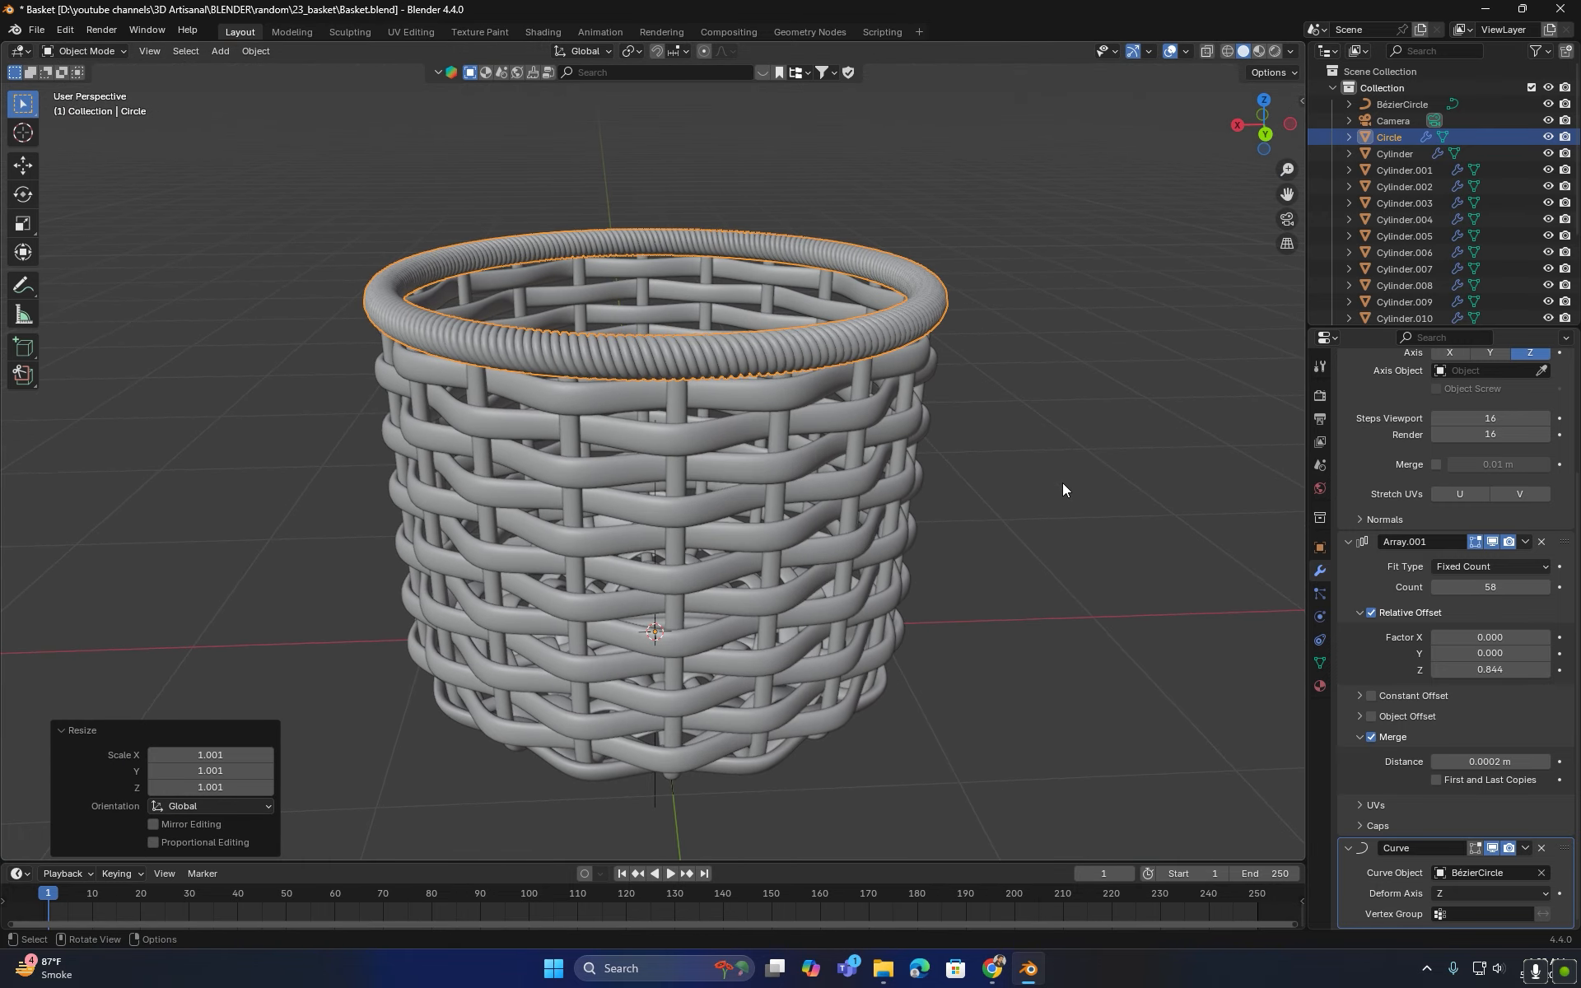
- Select the rim rope together with its Bézier circle, testing that both move as one and cancelling the move
click(960, 488)
middle_drag(560, 467, 689, 204)
drag(772, 178, 746, 217)
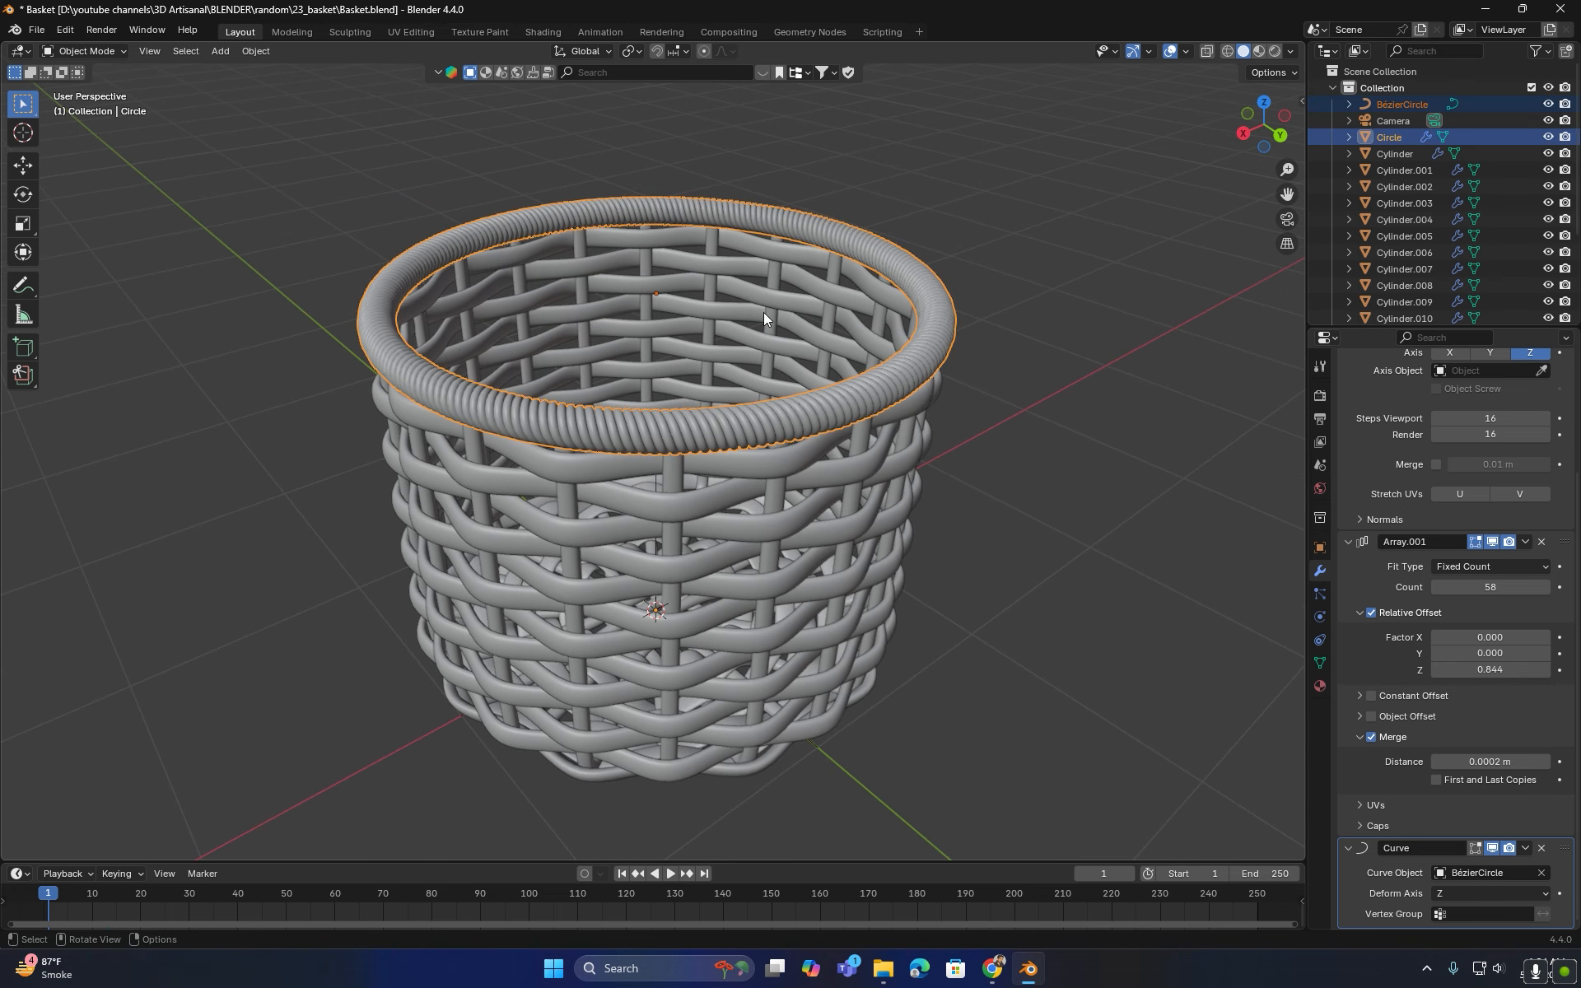
key(g)
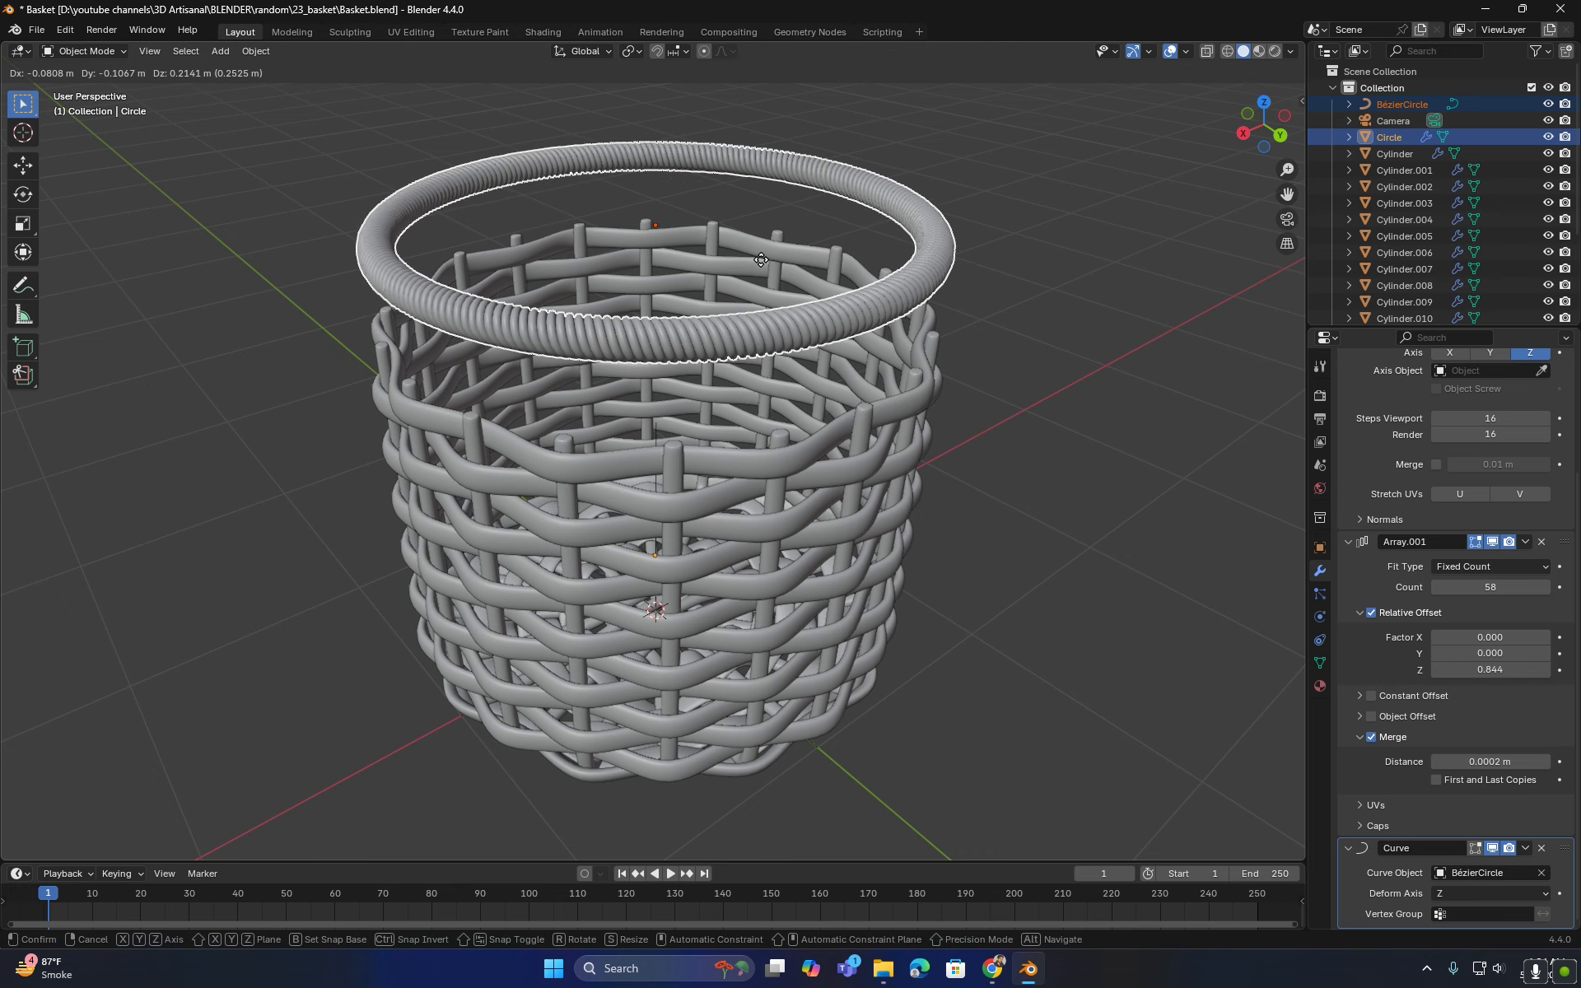
right_click(758, 275)
middle_drag(757, 275, 744, 370)
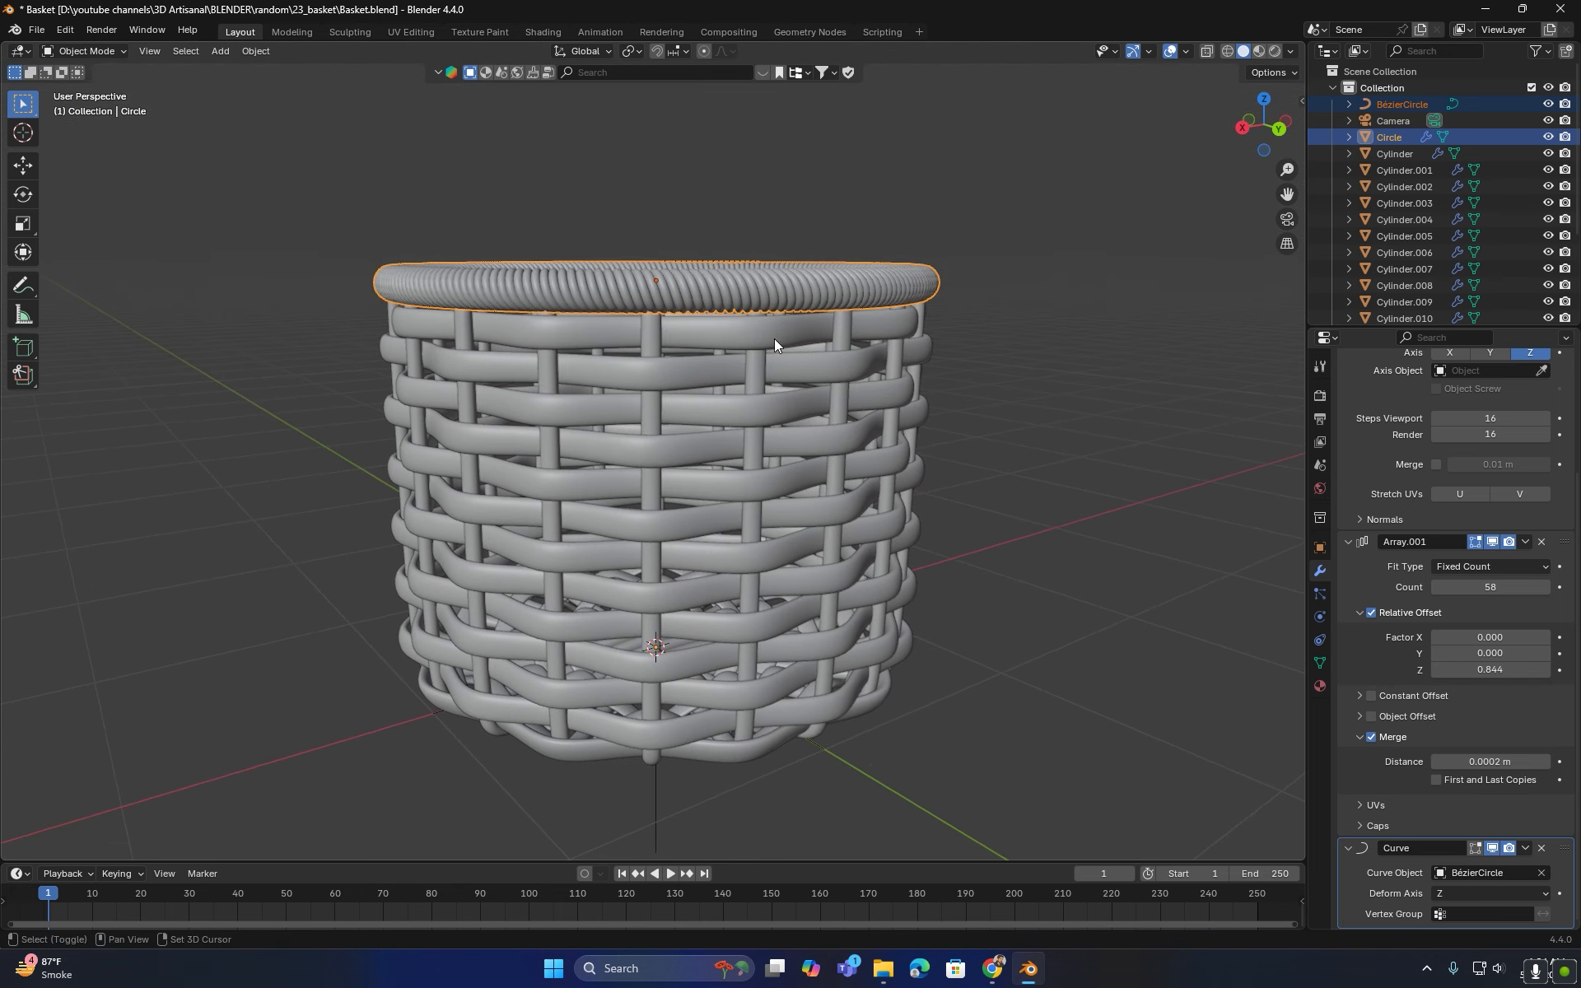
- Duplicate the rim rope and its Bézier circle about 1.56 m down along Z to the basket's base
key(shift+d)
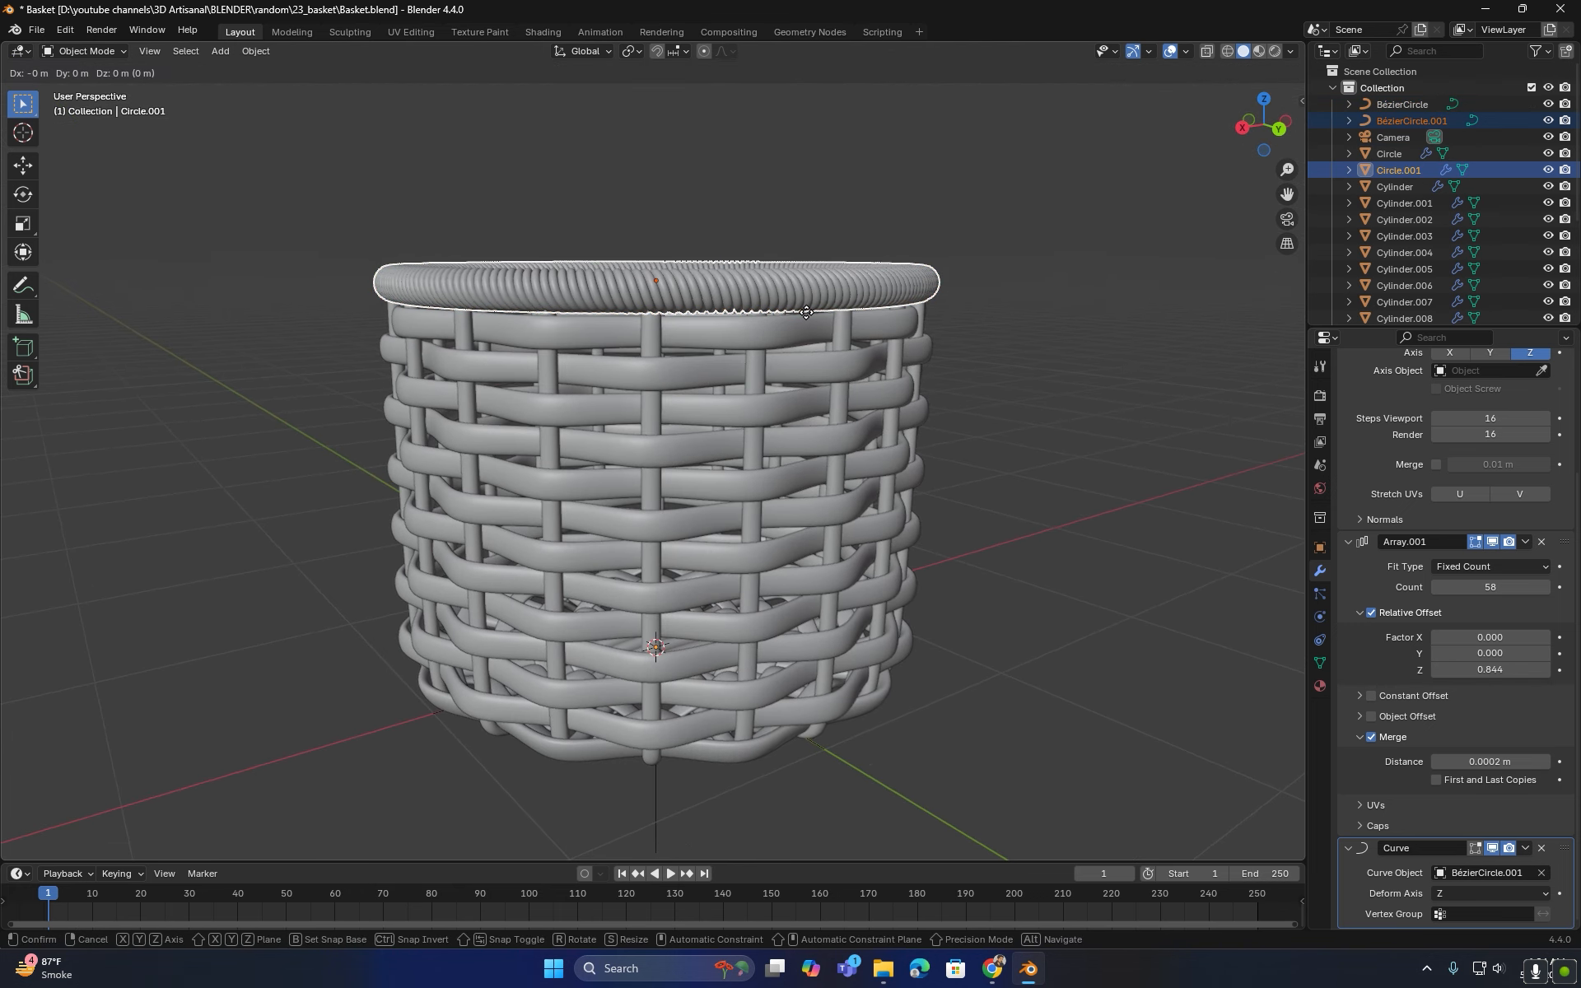
key(z)
click(797, 605)
middle_drag(797, 605, 751, 379)
scroll(751, 604, up, 1)
scroll(731, 433, up, 2)
shift+middle_drag(726, 448, 745, 403)
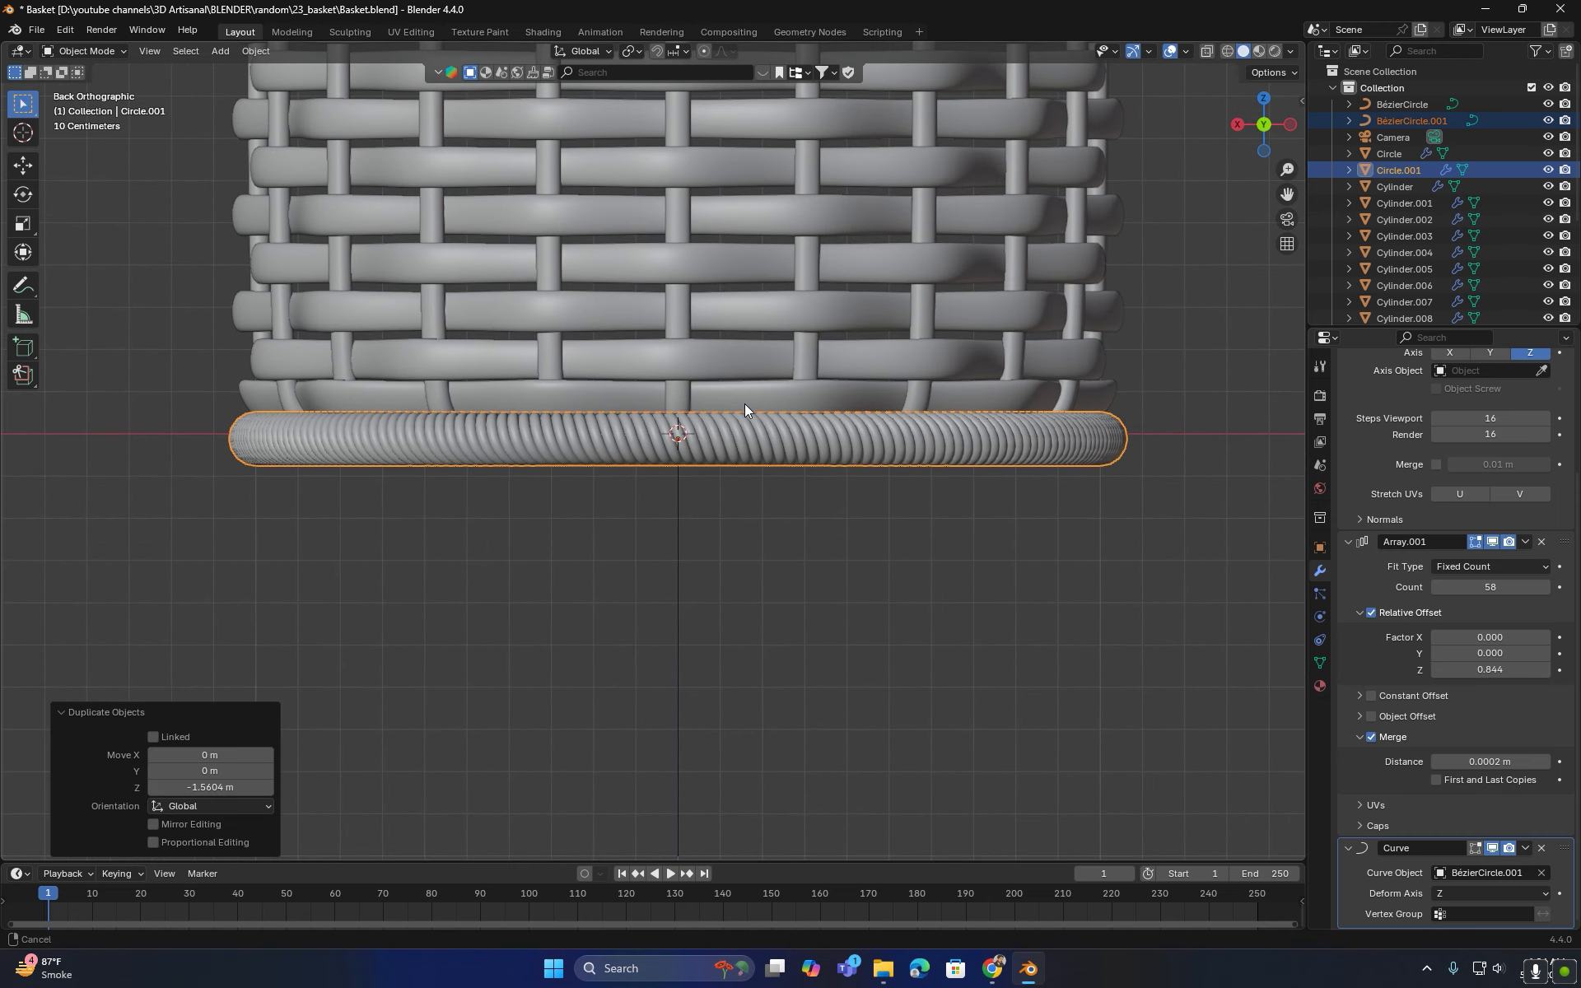
- Scale the duplicated rope at the basket's base by 0.693 to make it thinner
click(751, 438)
middle_drag(774, 476, 827, 520)
key(s)
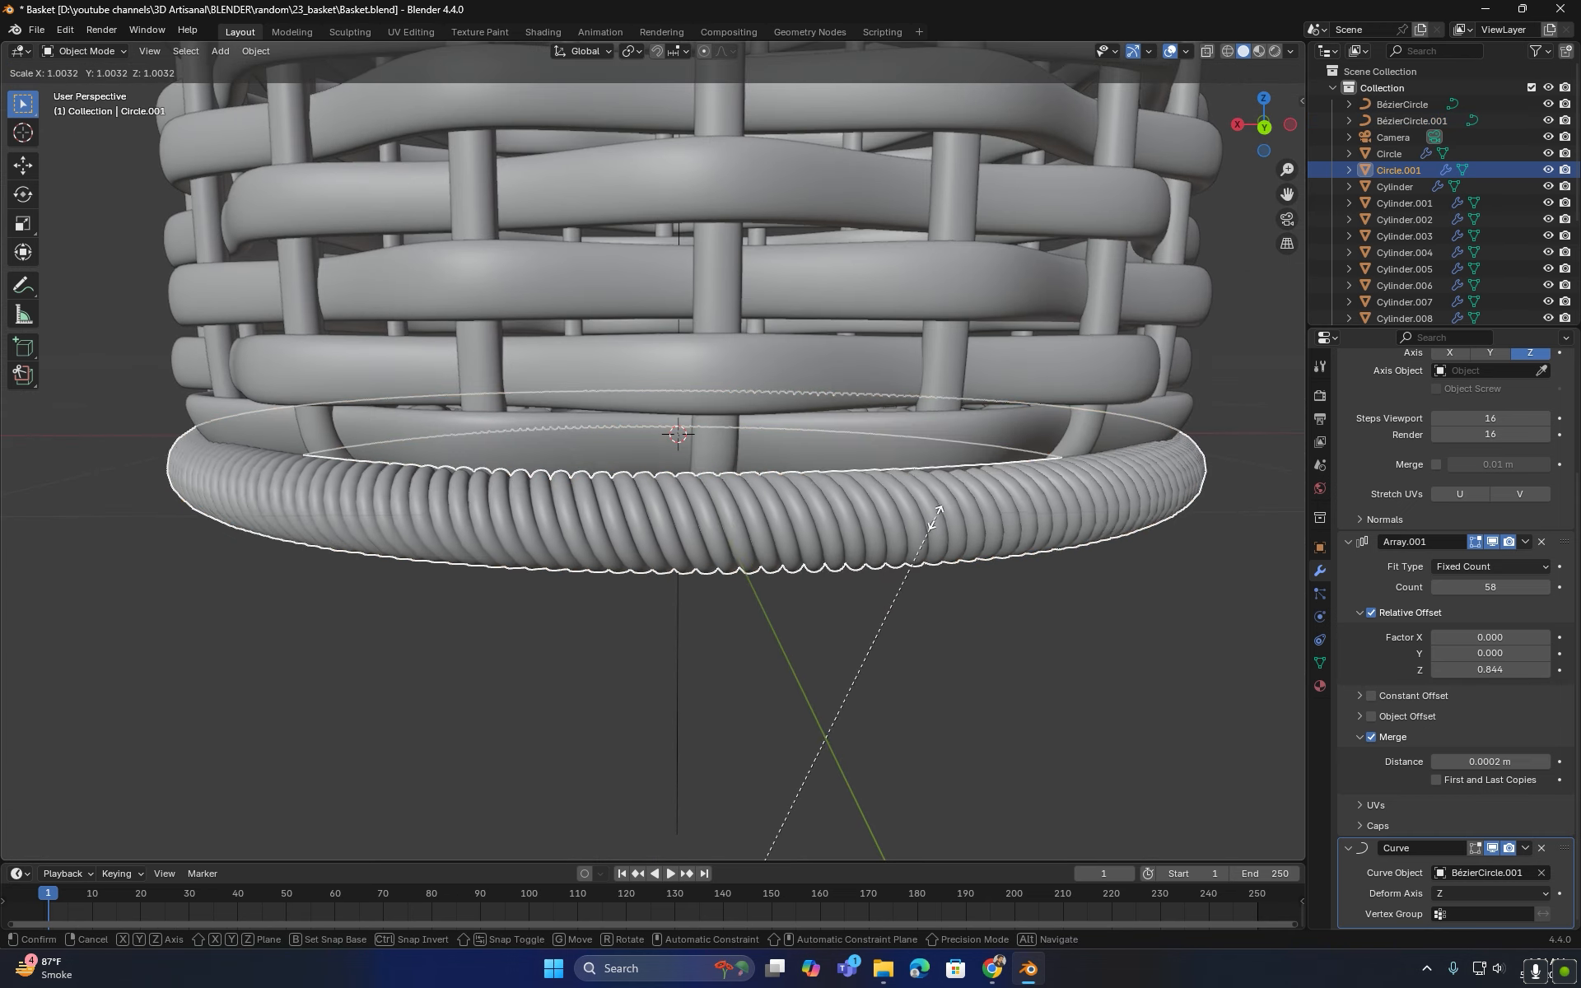
click(810, 659)
- Increase the base rope's second Array modifier count to 83 to extend it around the base
middle_drag(682, 472, 847, 402)
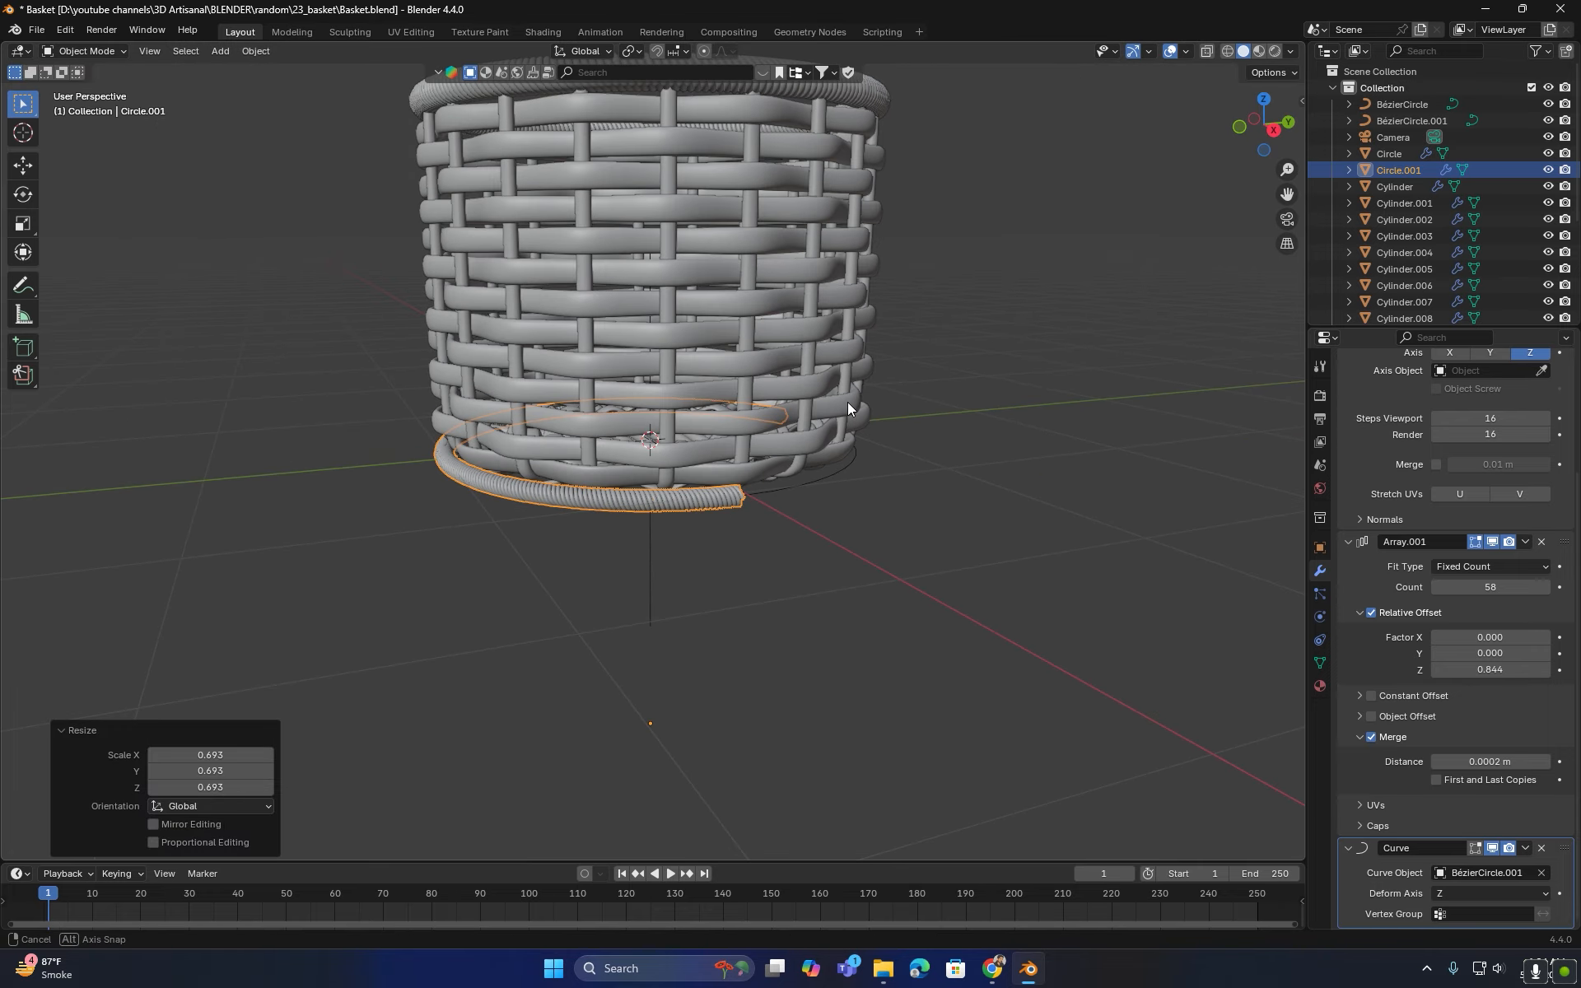
middle_drag(710, 543, 834, 506)
click(1544, 591)
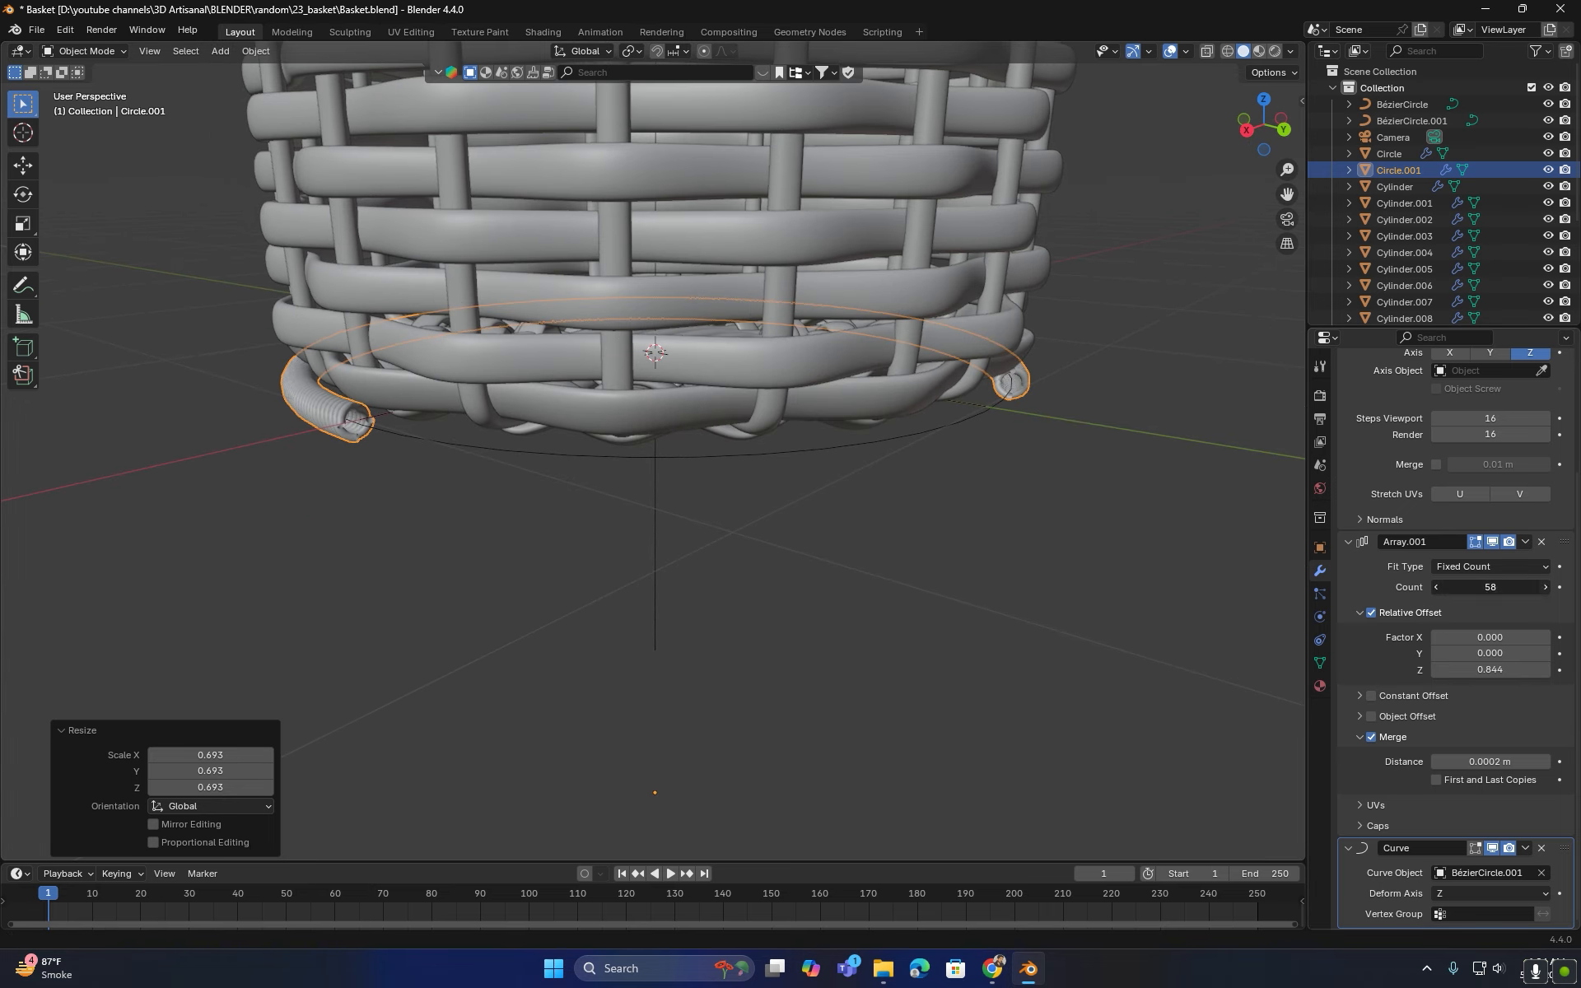
click(1544, 590)
click(1544, 590)
click(1543, 590)
click(1543, 590)
click(1544, 590)
click(1544, 590)
click(1544, 591)
click(1544, 591)
click(1543, 590)
click(1543, 591)
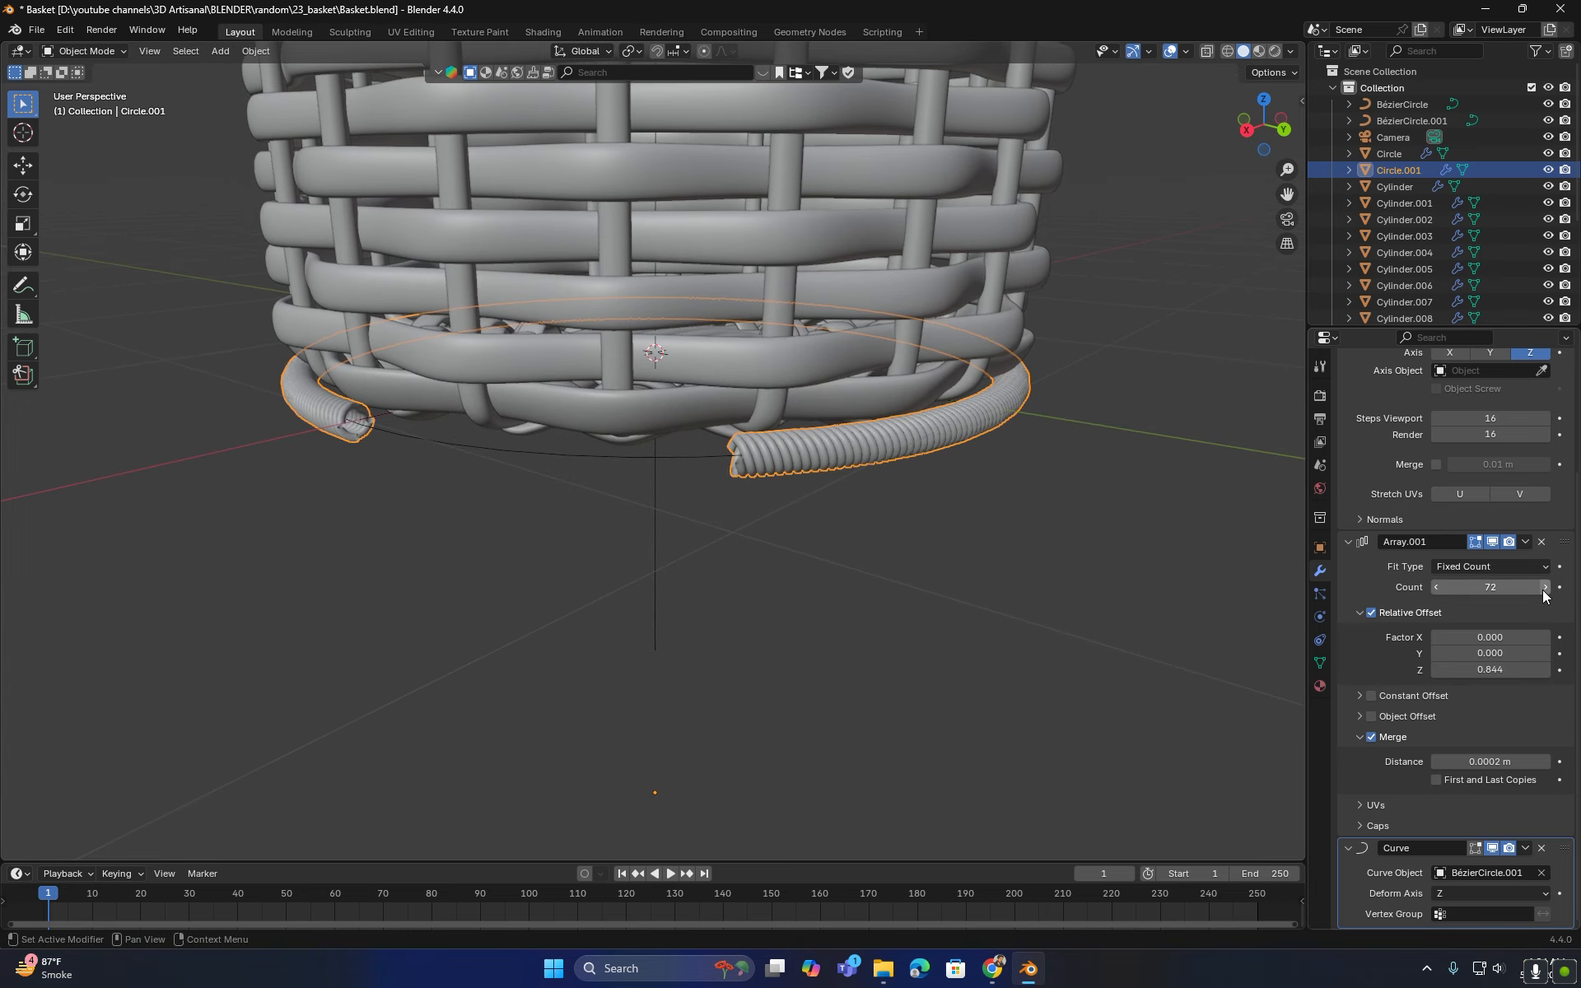
click(1543, 590)
click(1544, 590)
click(1544, 591)
click(1544, 590)
click(1544, 590)
click(1543, 589)
click(1543, 589)
- Close the base rope's gap by scaling it 0.984, raising its second Array count to 84, and scaling it 1.013
middle_drag(718, 474, 786, 486)
scroll(659, 494, up, 6)
middle_drag(659, 494, 718, 476)
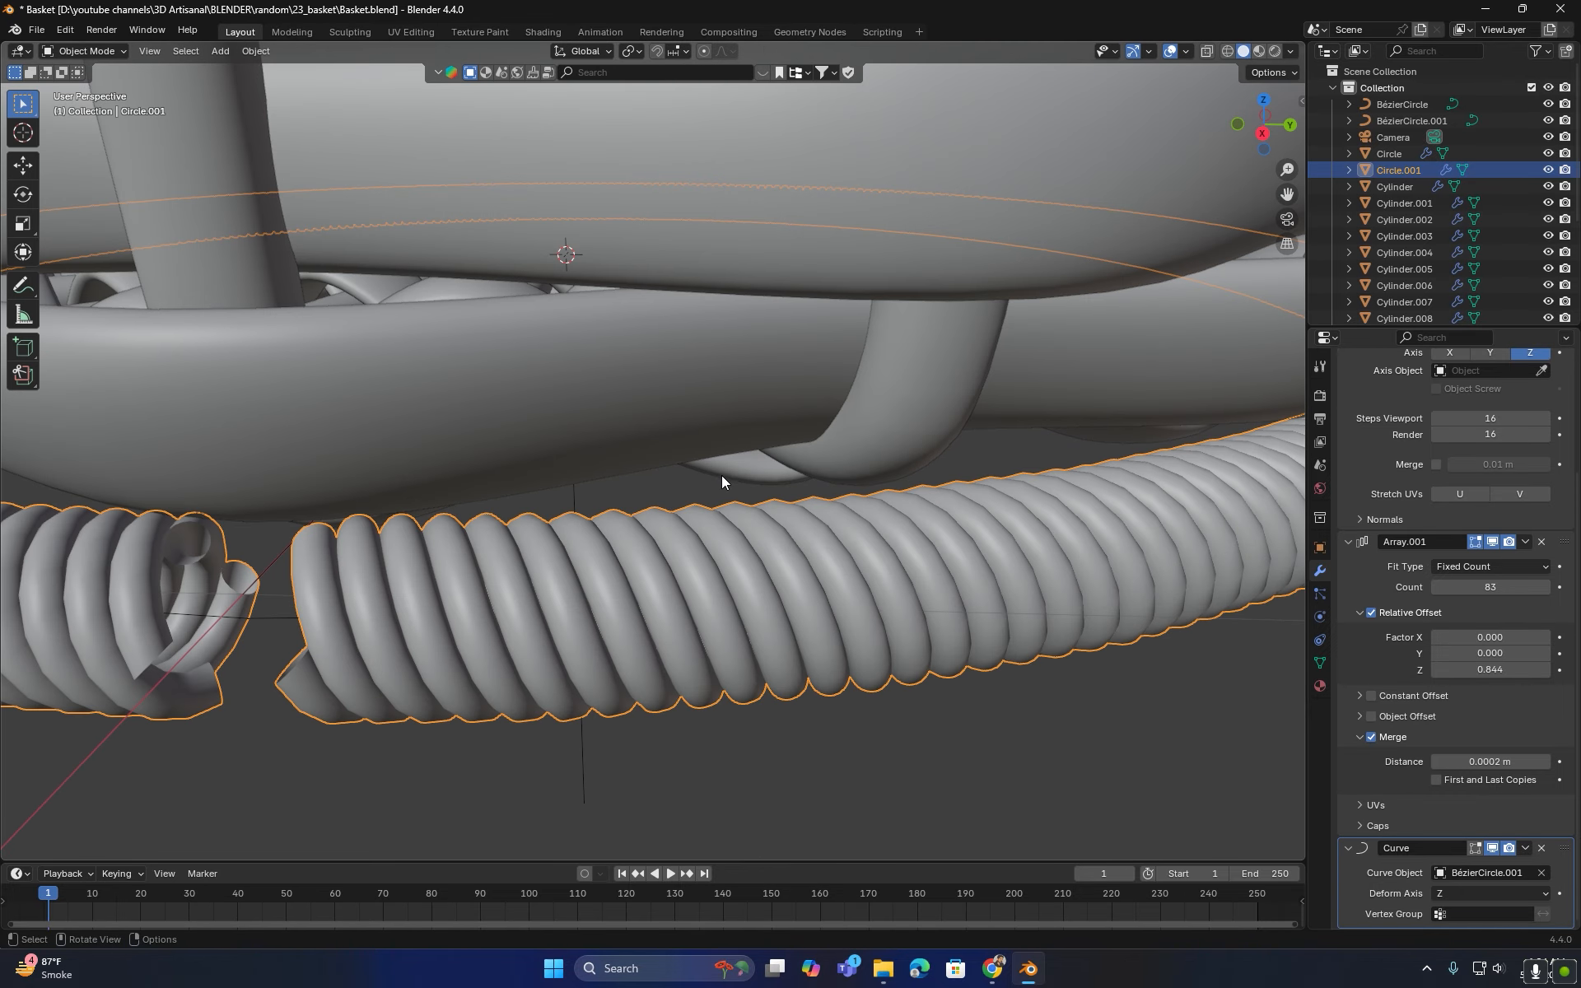
key(s)
click(680, 553)
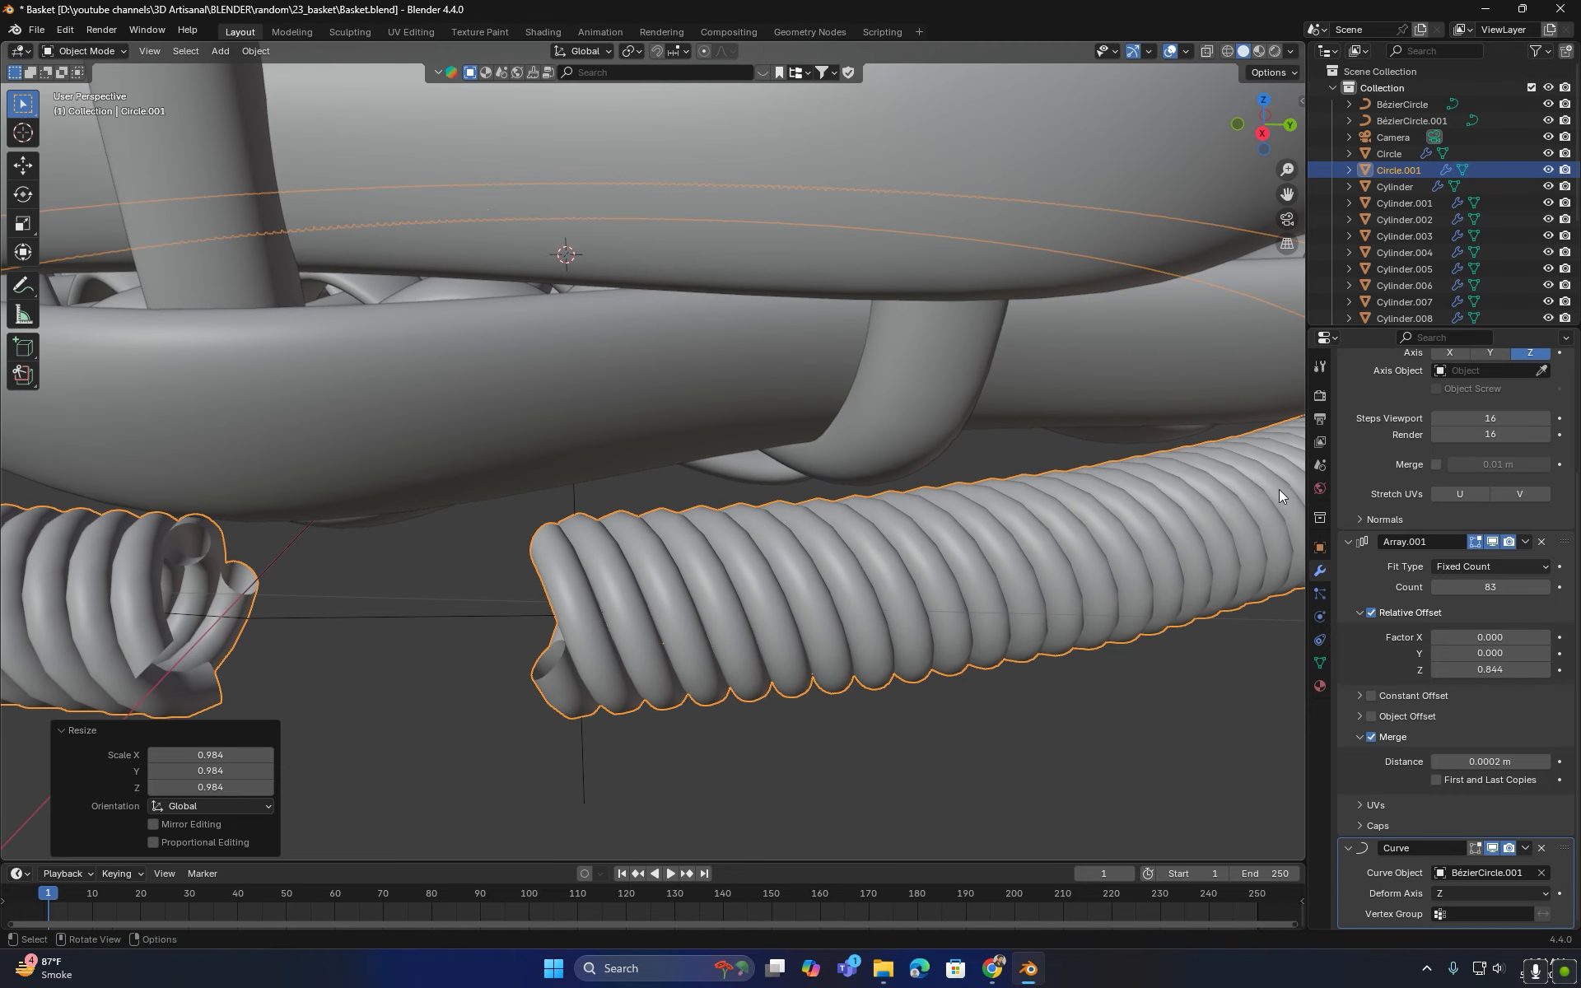
click(1545, 587)
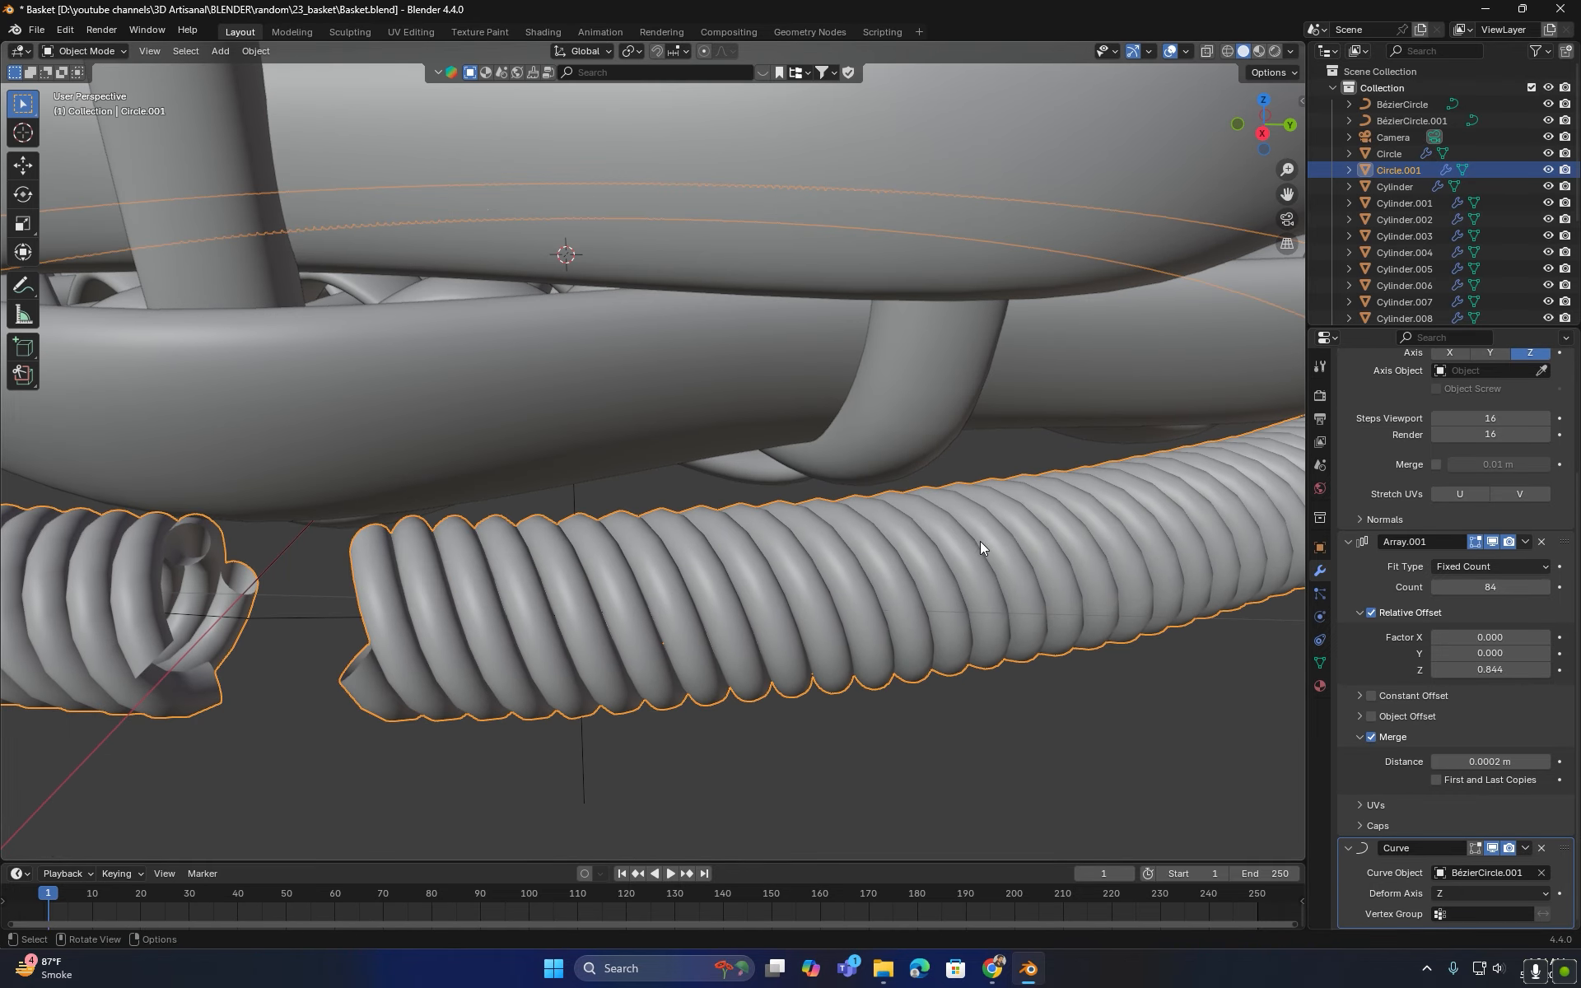
key(s)
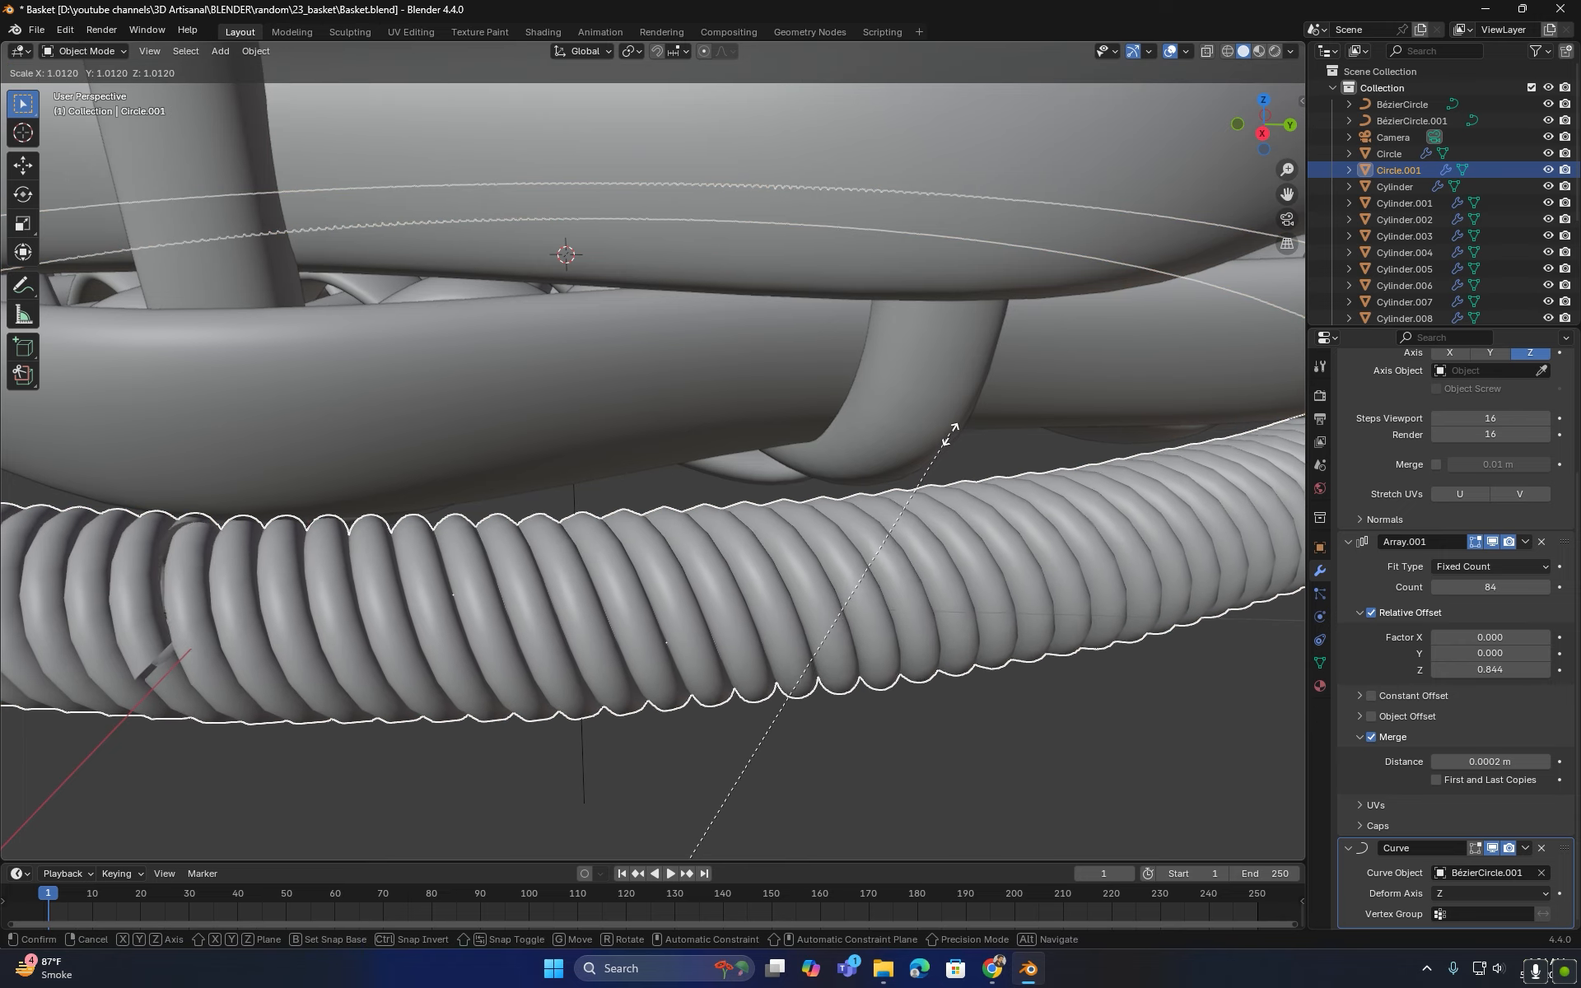
click(947, 432)
scroll(823, 445, down, 10)
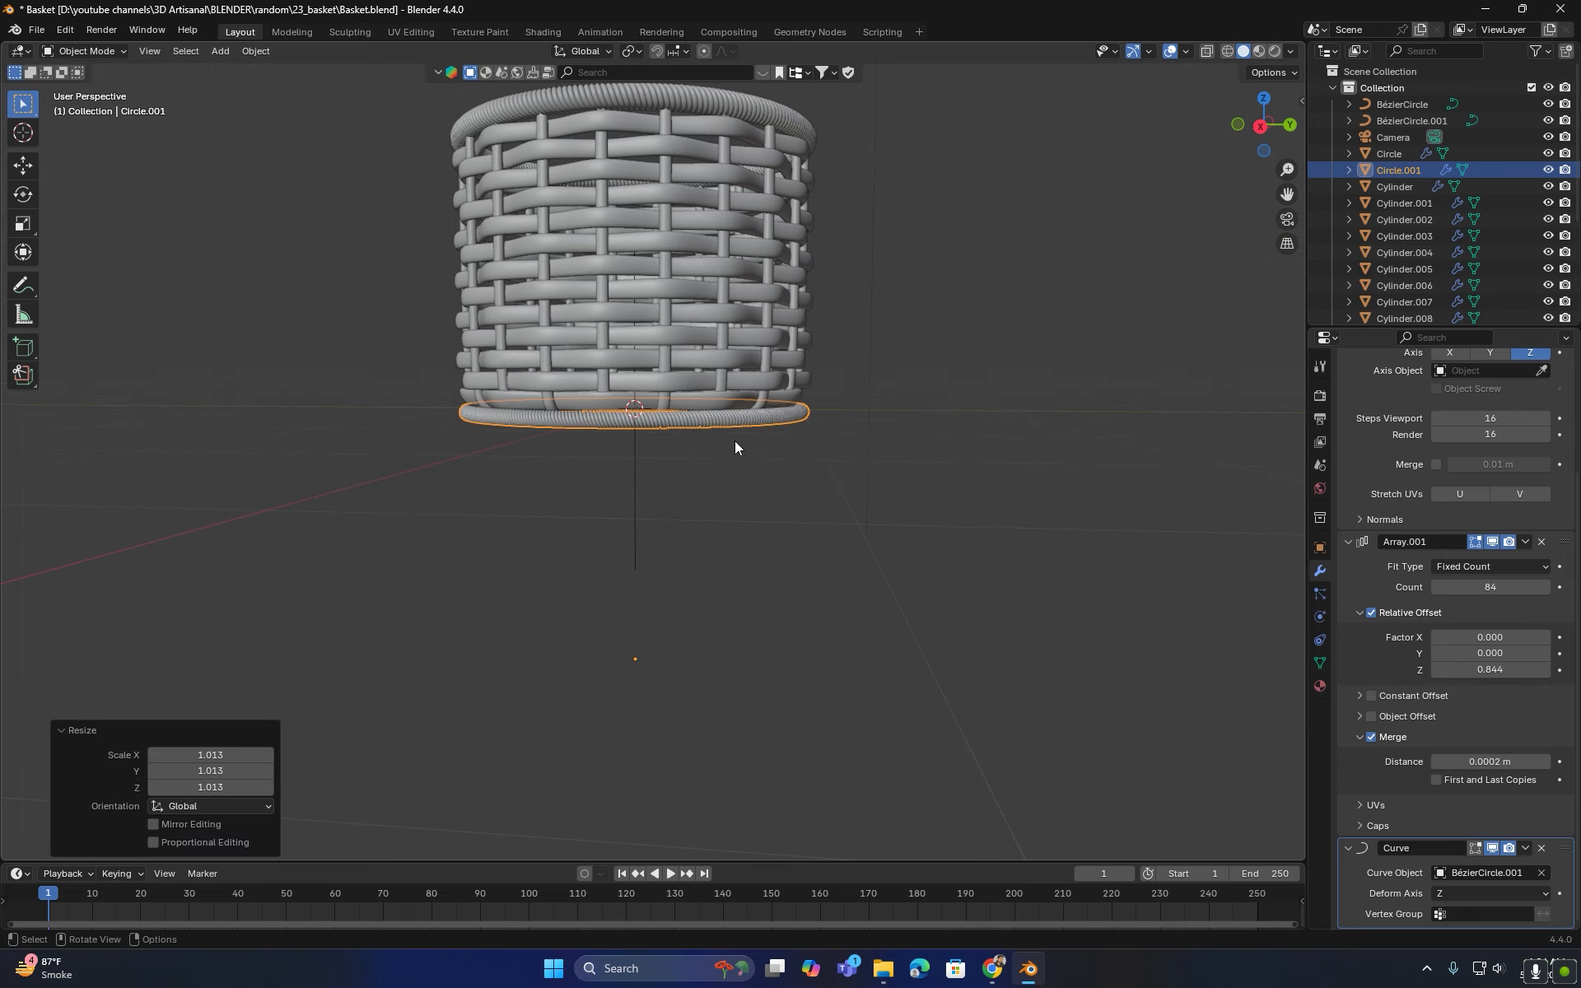
- Select the base rope together with its Bézier circle and move them along Z against the lowest weave
scroll(716, 453, up, 4)
scroll(695, 483, up, 3)
click(698, 519)
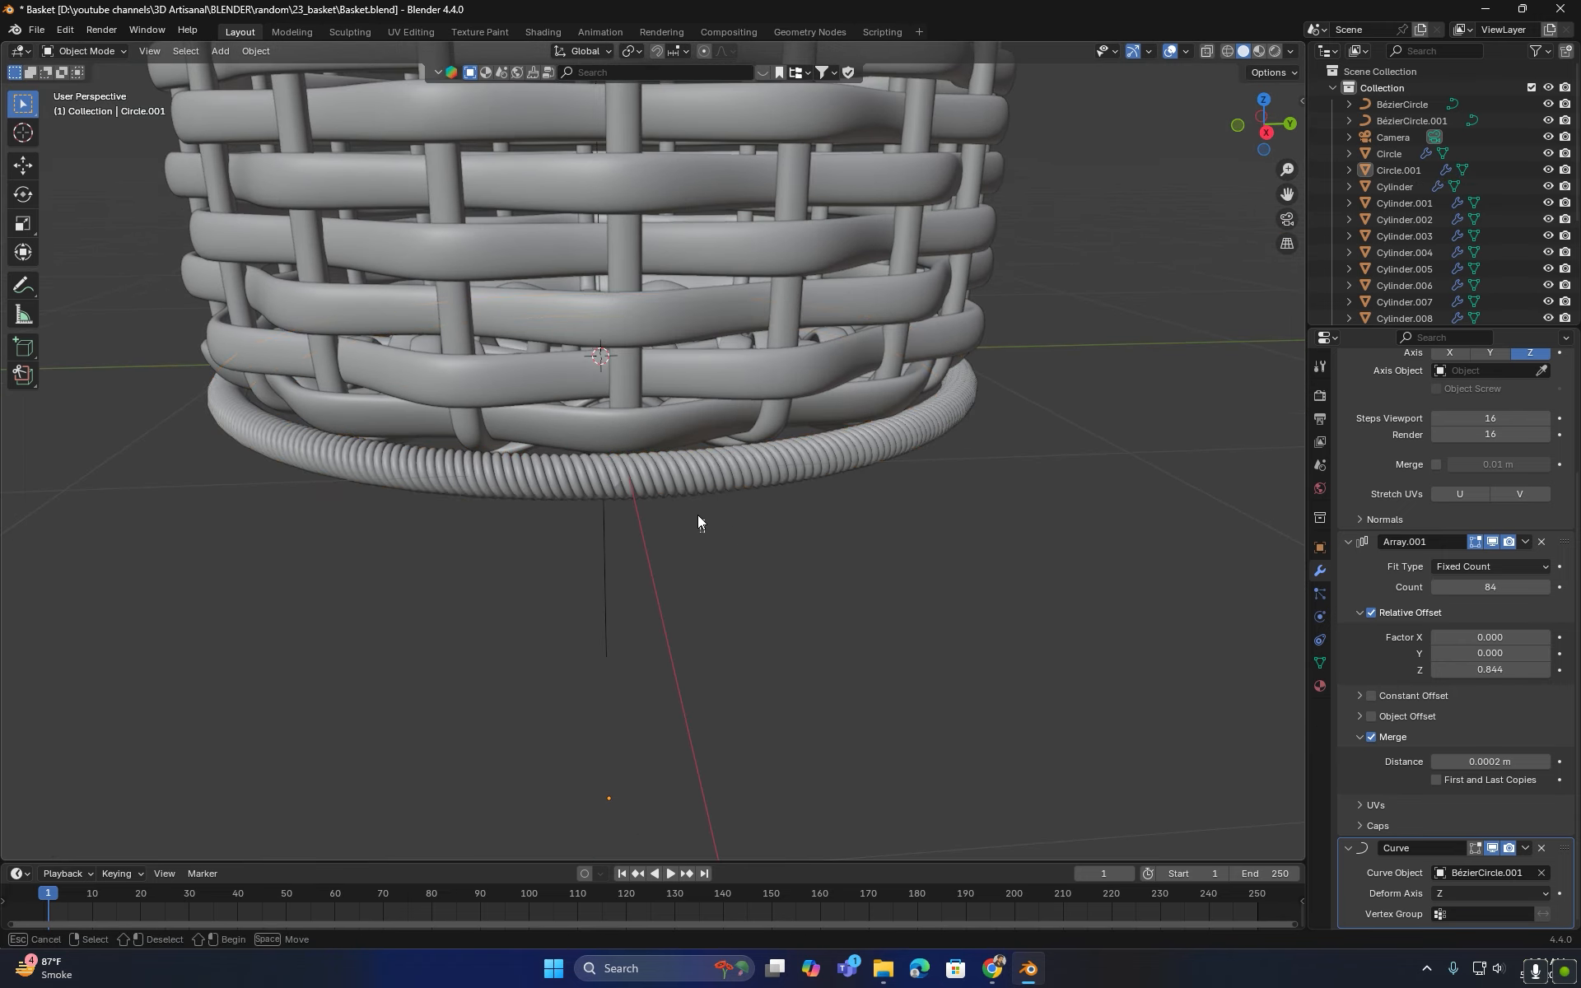
drag(694, 443, 698, 457)
mouse_move(700, 525)
middle_down()
mouse_move(703, 503)
mouse_move(680, 514)
middle_up()
click(703, 504)
scroll(692, 517, up, 1)
drag(835, 544, 792, 465)
middle_drag(792, 464, 622, 477)
key(g)
key(z)
click(754, 430)
scroll(753, 429, down, 3)
click(745, 484)
scroll(743, 486, down, 3)
- Fine-tune the height of the base rope and its Bézier circle along Z, and clear the selection
scroll(568, 545, up, 3)
scroll(654, 610, up, 3)
drag(631, 614, 608, 540)
mouse_move(608, 540)
middle_down()
mouse_move(607, 497)
mouse_move(622, 601)
mouse_move(624, 463)
mouse_move(636, 520)
mouse_move(595, 529)
middle_up()
key(g)
key(z)
click(607, 485)
click(637, 524)
scroll(596, 529, down, 5)
middle_drag(587, 462, 537, 543)
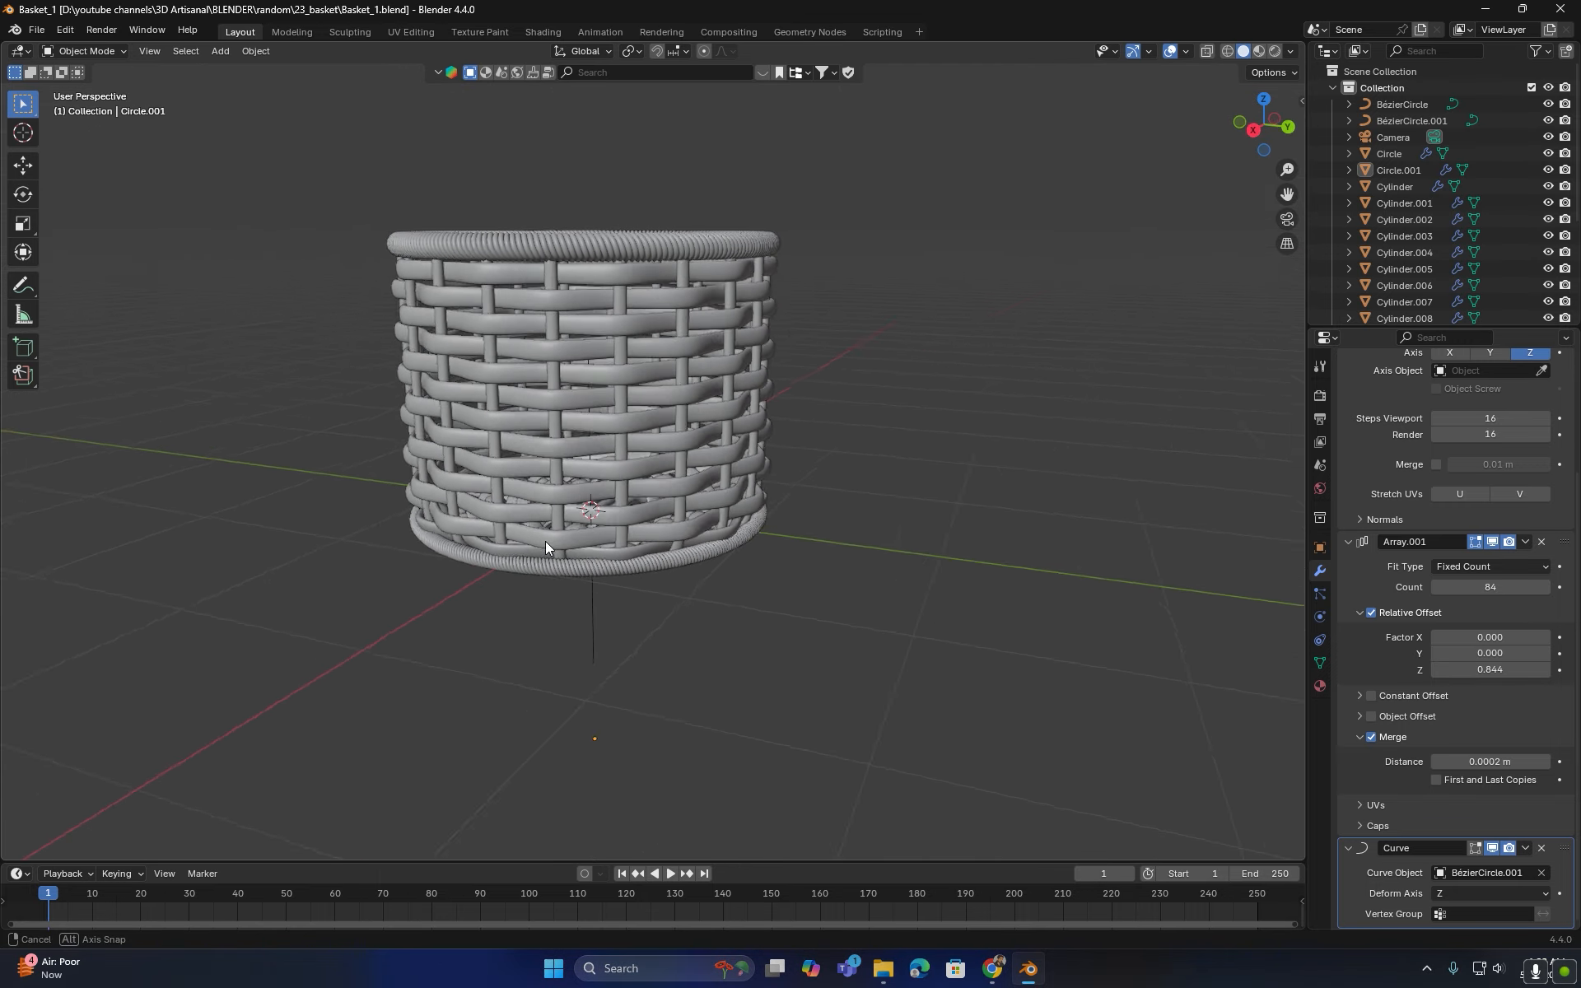
- Add a mesh circle at the origin and rotate its vertices 90° about the Y axis in Edit Mode
key(shift+a)
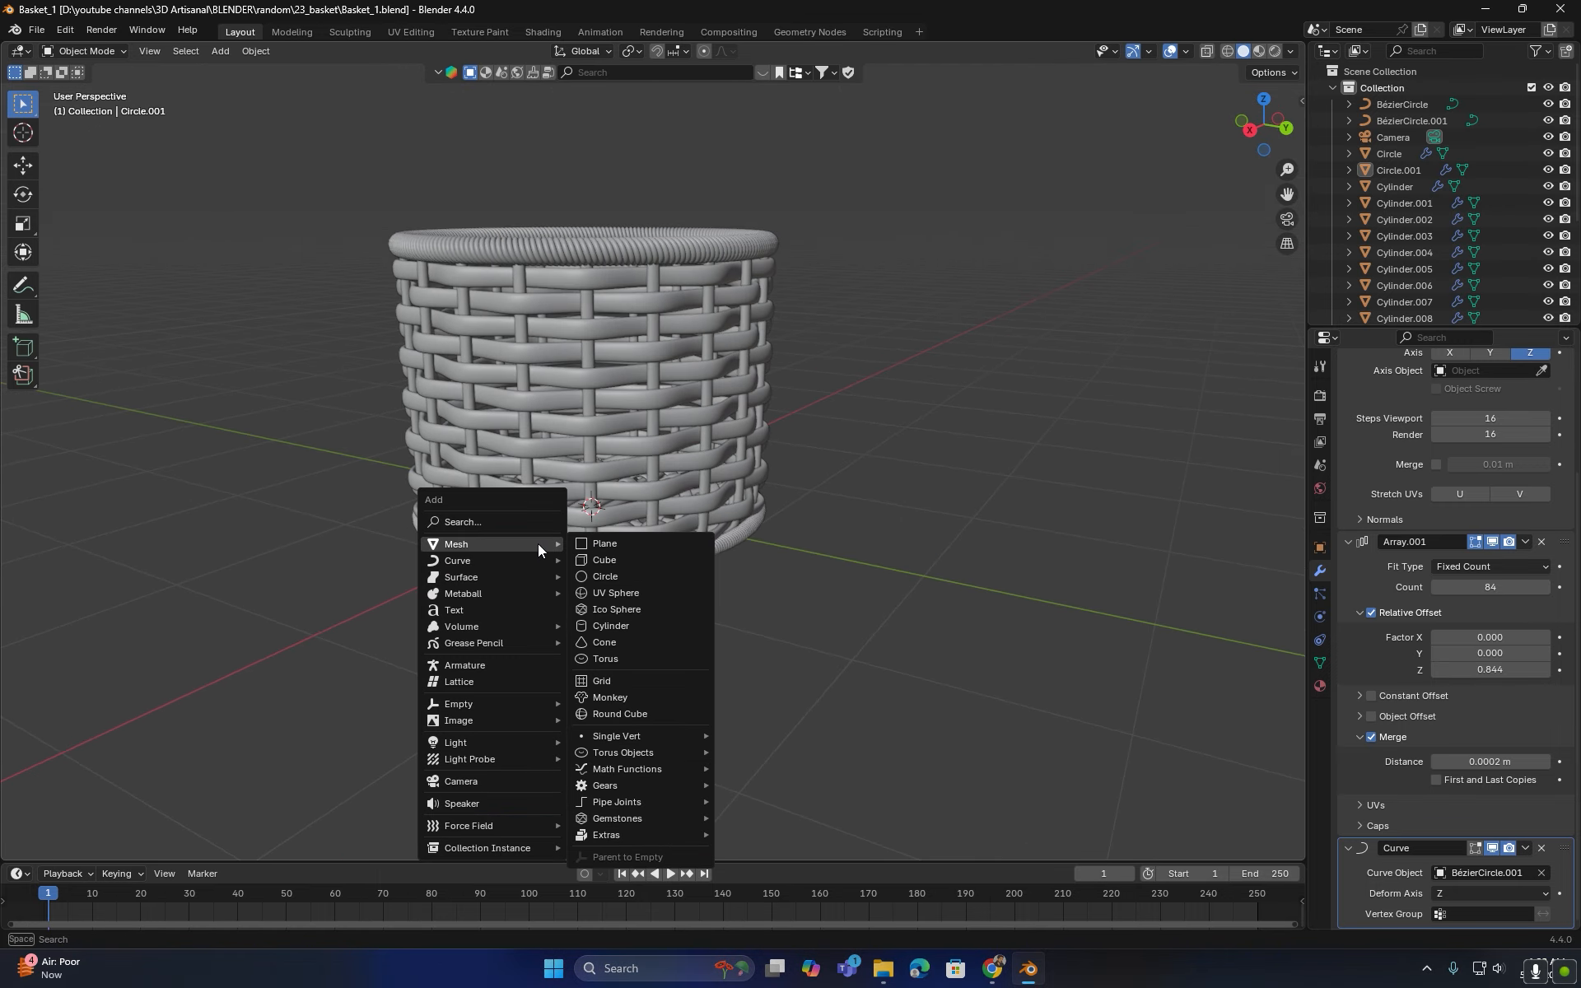
click(630, 578)
middle_drag(640, 545, 604, 545)
key(Tab)
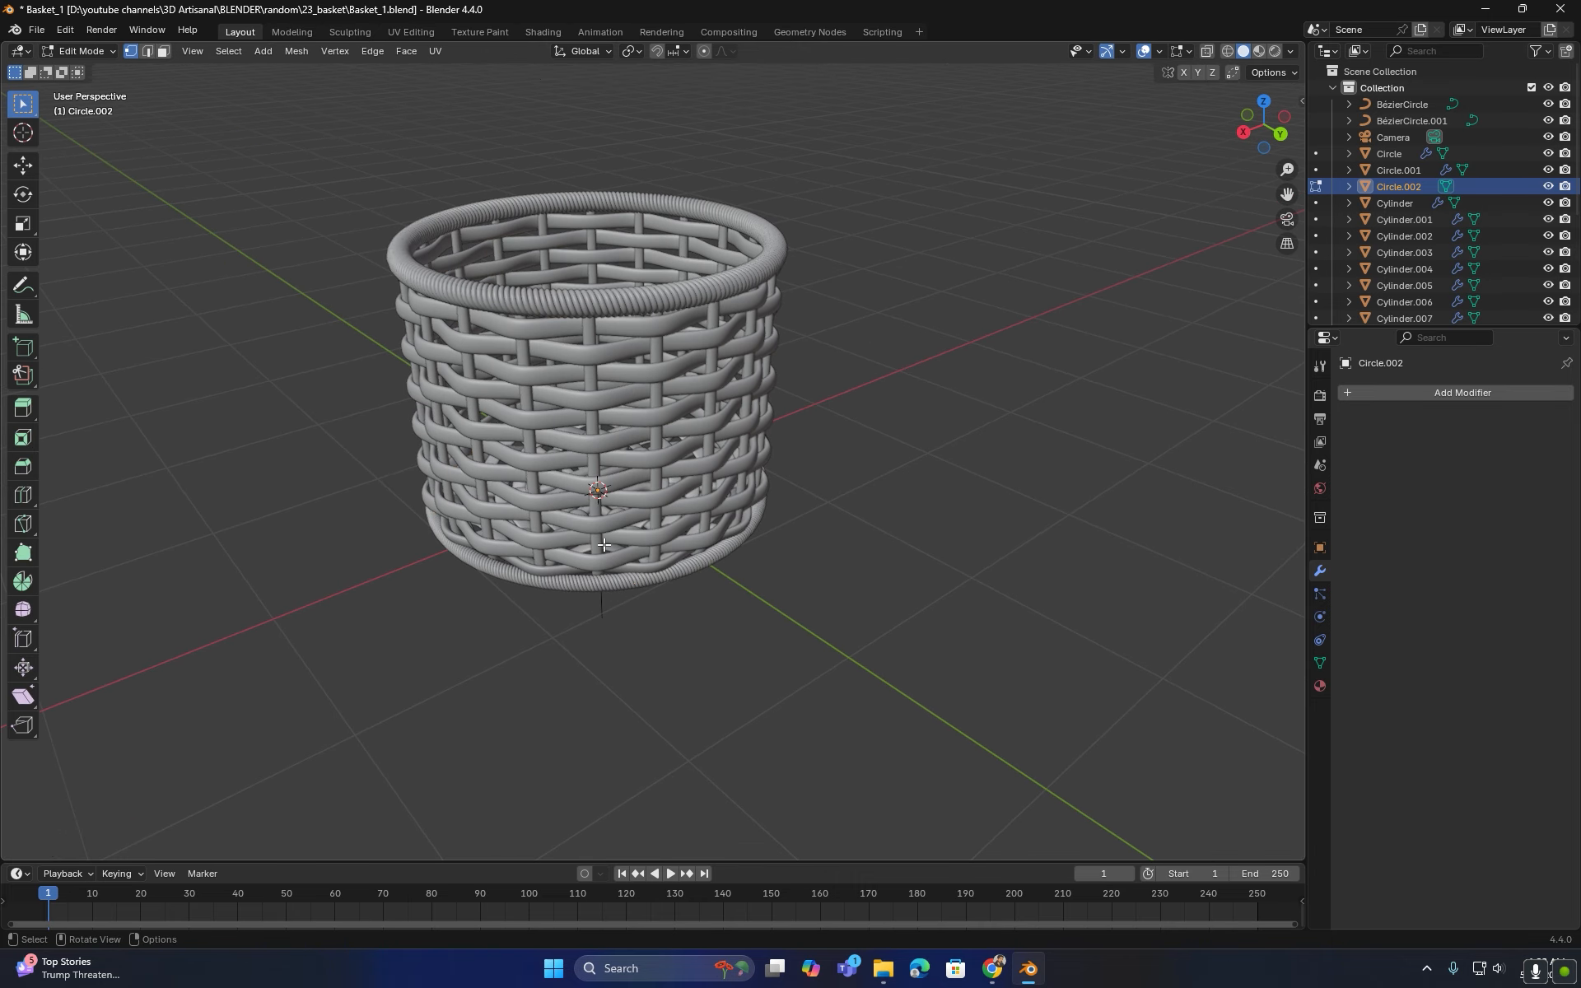
key(r)
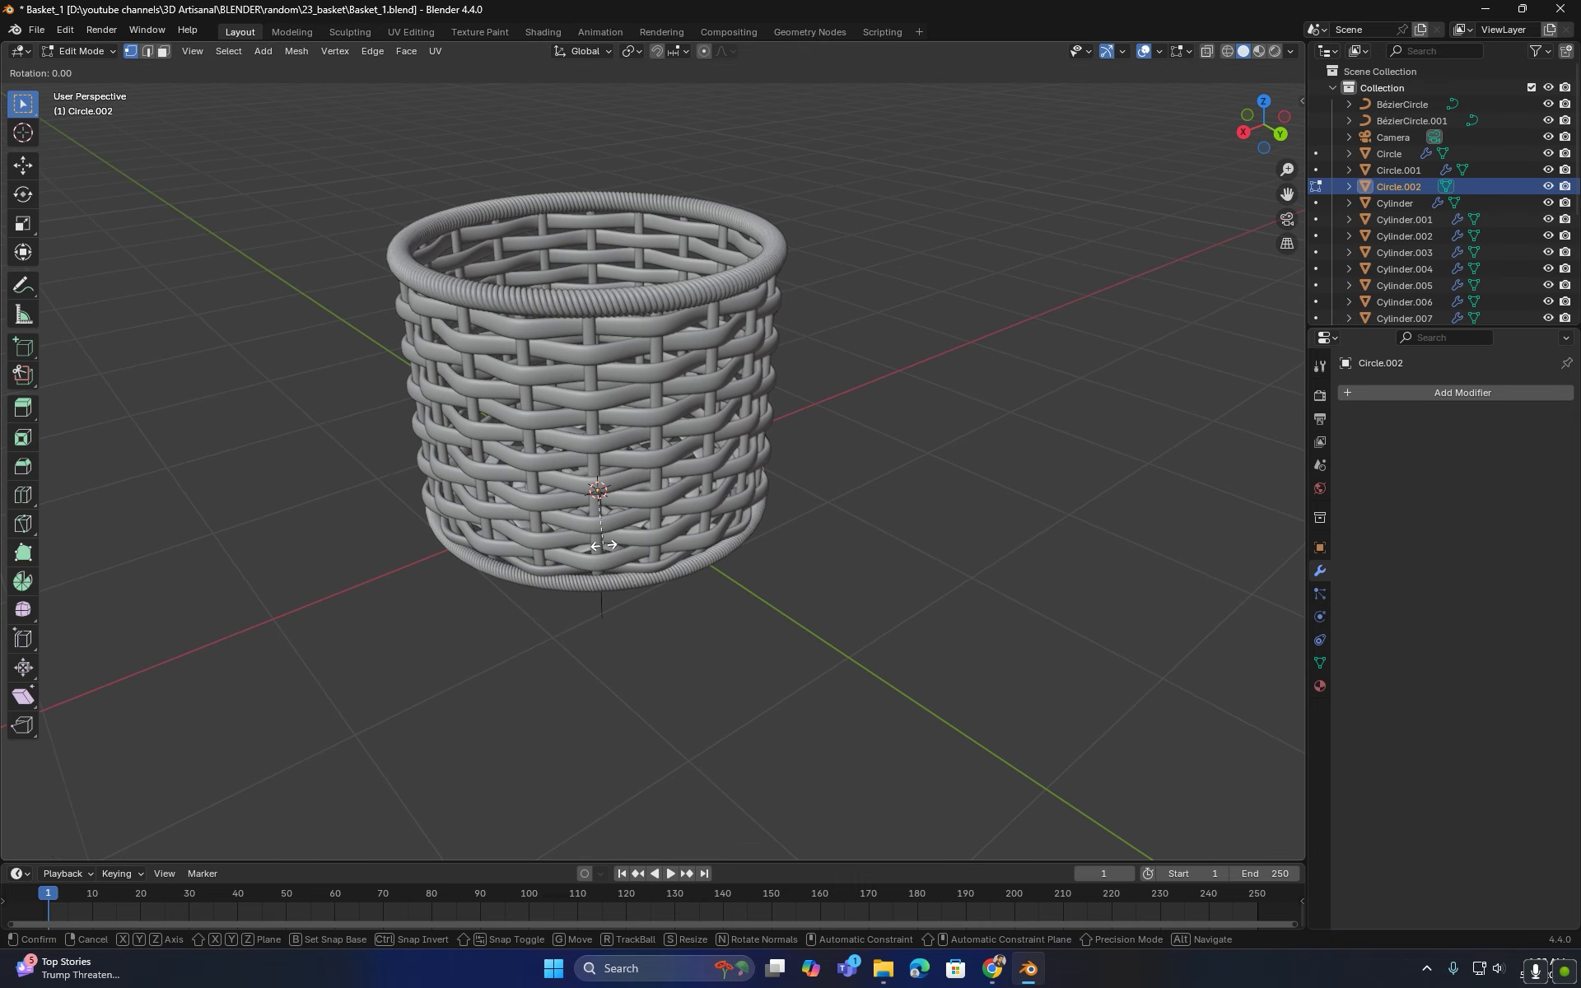
text(y)
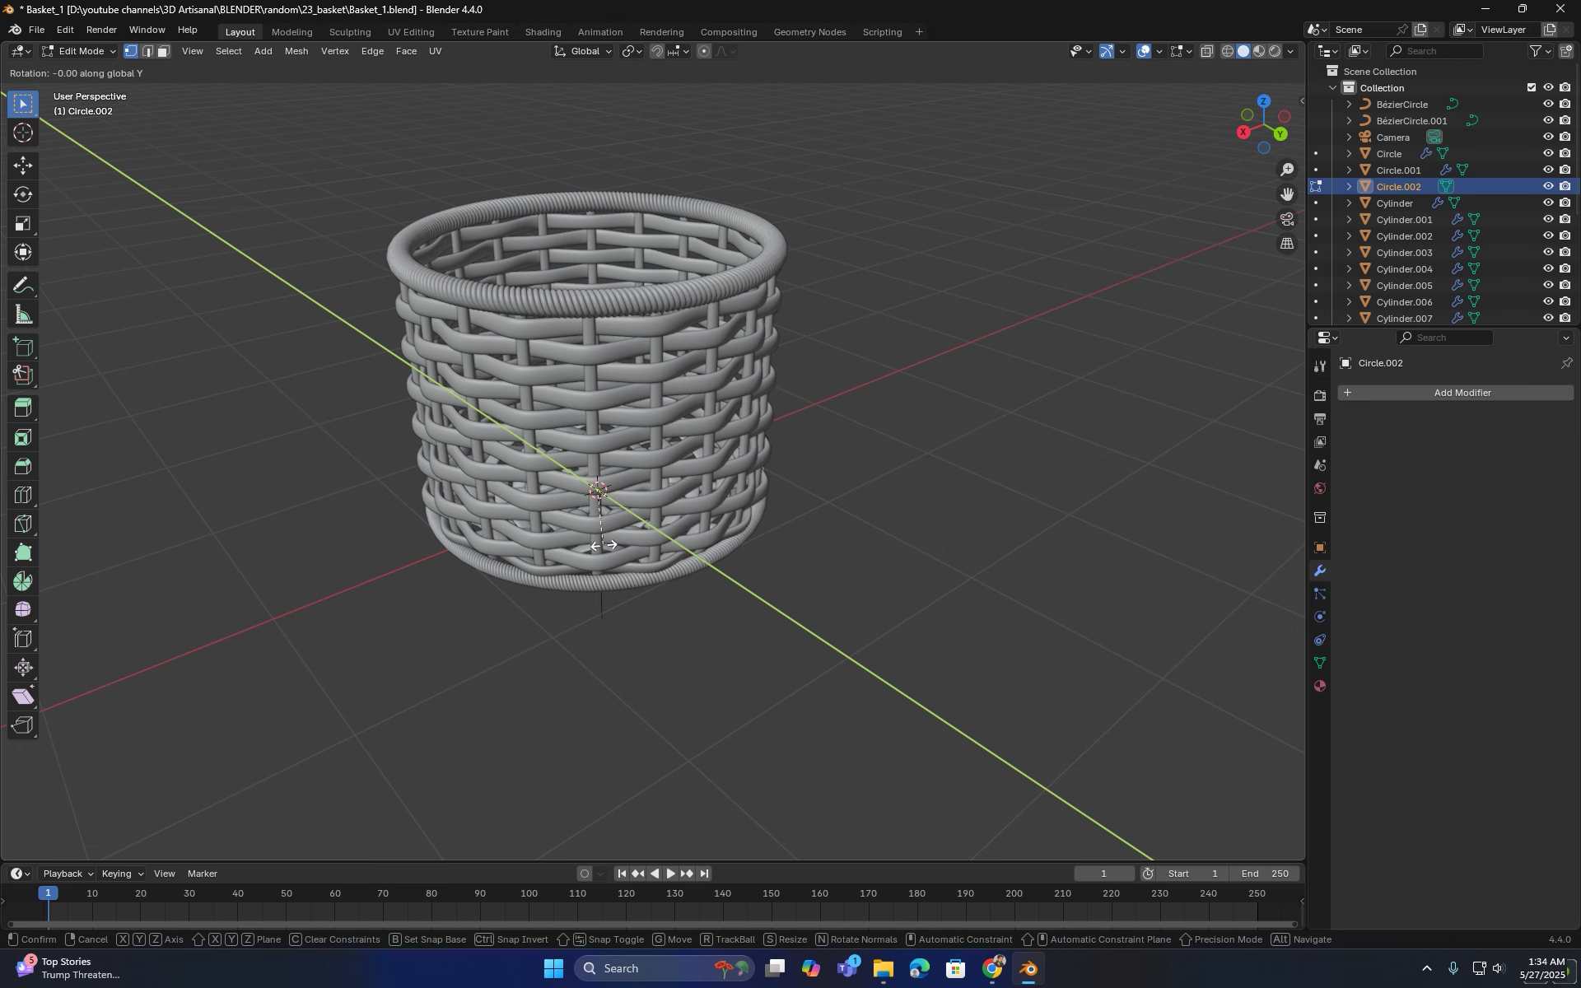
text(90)
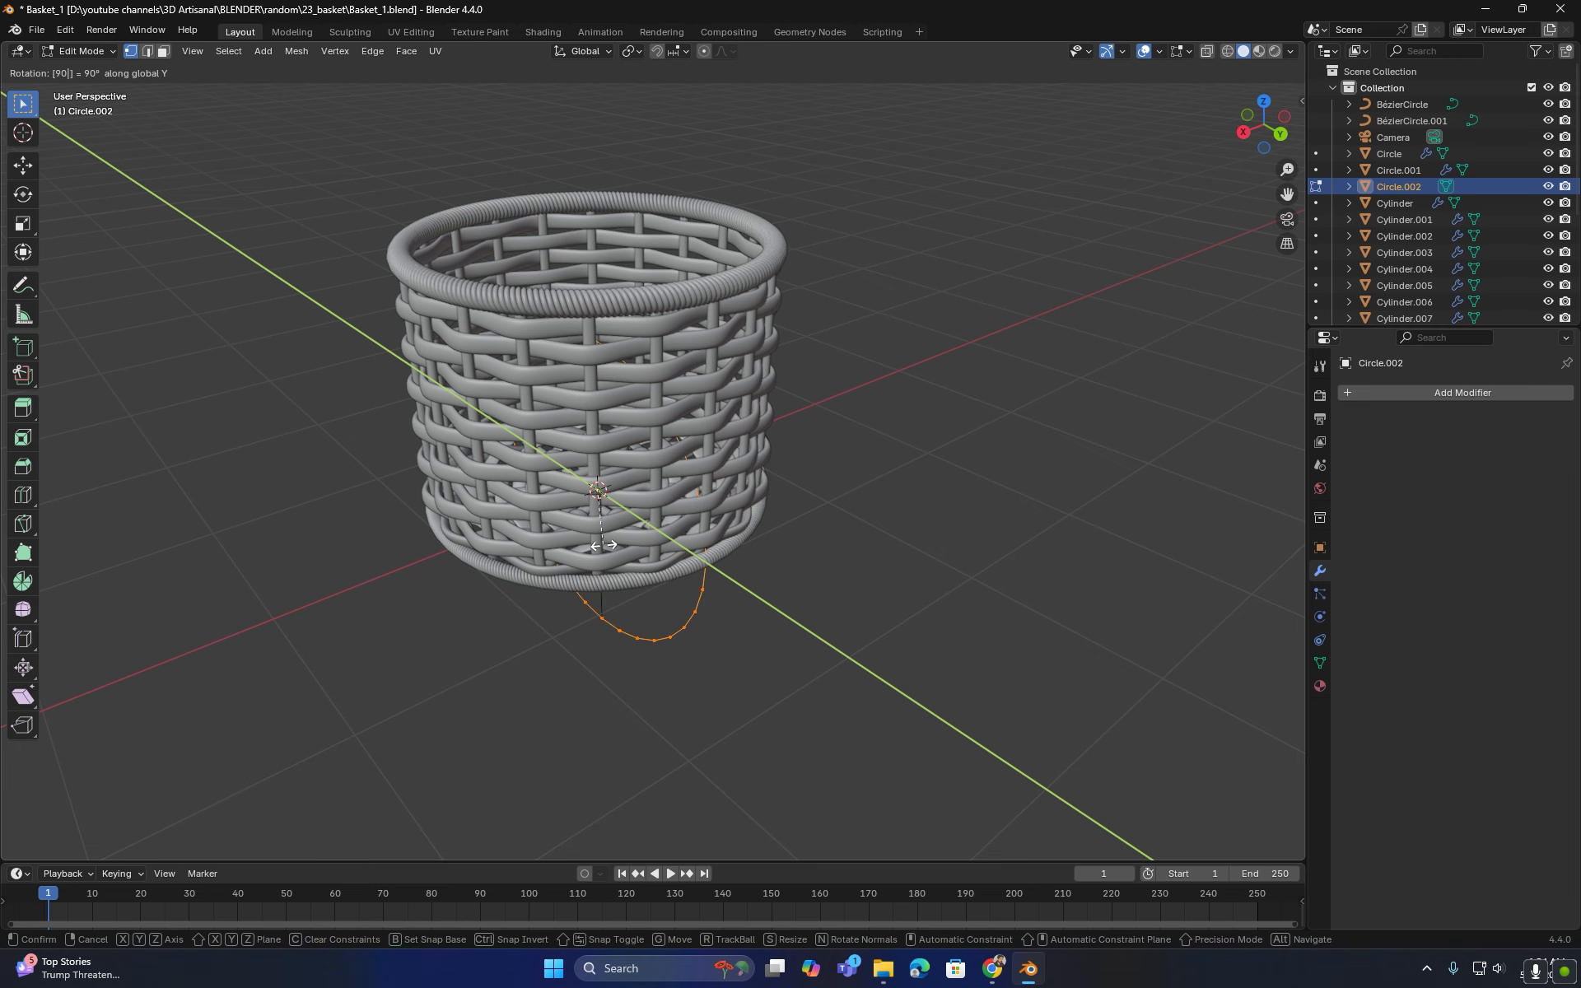
key(Return)
- Move the upright circle about 1.63 m up along Z so its center lines up with the rim
key(KP_3)
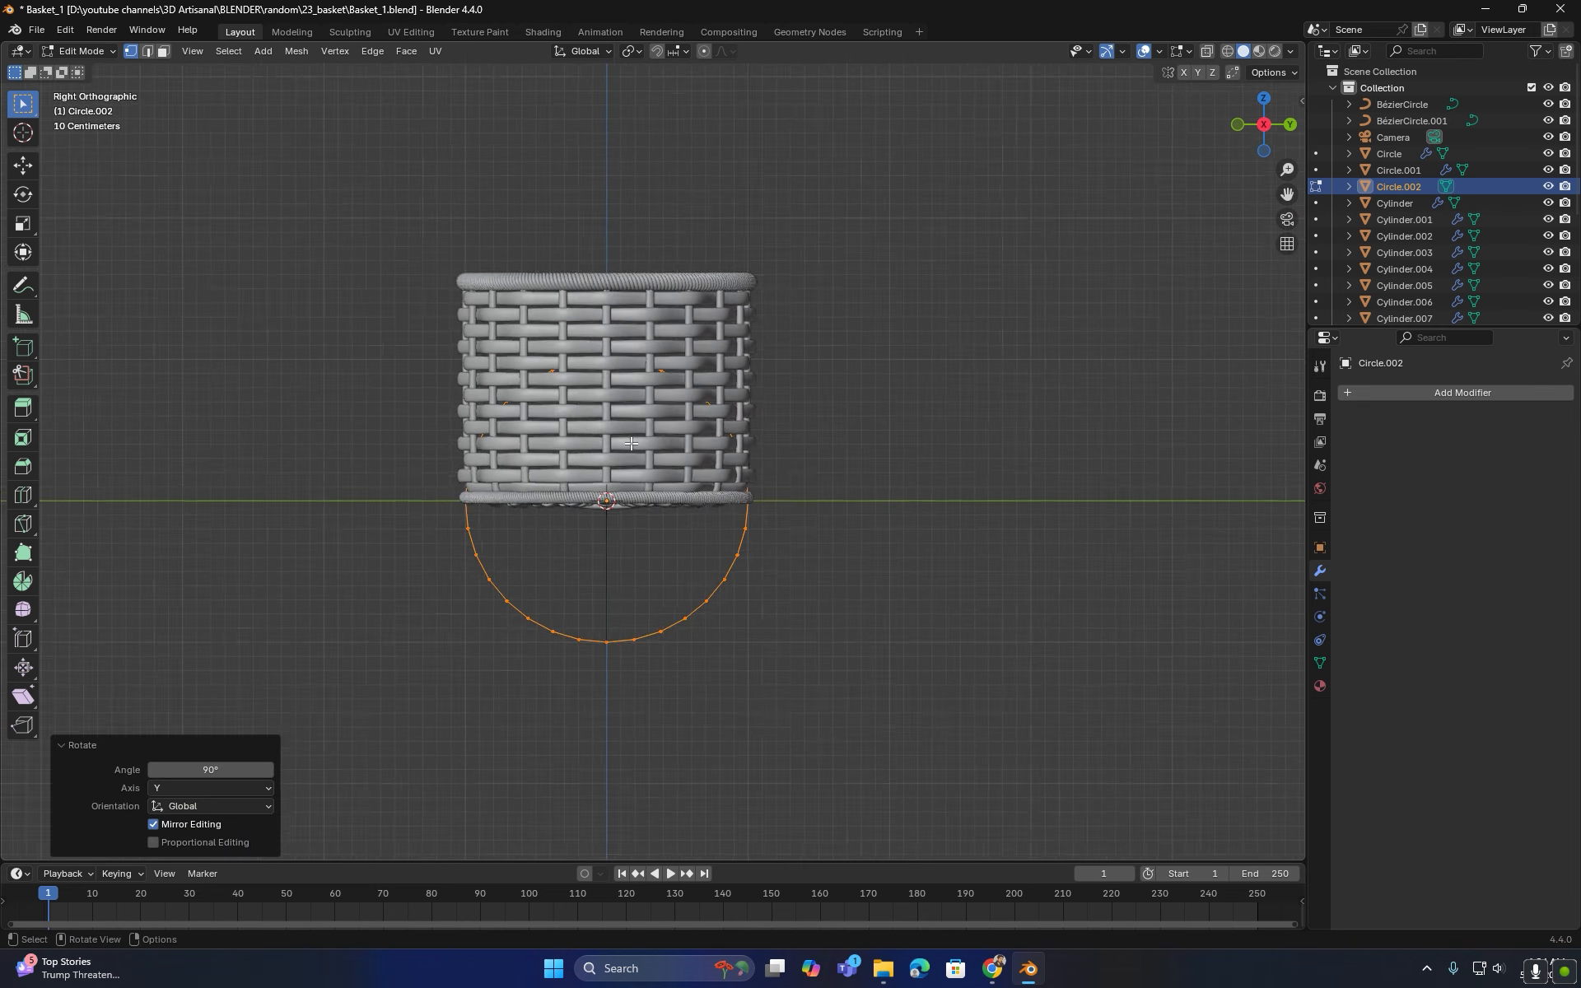
scroll(631, 443, up, 1)
key(g)
key(z)
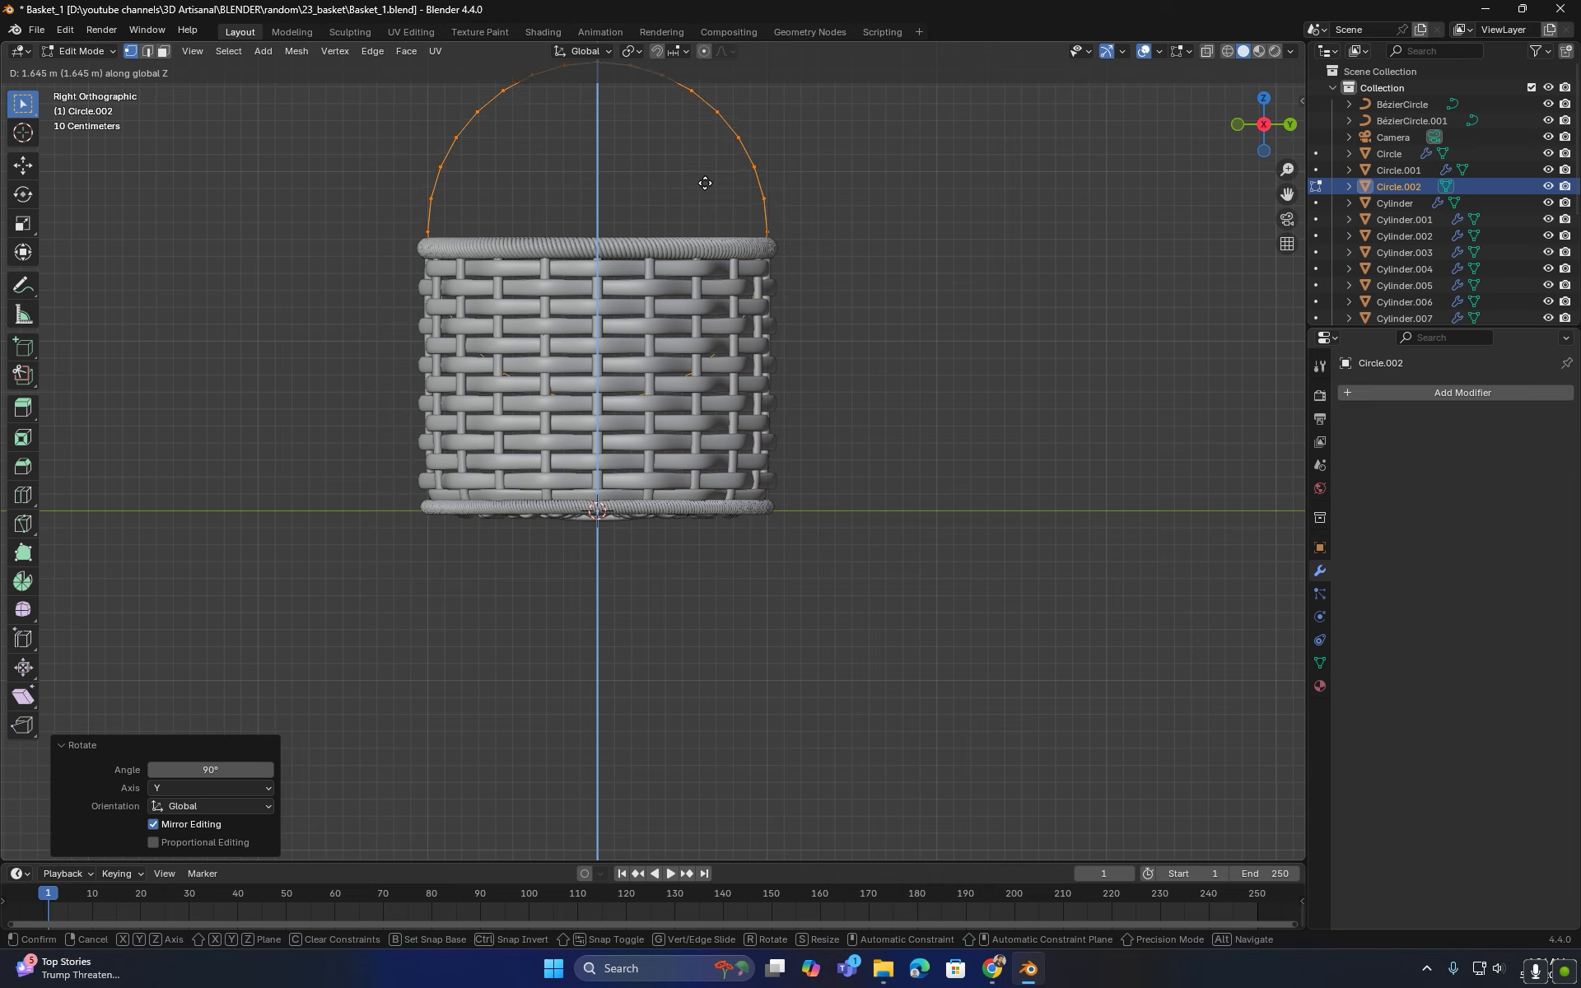
click(709, 191)
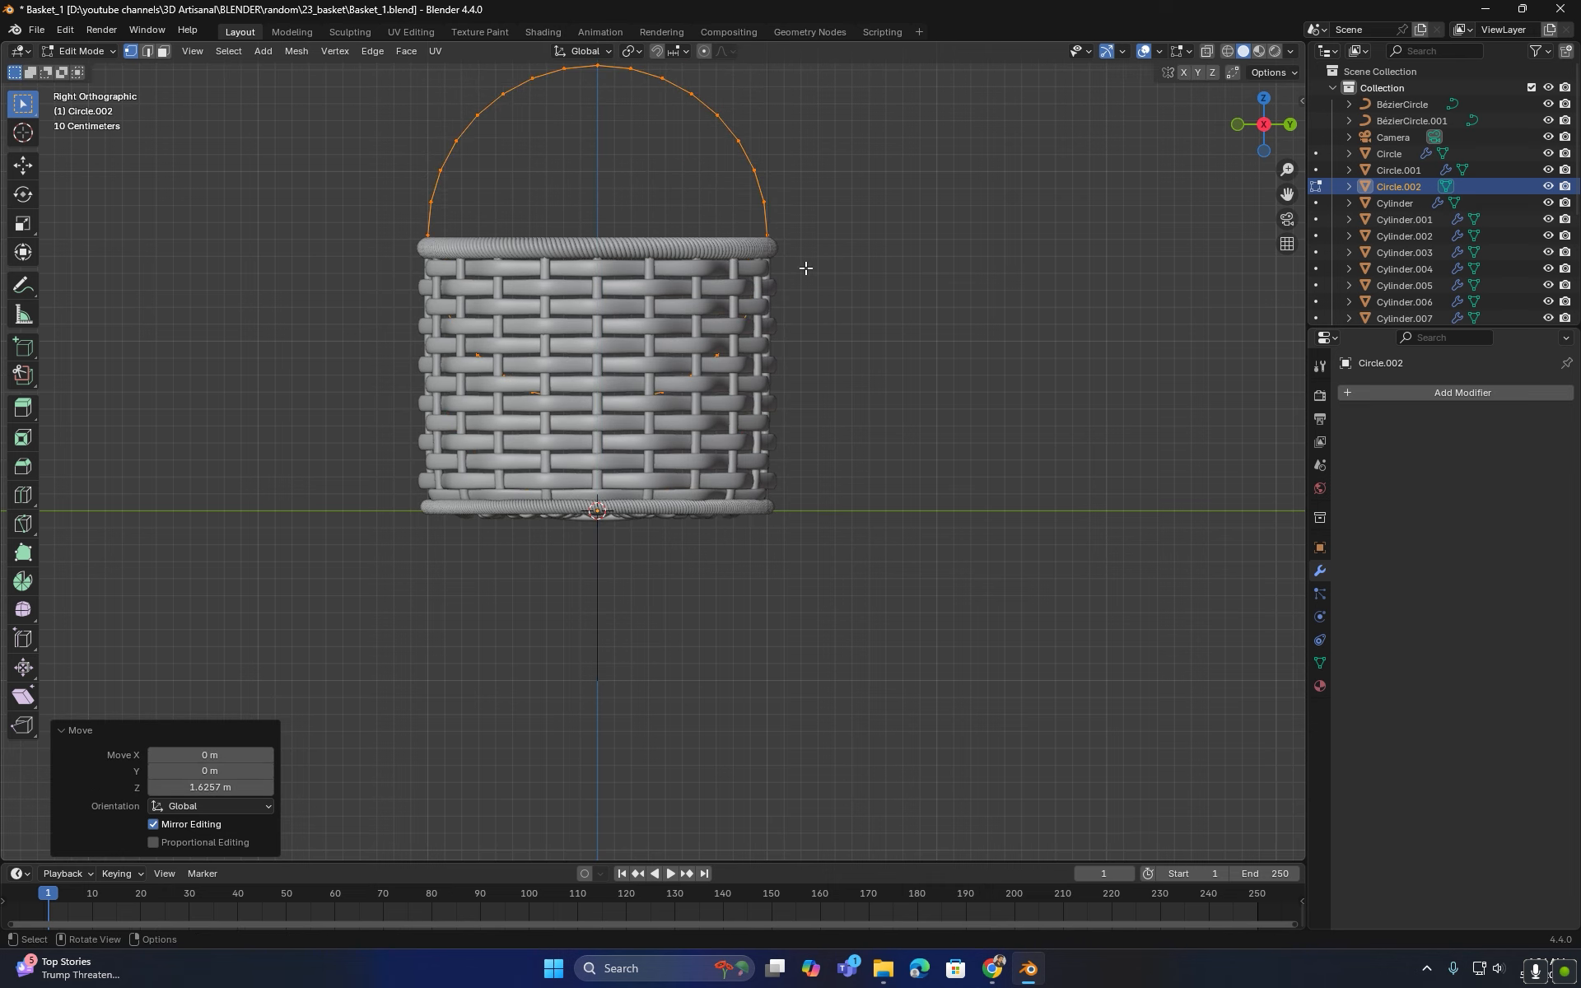
- Delete the circle's lower half below the rim, leaving a handle arc above the basket
click(360, 508)
key(x)
click(581, 311)
- Select the arc's two end vertices at the rim and scale them inward by 0.951
shift+middle_drag(720, 223, 757, 503)
scroll(758, 503, up, 2)
drag(874, 504, 274, 611)
key(s)
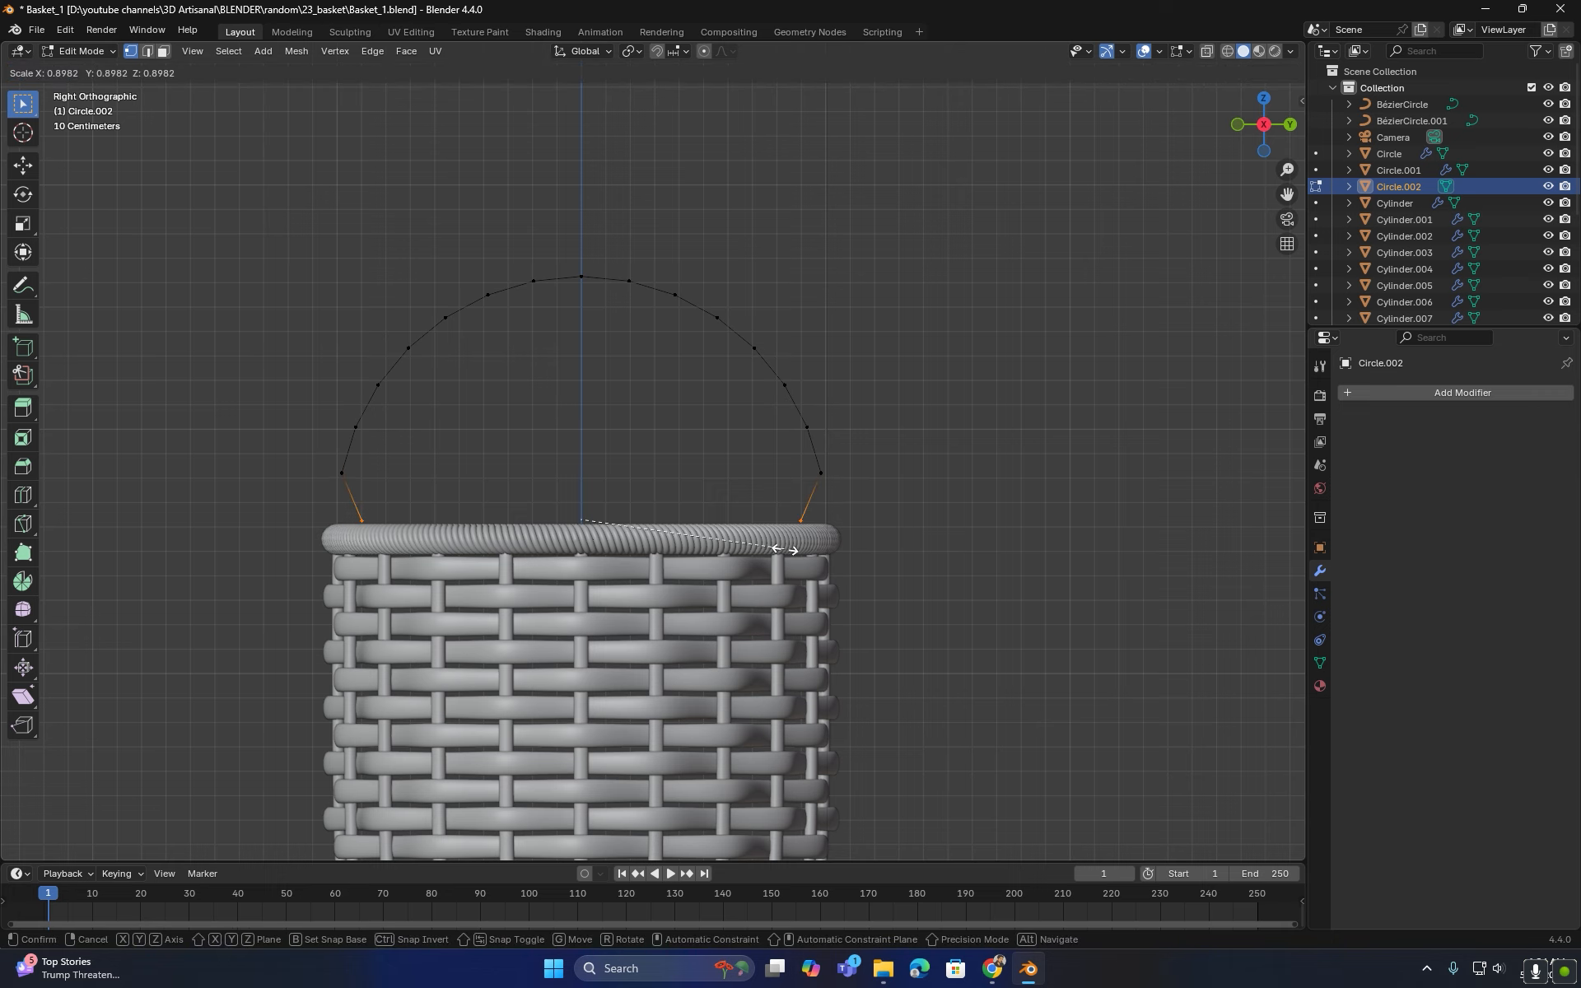
click(797, 549)
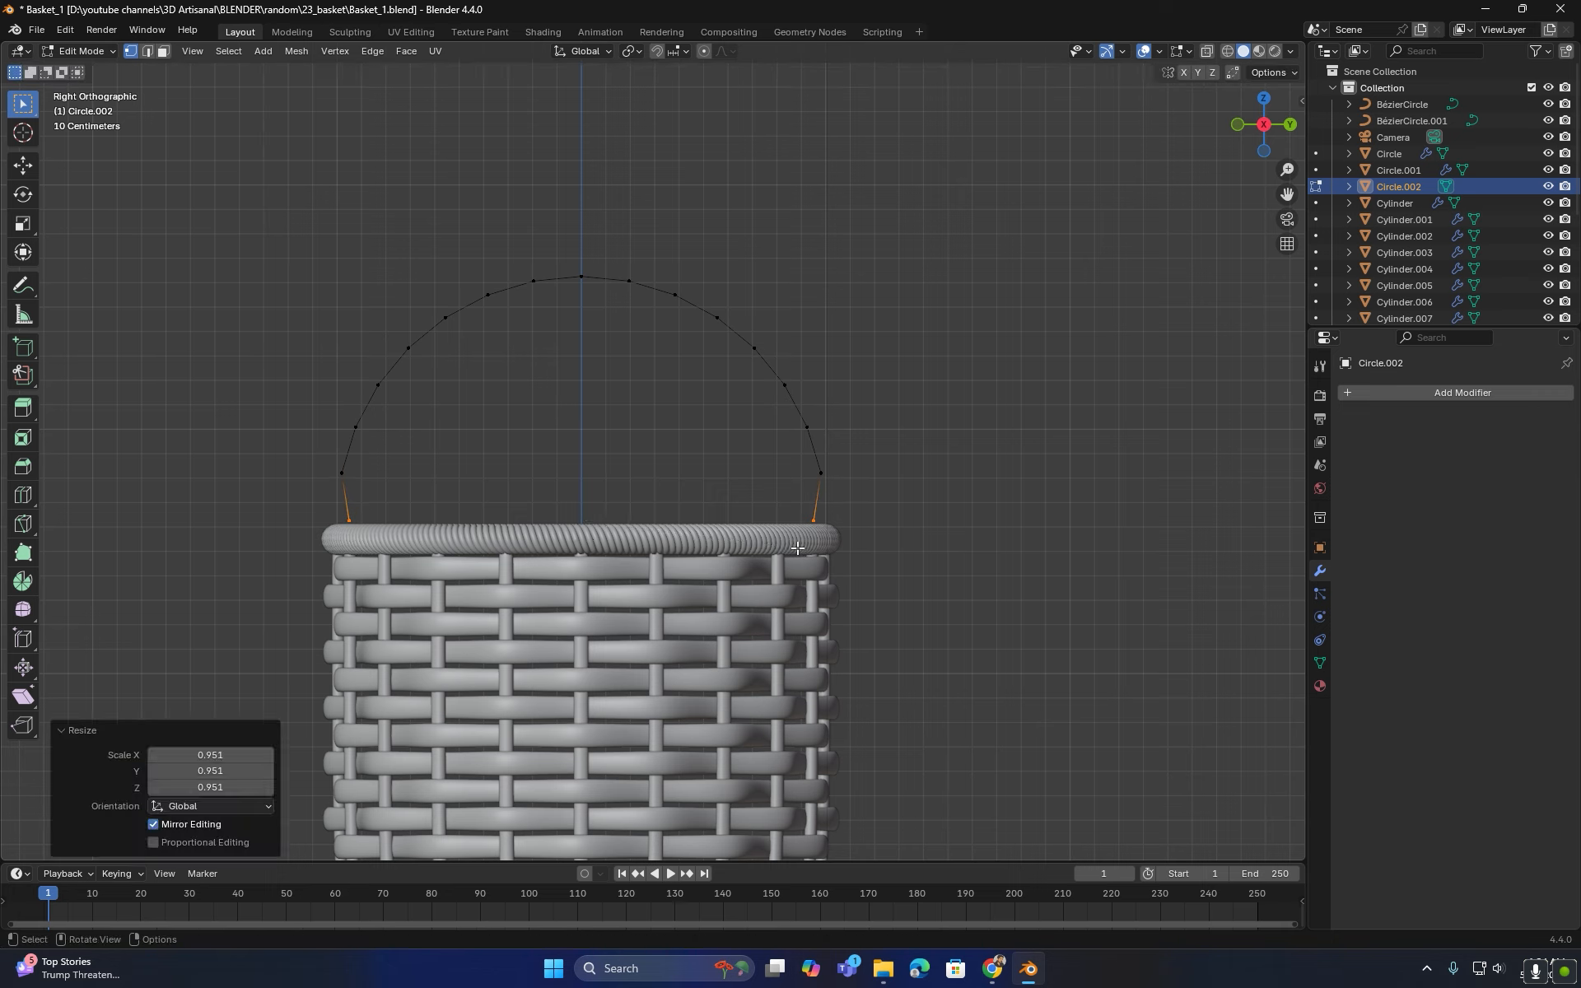
- Scale the whole handle arc up slightly and raise it about 0.027 m along Z
key(a)
key(s)
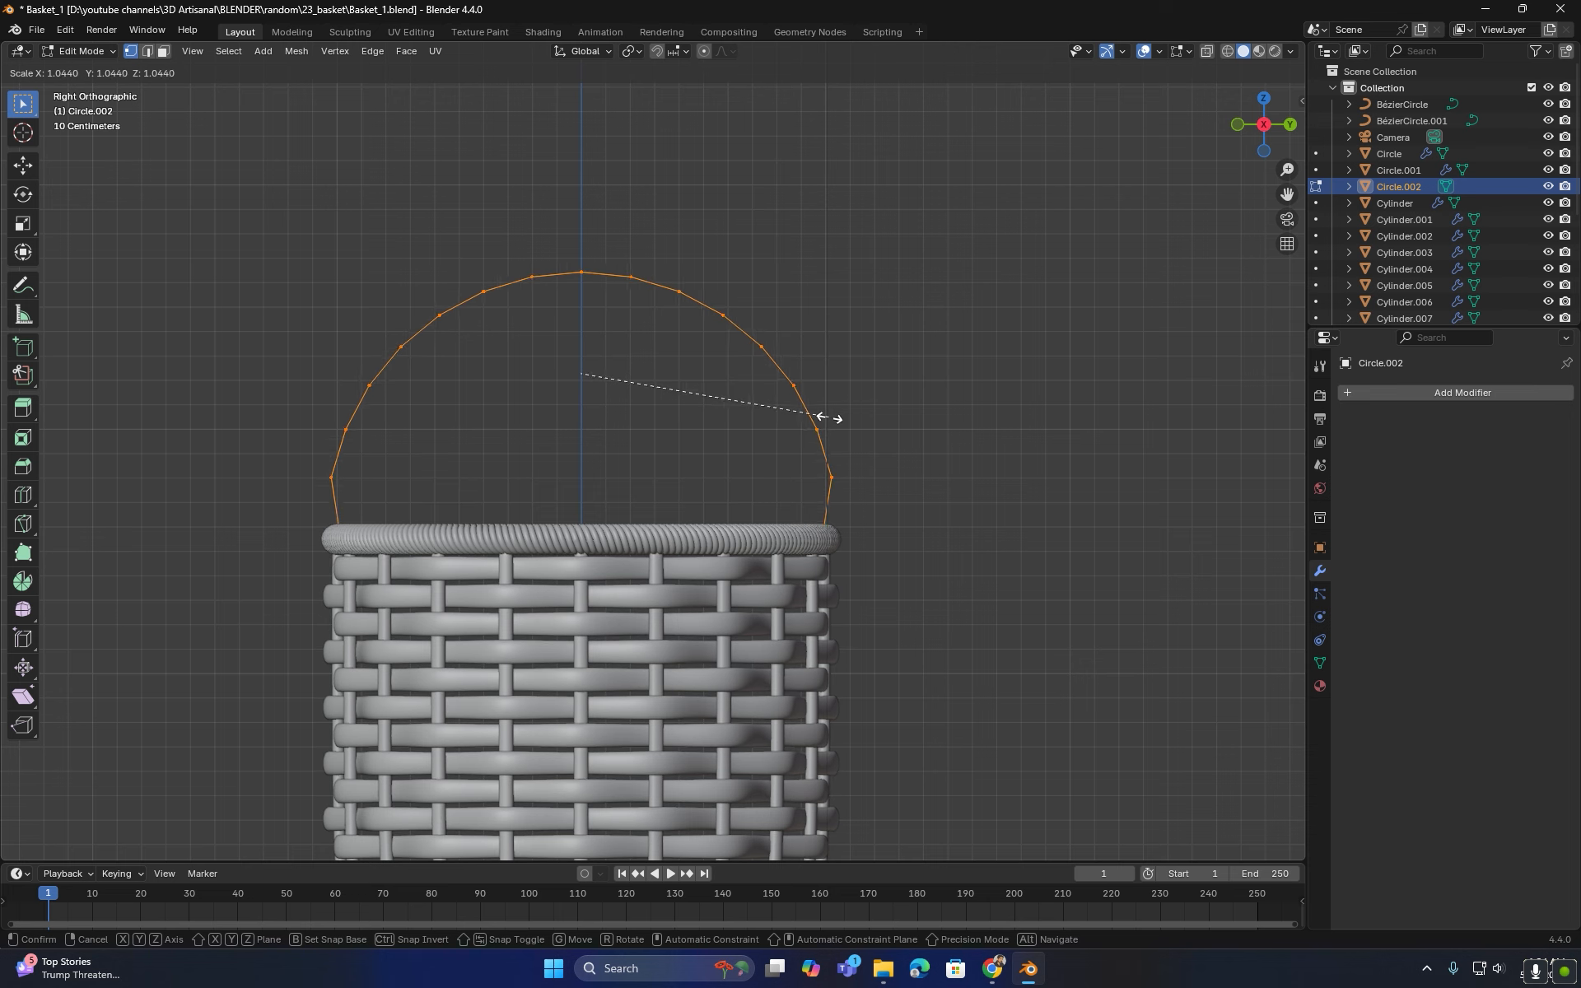
click(823, 416)
key(g)
key(z)
click(835, 412)
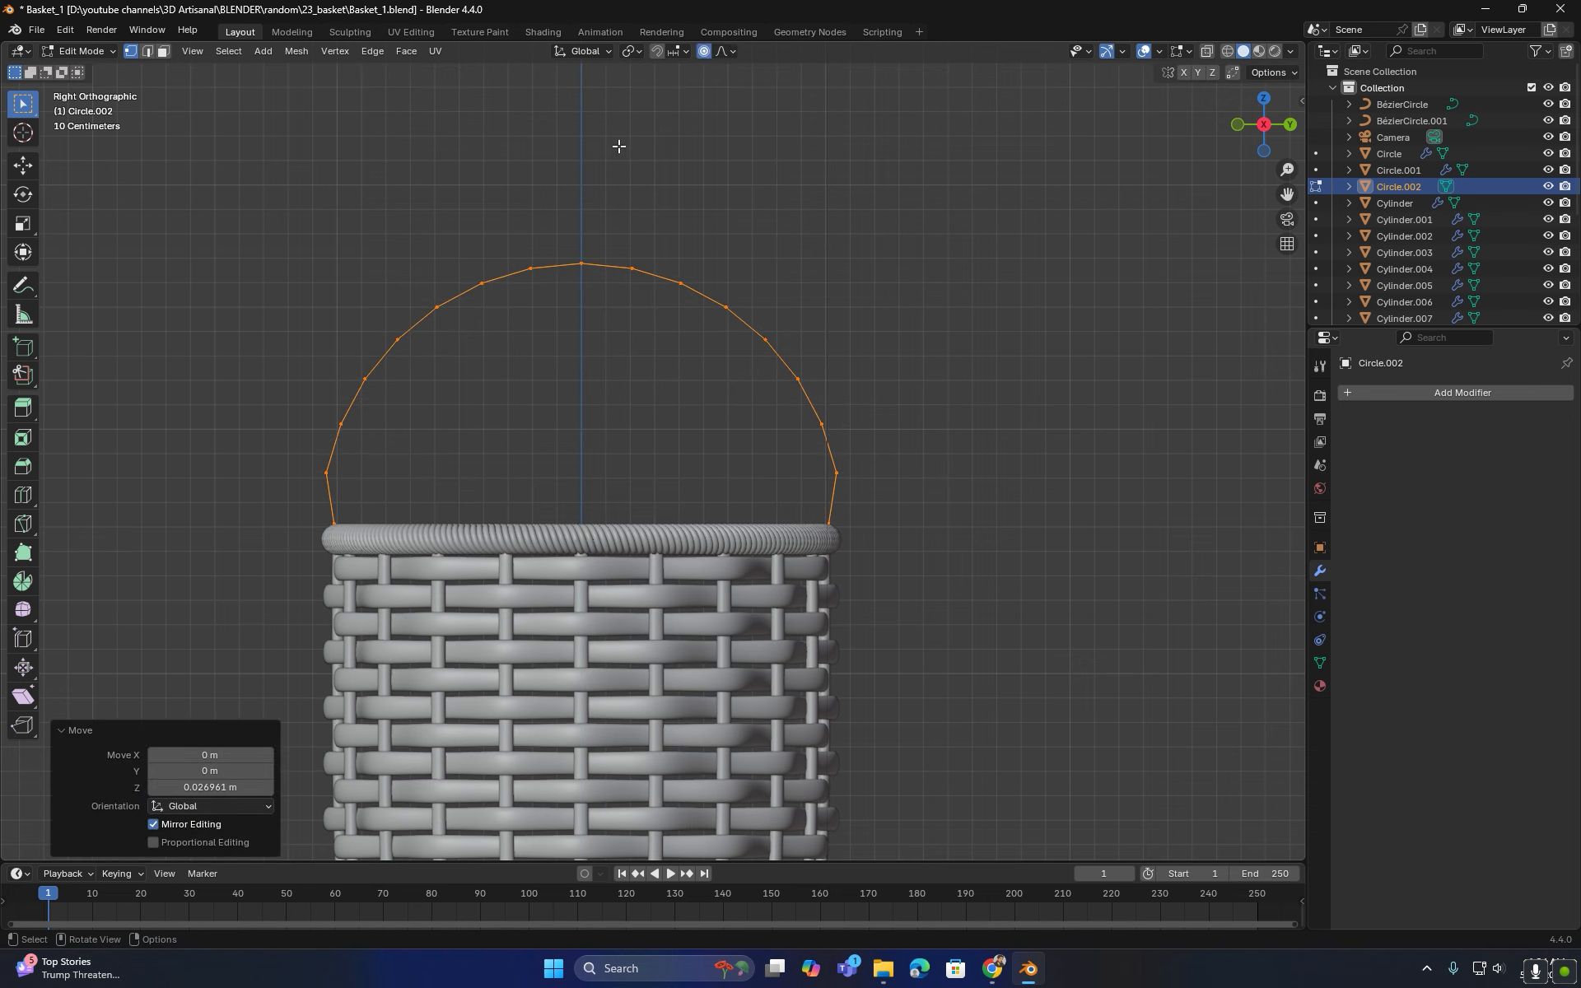
- Raise the arc's top vertex about 0.344 m along Z using smooth proportional editing with a size of 1.464
click(583, 264)
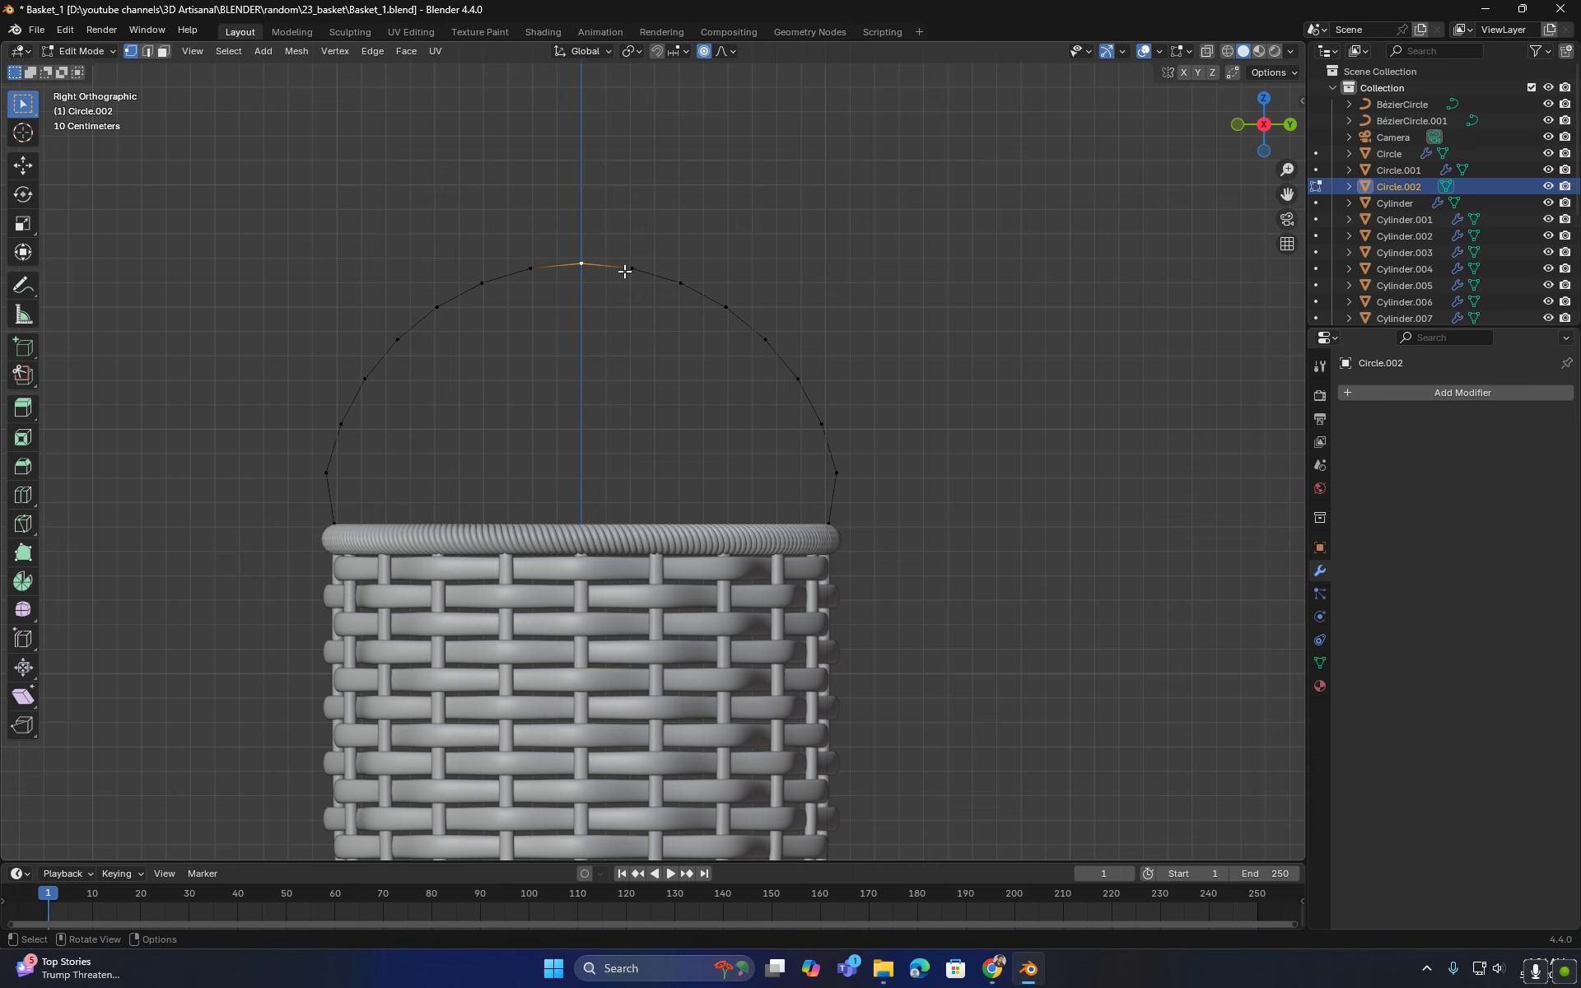
scroll(625, 271, down, 1)
key(g)
scroll(601, 258, down, 3)
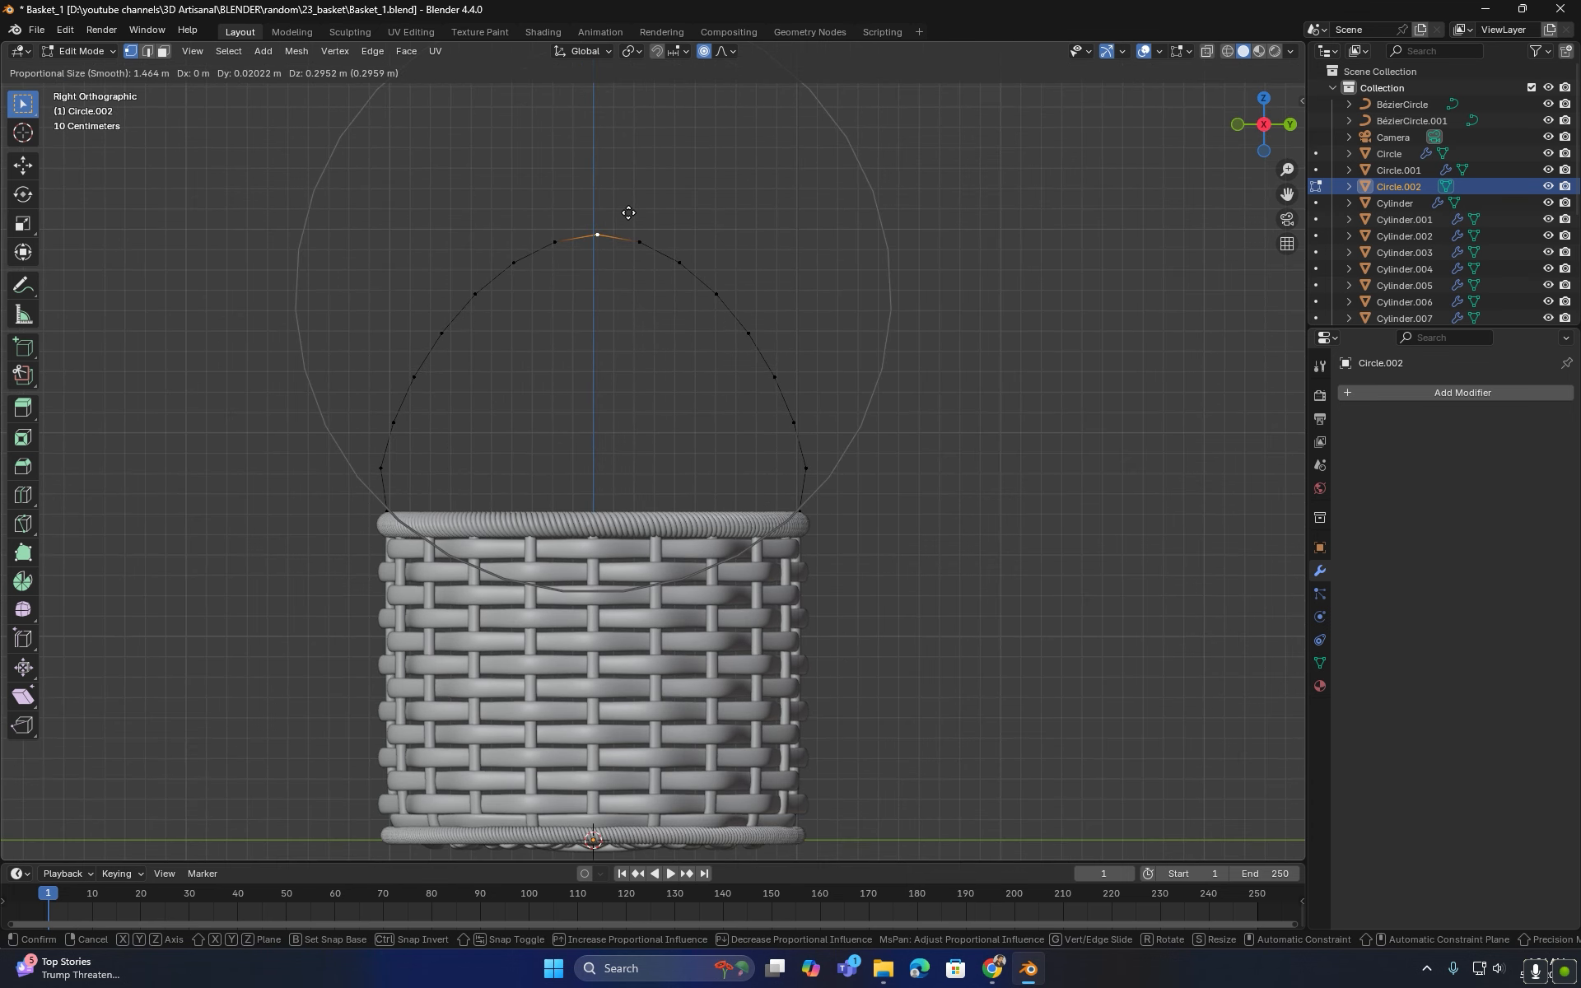
key(z)
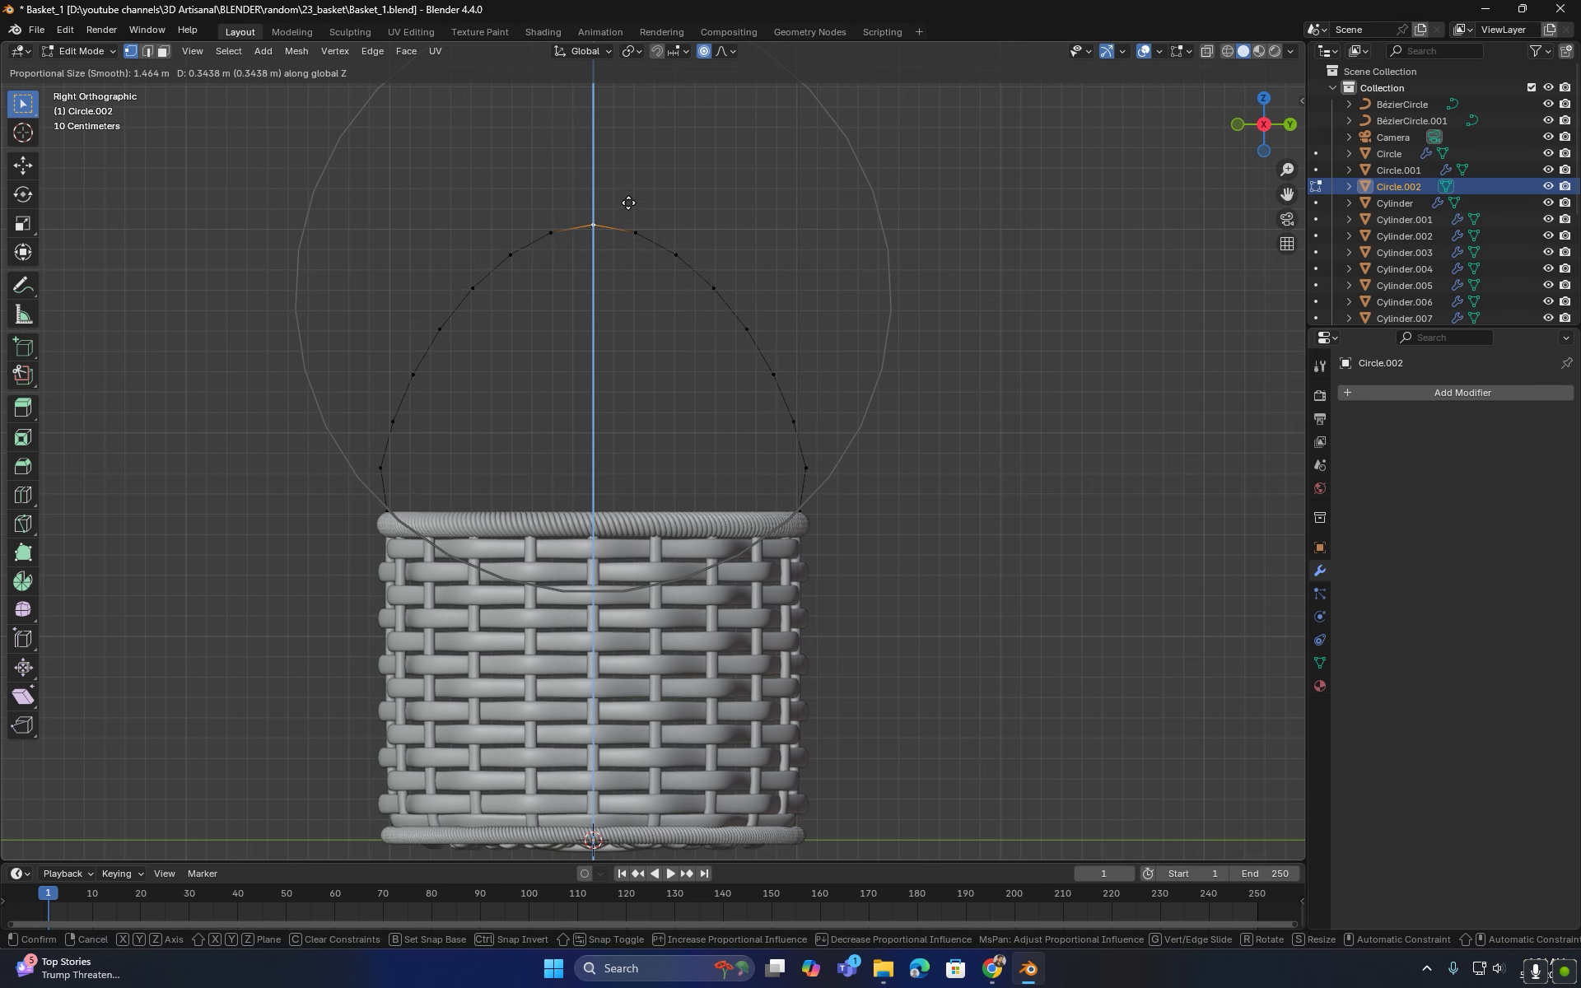
click(628, 203)
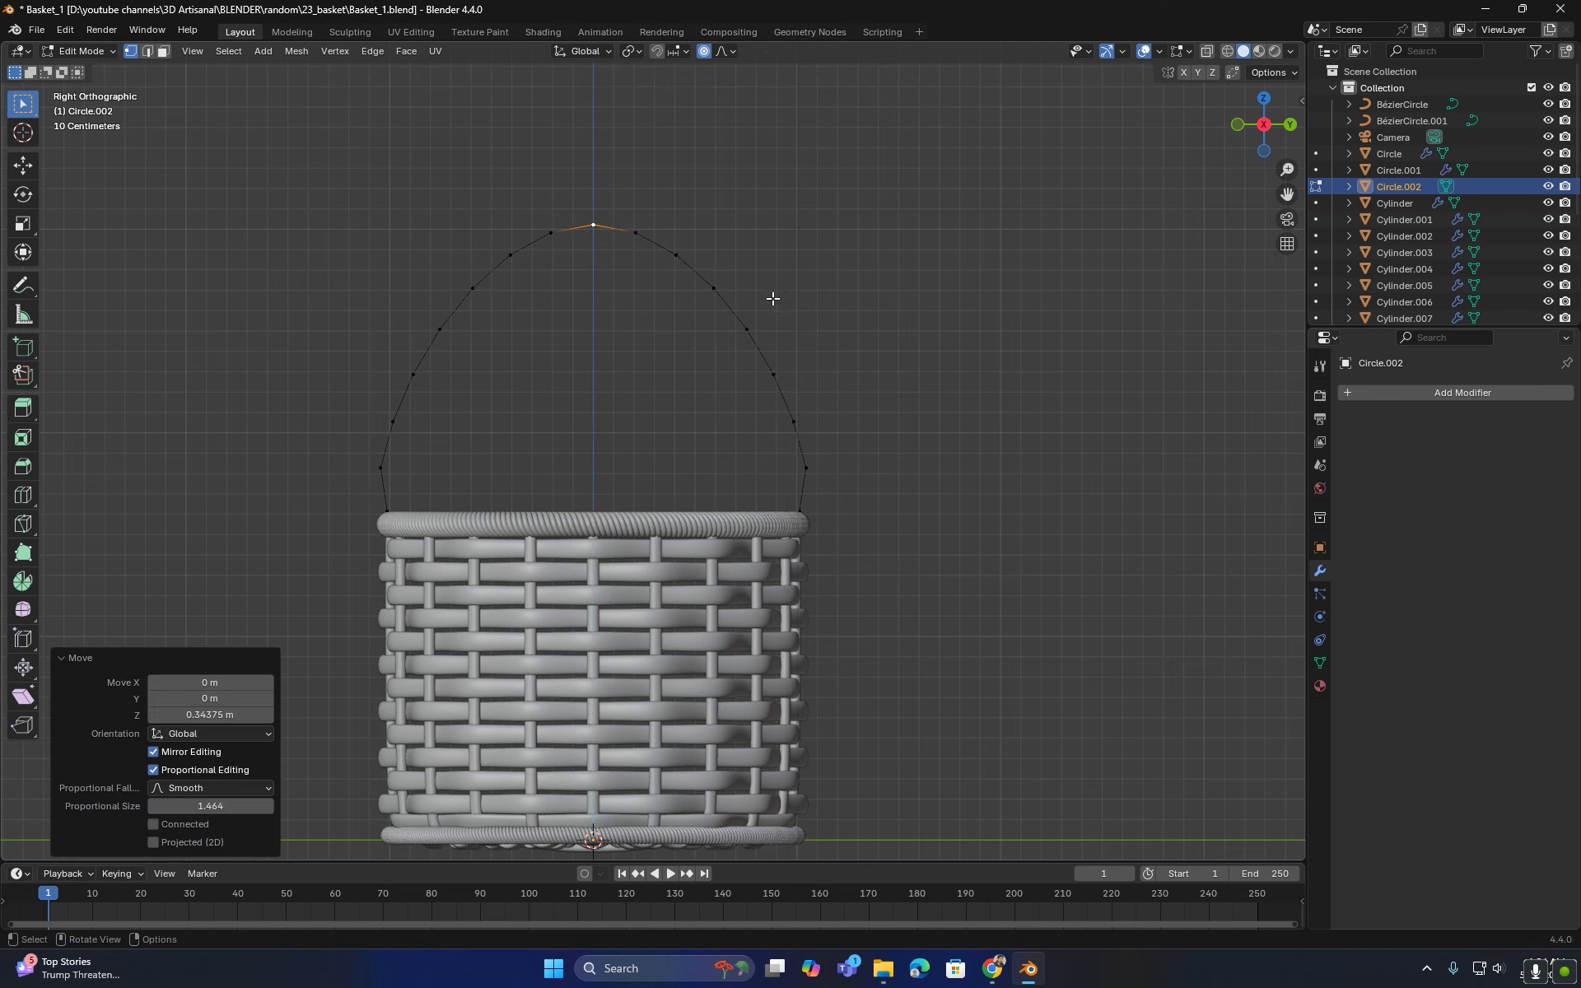
- Widen the arc's lower sides with proportional editing, and scale its two end vertices inward by 0.959
drag(782, 313, 412, 364)
drag(845, 405, 387, 452)
key(s)
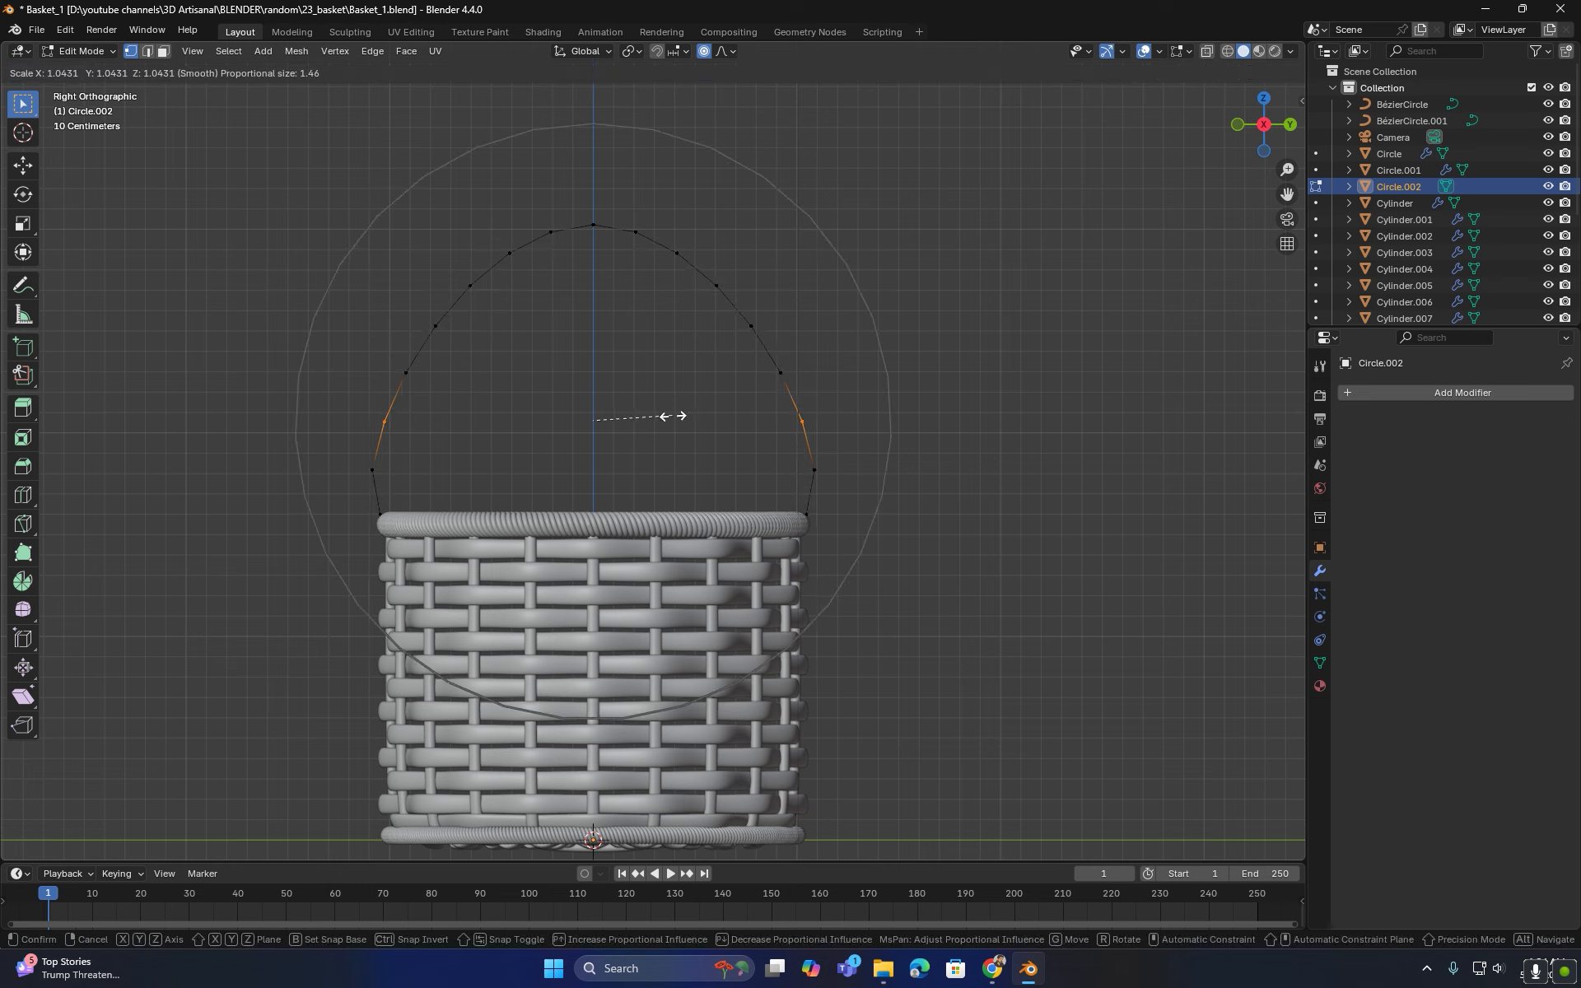
click(860, 501)
key(ctrl+z)
key(s)
click(383, 476)
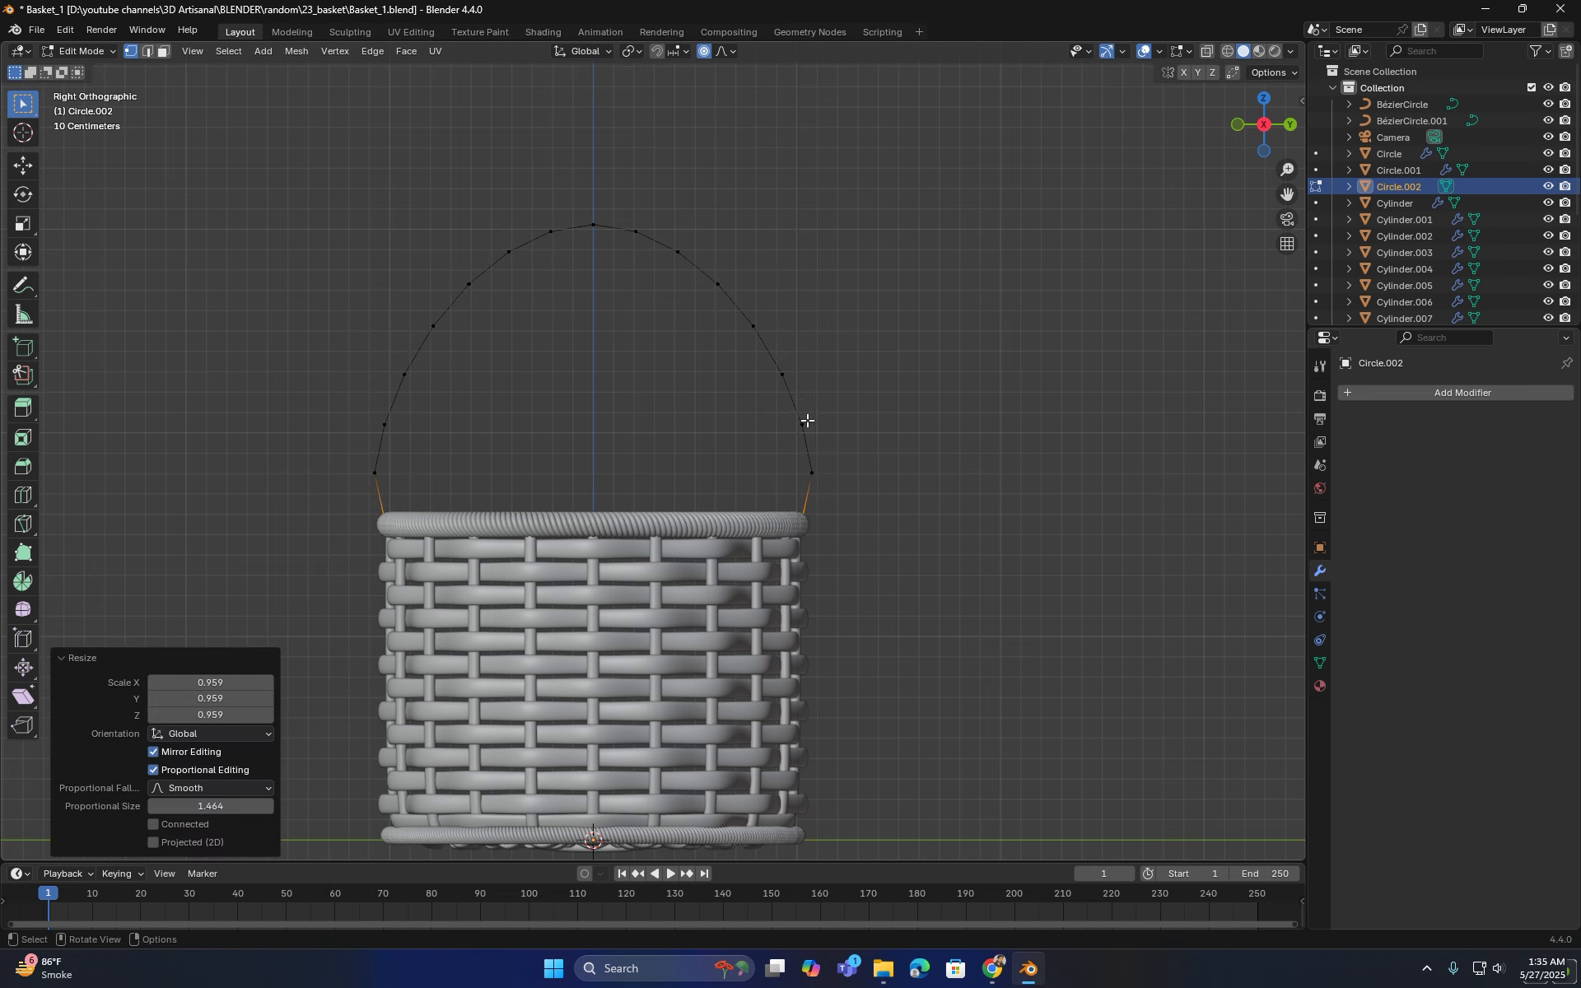
- Smooth the handle arc with a Subdivision modifier at viewport level 3 and apply the modifier
key(Tab)
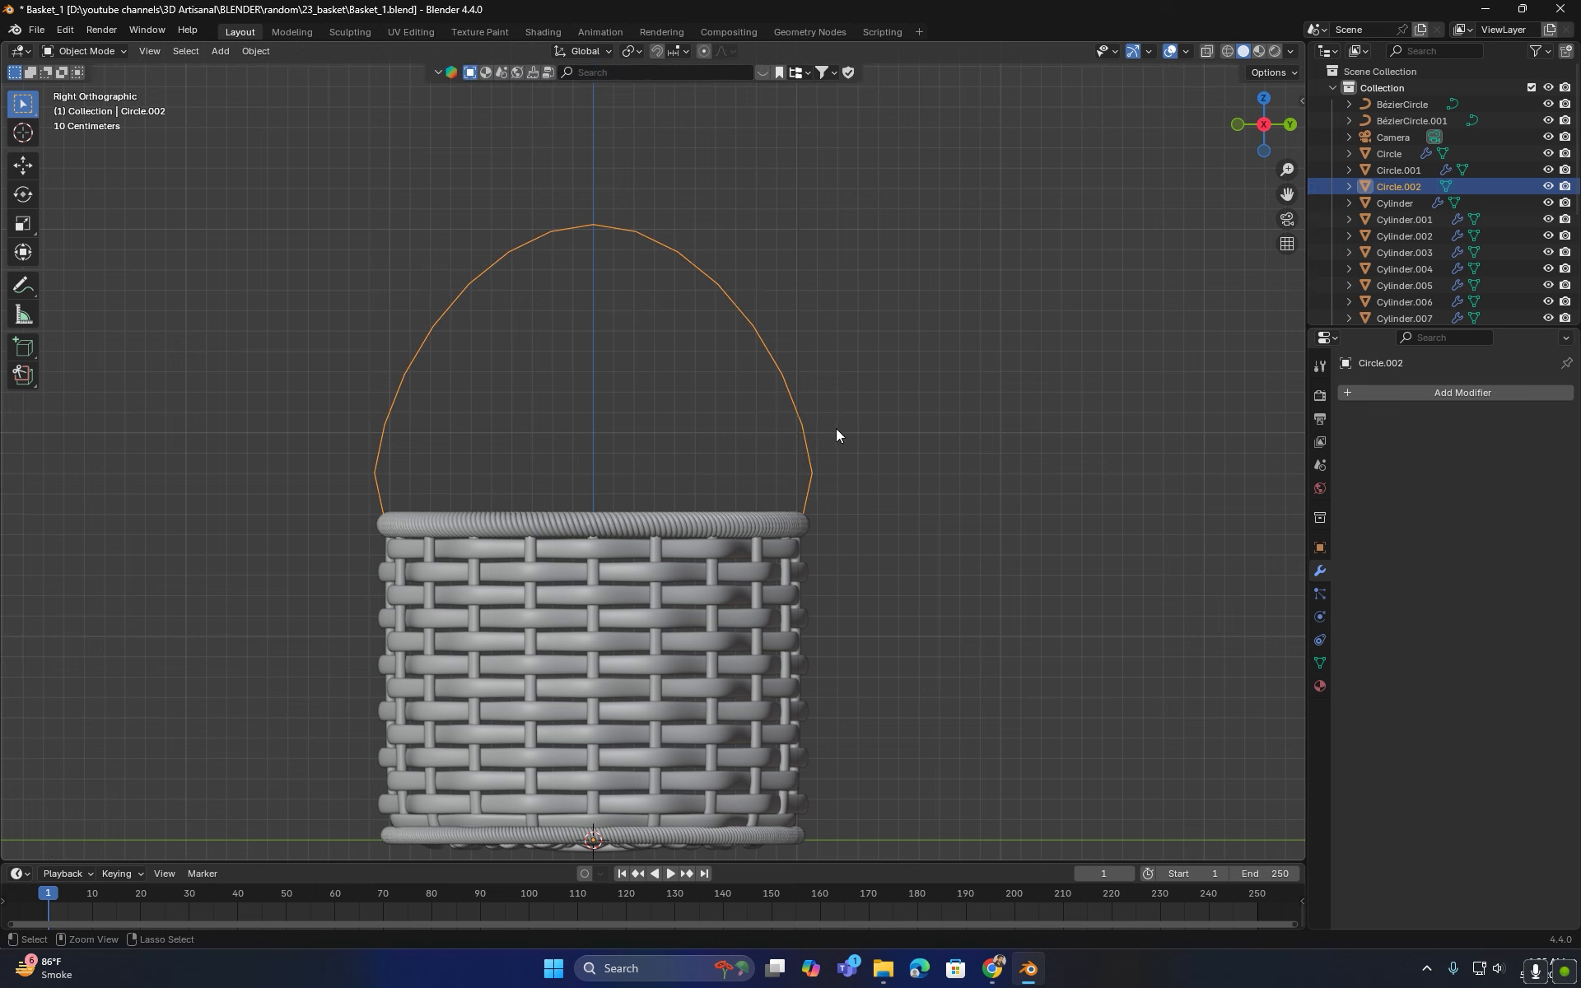
key(ctrl+2)
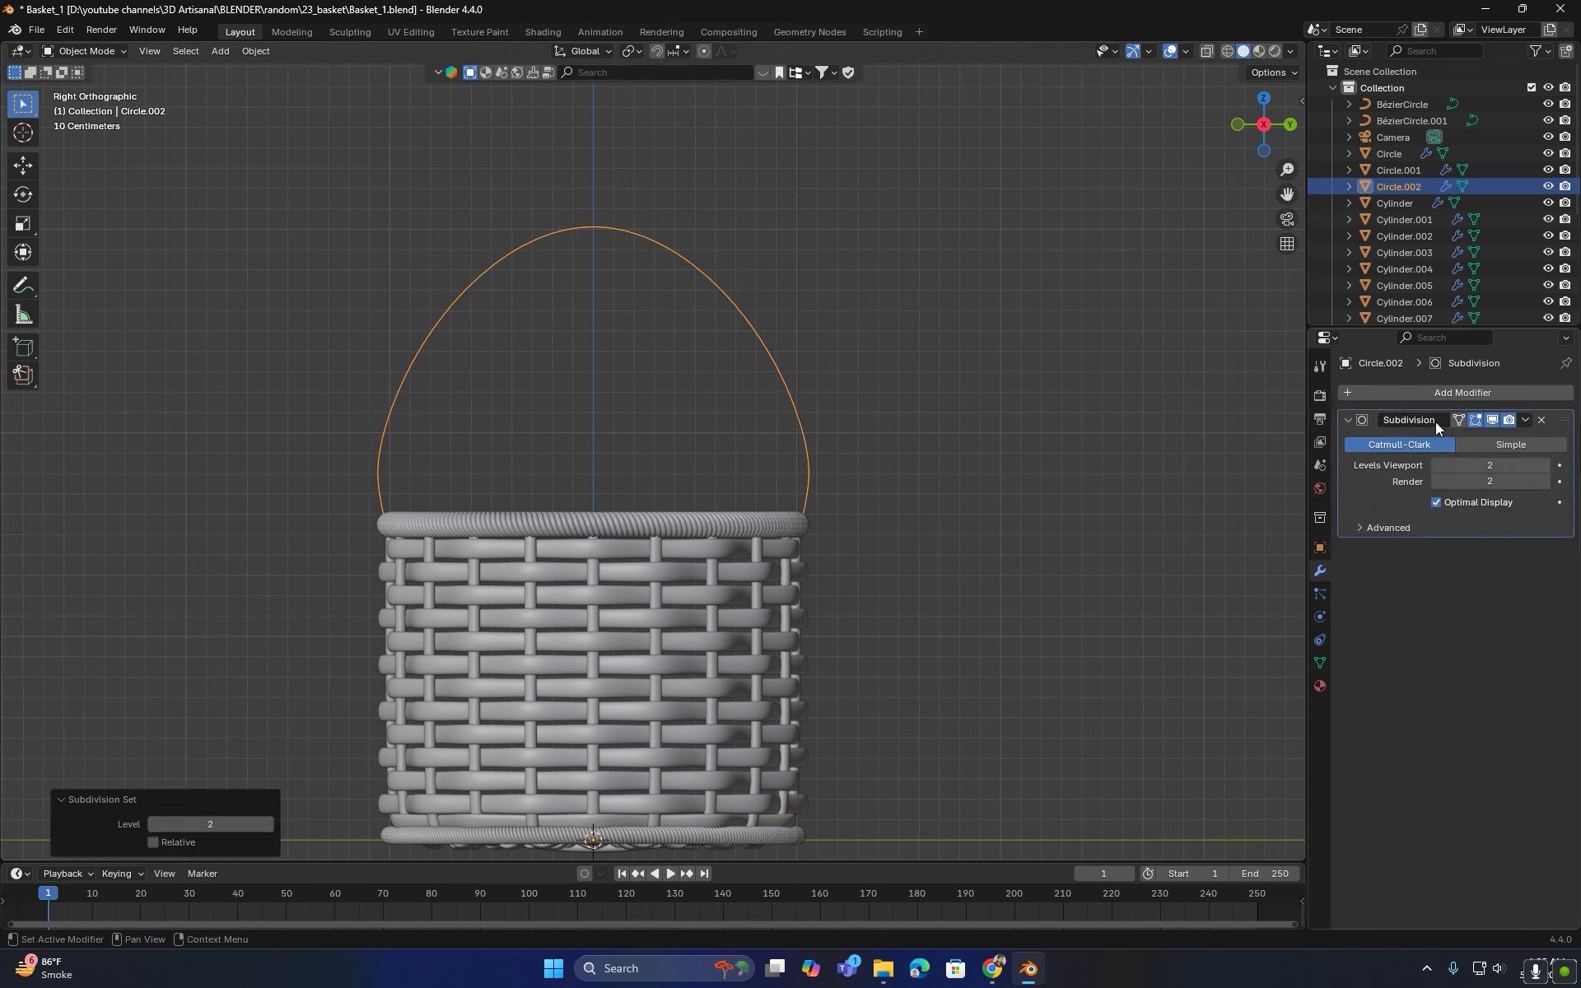
click(1545, 465)
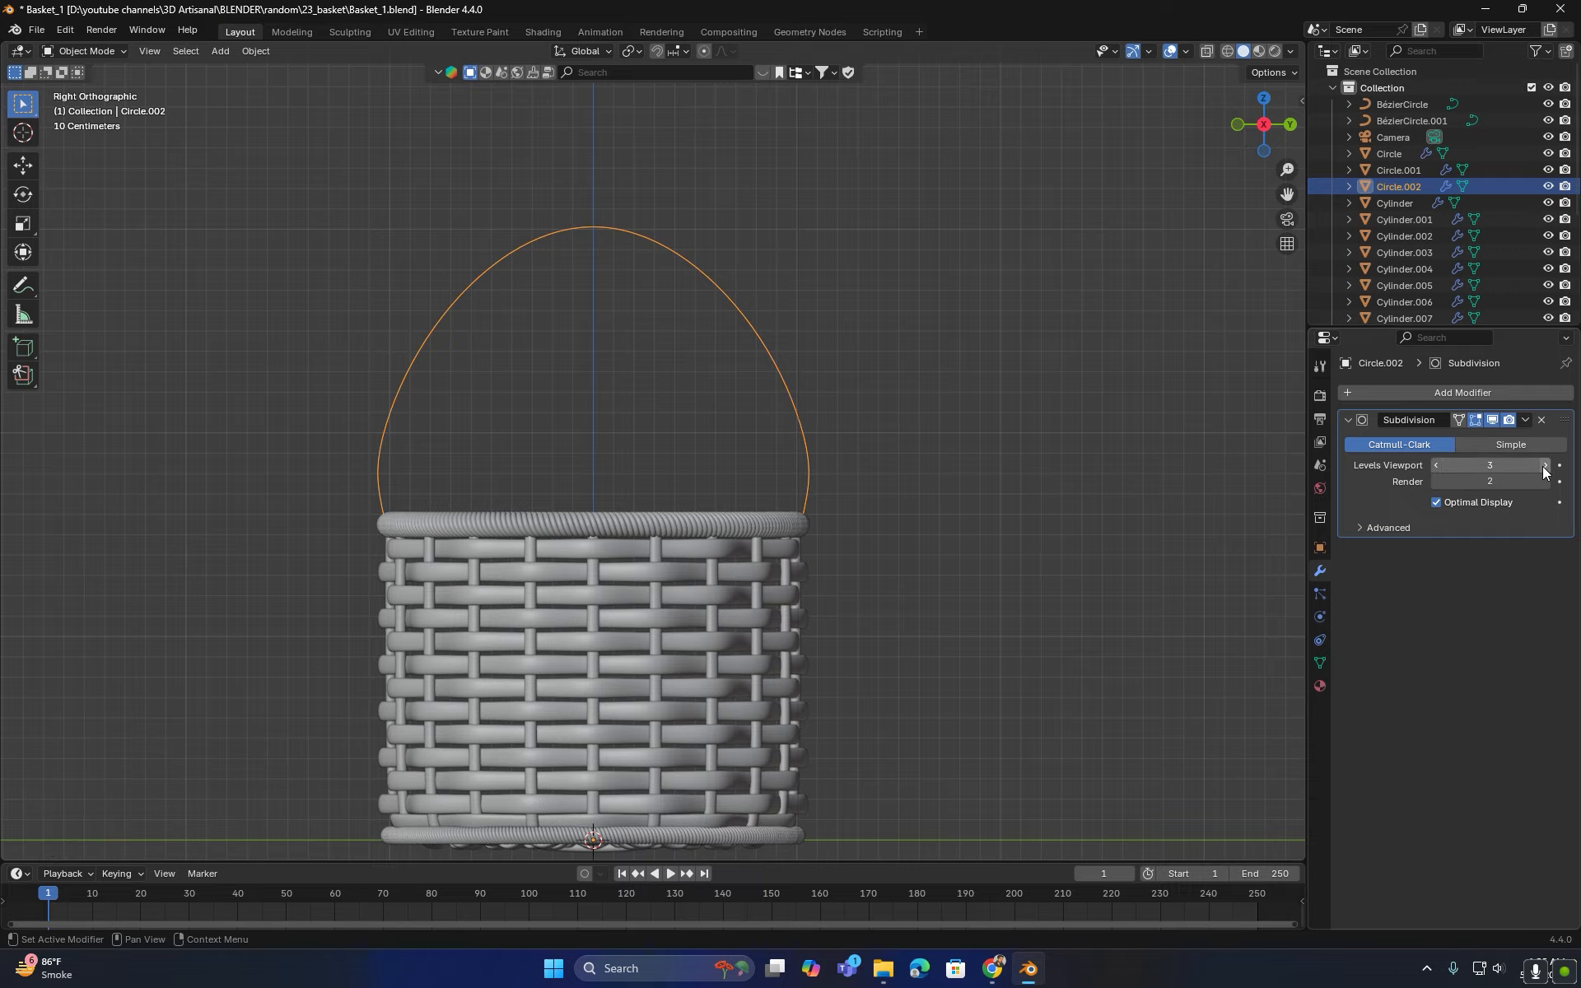
click(1526, 420)
click(1453, 438)
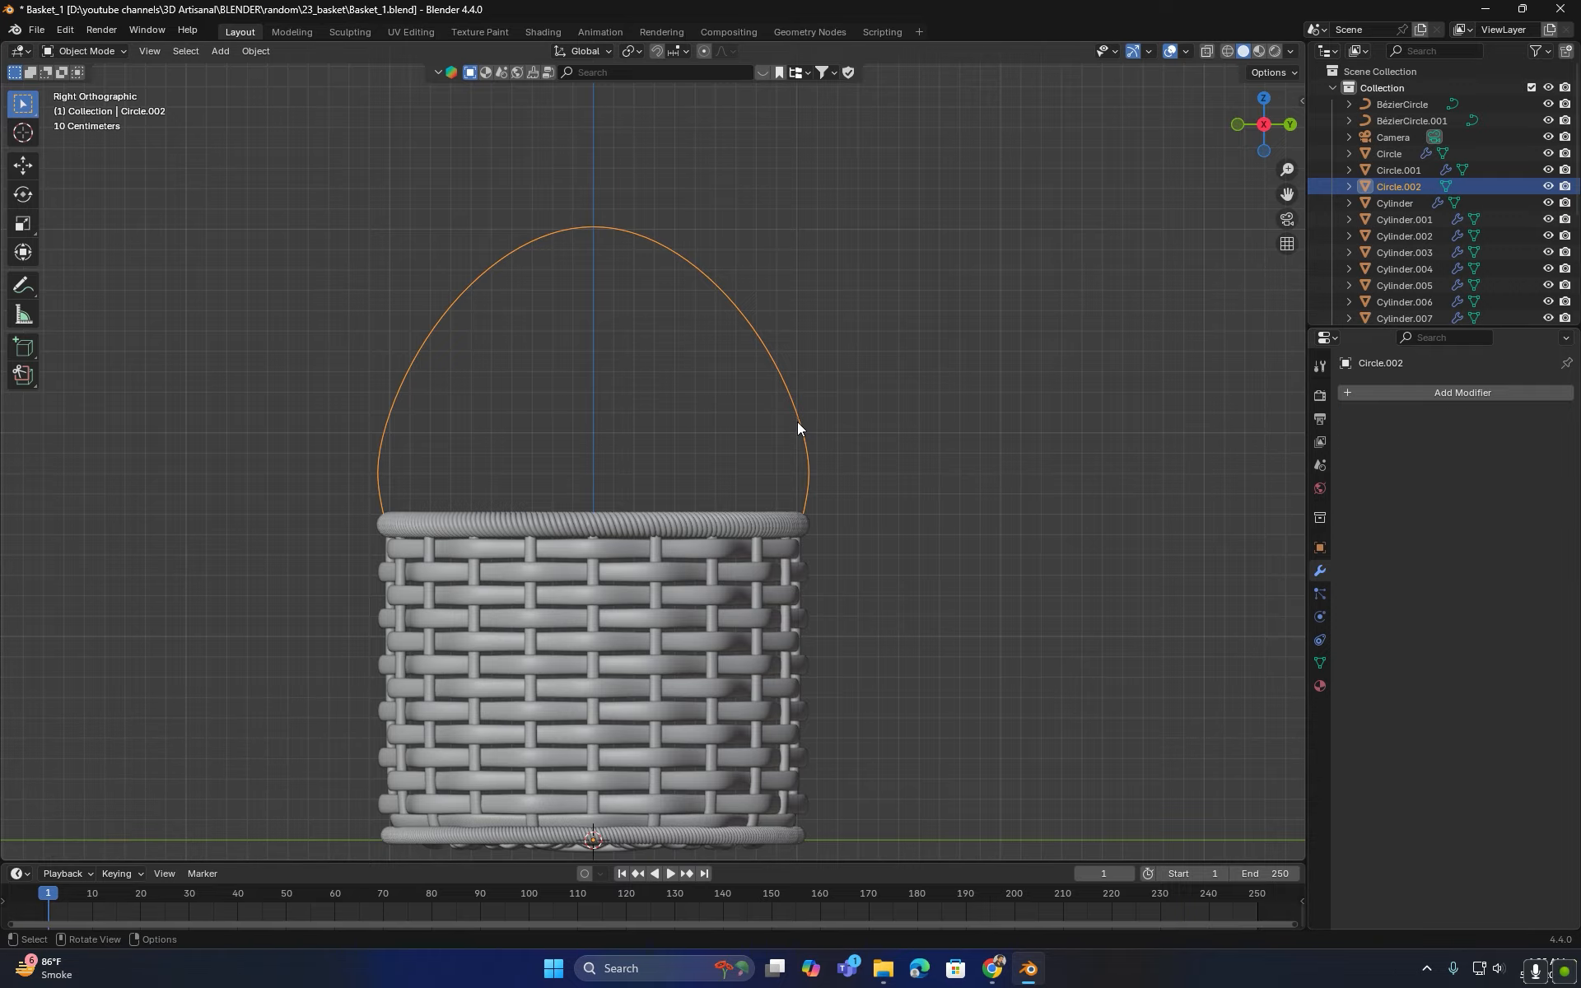
- Duplicate the twisted-rope ring at the basket rim in place
click(926, 441)
middle_drag(925, 442, 744, 409)
click(667, 349)
middle_drag(667, 350, 718, 530)
click(701, 521)
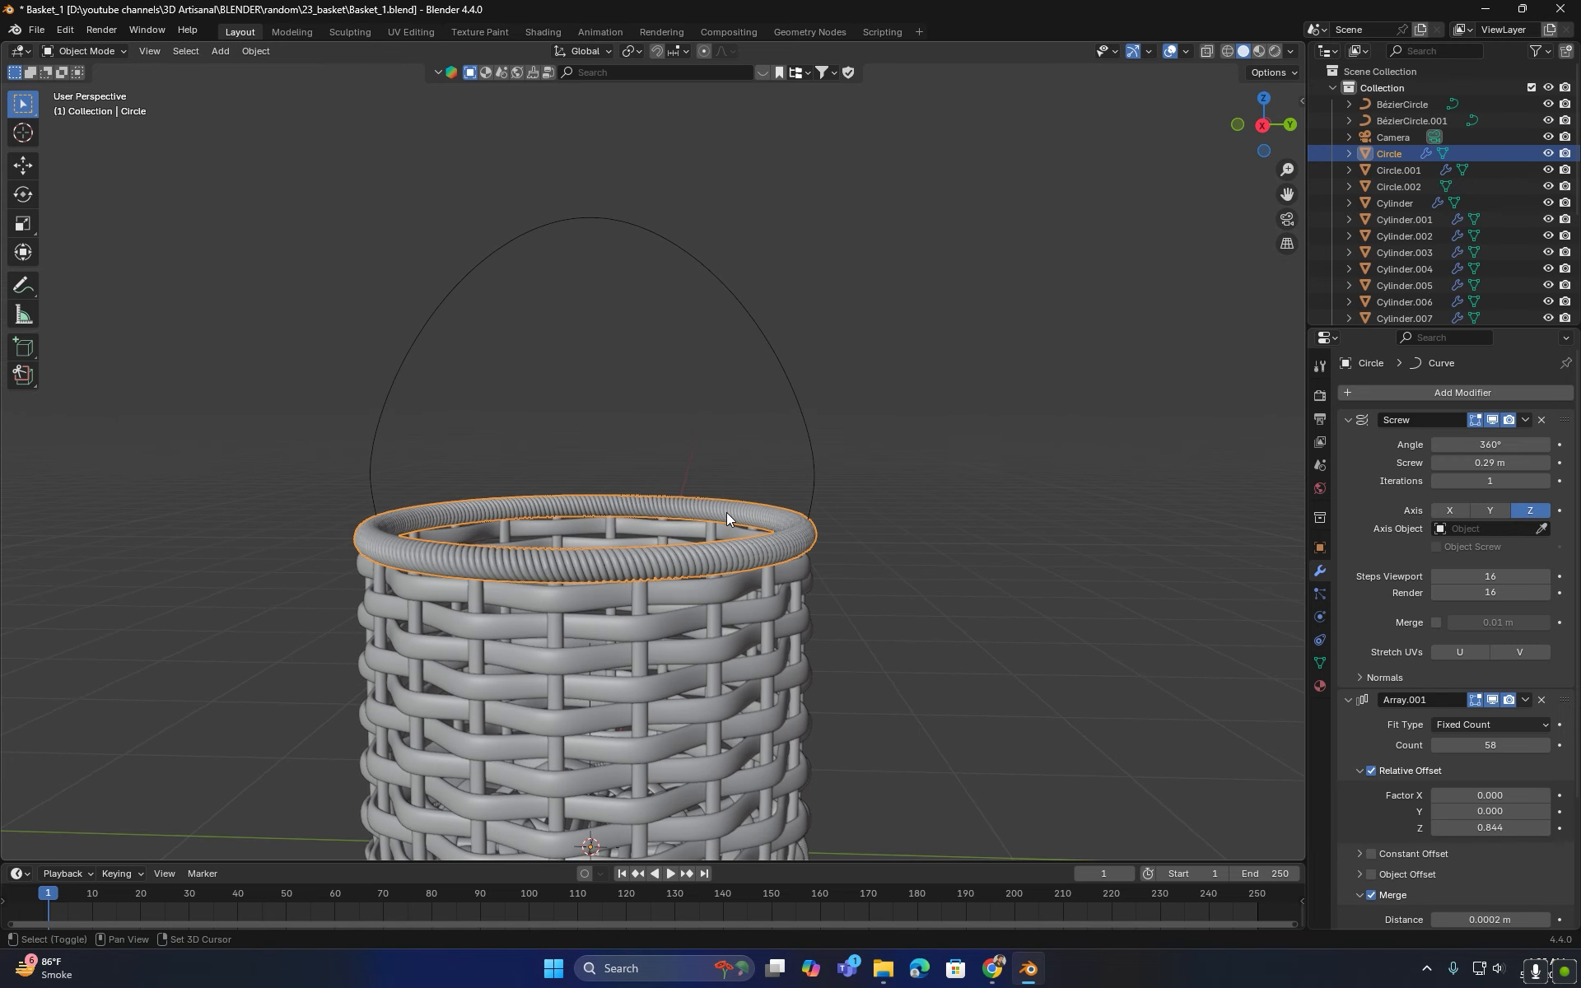
key(shift+d)
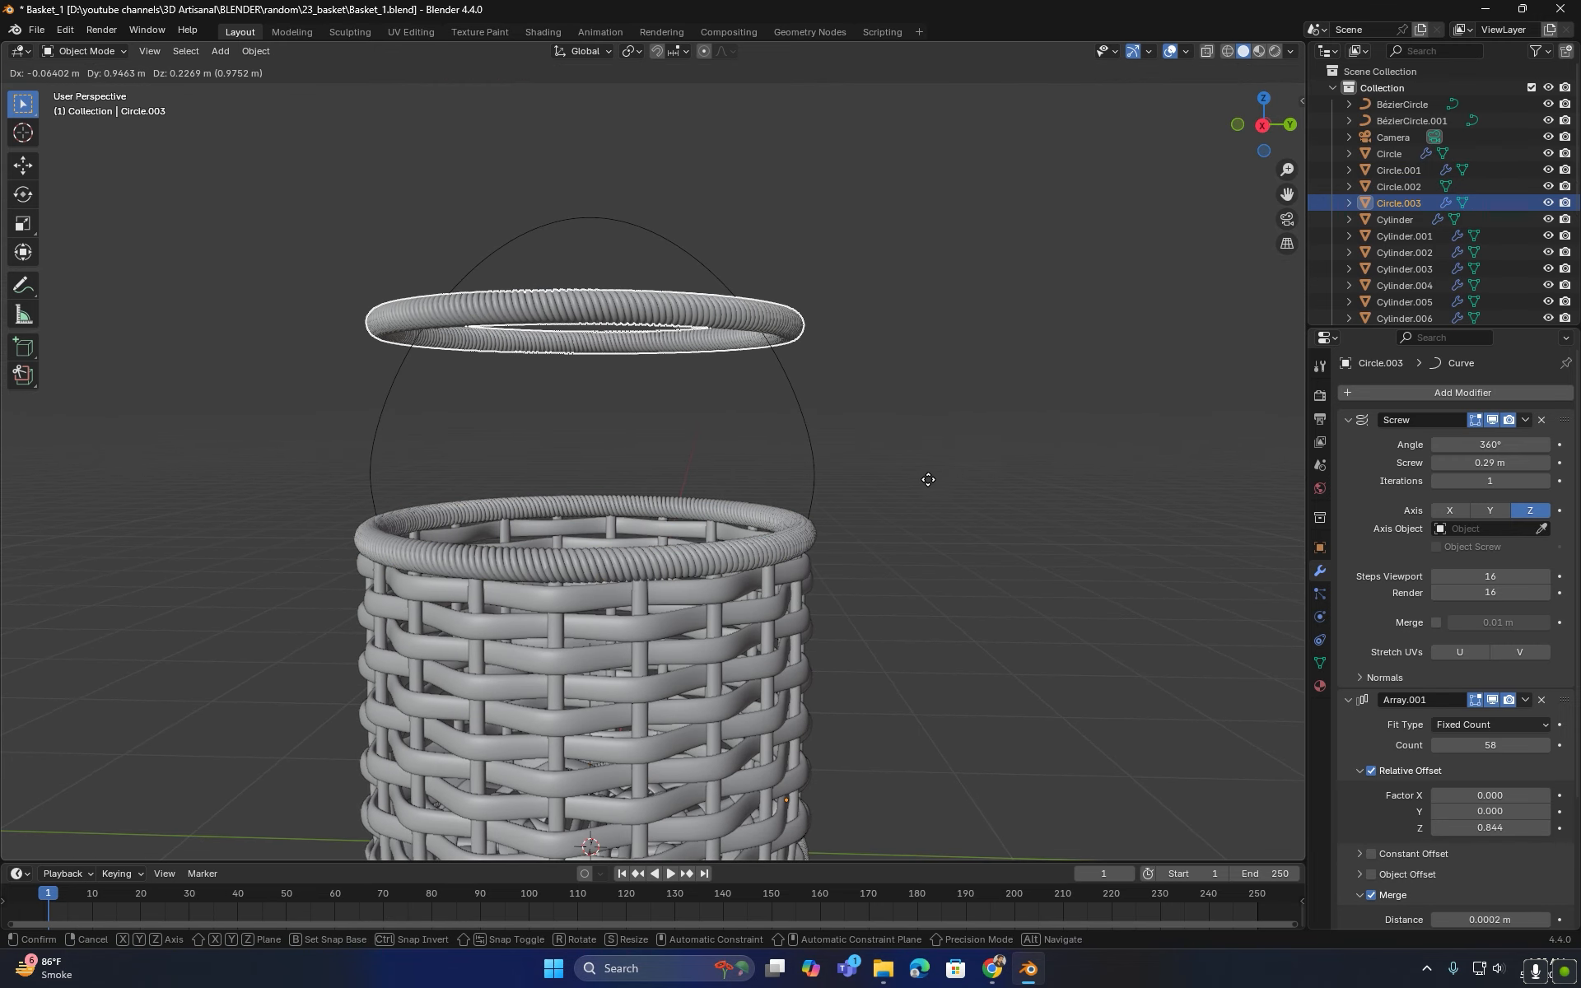
right_click(1168, 608)
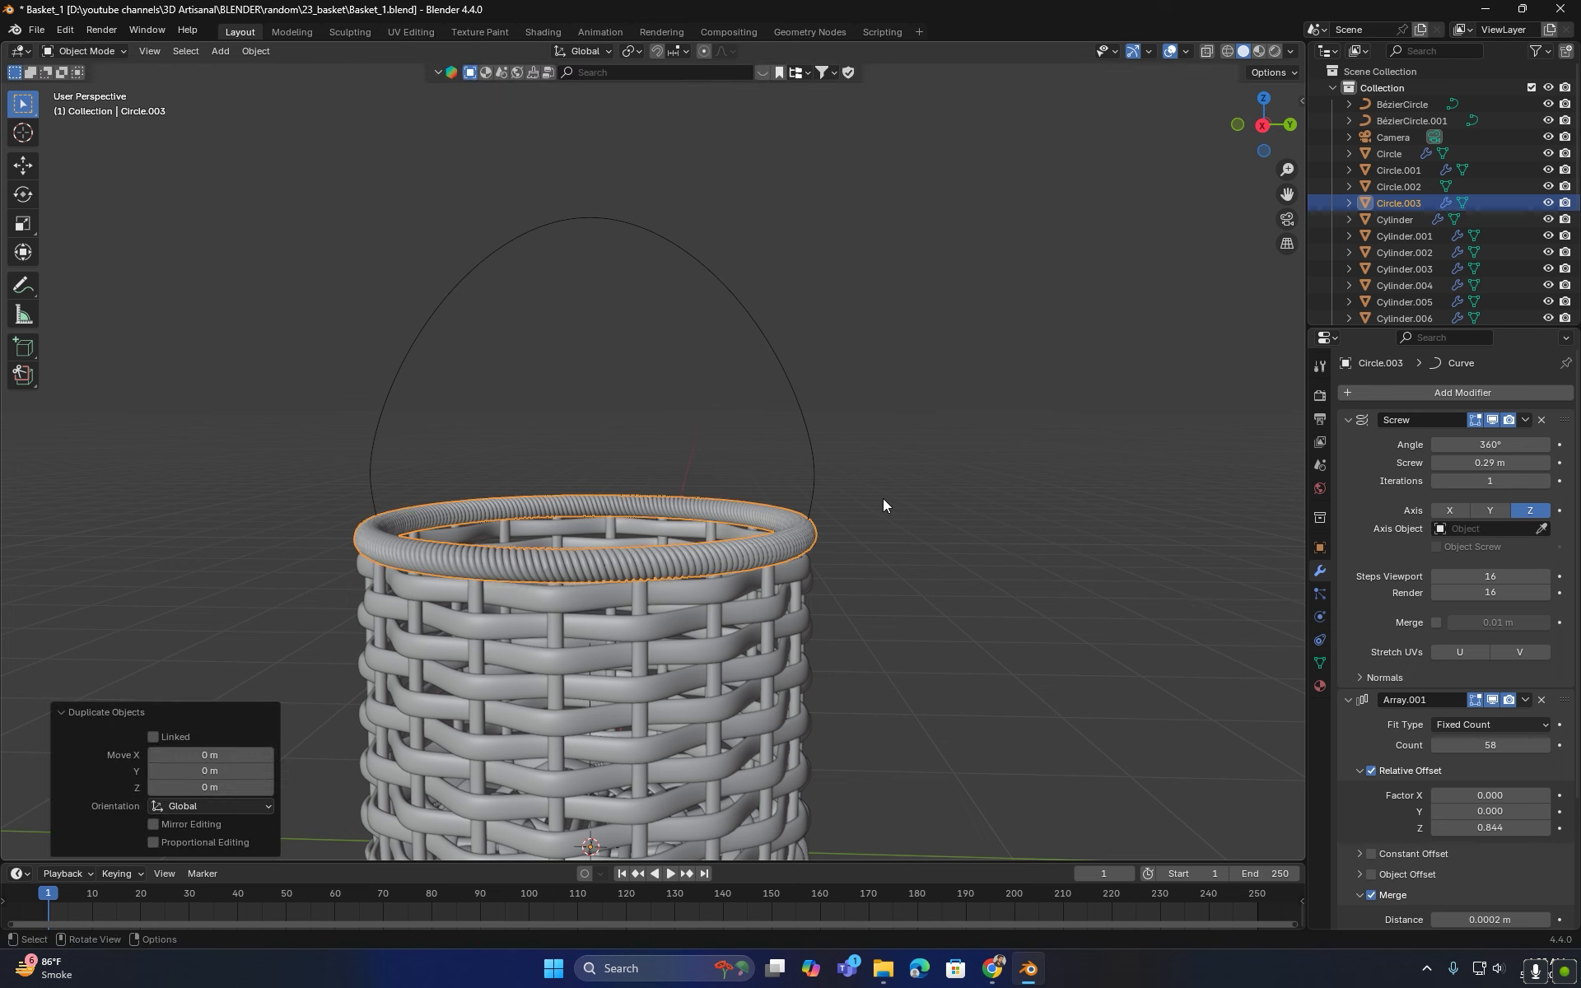
- Clear the curve object from the duplicated rope's Curve modifier
middle_drag(883, 500, 745, 453)
scroll(1429, 753, down, 5)
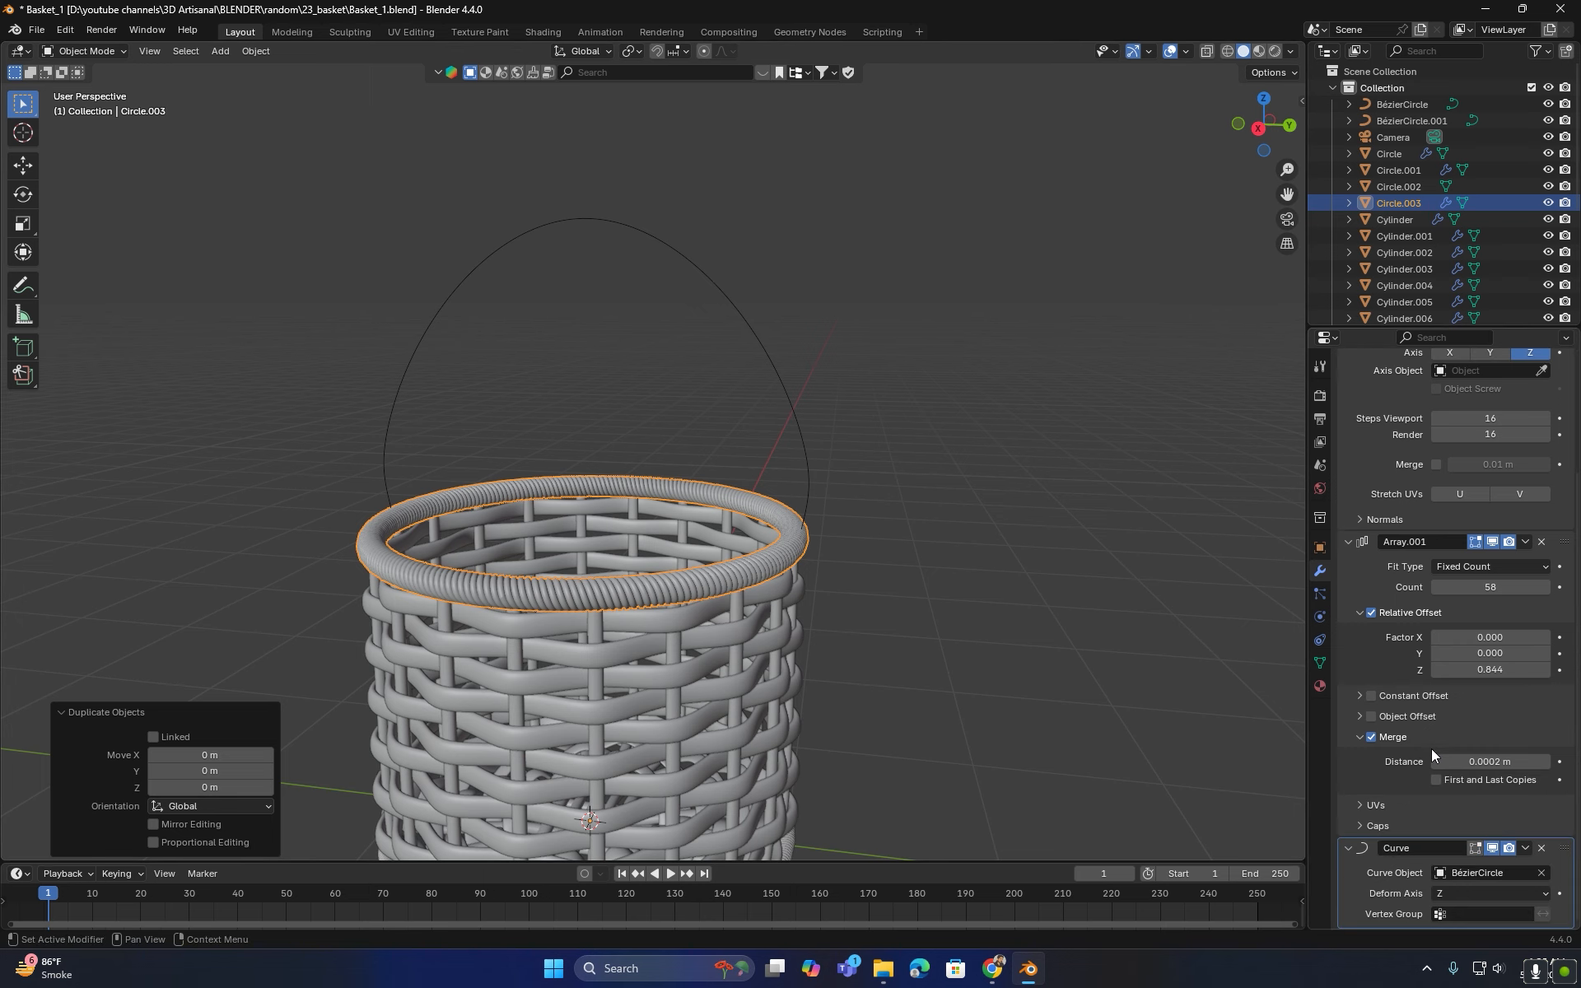
click(1541, 872)
click(1542, 872)
key(Escape)
middle_drag(768, 354, 673, 445)
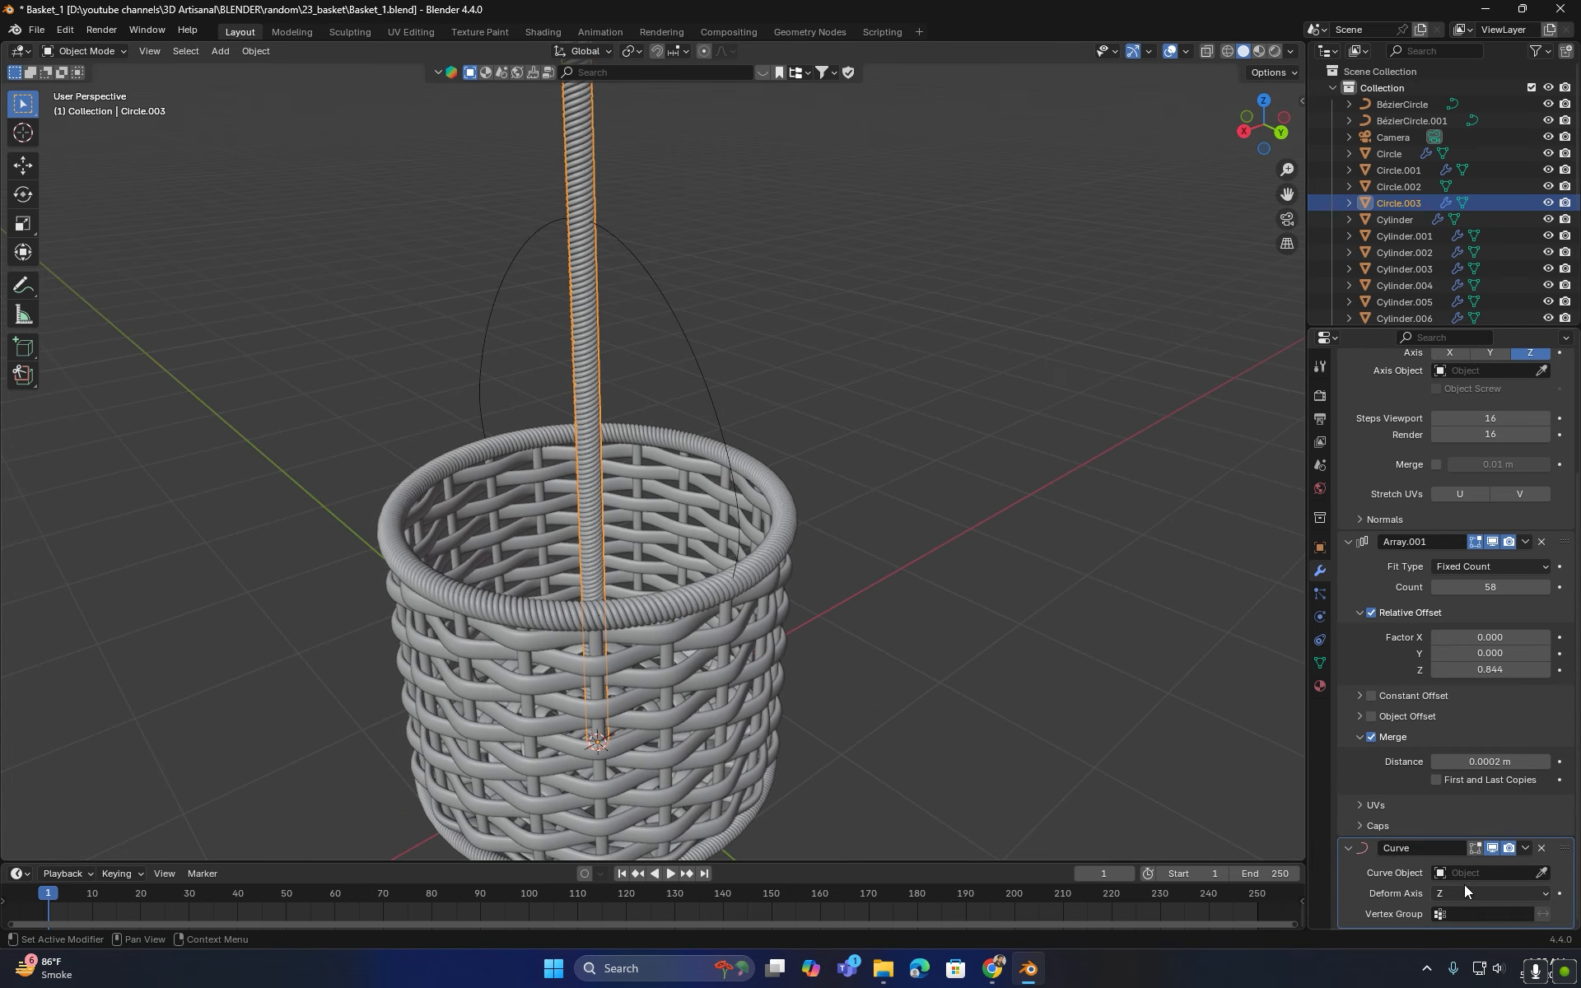
- Set the duplicated rope's Curve modifier to deform along Y and try to assign the handle arc as its curve object
click(1473, 892)
click(1454, 802)
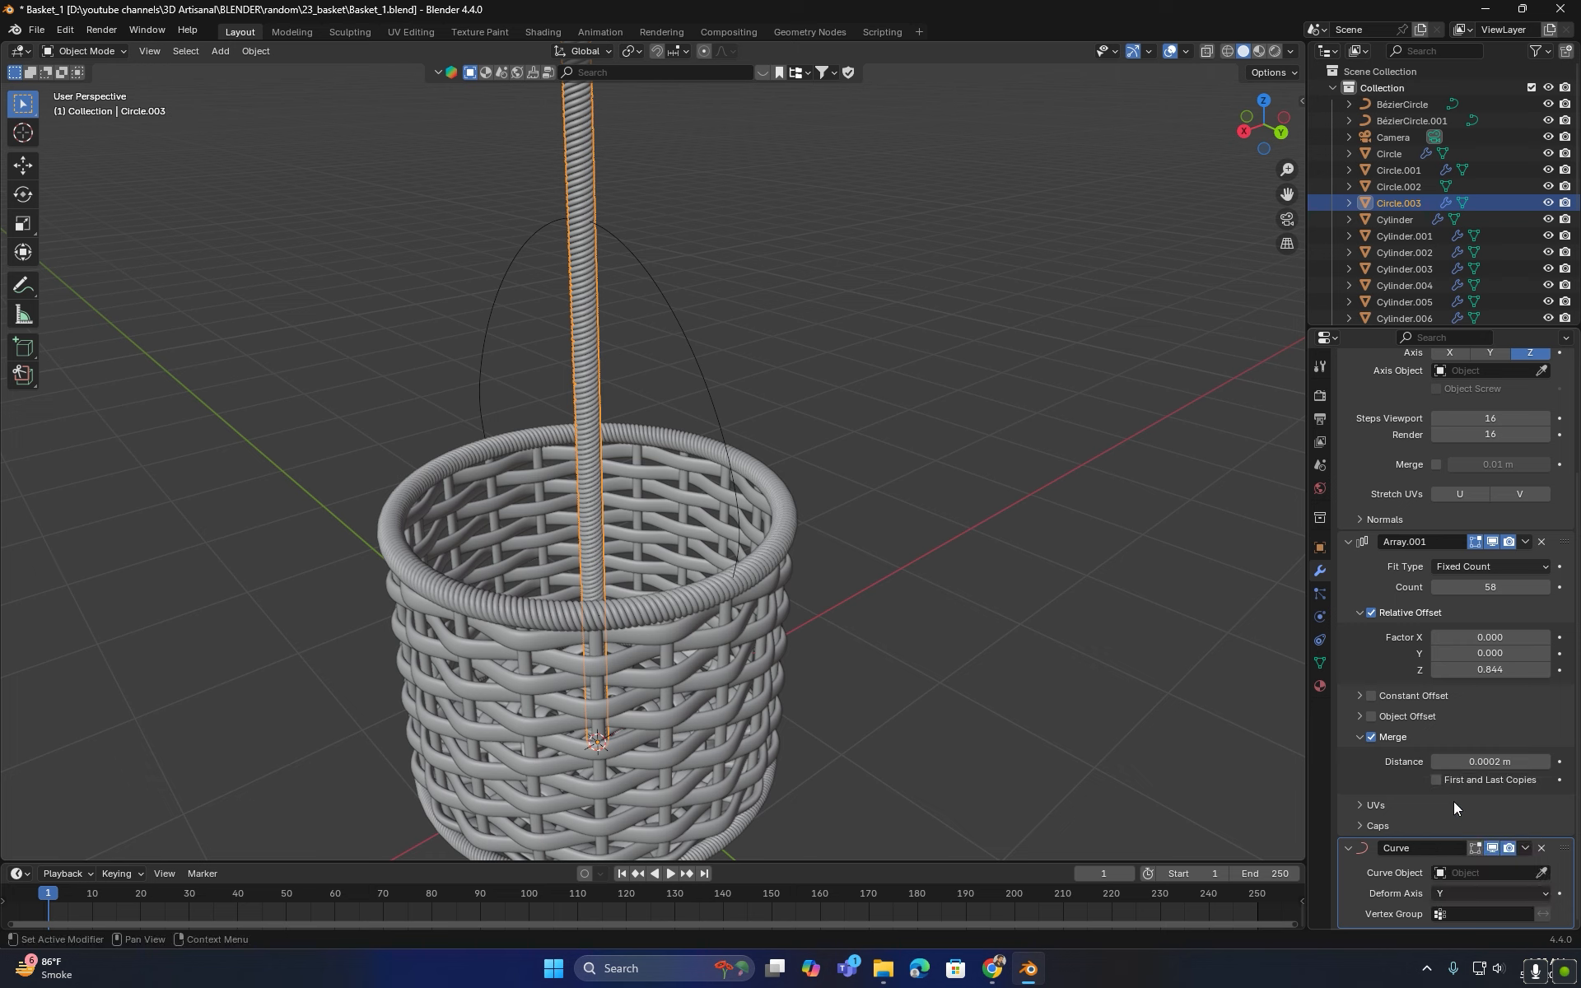
click(1541, 872)
key(Escape)
key(Tab)
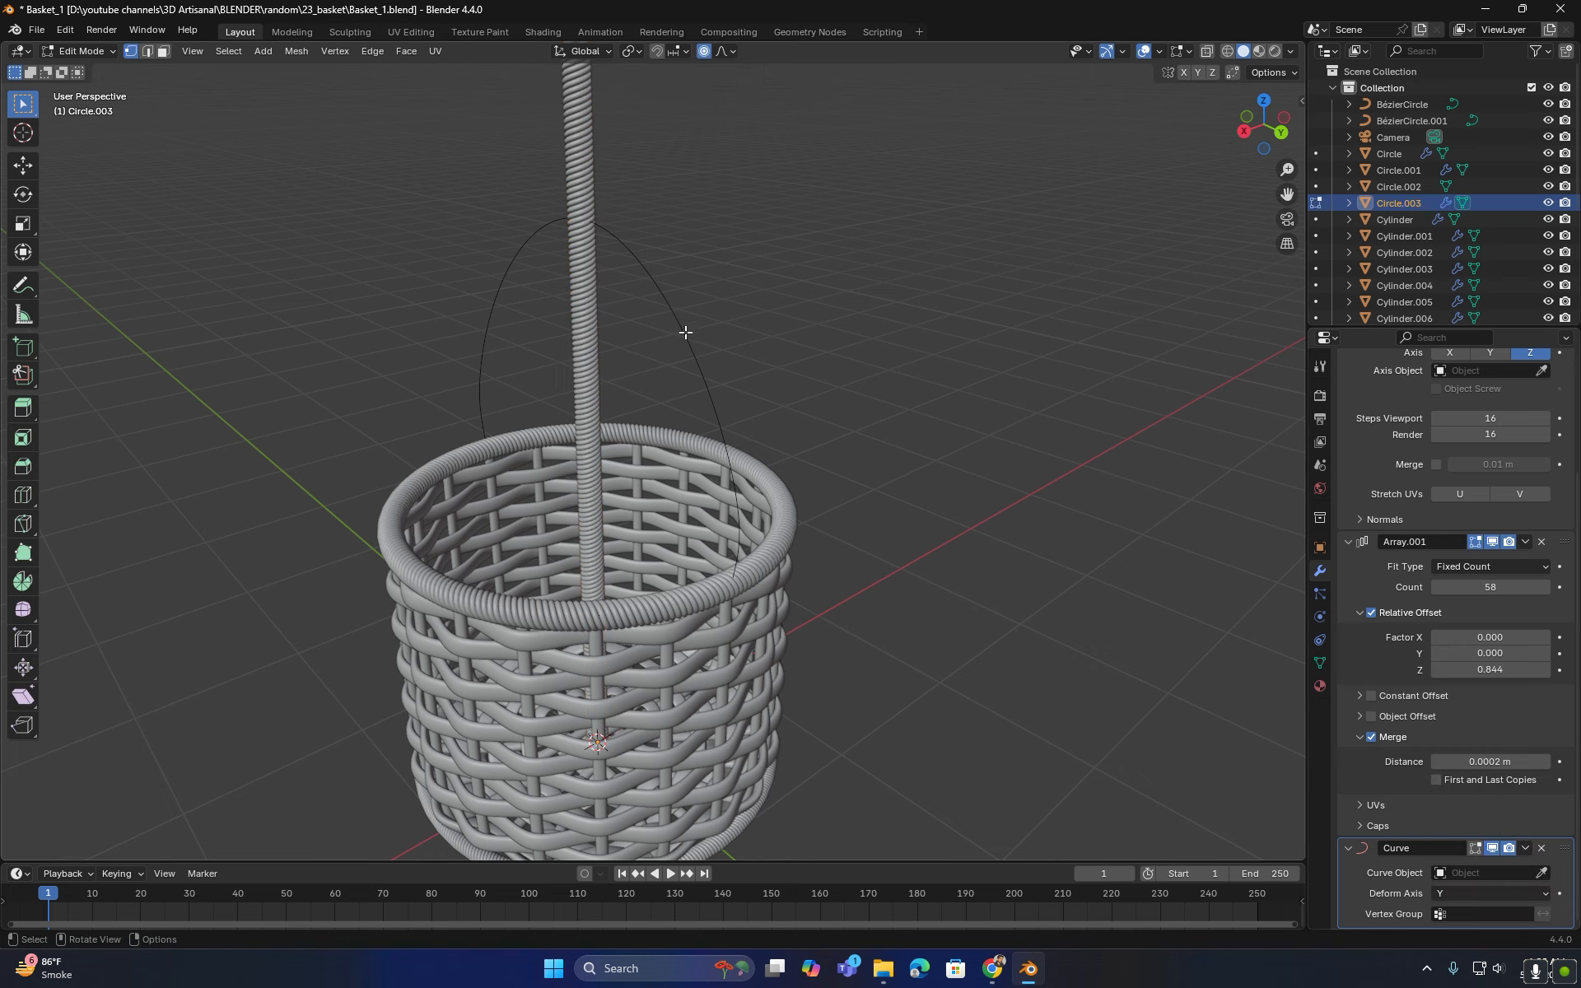
key(Tab)
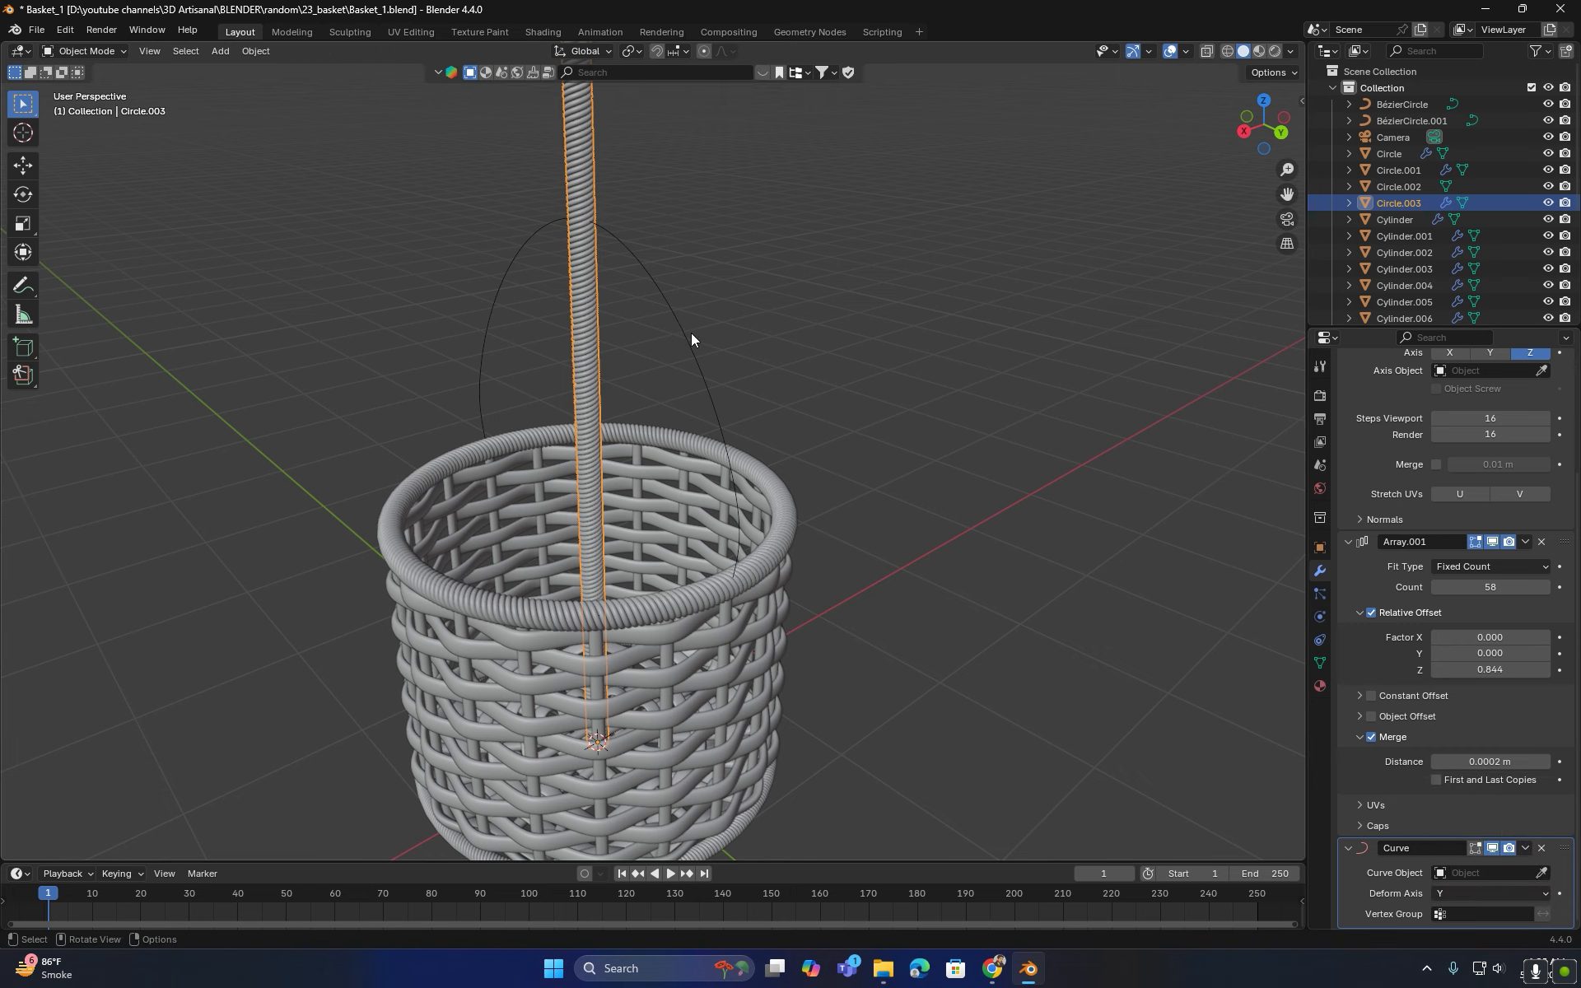
- Convert the handle arc Circle.002 from a mesh to a curve
click(689, 333)
right_click(688, 333)
mouse_move(688, 333)
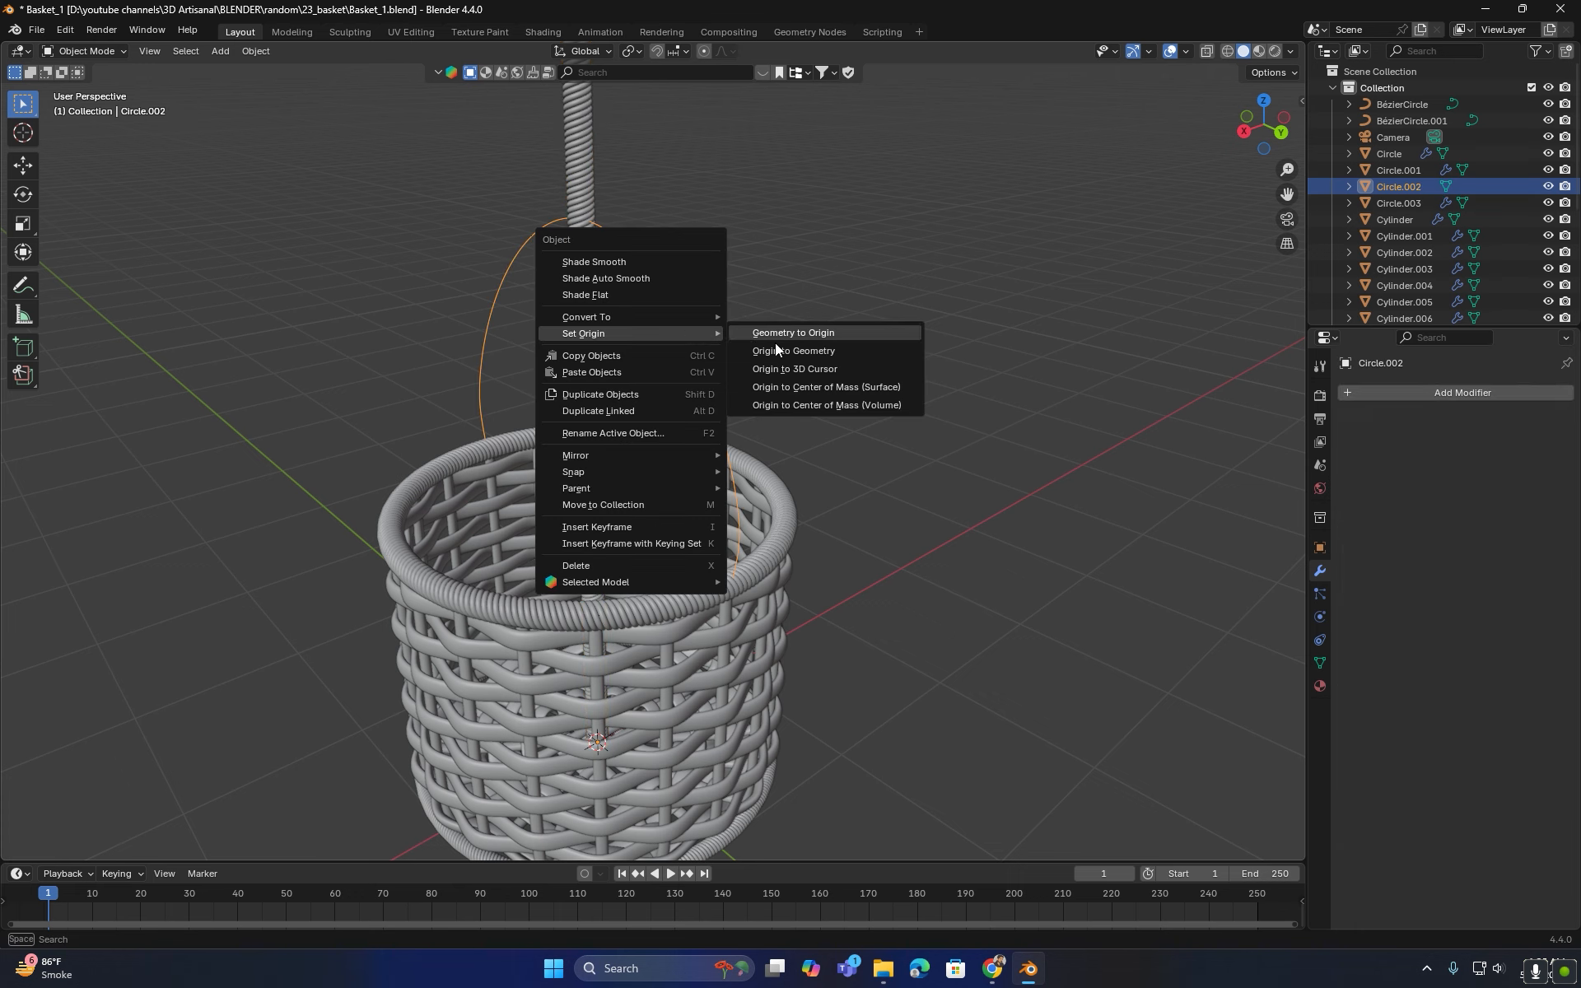
mouse_move(660, 308)
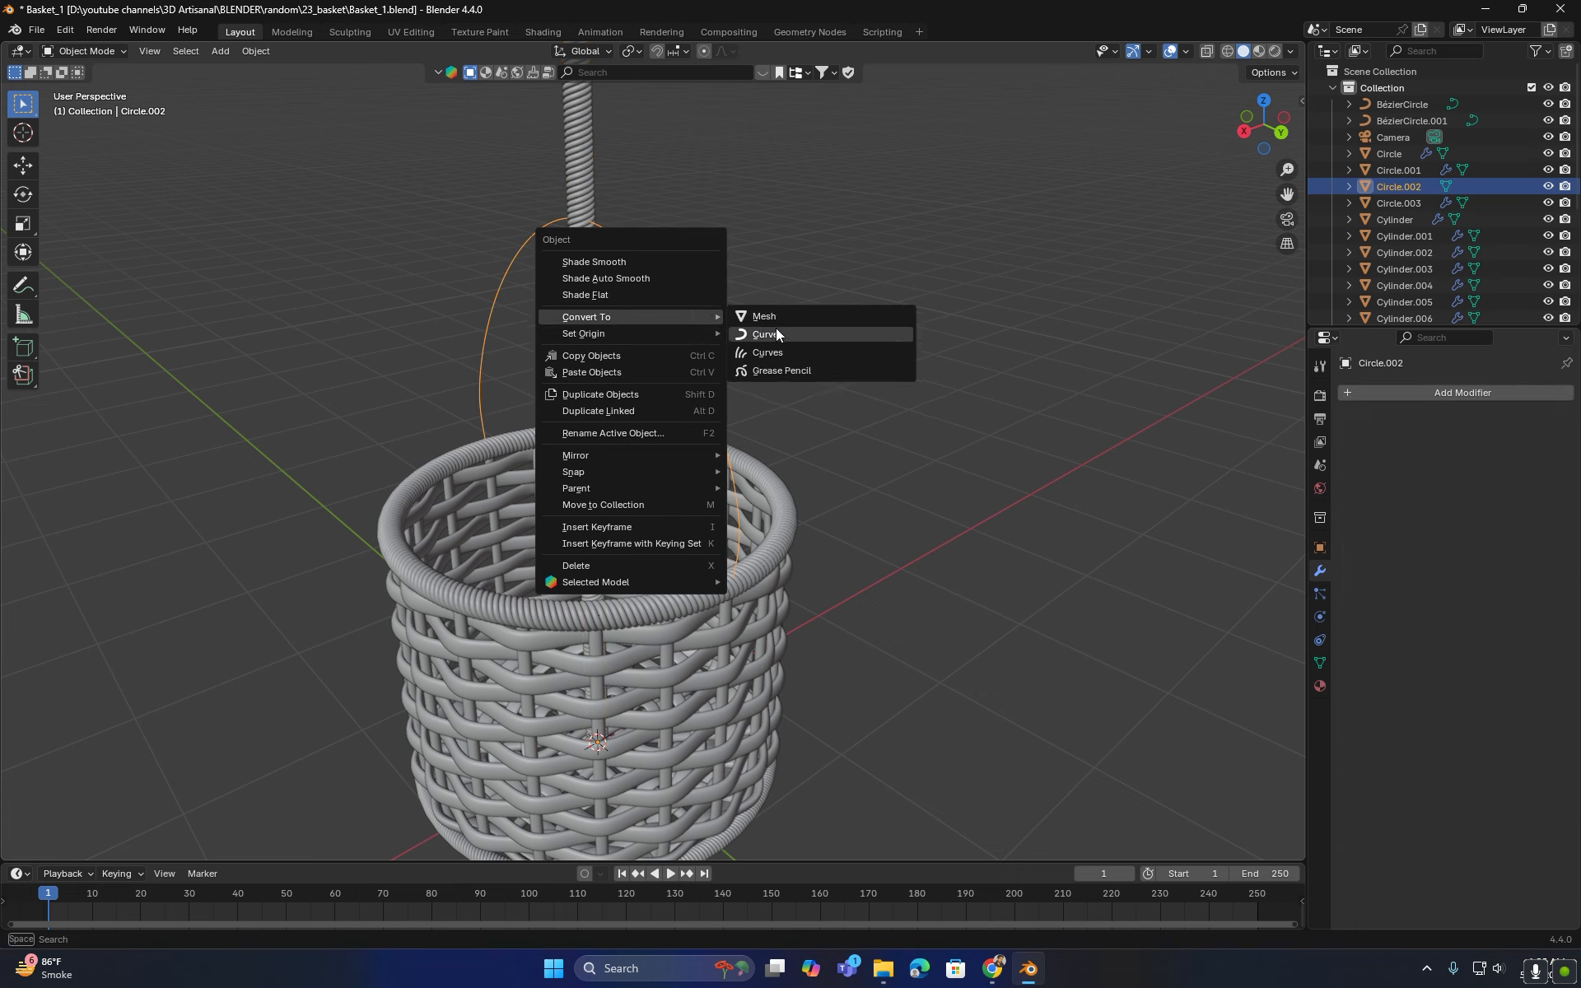
click(775, 333)
- Assign Circle.002 as the curve object of the duplicated rope's Curve modifier
click(588, 337)
scroll(1484, 822, down, 5)
click(1541, 872)
click(695, 311)
middle_drag(709, 388, 673, 442)
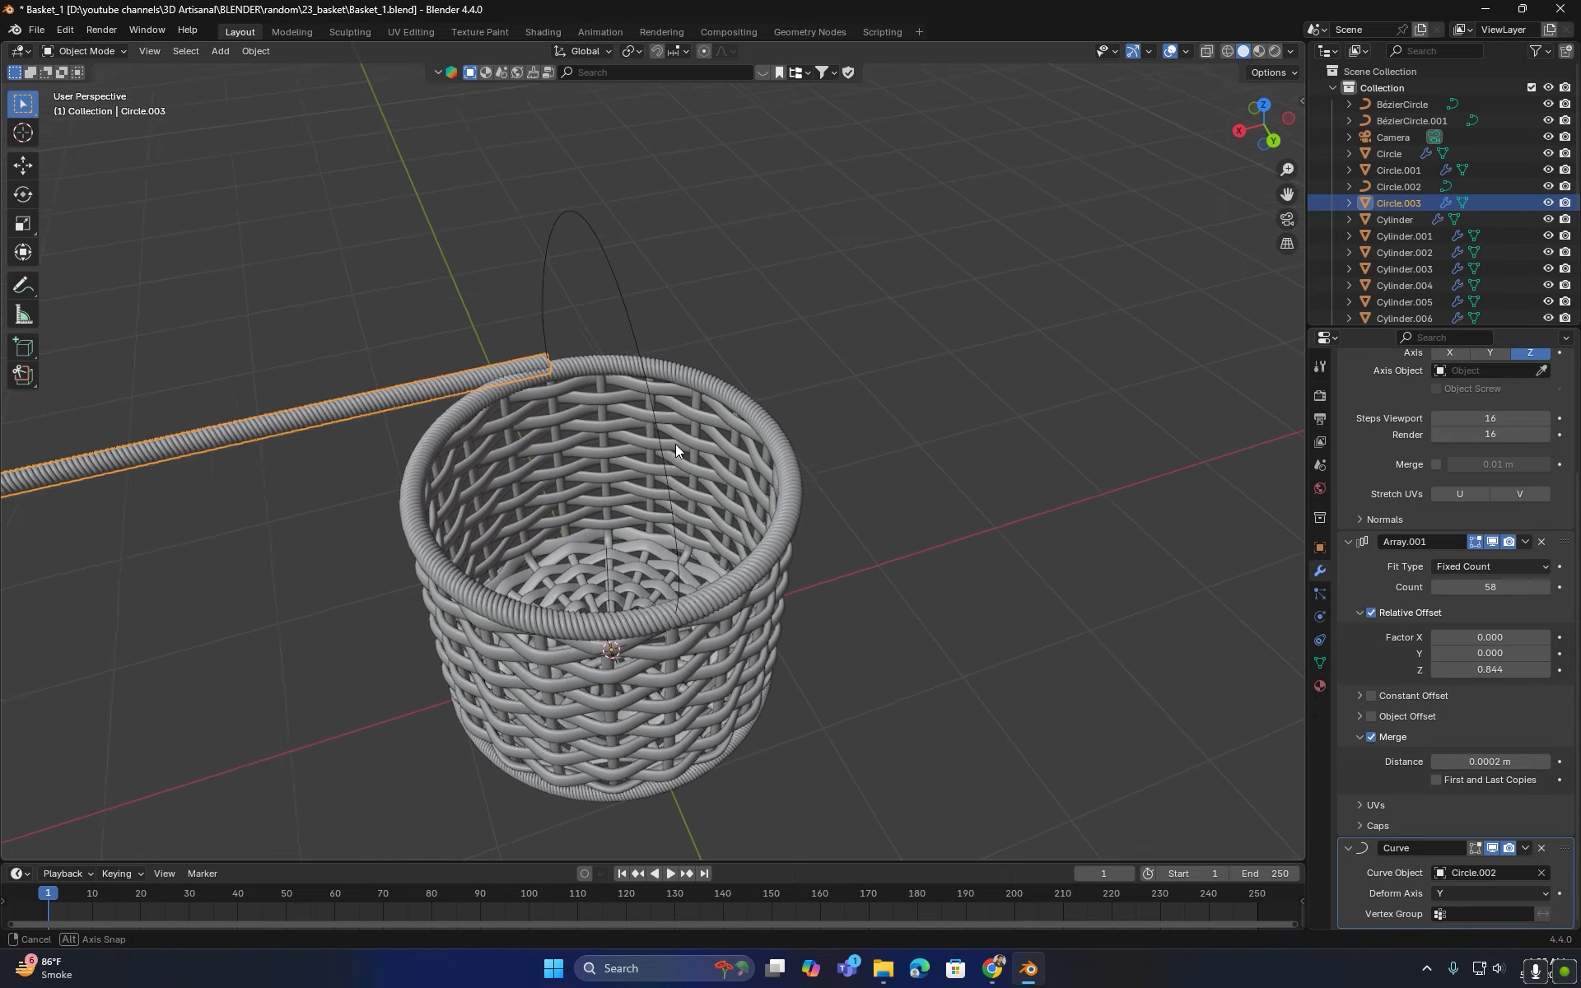
- Set the handle rope's deform axis to Z and its Array count to 37 so it spans the arc
click(1484, 893)
click(1449, 820)
middle_drag(691, 543, 838, 437)
drag(1449, 585, 1380, 585)
scroll(811, 459, up, 1)
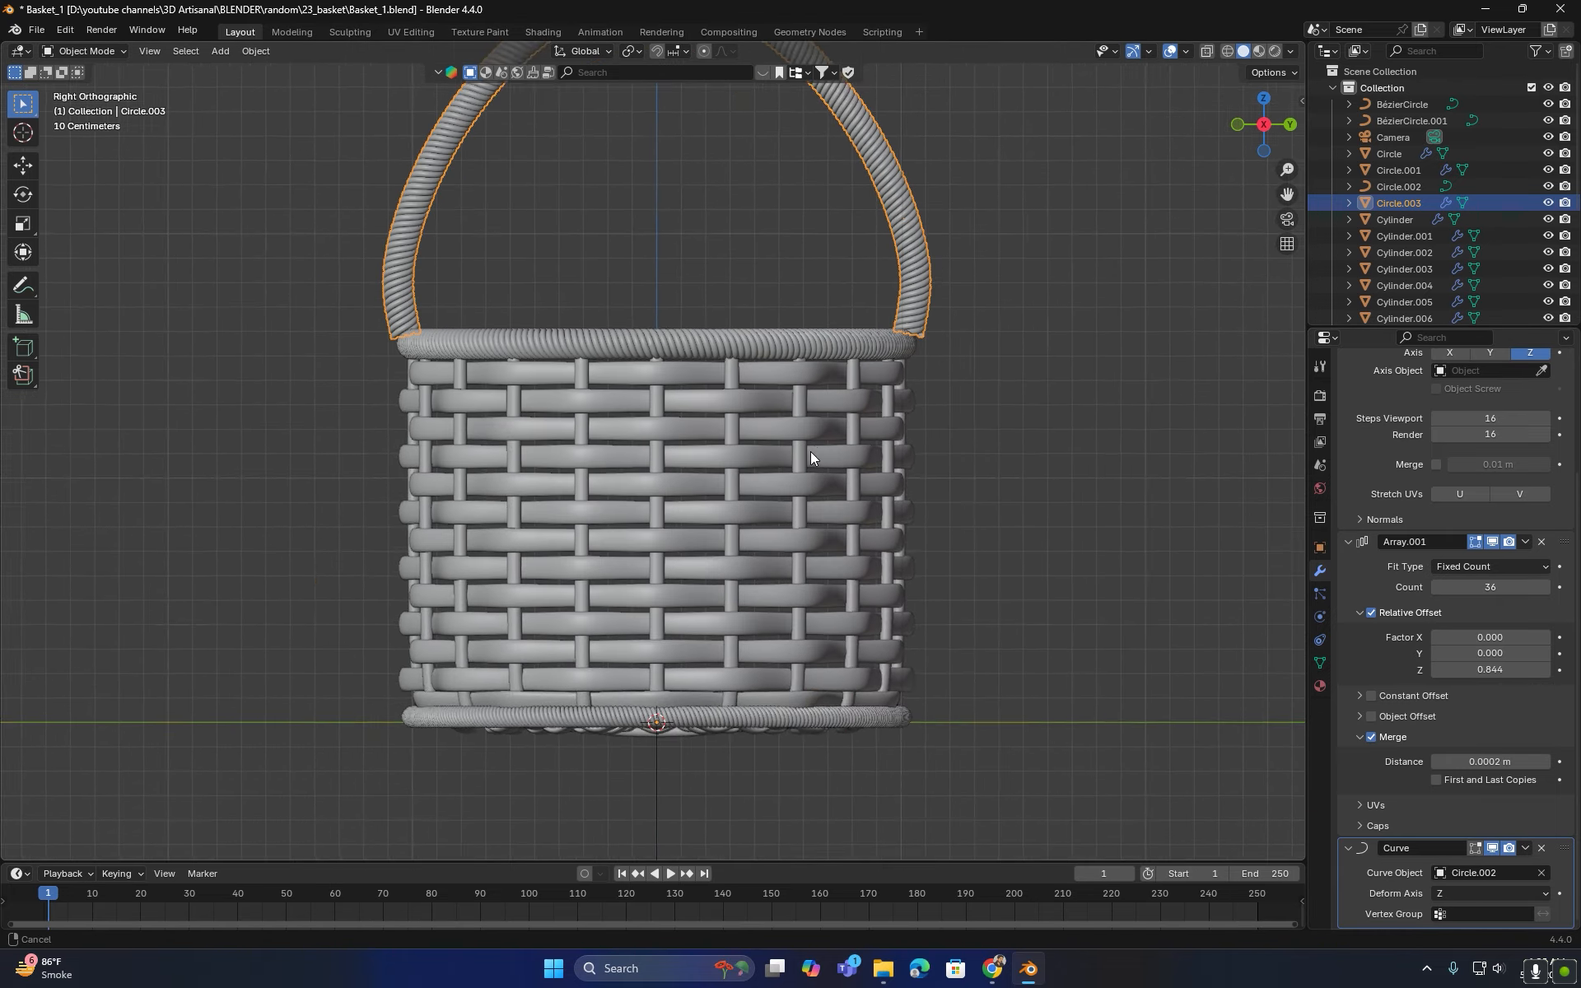
shift+middle_drag(811, 459, 672, 644)
click(1544, 588)
- Scale the handle rope to about 0.9875 and save the scene as Basket_2
key(s)
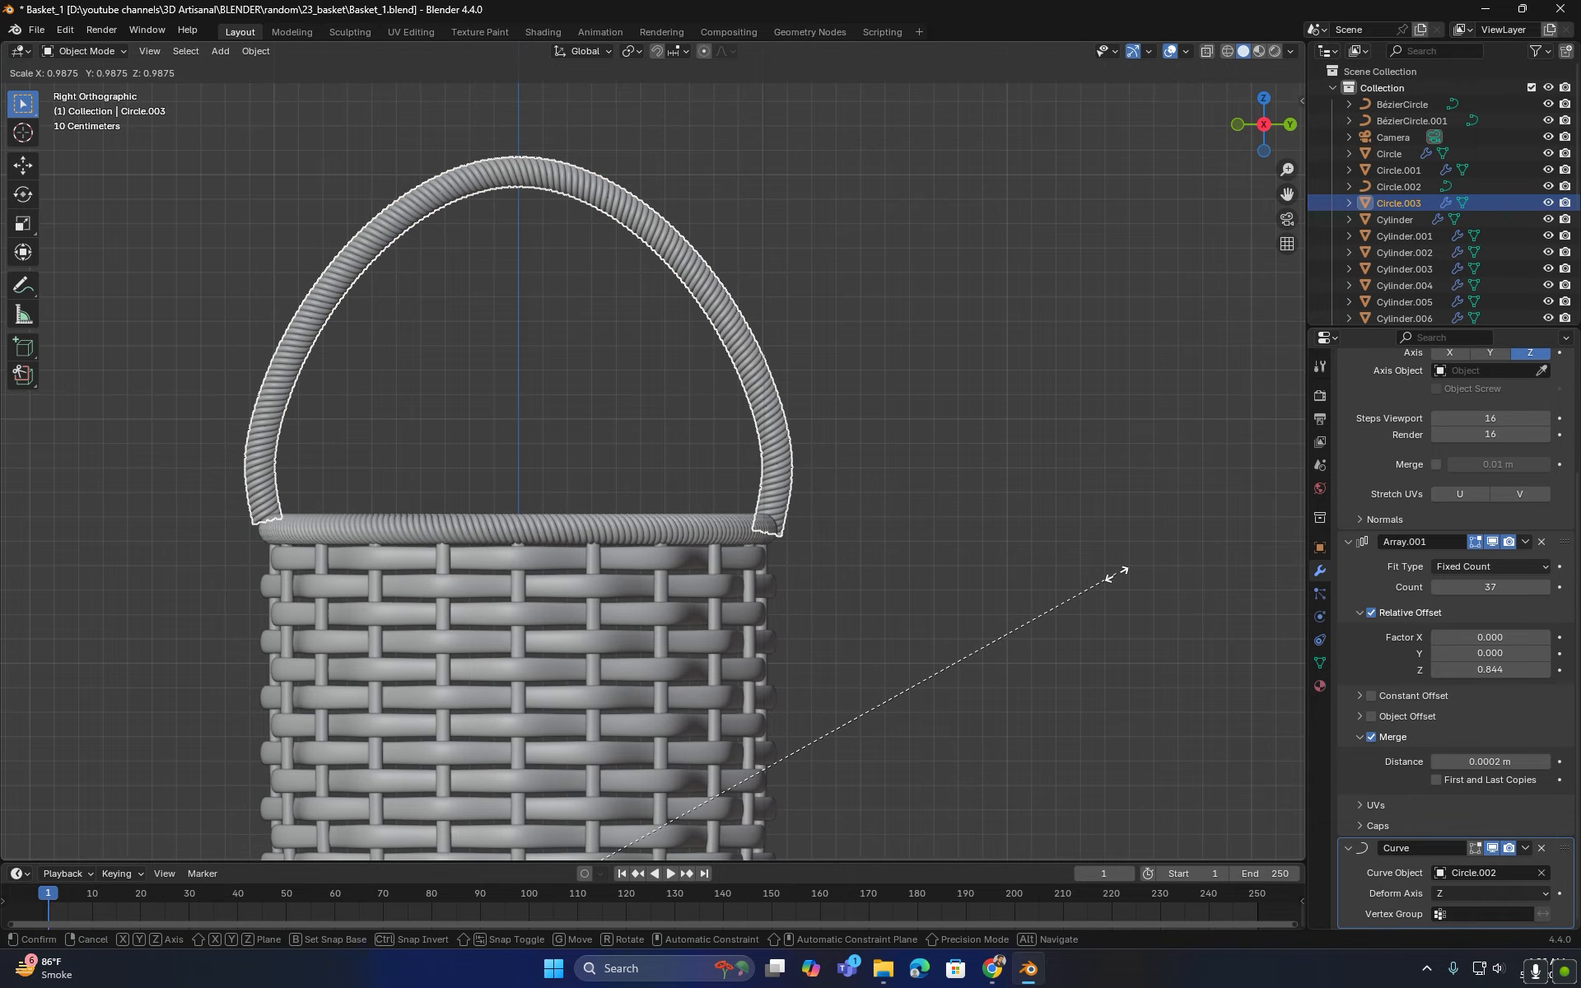
click(1118, 573)
key(alt+a)
middle_drag(1117, 573, 898, 584)
click(740, 619)
key(s)
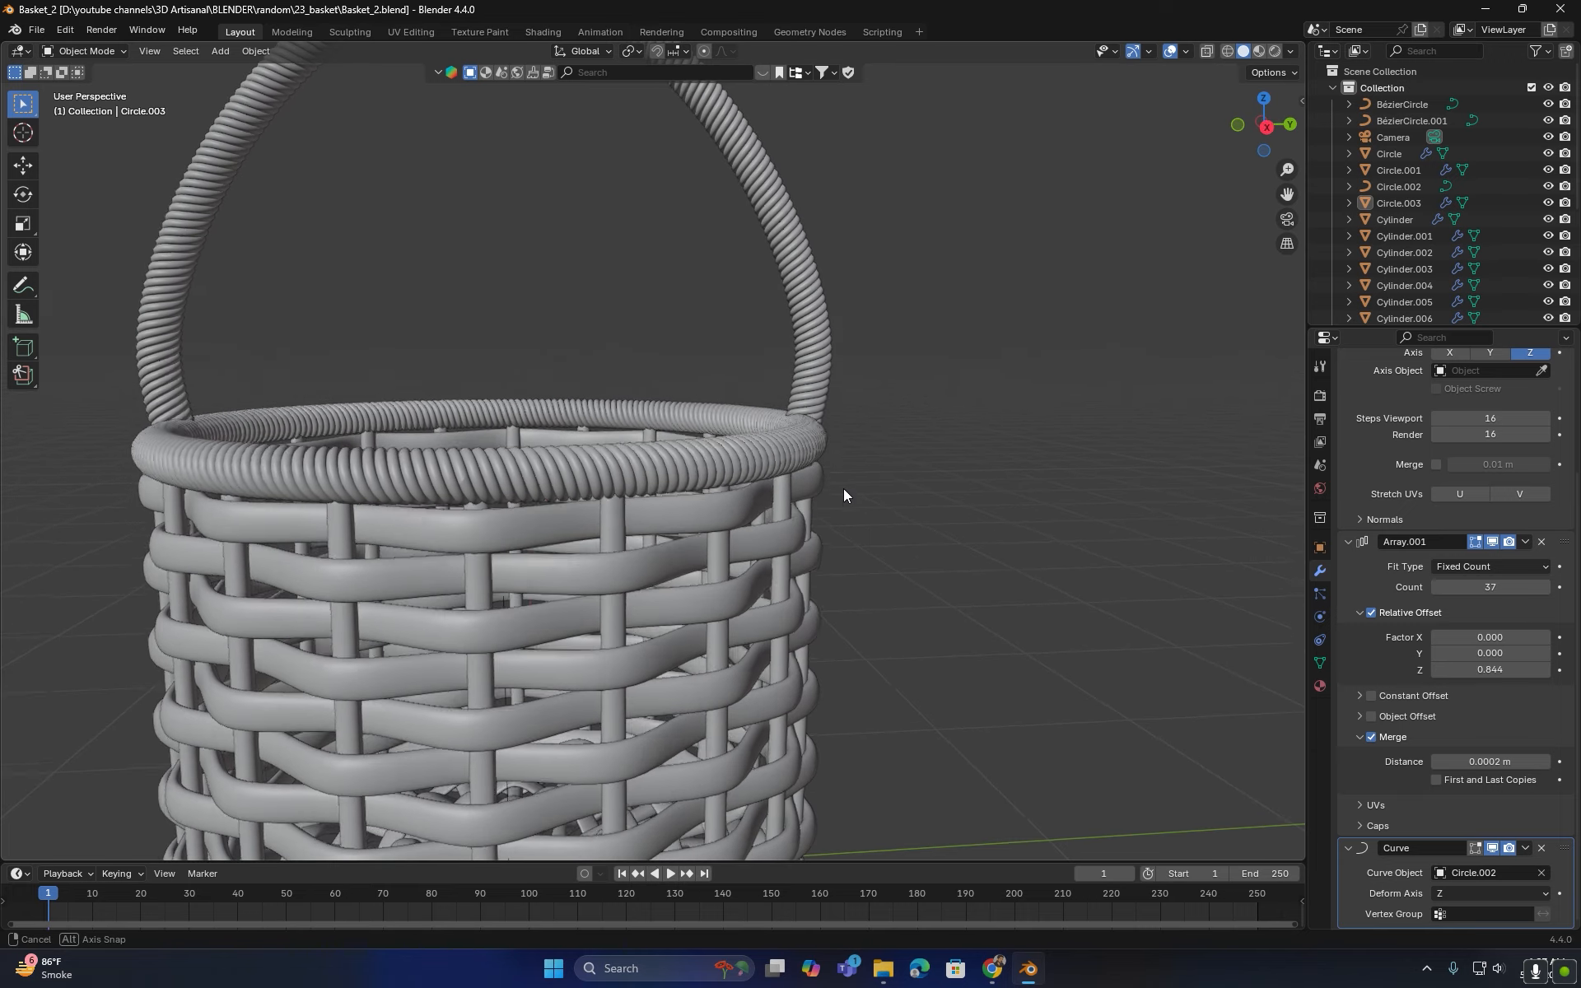
- Place the 3D cursor at the handle's base and add a 32-vertex mesh circle with a 1 m radius there
key(KP_3)
middle_drag(807, 409, 794, 498)
key(shift+s)
key(Escape)
key(shift+a)
mouse_move(834, 494)
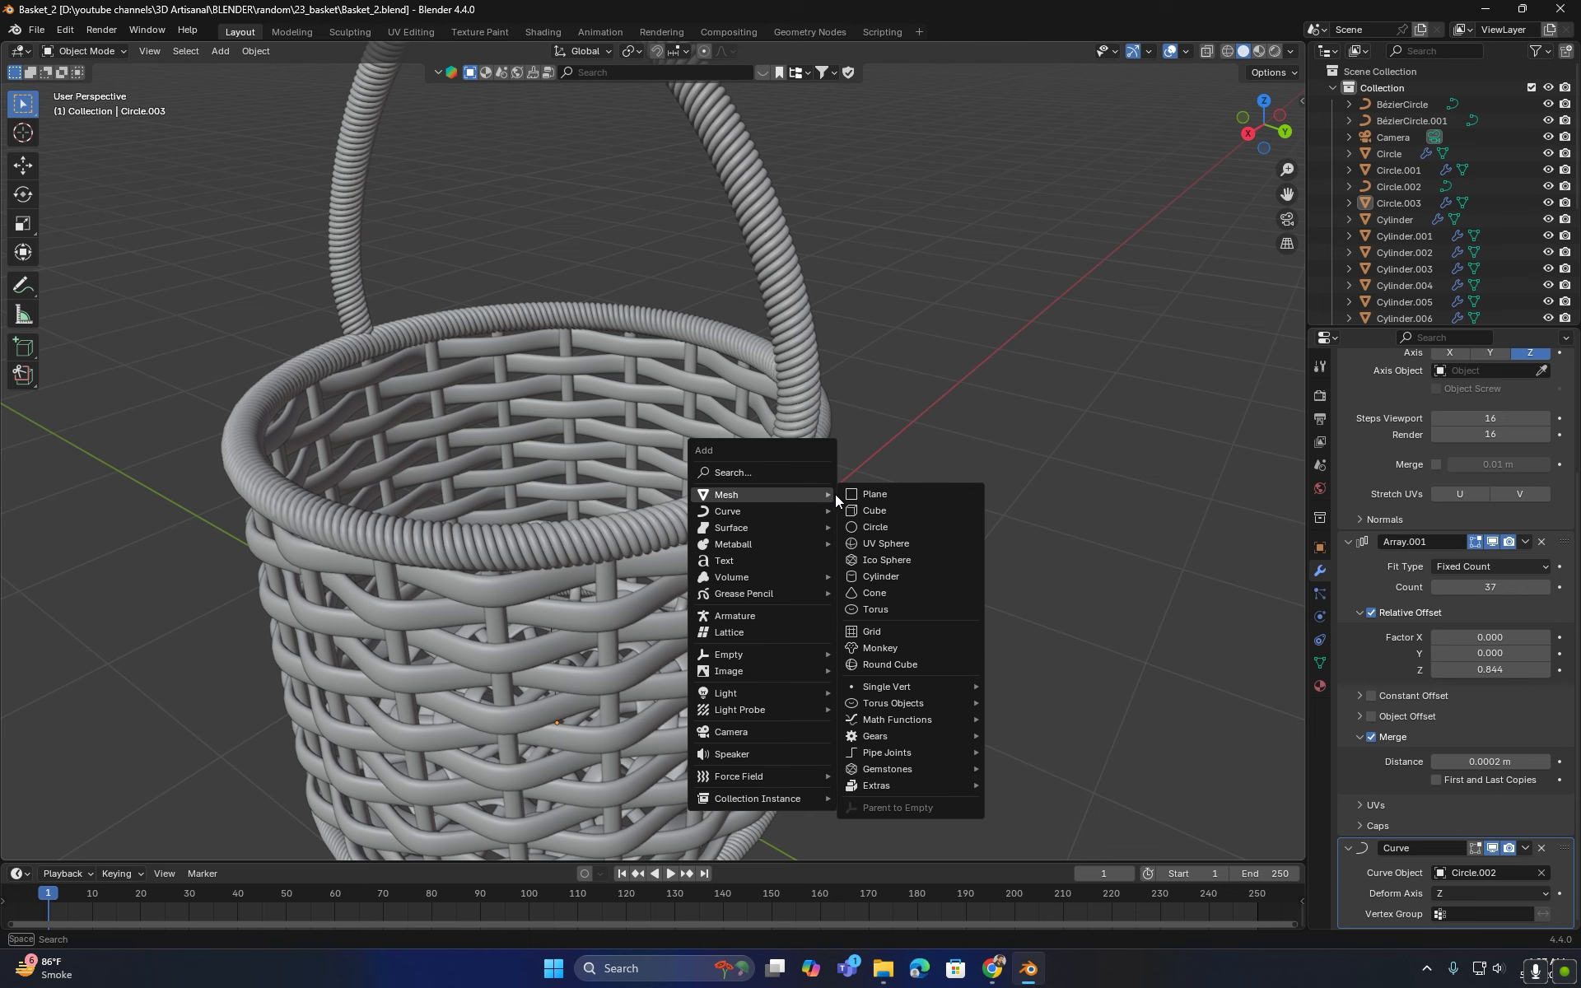
click(882, 528)
scroll(882, 528, down, 2)
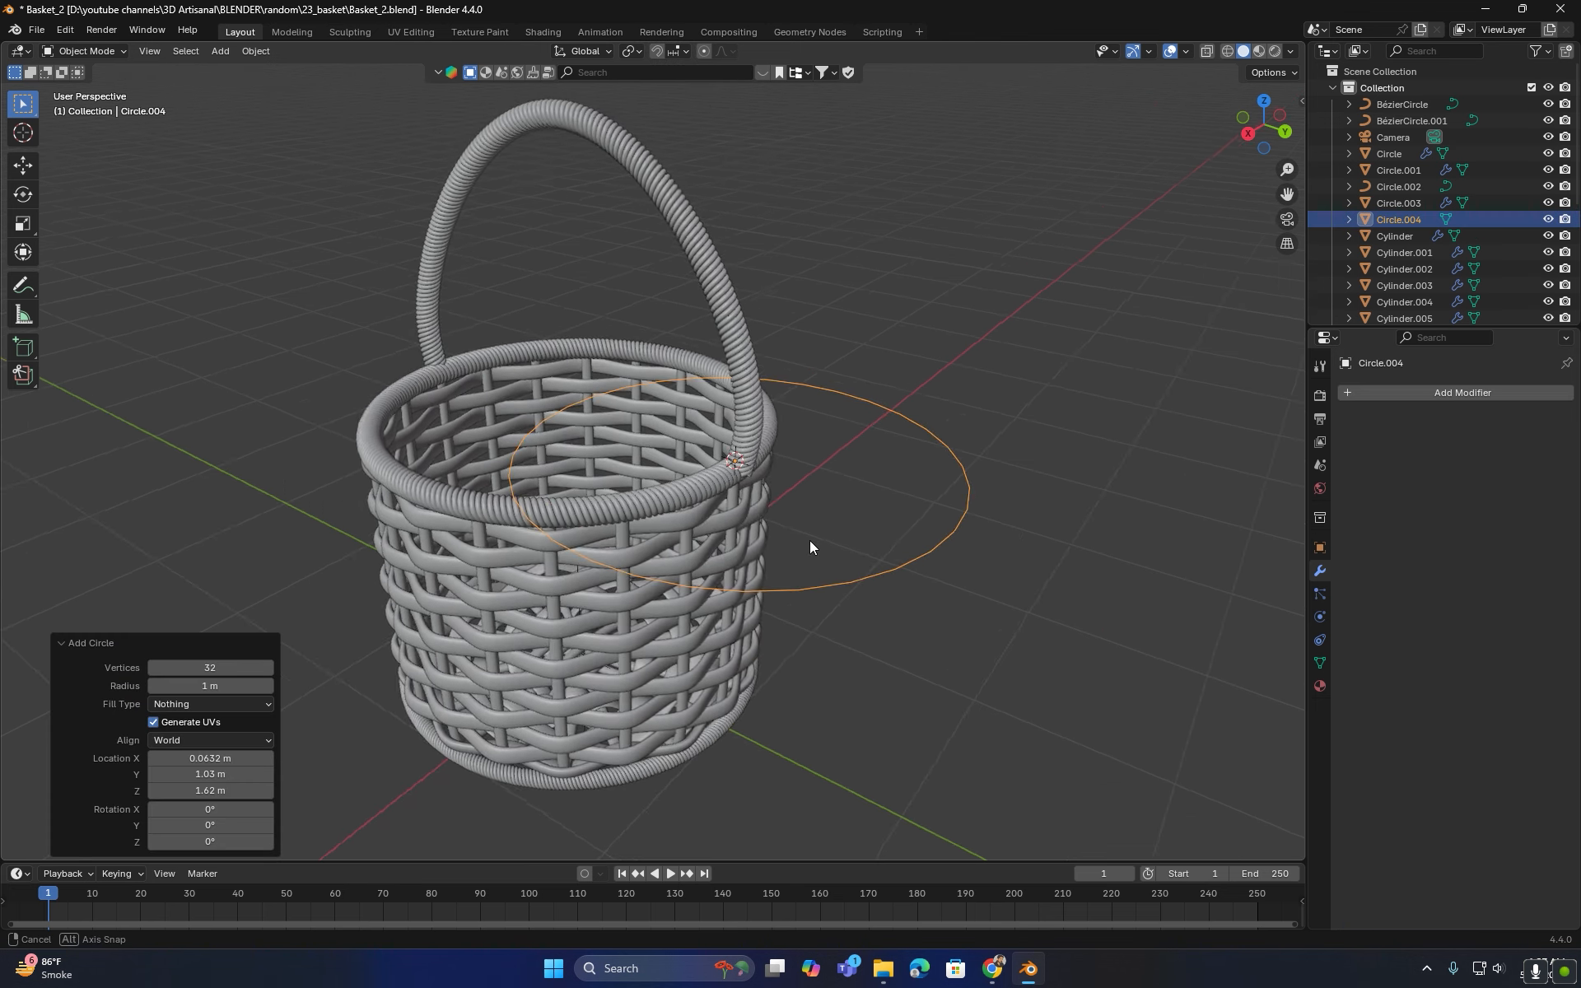
- Scale the new circle's vertices down around the handle's base and shift them about -0.062 m along X
middle_drag(806, 540, 888, 526)
key(Tab)
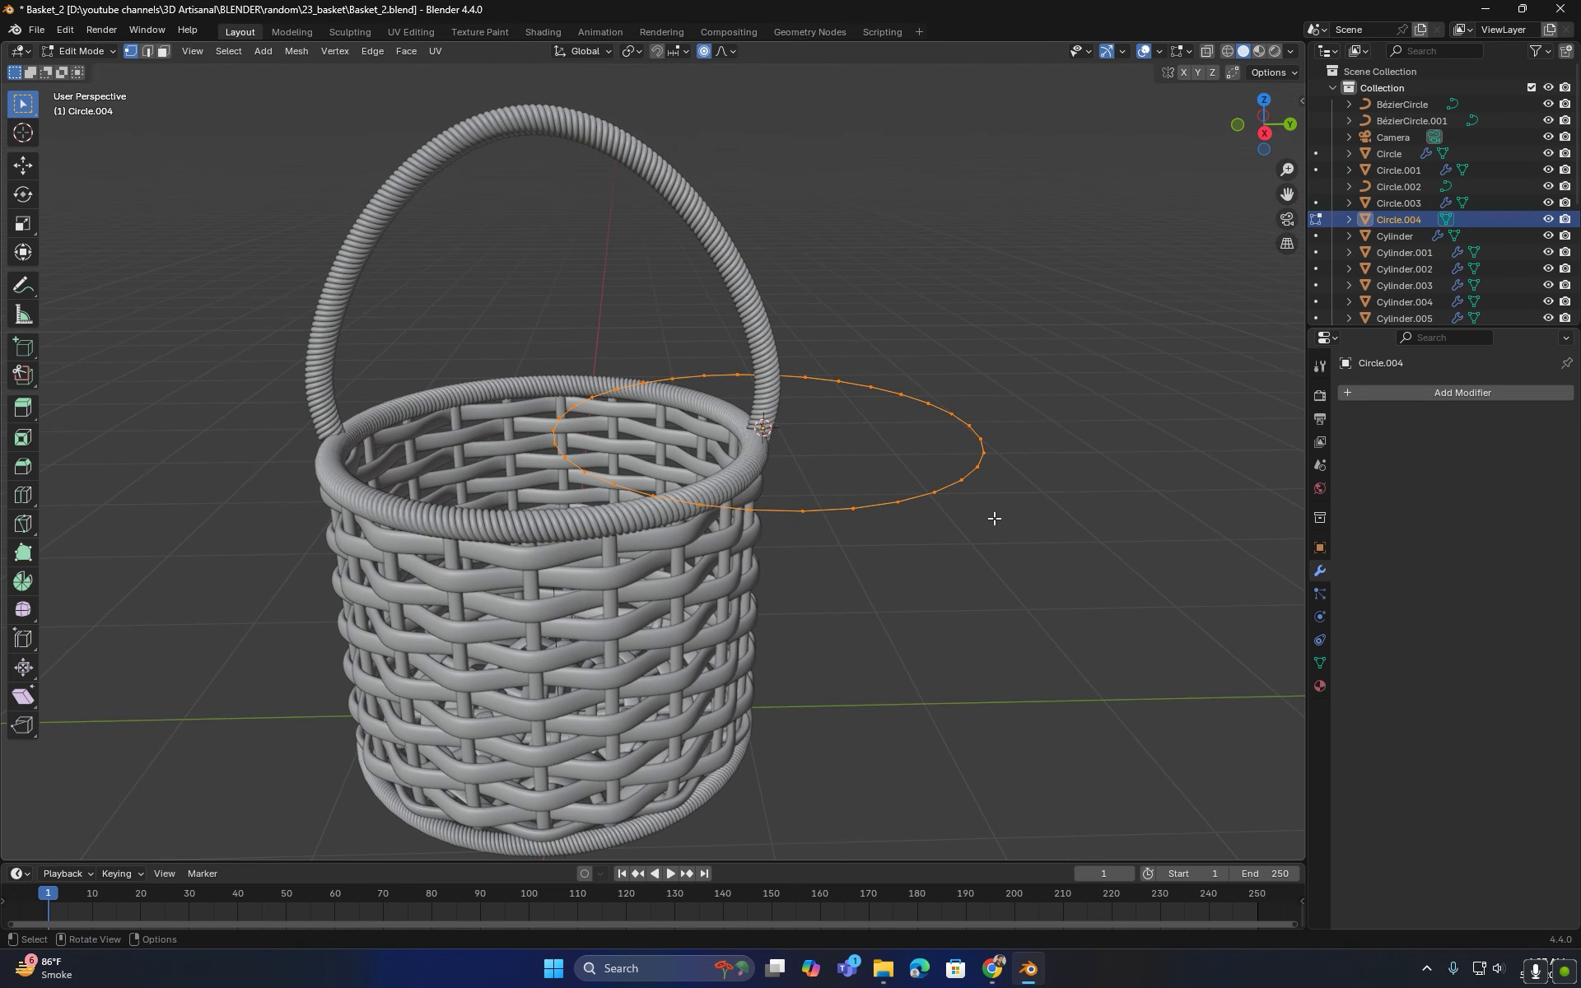
key(s)
click(758, 458)
middle_drag(758, 458, 658, 481)
scroll(657, 502, up, 5)
key(g)
key(y)
key(x)
click(700, 466)
- Rotate the small circle about 17° in the right view so it sits across the handle's base
middle_drag(700, 466, 847, 441)
scroll(847, 441, up, 4)
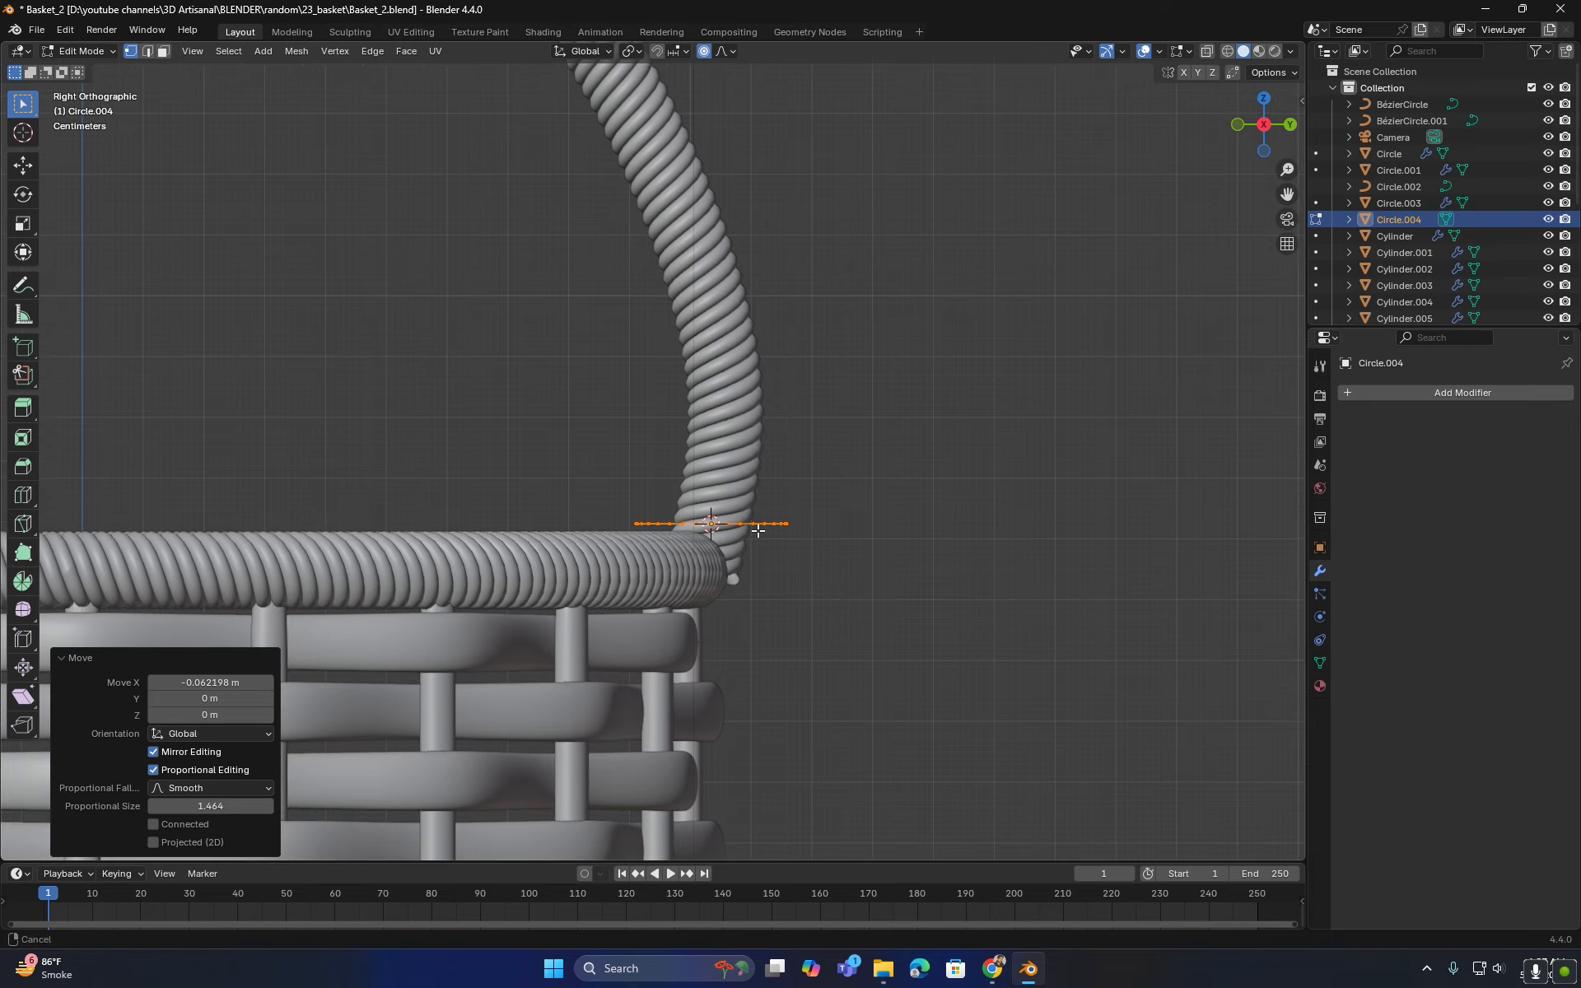
key(r)
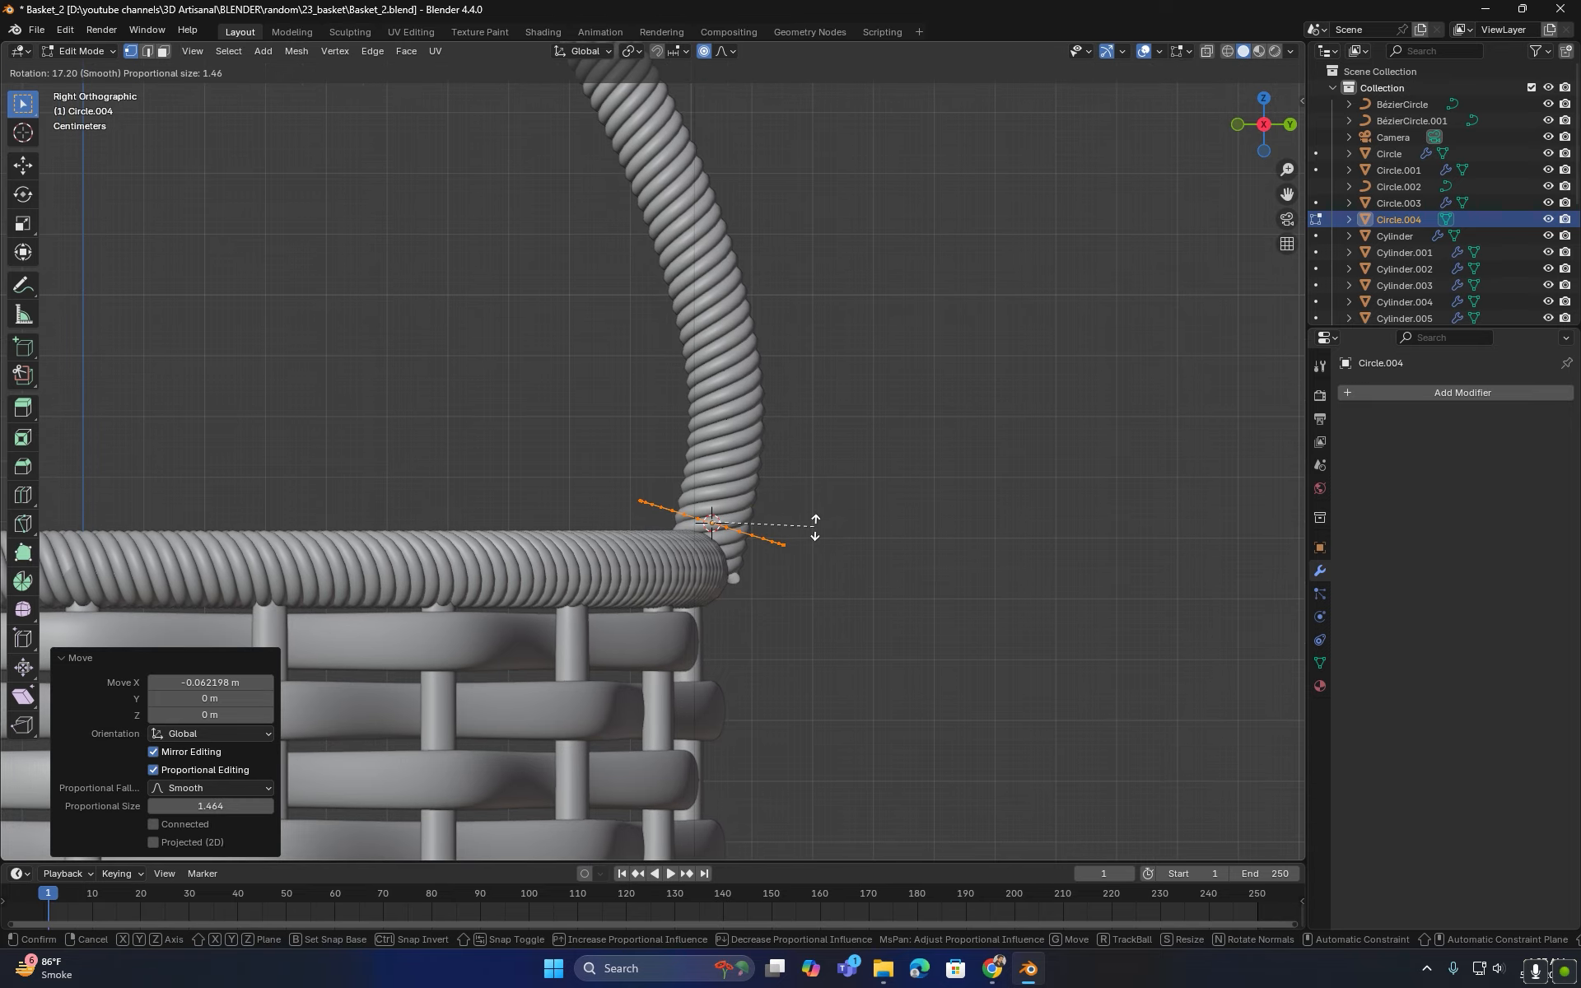
click(815, 527)
key(Tab)
- Convert the tilted circle at the handle's base to a curve
mouse_move(791, 554)
middle_down()
mouse_move(752, 603)
mouse_move(777, 555)
middle_up()
right_click(777, 555)
mouse_move(777, 555)
click(905, 572)
- Give the circle curve a round bevel with a depth of 0.114 m
click(1318, 640)
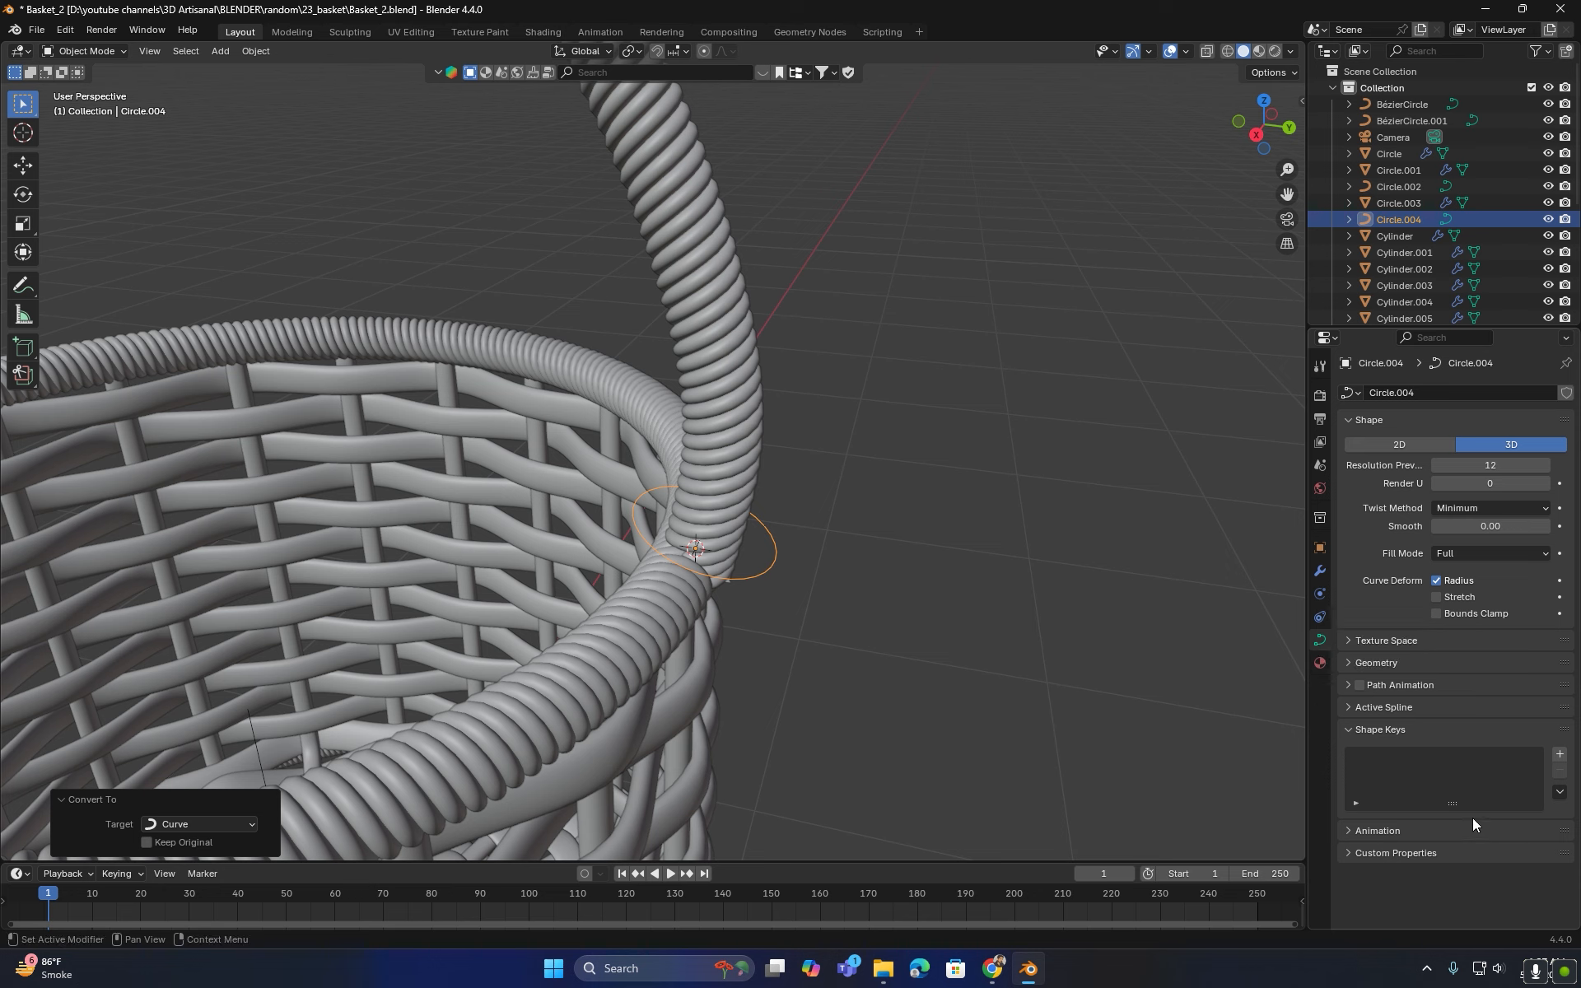
click(1365, 661)
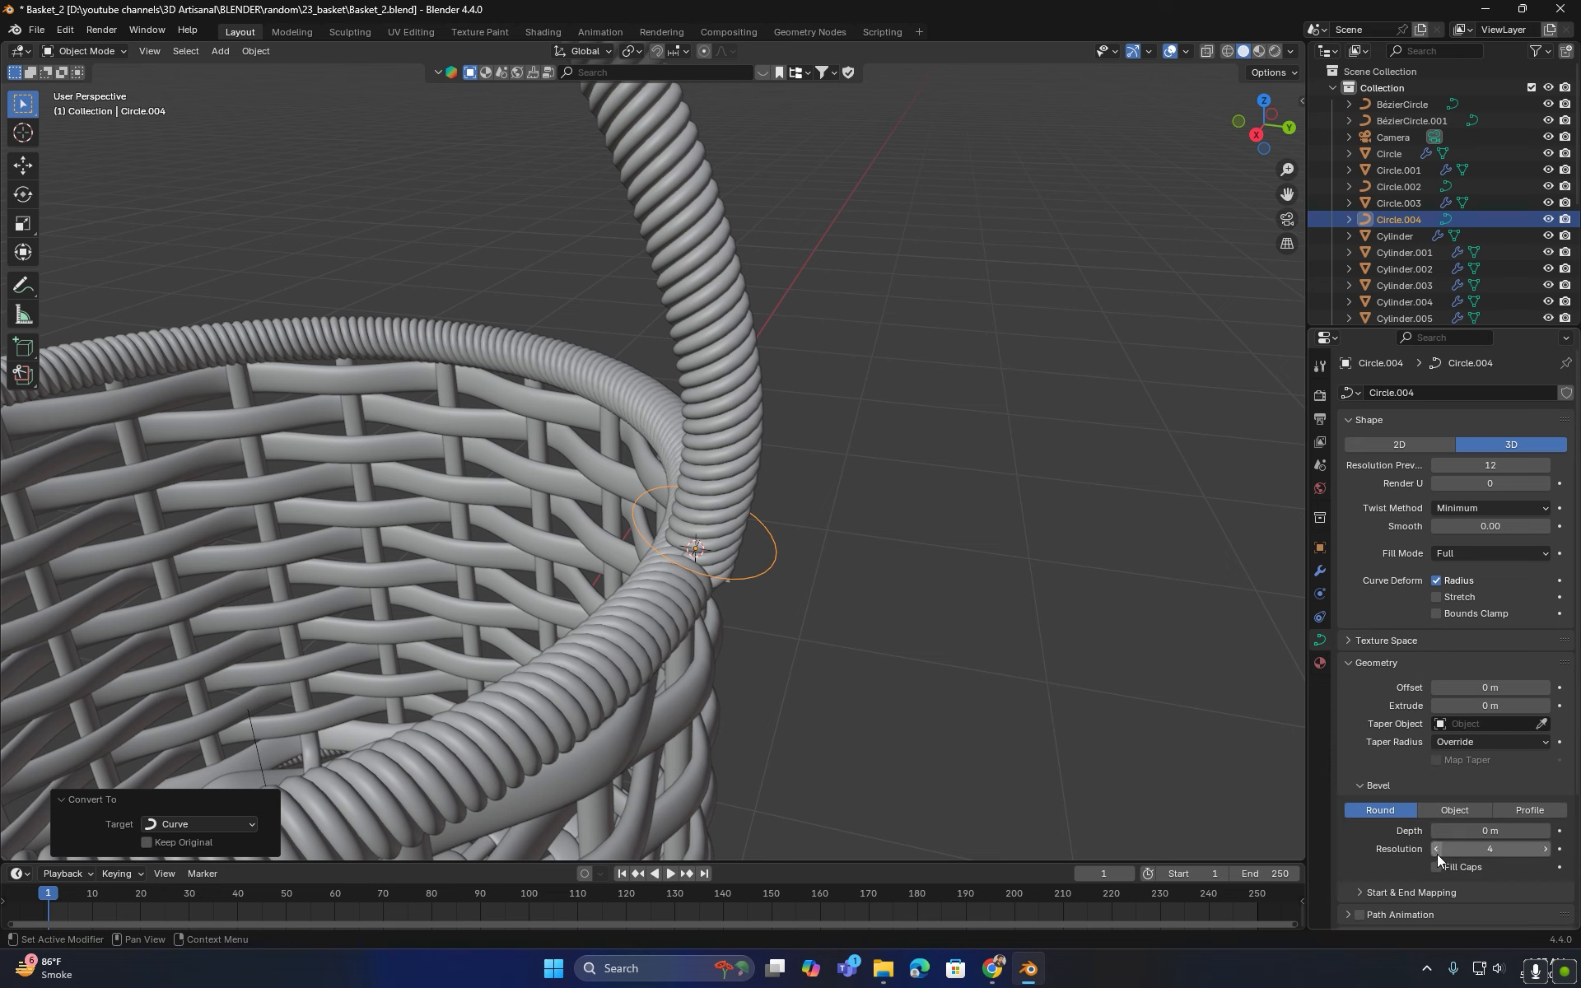
scroll(1436, 855, down, 2)
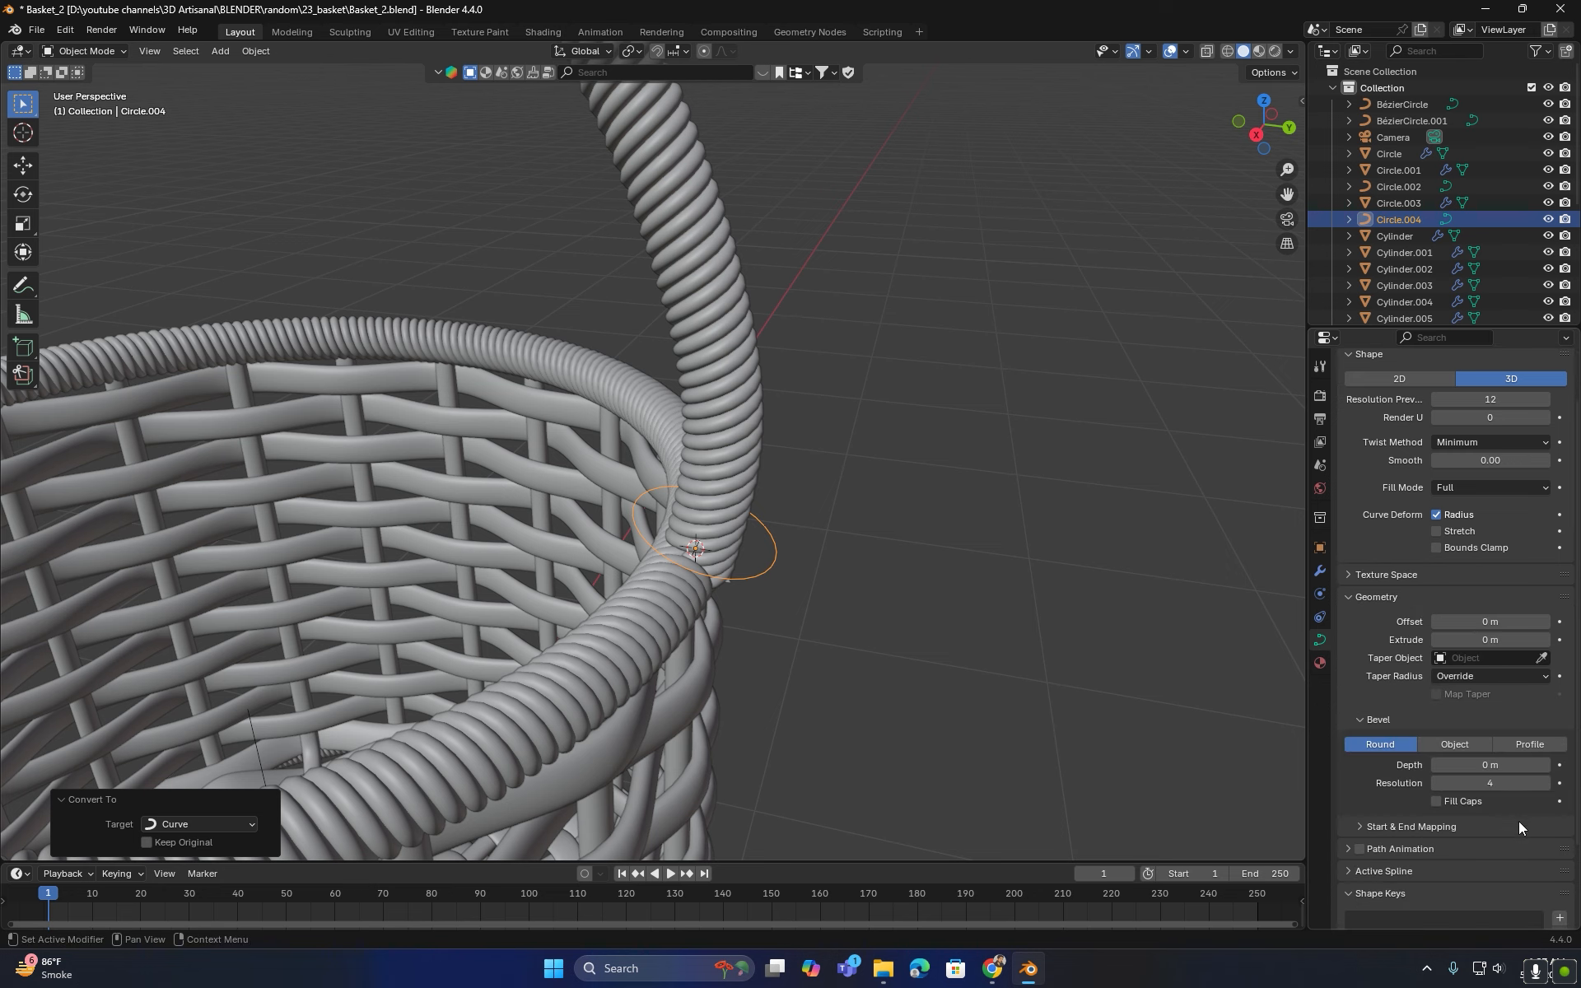
drag(1490, 764, 1542, 764)
scroll(788, 611, down, 4)
mouse_move(718, 577)
middle_down()
mouse_move(612, 599)
mouse_move(733, 589)
mouse_move(737, 552)
middle_up()
scroll(737, 551, up, 4)
drag(1442, 764, 1474, 764)
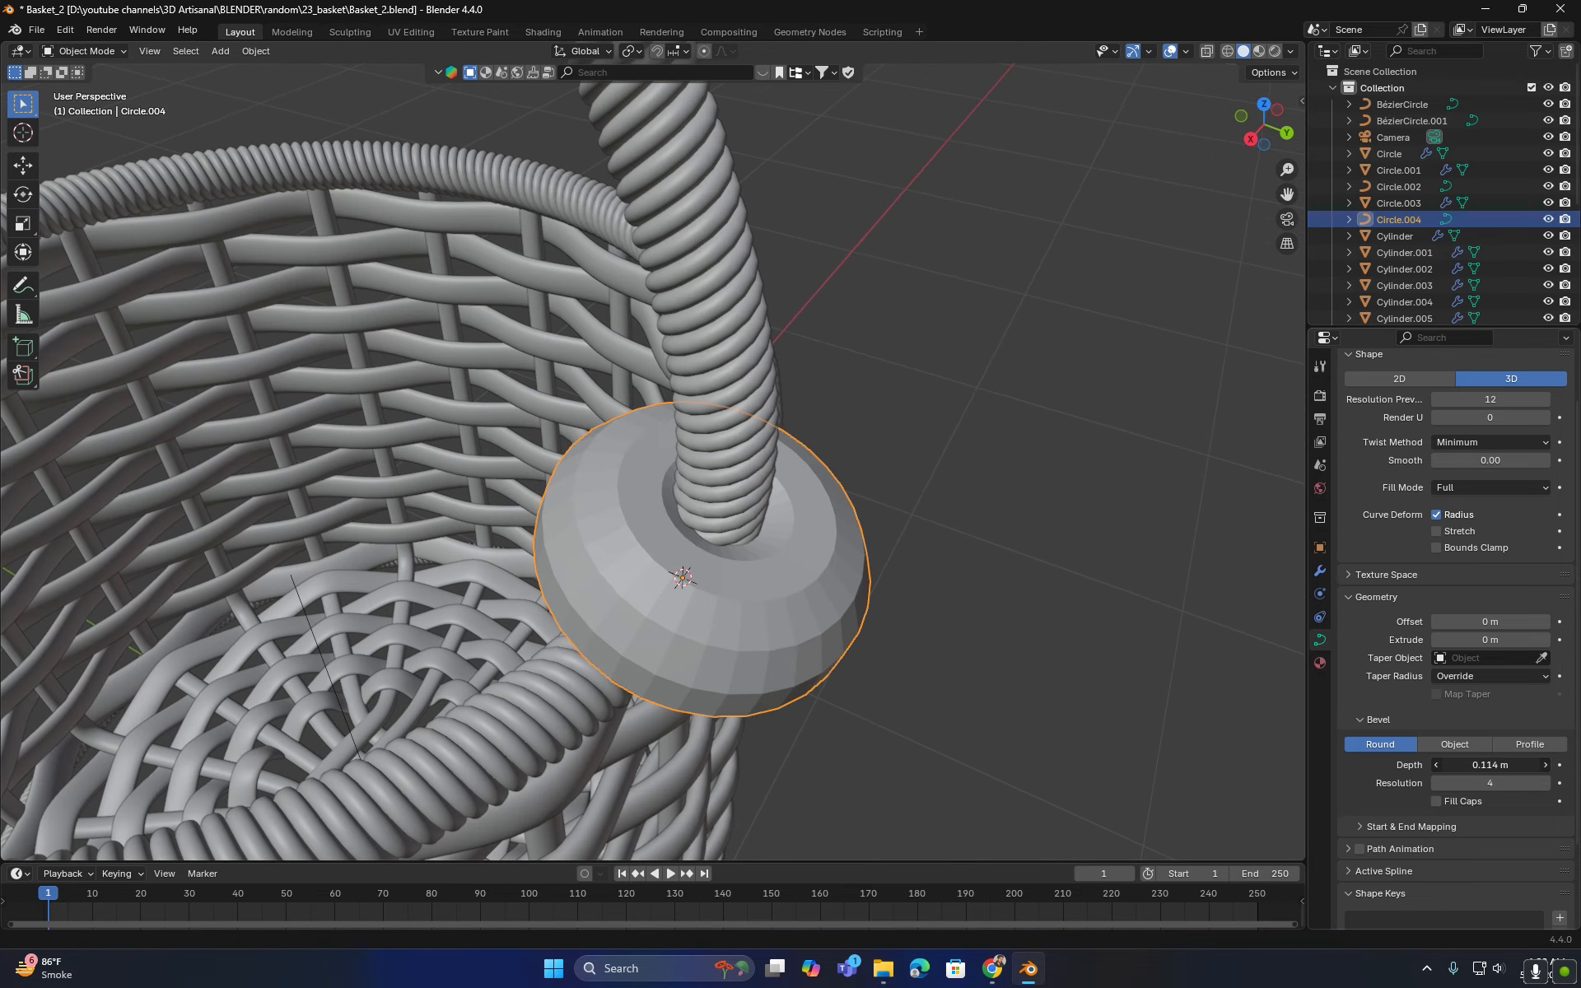
- Scale the ring's control points down around the handle and set its bevel depth to 0.029 m
key(Tab)
key(o)
key(s)
click(848, 586)
drag(1474, 764, 1426, 765)
scroll(671, 580, down, 2)
middle_drag(663, 589, 744, 506)
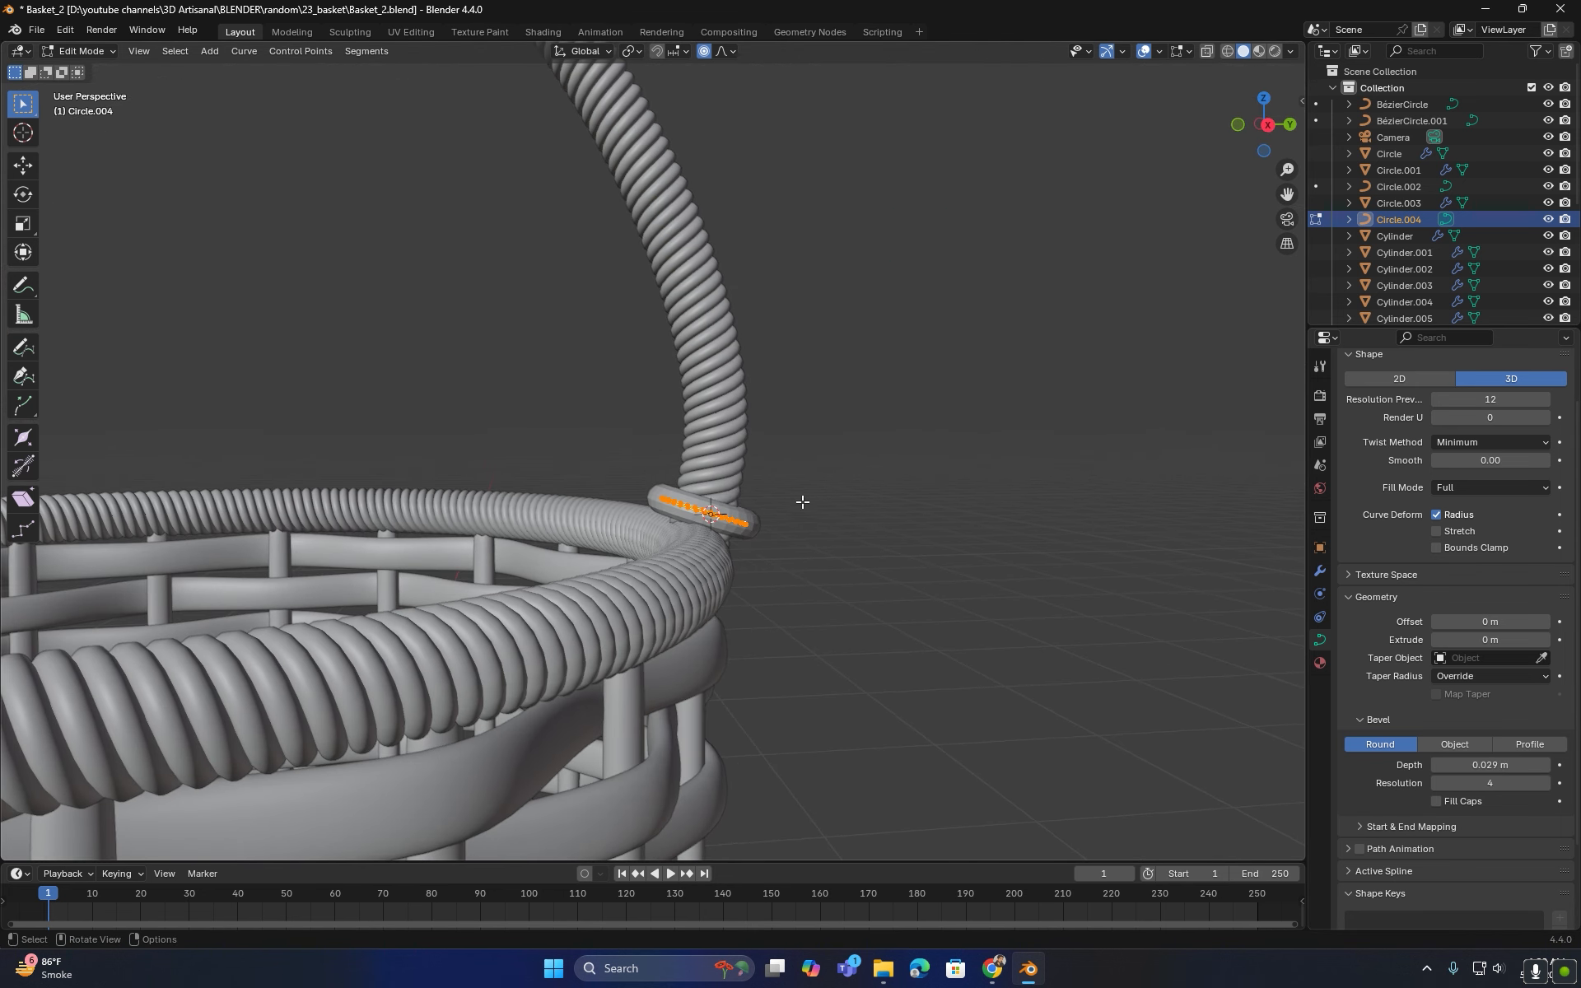
- Duplicate the ring twice up the handle, offsetting each copy about 0.020 m in Y and 0.052 m in Z
key(Tab)
key(KP_3)
scroll(729, 514, up, 2)
scroll(733, 511, up, 3)
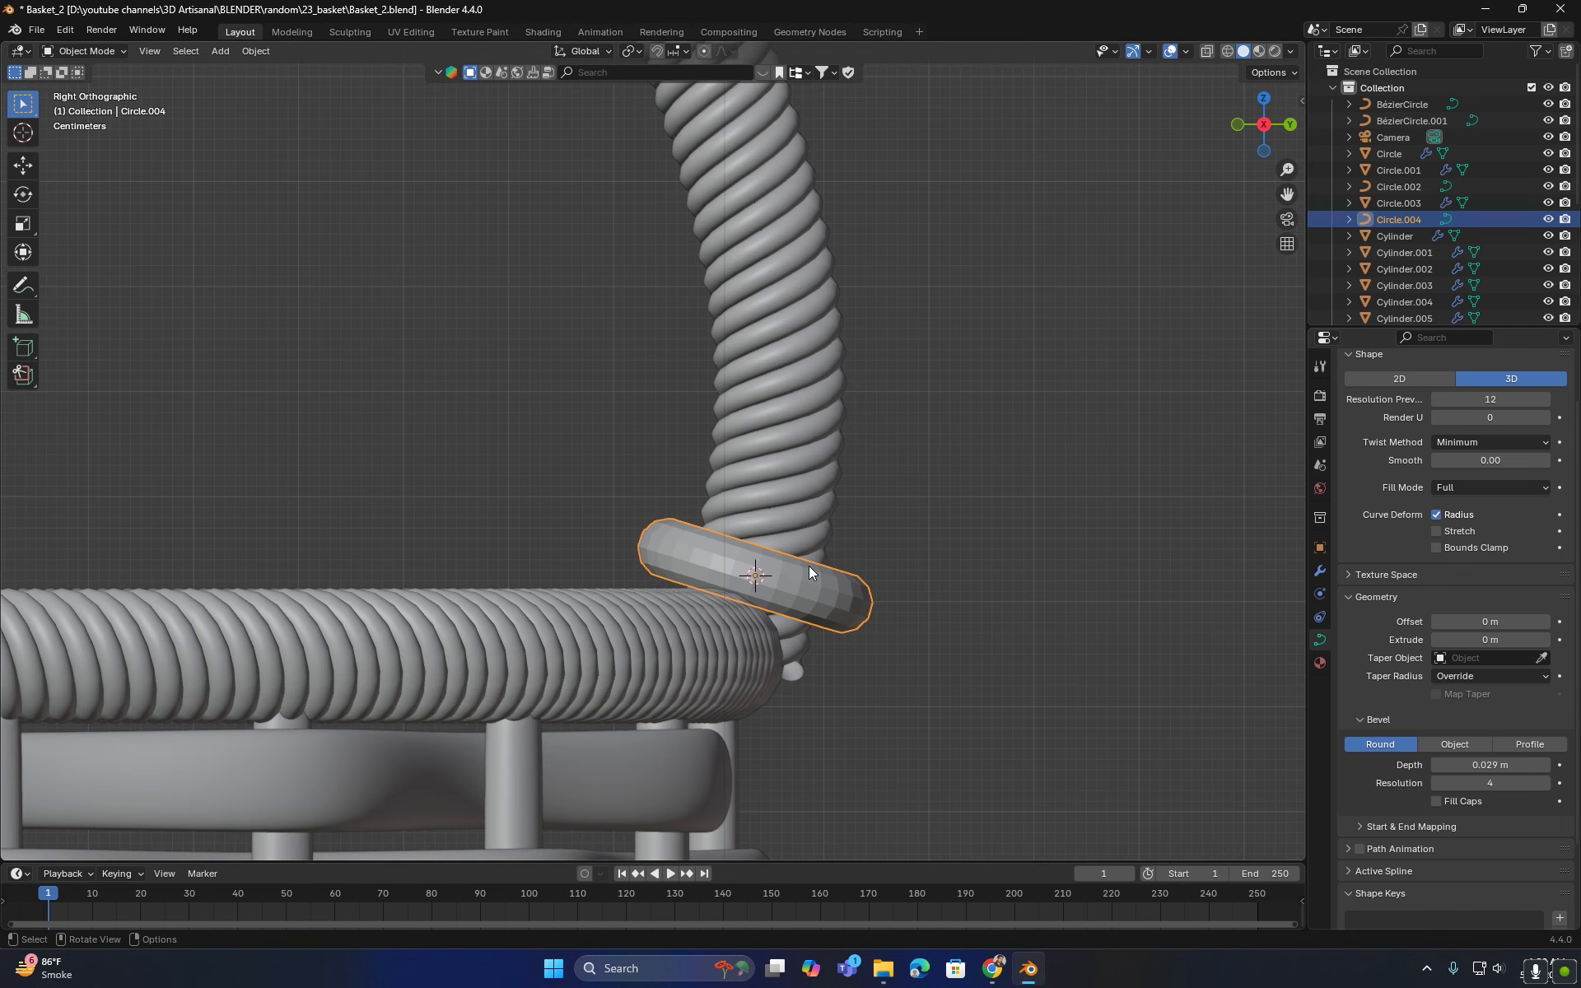
key(shift+d)
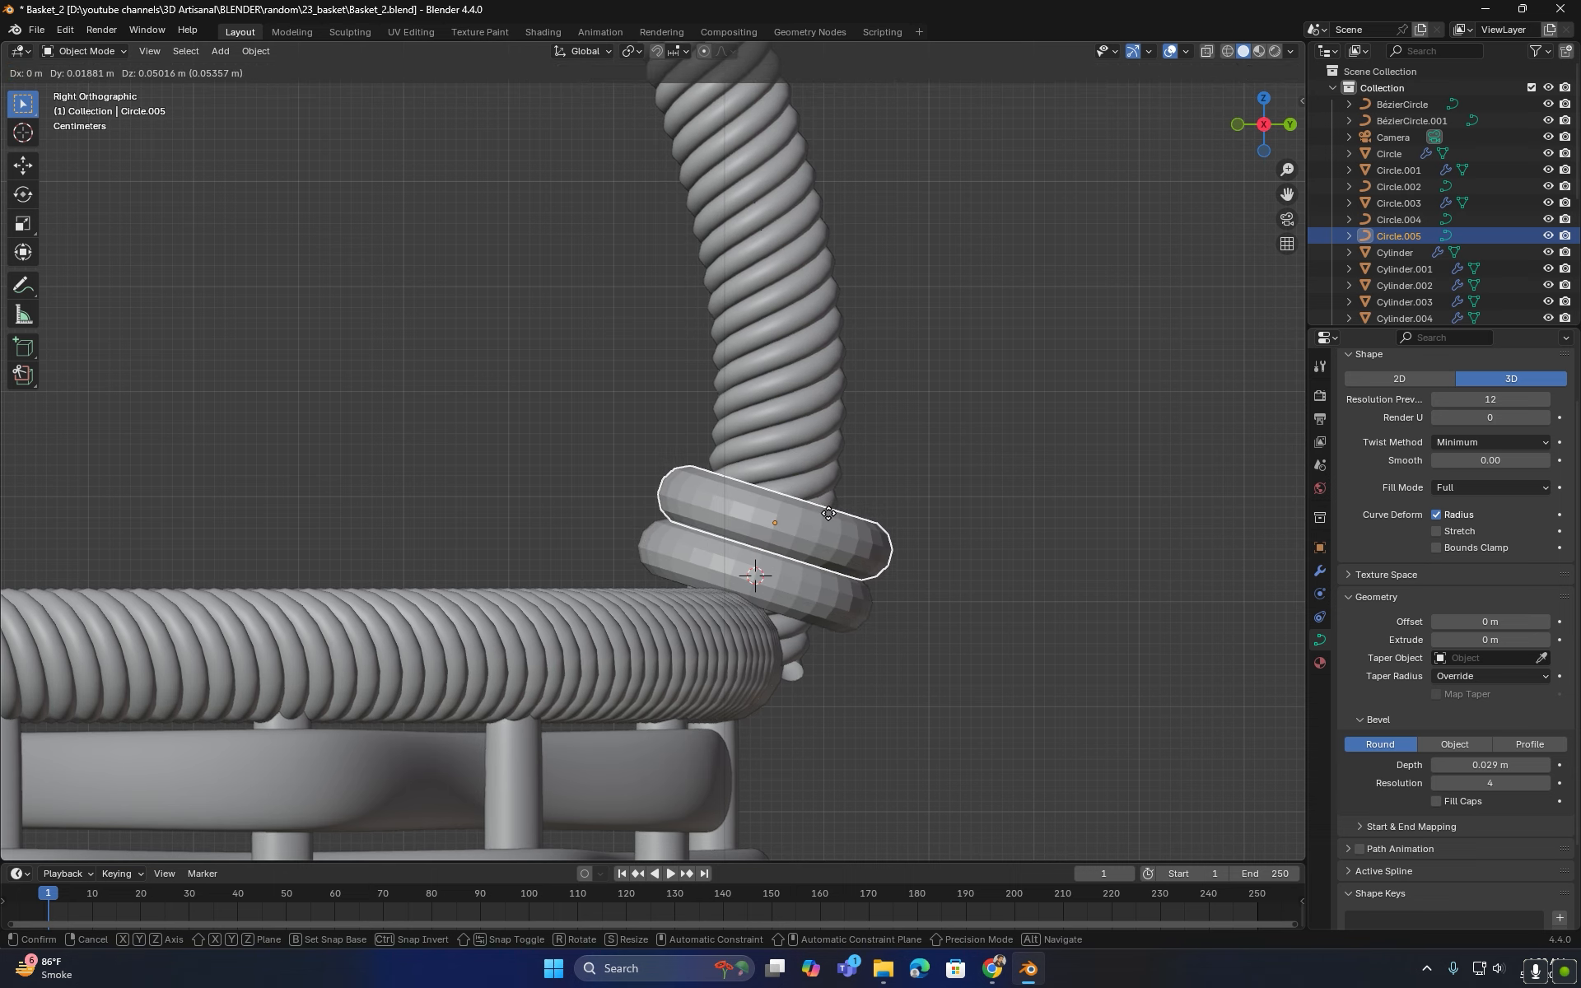
click(830, 517)
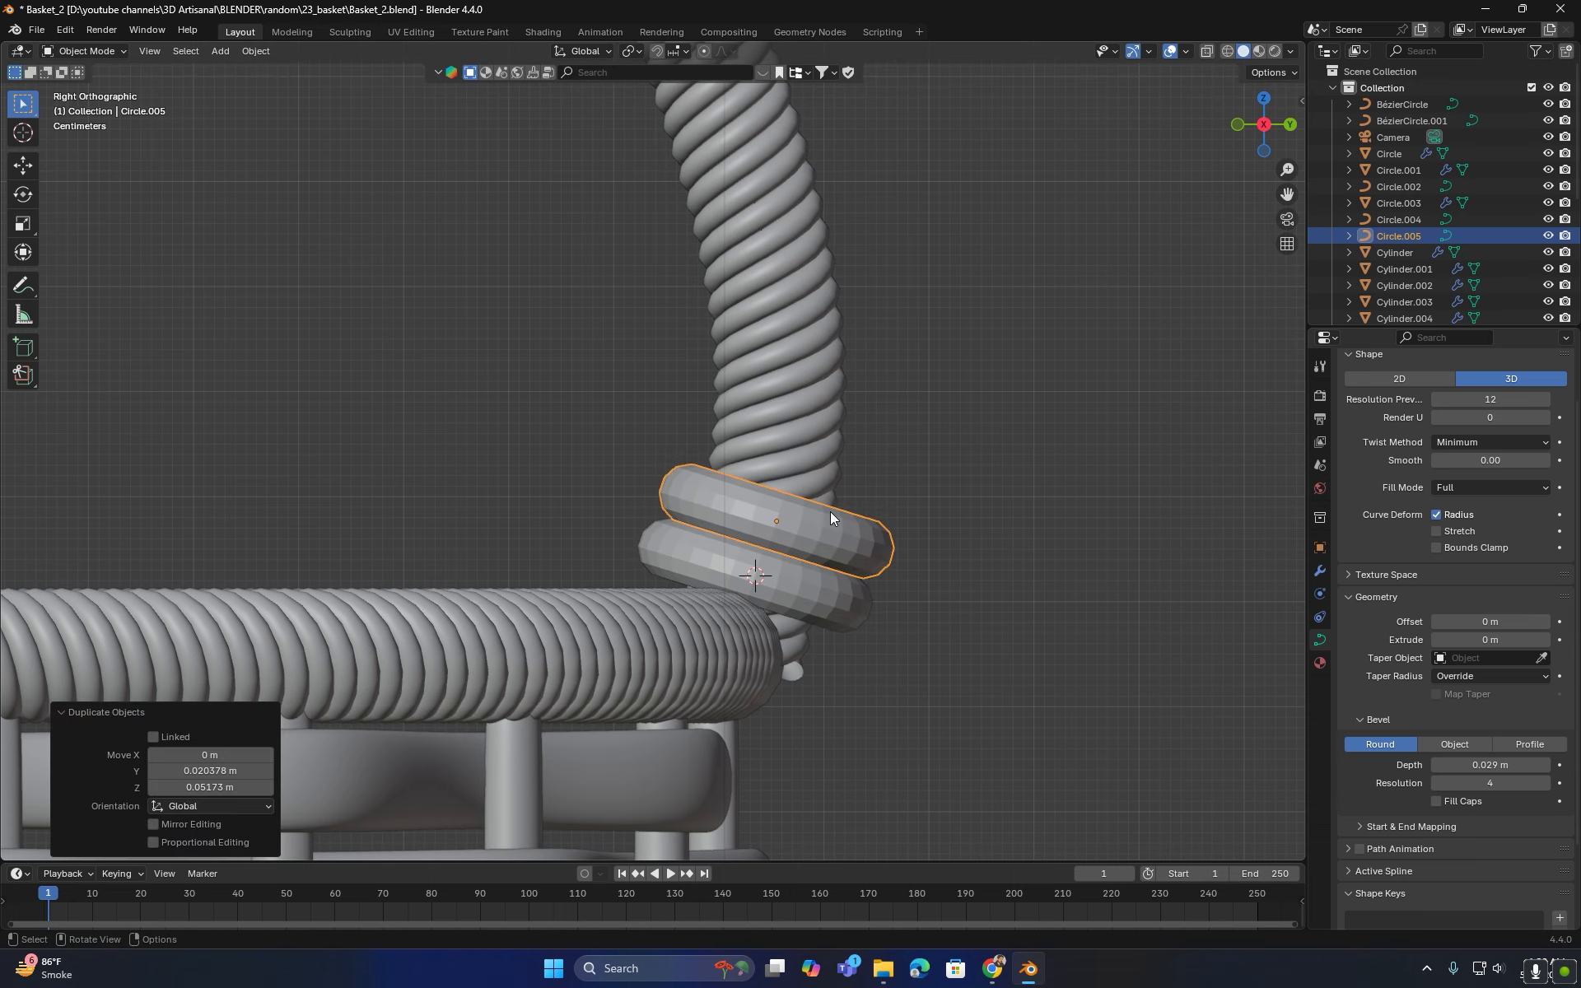
key(shift+r)
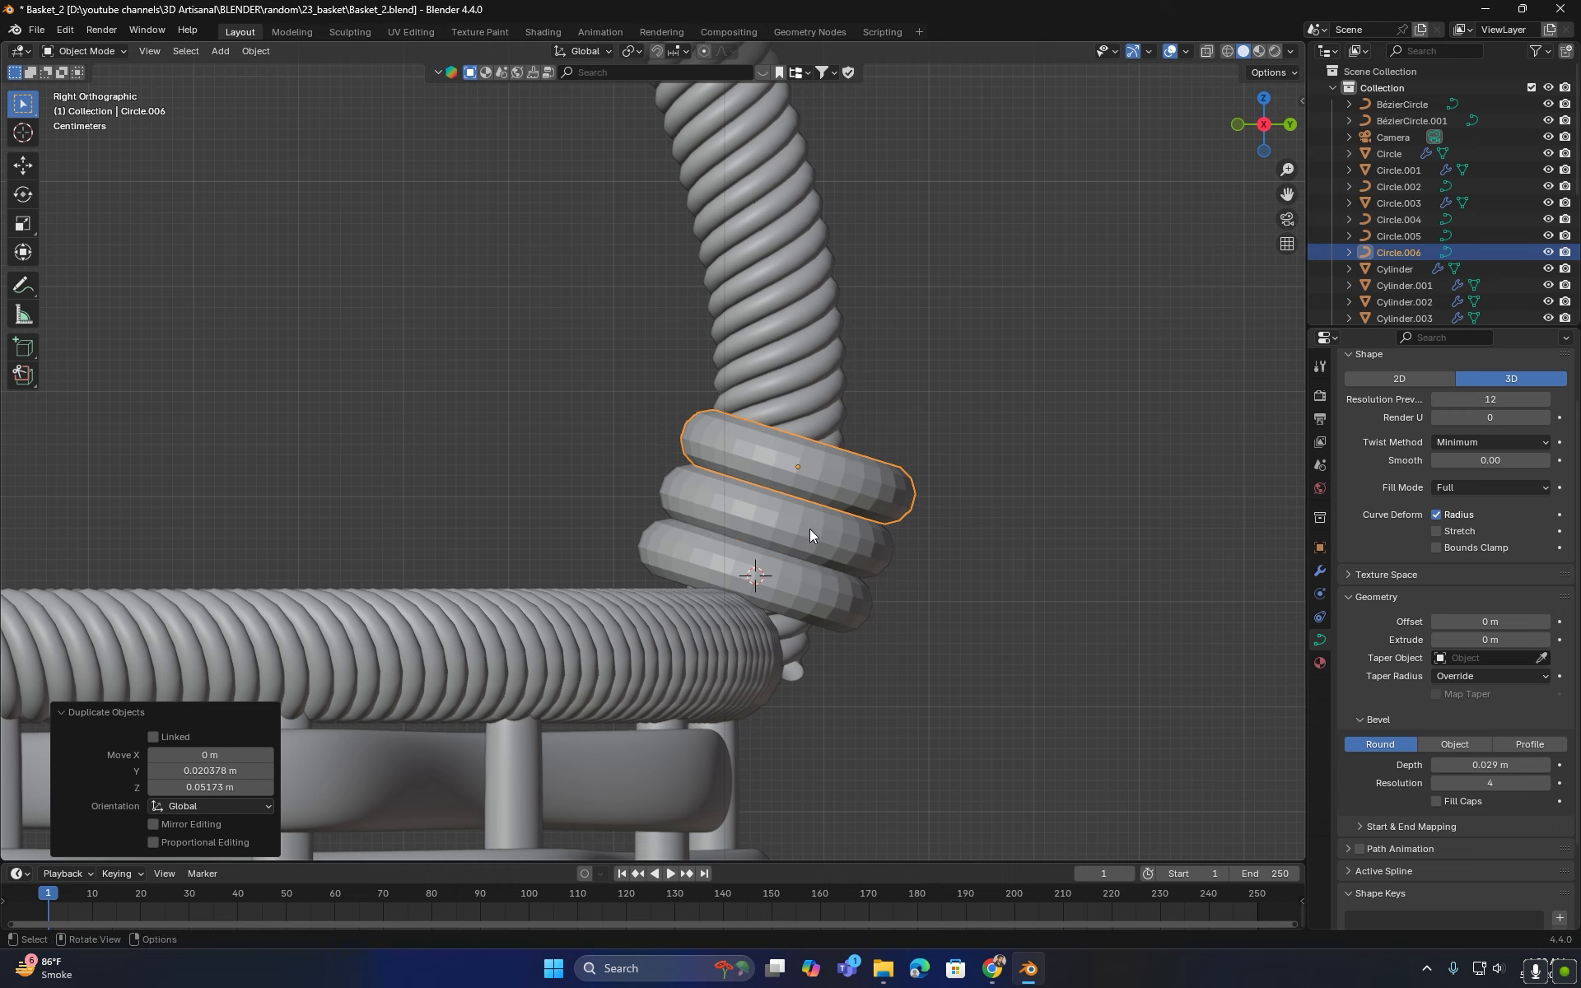
- Rotate the middle ring about -2.23° and nudge the middle and top rings to follow the handle's slope
key(r)
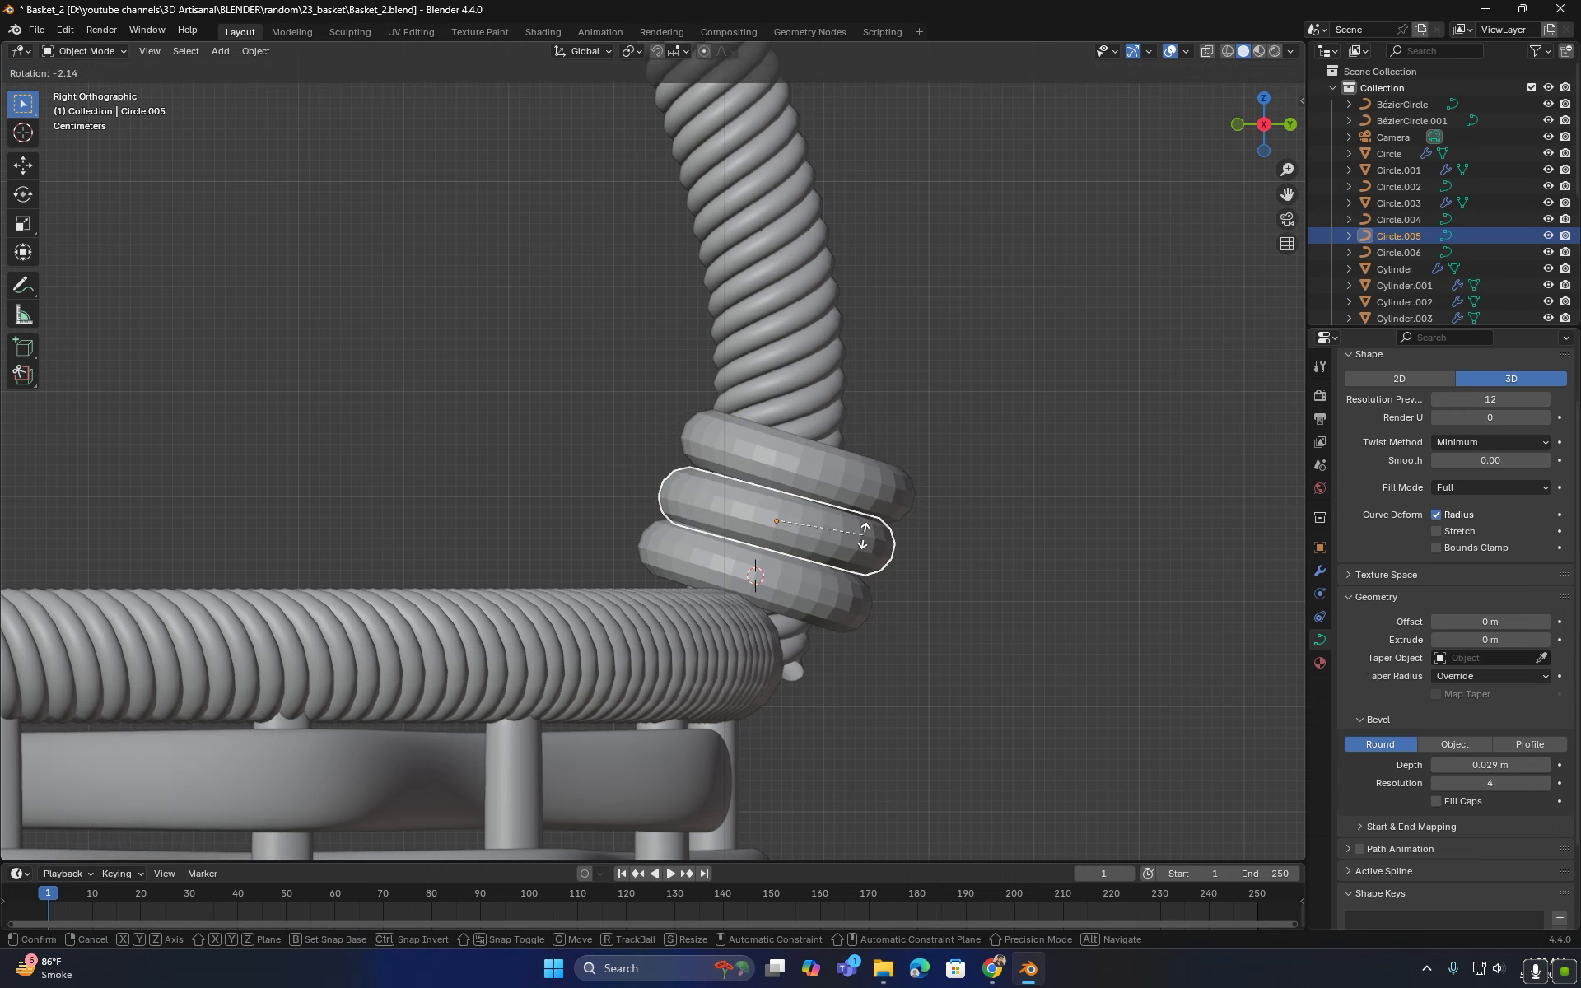
click(856, 480)
key(g)
click(854, 479)
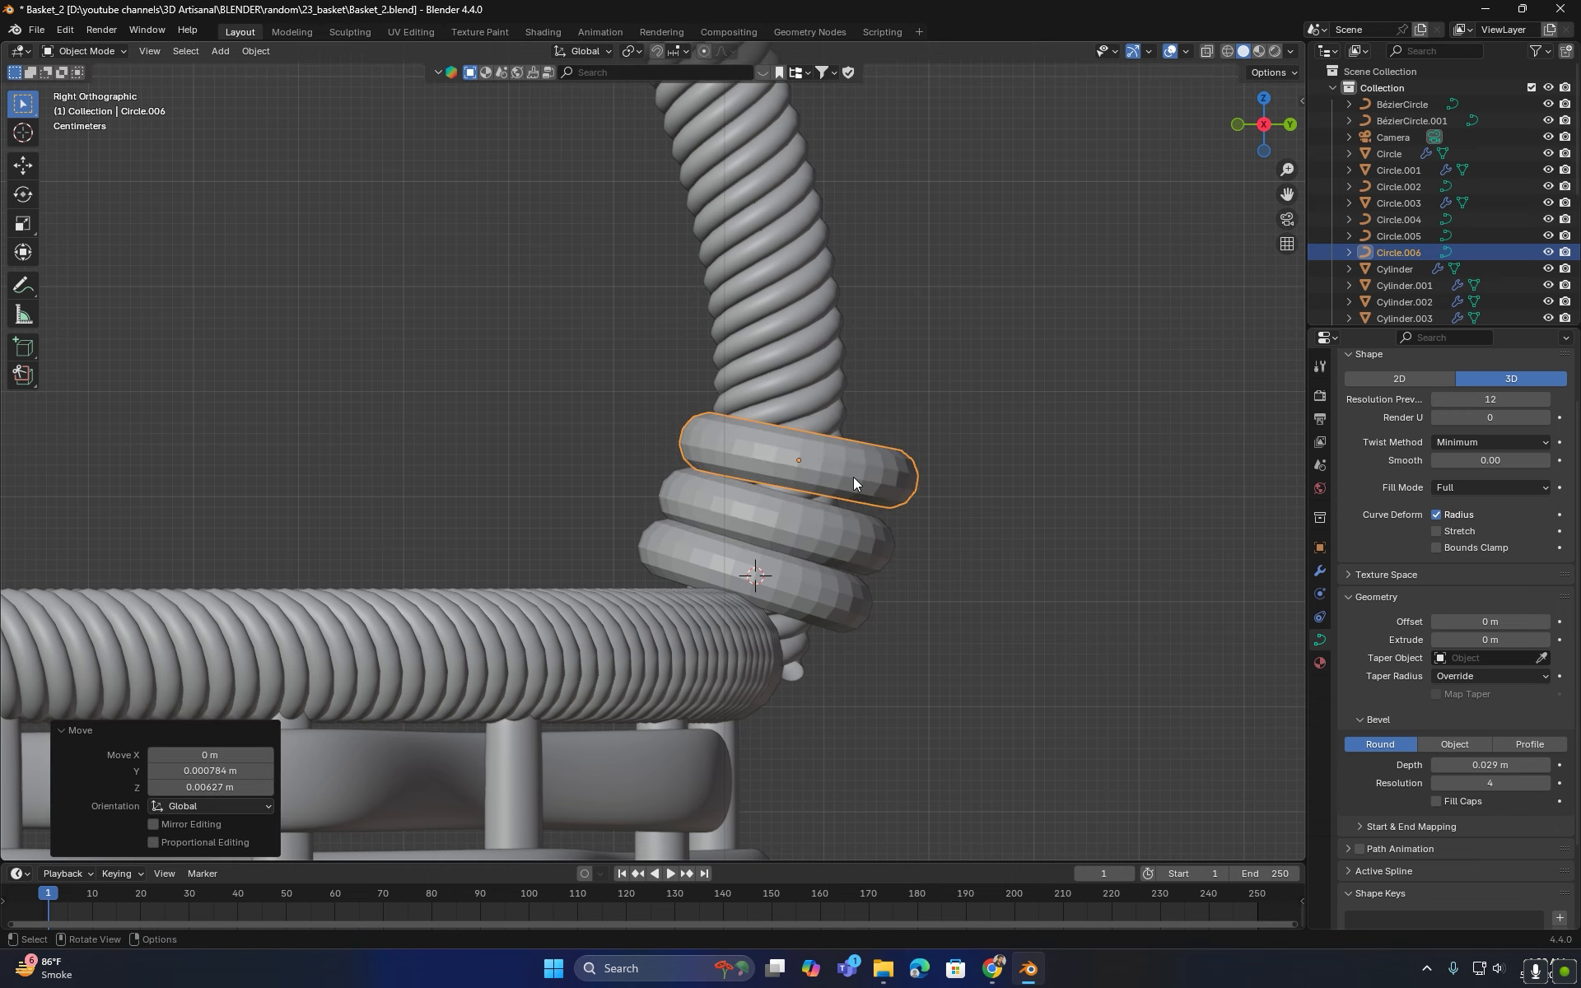
click(854, 537)
key(g)
click(860, 532)
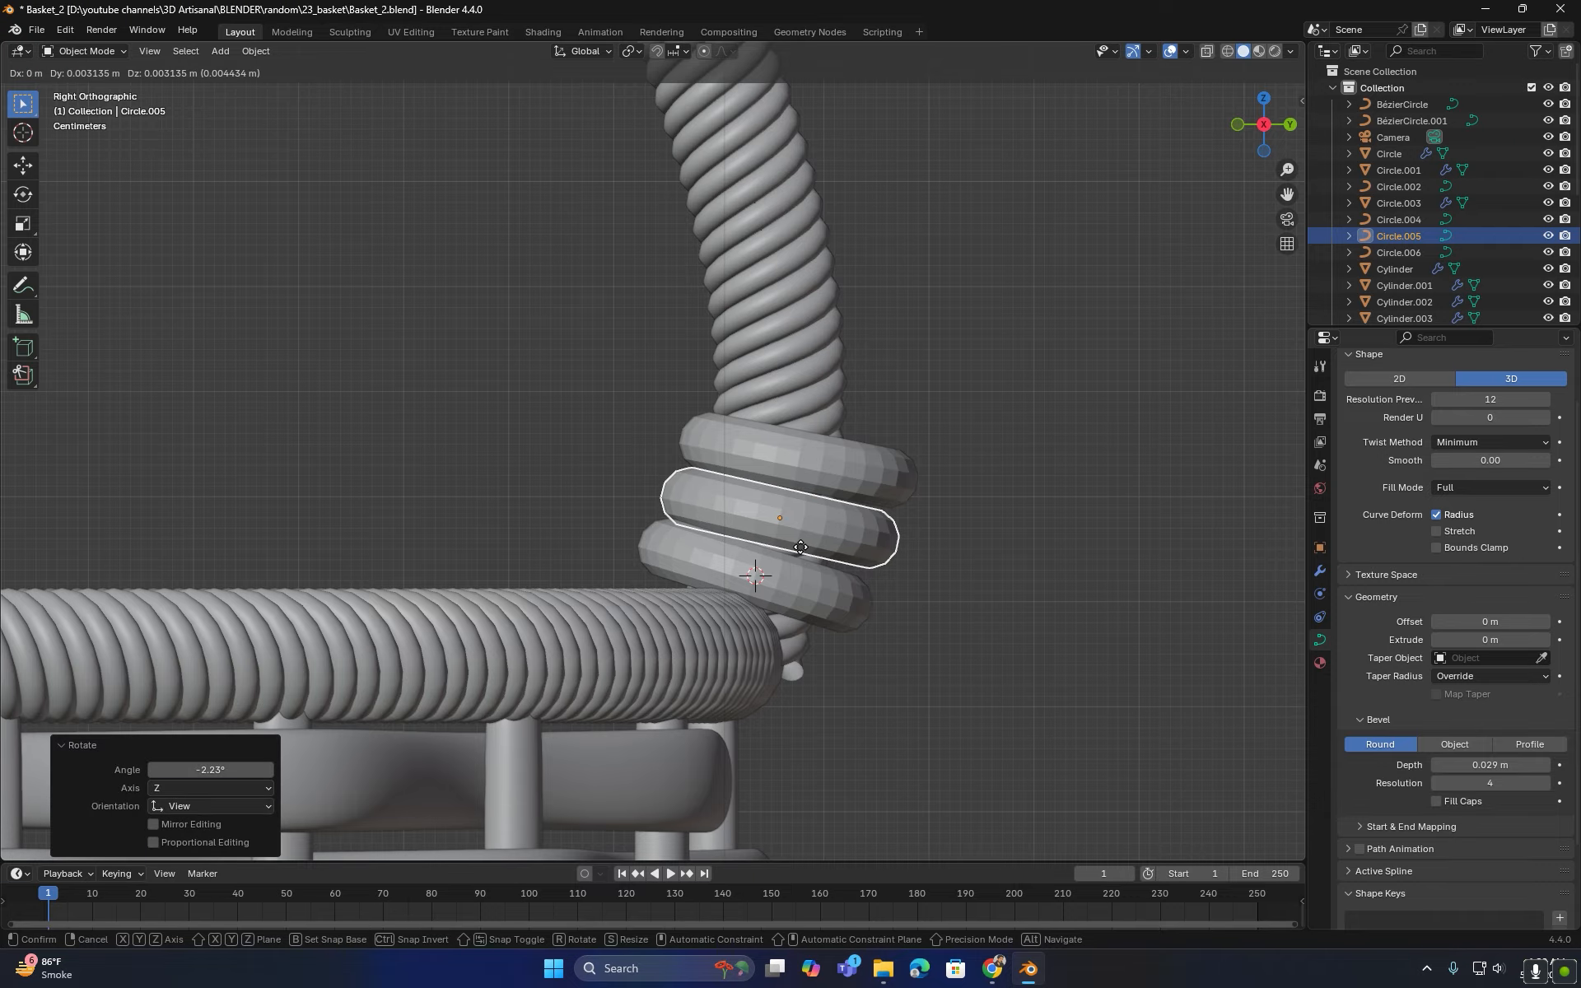
- Apply smooth shading to all three rings around the handle's base
scroll(915, 553, down, 5)
click(916, 553)
middle_drag(916, 553, 666, 463)
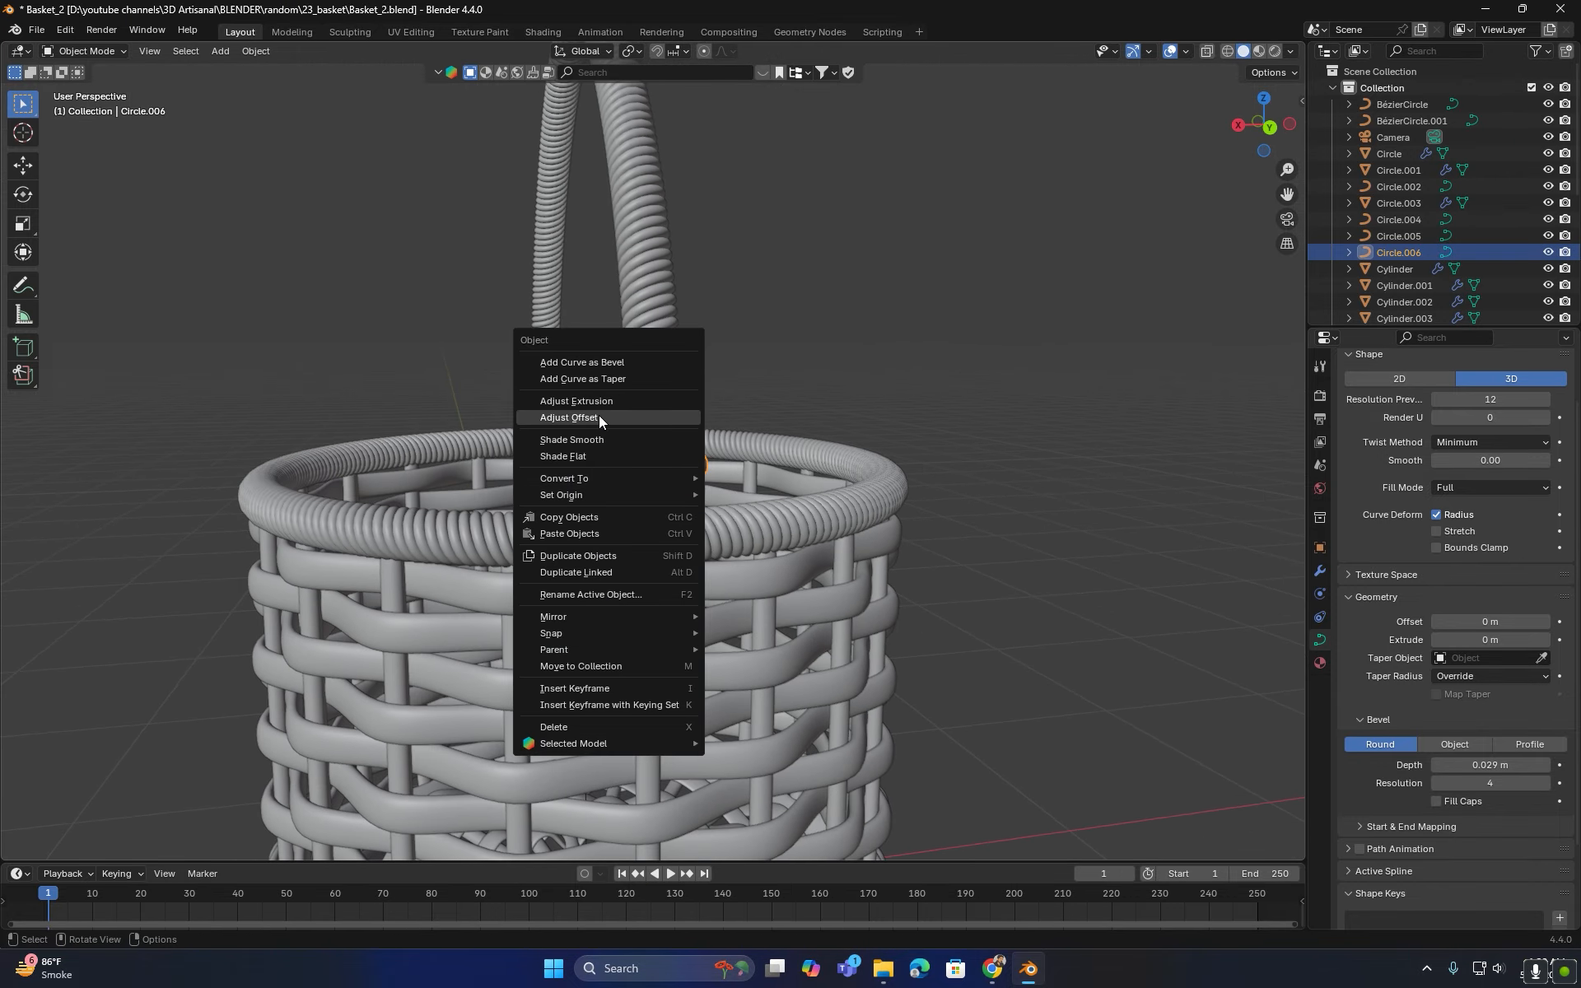
click(599, 442)
key(KP_Decimal)
shift+click(669, 566)
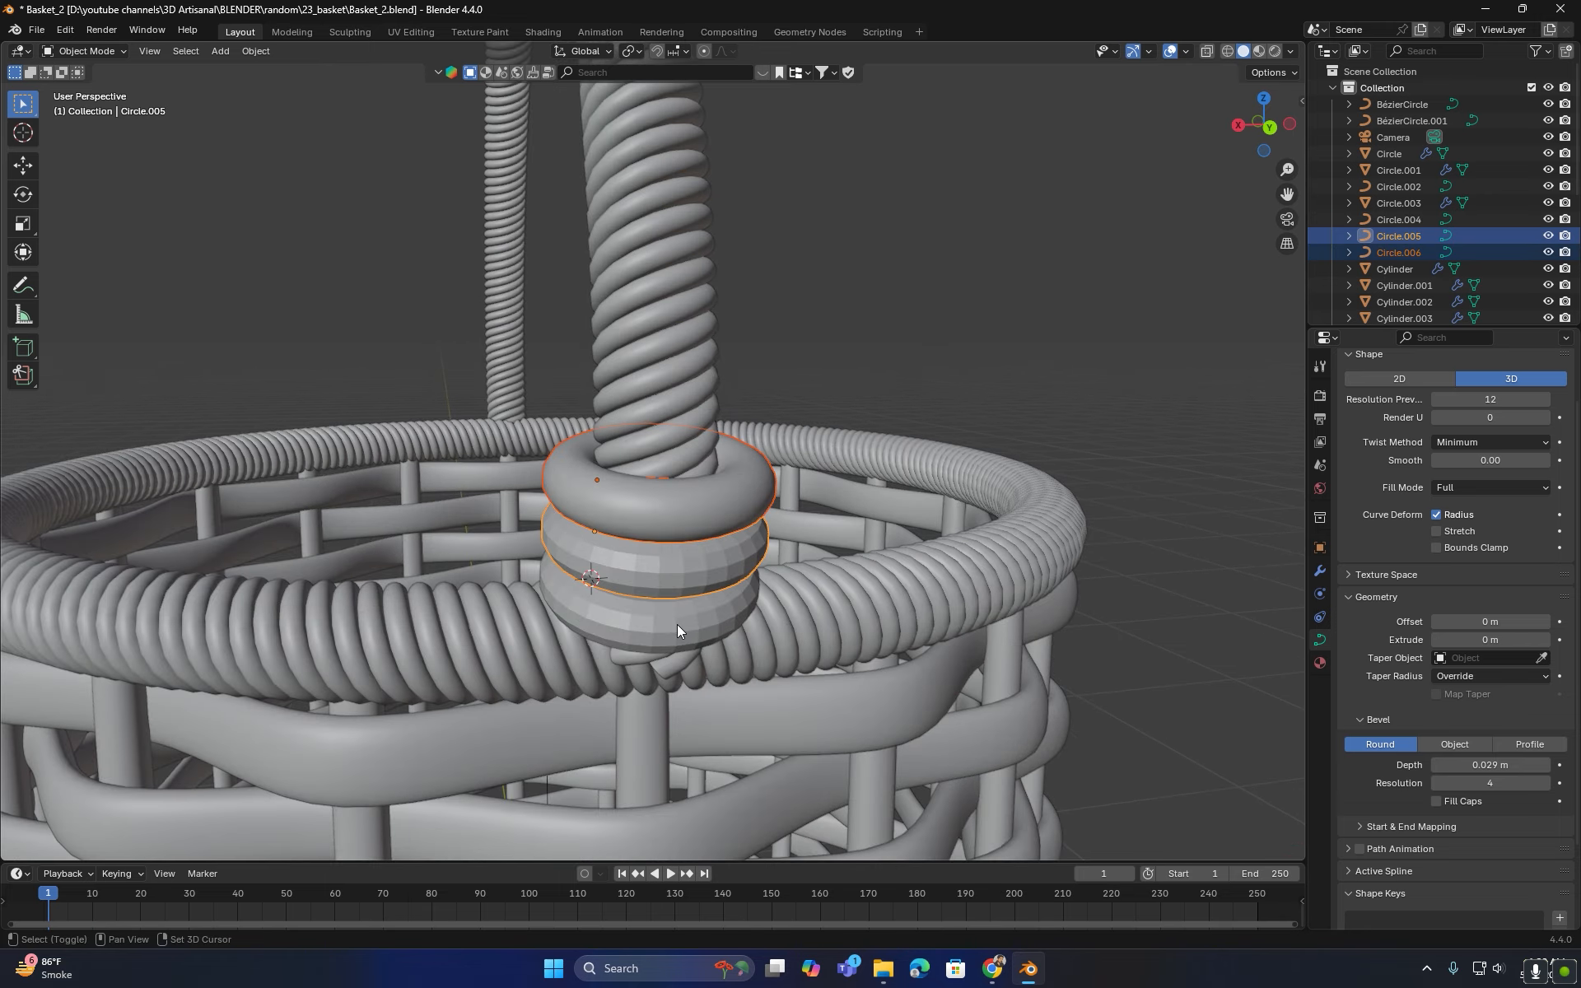
shift+click(676, 624)
right_click(685, 577)
click(685, 578)
- Duplicate the lowest ring around the handle's base in place and rotate the copy 90° so it stands upright
scroll(670, 614, down, 4)
middle_drag(672, 614, 680, 546)
click(868, 575)
click(746, 460)
shift+click(741, 484)
click(716, 542)
scroll(680, 545, up, 2)
key(shift+d)
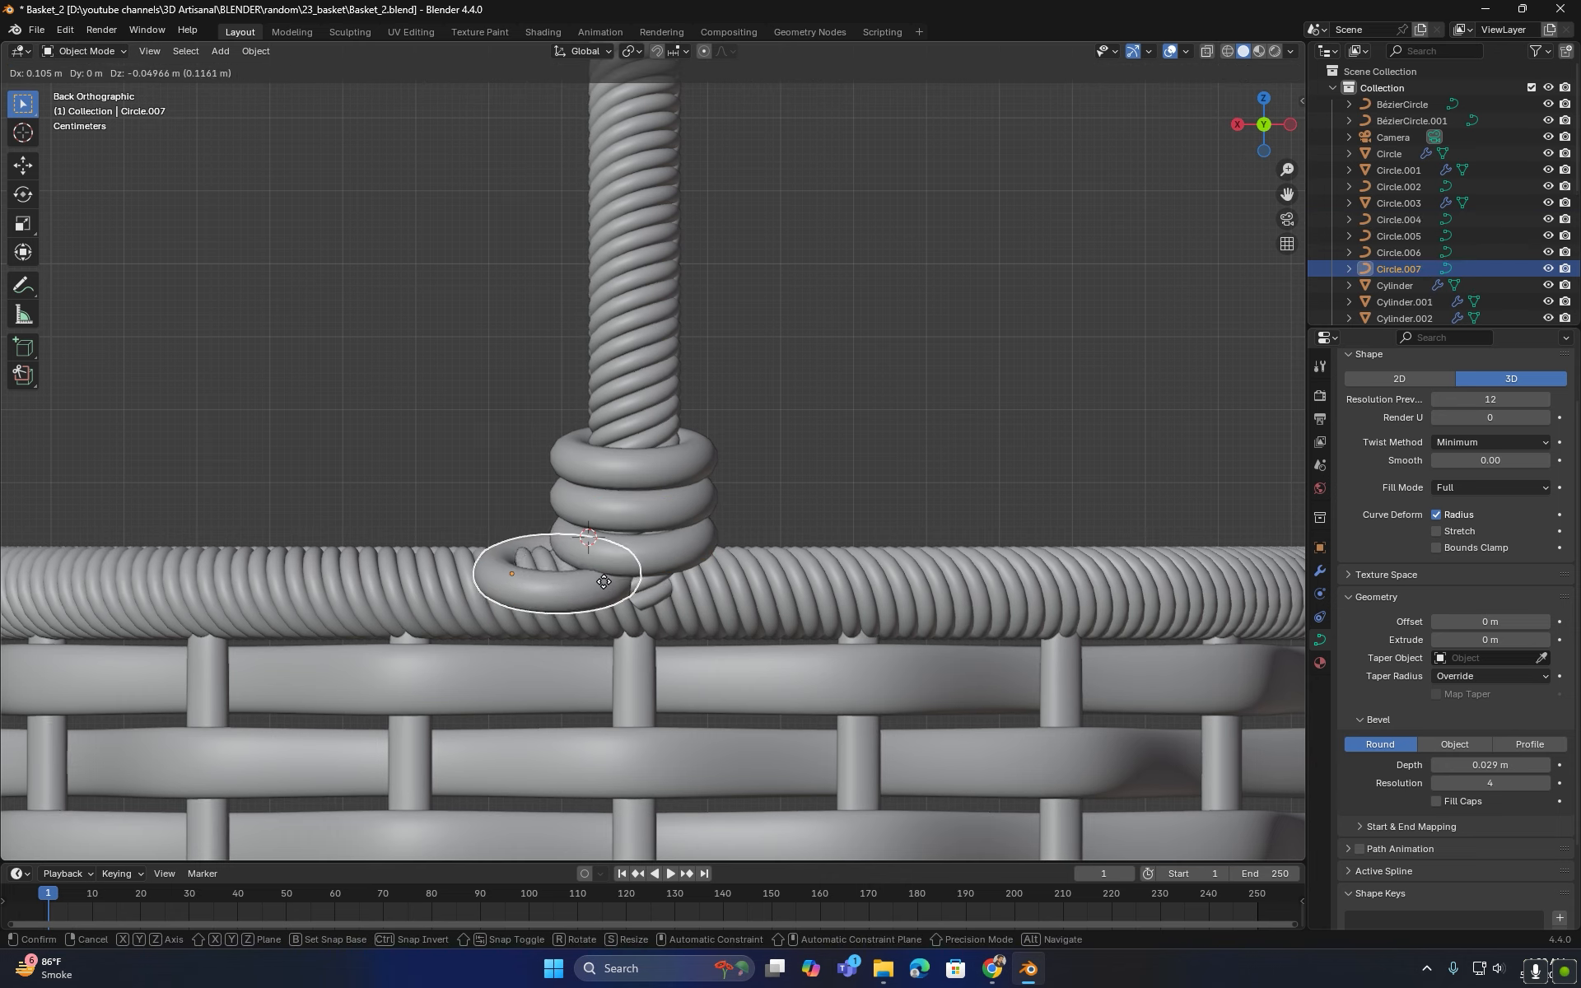
right_click(665, 552)
key(r)
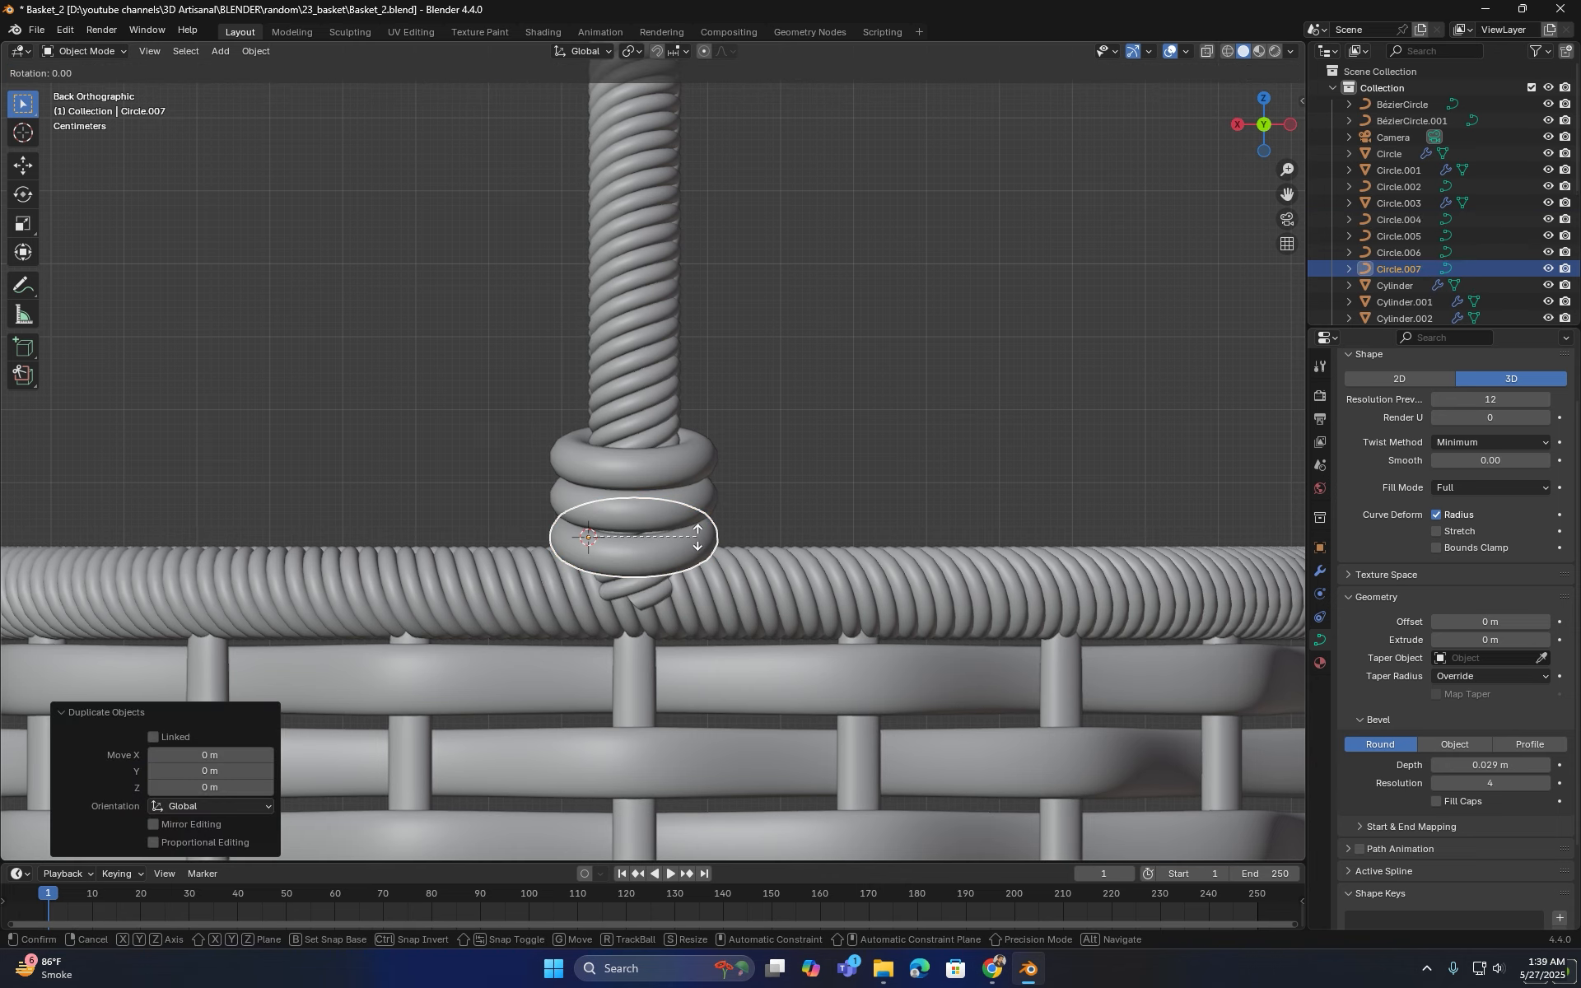
click(634, 590)
- Rotate the upright ring slightly in top view and move it about 0.025 m in X, -0.040 m in Y and -0.012 m in Z around the rim
middle_drag(634, 590, 723, 570)
key(r)
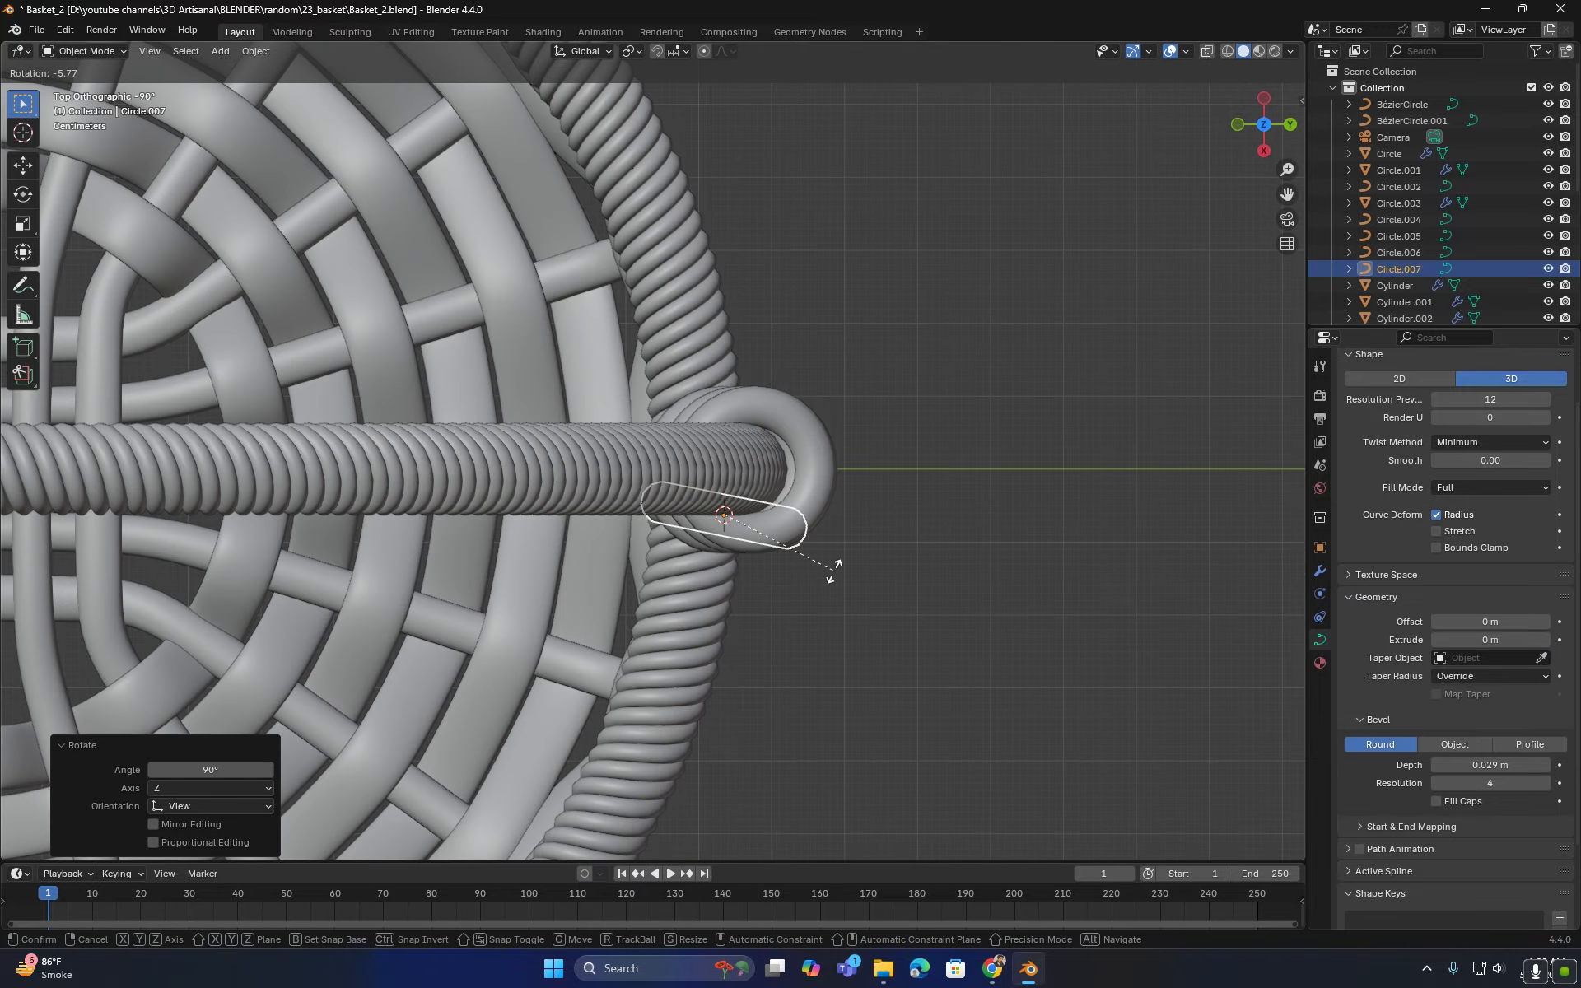
click(836, 531)
middle_drag(868, 593, 606, 583)
key(g)
click(780, 597)
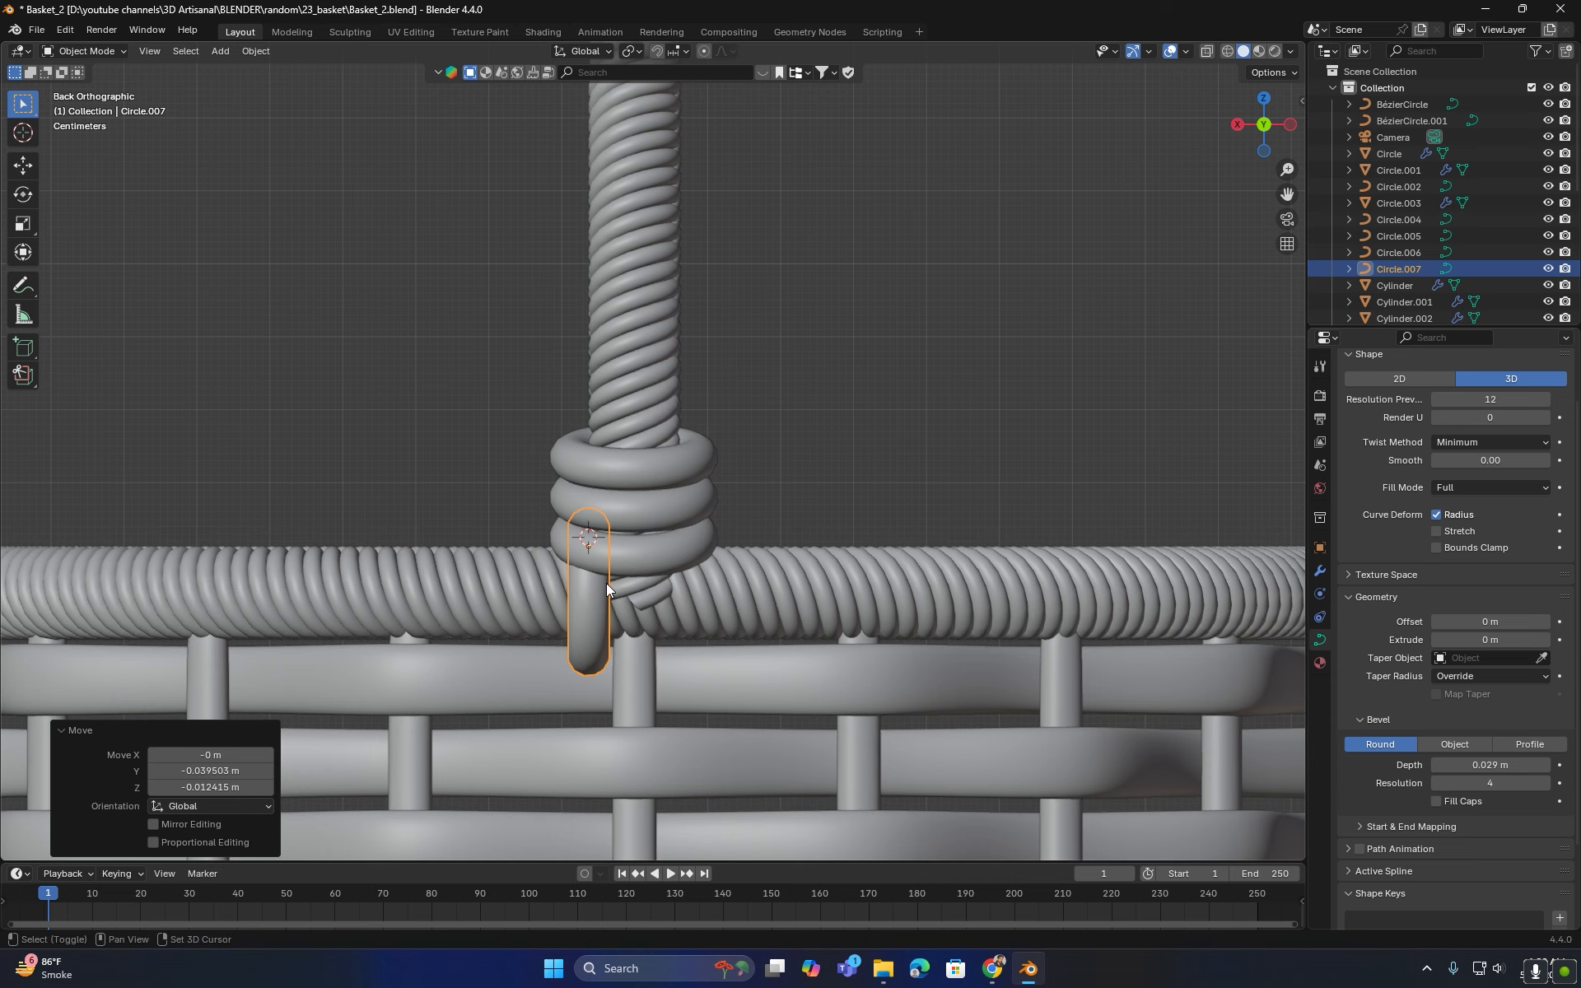
key(g)
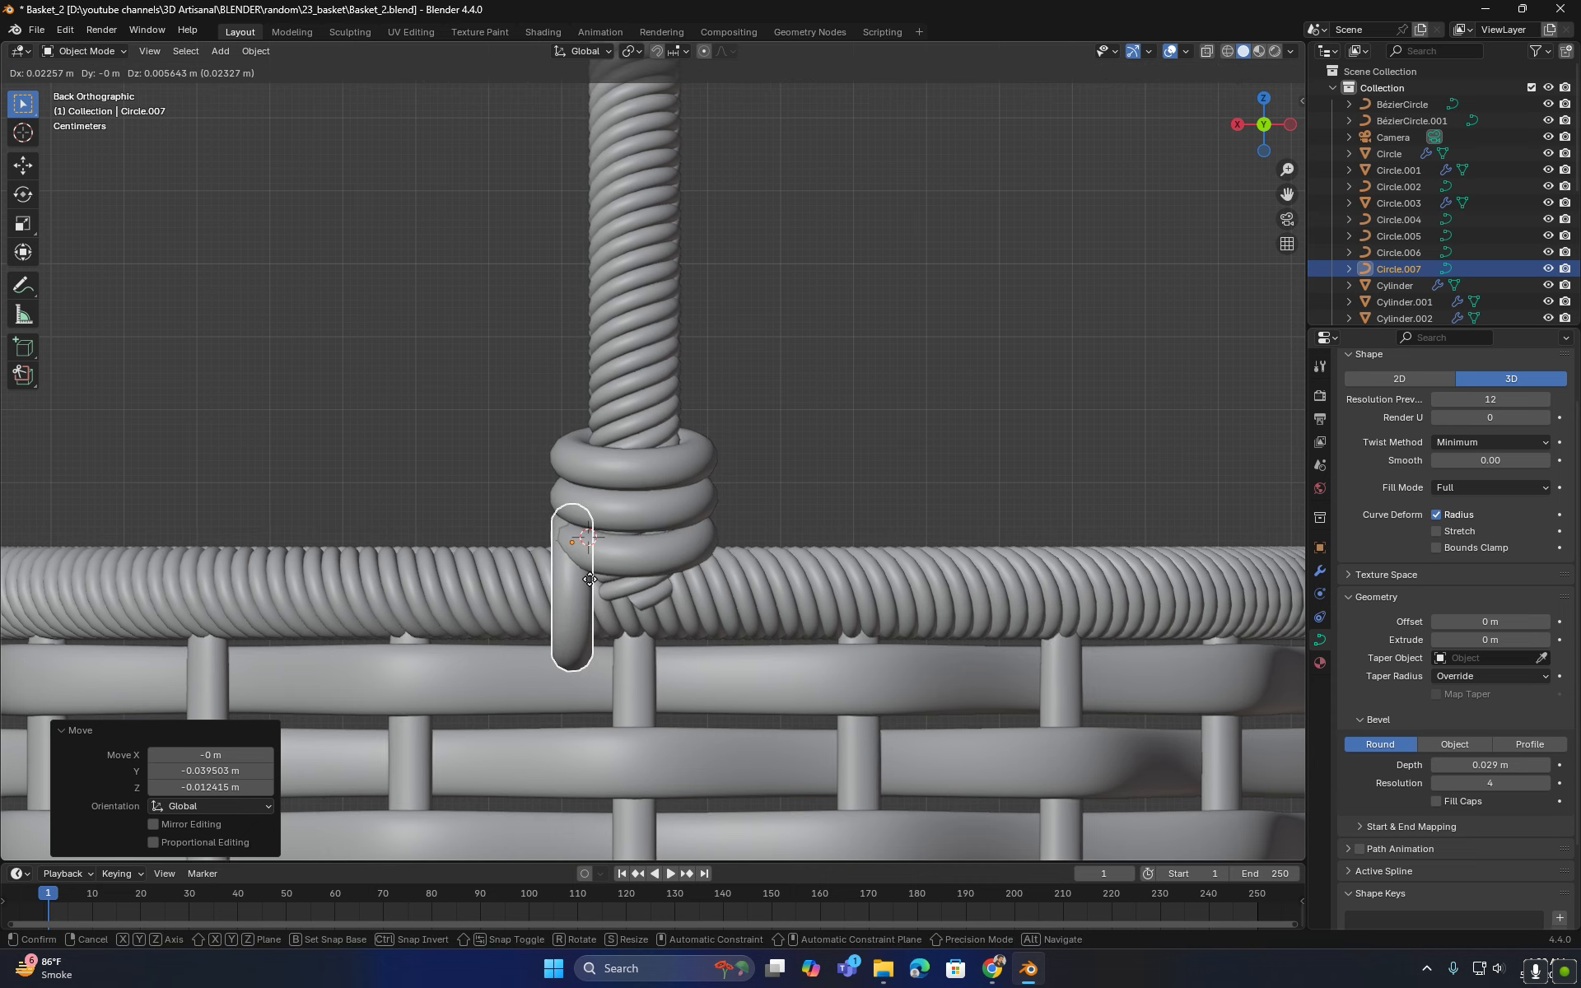
key(x)
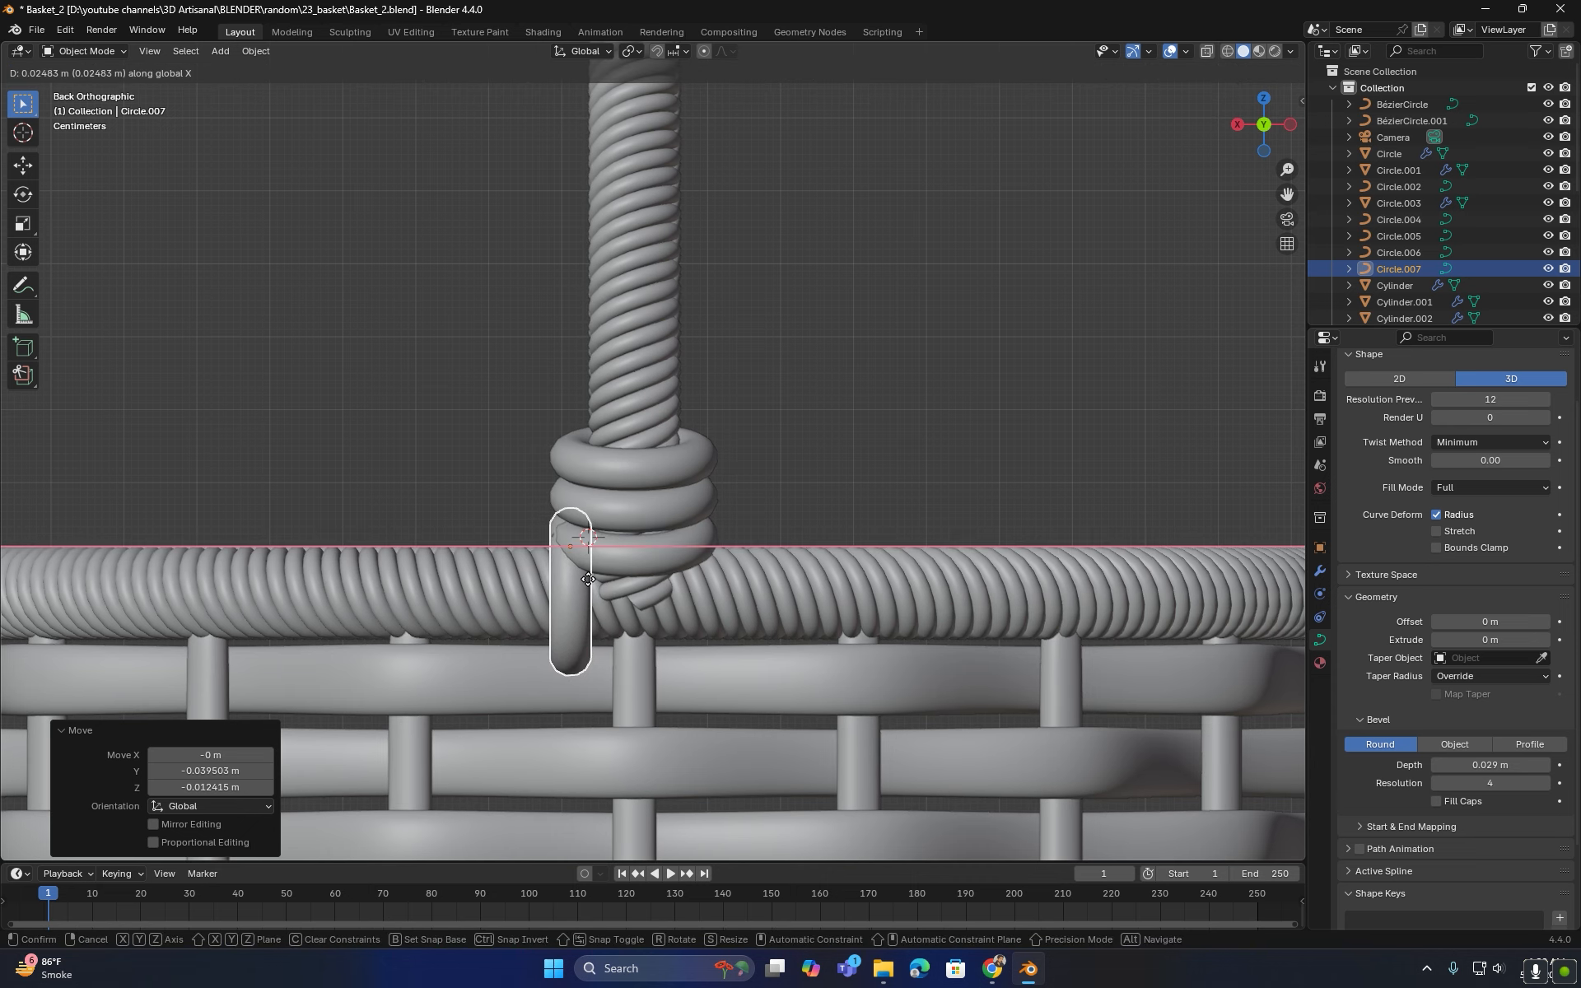
click(588, 580)
- Duplicate the upright ring three times along the rim, spacing each copy about -0.055 m in X
key(shift+d)
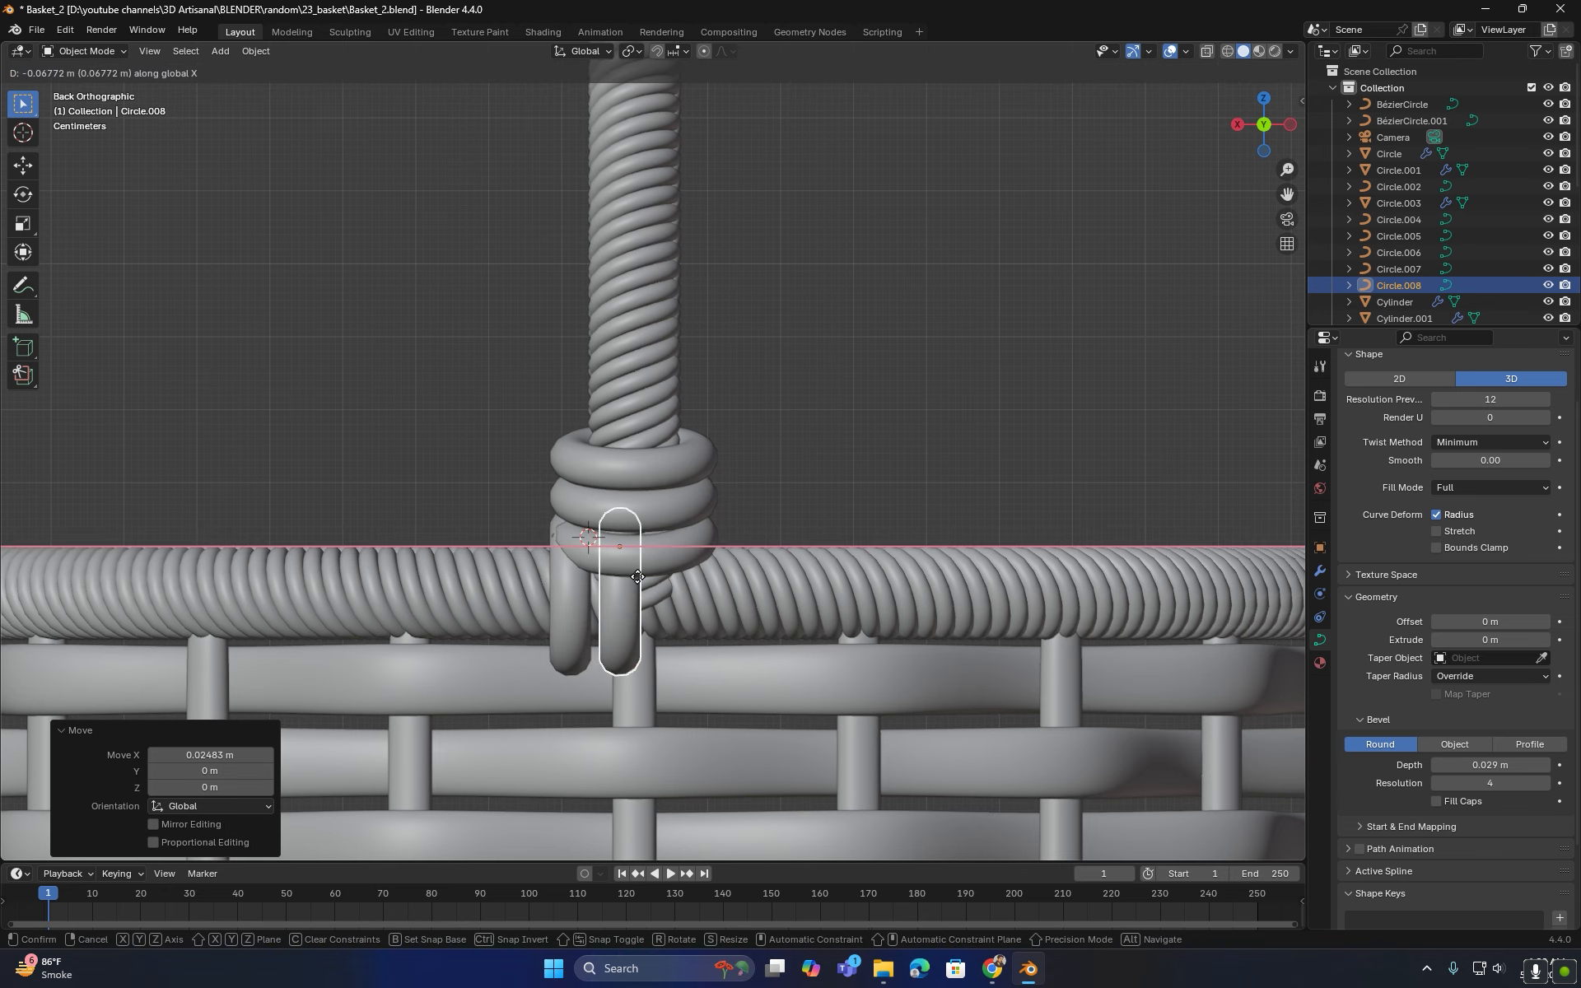
click(629, 579)
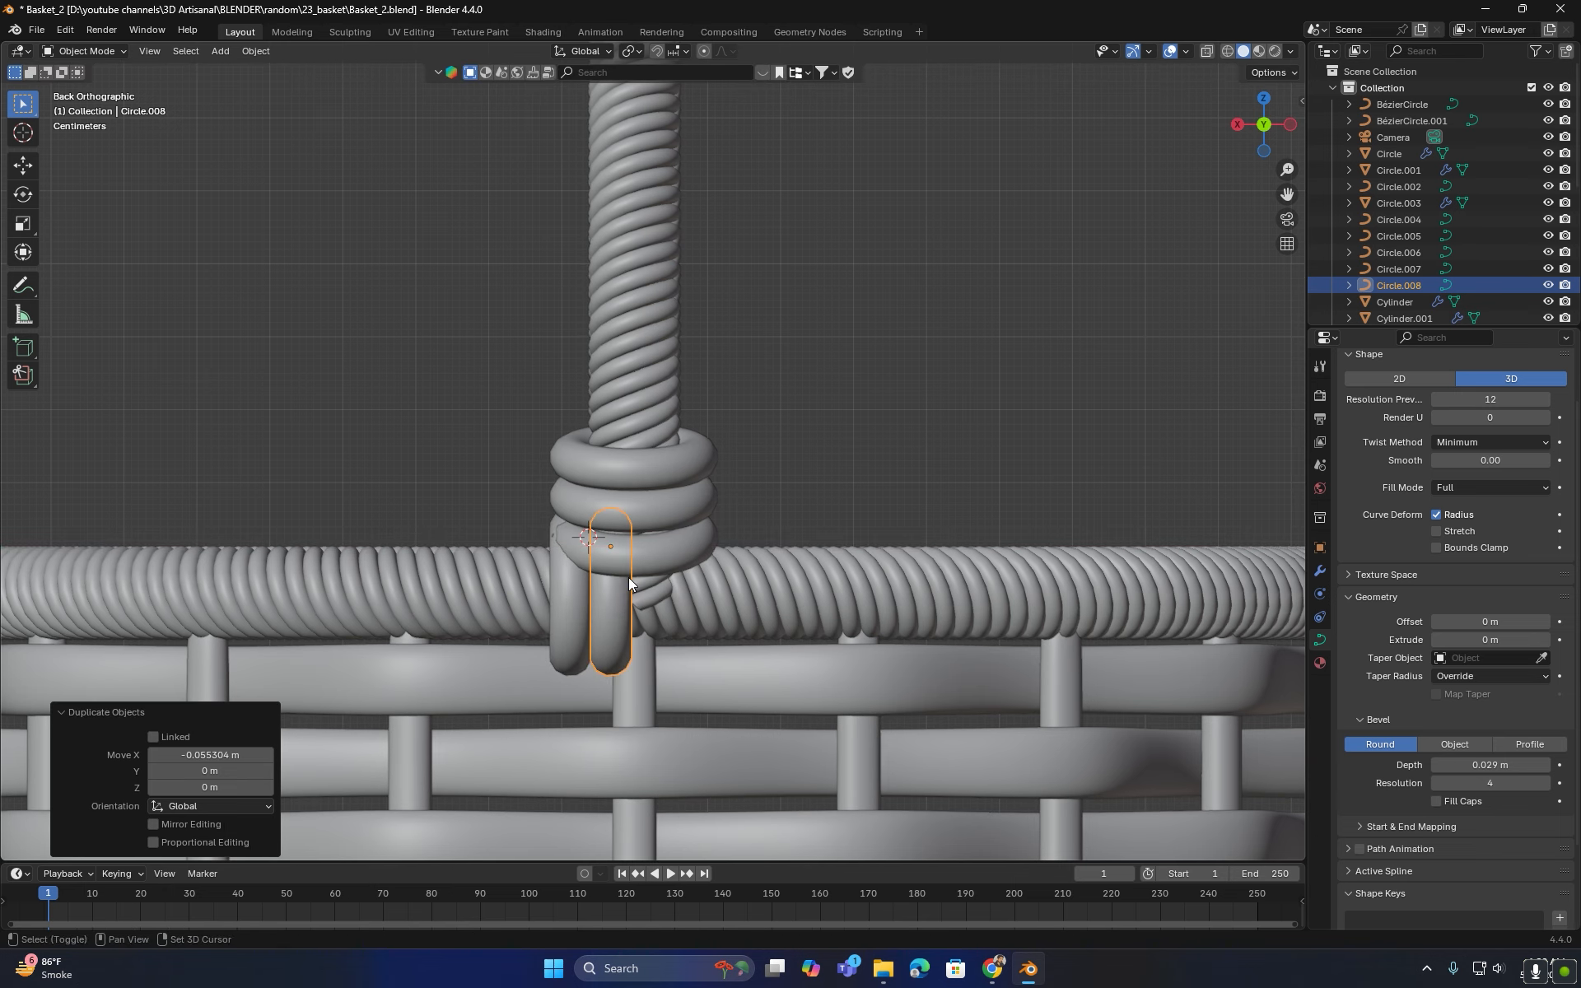
key(shift+r)
key(shift+r)
scroll(629, 576, down, 5)
middle_drag(615, 594, 670, 566)
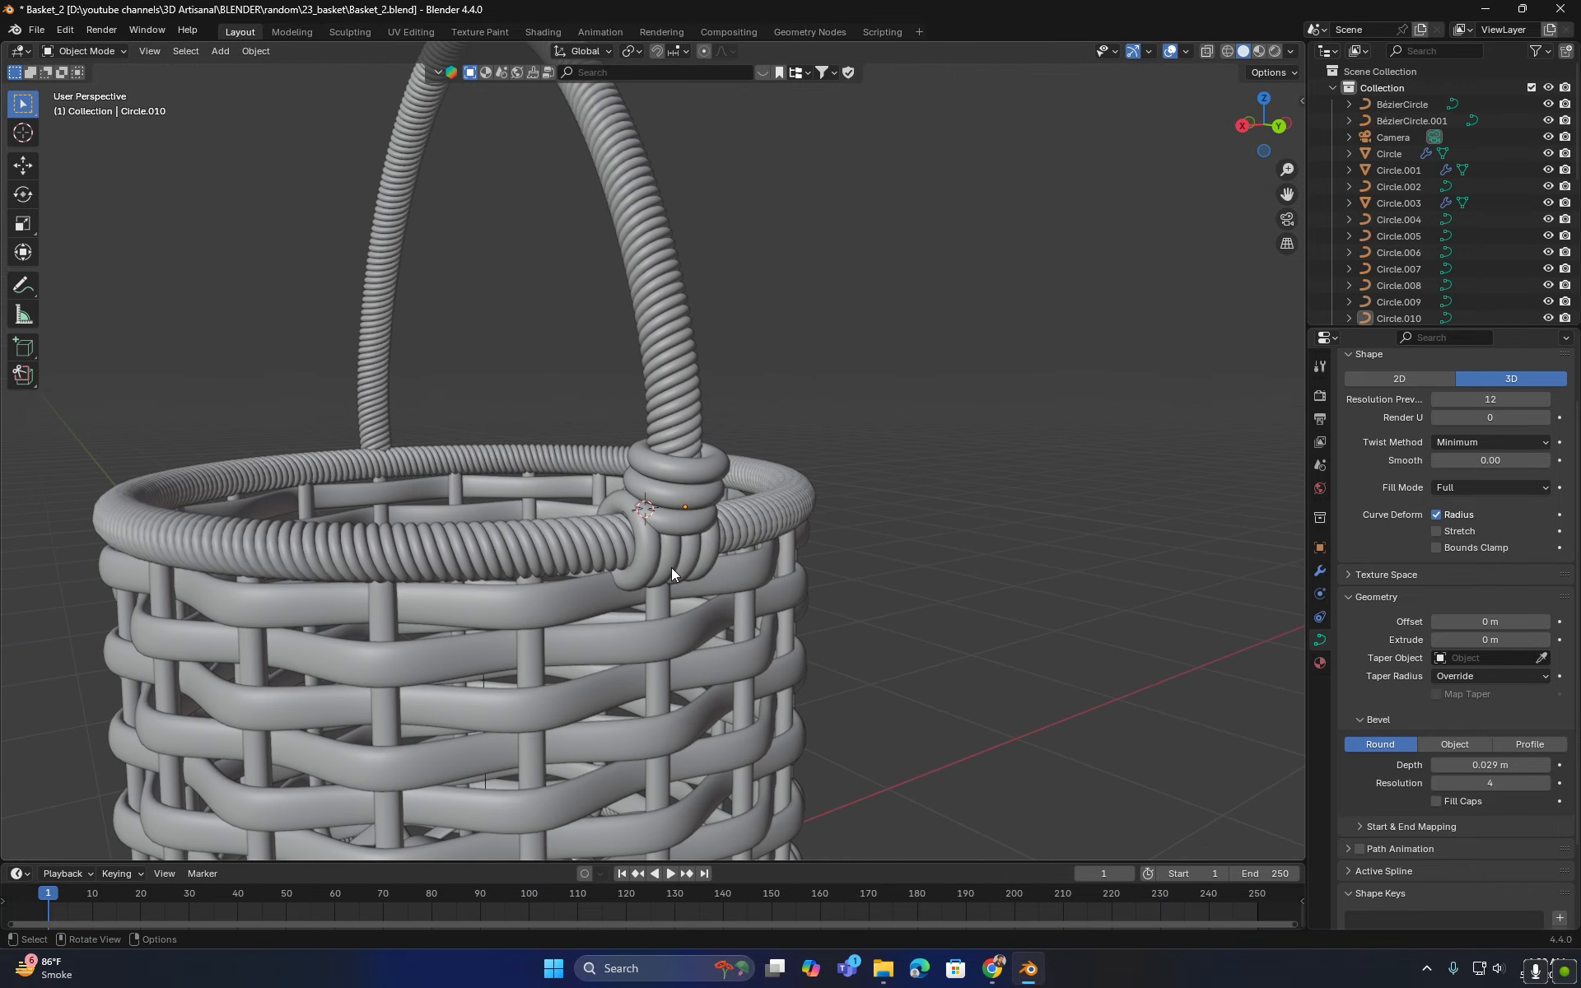
- Join the four upright rings around the rim and the three rings around the handle into one object
scroll(670, 566, up, 3)
click(649, 624)
shift+click(705, 626)
shift+click(736, 629)
shift+click(763, 627)
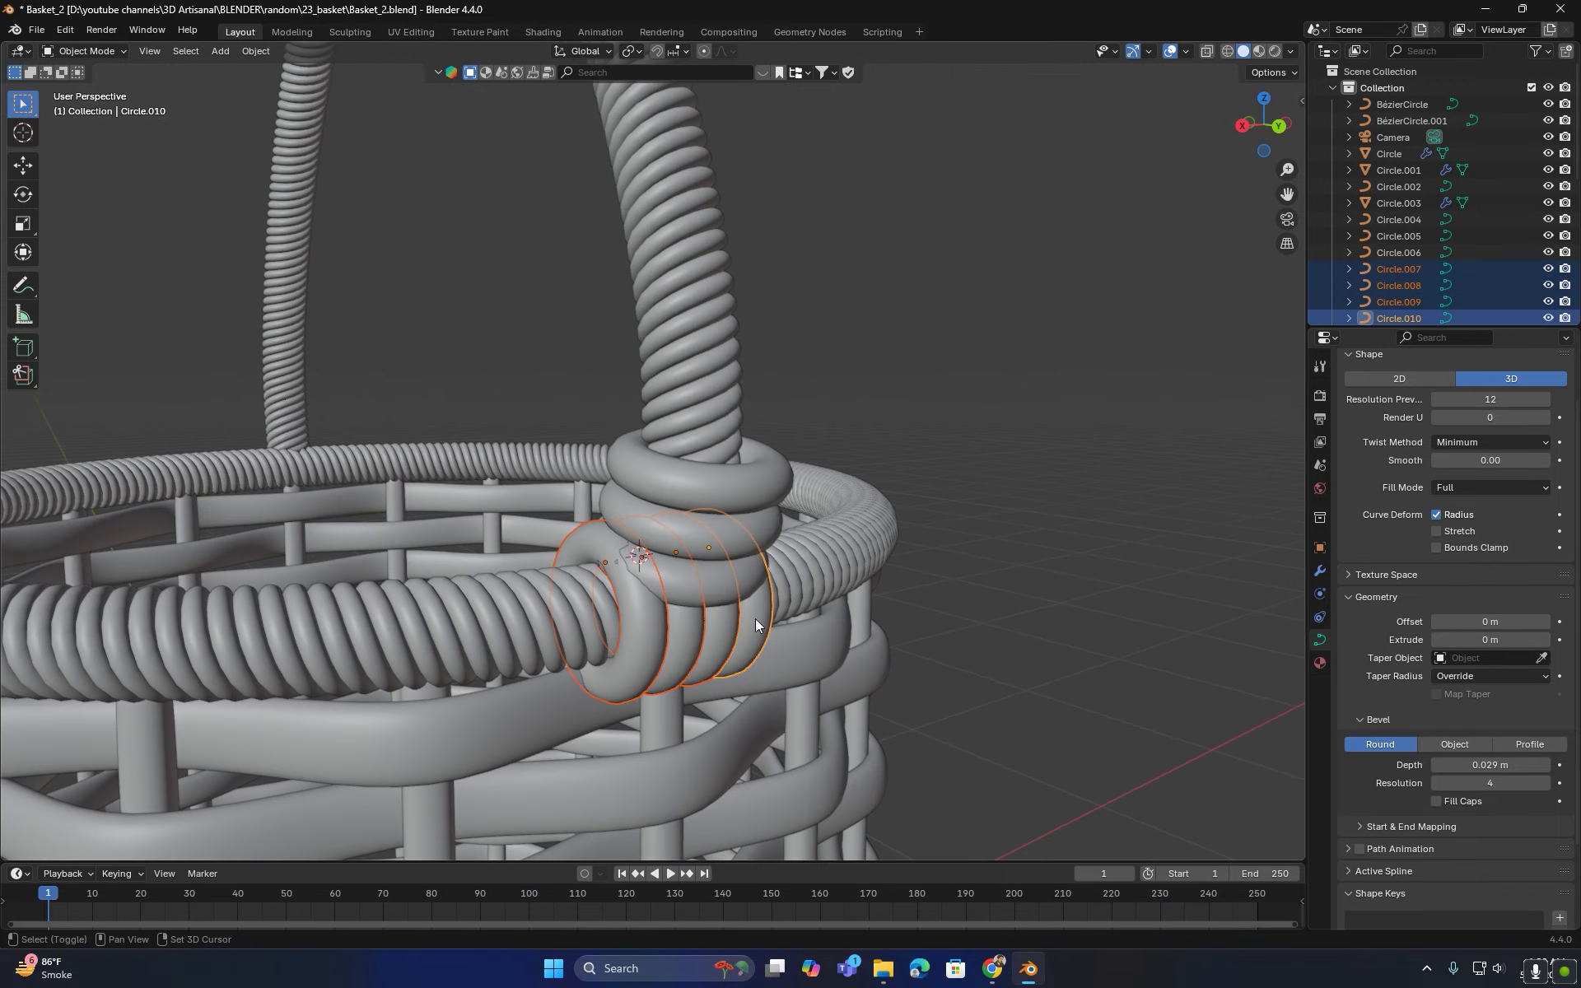
shift+click(721, 546)
shift+click(722, 517)
shift+click(719, 491)
middle_drag(719, 491, 809, 619)
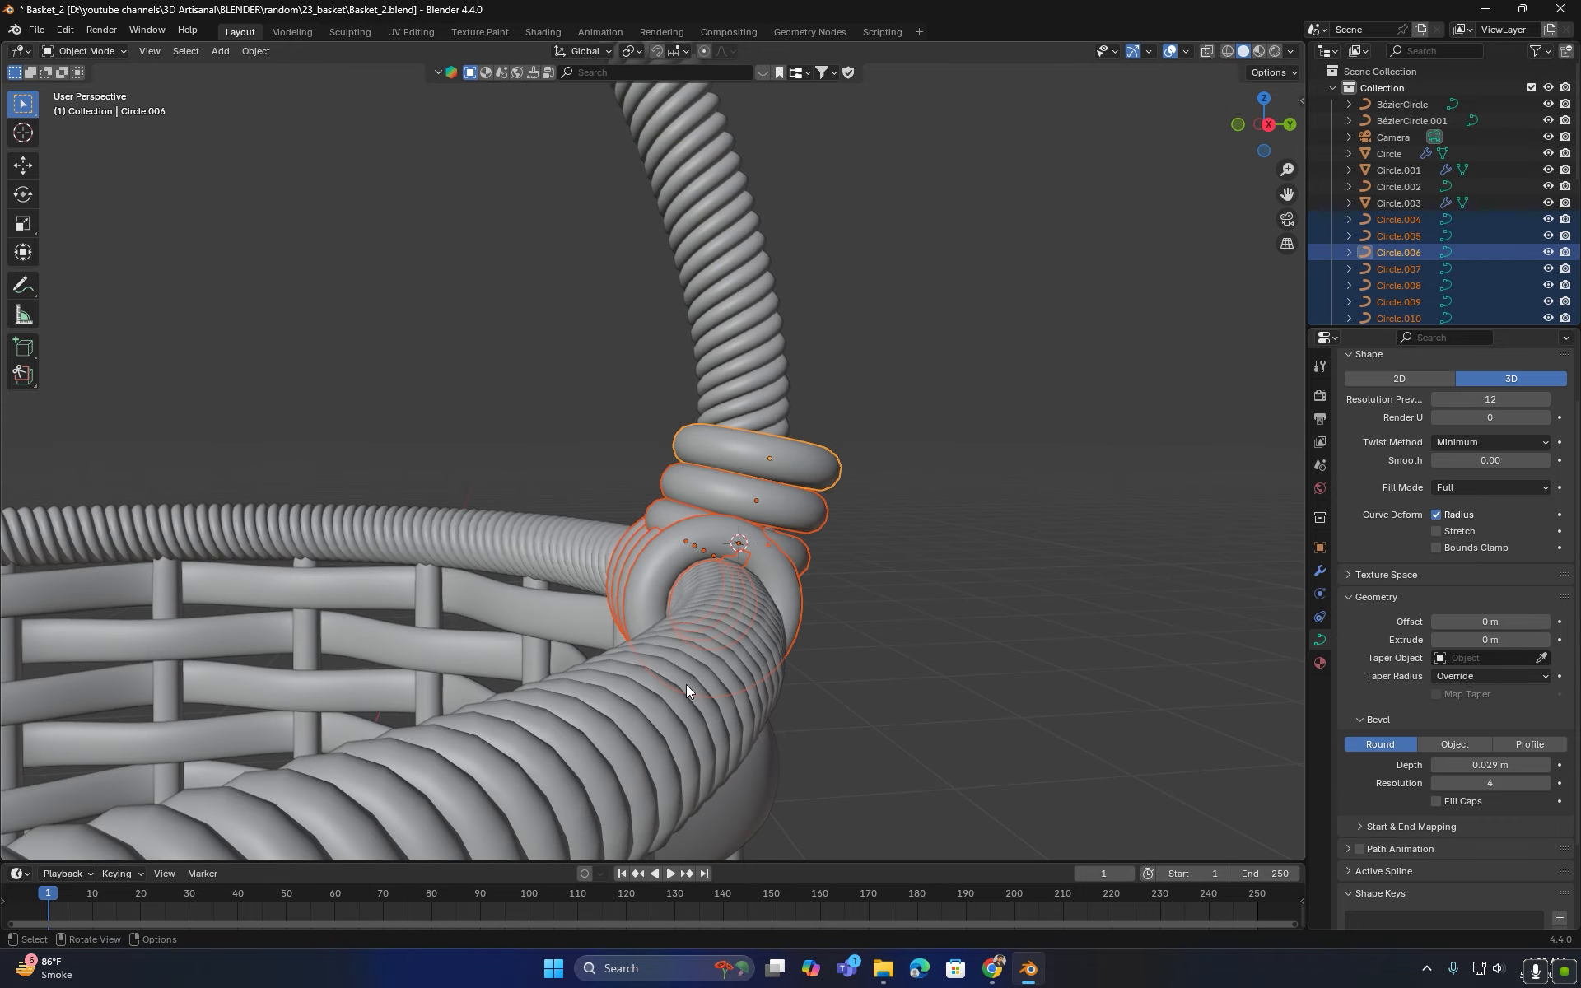
key(ctrl+j)
alt+middle_drag(685, 684, 844, 601)
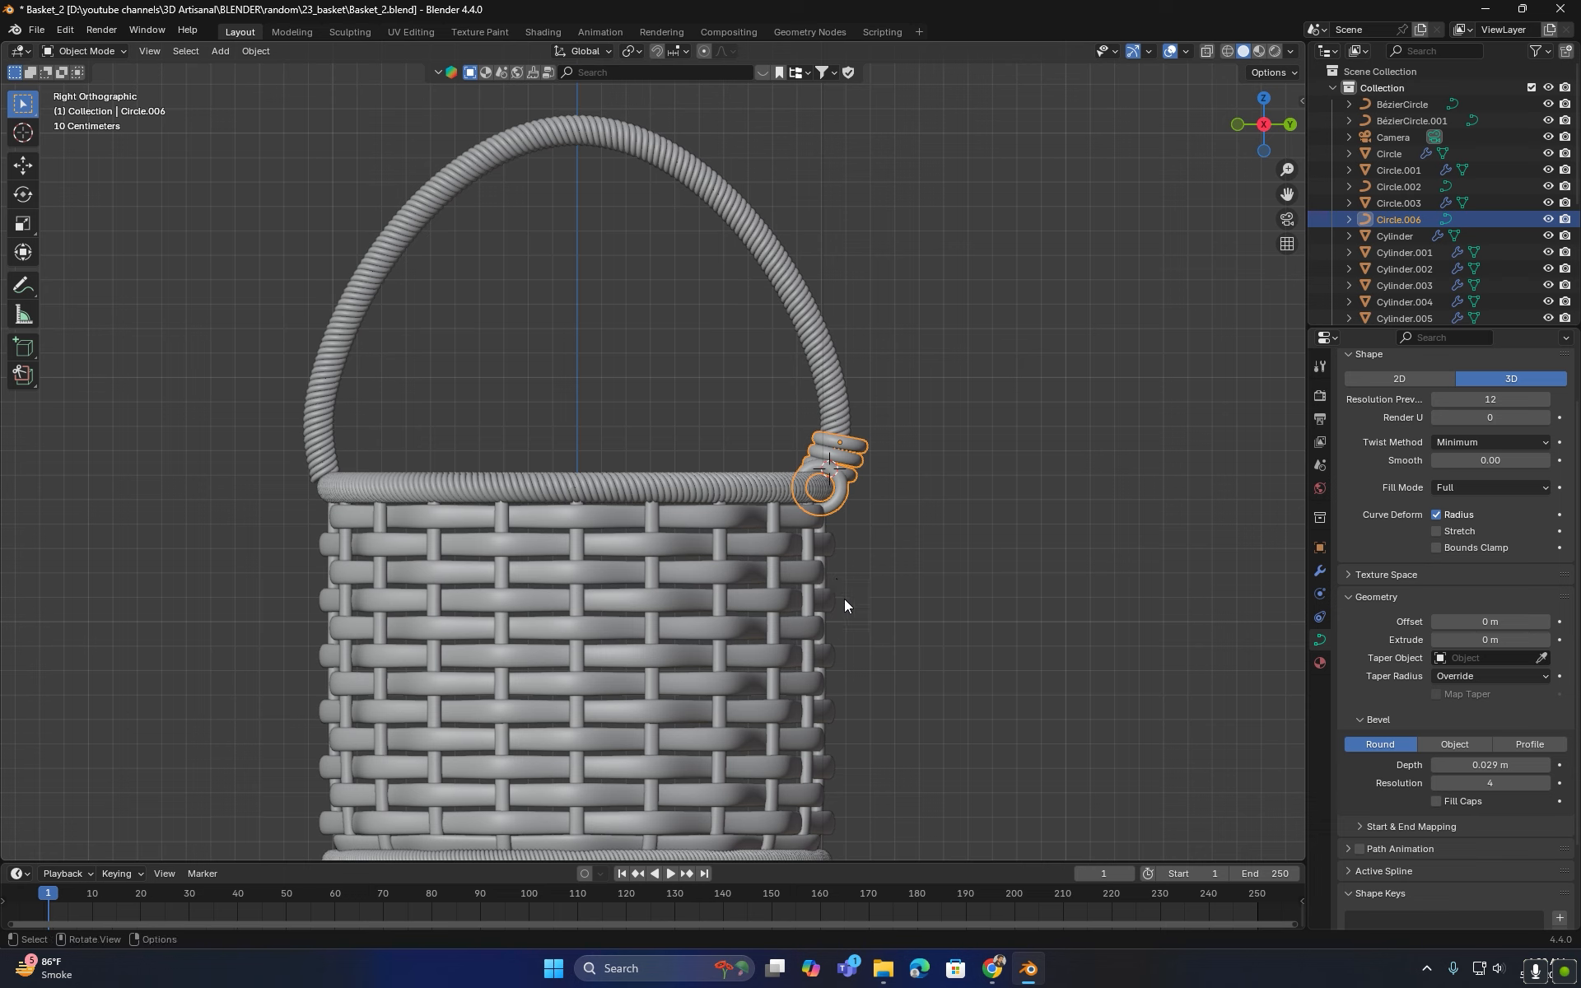
- Set the origin of the joined rings to the 3D cursor at the handle's base
right_click(846, 457)
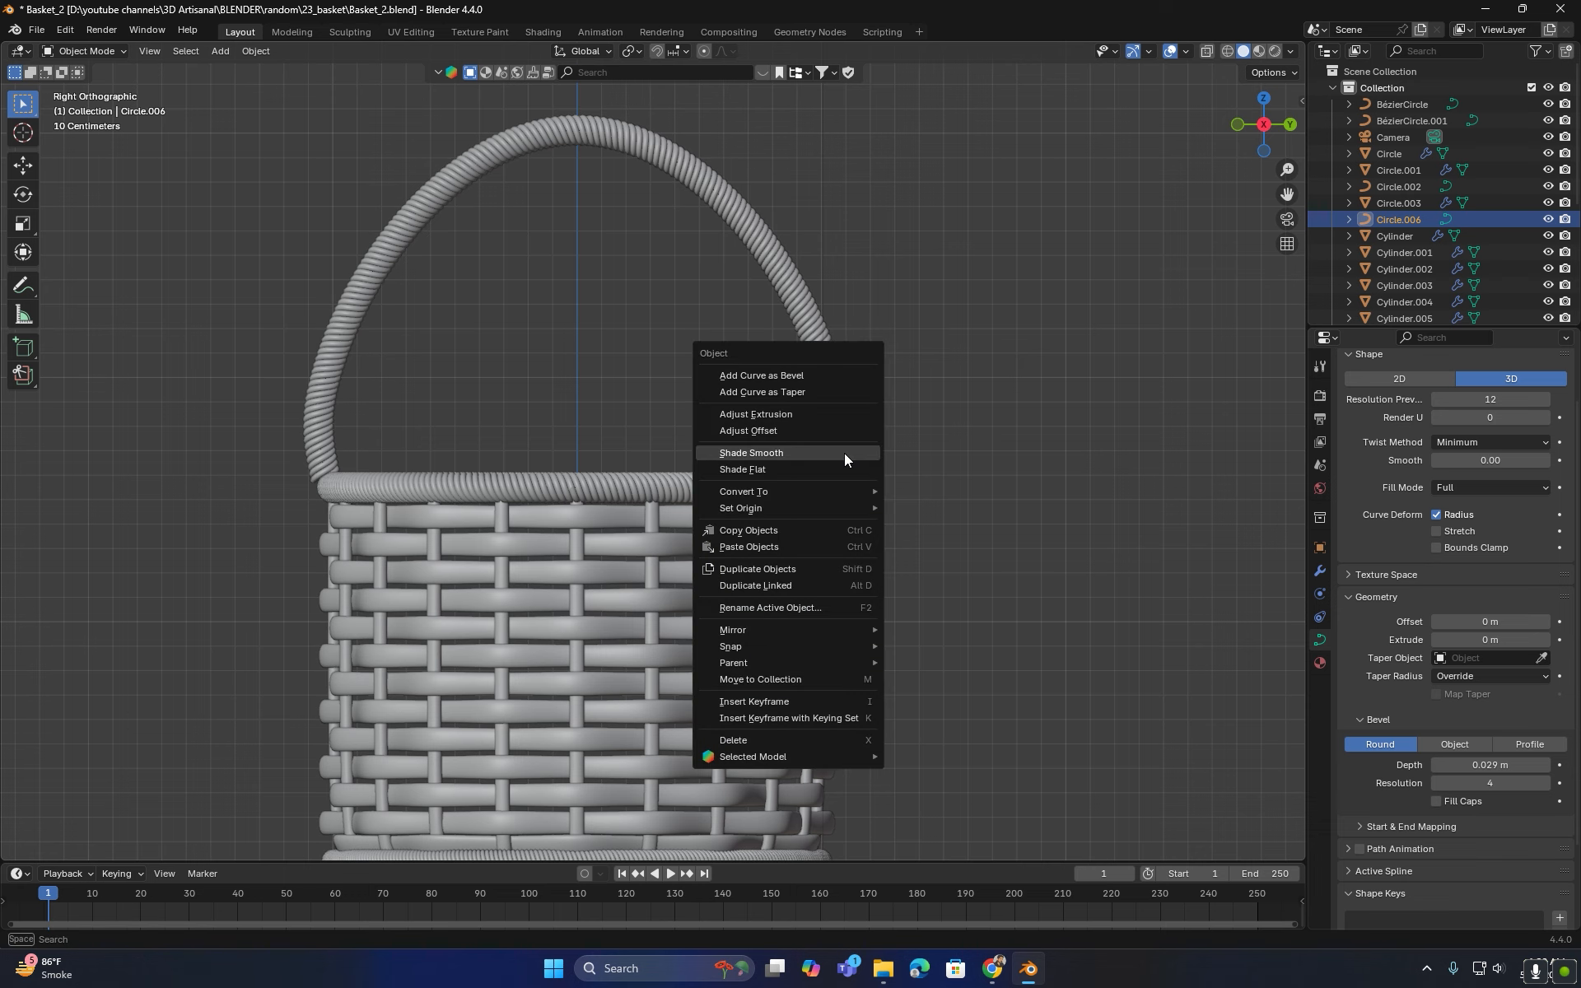
mouse_move(812, 507)
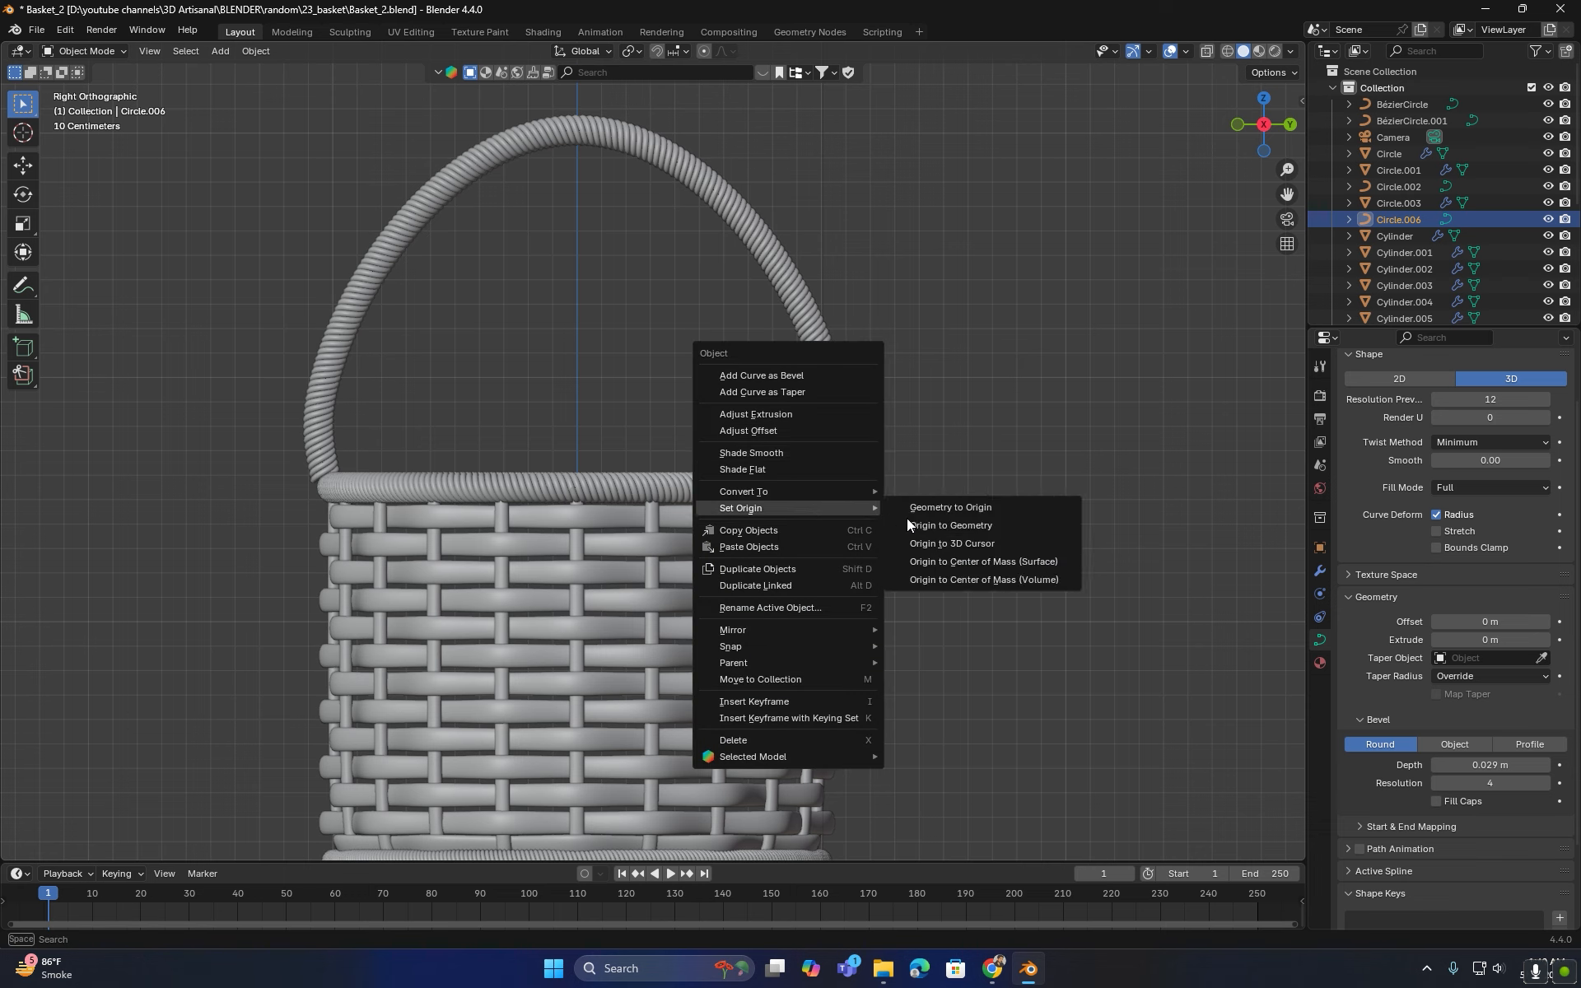
click(1014, 543)
scroll(738, 639, down, 4)
scroll(741, 535, down, 1)
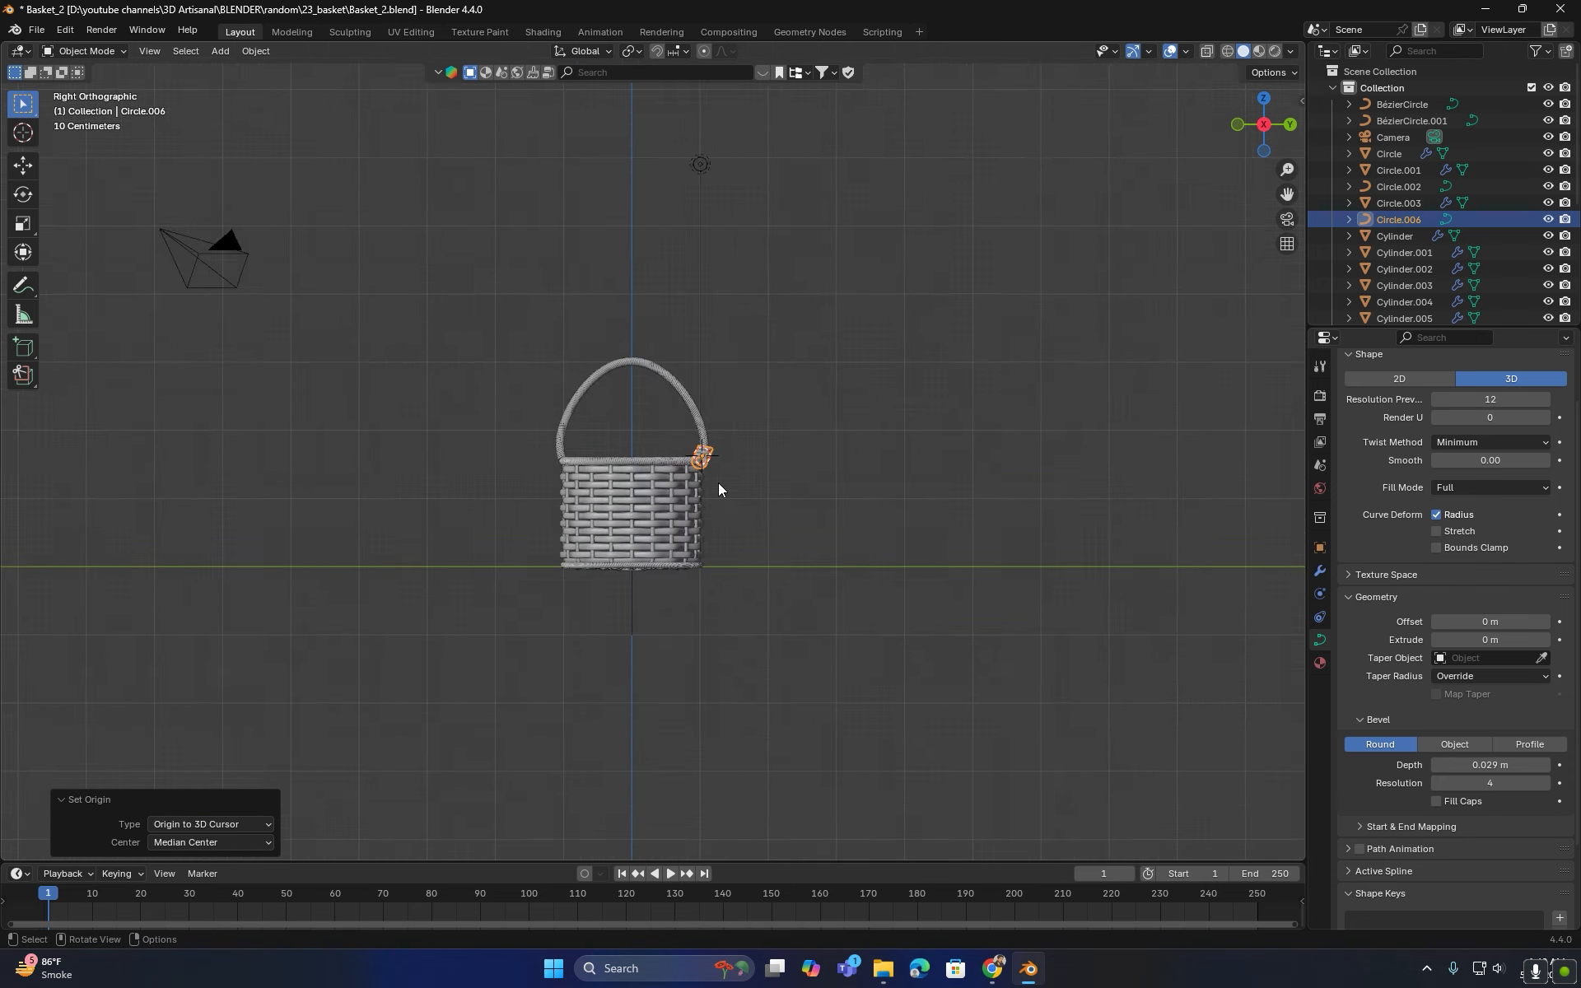
- Move the 3D cursor to the world origin and set the joined rings' origin to it
scroll(715, 510, up, 2)
key(shift+s)
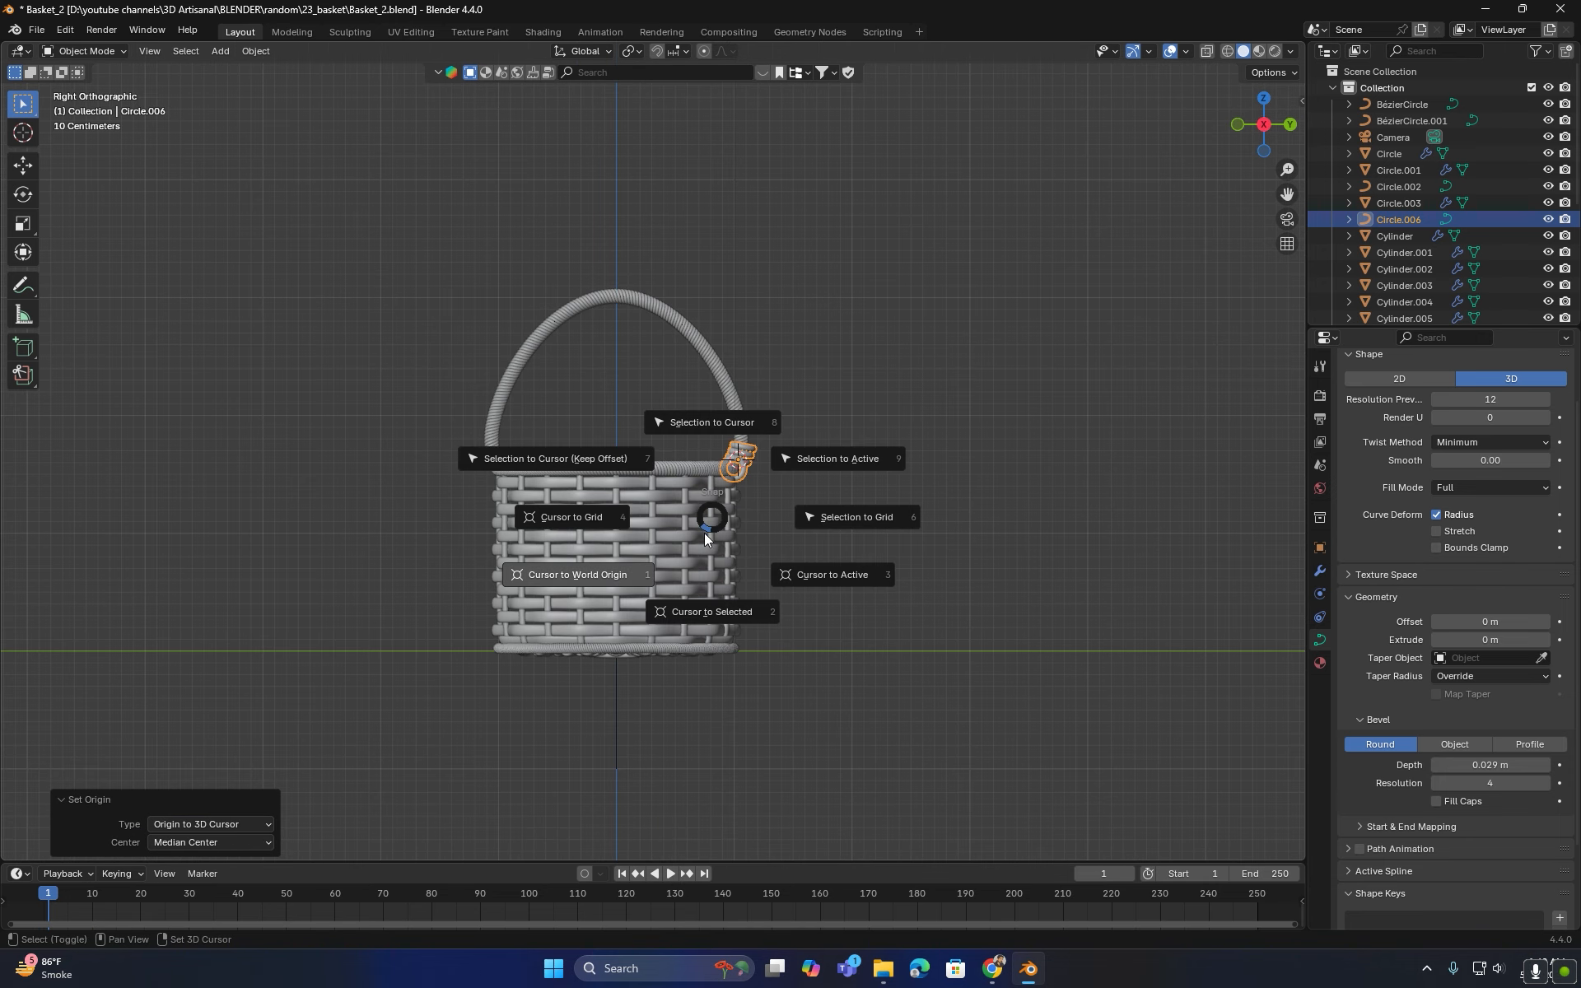
click(596, 579)
scroll(718, 488, up, 2)
right_click(792, 454)
mouse_move(787, 451)
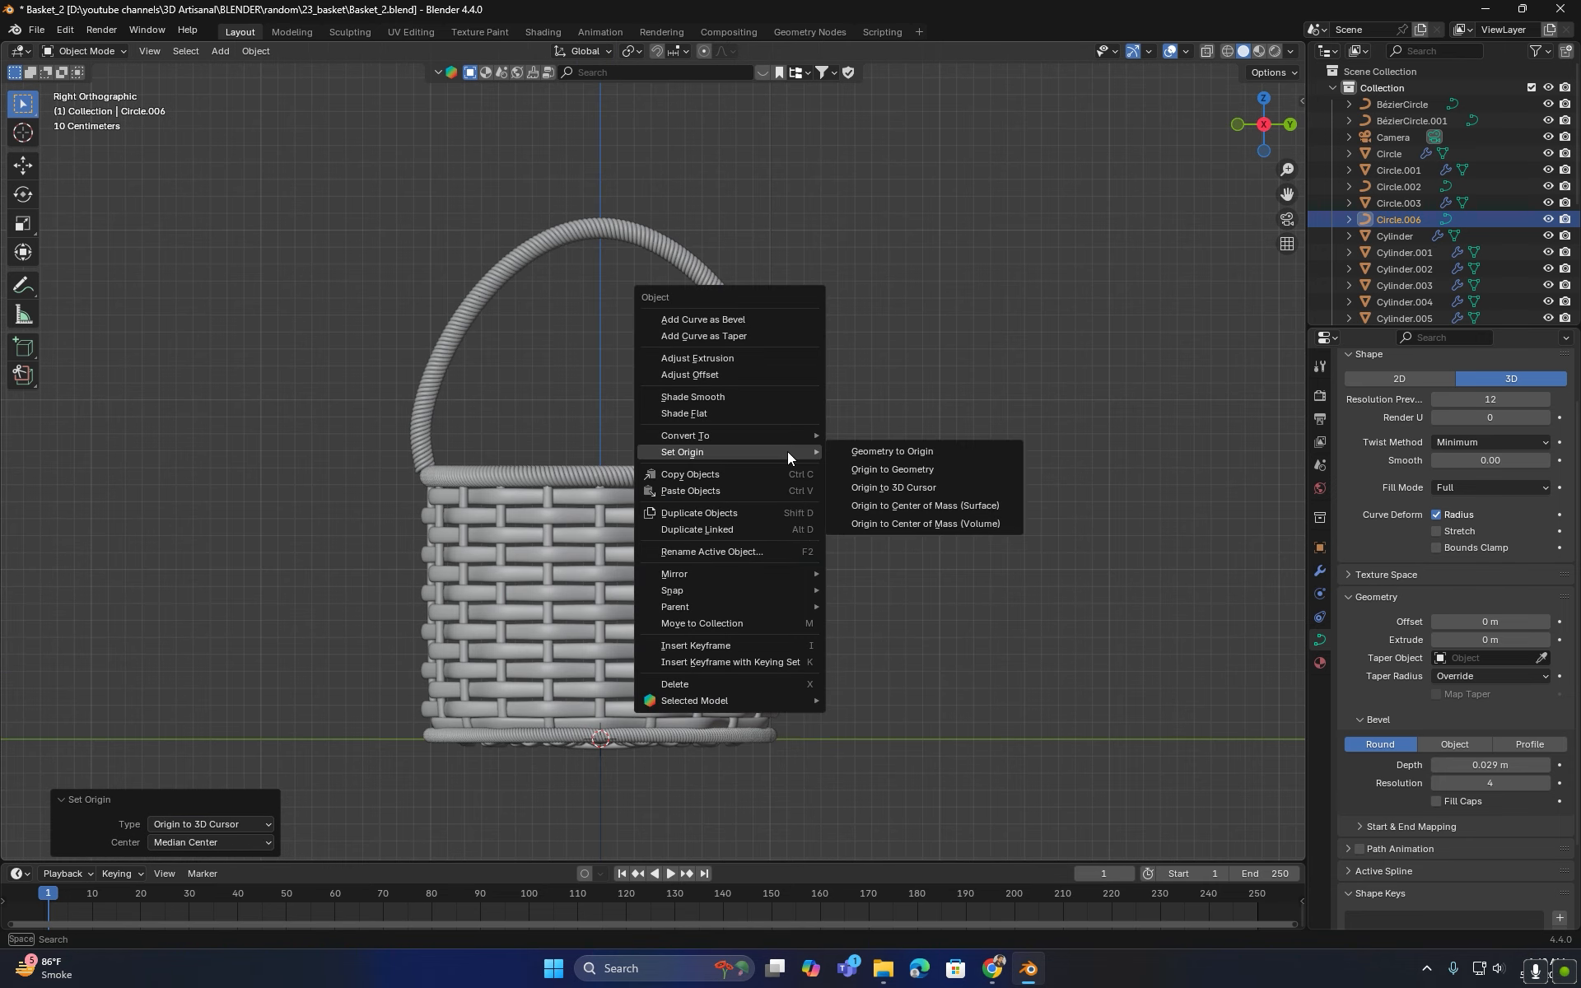
click(909, 487)
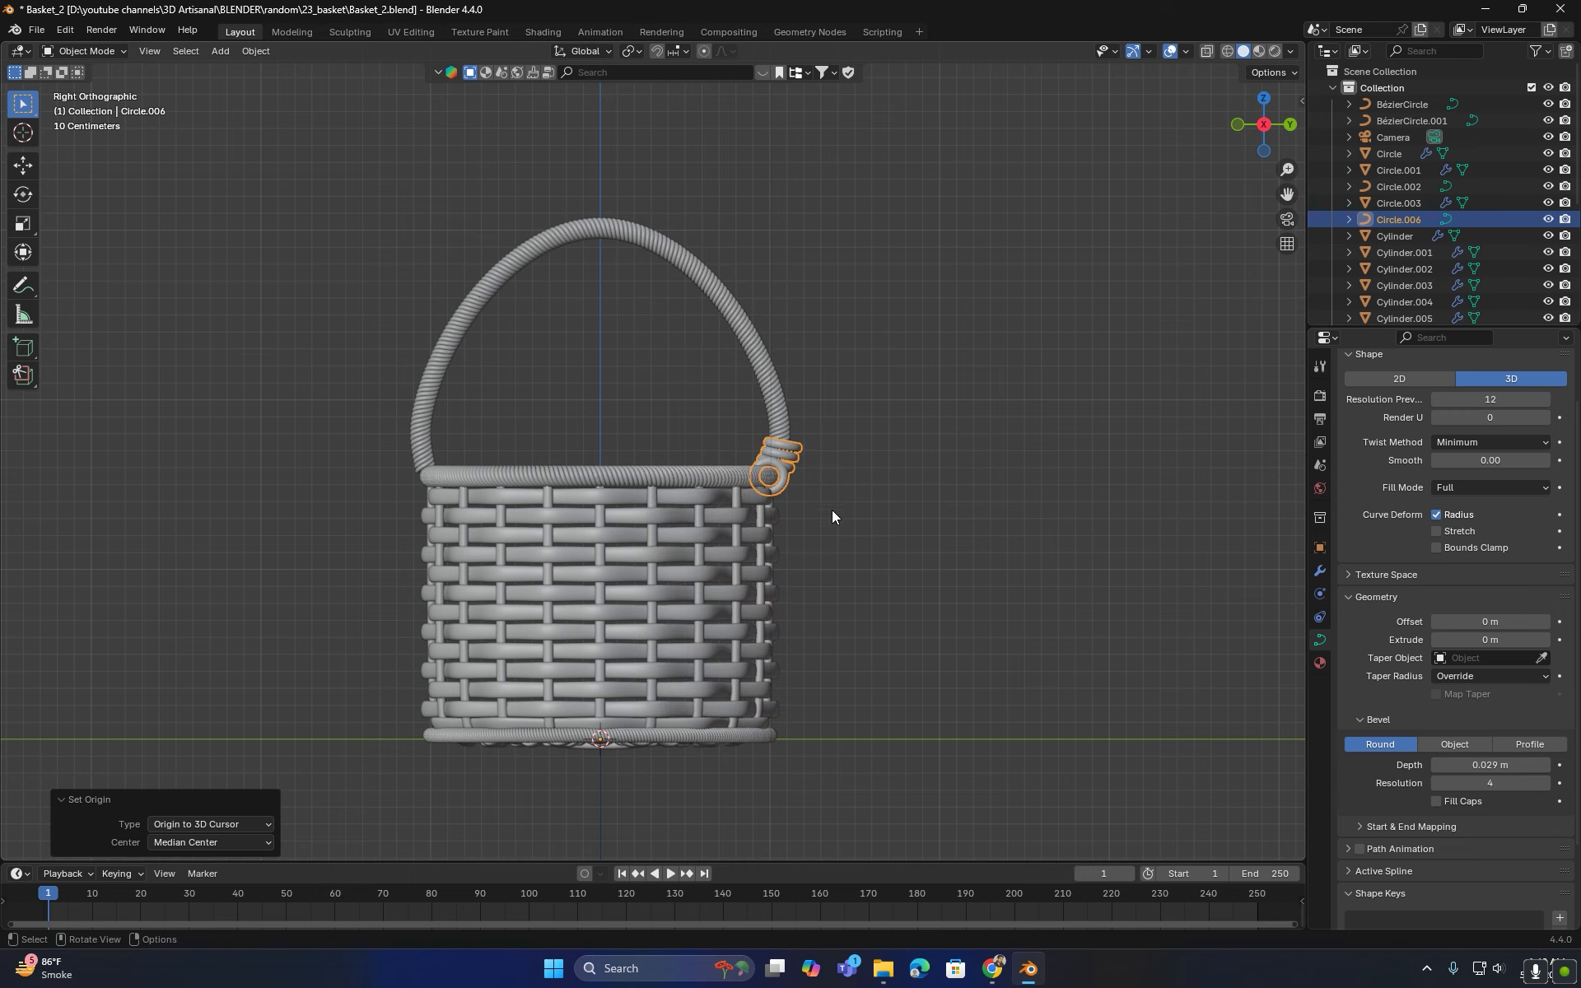
- Try to mirror the joined rings across the X and Y axes with a Mirror modifier
click(1320, 571)
click(1412, 393)
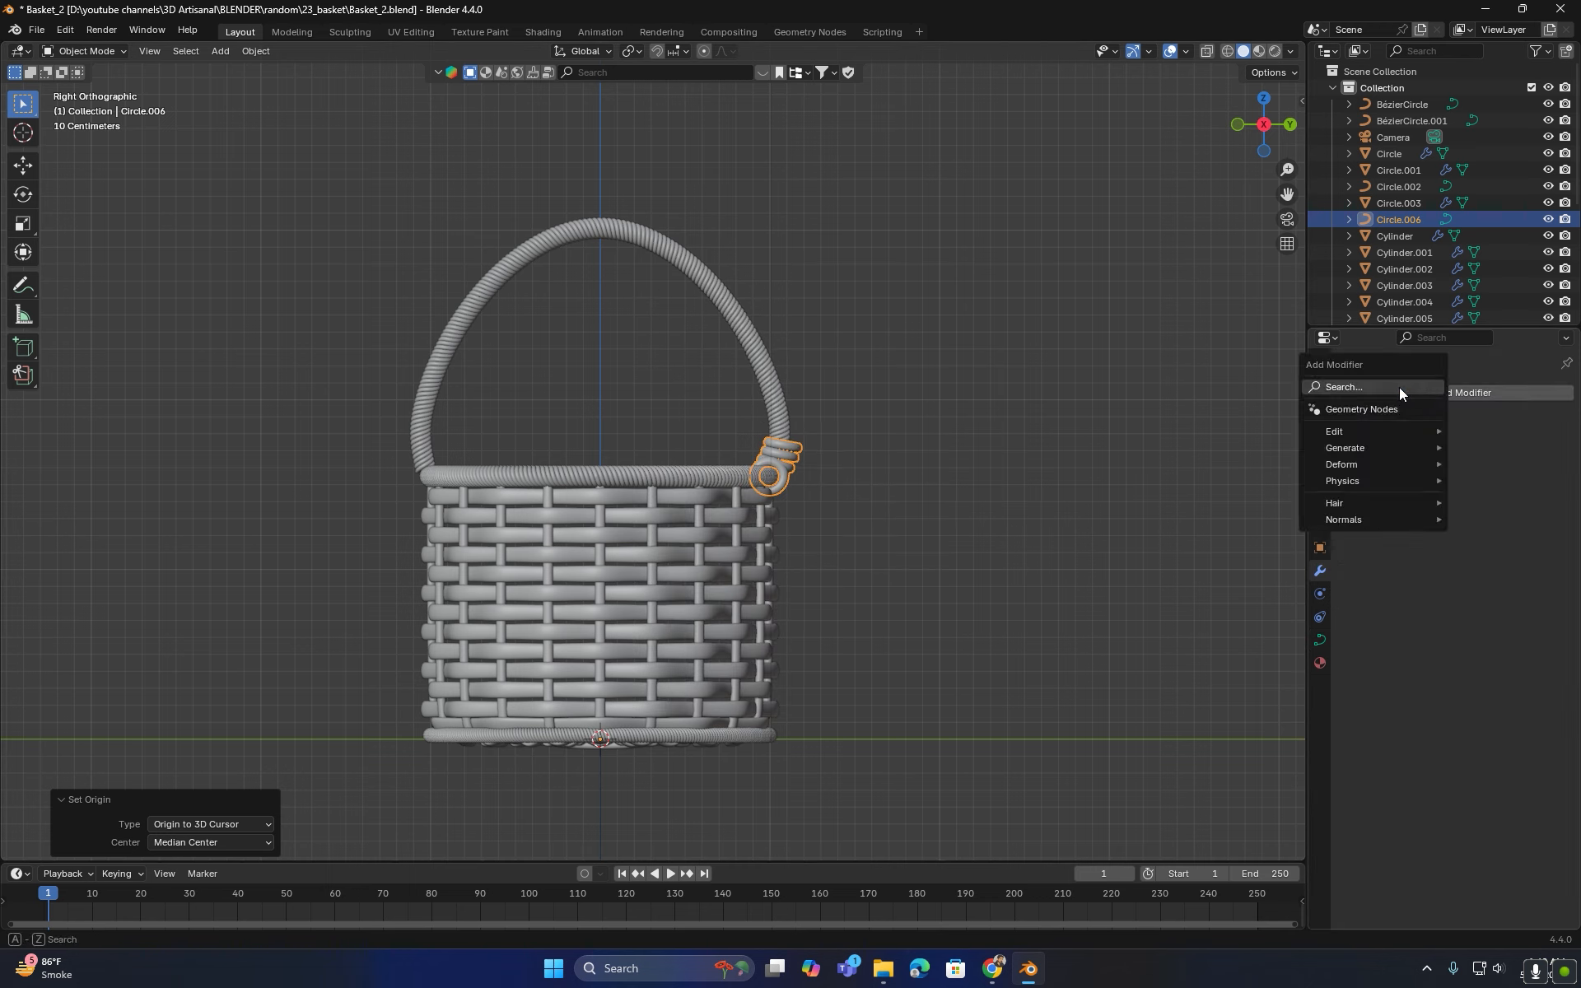
click(1400, 387)
click(1276, 512)
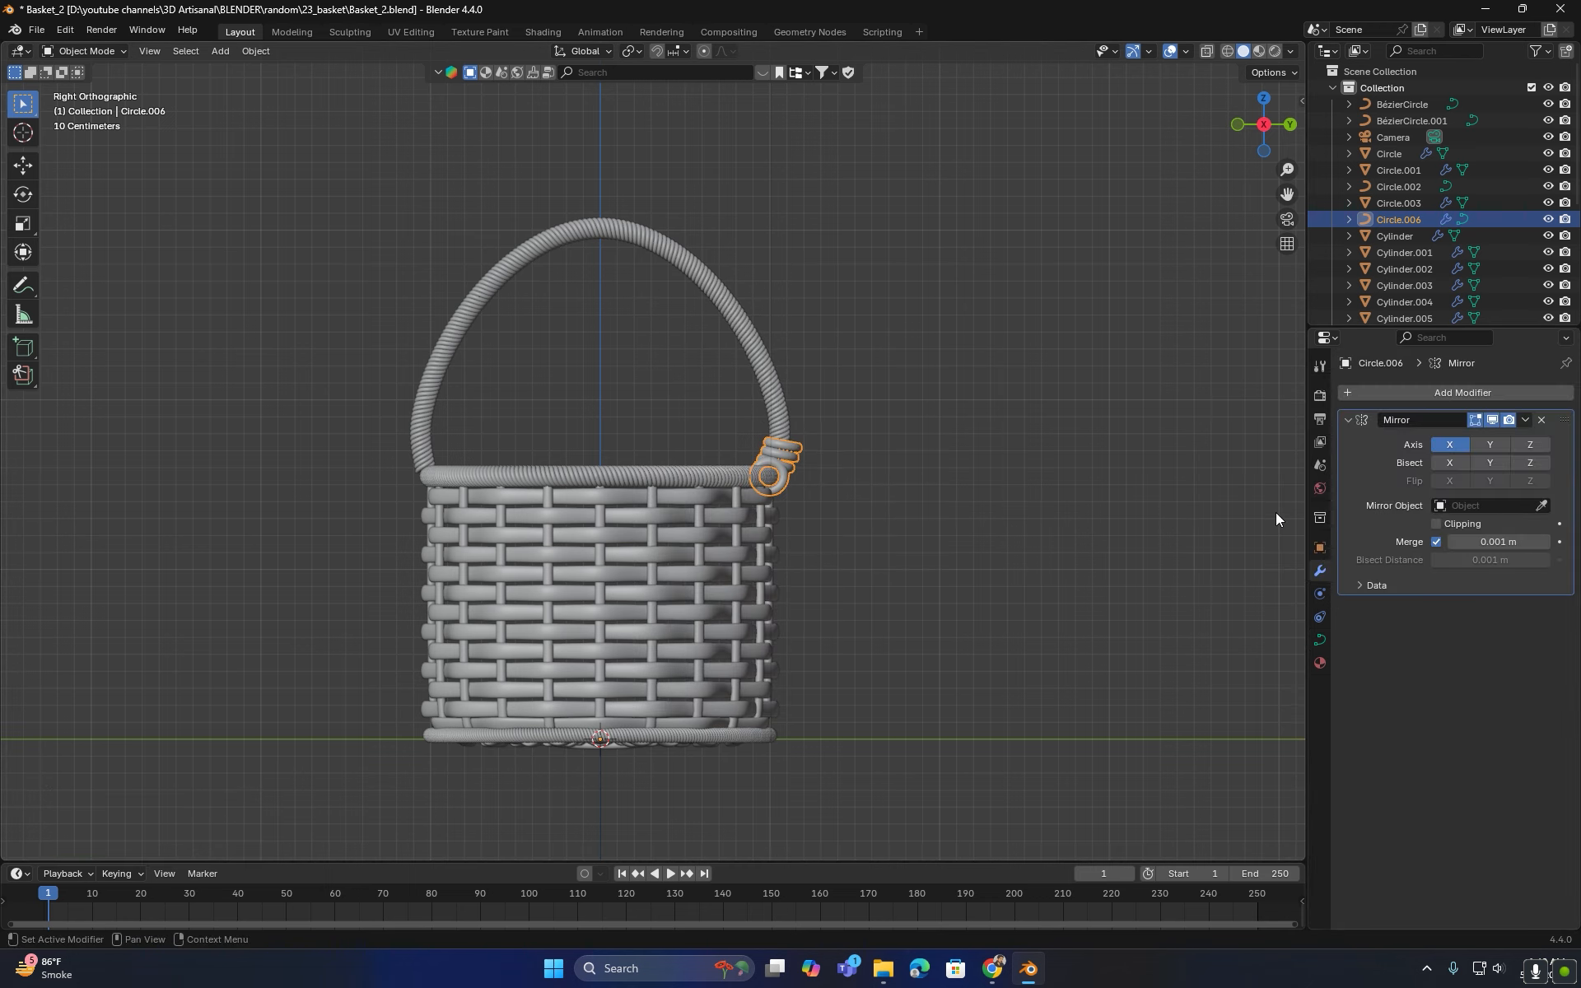
middle_drag(822, 551, 924, 516)
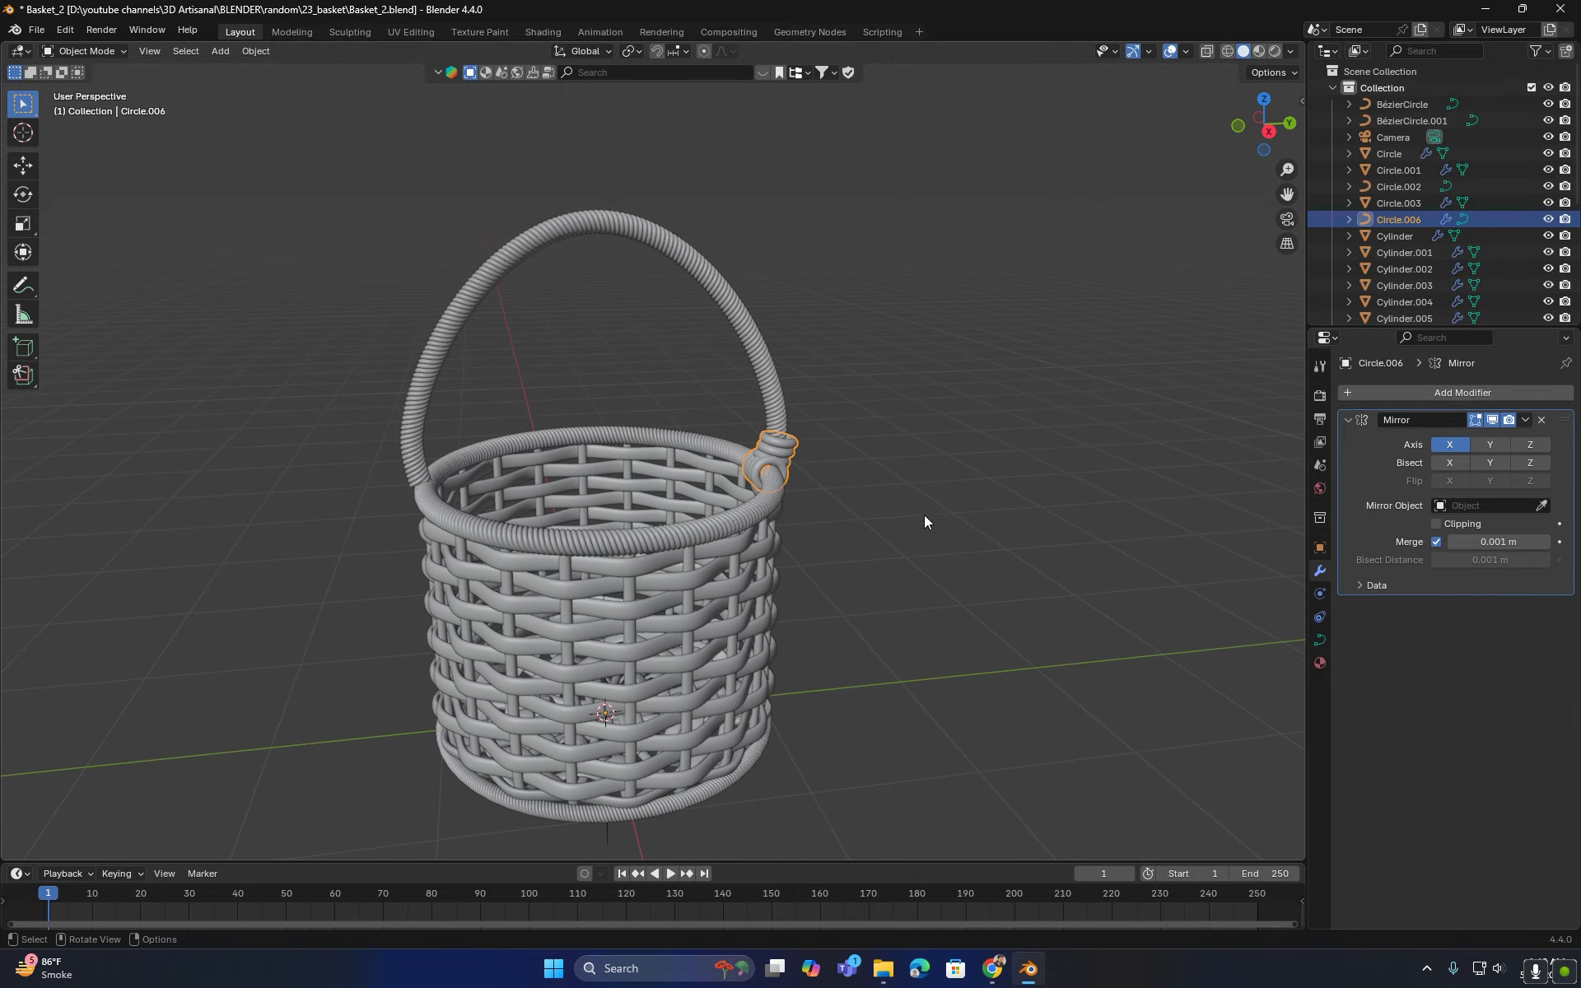
click(1485, 445)
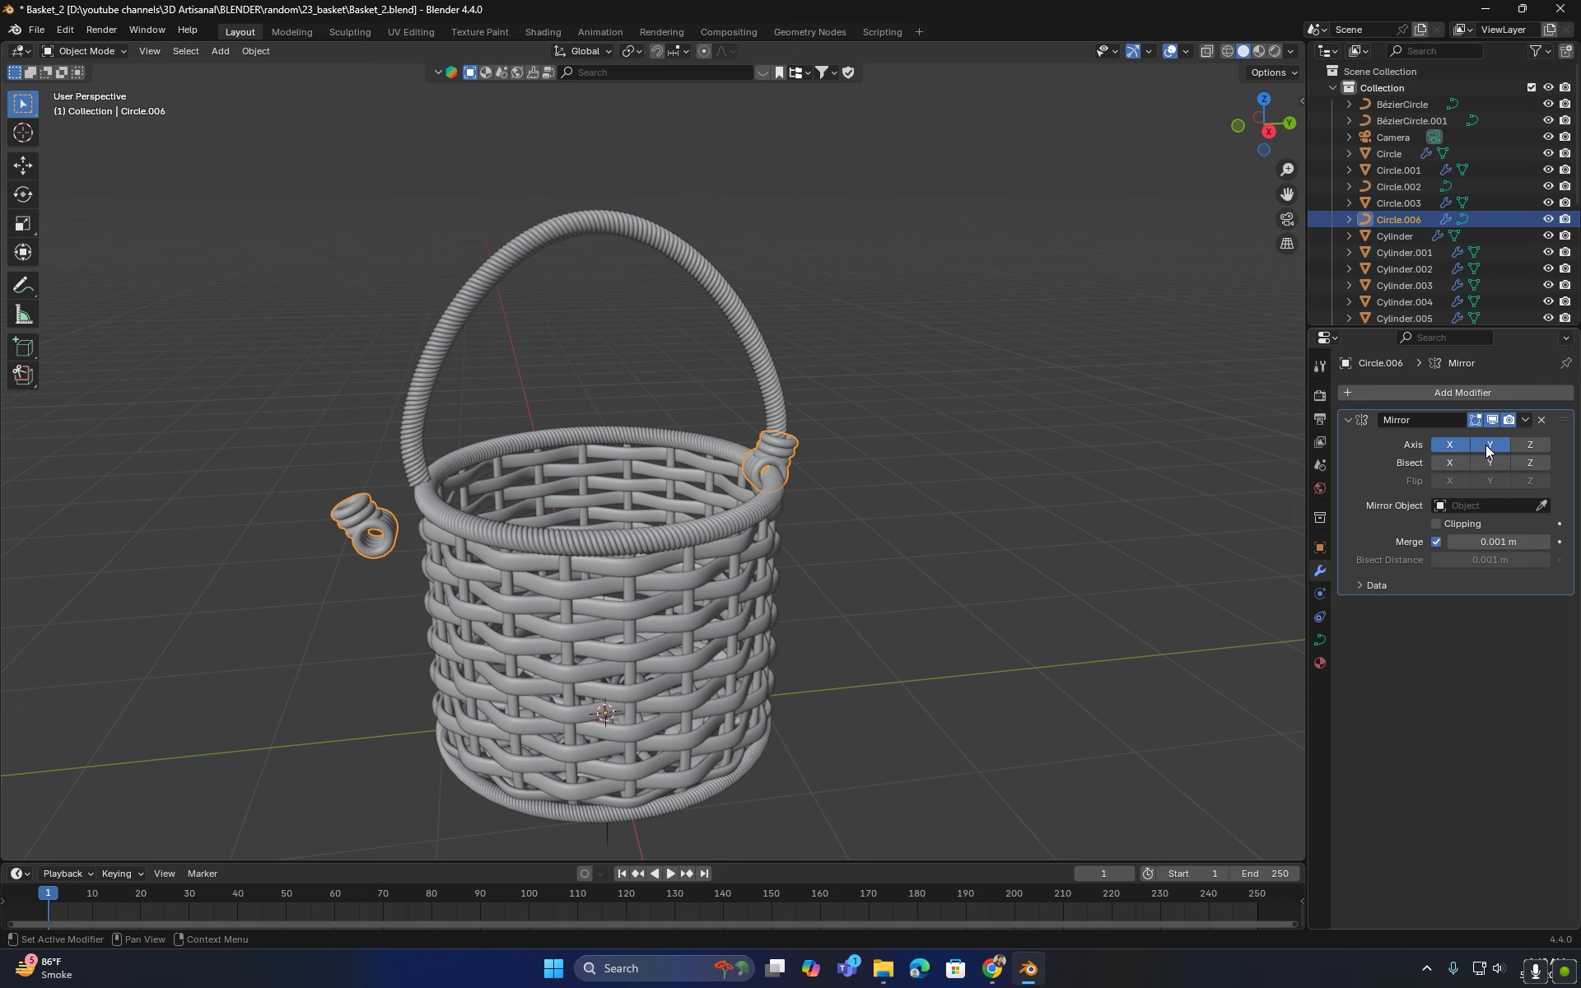
alt+middle_drag(662, 556, 654, 512)
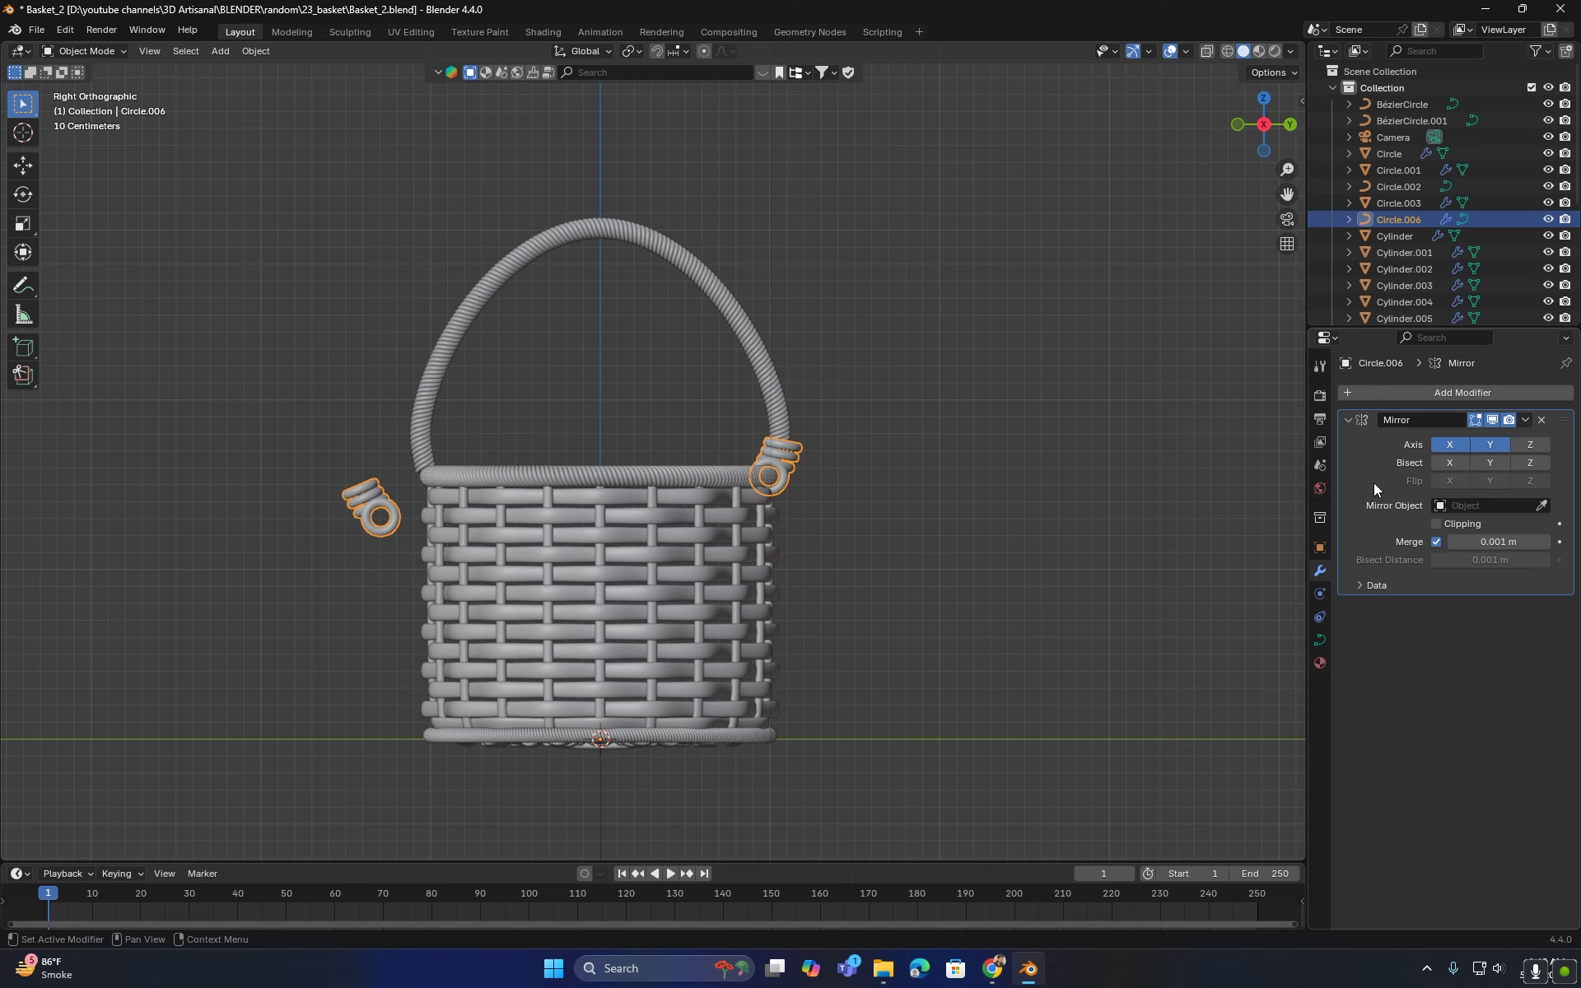
click(1542, 420)
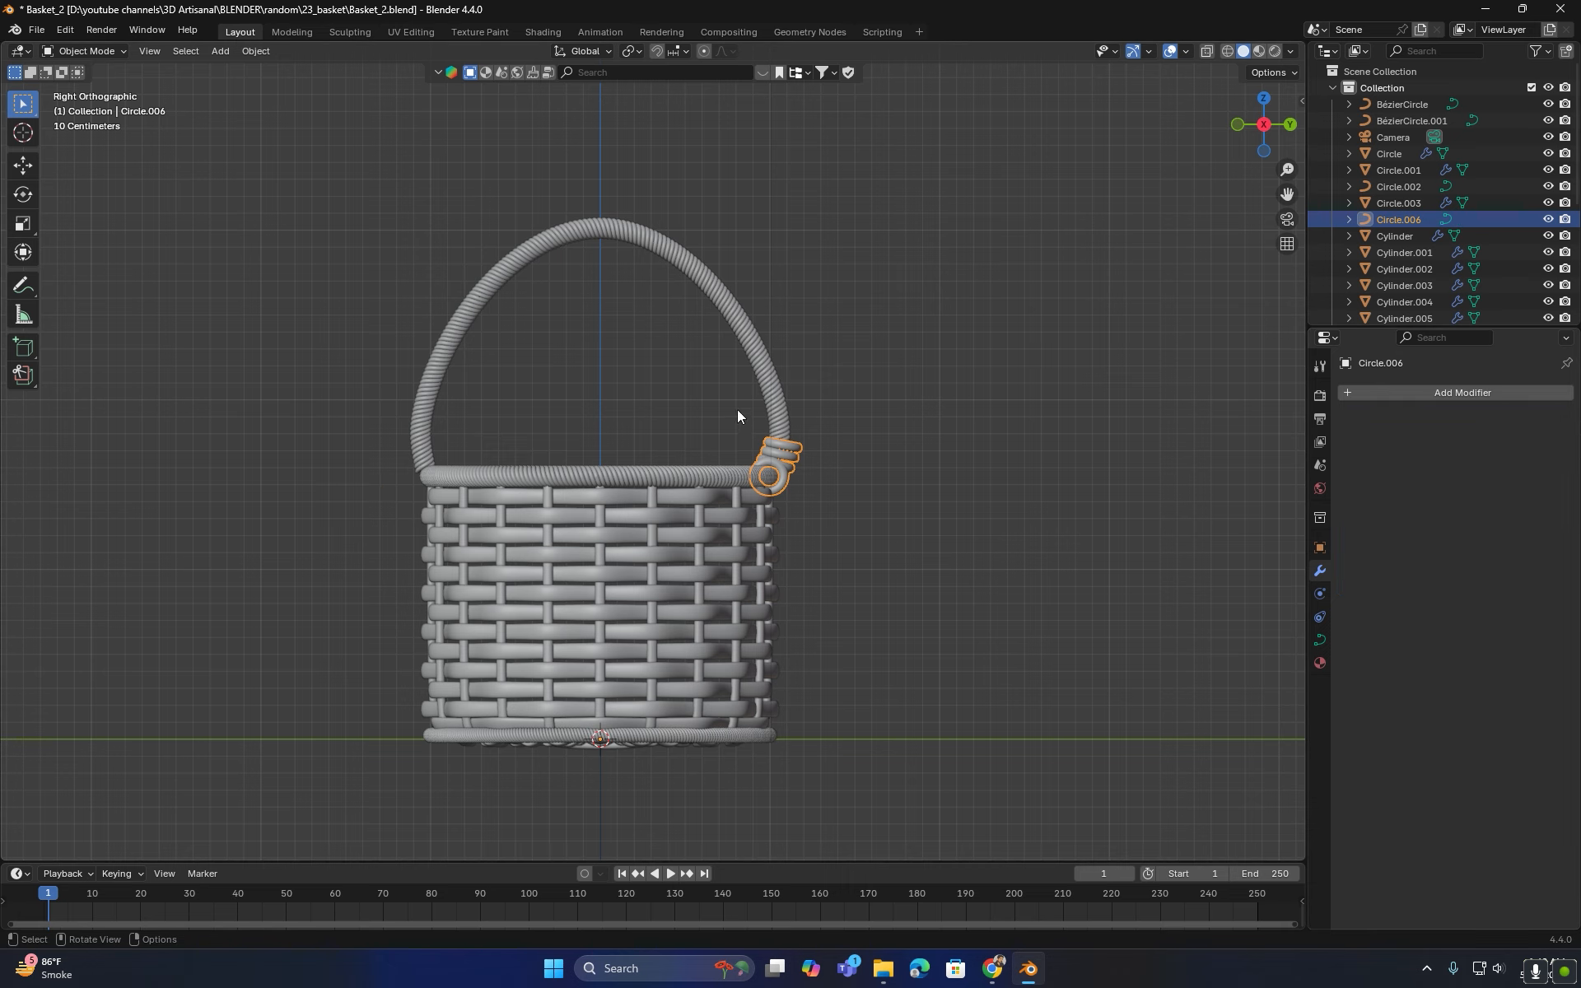
- Apply all transforms to the joined rings and mirror them across X and Y with a Mirror modifier
key(ctrl+a)
click(685, 458)
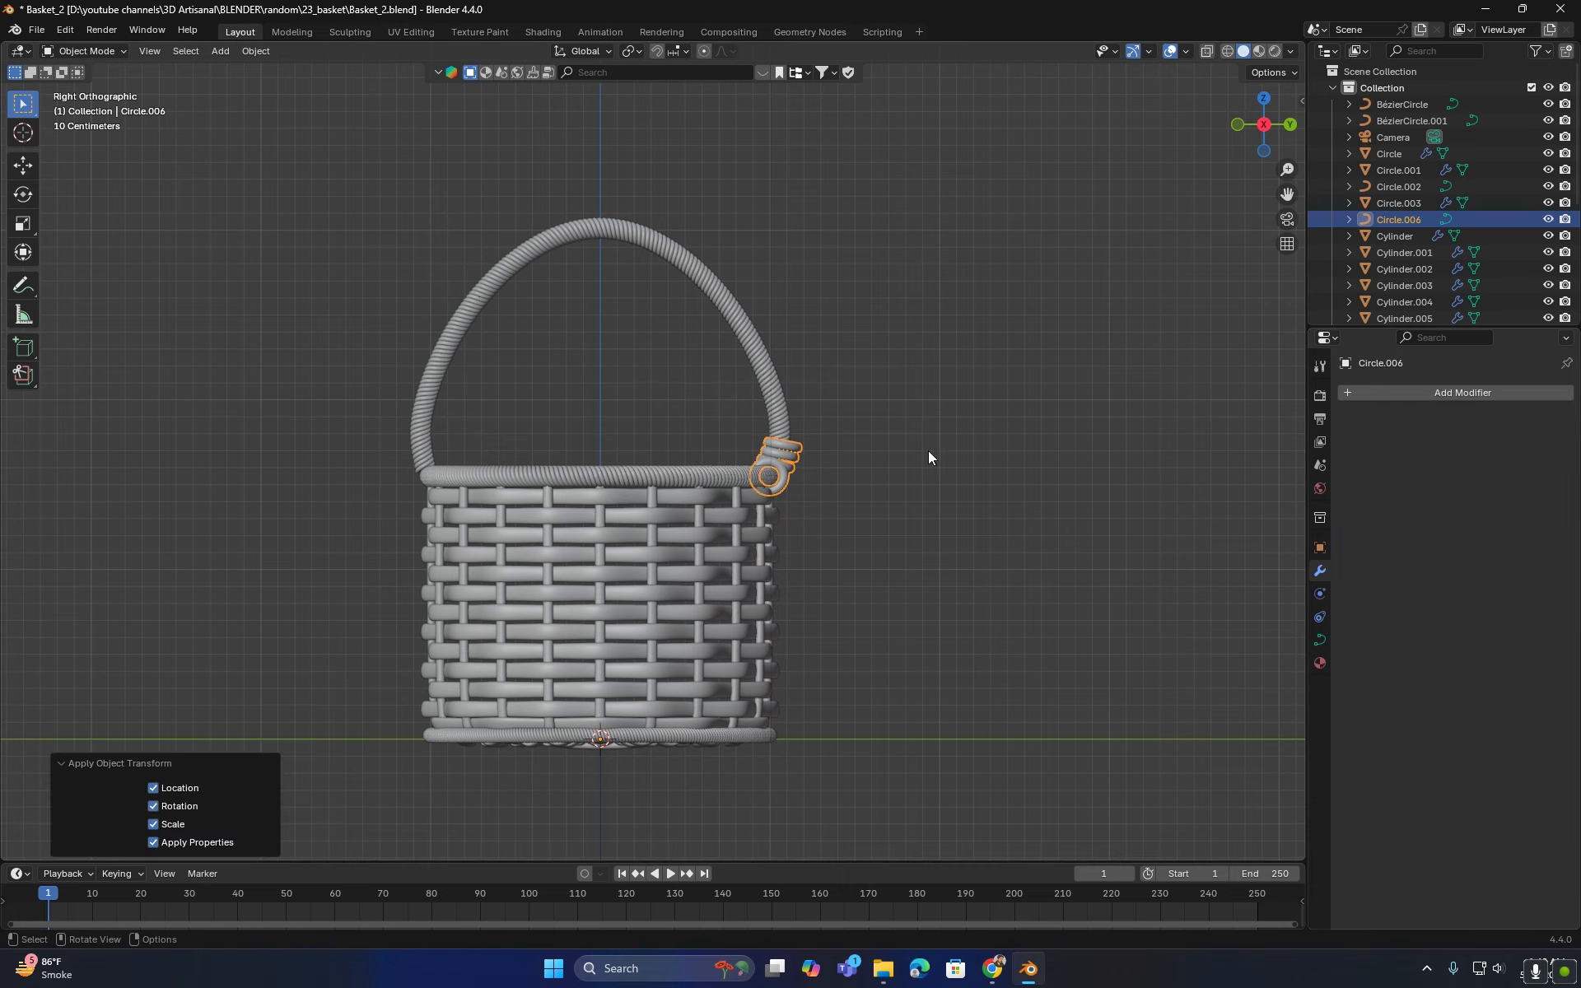
click(1445, 392)
click(1424, 394)
click(1271, 425)
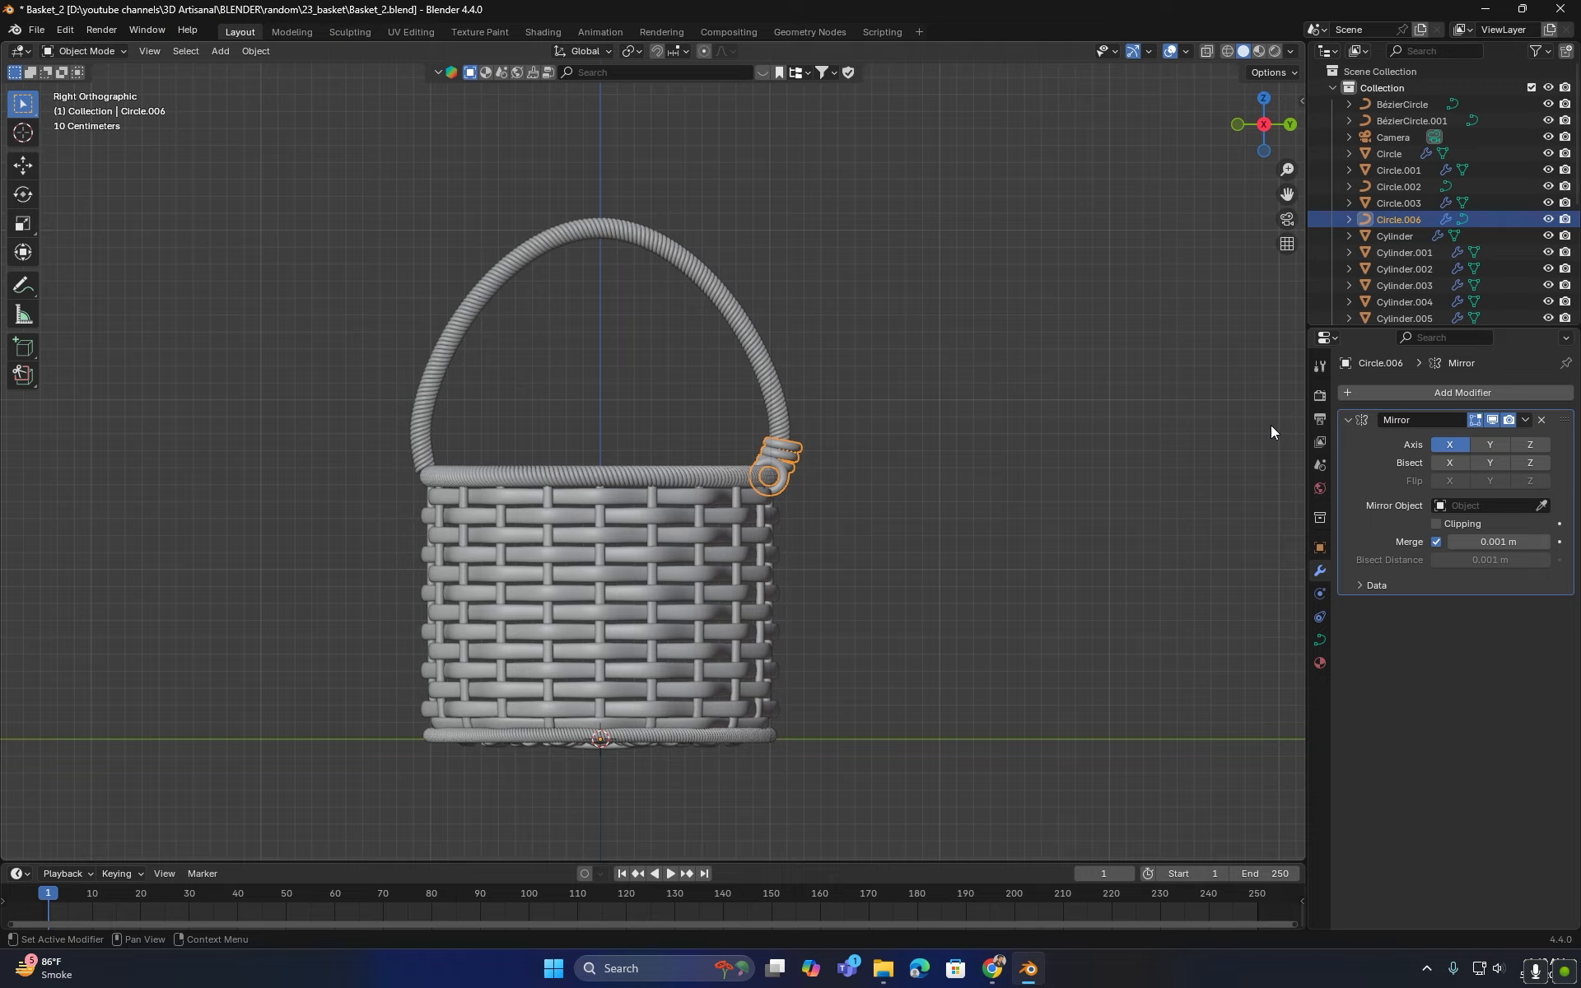
click(1490, 444)
scroll(428, 456, up, 1)
scroll(621, 617, up, 2)
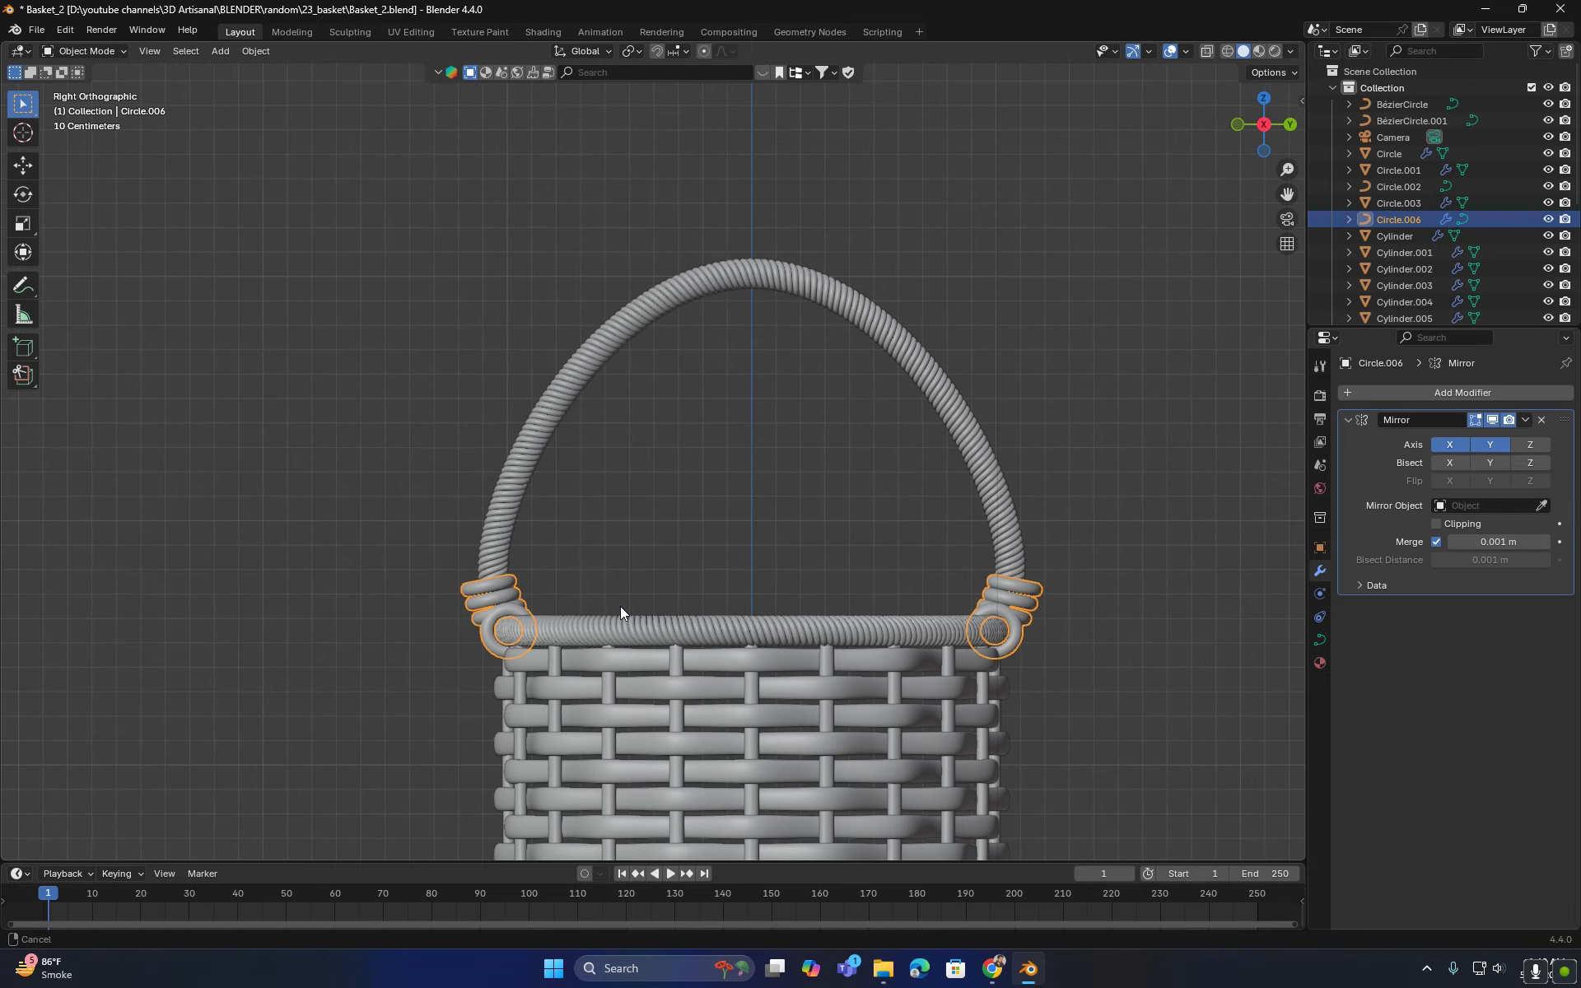
scroll(561, 628, up, 3)
- Deselect the mirrored rings and save the file as a new version named Basket_3
click(557, 635)
middle_drag(557, 635, 745, 621)
key(ctrl+alt+s)
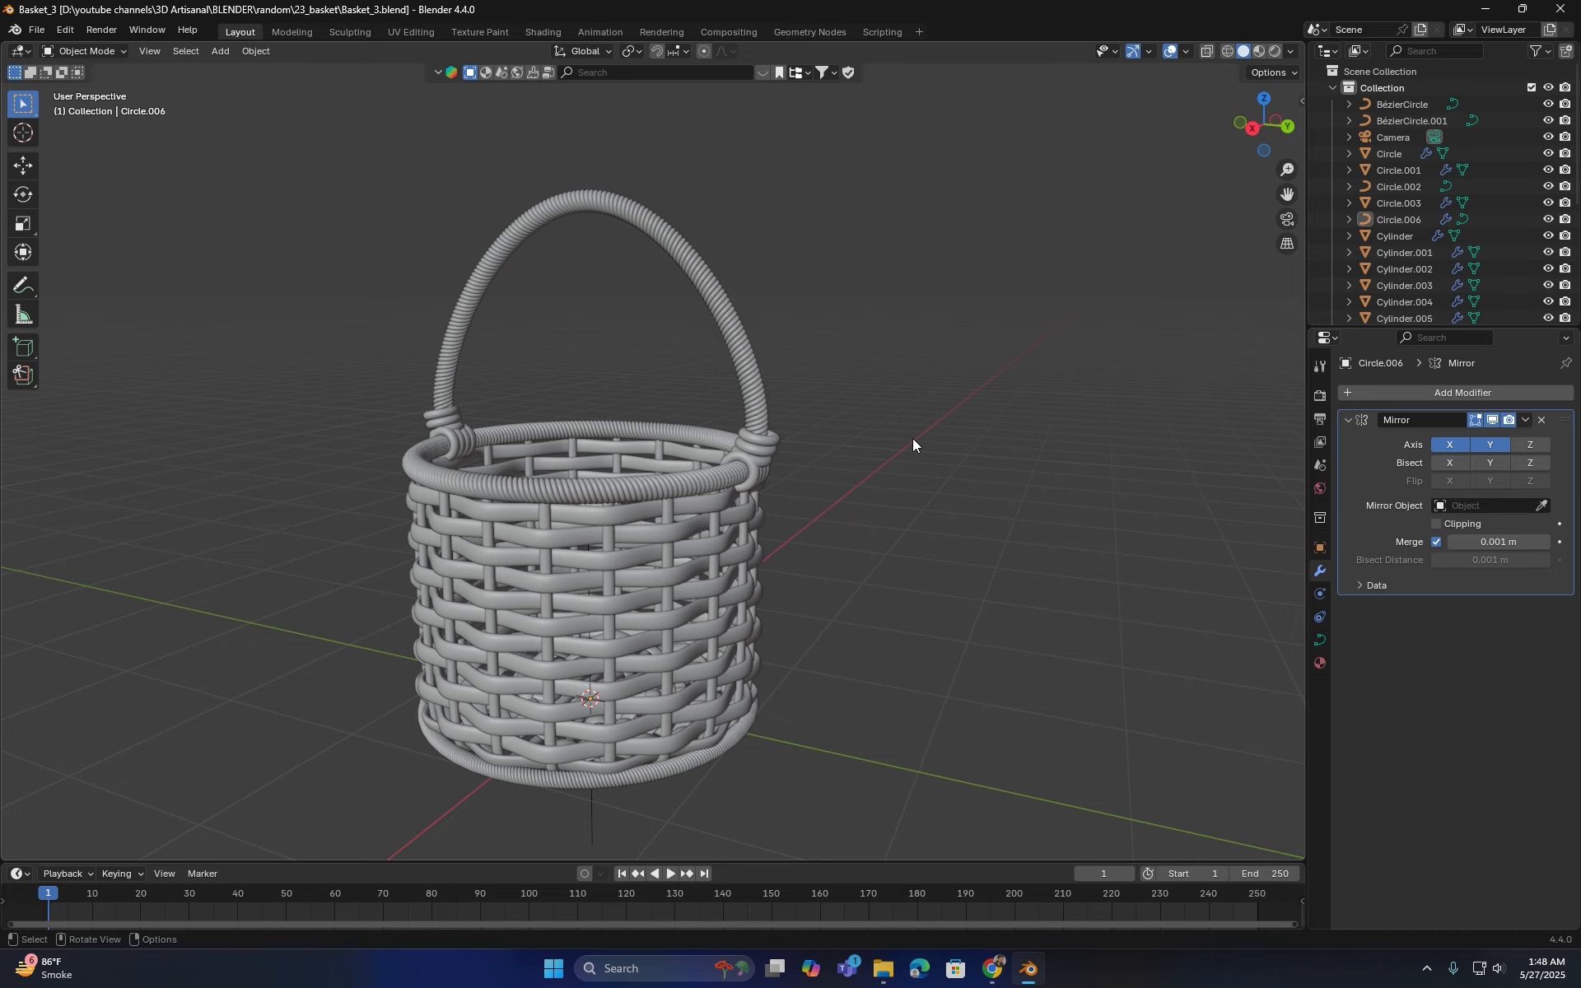
- Select a weave band on the basket and search the online asset library's materials for "wood"
scroll(691, 496, up, 2)
shift+middle_drag(690, 496, 805, 333)
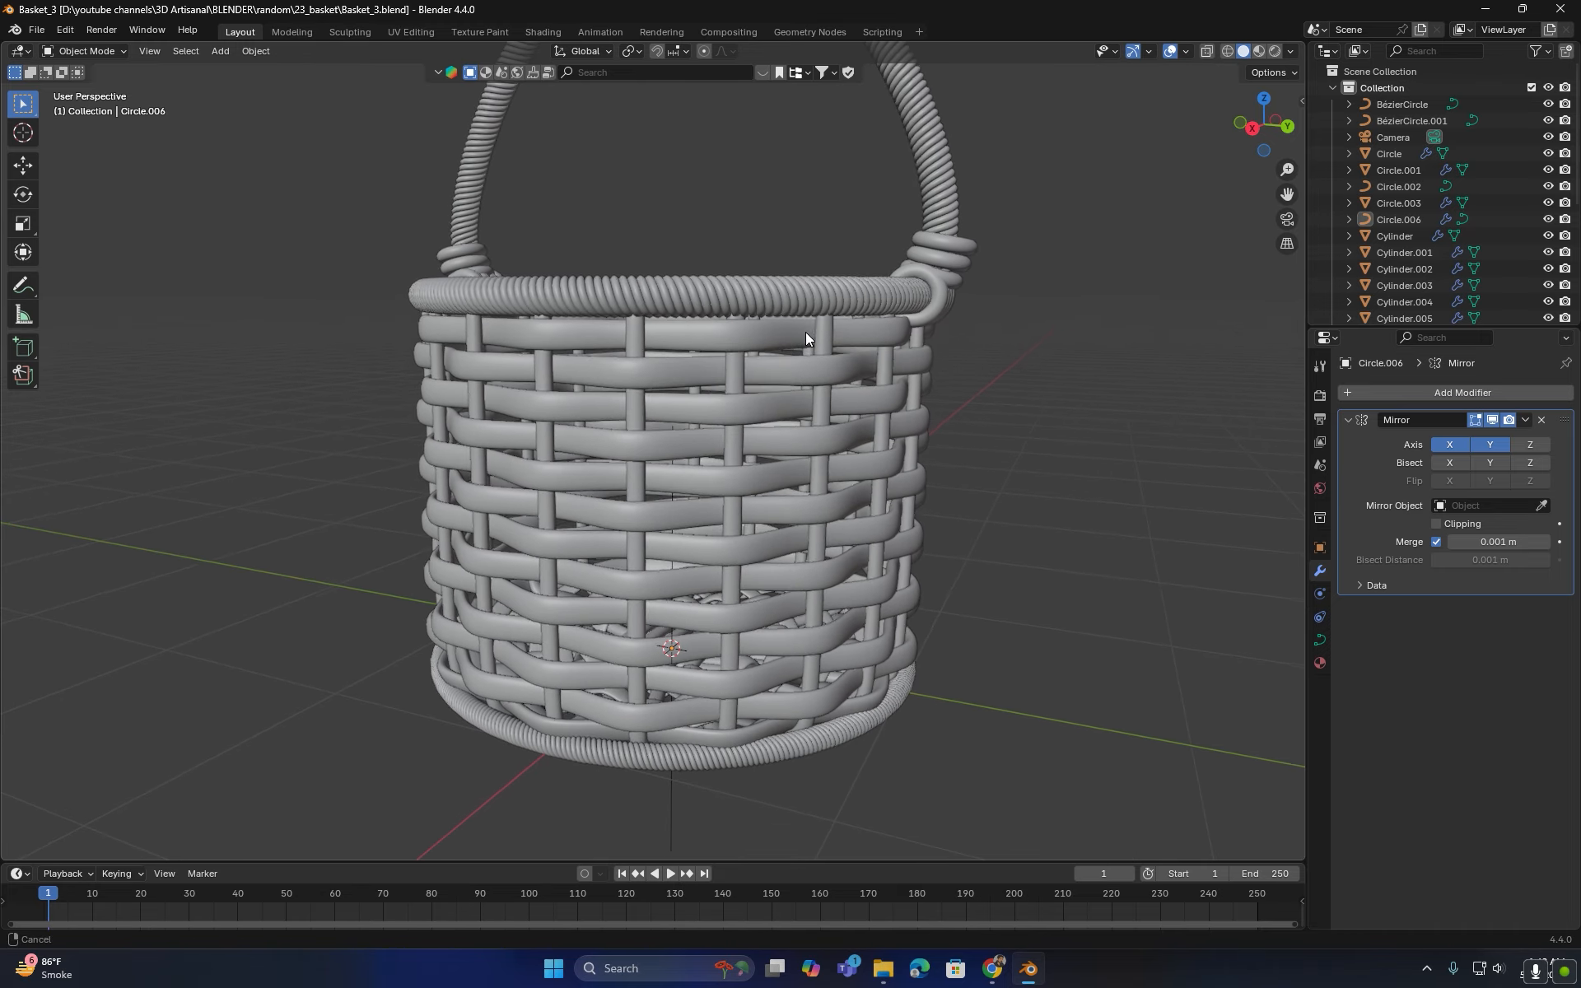
click(708, 389)
middle_drag(708, 389, 816, 466)
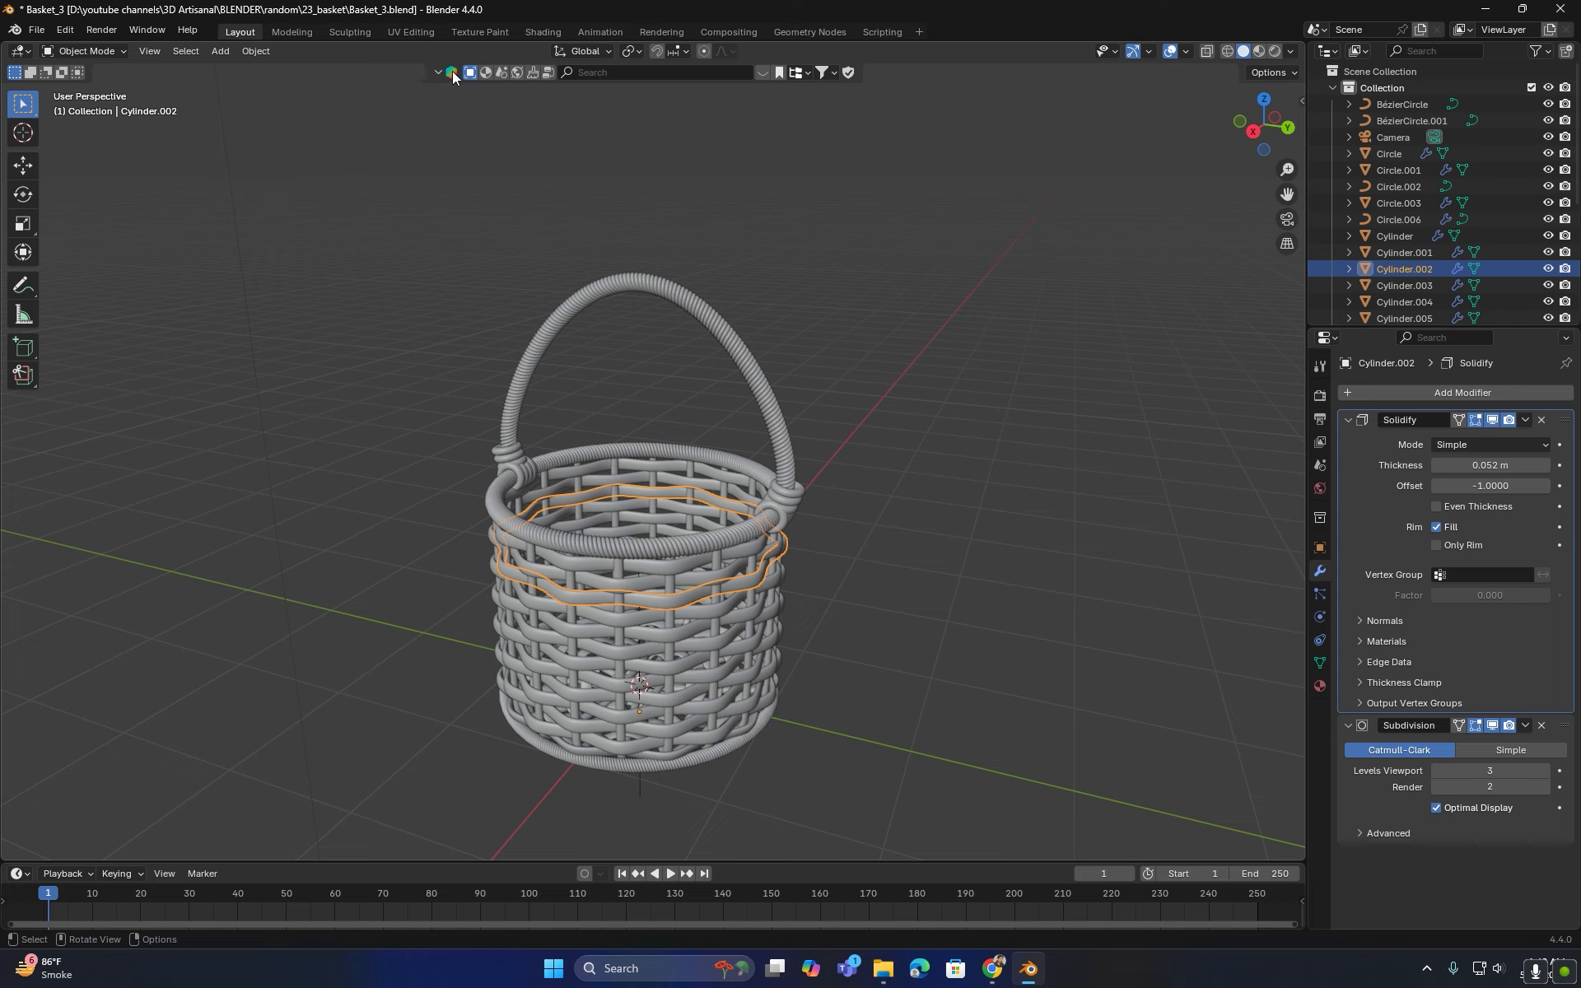
click(651, 72)
text(wood)
key(Return)
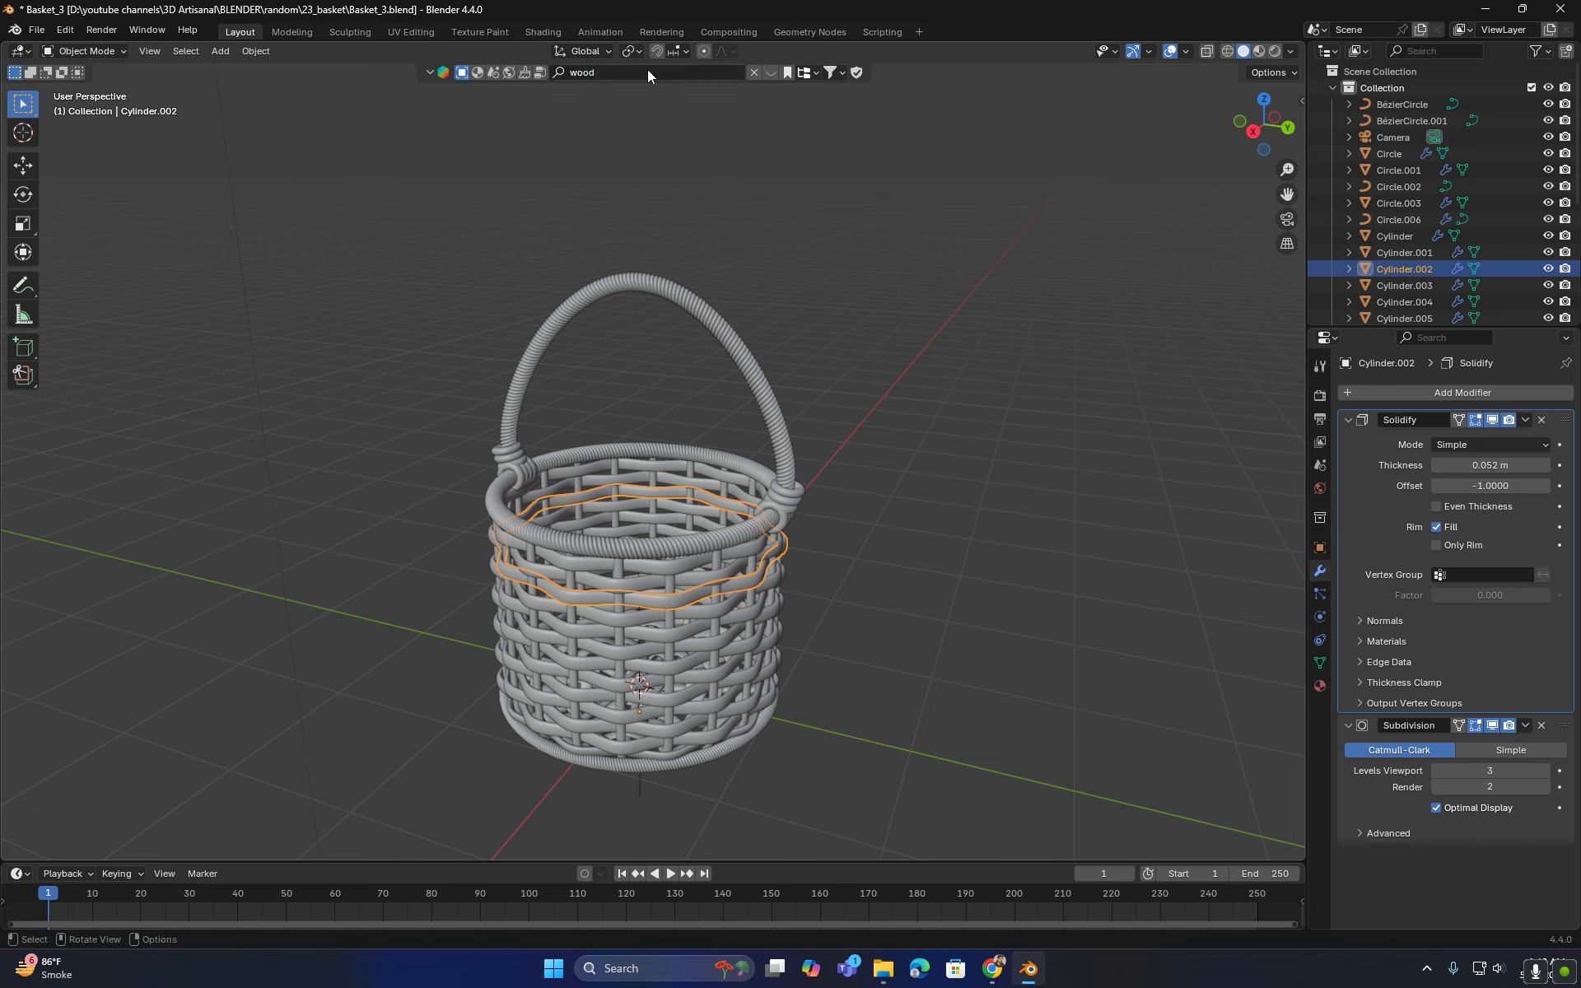
click(483, 73)
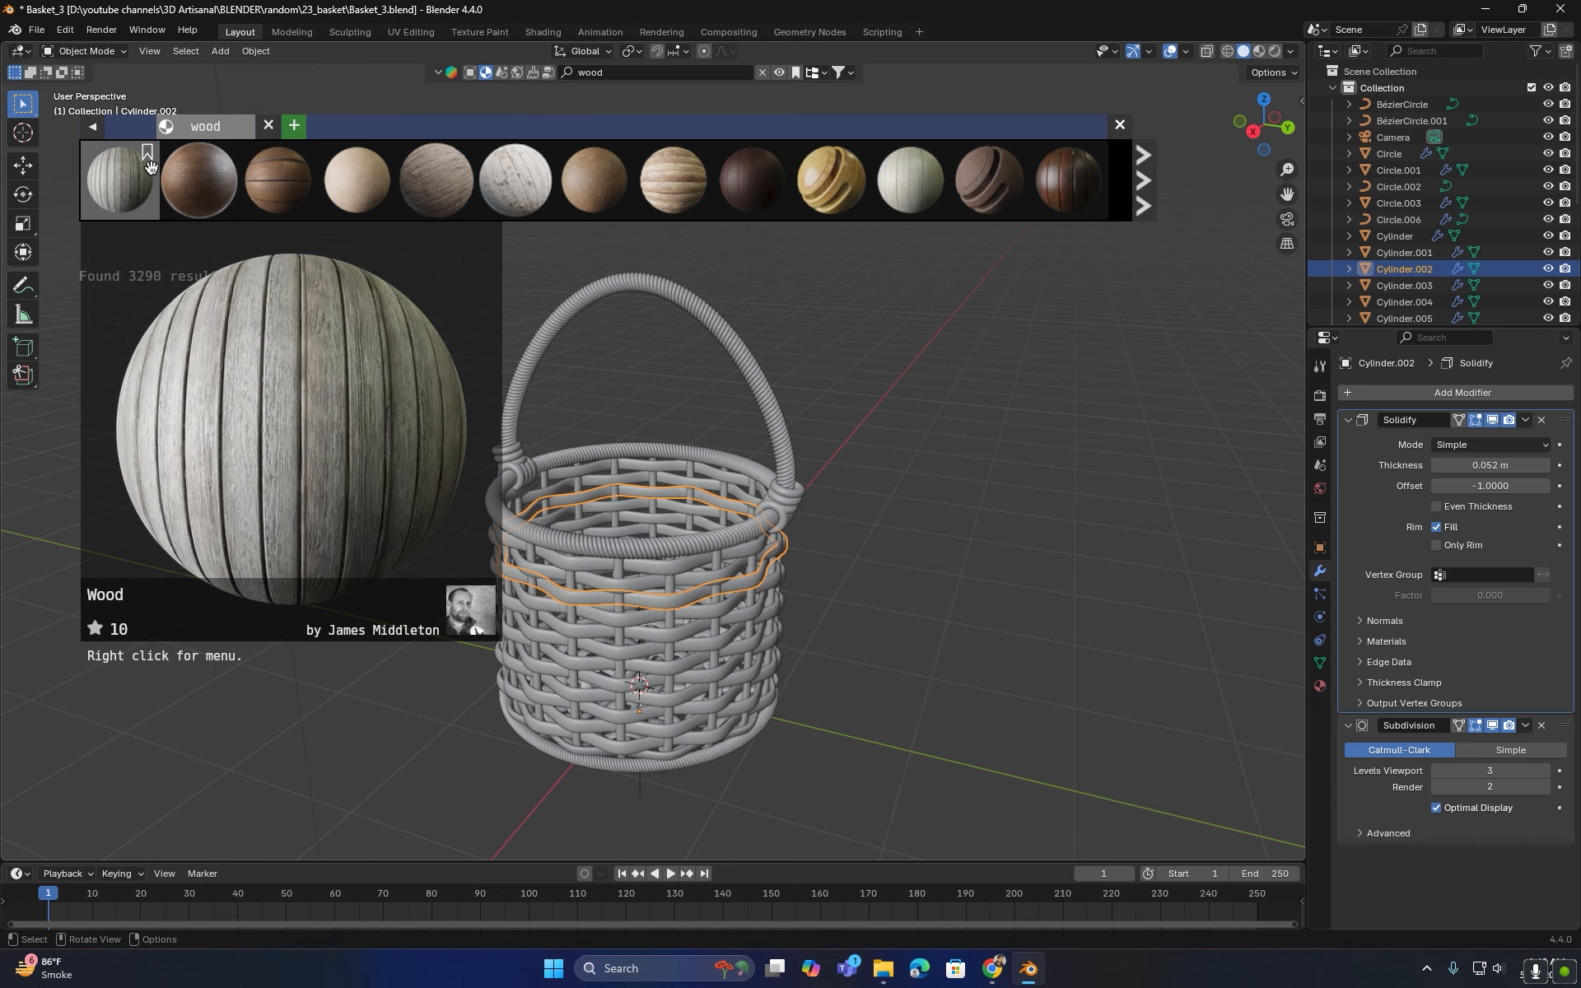
- Apply a golden wood material from further along the results to the topmost weave band and show it in material preview
click(1139, 178)
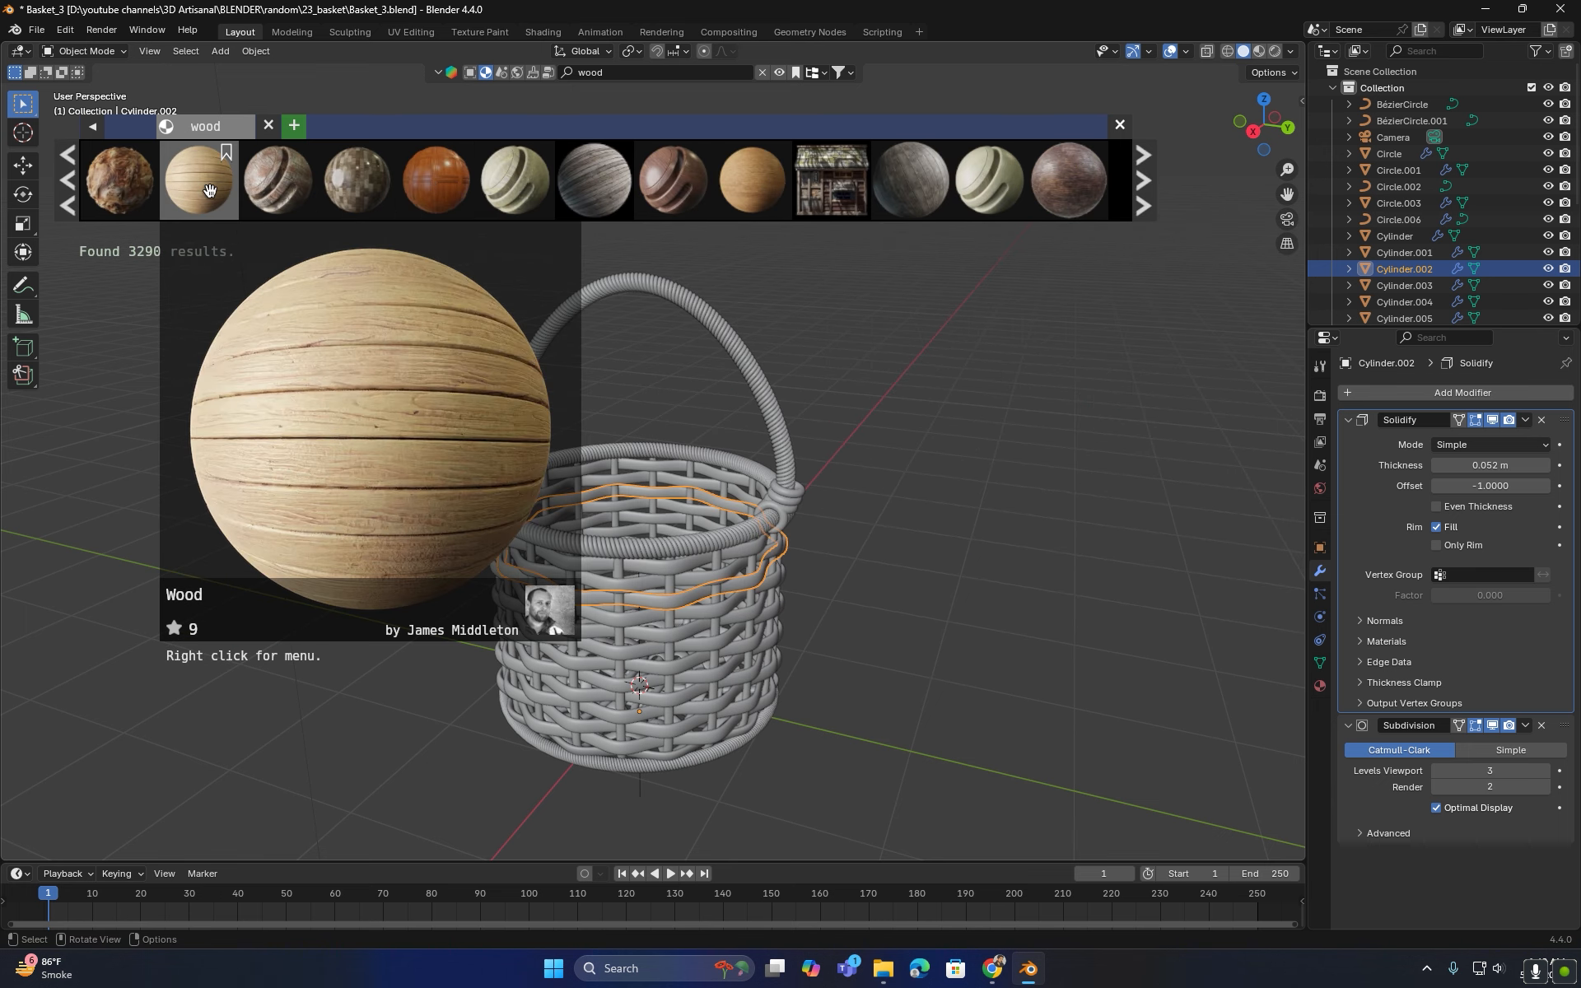
click(1139, 180)
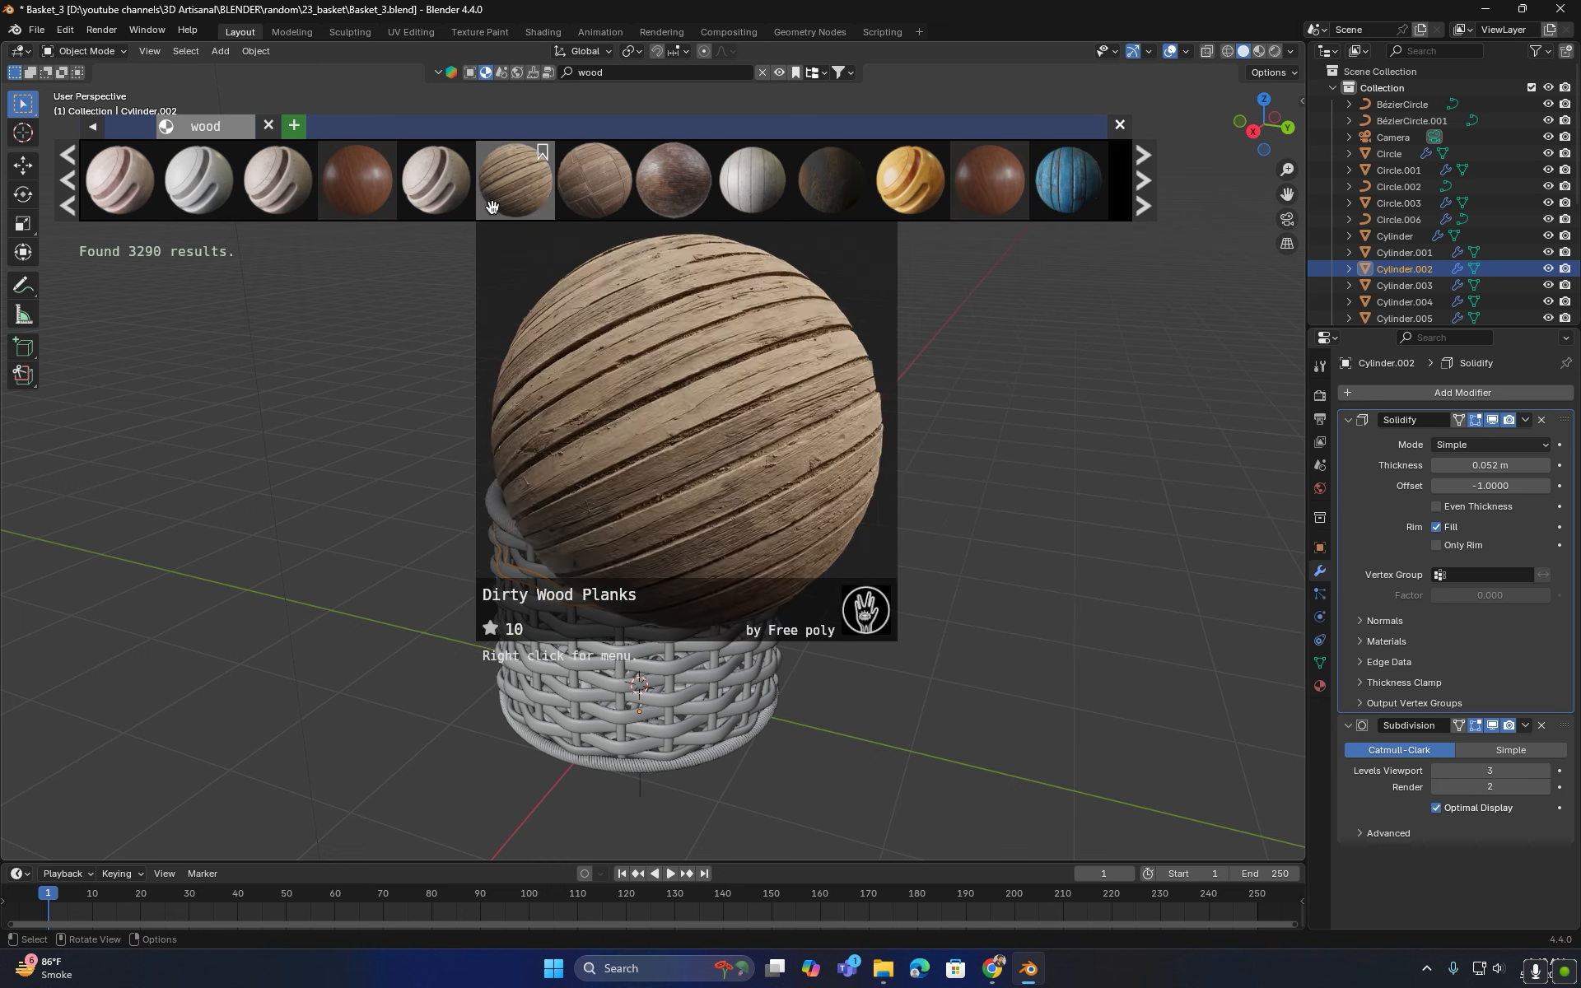
mouse_move(906, 181)
mouse_down()
mouse_move(815, 544)
mouse_move(778, 580)
mouse_move(735, 555)
mouse_up()
click(1258, 51)
scroll(725, 544, up, 4)
middle_drag(741, 577, 737, 511)
- Select all basket parts with the topmost weave band active and link its wood material to them
drag(189, 255, 1021, 823)
shift+click(725, 424)
key(ctrl+l)
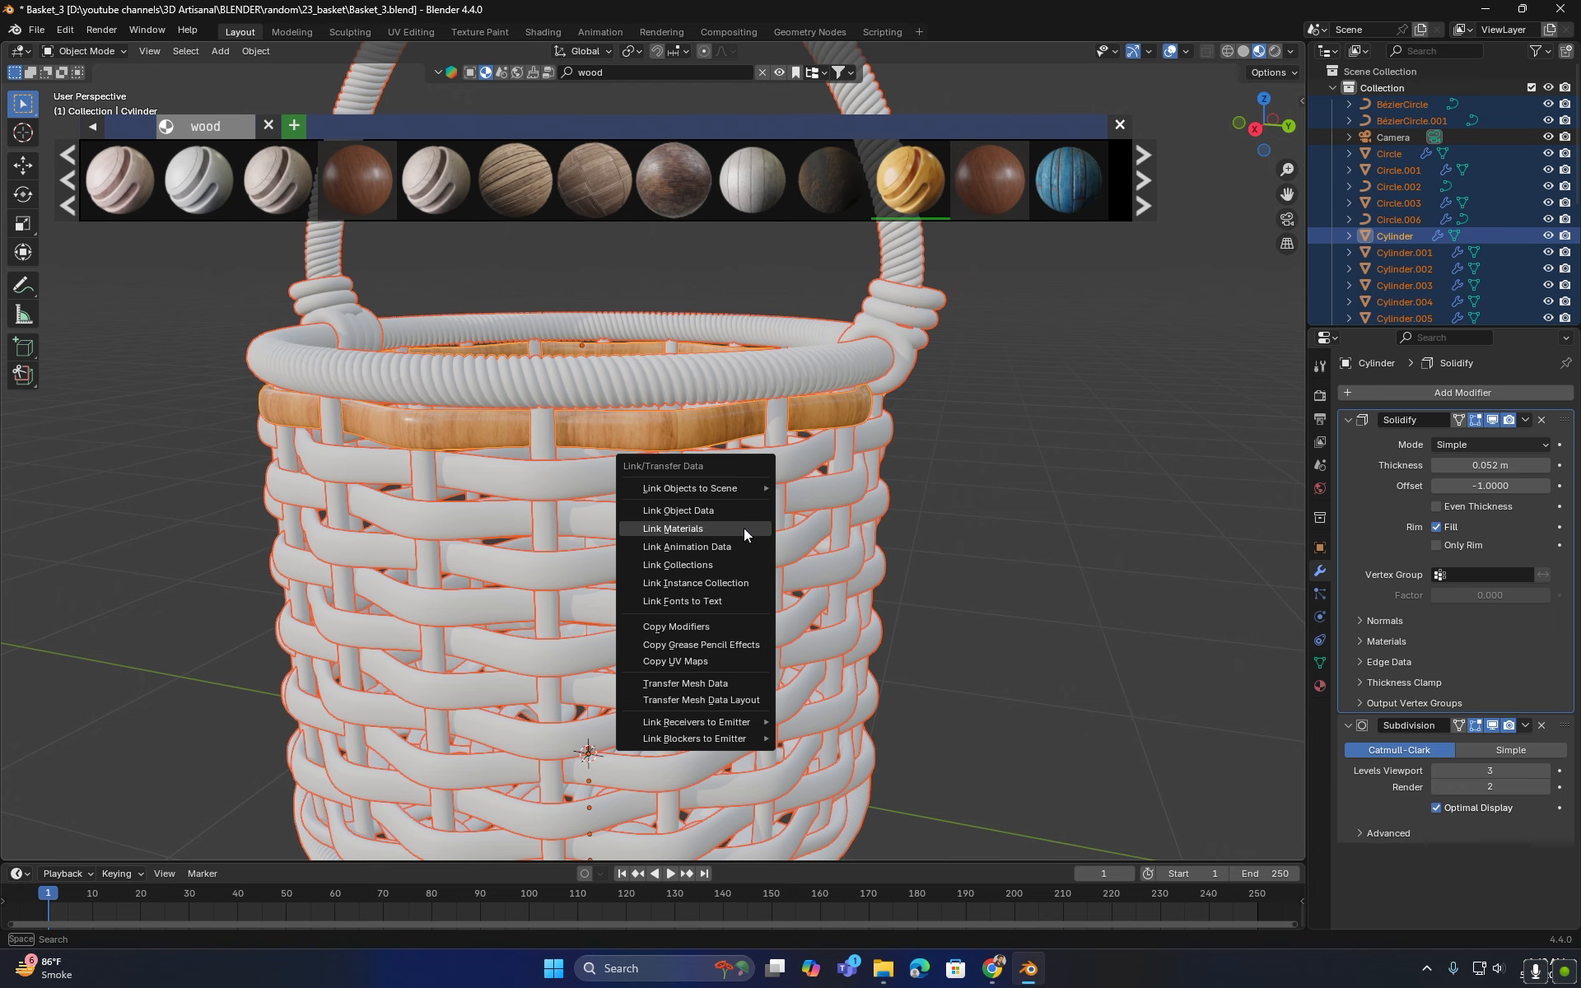
click(743, 527)
- Select the topmost weave band alone, enlarge the timeline area and switch it to the Shader Editor
middle_drag(743, 527, 685, 433)
click(821, 545)
scroll(708, 522, up, 4)
click(697, 467)
drag(593, 861, 590, 542)
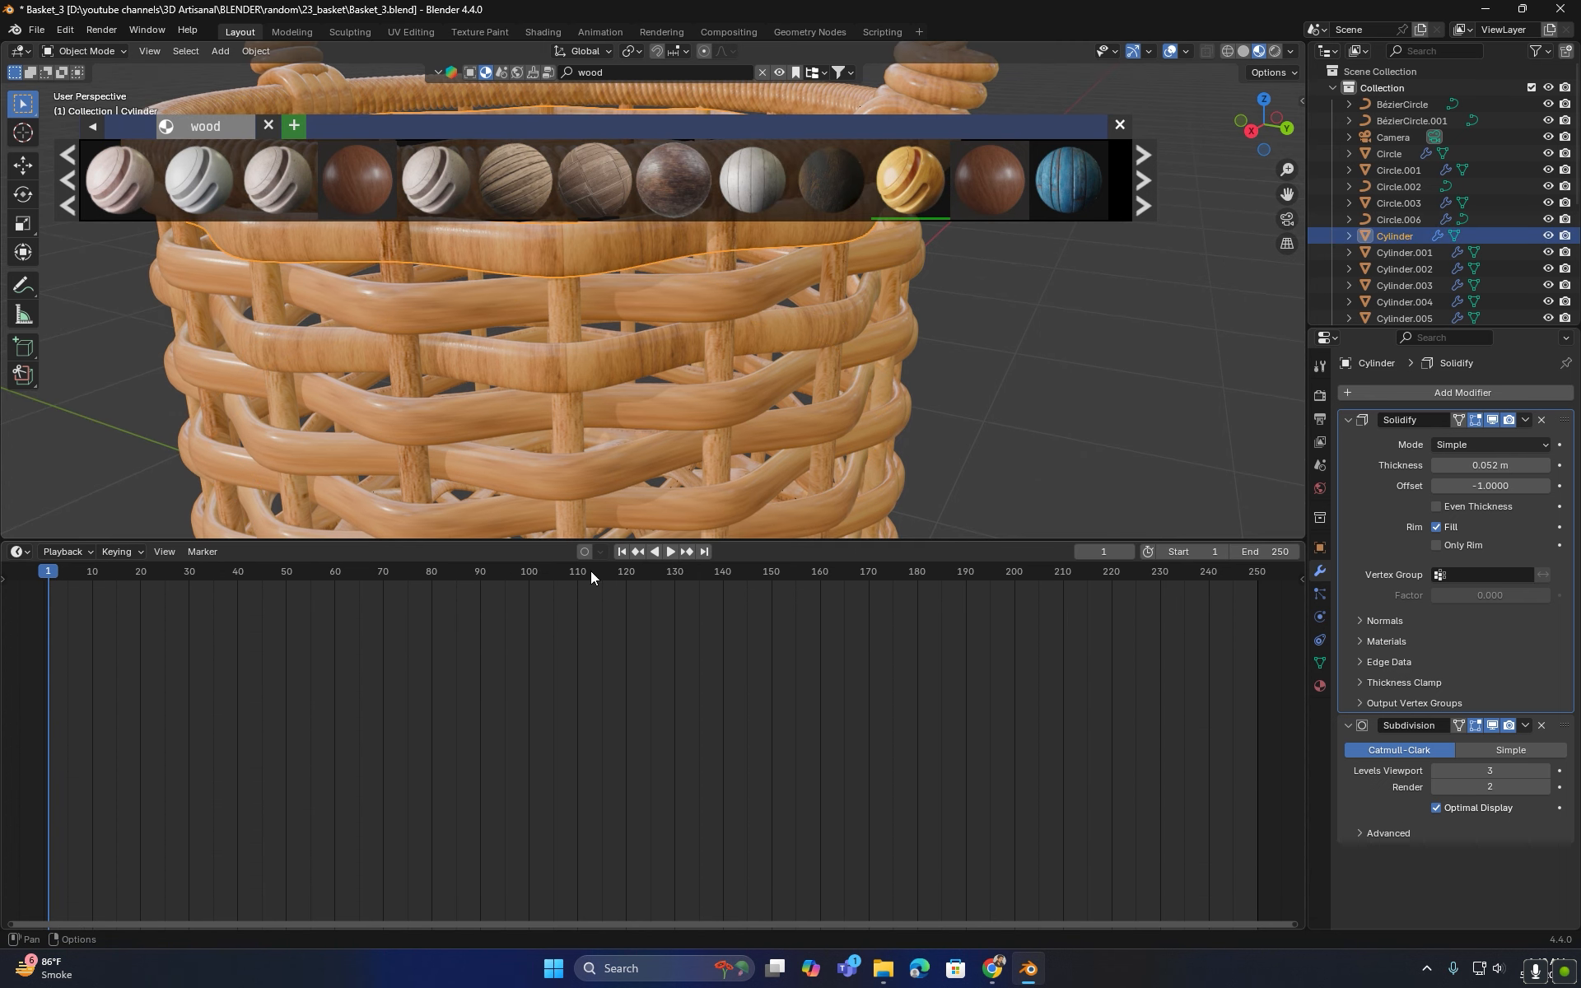
click(20, 550)
click(72, 688)
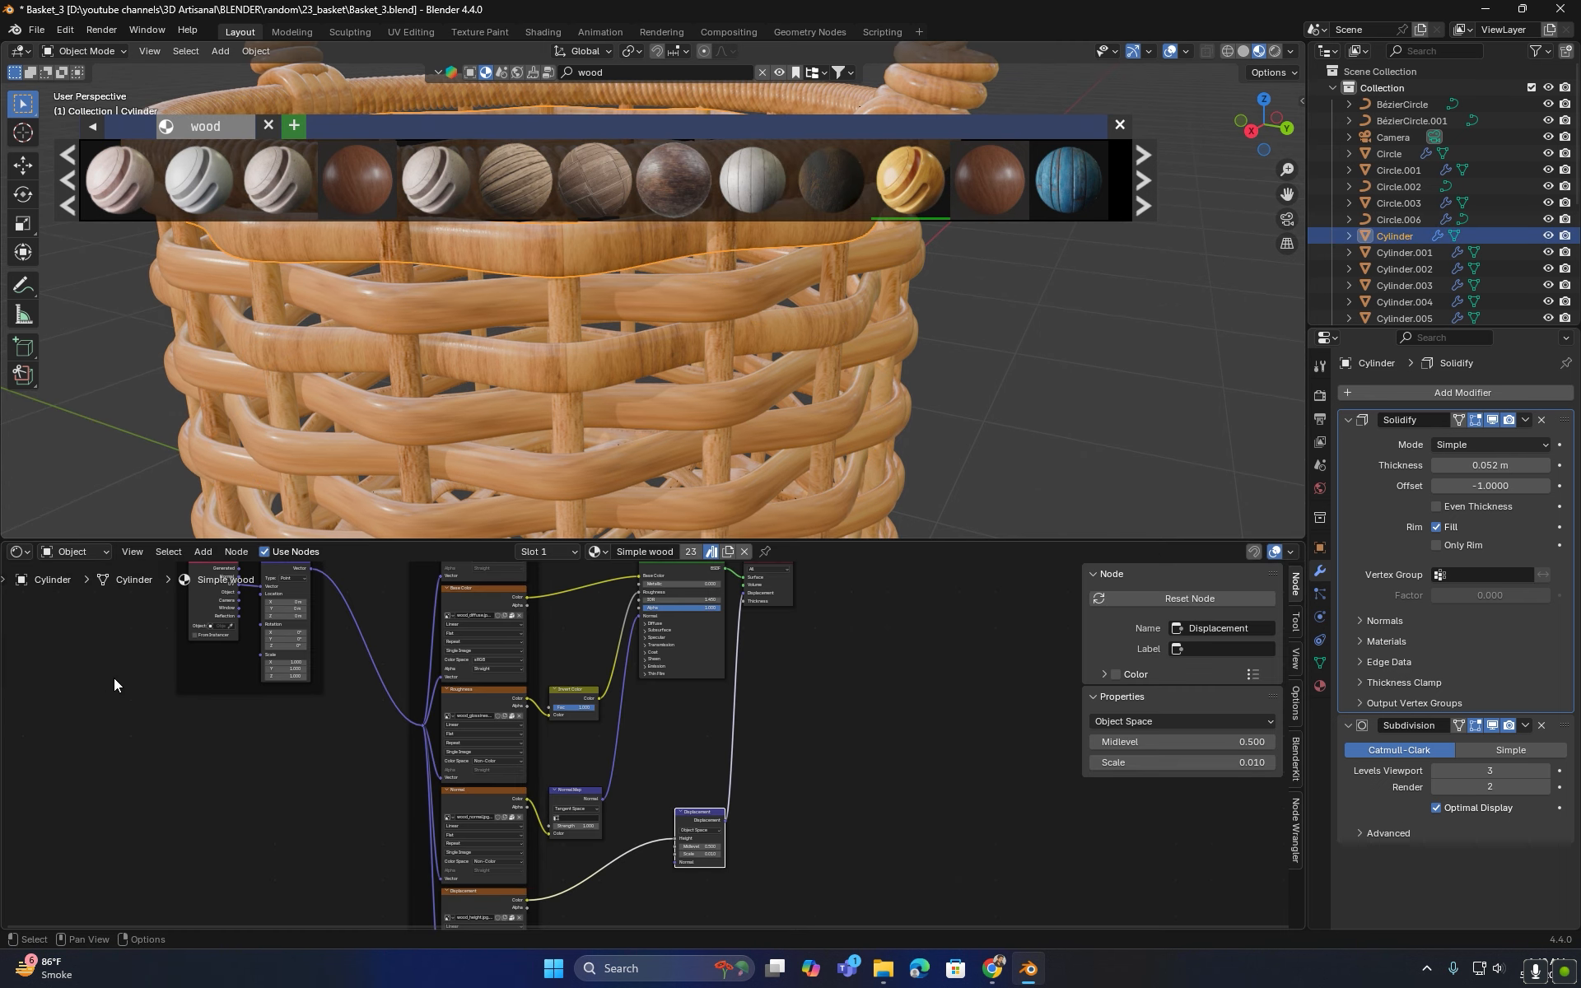
- Connect the Texture Coordinate node's Object output to the Mapping node's Vector input in the Simple wood material
middle_drag(857, 698, 540, 606)
scroll(705, 735, up, 7)
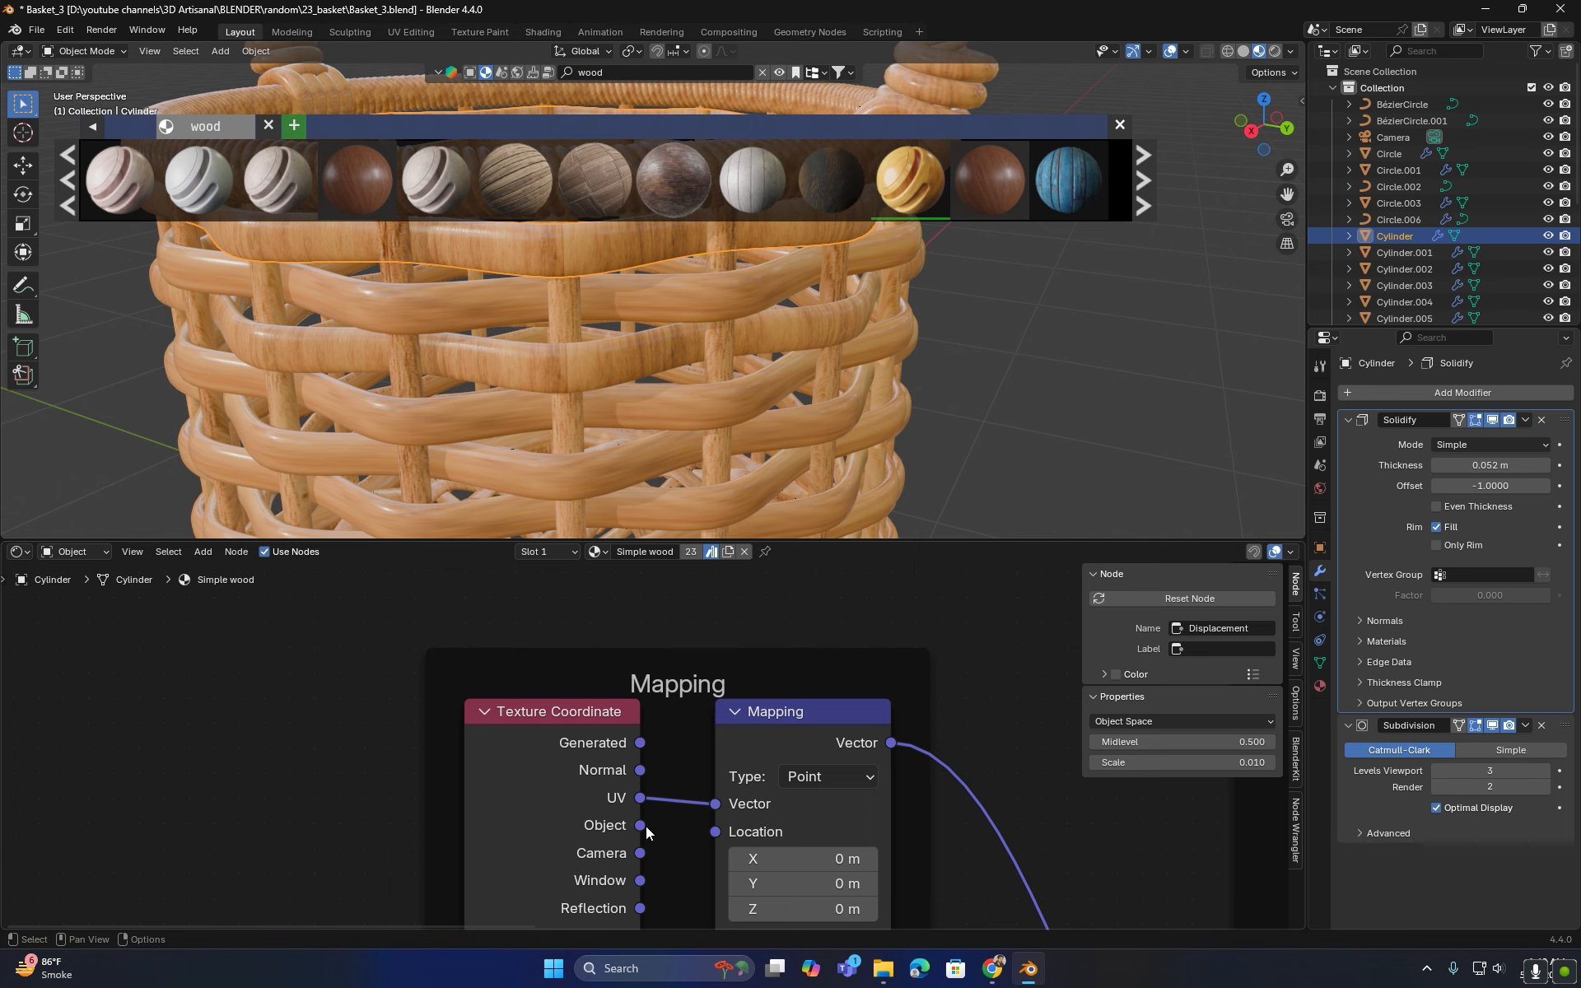
drag(642, 826, 715, 805)
drag(794, 542, 897, 478)
- Set the Ambient Occlusion texture's projection to Box
scroll(921, 639, down, 5)
middle_drag(996, 634, 215, 679)
scroll(516, 683, up, 5)
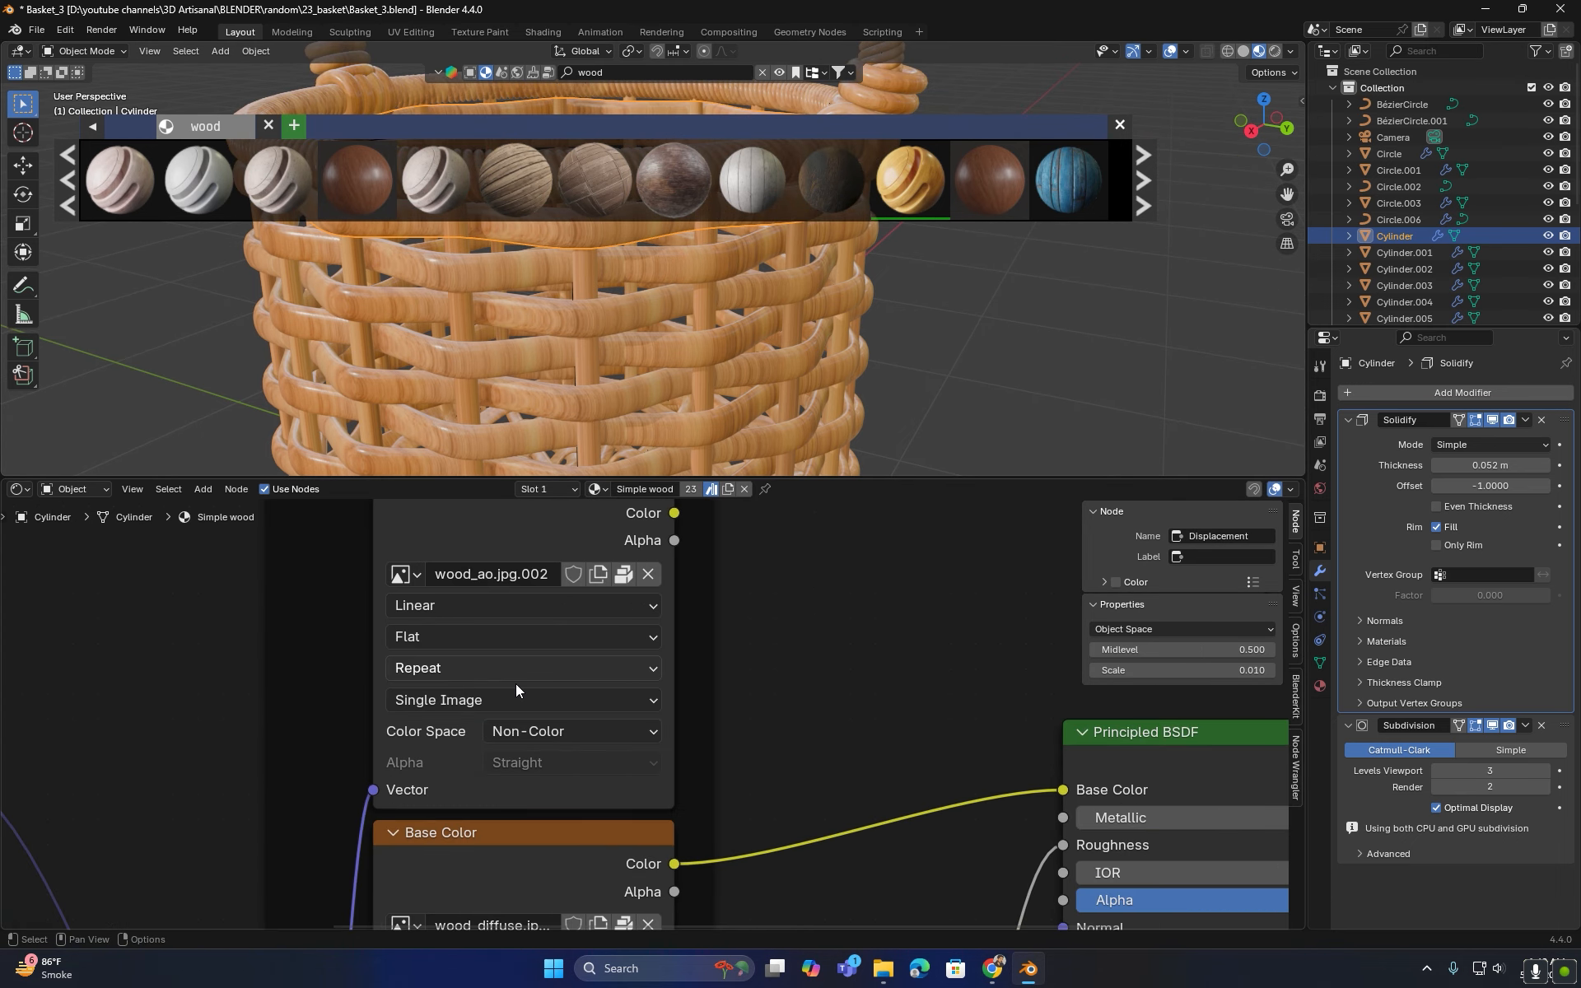
click(477, 644)
click(469, 727)
scroll(686, 660, down, 2)
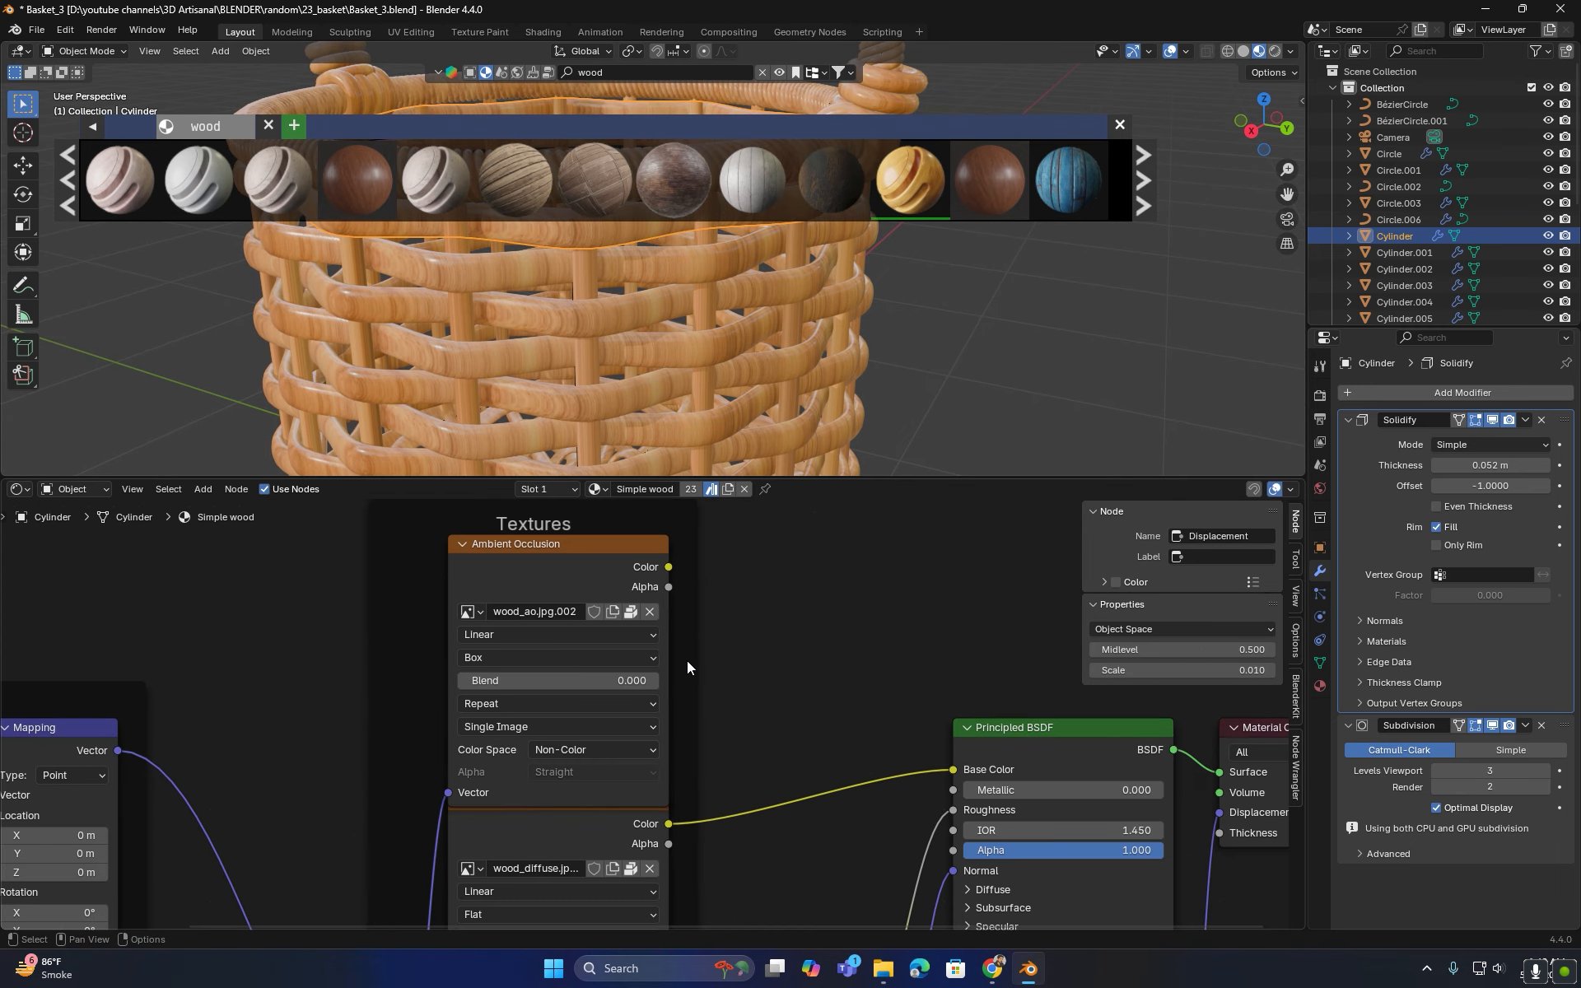
- Set the projection of the Base Color and Roughness textures to Box
scroll(687, 661, down, 4)
middle_drag(740, 767, 878, 507)
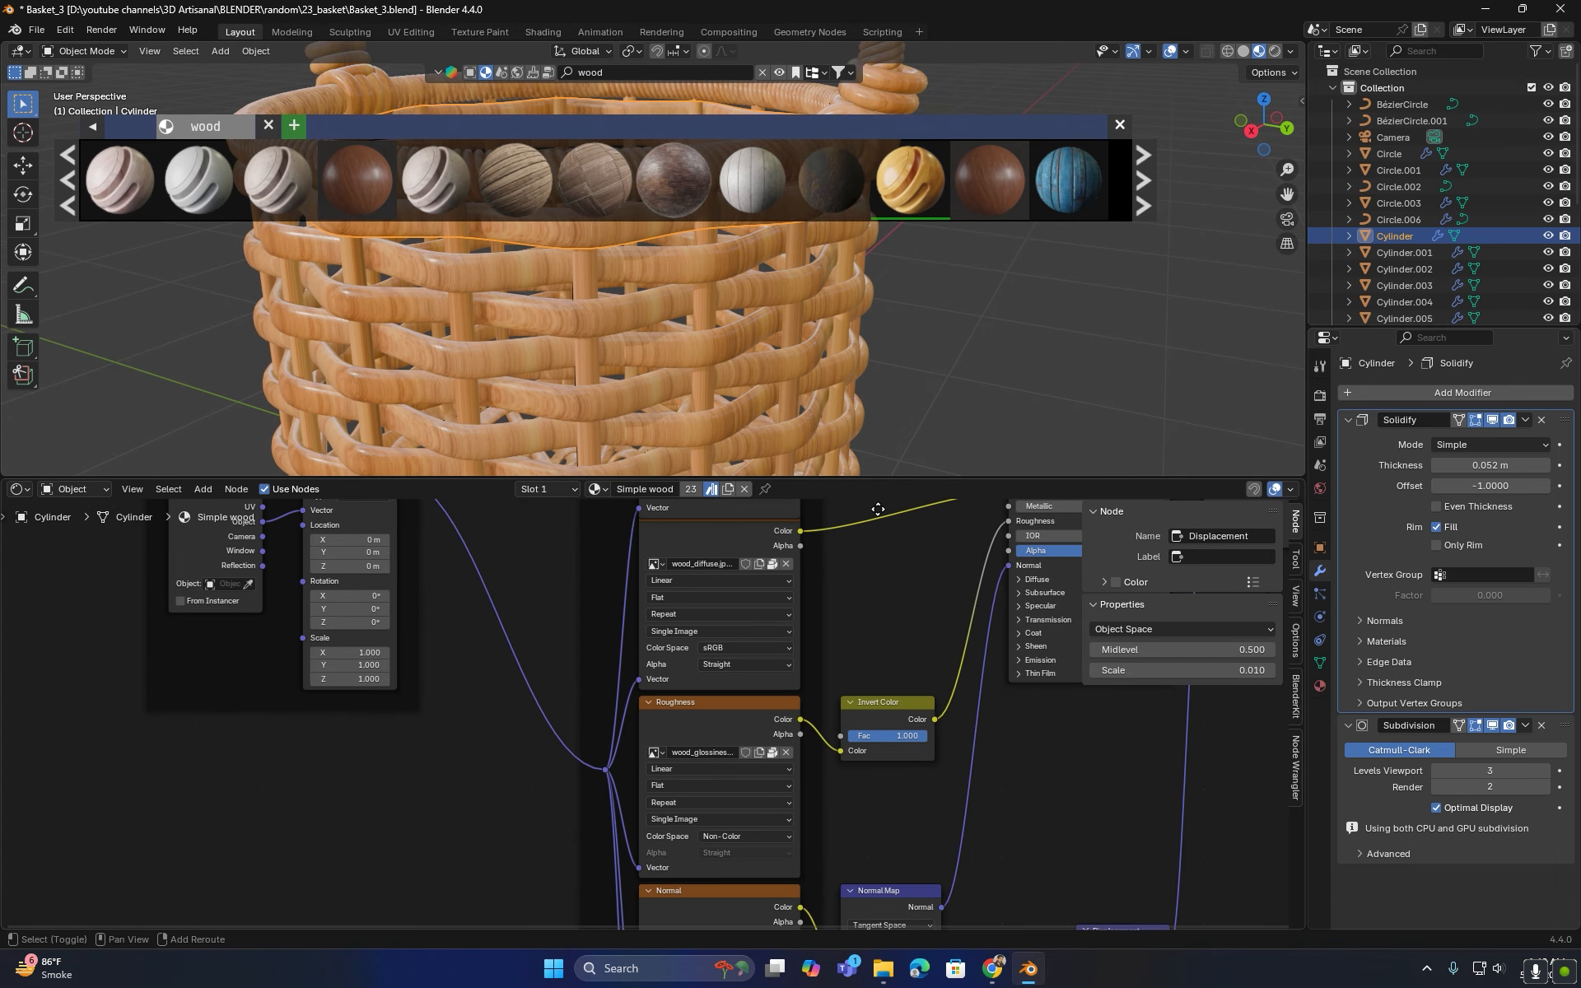
click(670, 596)
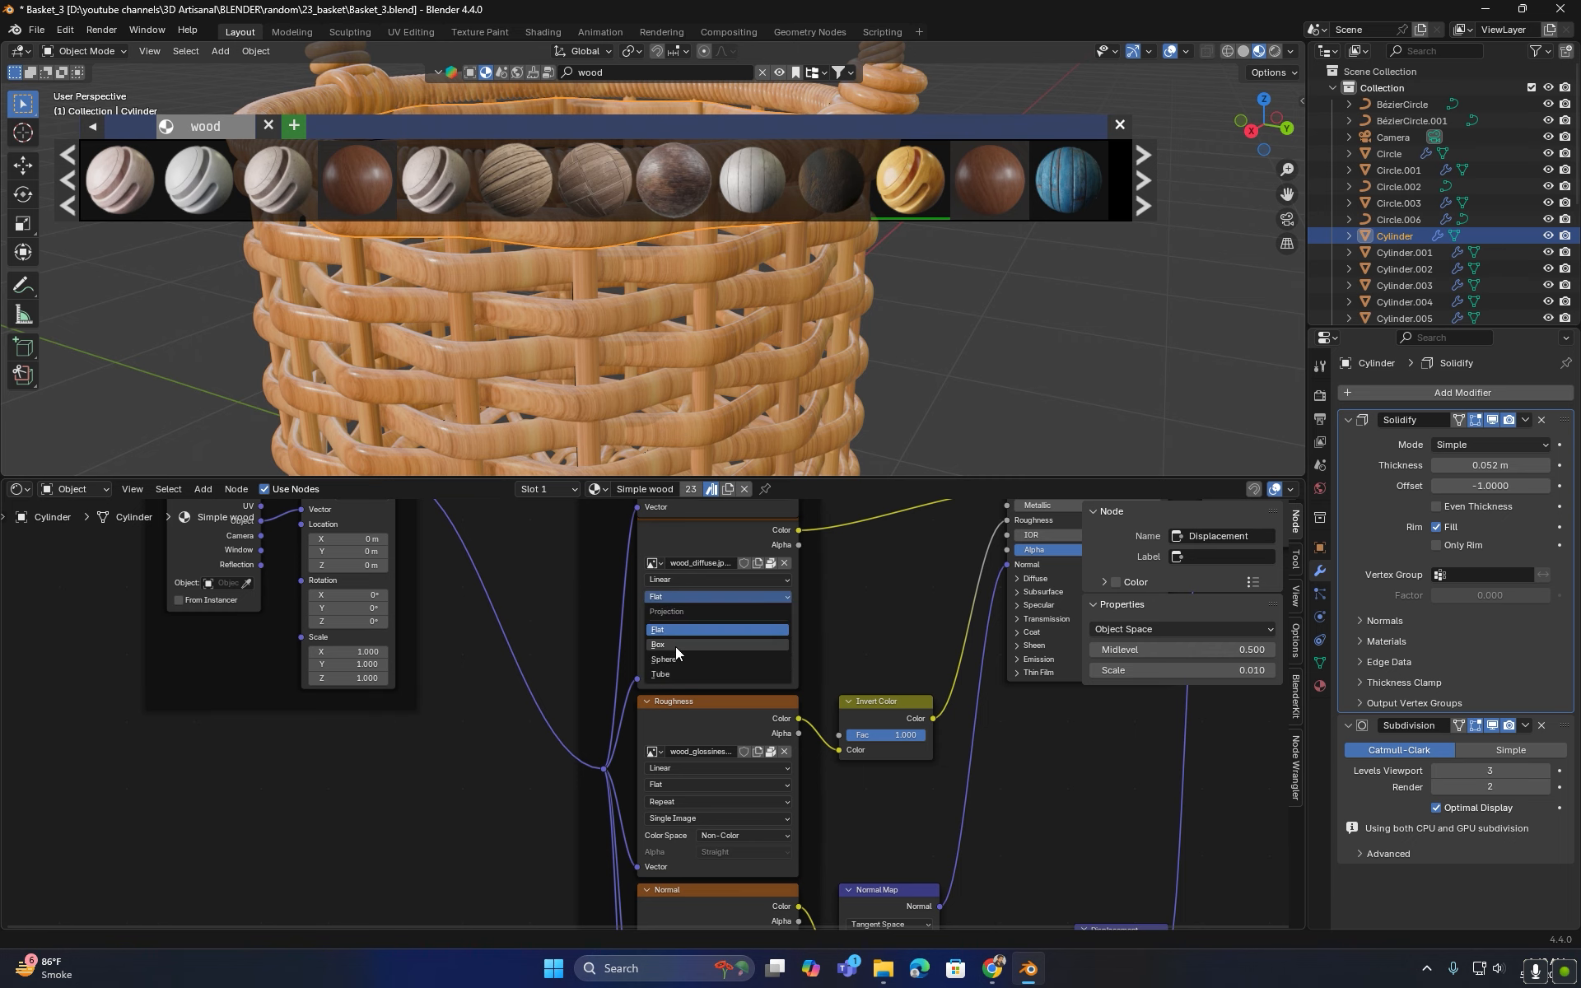
click(676, 644)
click(680, 784)
click(671, 832)
- Set the projection of the Normal and Displacement textures to Box
middle_drag(715, 926, 710, 735)
click(684, 751)
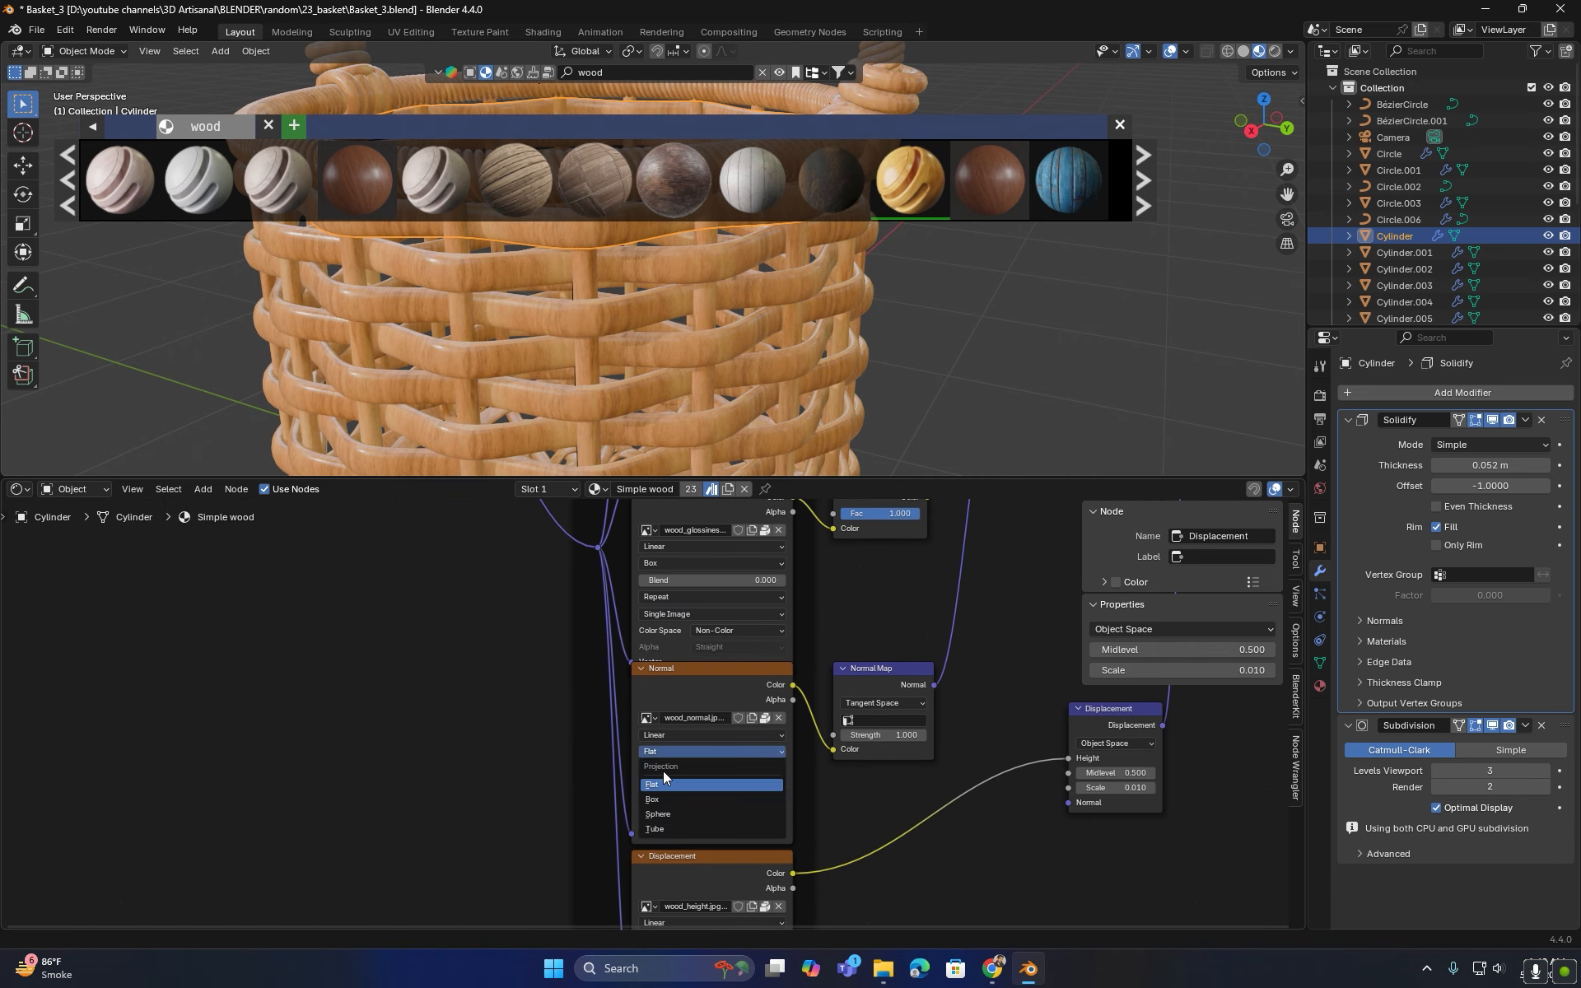
click(664, 802)
middle_drag(811, 811, 803, 633)
click(693, 759)
click(663, 810)
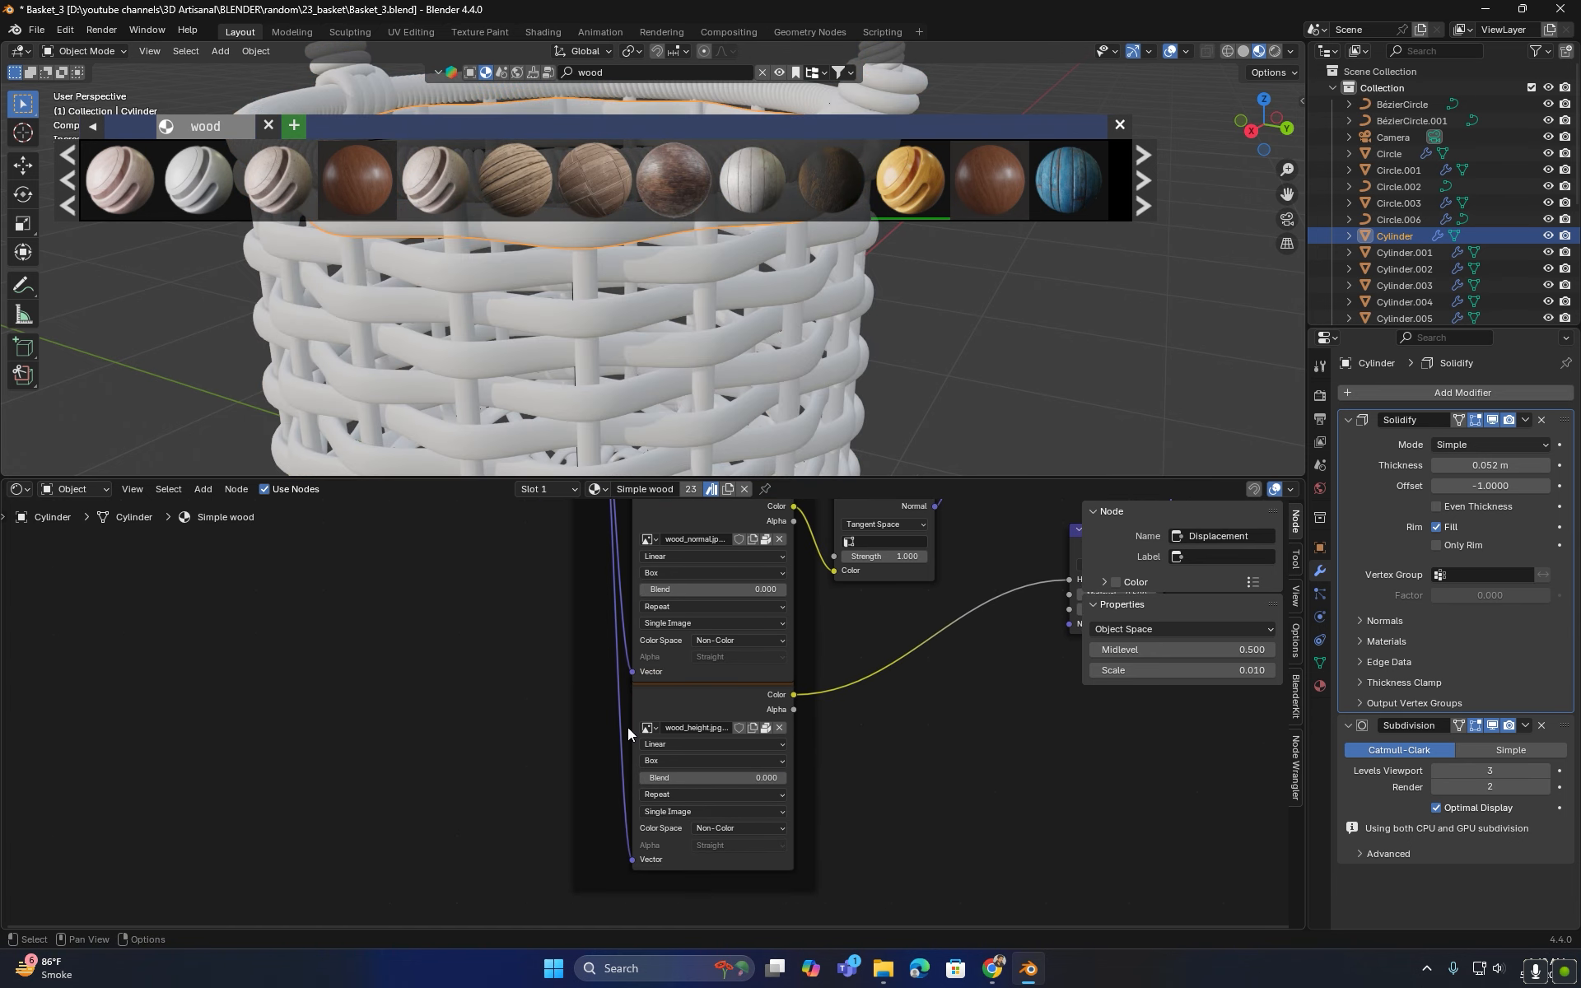
- Examine the wood texture on the basket's weave and interior along with the full material node layout
shift+middle_drag(717, 512, 737, 742)
shift+middle_drag(745, 881, 758, 527)
scroll(773, 703, down, 2)
shift+middle_drag(792, 629, 812, 791)
drag(811, 477, 870, 871)
scroll(813, 776, up, 2)
mouse_move(558, 573)
middle_down()
mouse_move(655, 502)
mouse_move(528, 571)
middle_up()
middle_drag(655, 517, 969, 802)
drag(937, 858, 934, 361)
scroll(931, 428, down, 5)
middle_drag(930, 428, 725, 556)
scroll(856, 465, up, 5)
middle_drag(708, 444, 754, 587)
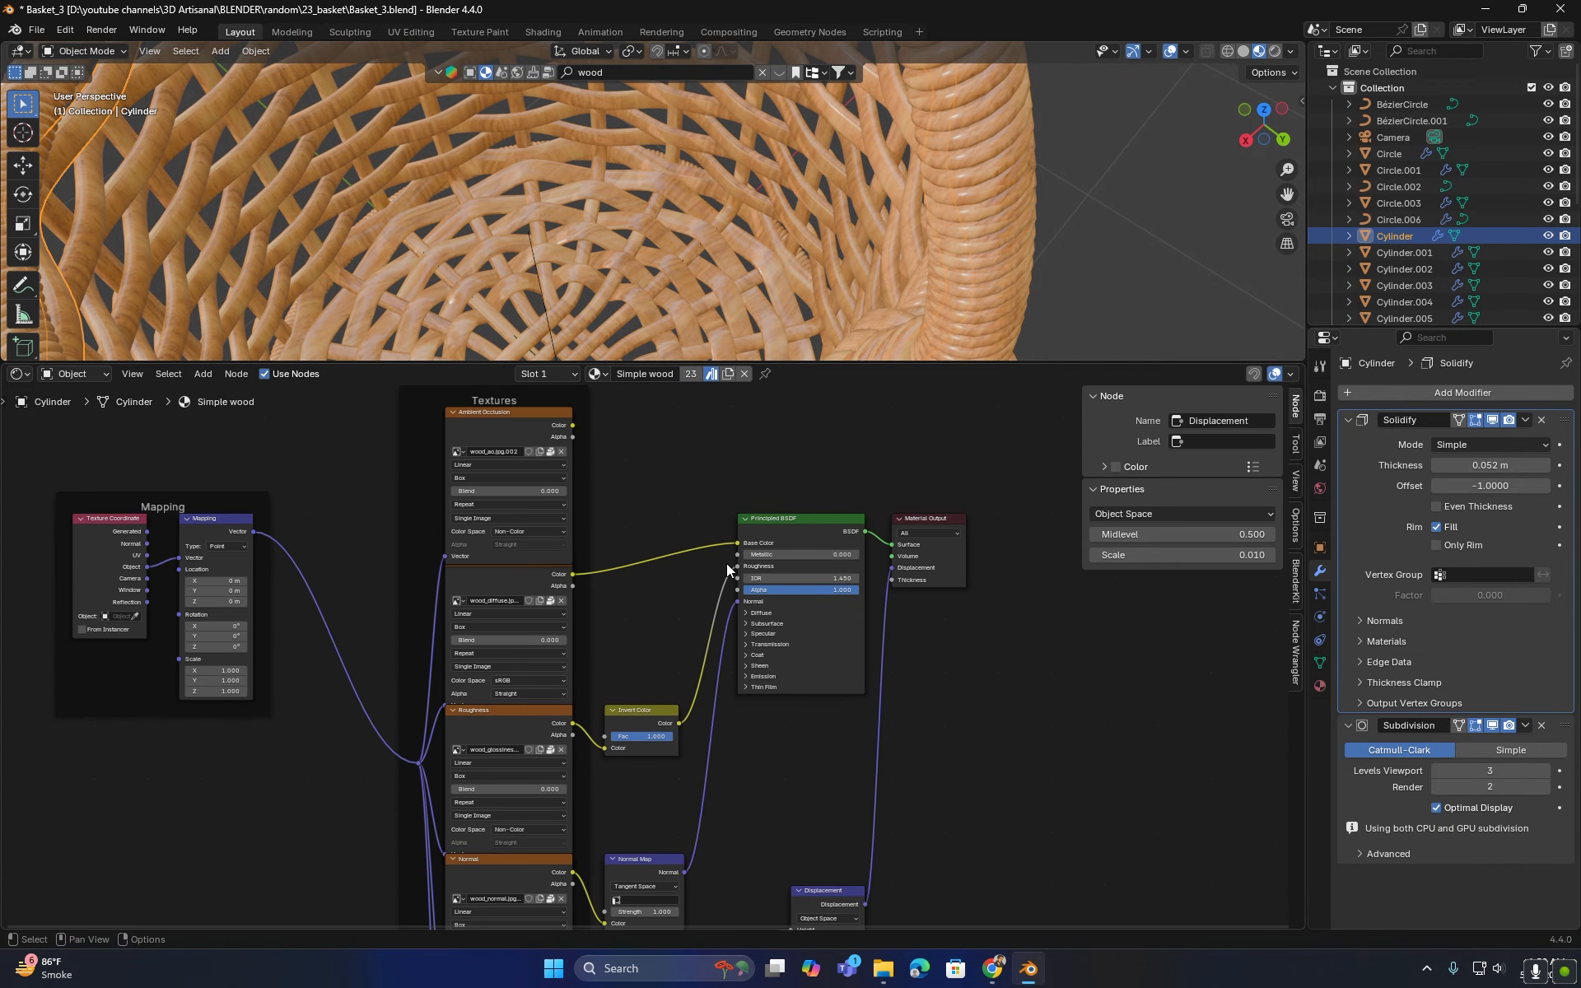
scroll(733, 567, up, 2)
middle_drag(528, 255, 663, 240)
- Lower the Fac of the Invert Color node behind the Roughness texture to 0.850 while checking the basket's shine
drag(797, 363, 786, 659)
middle_drag(724, 788, 762, 693)
drag(733, 813, 659, 814)
middle_drag(659, 535, 730, 470)
drag(675, 814, 749, 814)
middle_drag(652, 472, 717, 642)
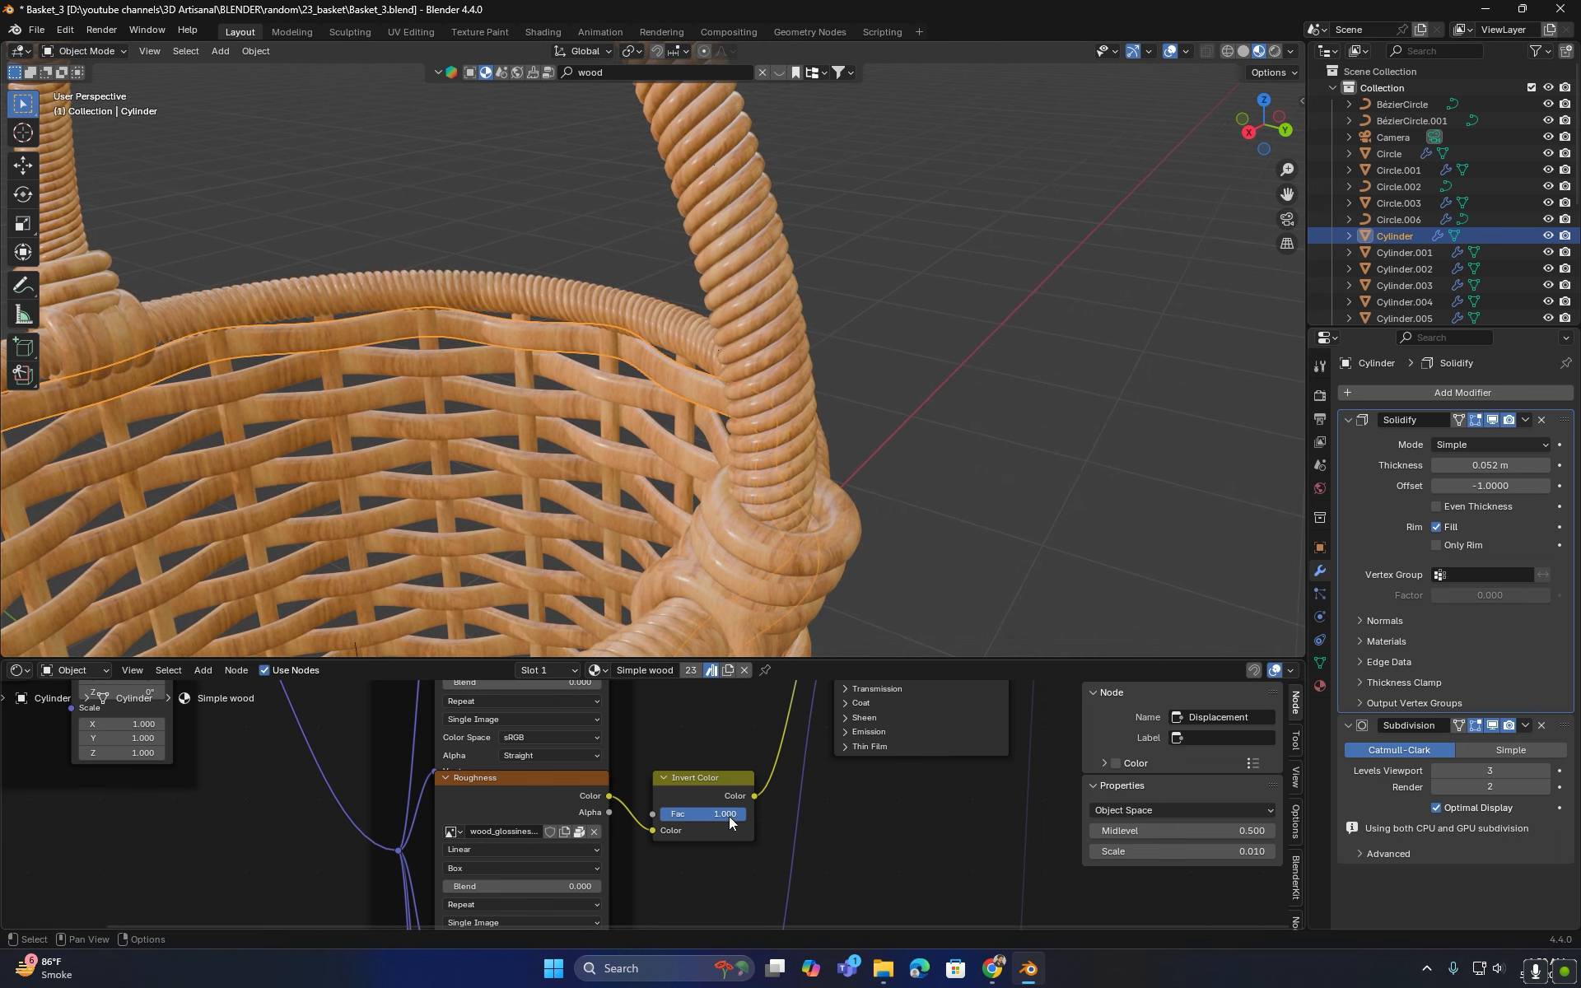
scroll(815, 566, down, 3)
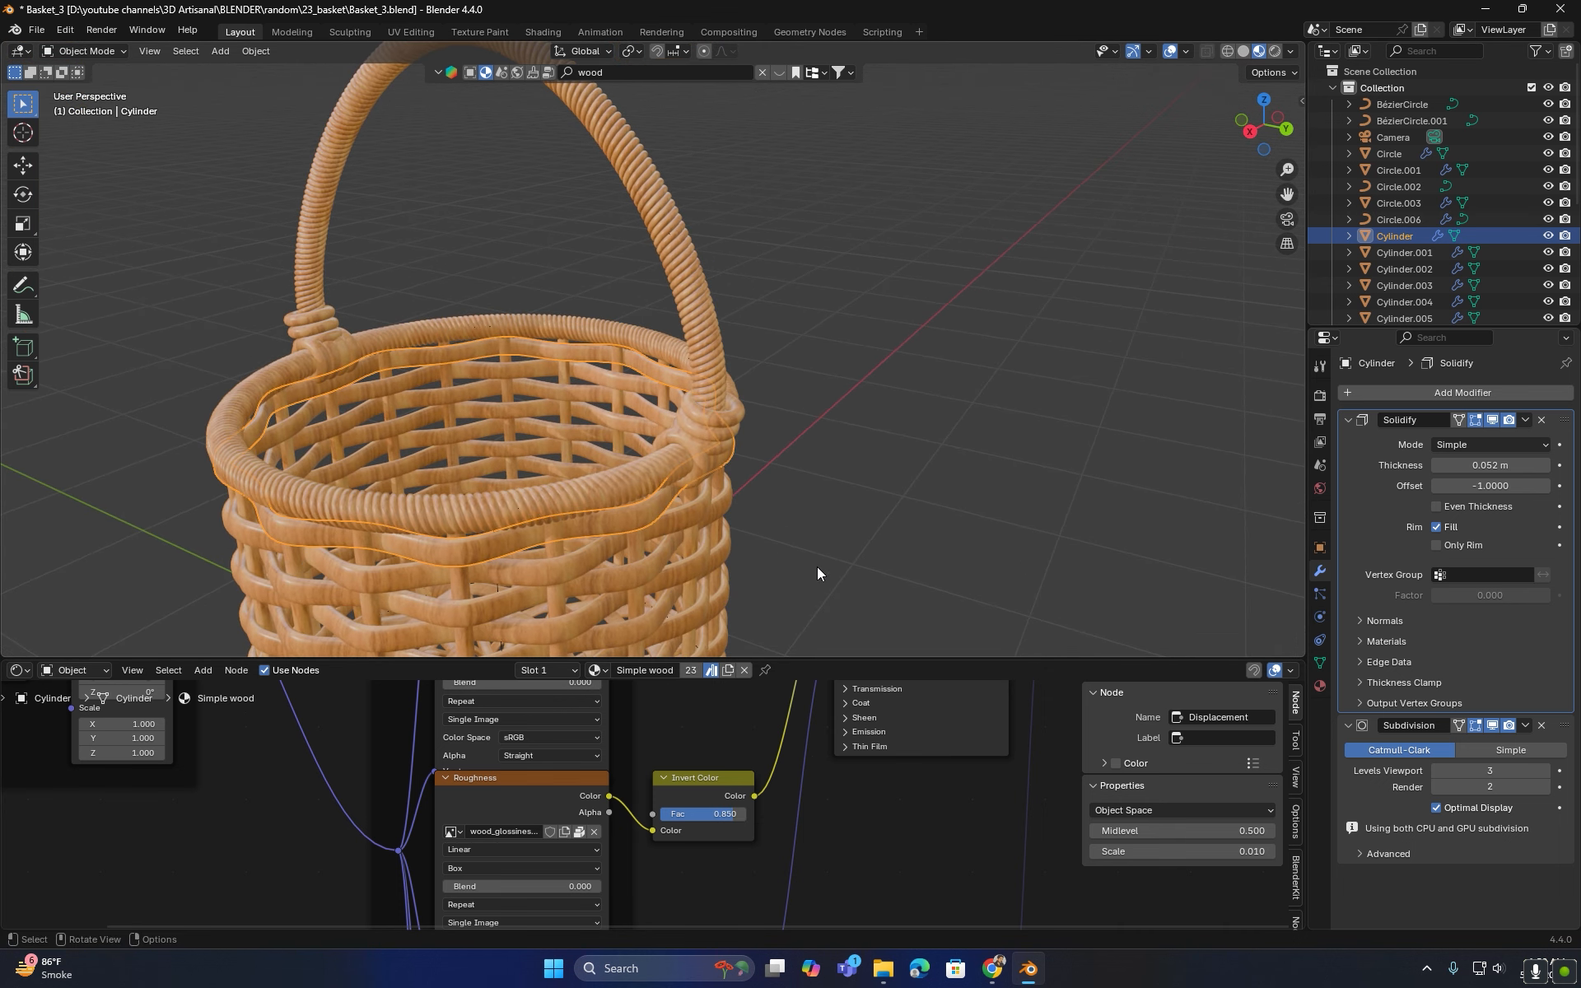
- Deselect the weave band and close the Shader Editor area so the viewport takes its space
click(816, 567)
drag(818, 658, 818, 866)
shift+middle_drag(762, 741, 838, 398)
middle_drag(152, 641, 276, 622)
drag(7, 866, 12, 878)
scroll(568, 527, down, 3)
shift+middle_drag(642, 444, 630, 576)
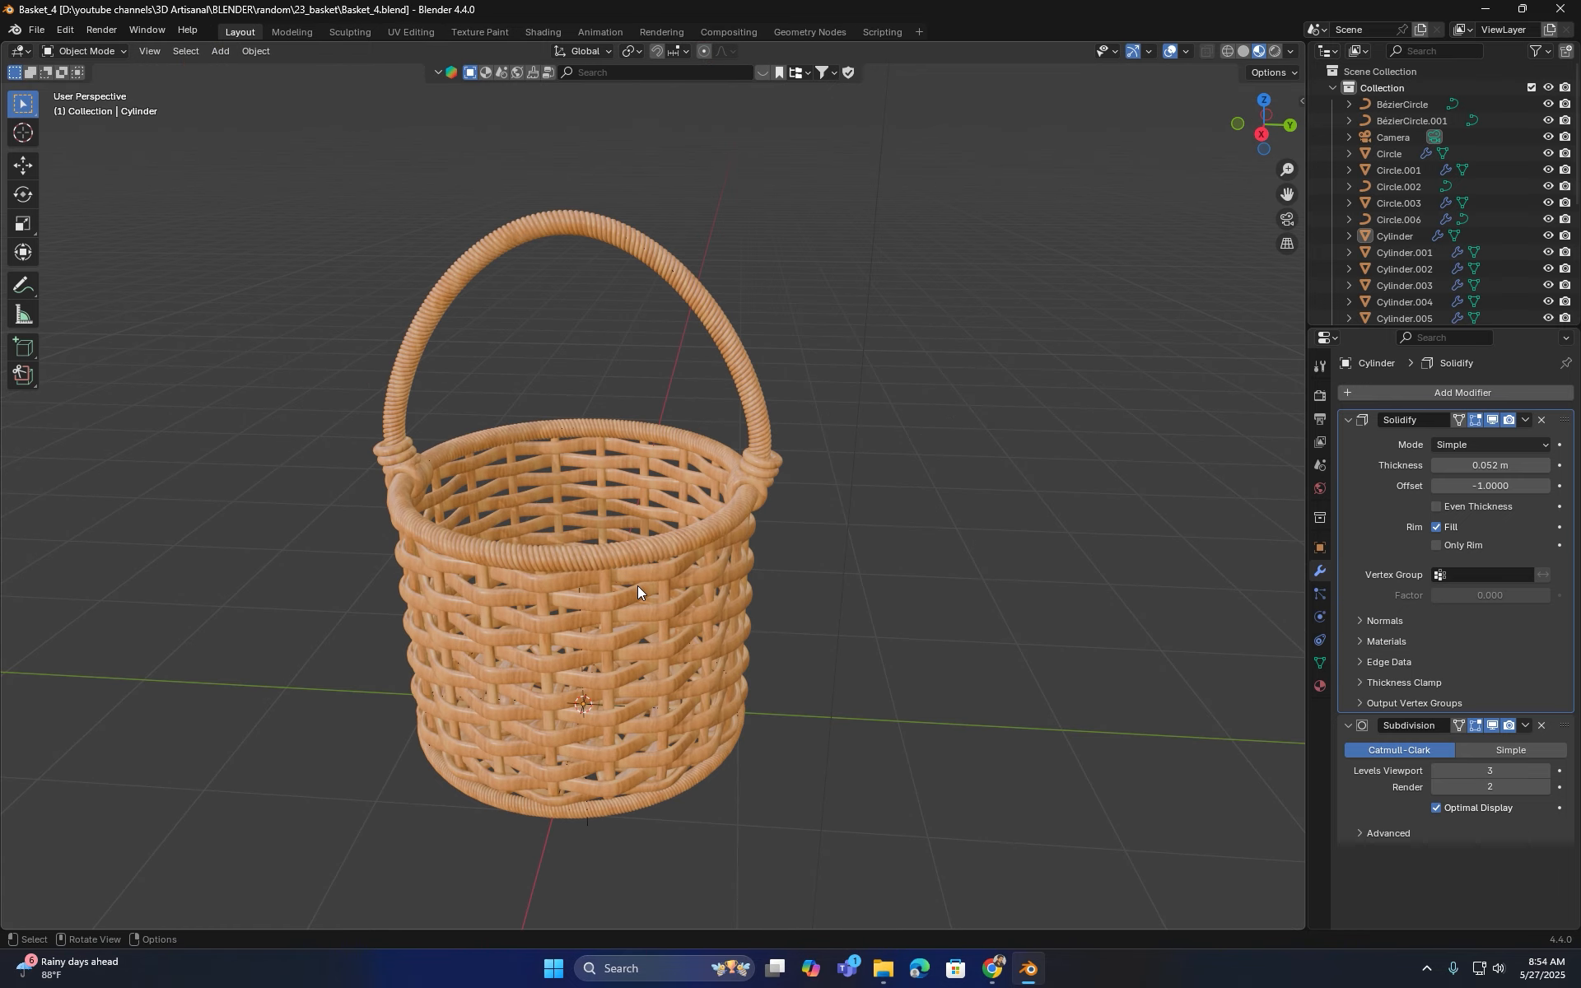
- Enlarge the Outliner and delete the Camera and Light objects from the scene
scroll(726, 542, down, 1)
middle_drag(726, 540, 688, 566)
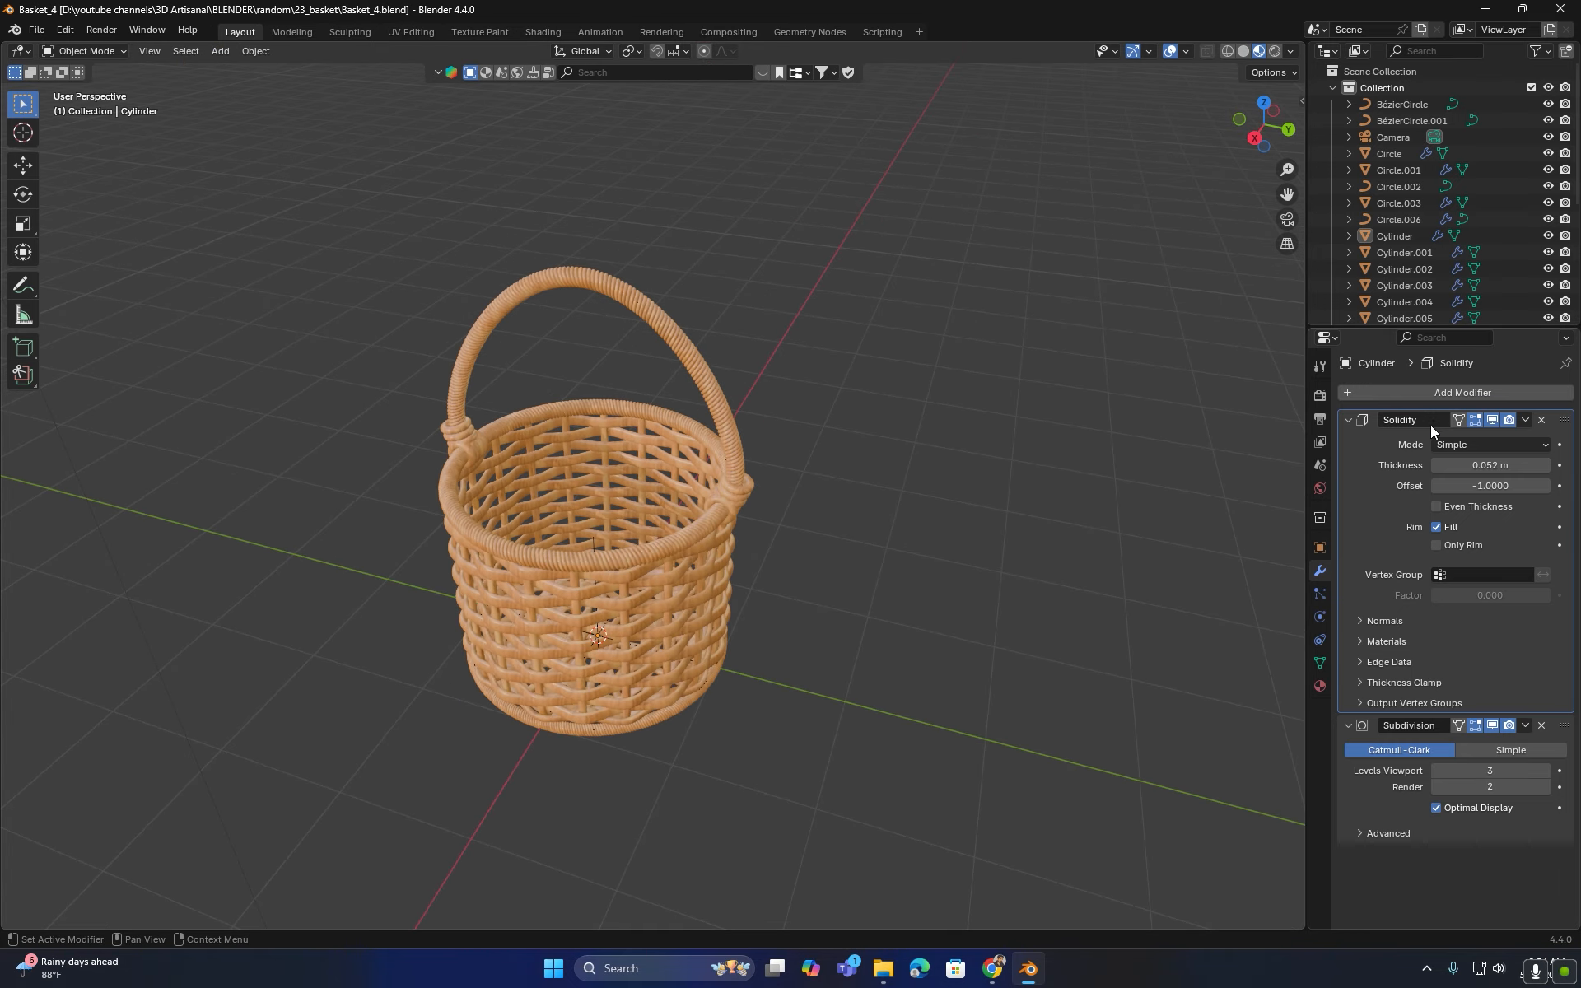
drag(1512, 331, 1507, 577)
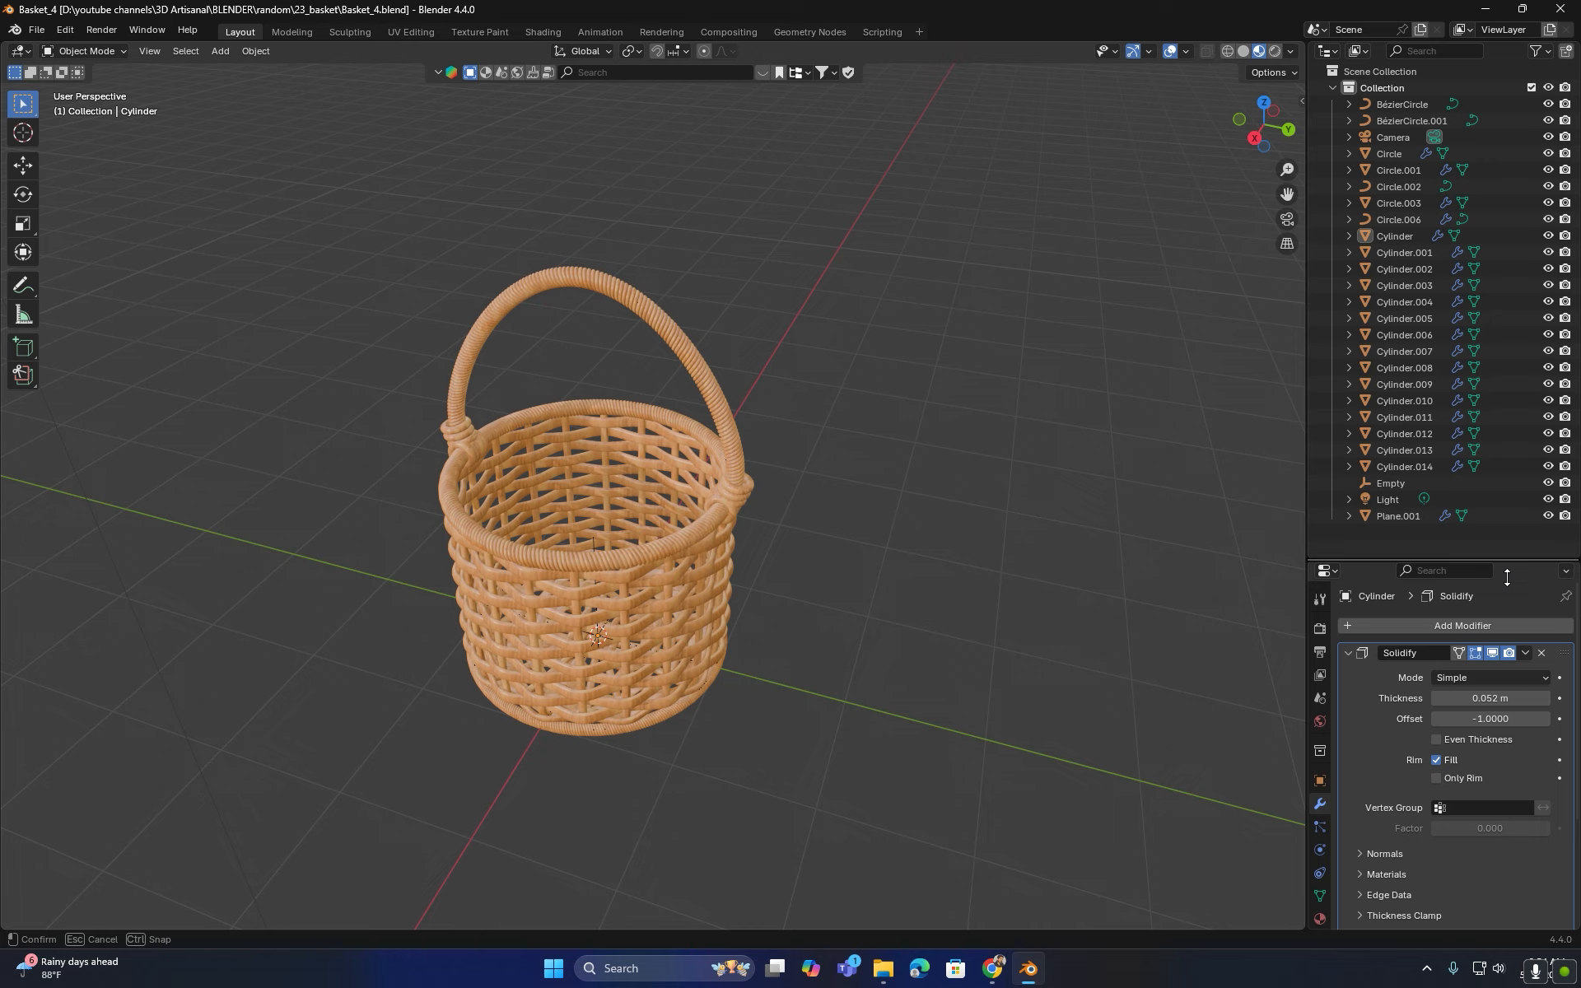
drag(1507, 577, 1505, 583)
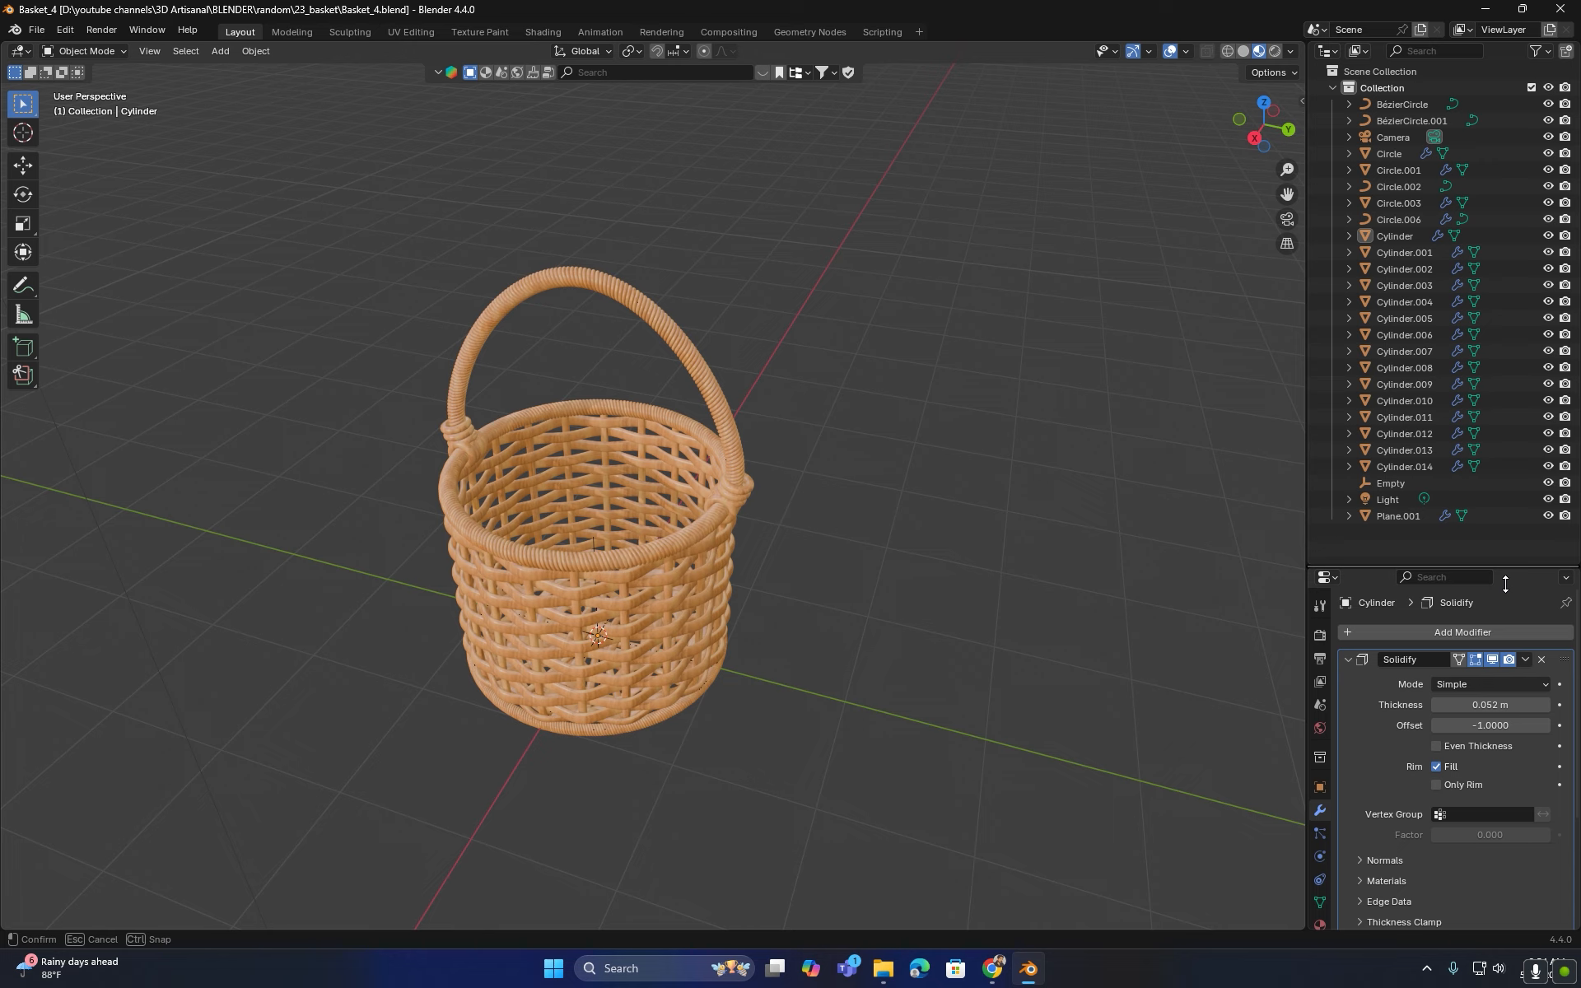
drag(1505, 584, 1505, 588)
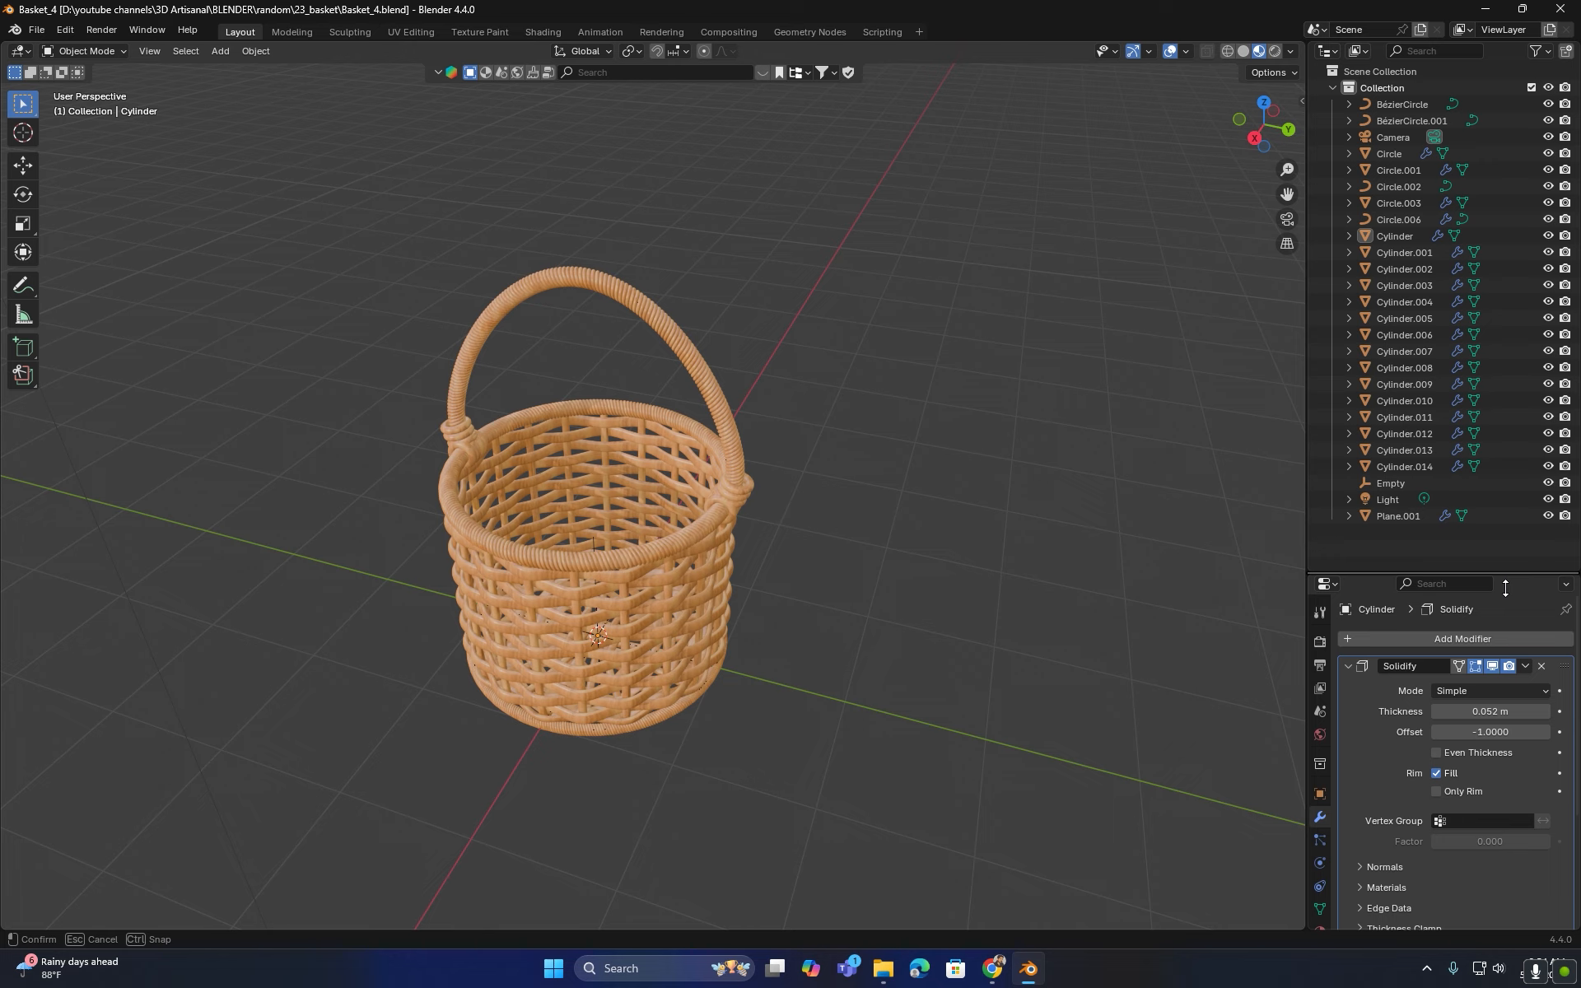
drag(1505, 588, 1505, 606)
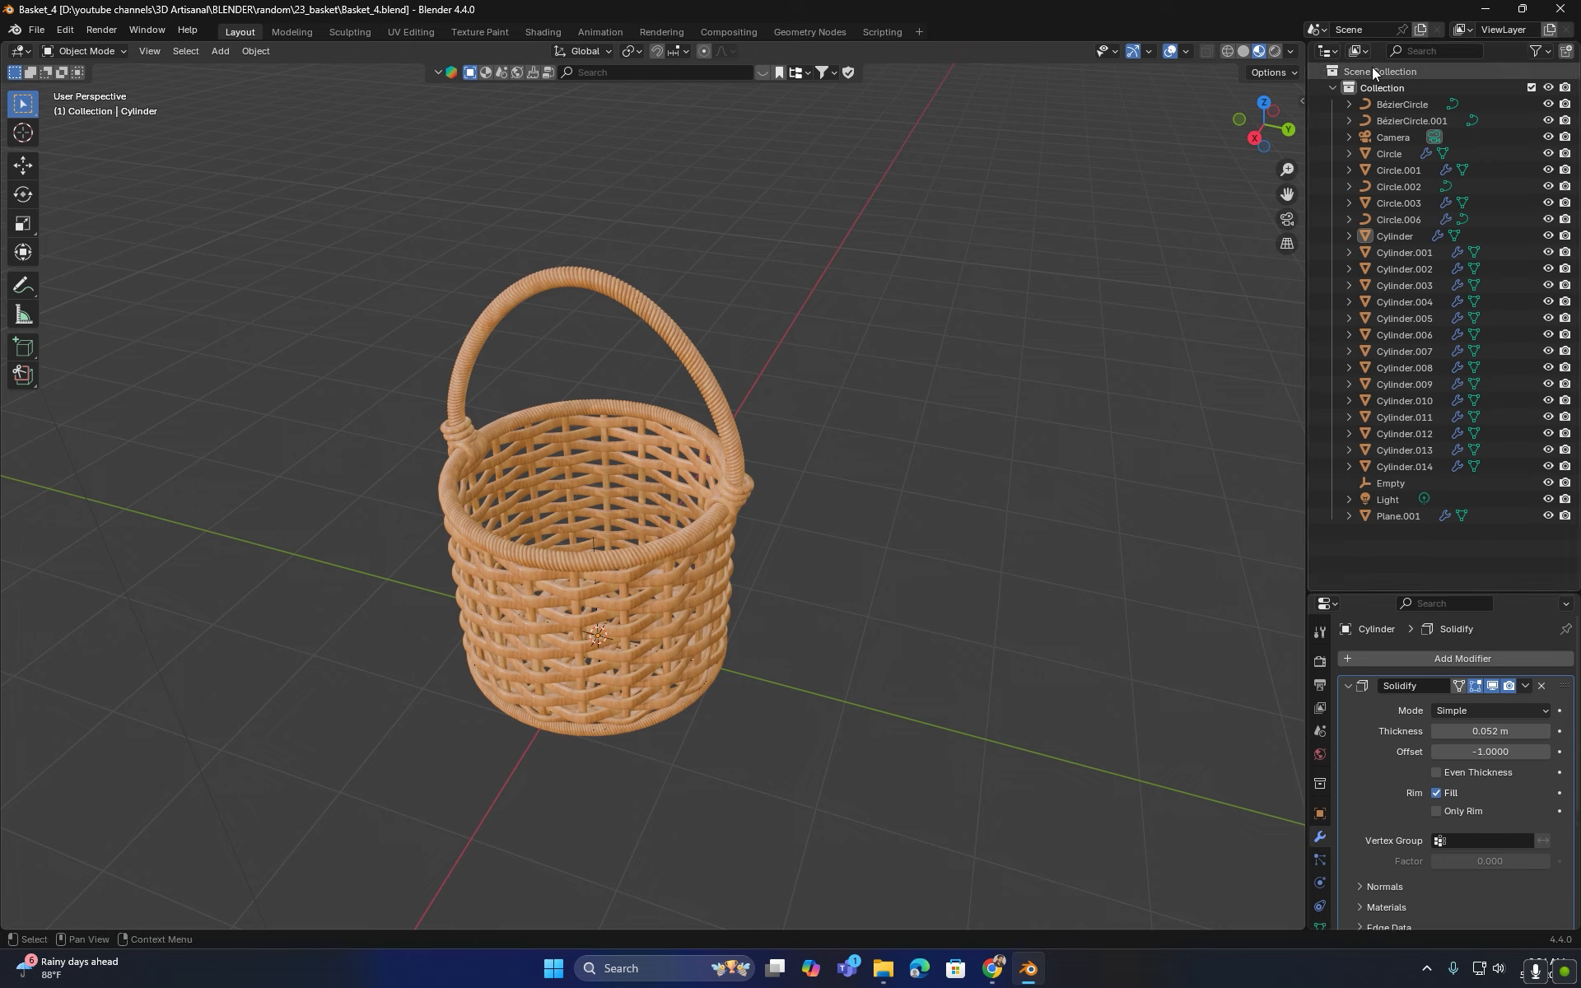
click(1391, 137)
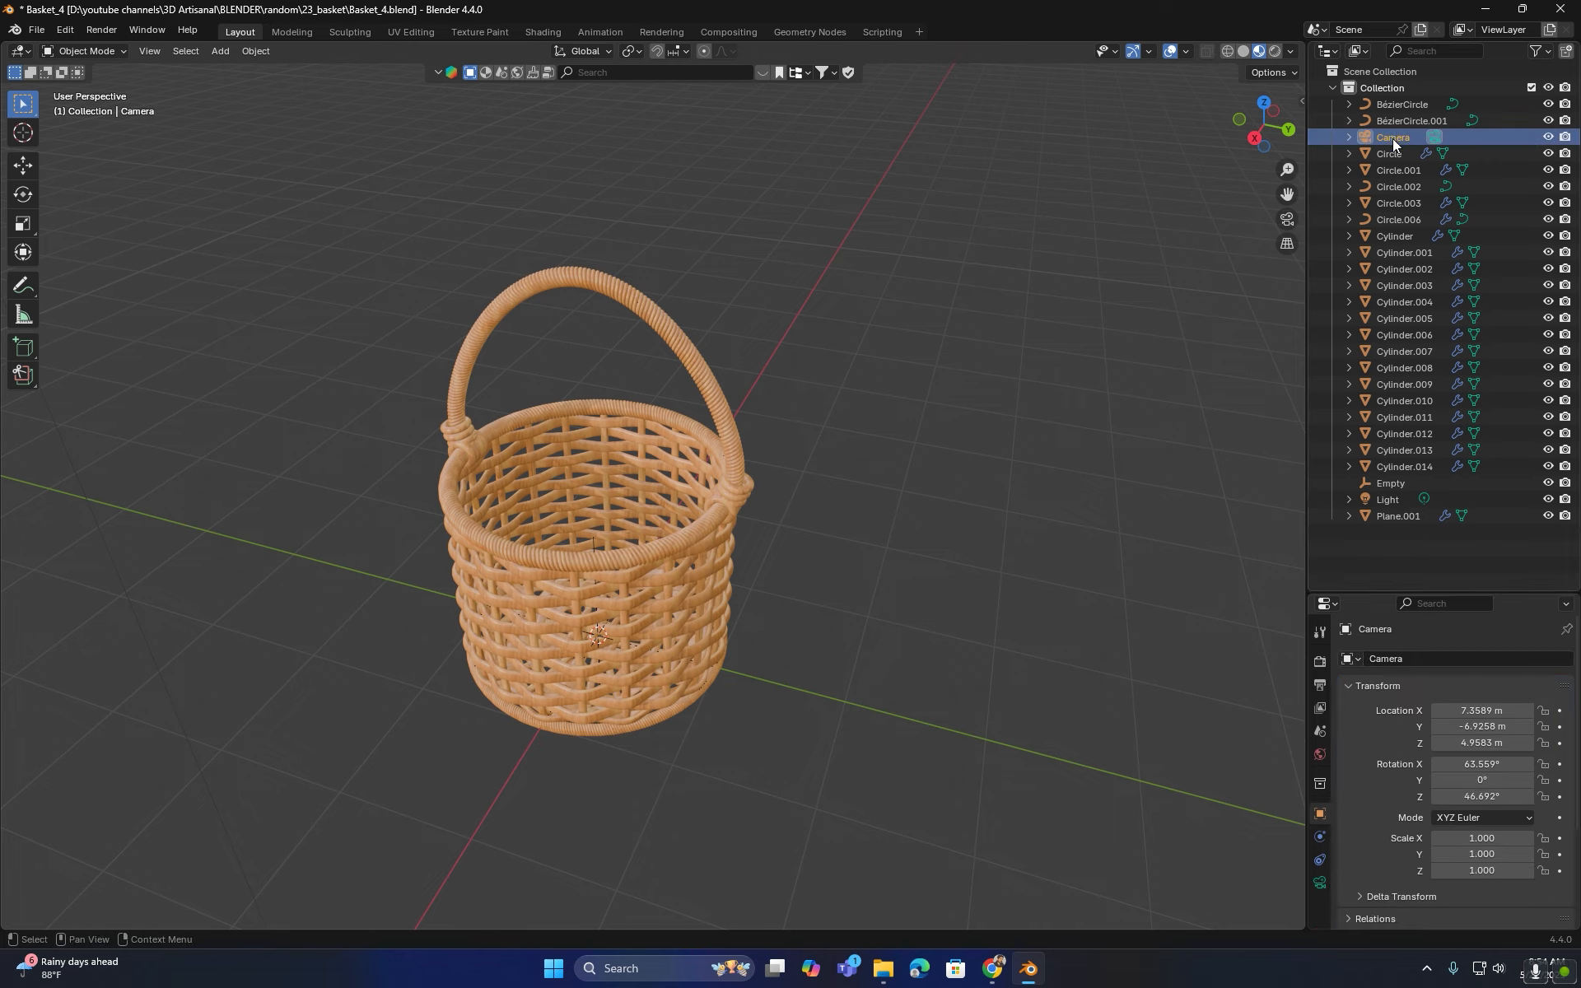
click(1371, 497)
key(Delete)
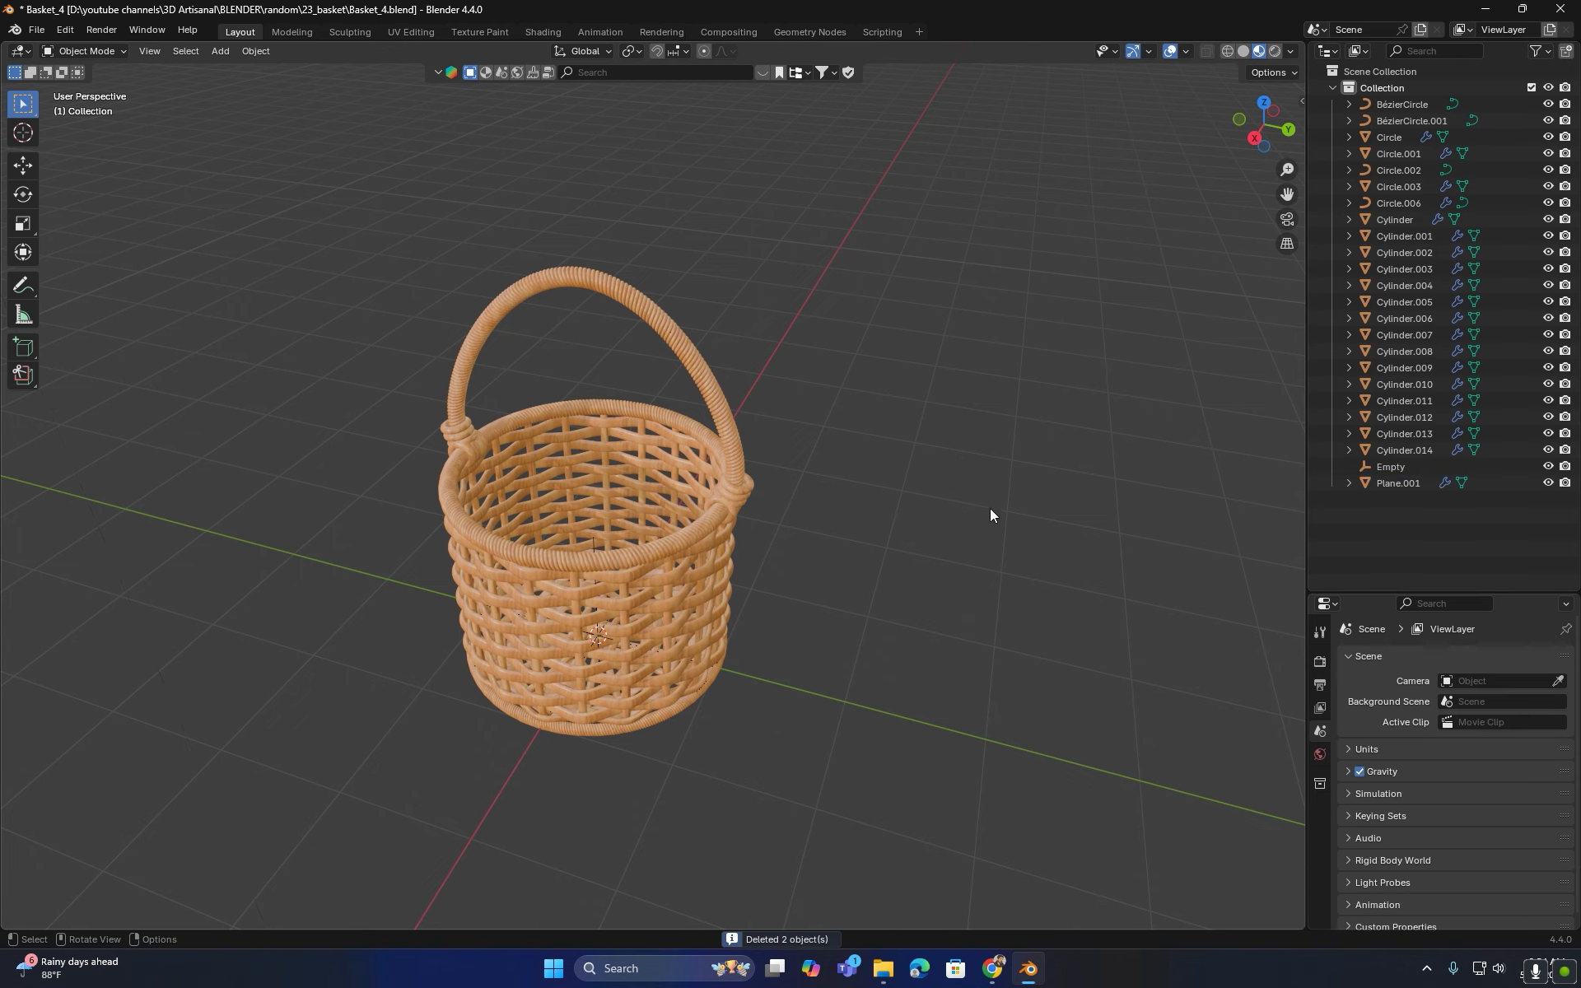
- Search the online asset library's scenes for "lighting"
middle_drag(760, 359, 641, 438)
click(619, 71)
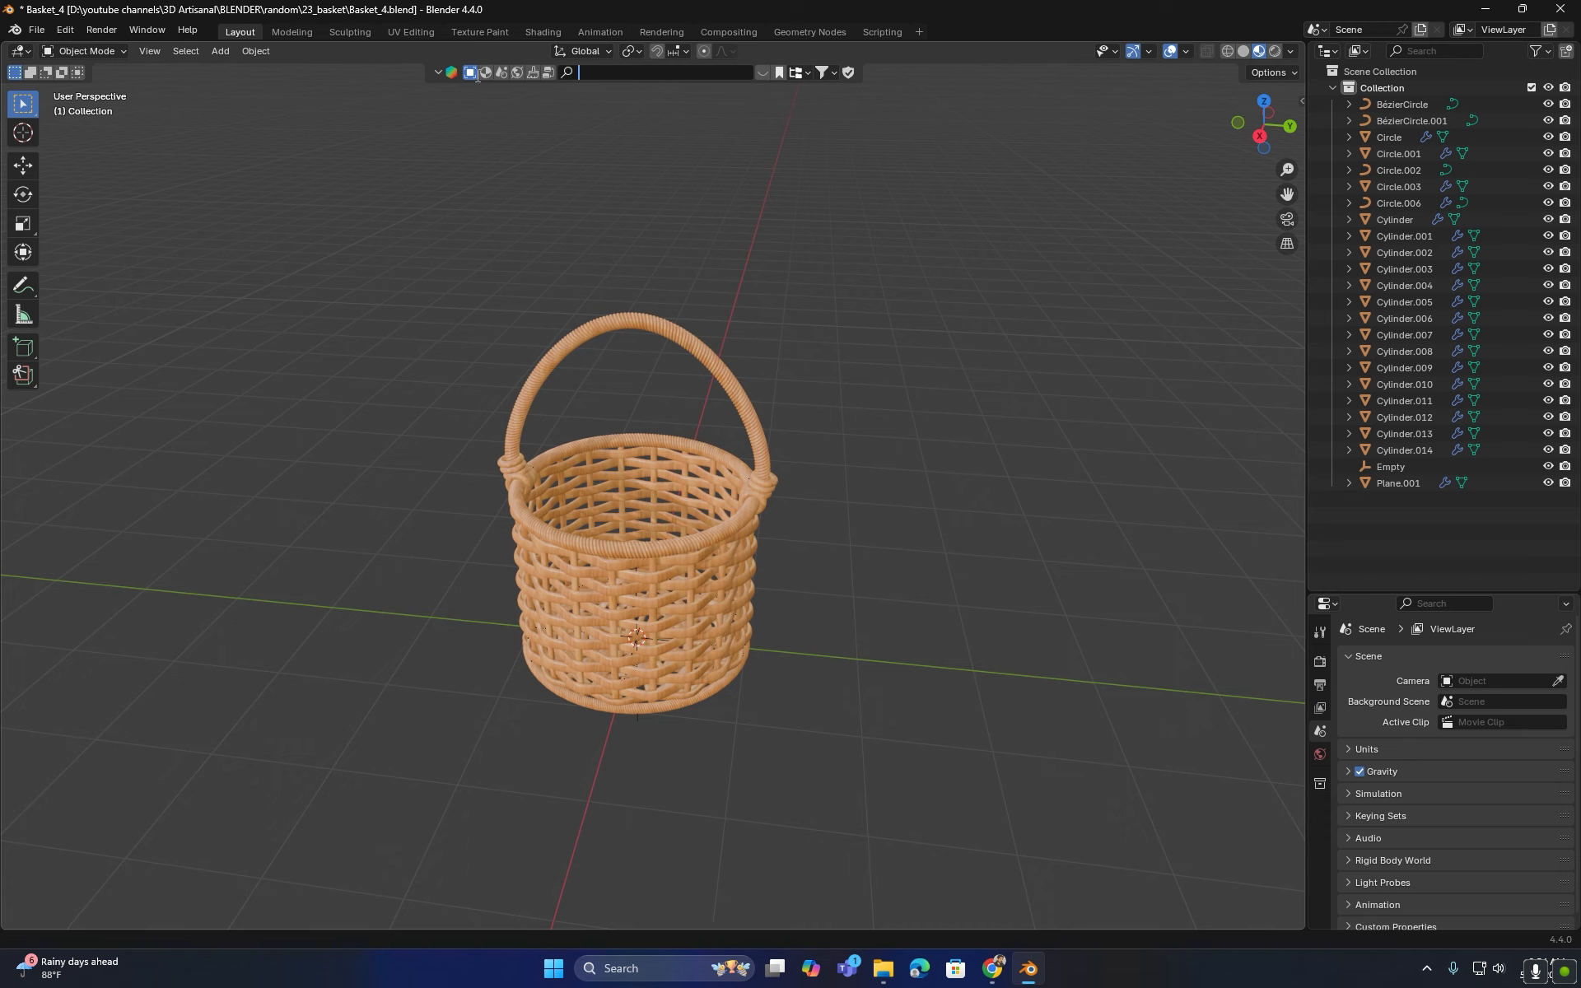
click(499, 71)
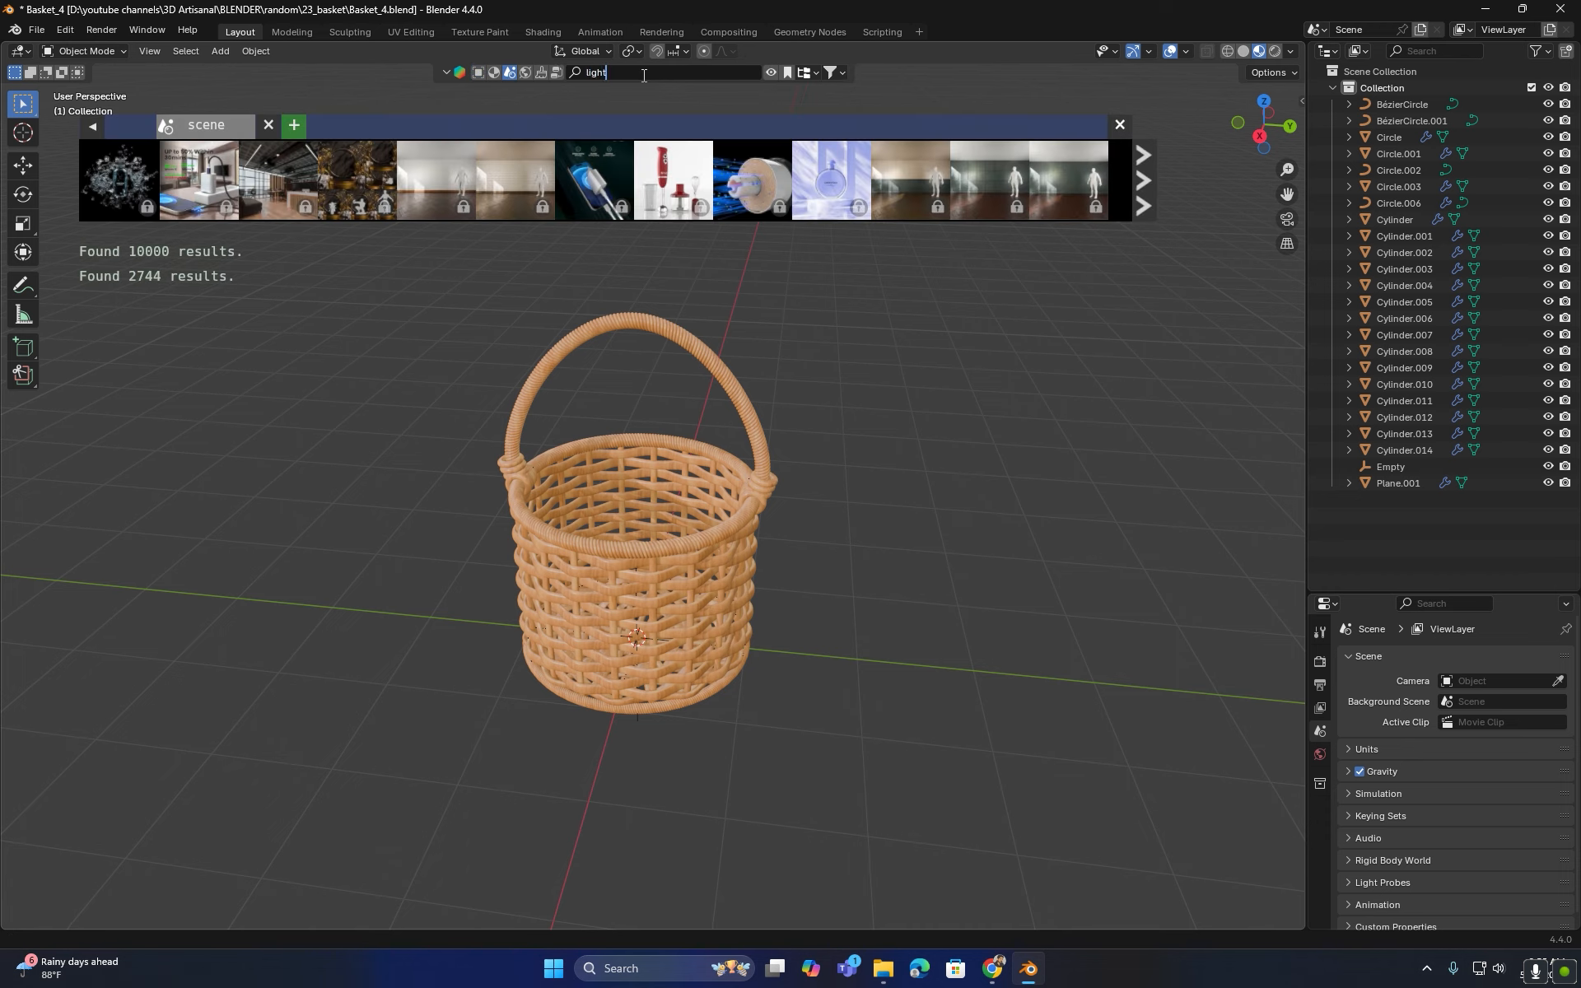
key(Return)
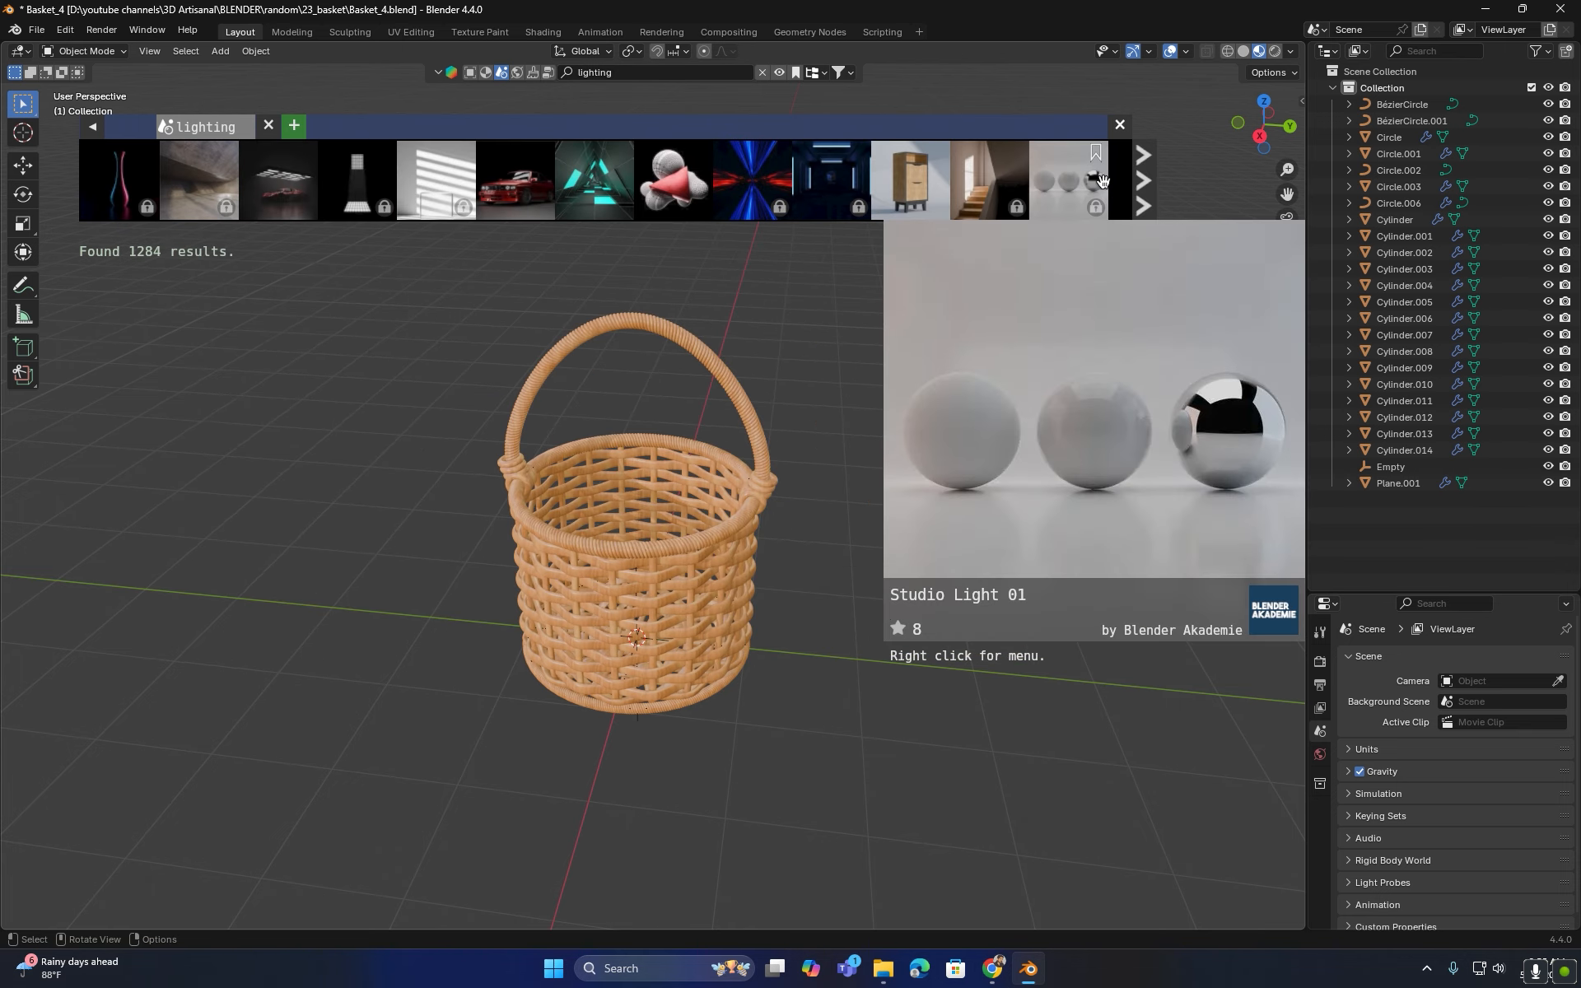
- Append the Abstract Studio light setup scene from further along the results, switching to it after download
click(1145, 181)
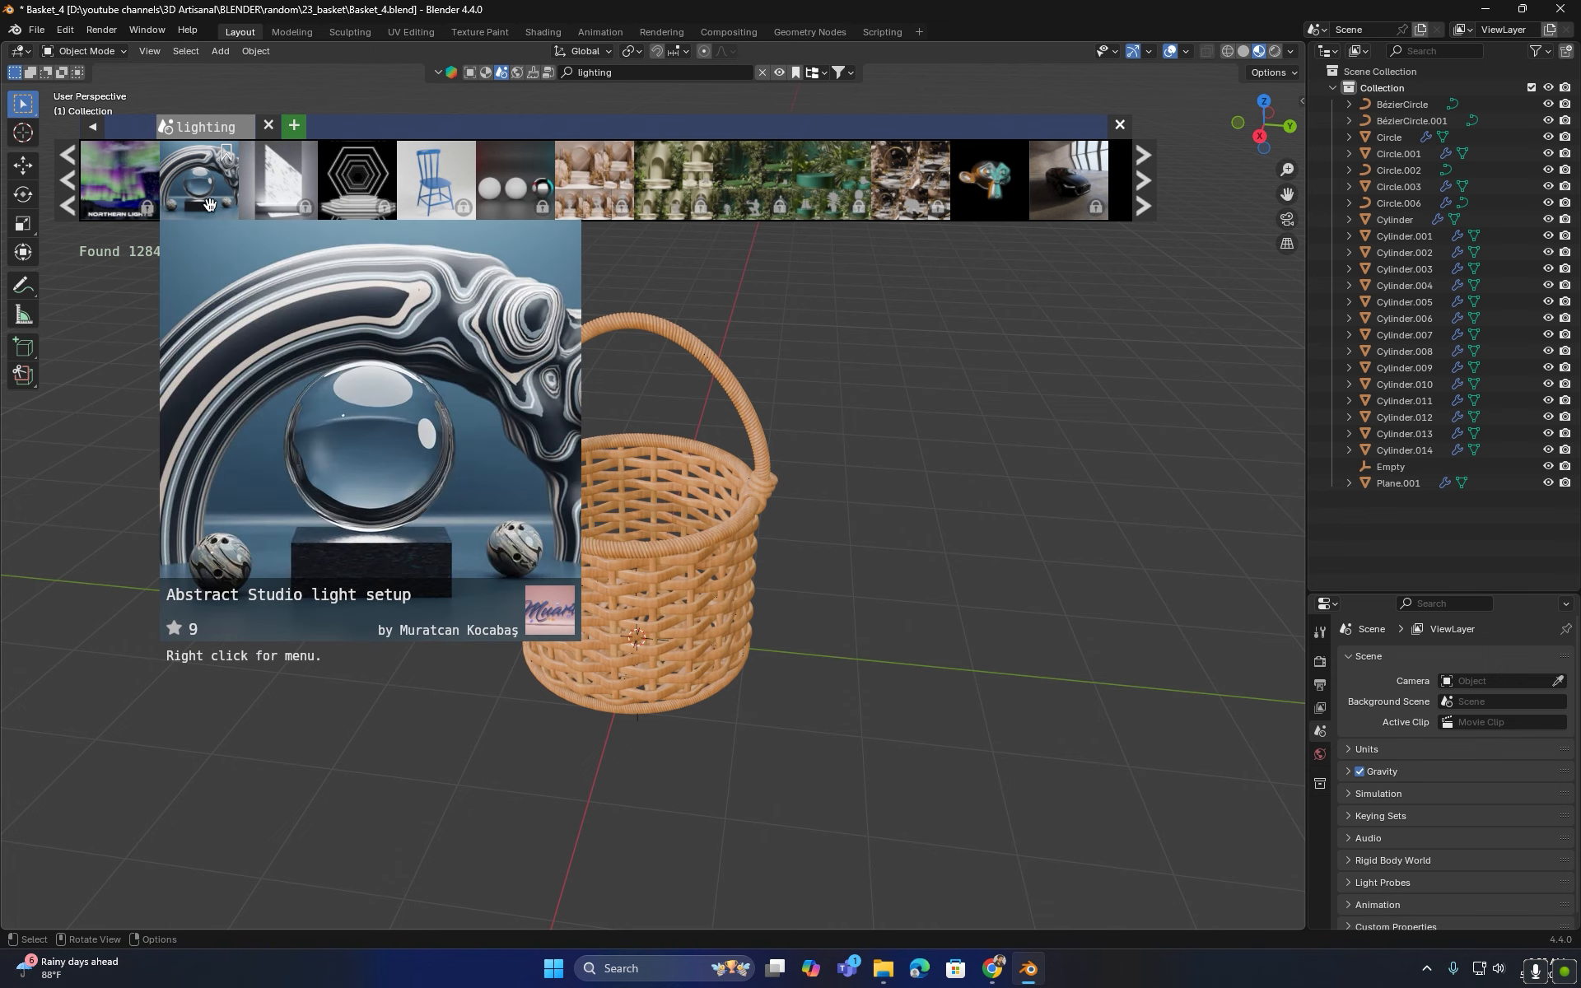
drag(195, 186, 200, 190)
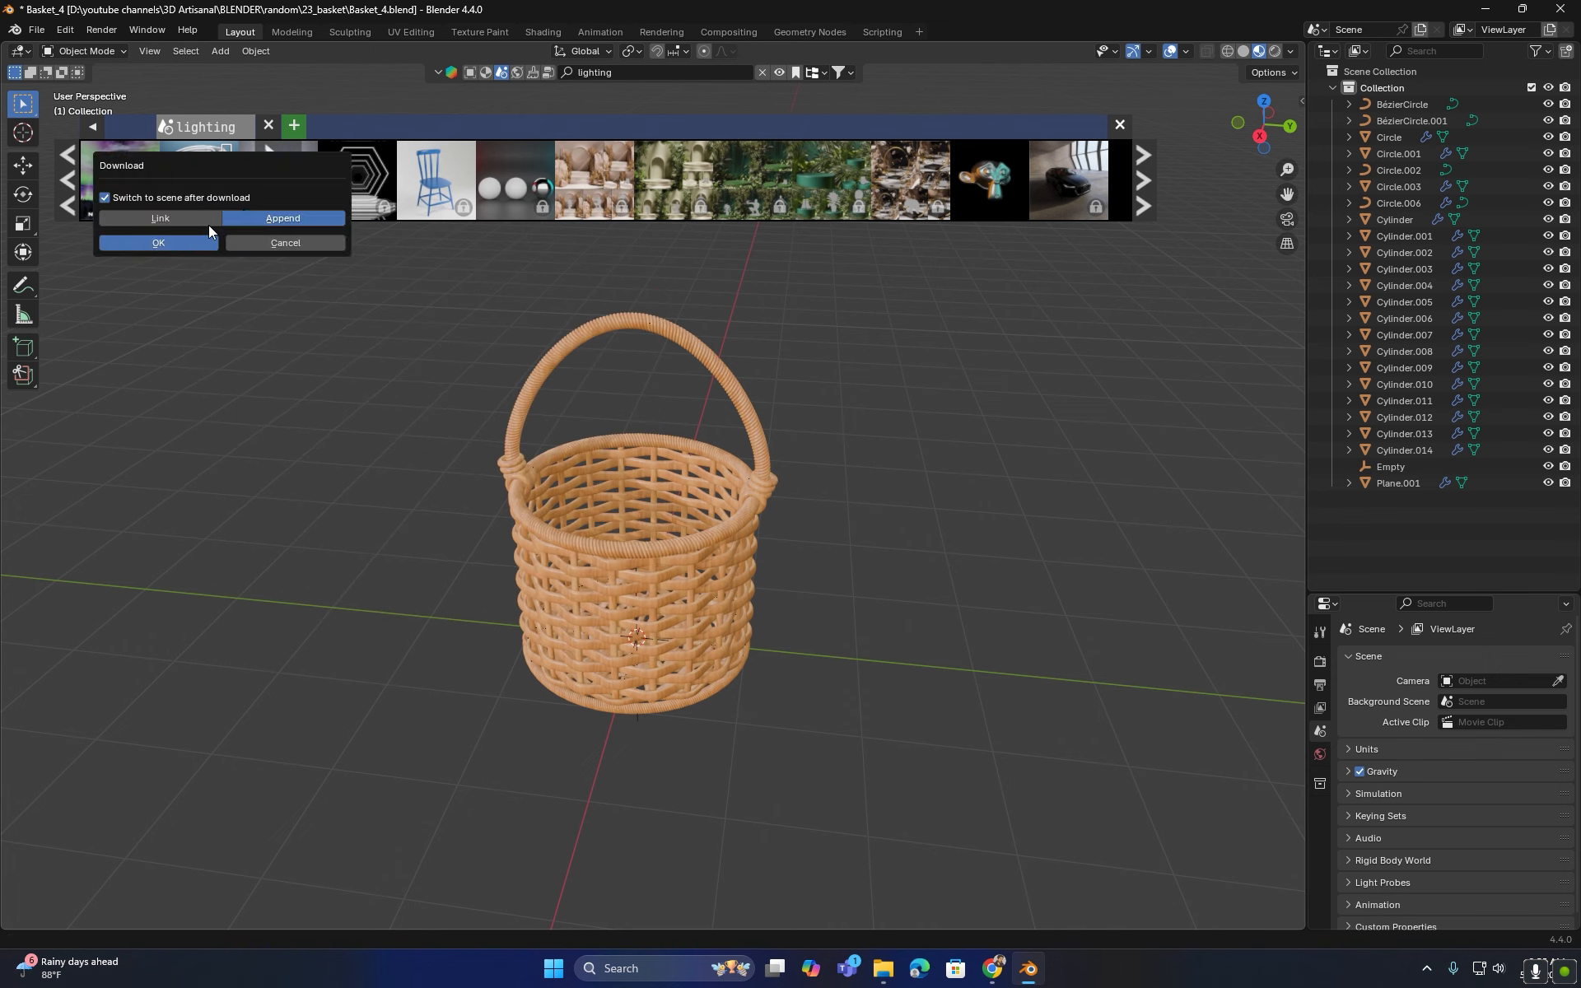
click(170, 240)
- Delete the glass sphere above the pedestal in the studio scene
middle_drag(570, 527, 807, 531)
shift+middle_drag(807, 531, 624, 520)
scroll(551, 533, up, 5)
scroll(624, 520, up, 4)
scroll(593, 486, down, 1)
click(580, 472)
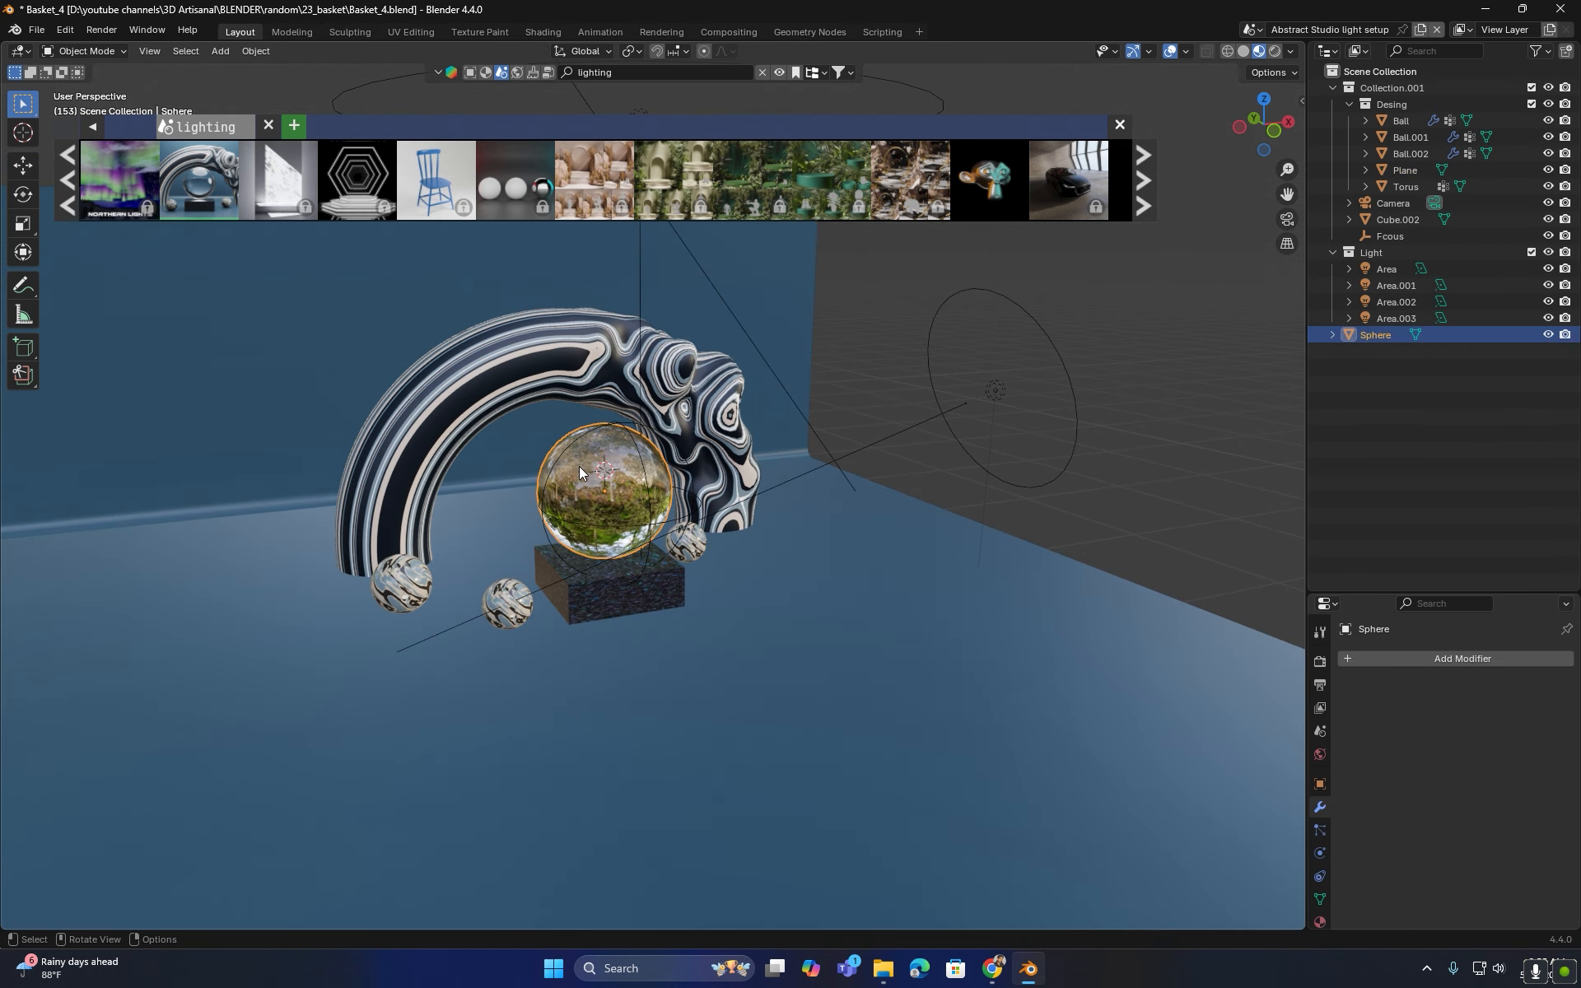
key(Delete)
- Delete the dark block pedestal beneath the arch in the studio scene
middle_drag(580, 466, 624, 526)
scroll(581, 606, up, 2)
scroll(611, 561, up, 2)
click(611, 561)
key(x)
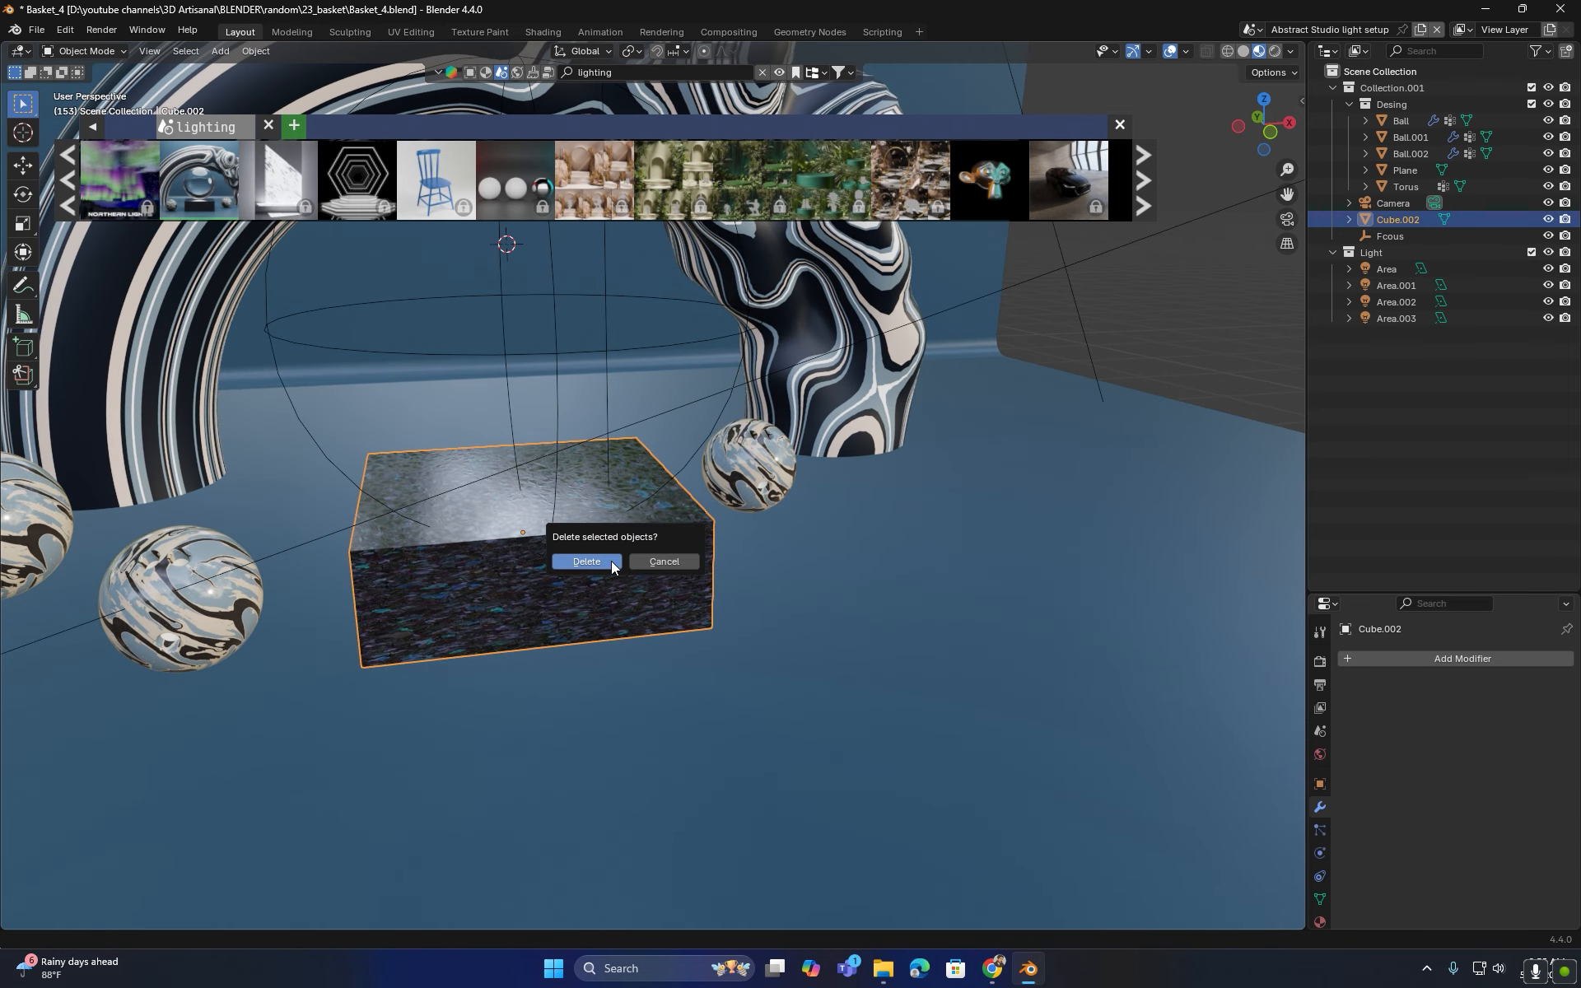
click(610, 561)
scroll(611, 561, down, 4)
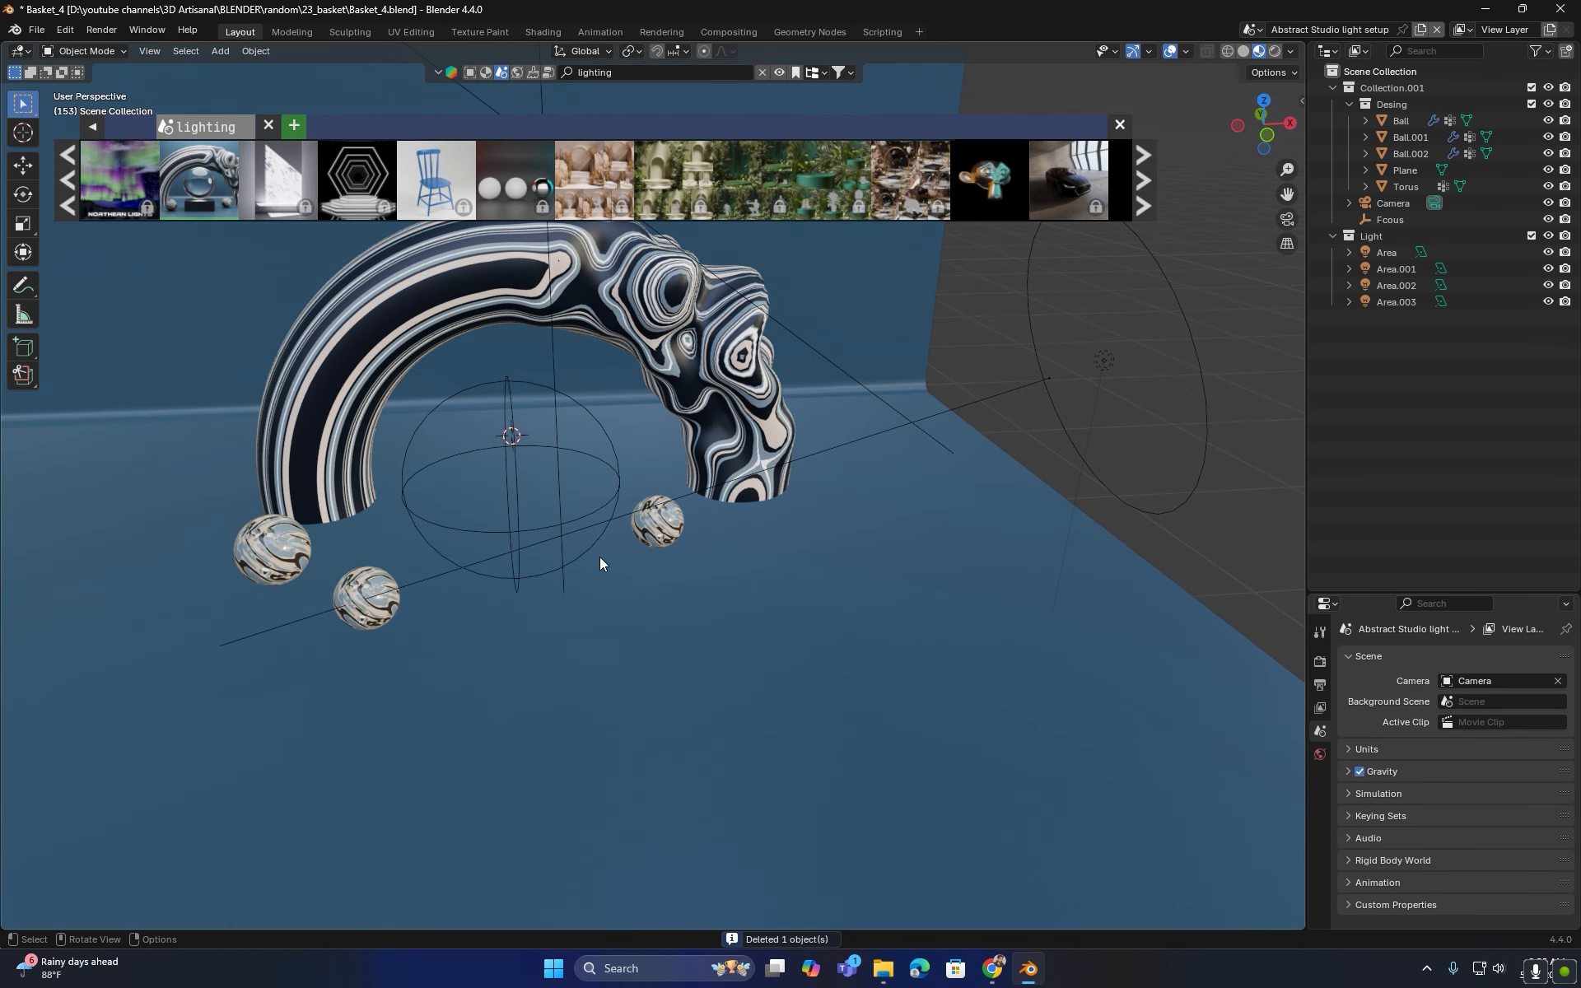
- Set the Outliner's display mode to Scenes and expand the Objects list of the original Scene
click(1359, 50)
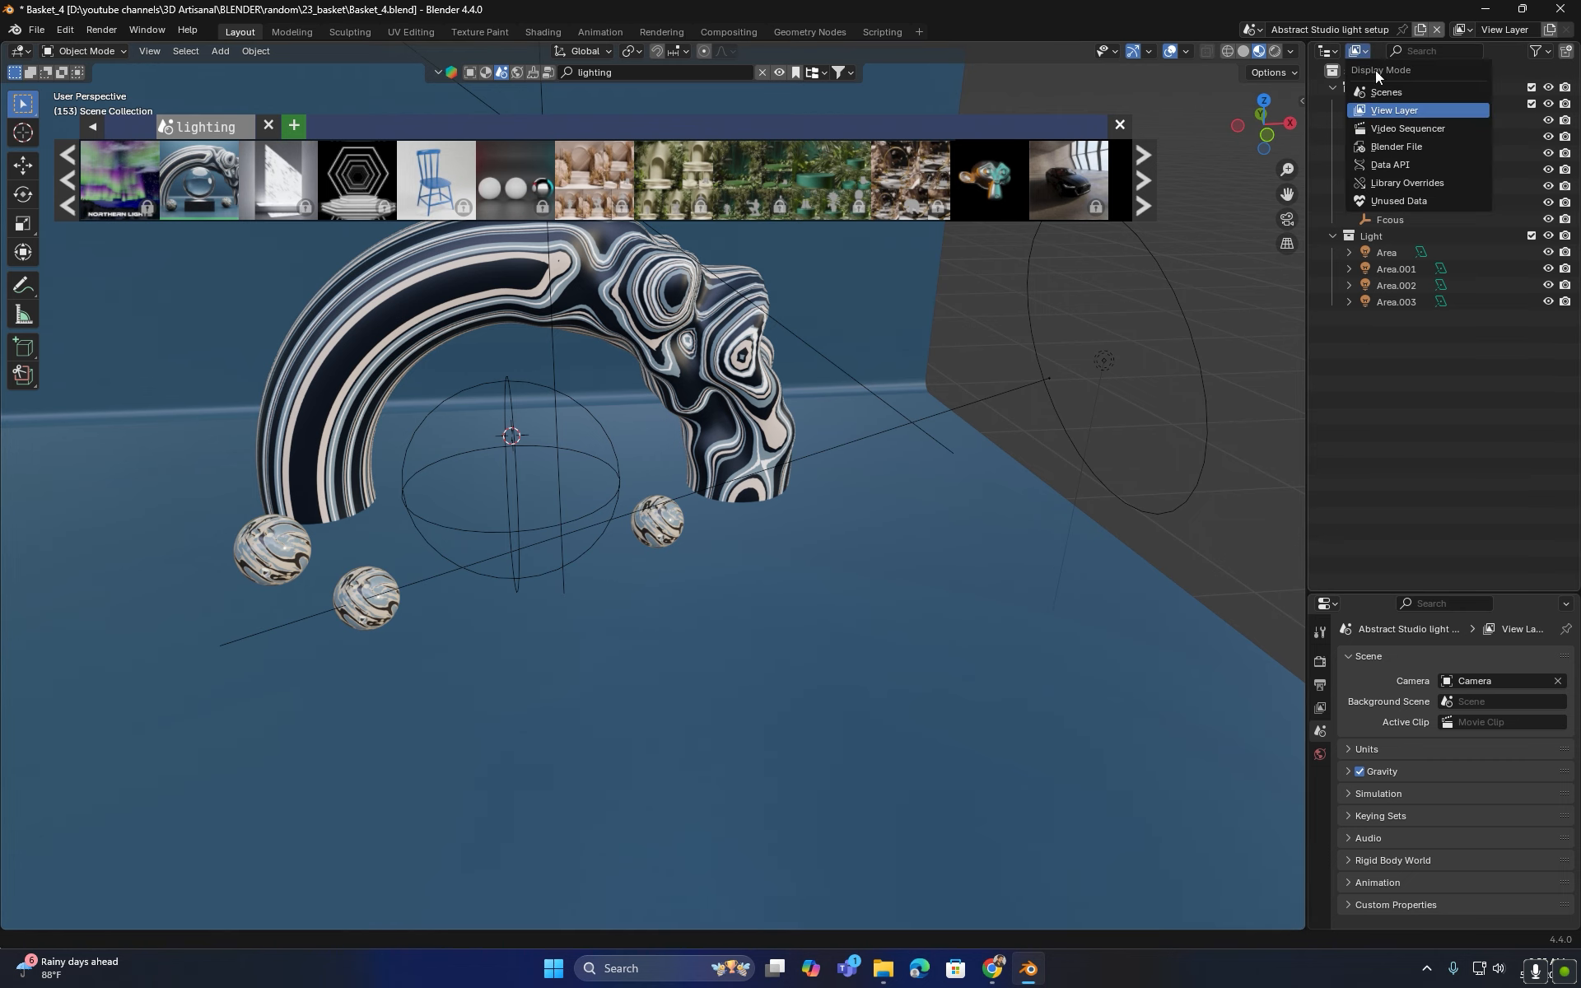
click(1375, 71)
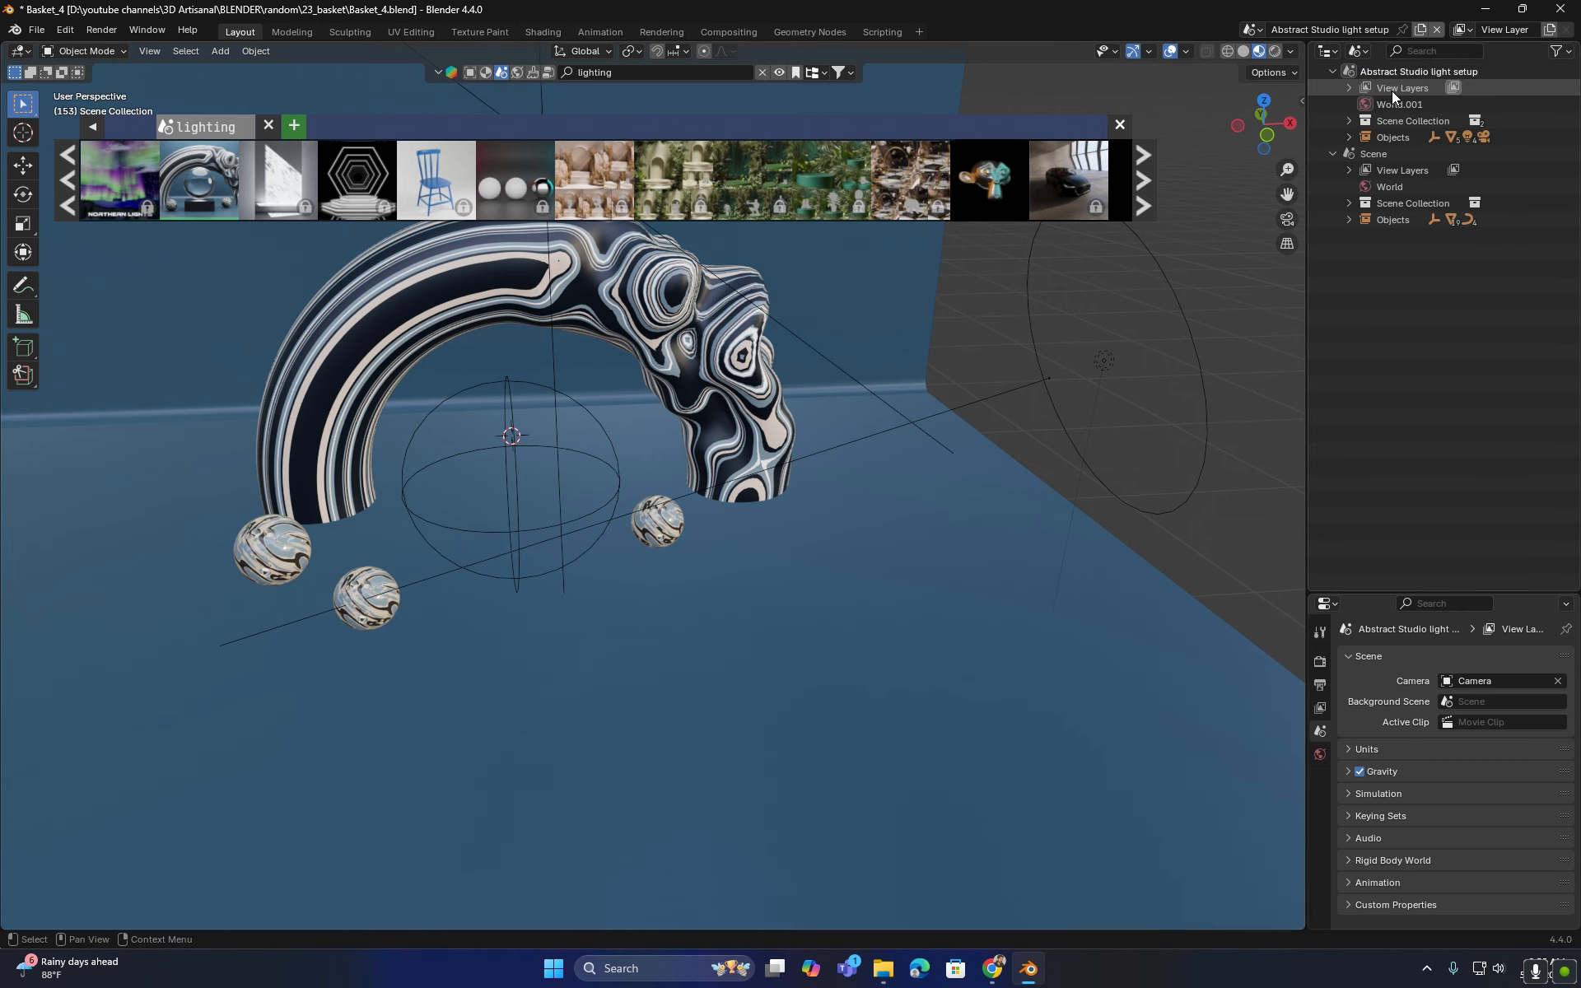
click(1383, 219)
click(1350, 219)
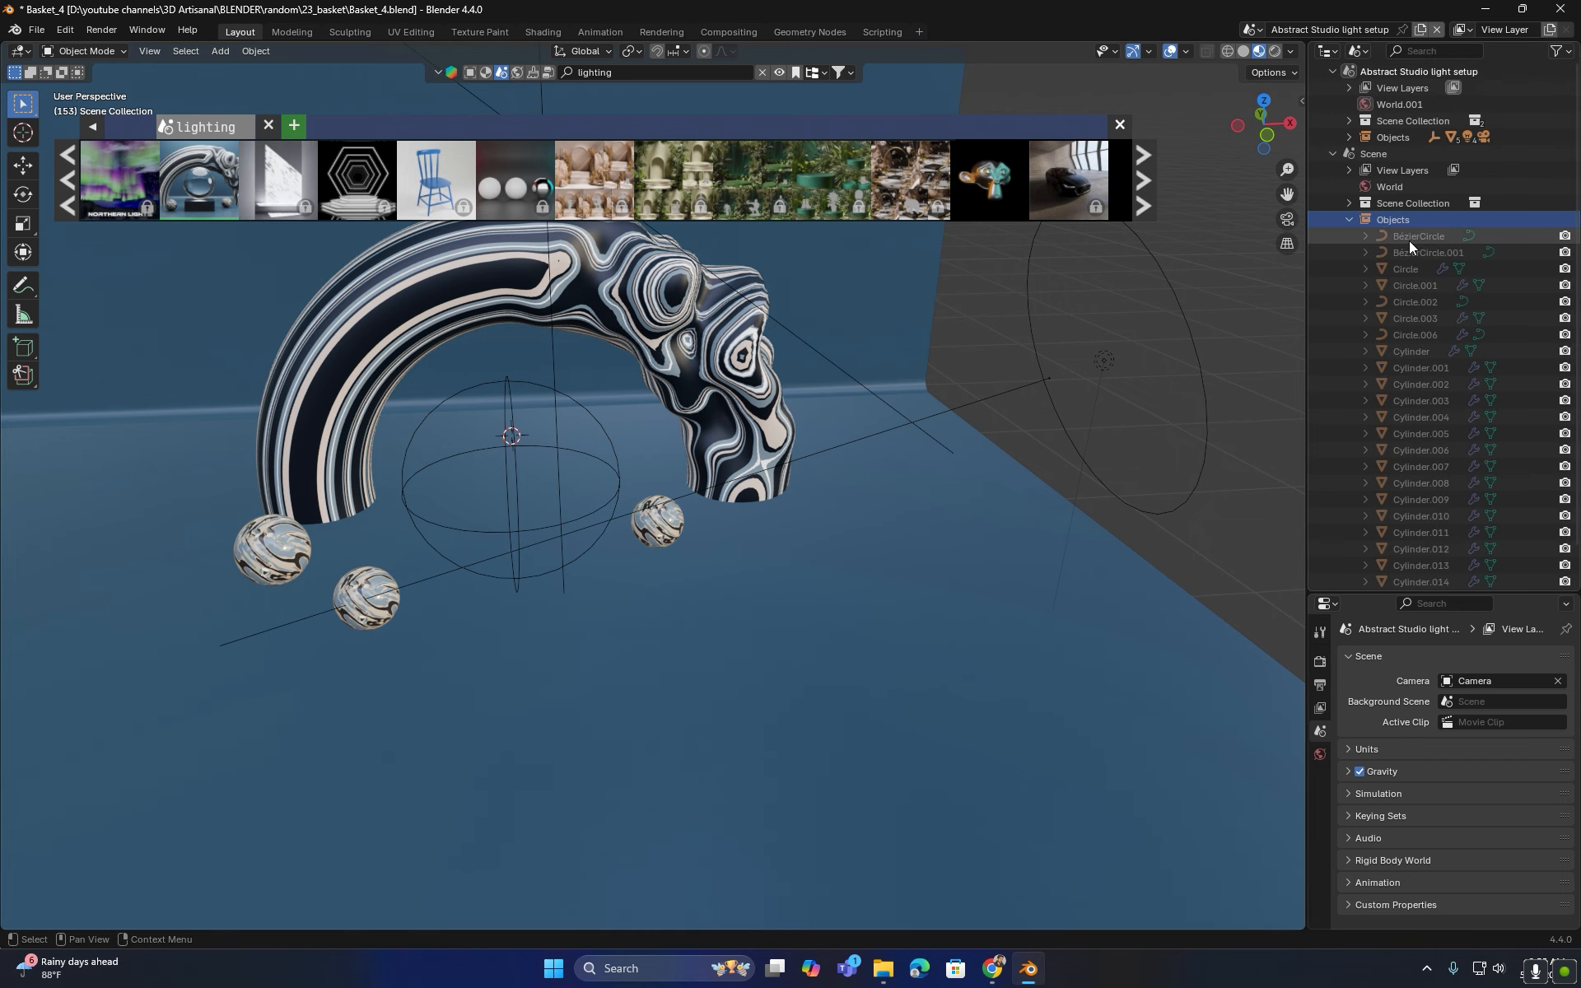
- Select all the objects listed under the original Scene and copy them
click(1409, 240)
scroll(1409, 240, down, 2)
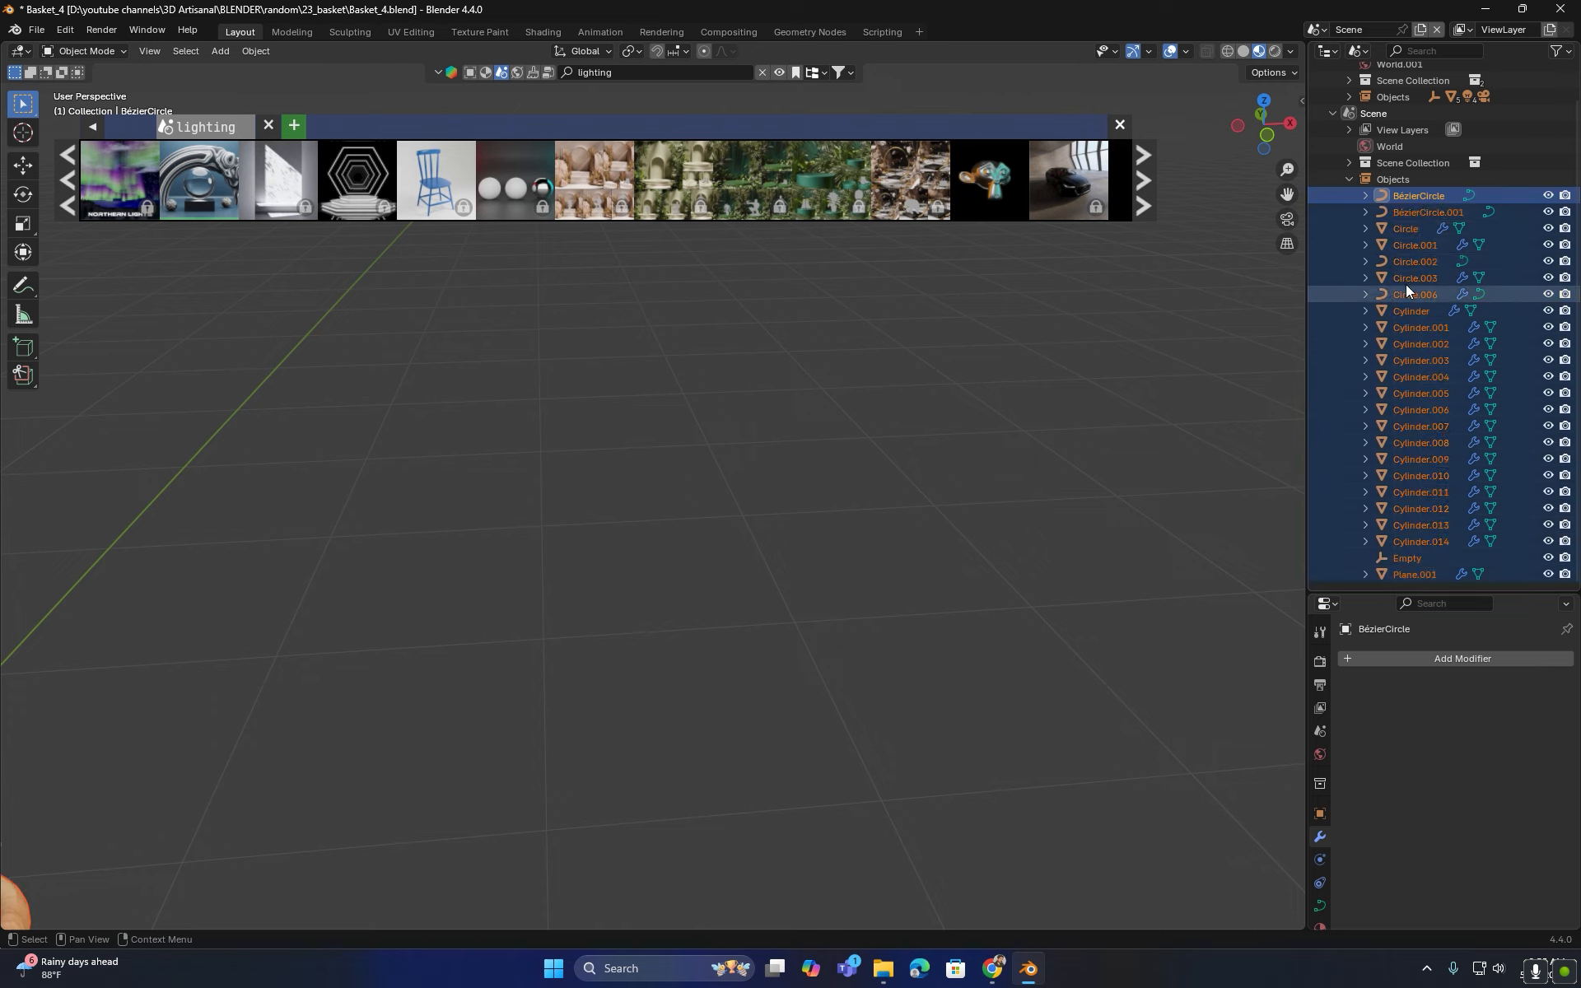
click(1393, 180)
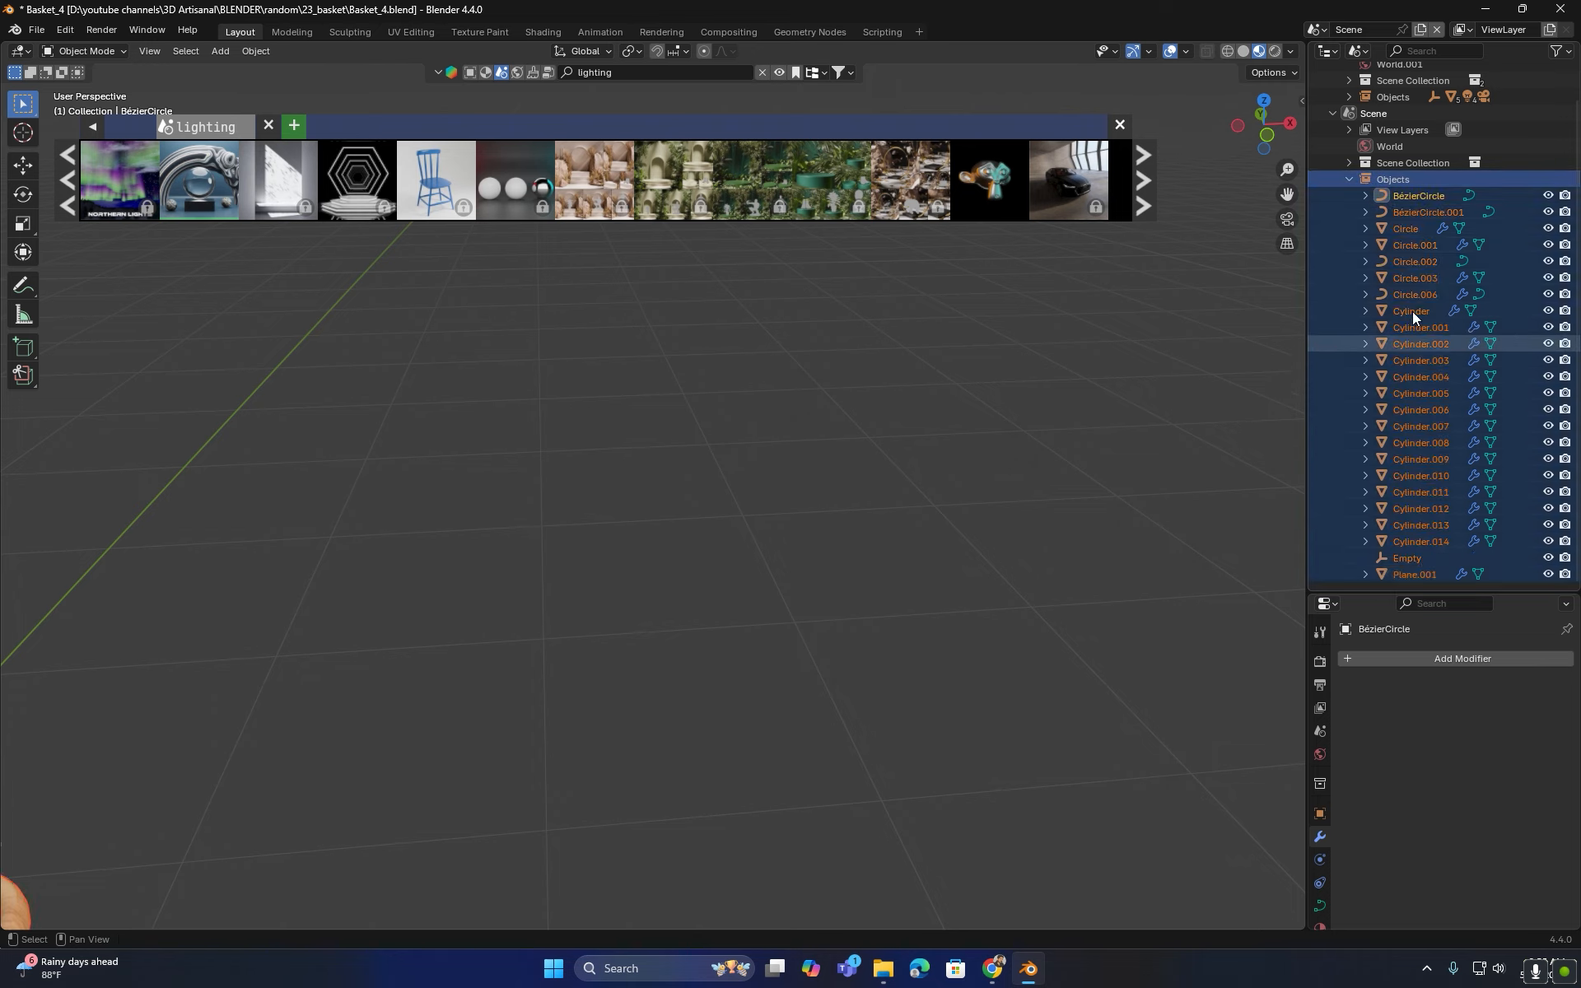
key(ctrl+c)
- Switch to the Abstract Studio light setup scene through its Area light and paste the copied basket objects there
click(1387, 97)
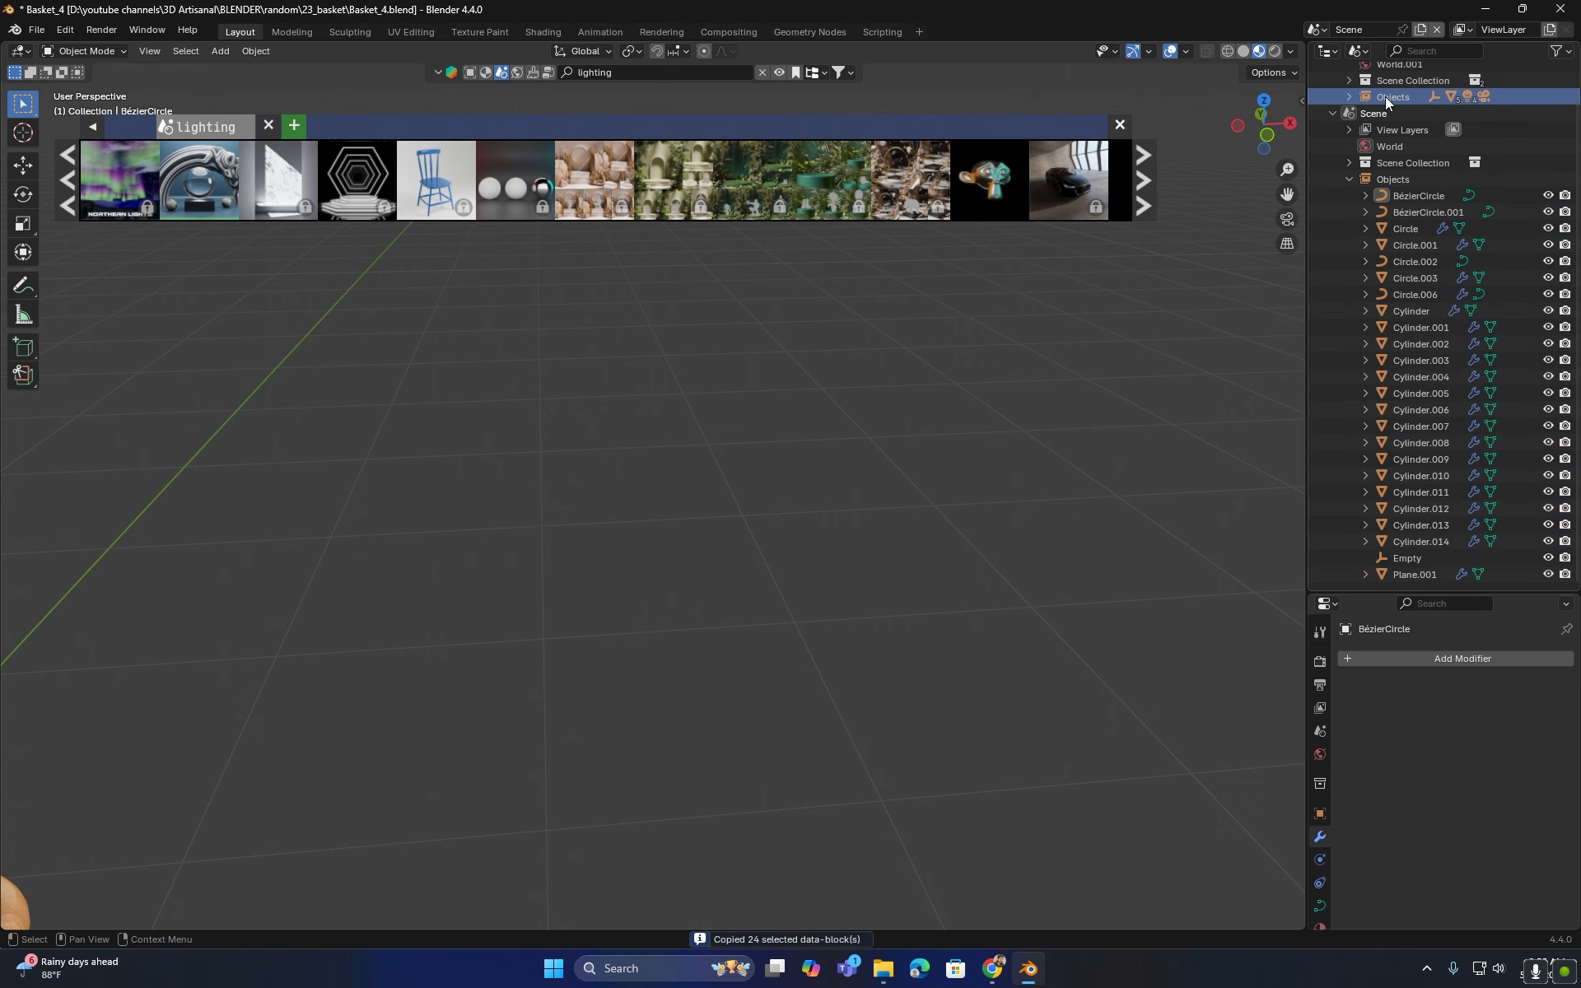
click(1349, 97)
click(1395, 114)
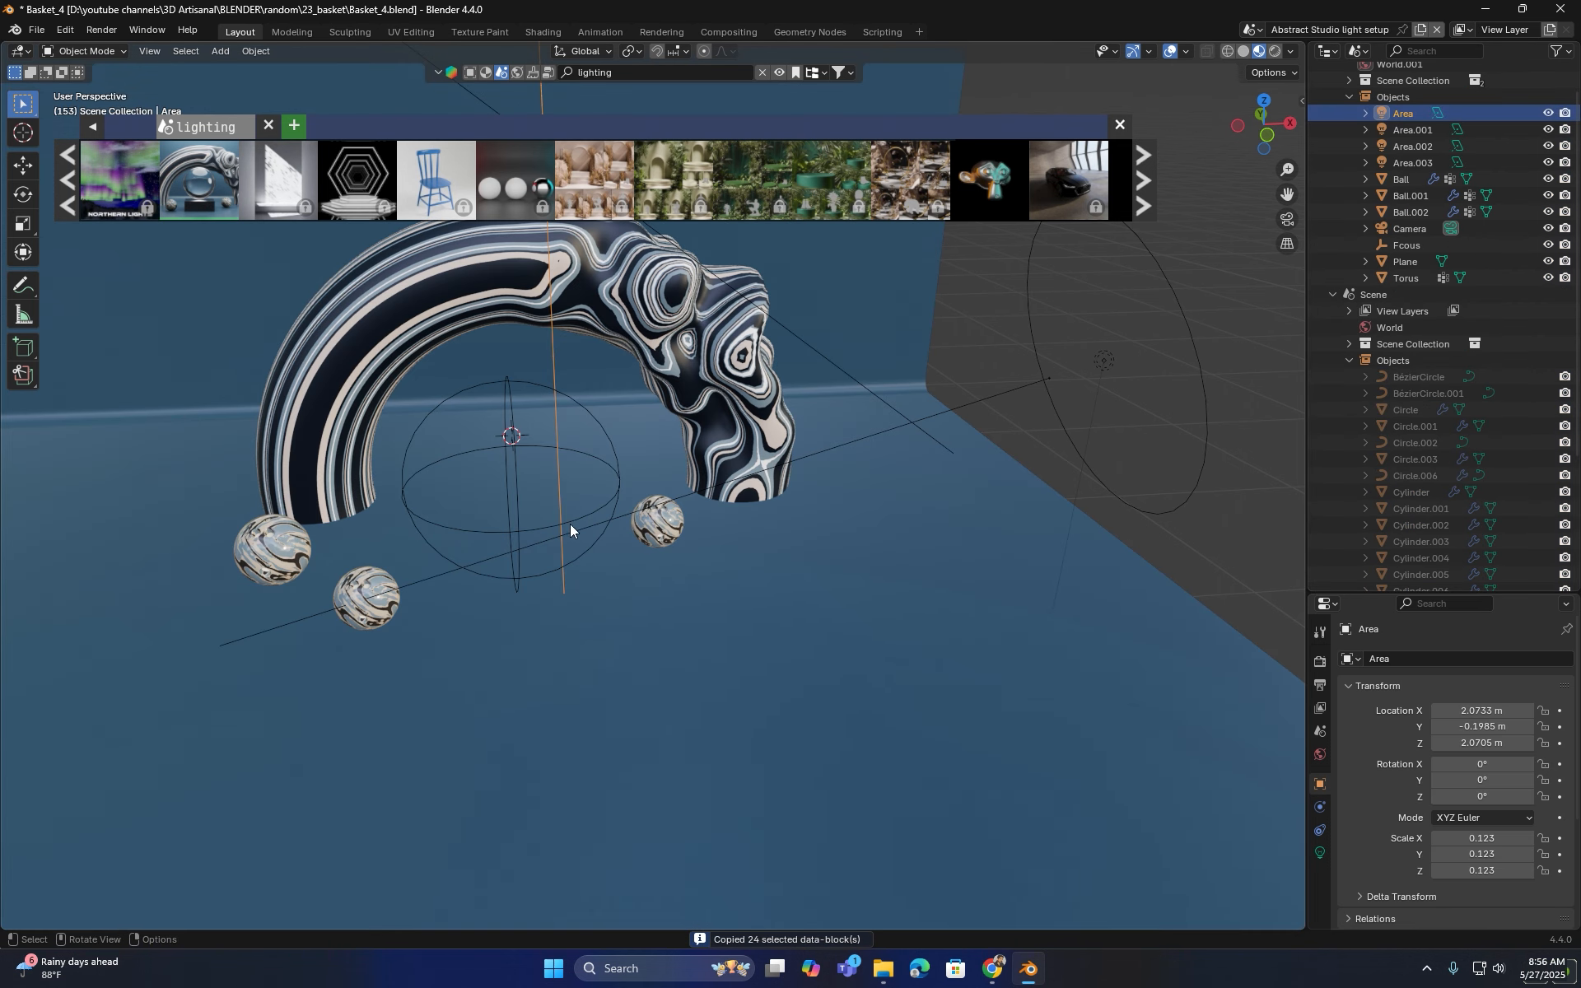
key(ctrl+v)
- Scale the pasted basket to 0.125 and move it under the arch, about 2.04 m in X and 1.84 m in Z
scroll(572, 570, down, 10)
middle_drag(572, 569, 676, 614)
key(s)
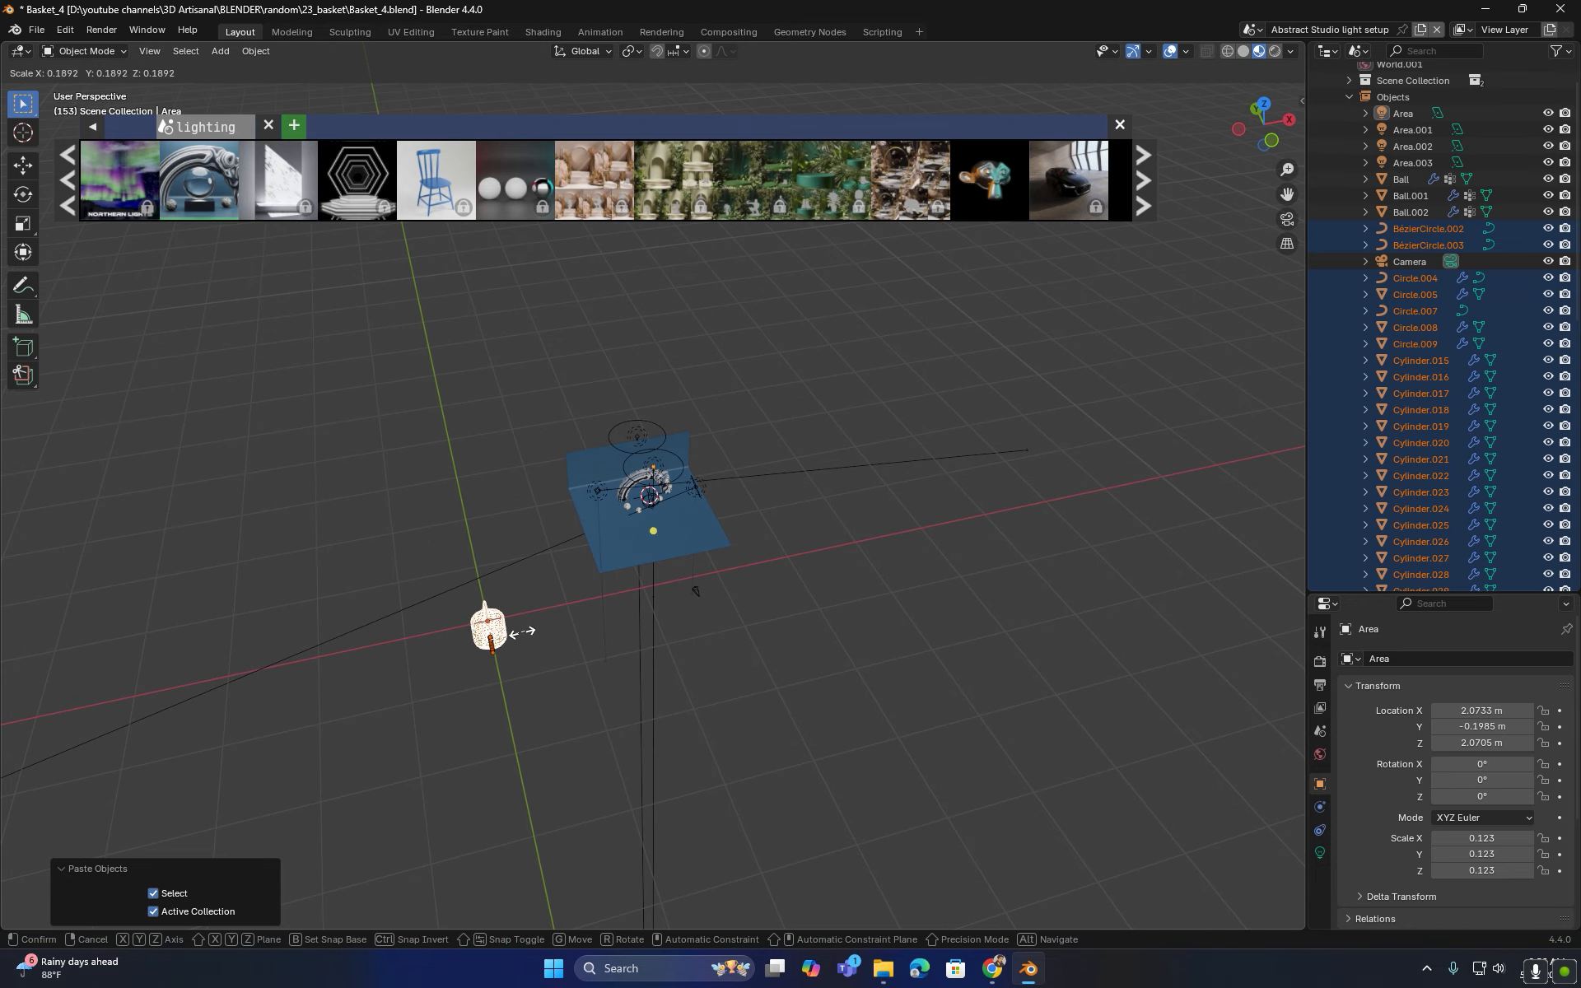
click(494, 596)
key(KP_1)
key(g)
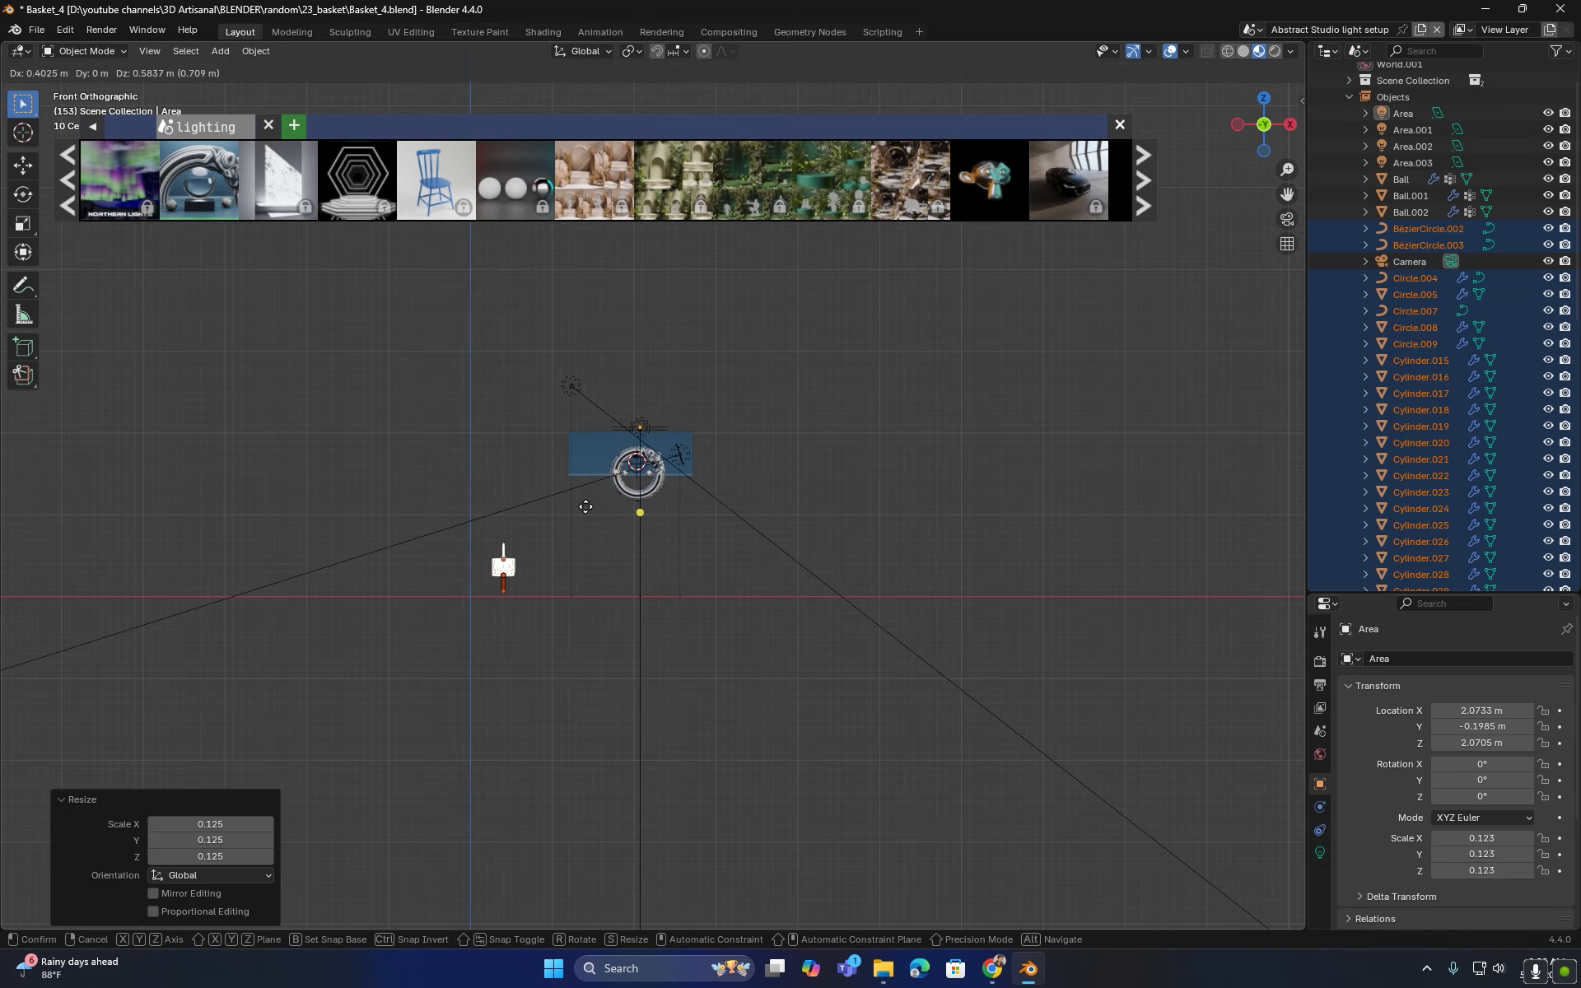
click(623, 500)
- Scale the basket down in two passes until it is small relative to the arch, using a factor of 0.760 for the last one
scroll(624, 501, up, 10)
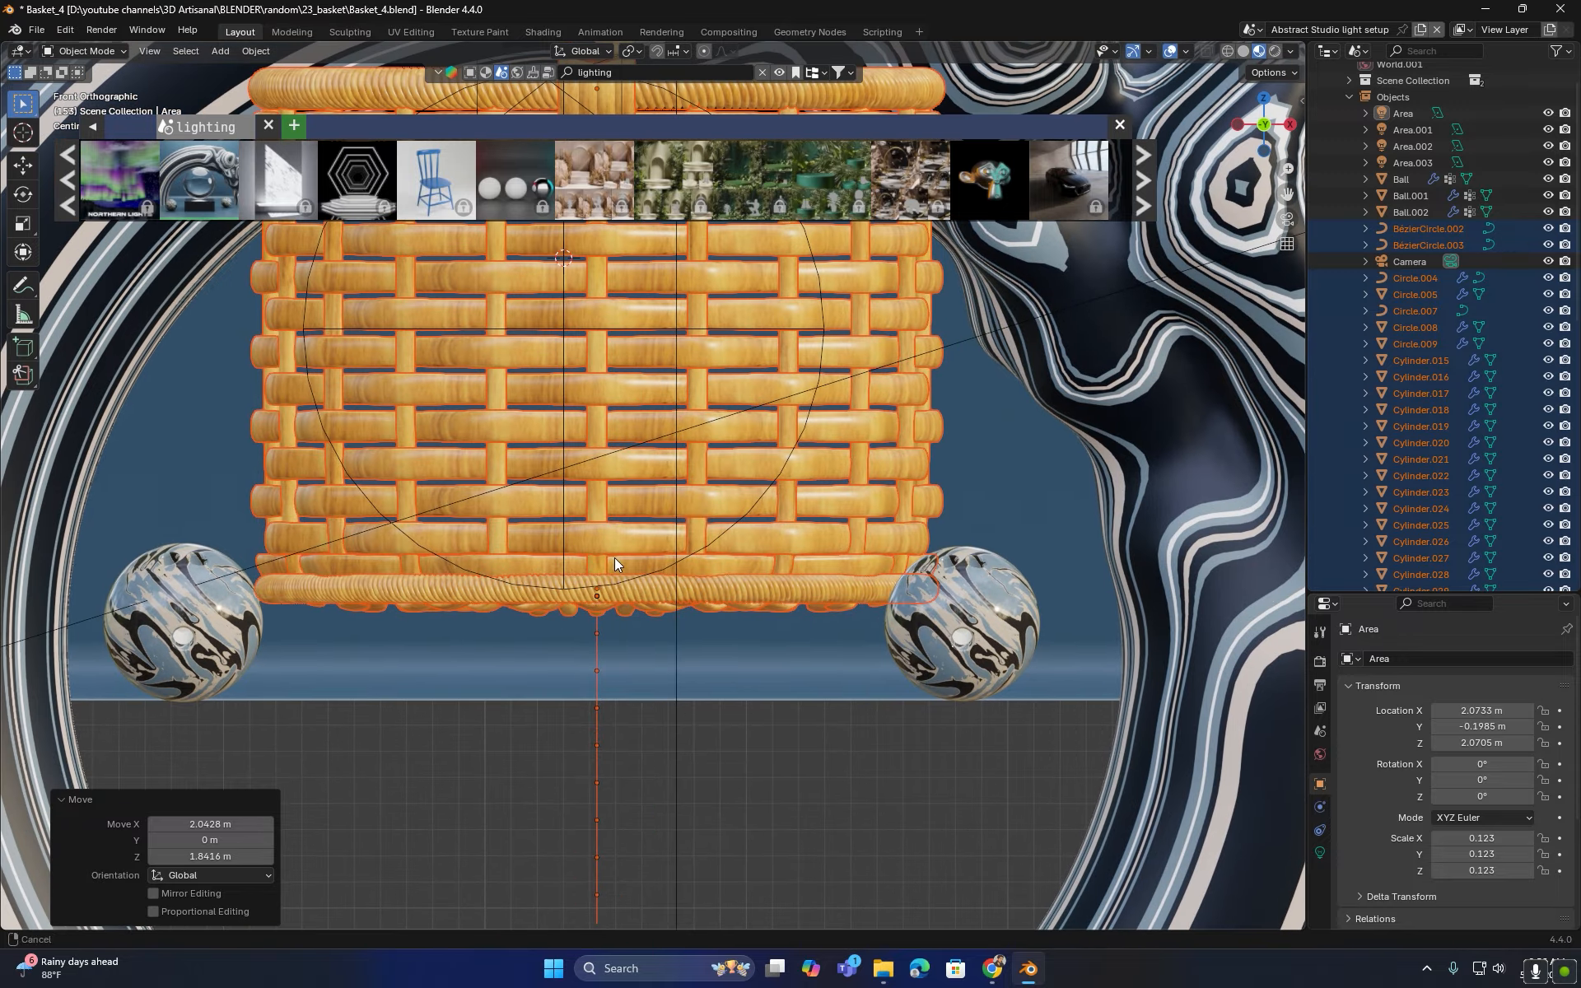
key(s)
click(655, 598)
middle_drag(652, 577, 535, 550)
key(KP_1)
scroll(536, 550, up, 5)
shift+middle_drag(595, 476, 846, 502)
key(s)
click(782, 525)
- Move the basket along the Y axis by about -0.087 m, in front of the arch
middle_drag(568, 539, 641, 545)
scroll(794, 550, down, 2)
key(g)
key(y)
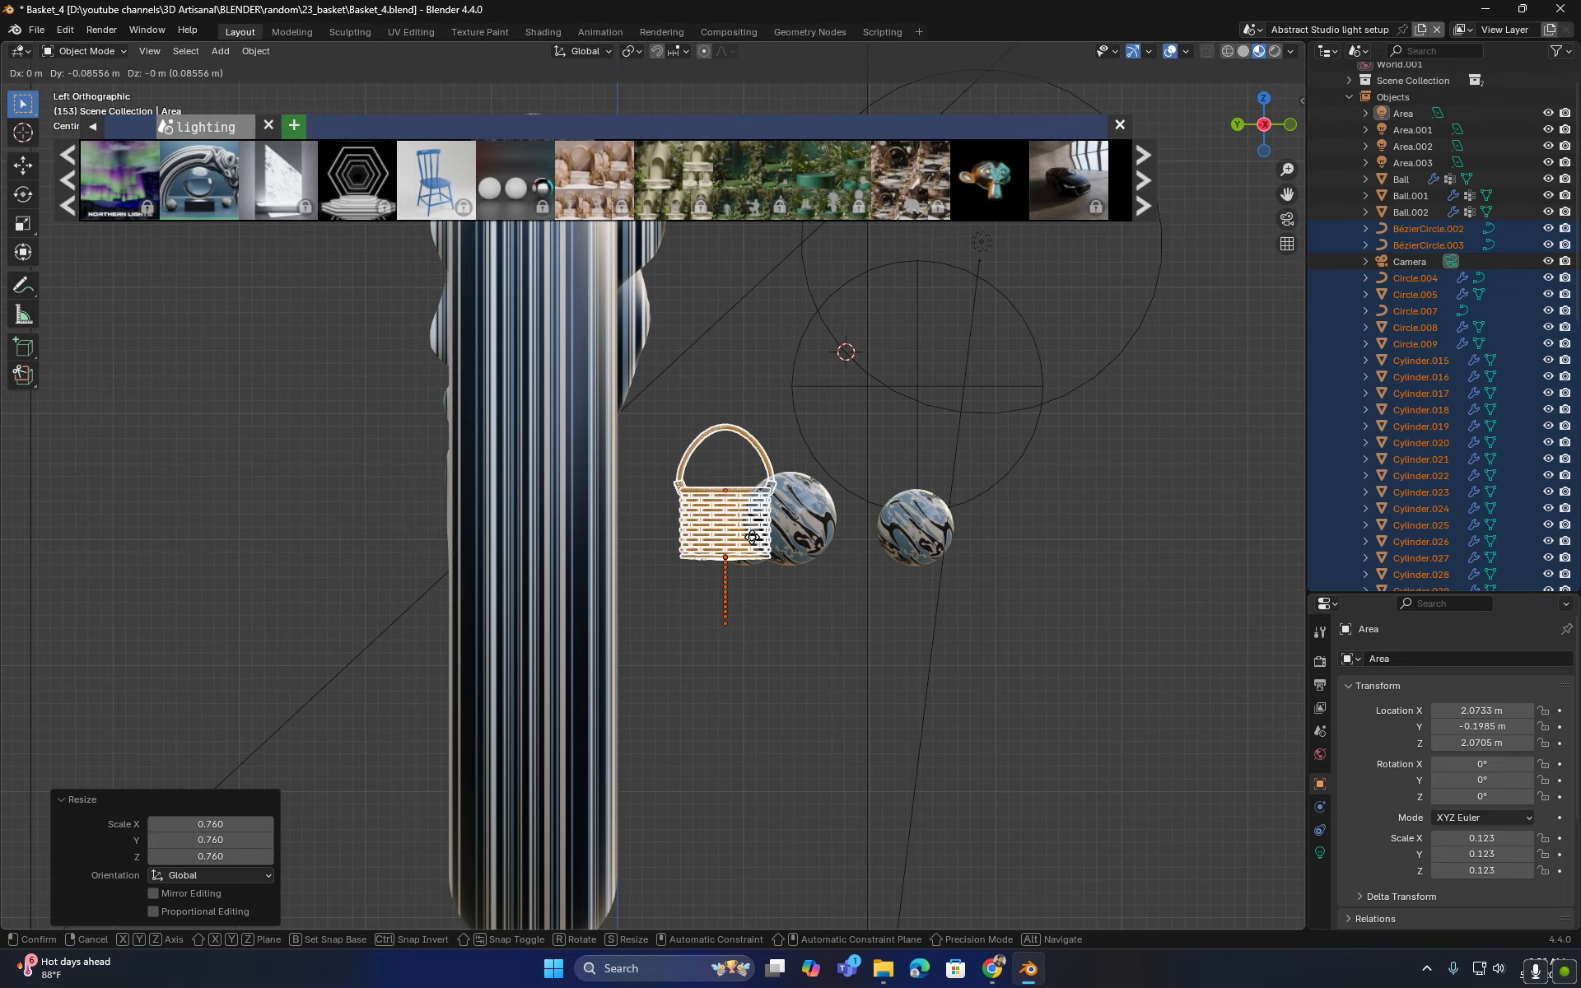
click(750, 541)
- Lower the basket along the Z axis until its base rests on the studio floor
middle_drag(750, 541, 642, 573)
scroll(642, 574, up, 6)
middle_drag(627, 499, 634, 519)
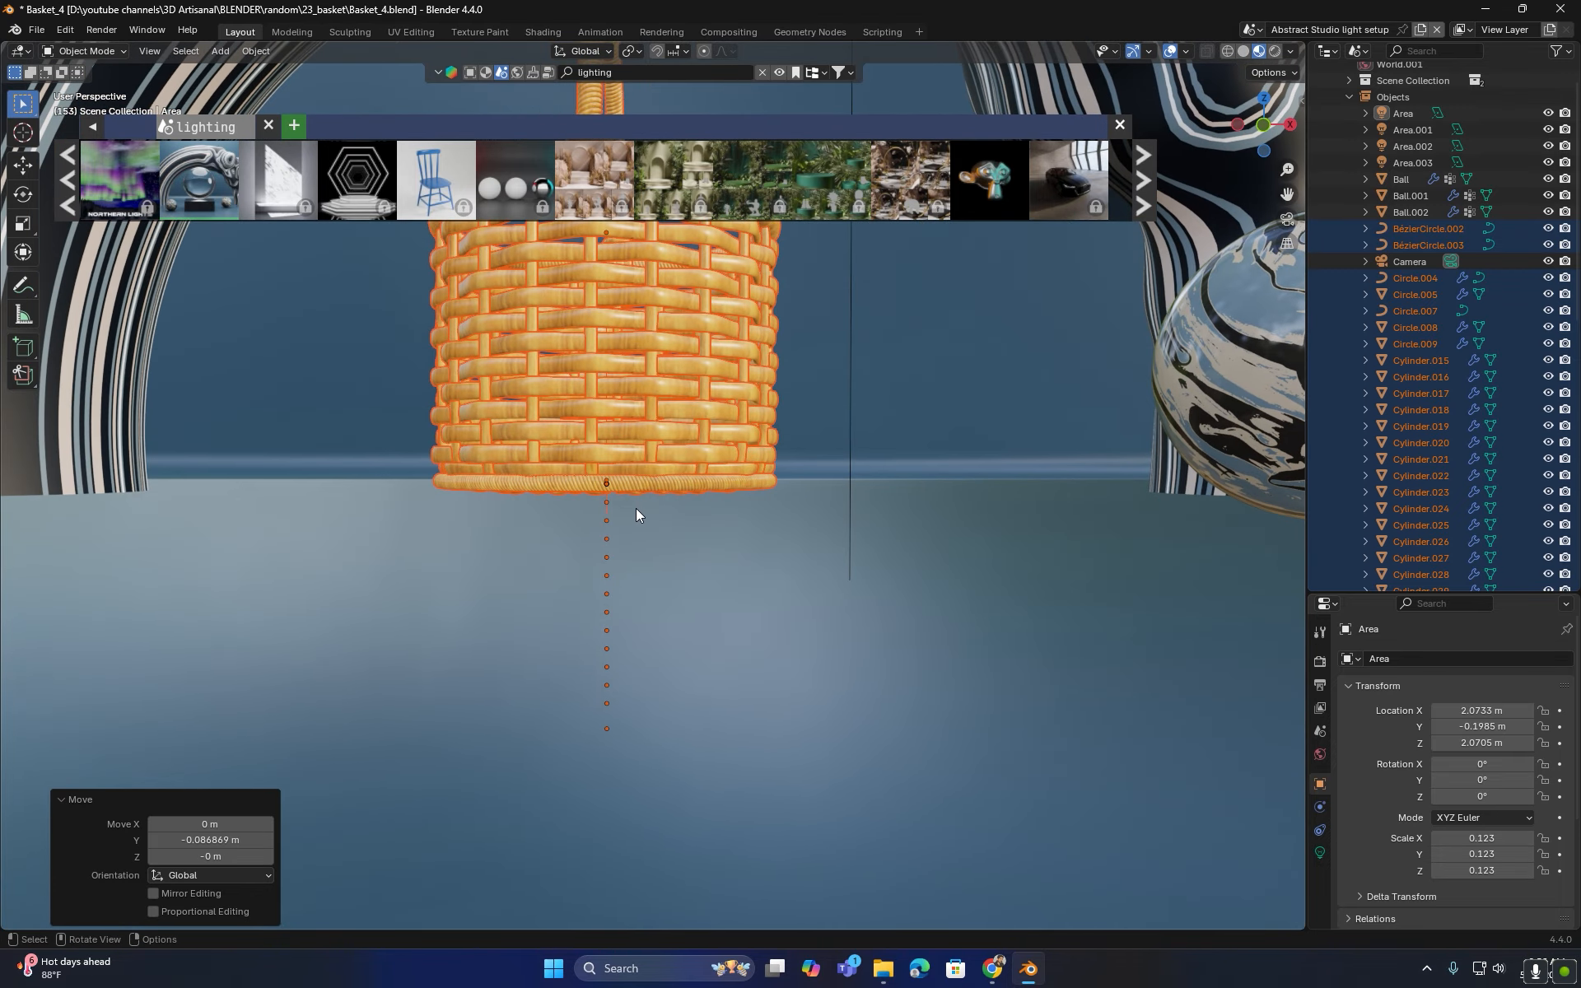
key(g)
key(z)
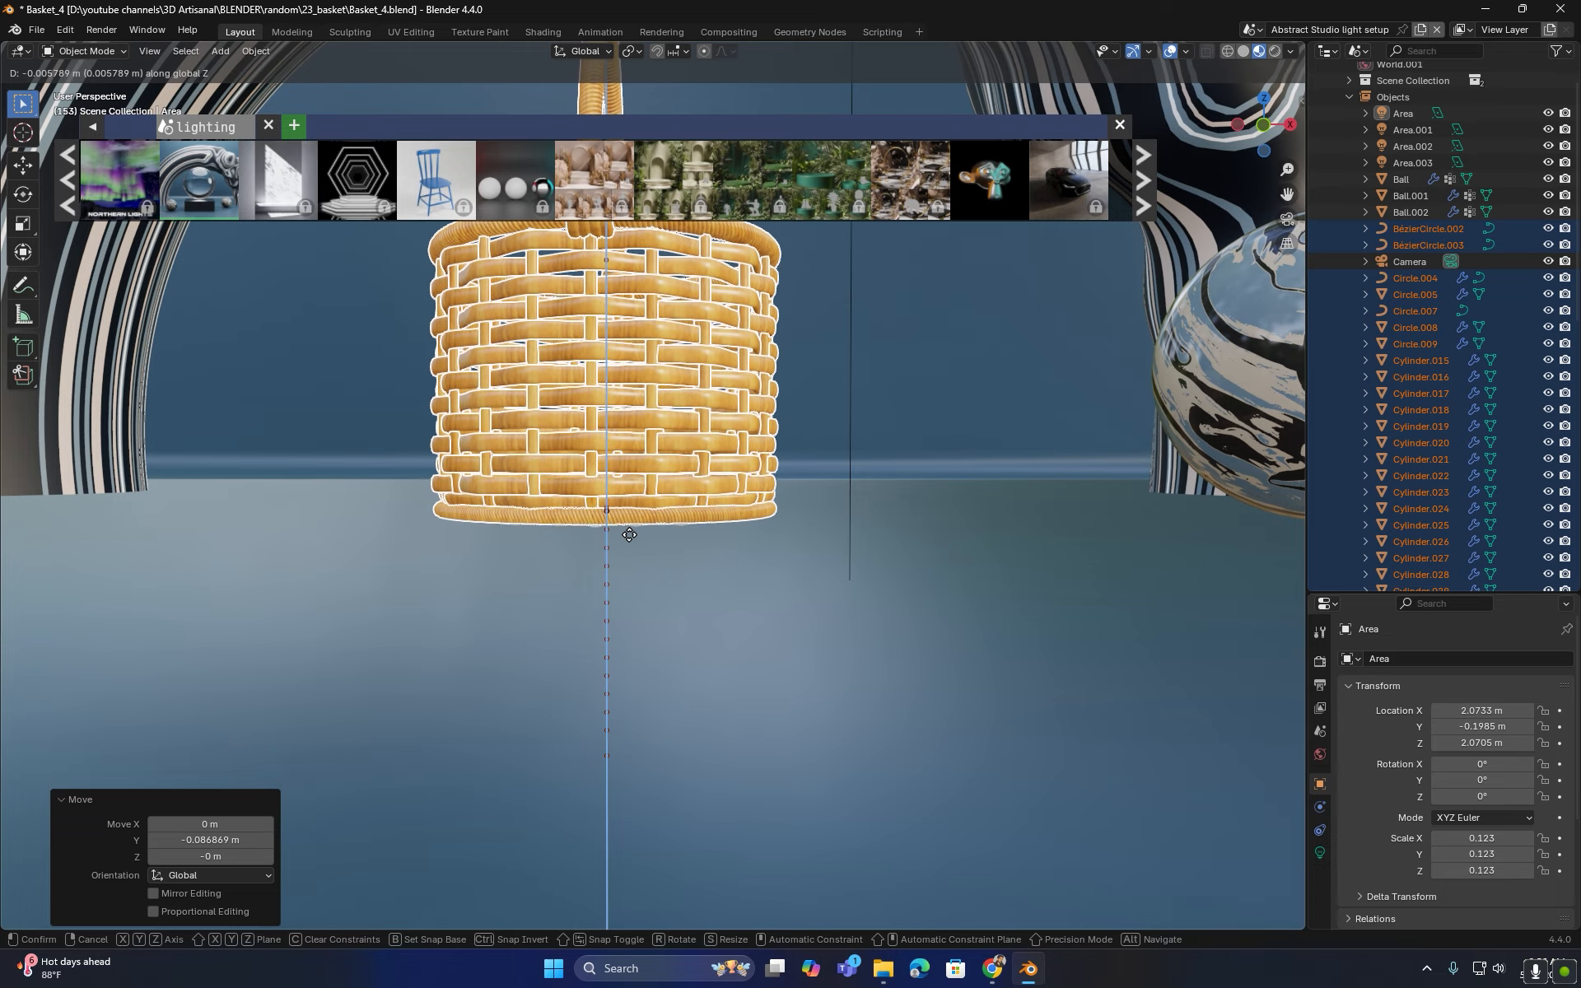
click(630, 535)
- Rotate the basket around the Z axis to turn its handle at an angle
scroll(629, 540, down, 5)
middle_drag(628, 546, 540, 565)
key(r)
key(z)
click(691, 514)
- Move the basket further forward from the arch along the Y axis by about -0.061 m
scroll(692, 515, down, 5)
scroll(605, 484, up, 1)
key(g)
key(y)
click(537, 508)
- Duplicate the basket and offset the copy along the X axis by about -0.097 m
middle_drag(536, 510, 668, 492)
scroll(664, 504, up, 5)
key(shift+d)
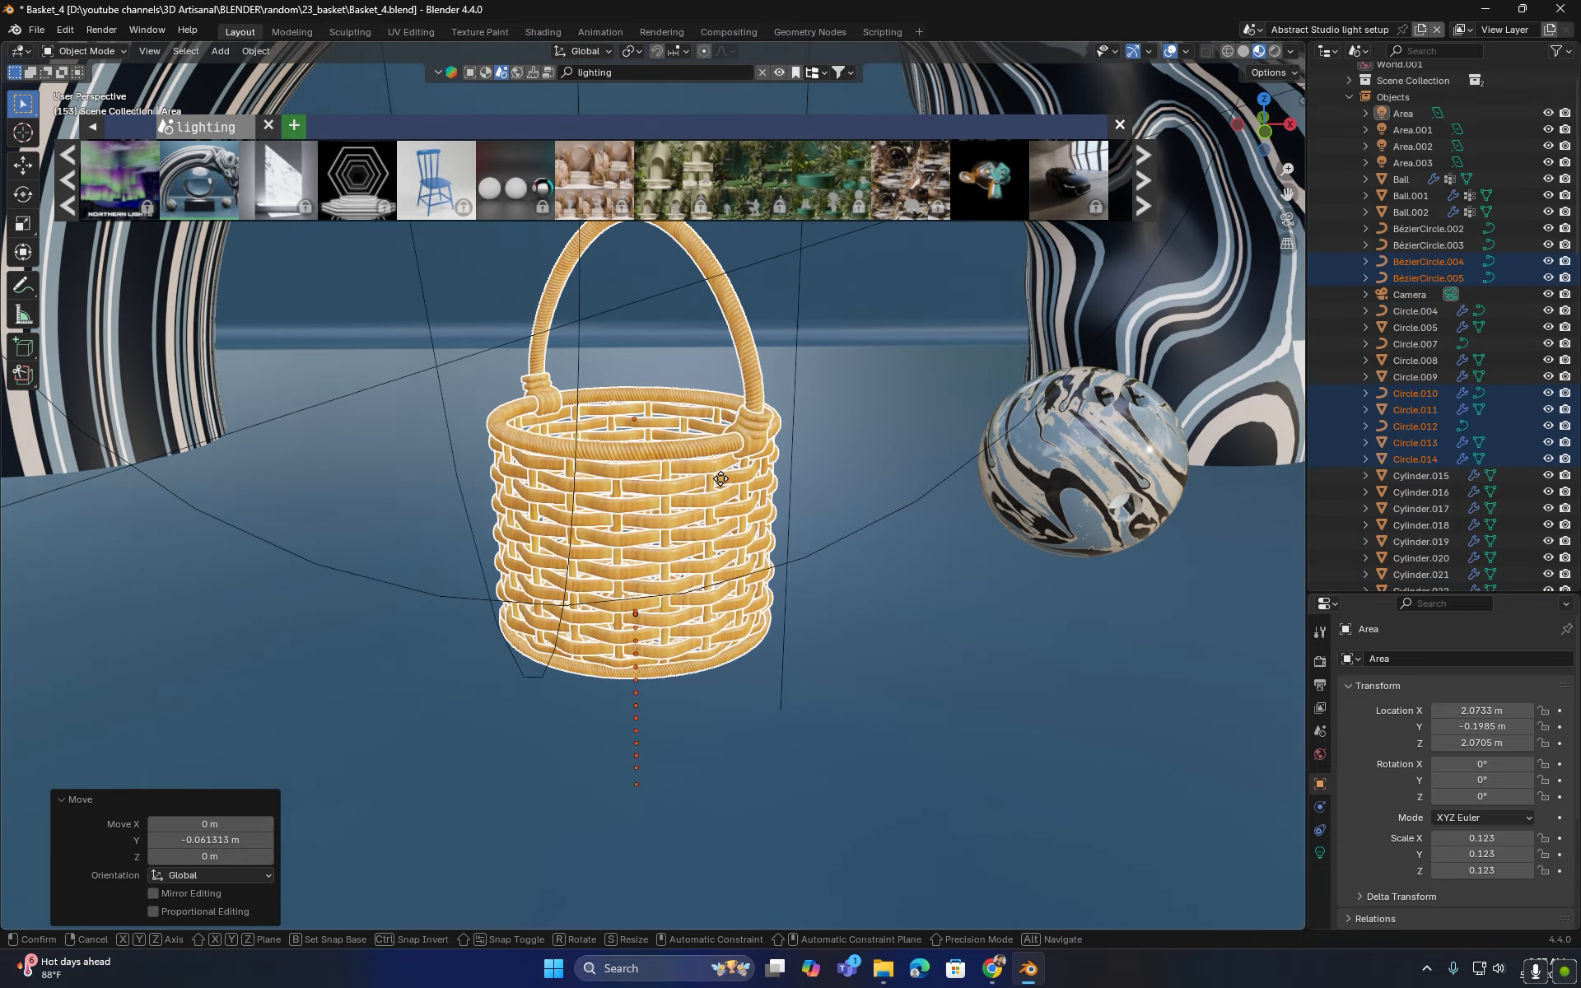
key(x)
click(384, 482)
- Rotate the duplicate basket in front view to lie on its side, its handle pointing away from the upright basket
middle_drag(384, 482, 626, 501)
key(KP_1)
scroll(716, 585, up, 1)
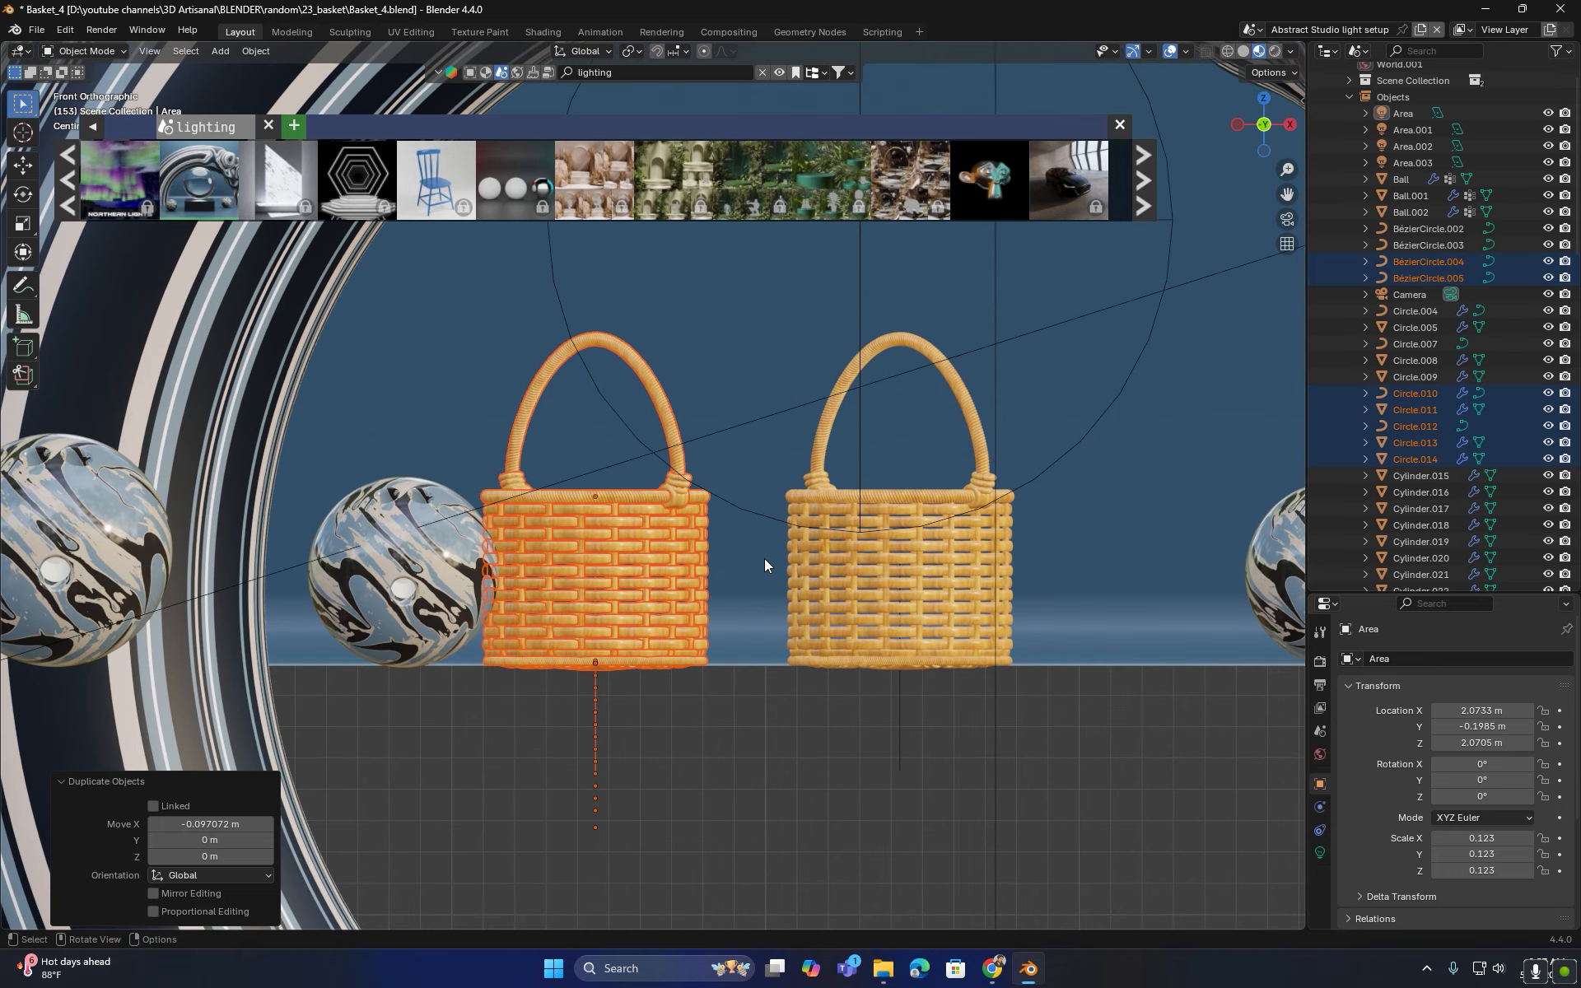
key(r)
click(632, 622)
key(r)
click(636, 615)
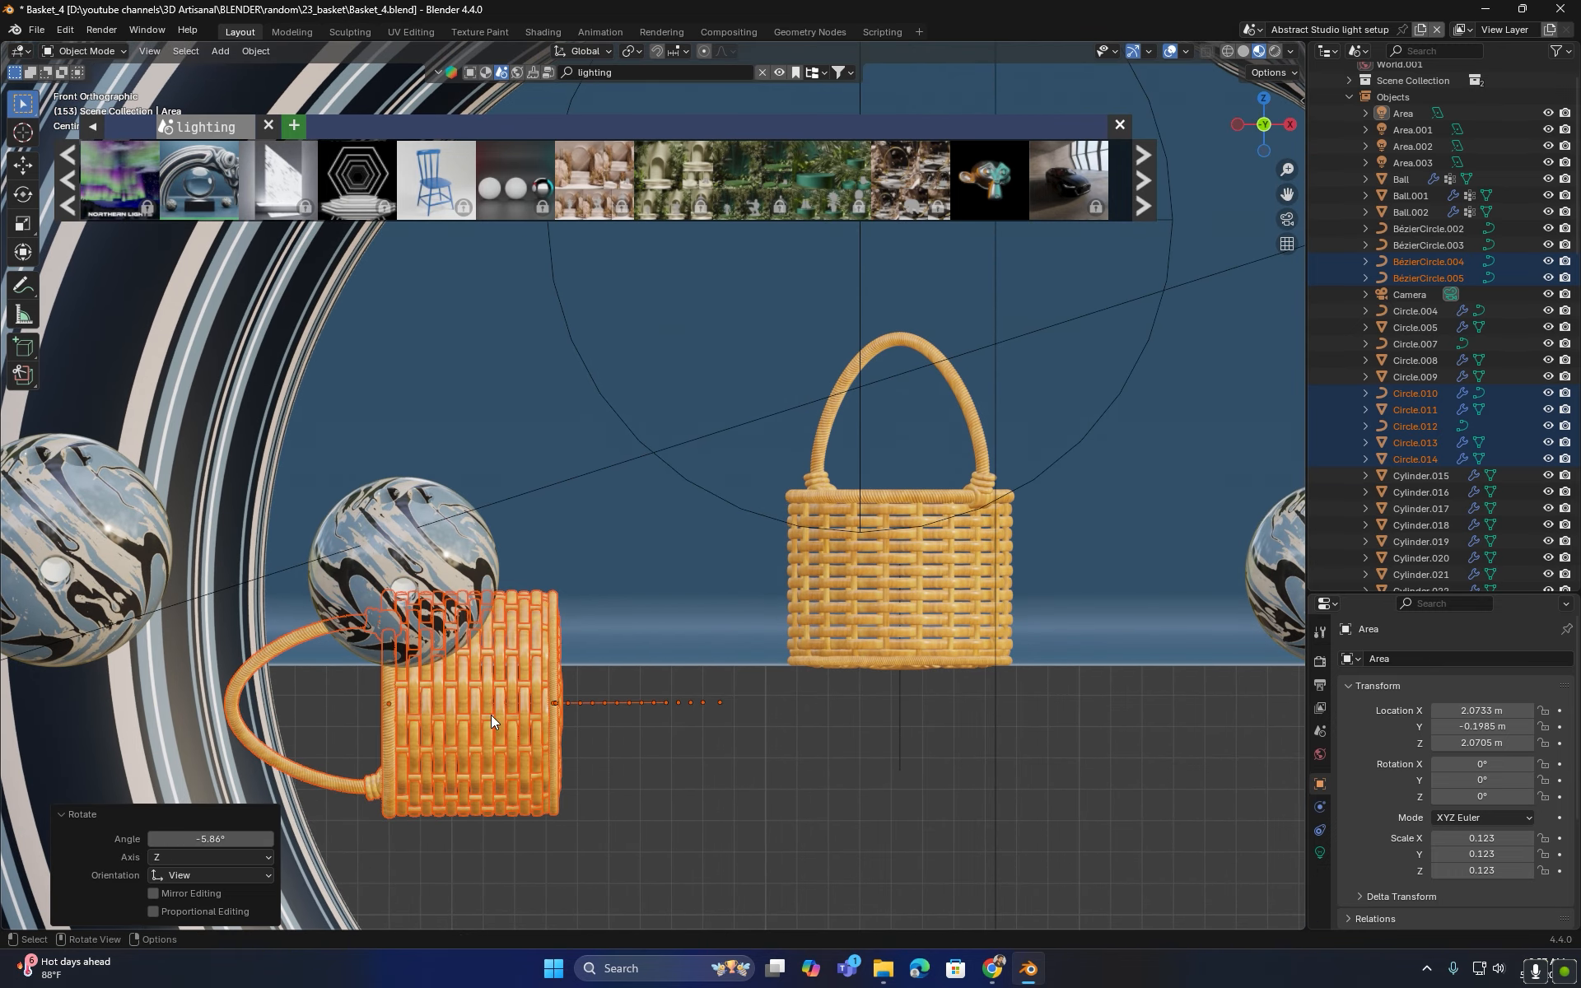
- Position the lying basket beside the upright one, settle it on the floor, and level it with a 0.912° rotation
key(g)
click(588, 563)
scroll(588, 563, up, 5)
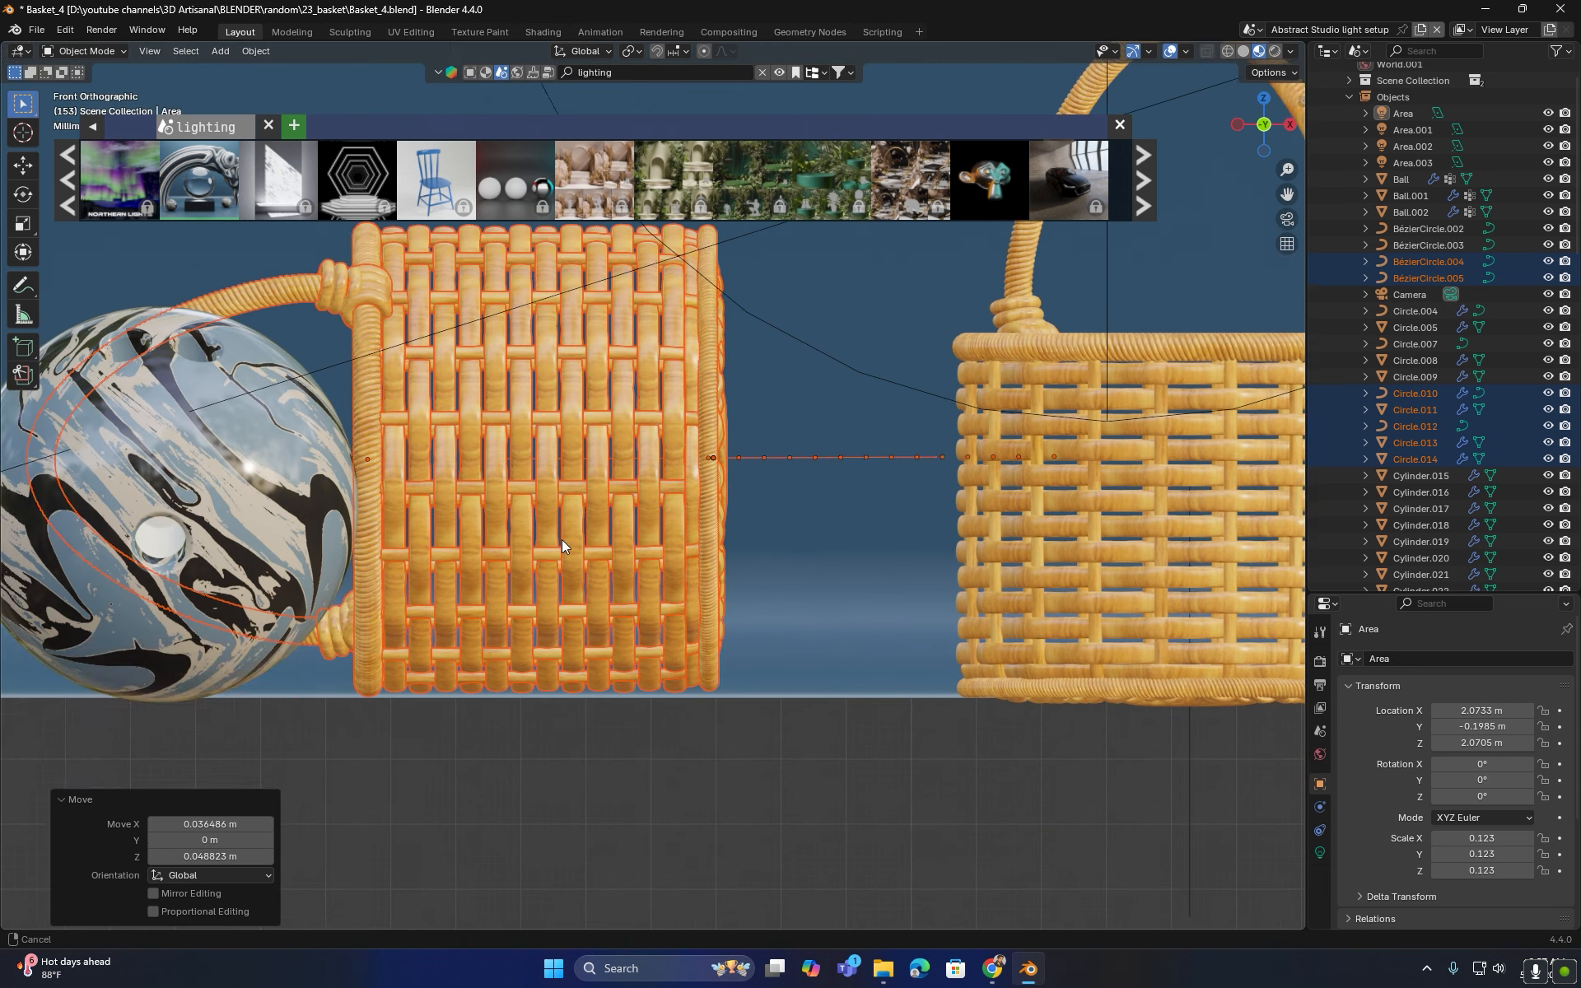
key(g)
key(z)
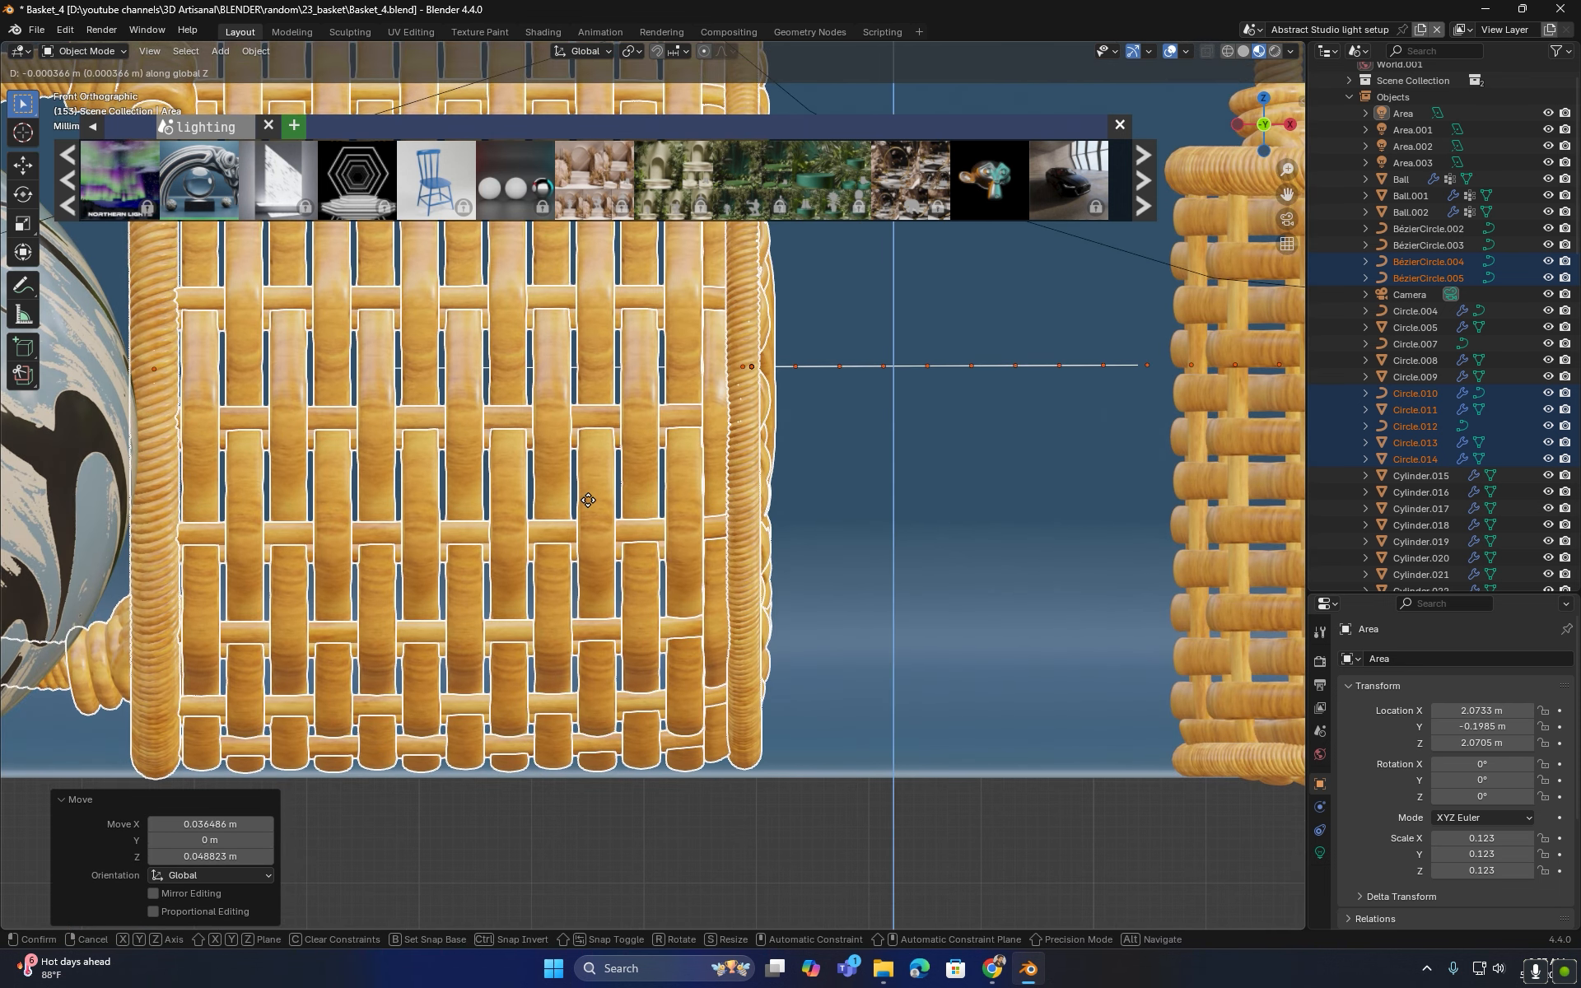
click(587, 503)
key(r)
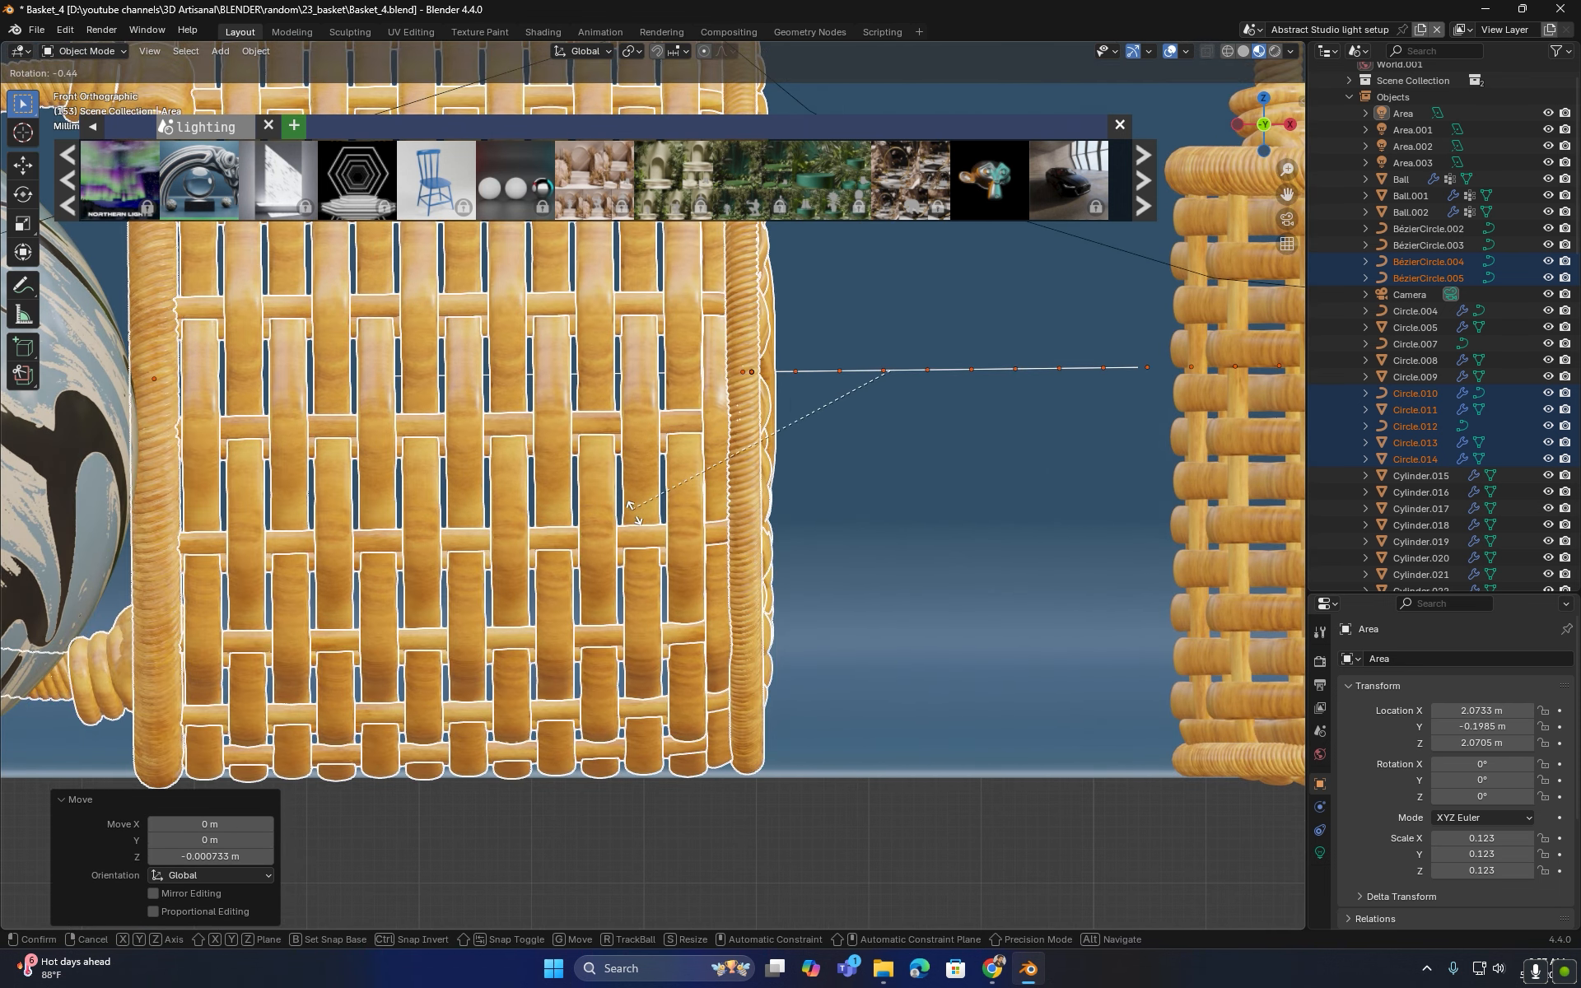
click(631, 502)
- Close the lighting asset bar and view both baskets through the scene camera
scroll(631, 502, down, 5)
middle_drag(631, 502, 674, 606)
scroll(660, 605, up, 6)
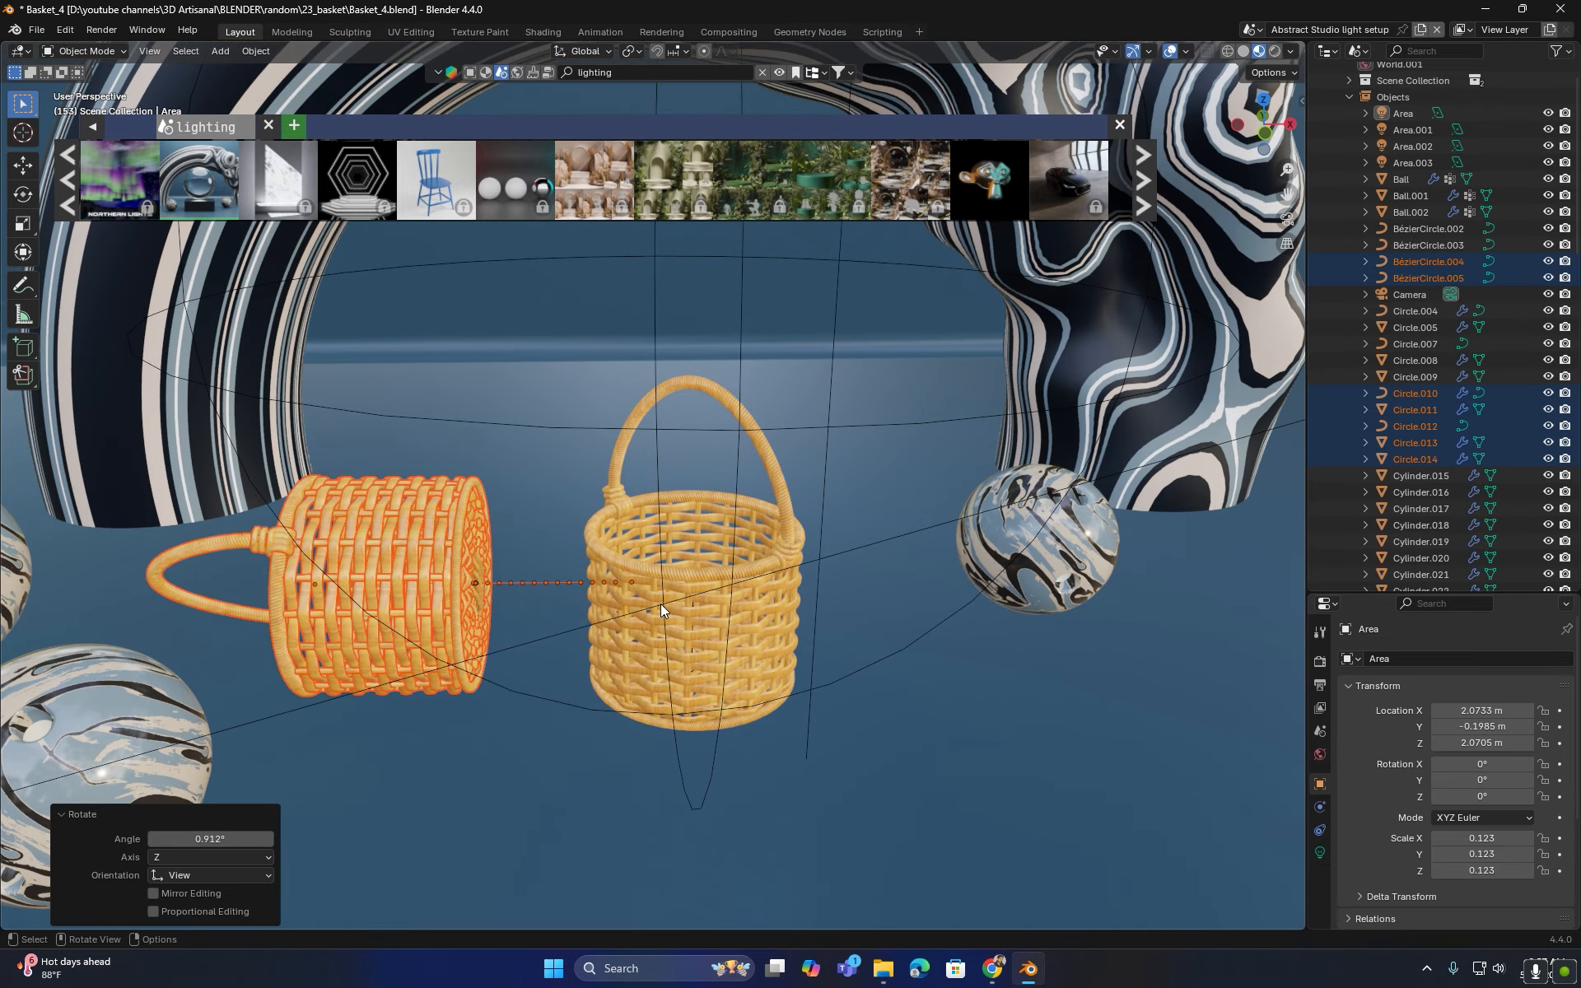
scroll(610, 611, down, 3)
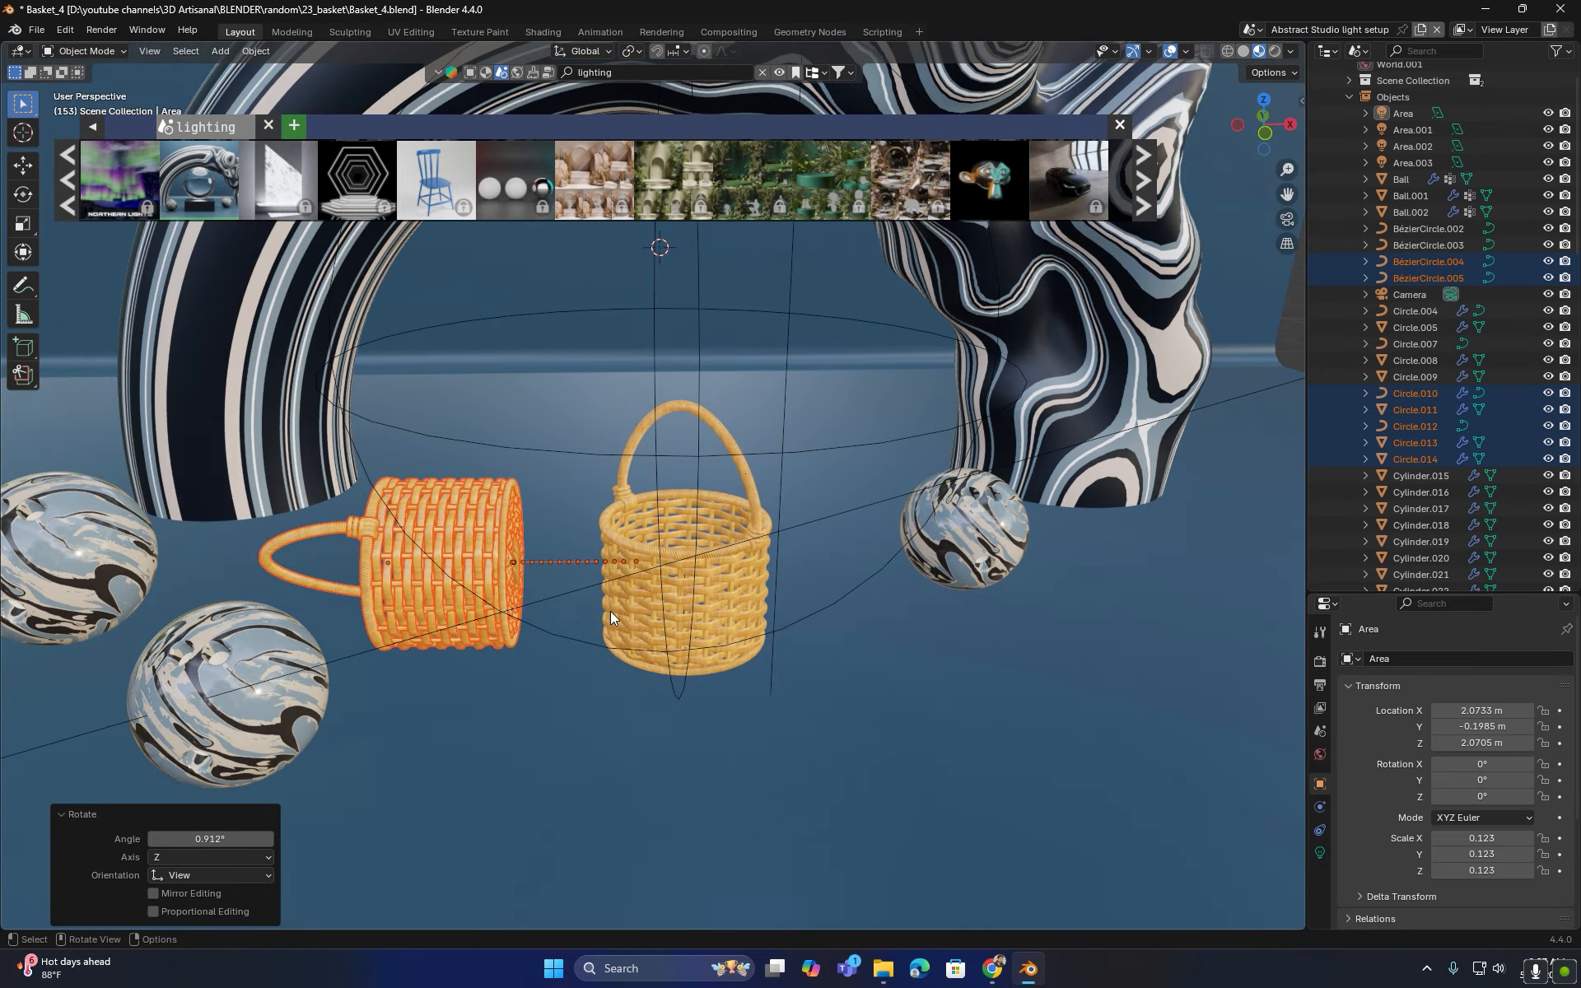
click(1119, 126)
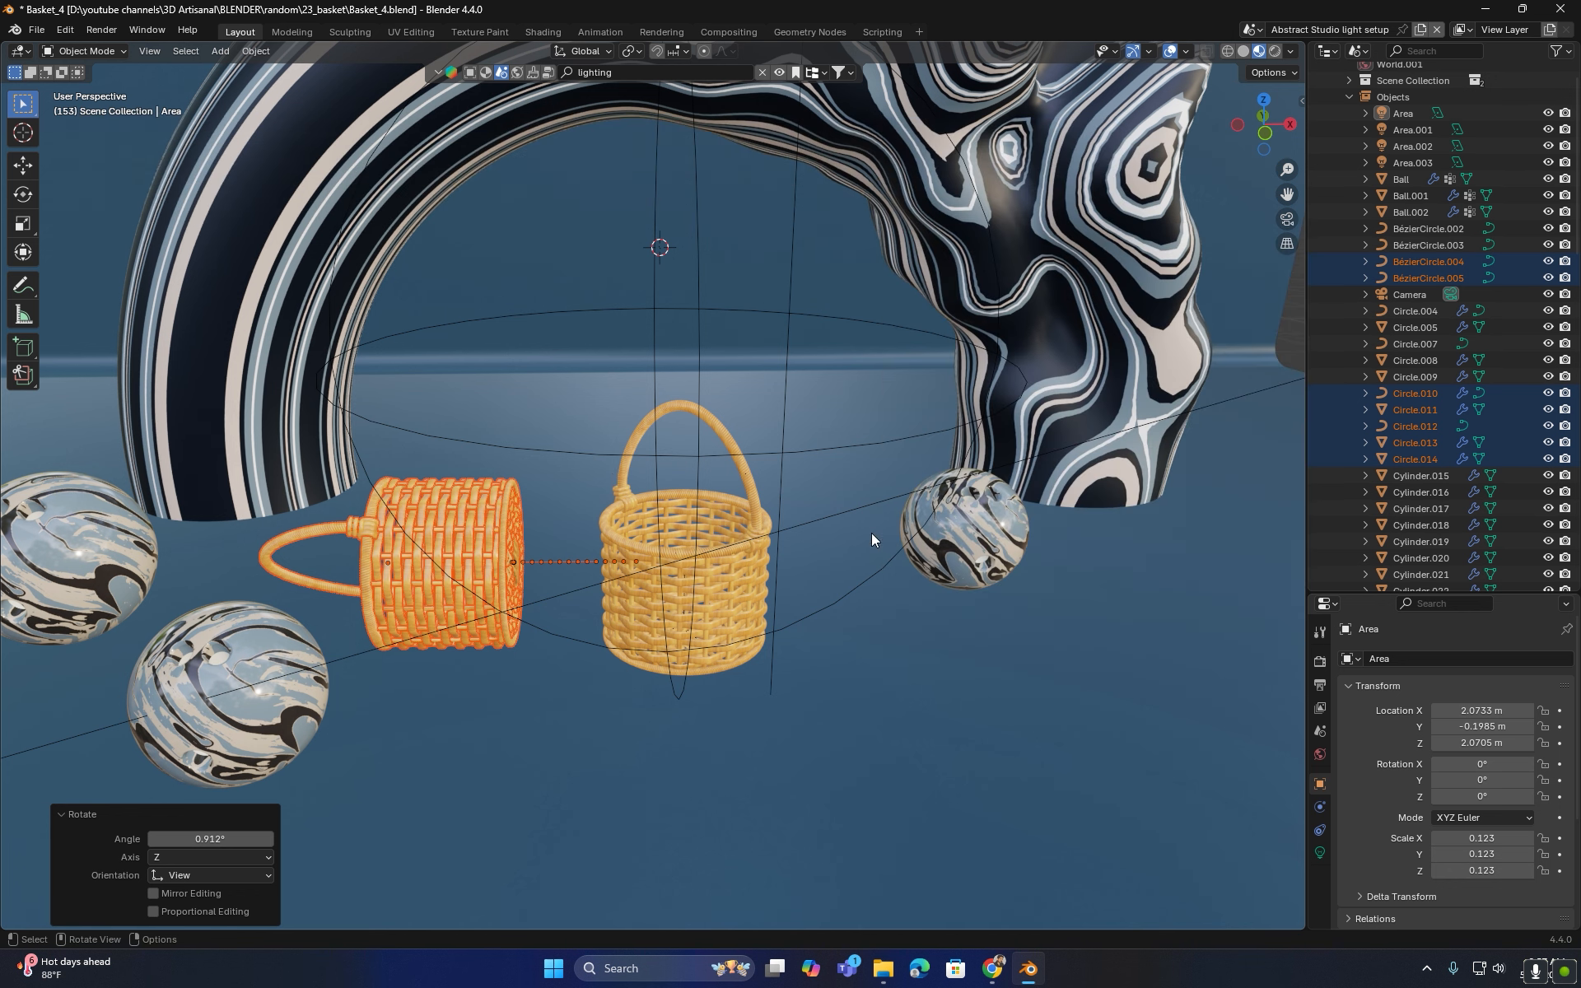
key(KP_0)
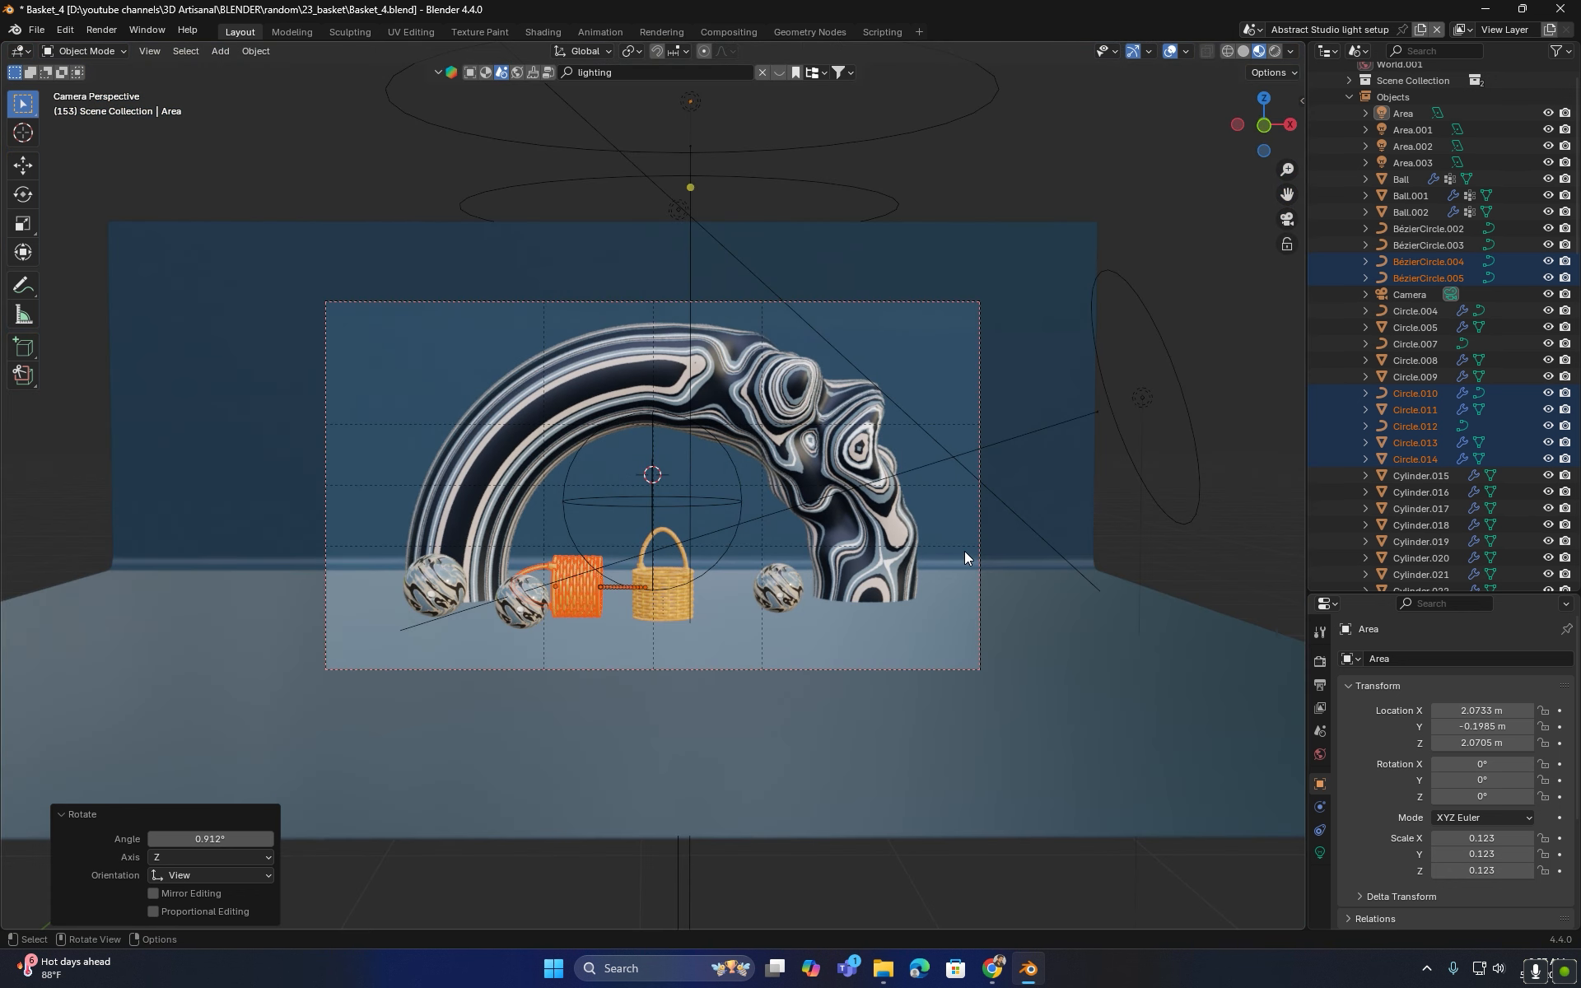
scroll(964, 550, up, 3)
scroll(669, 683, up, 5)
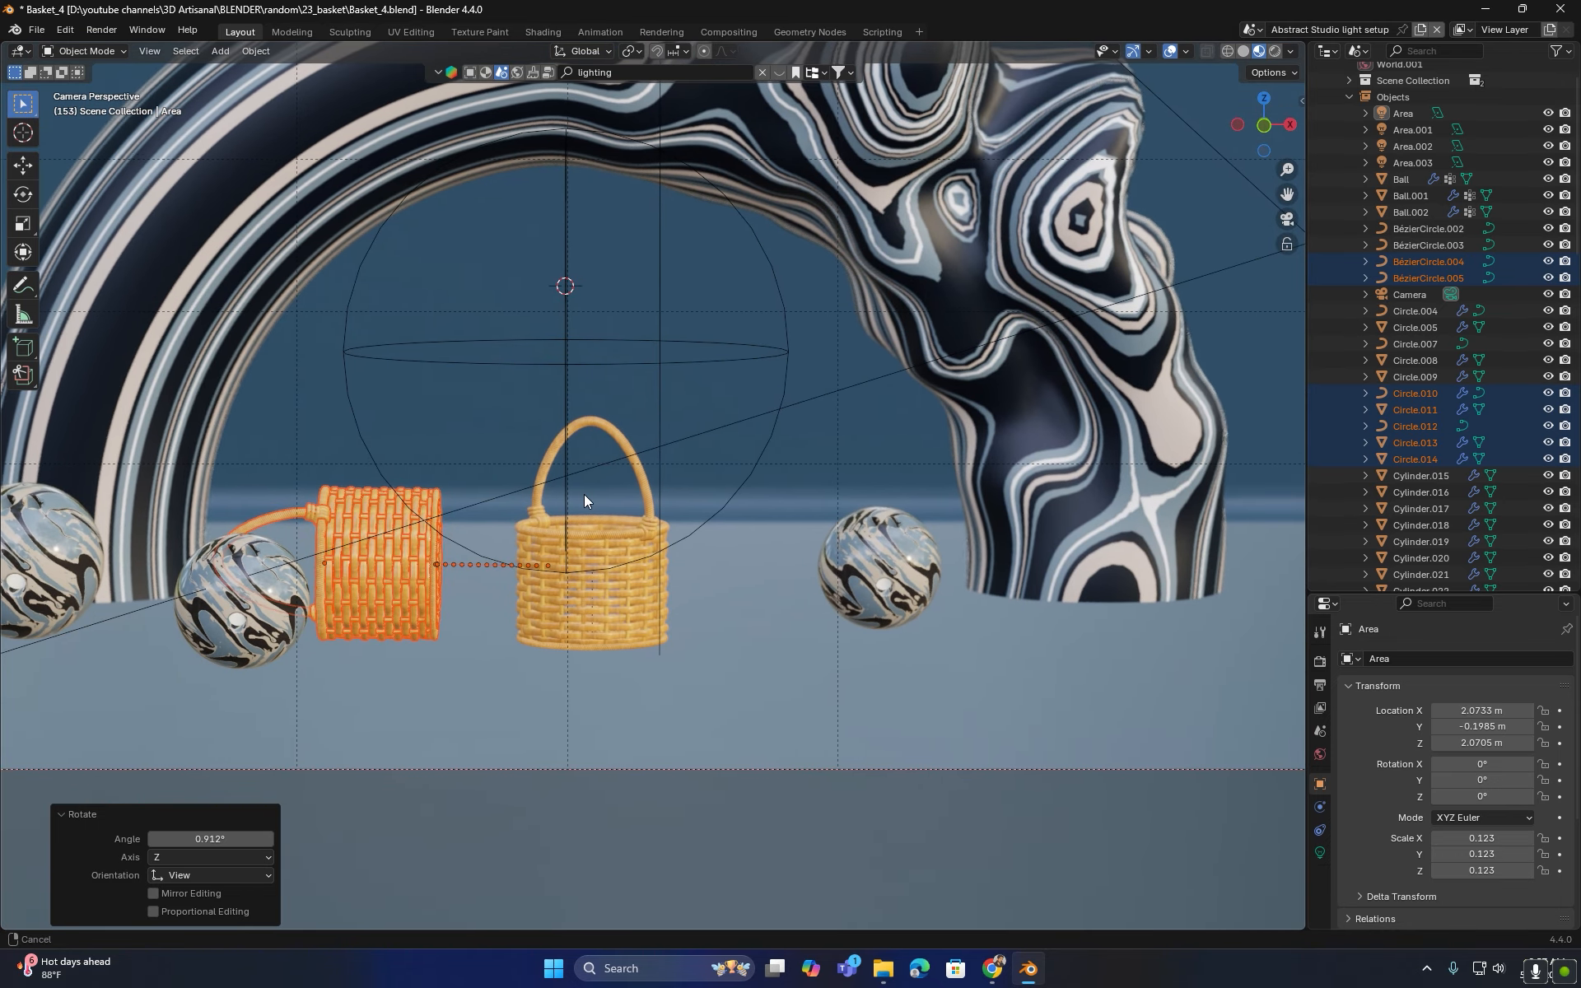
shift+middle_drag(585, 494, 672, 556)
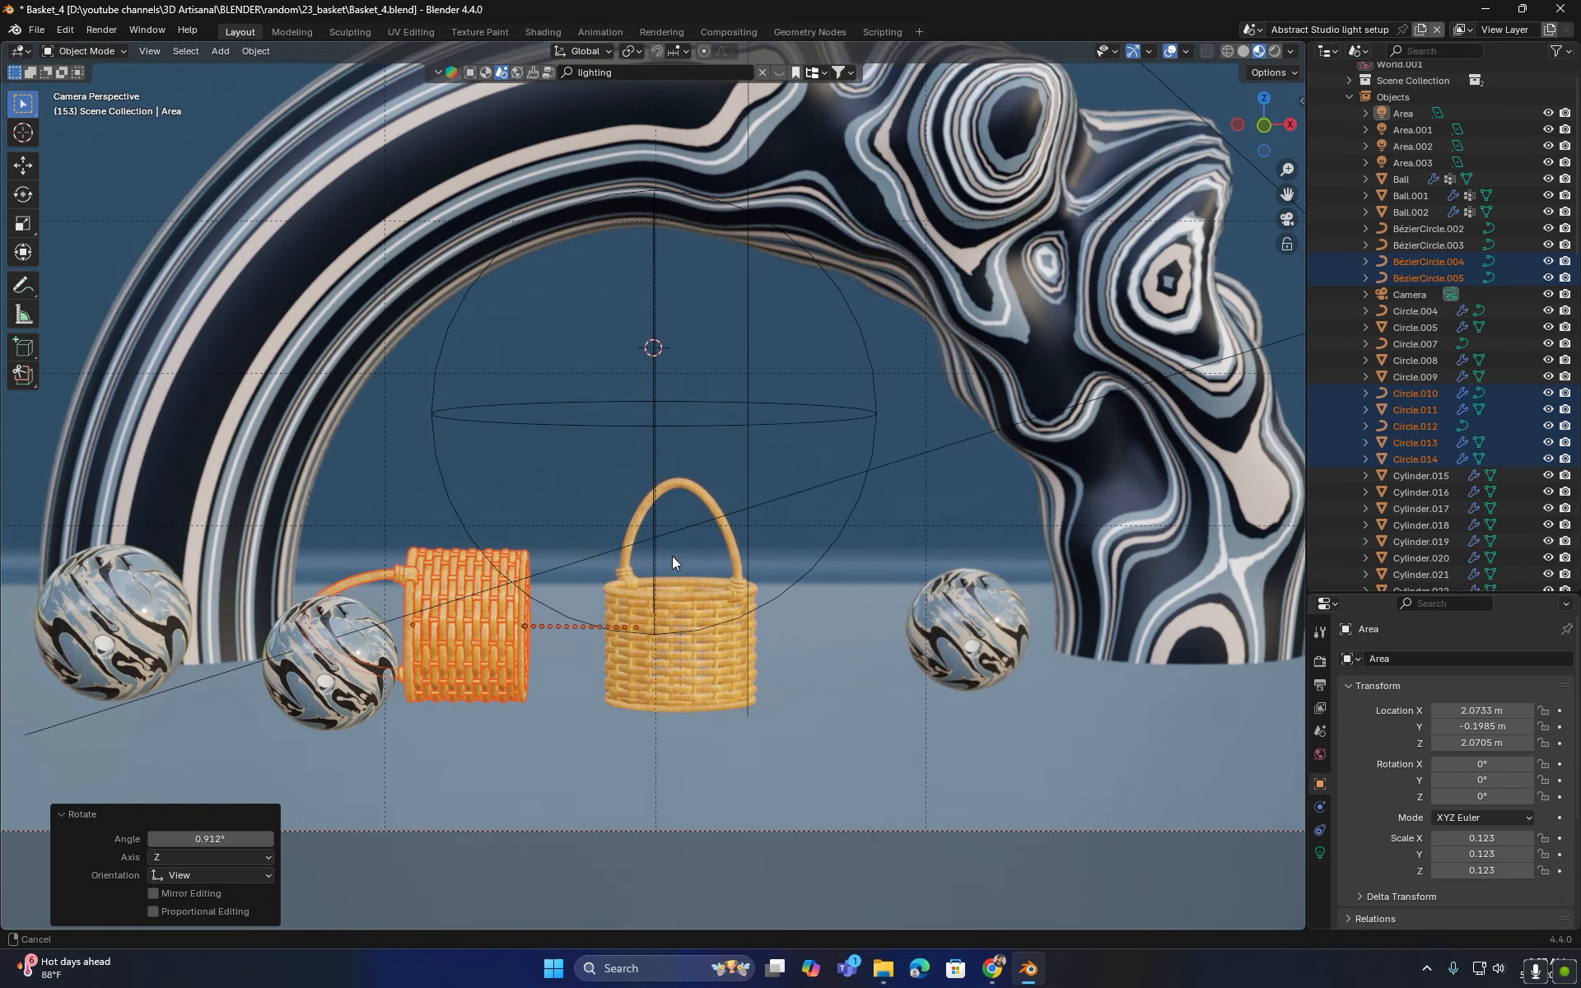
key(Home)
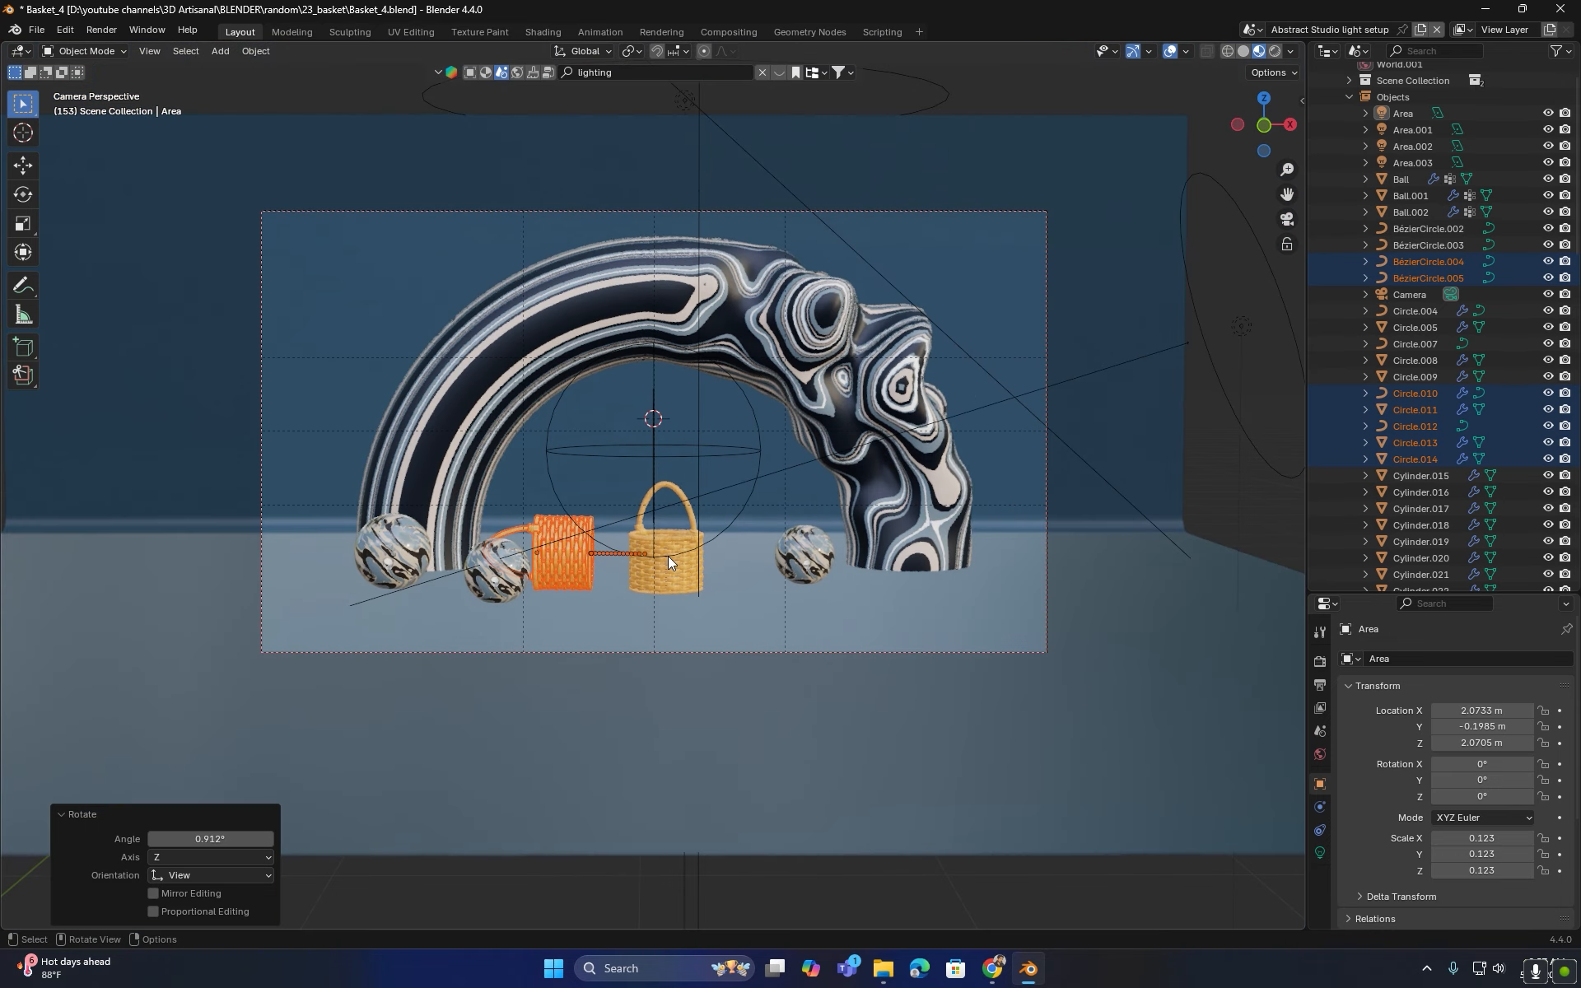
- Tilt the camera down 7.68° on its local X axis and raise it about 0.23 m along global Z
click(898, 211)
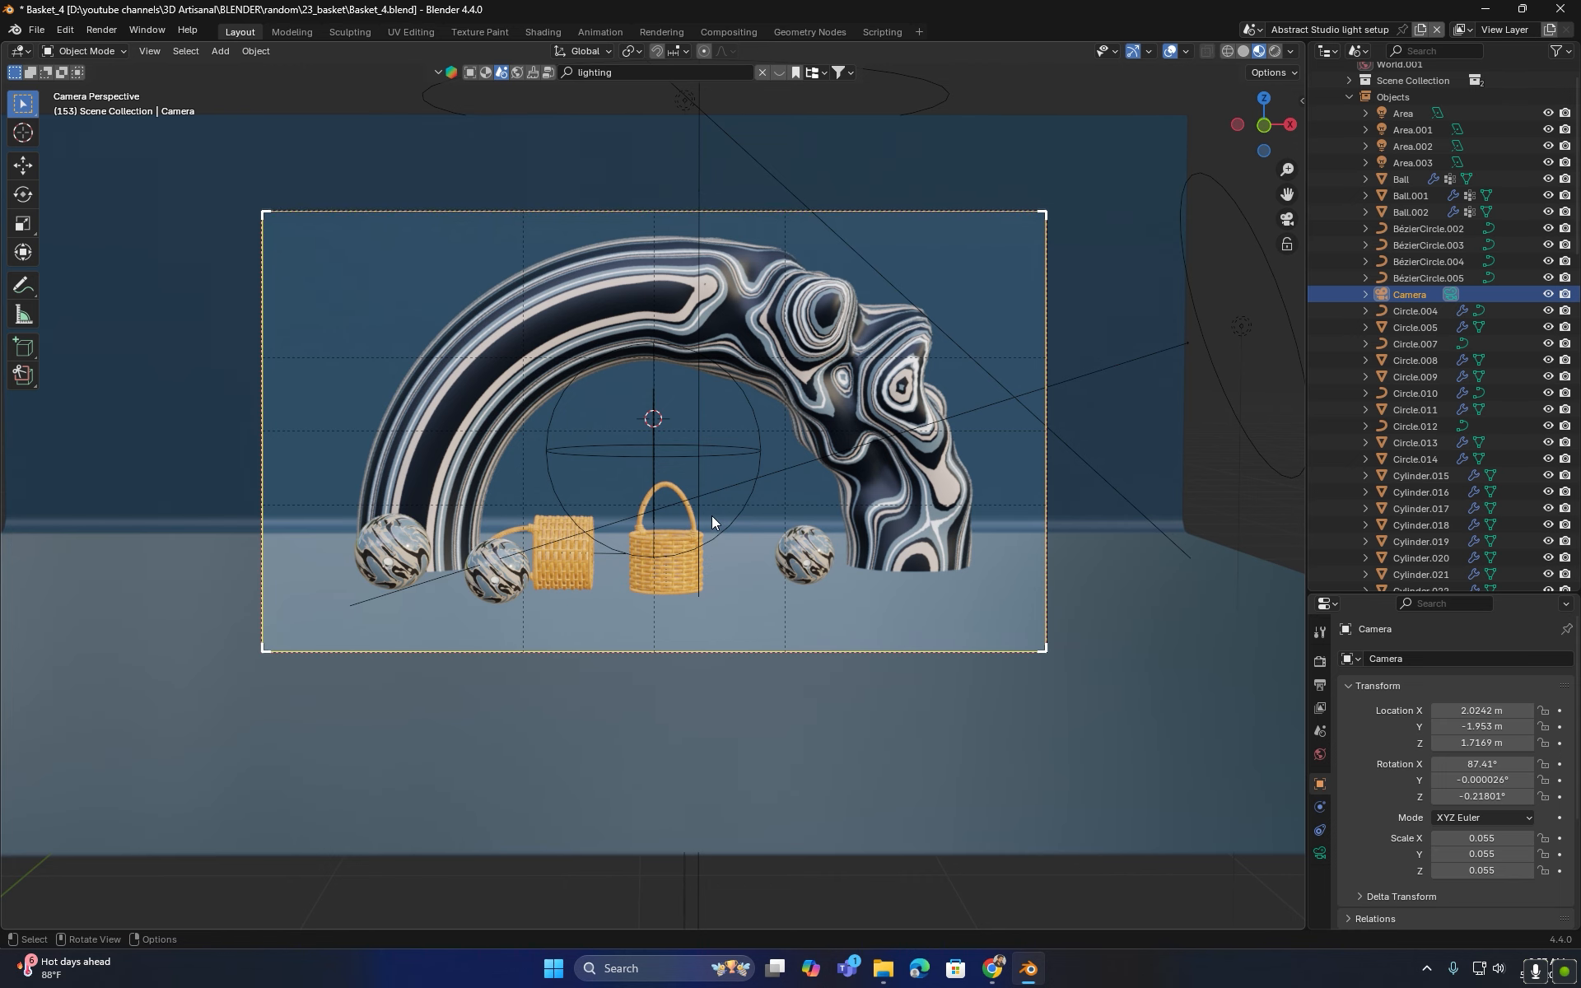
key(r)
key(x)
key(x)
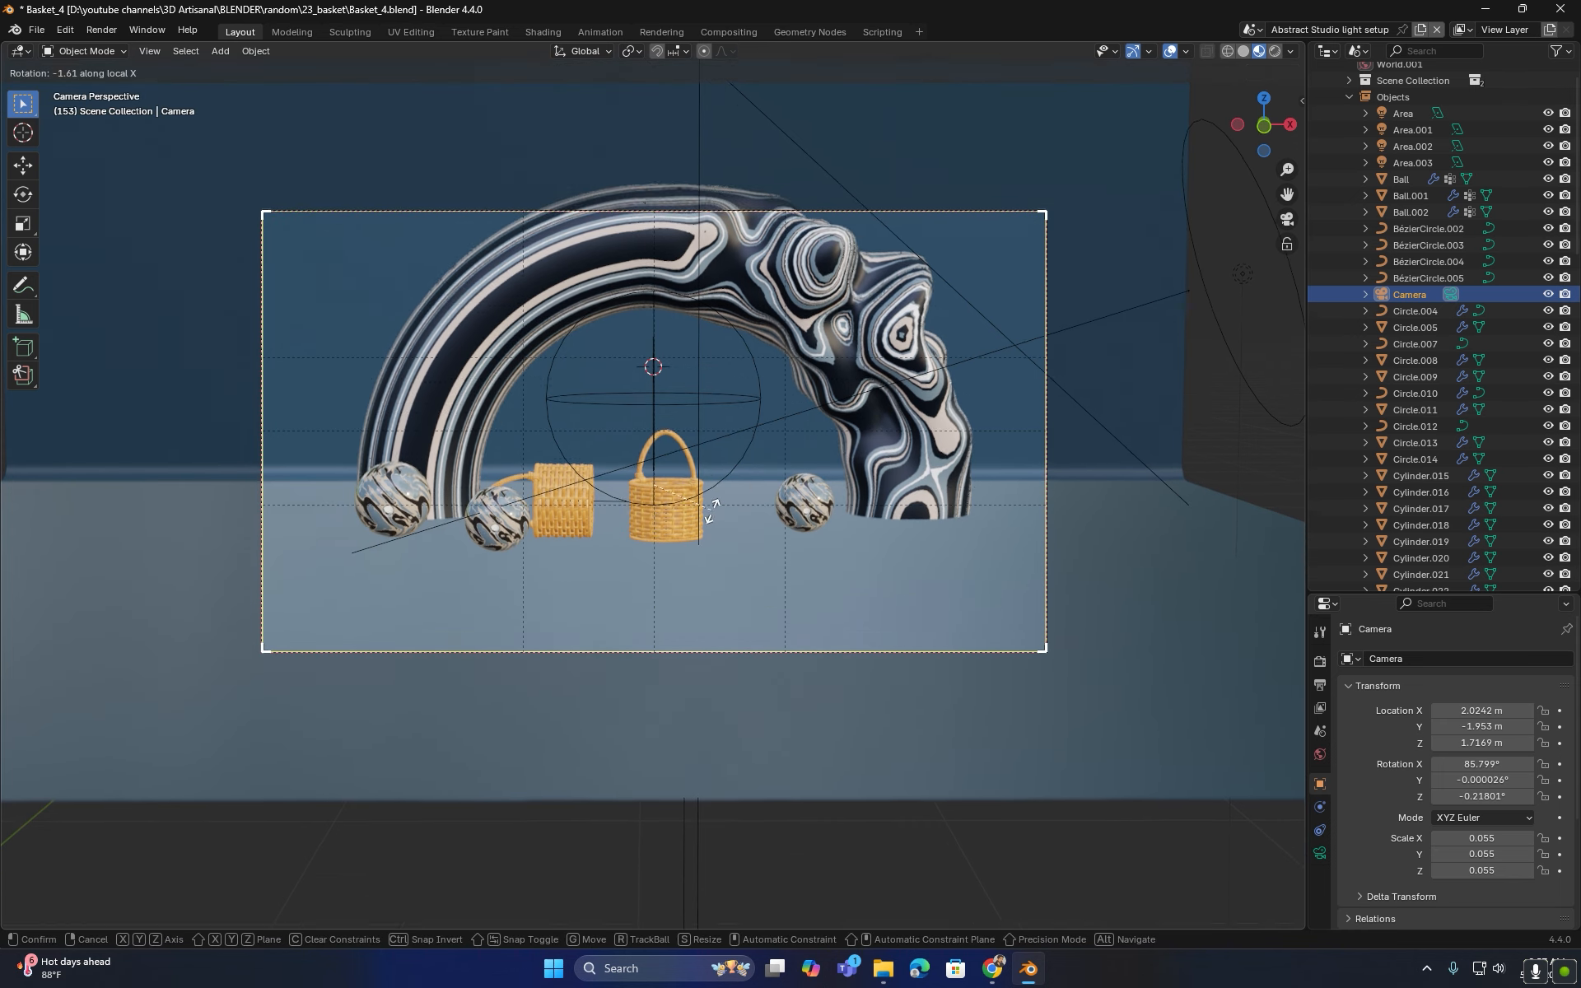
click(712, 495)
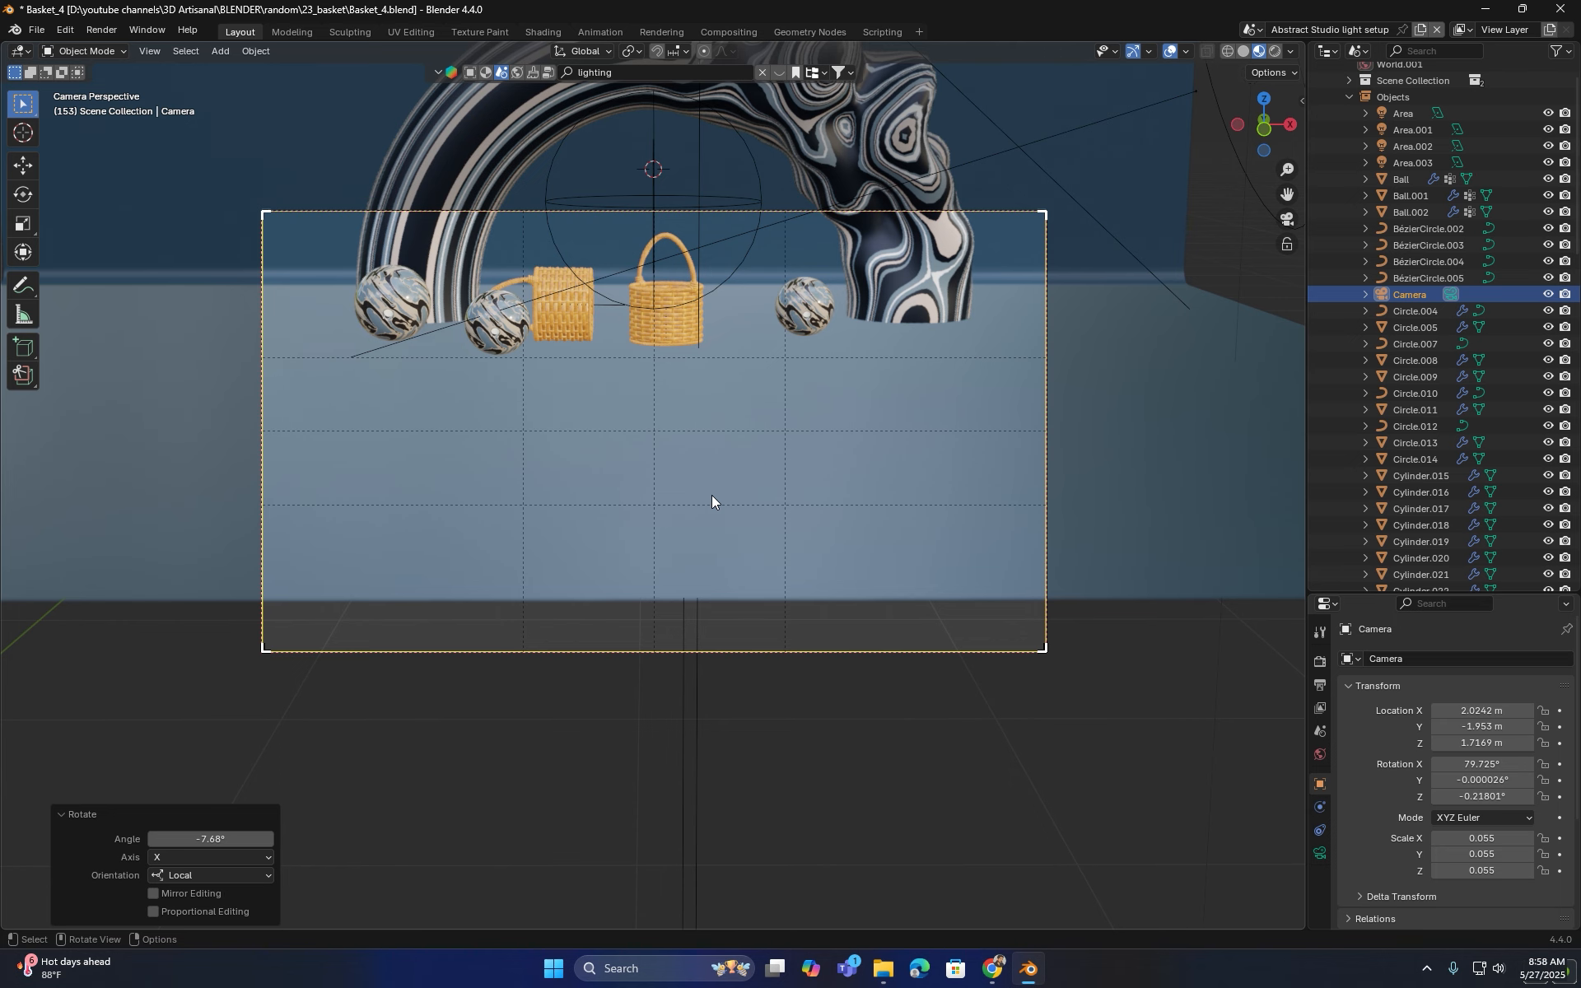
key(g)
key(z)
click(708, 429)
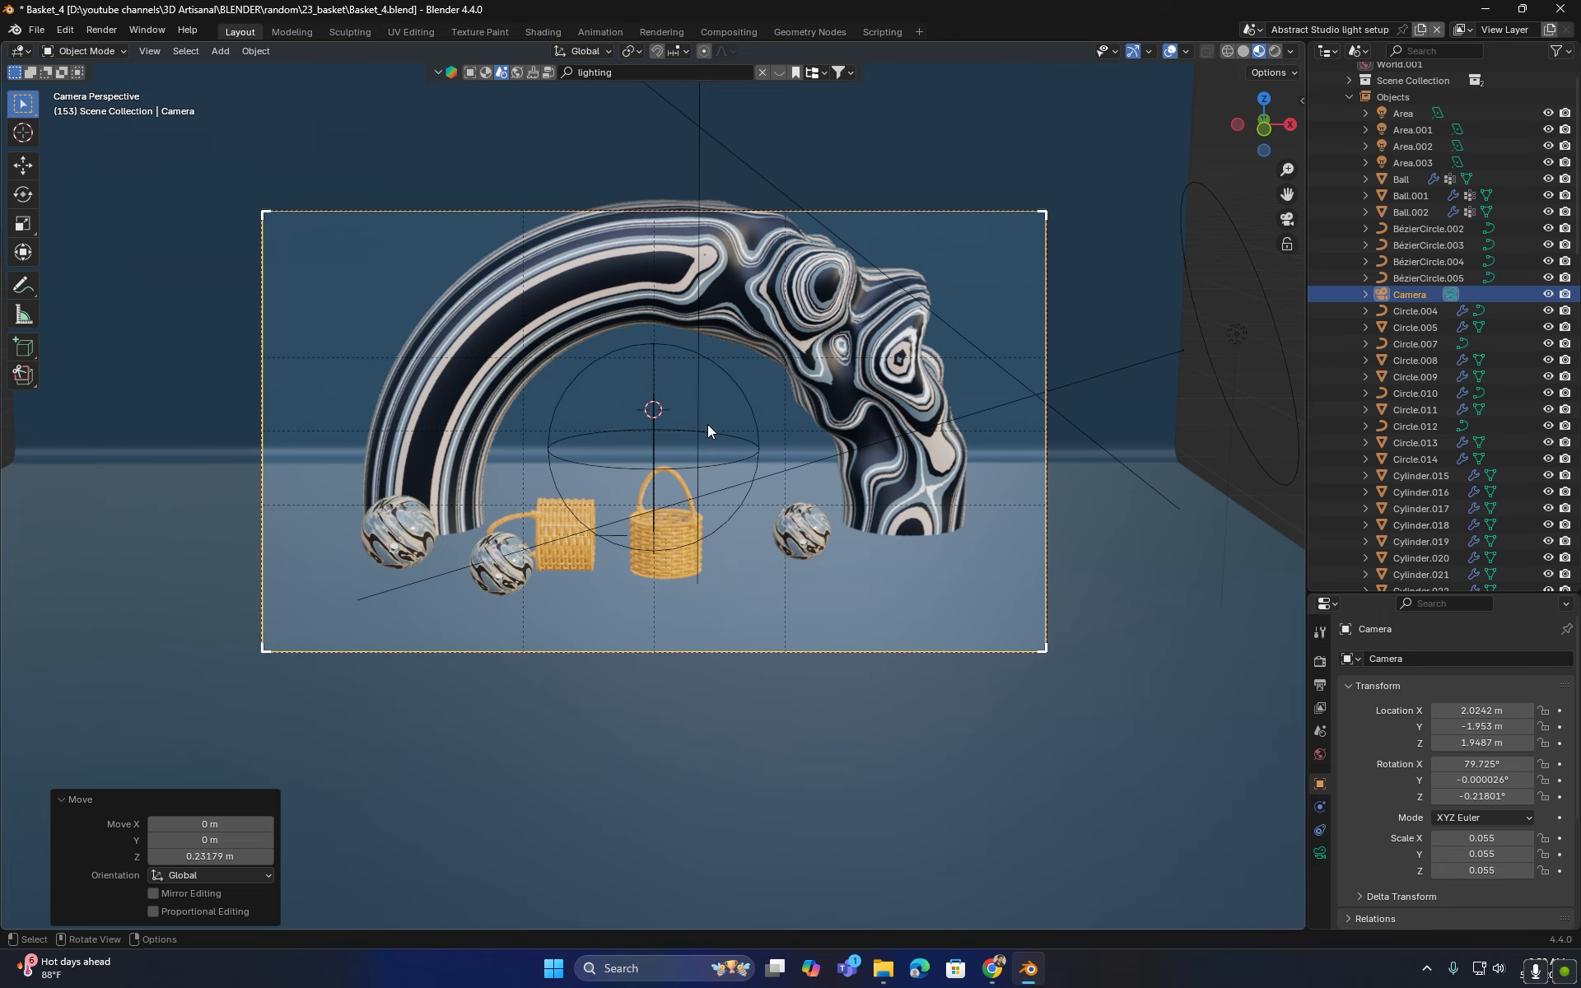
- Tilt the camera down a further 4.85° on its local X axis and raise it about 0.077 m
key(r)
key(x)
key(x)
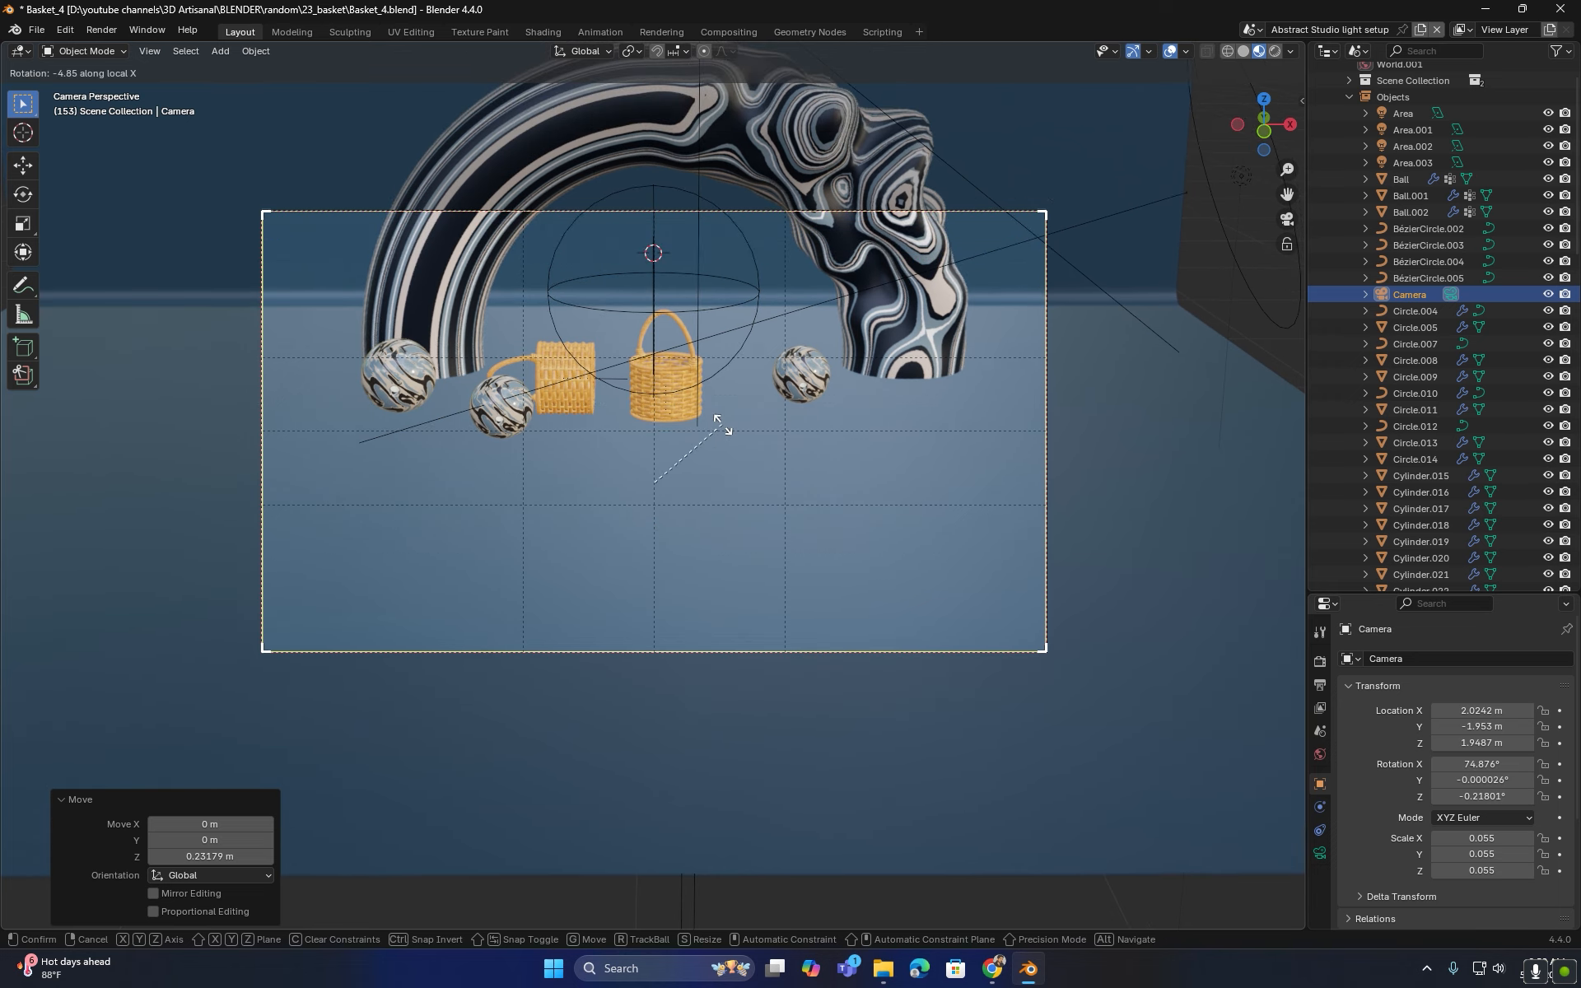
click(722, 420)
key(g)
key(z)
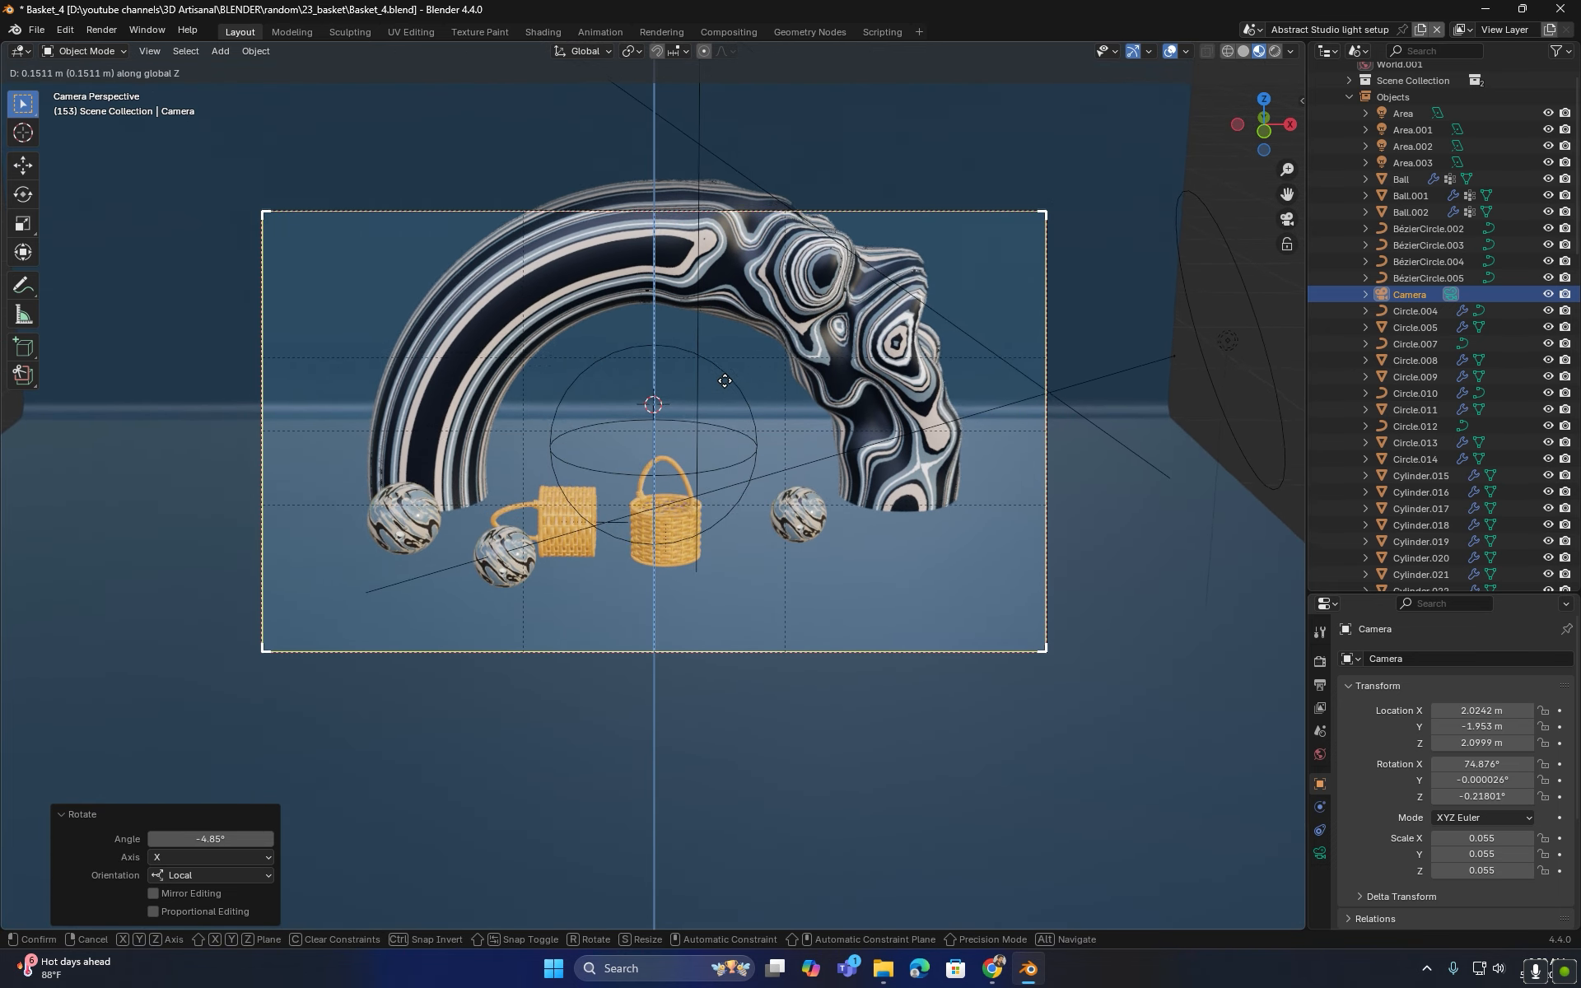
click(727, 409)
- Move the camera closer to the baskets along its local Z axis by about -0.894 m
key(g)
key(z)
key(z)
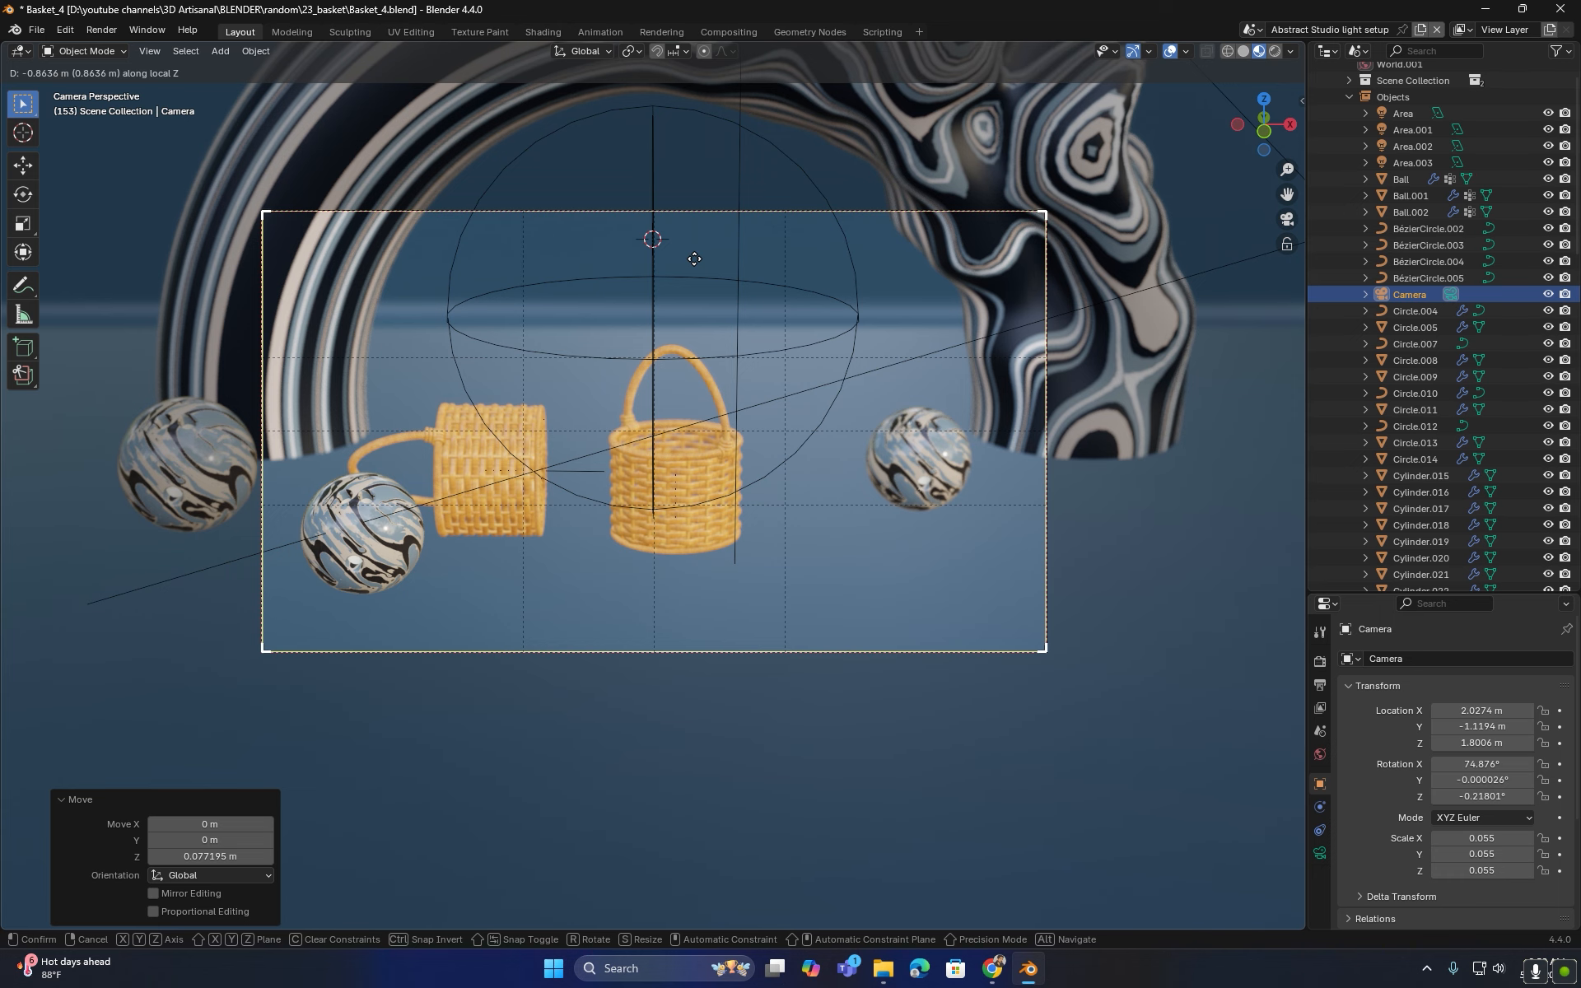
click(686, 281)
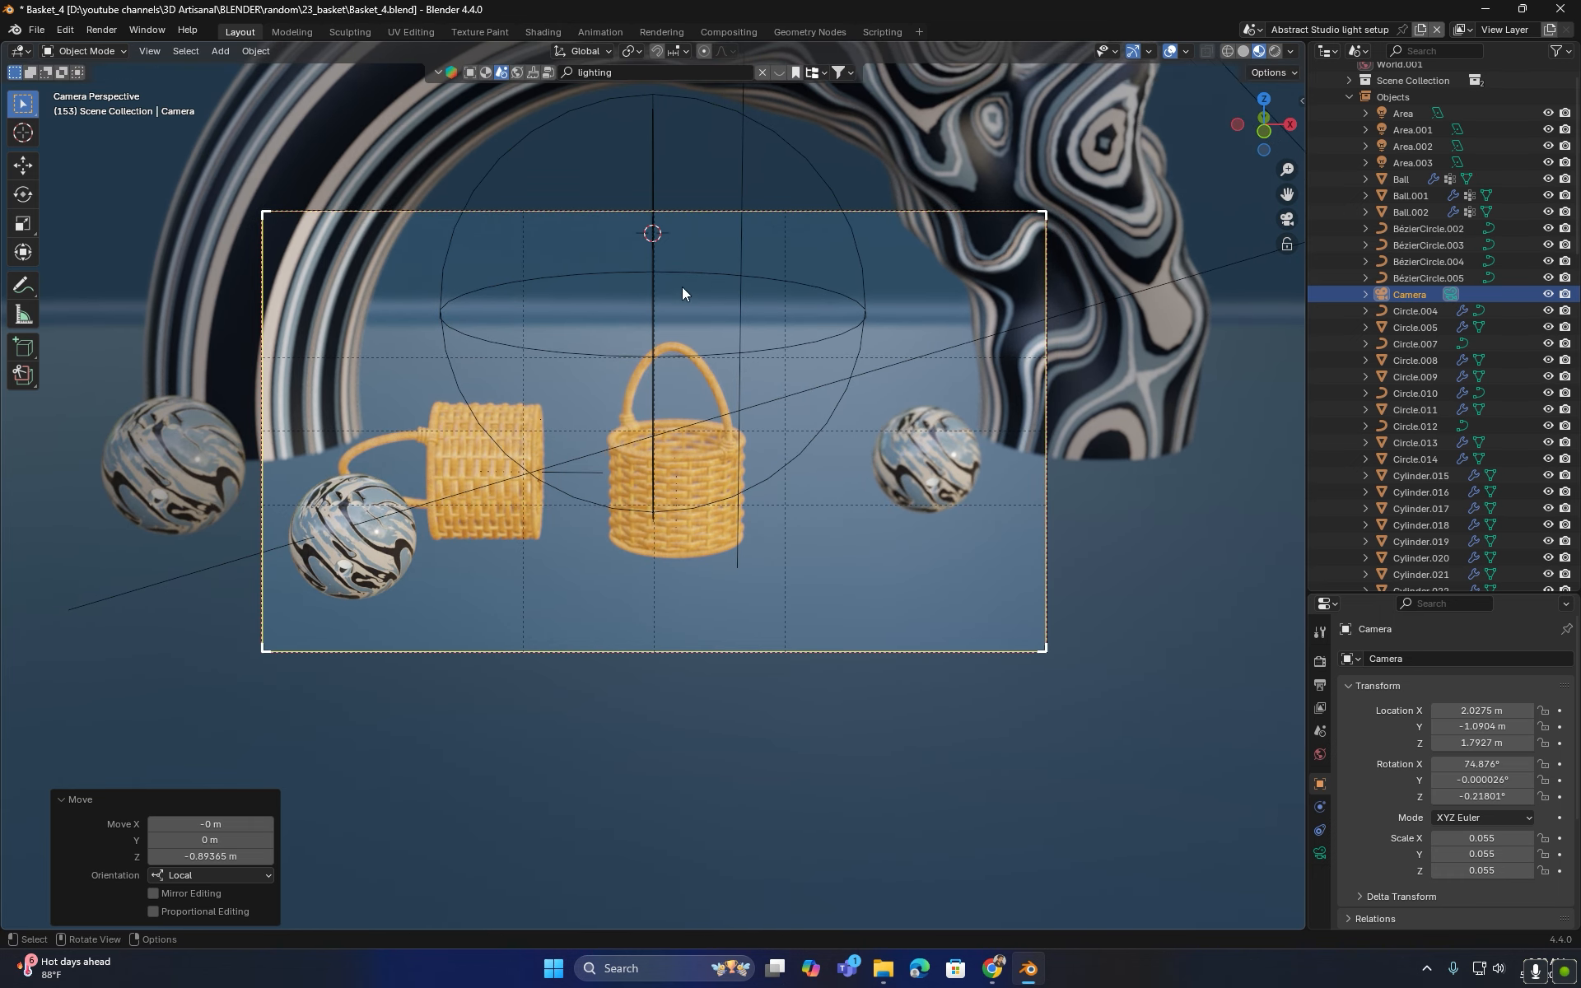
- Set the camera's depth of field to focus on Circle.009, part of the upright basket, and inspect the basket's sharpness
scroll(676, 531, up, 5)
click(713, 416)
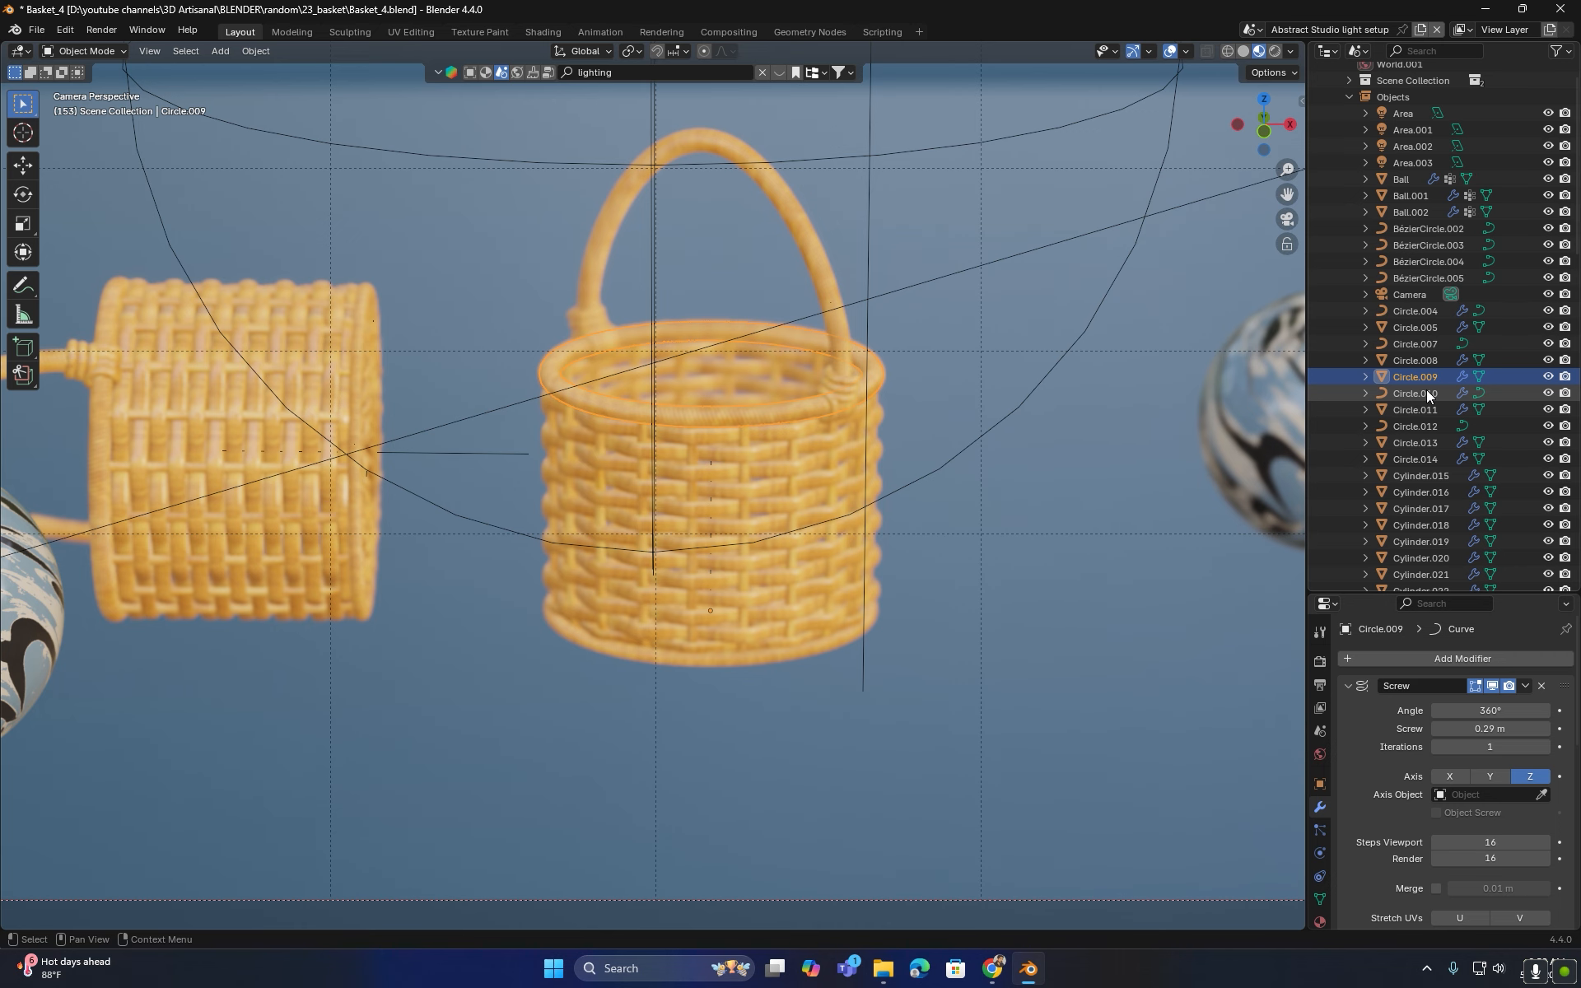
scroll(904, 467, down, 6)
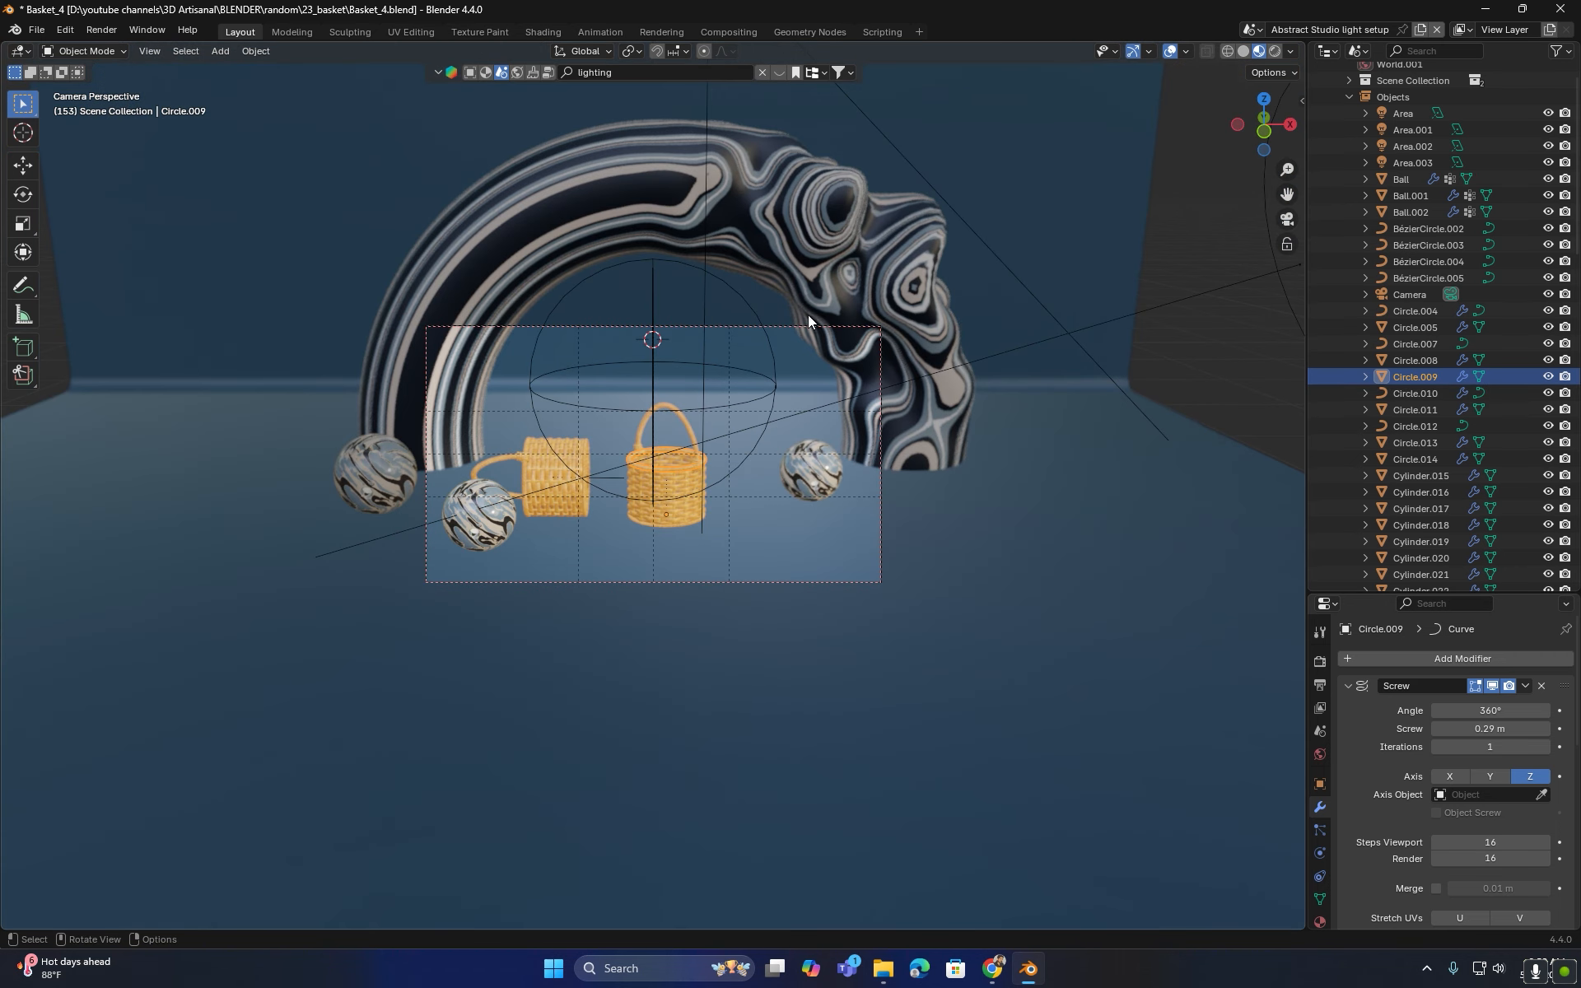
click(781, 327)
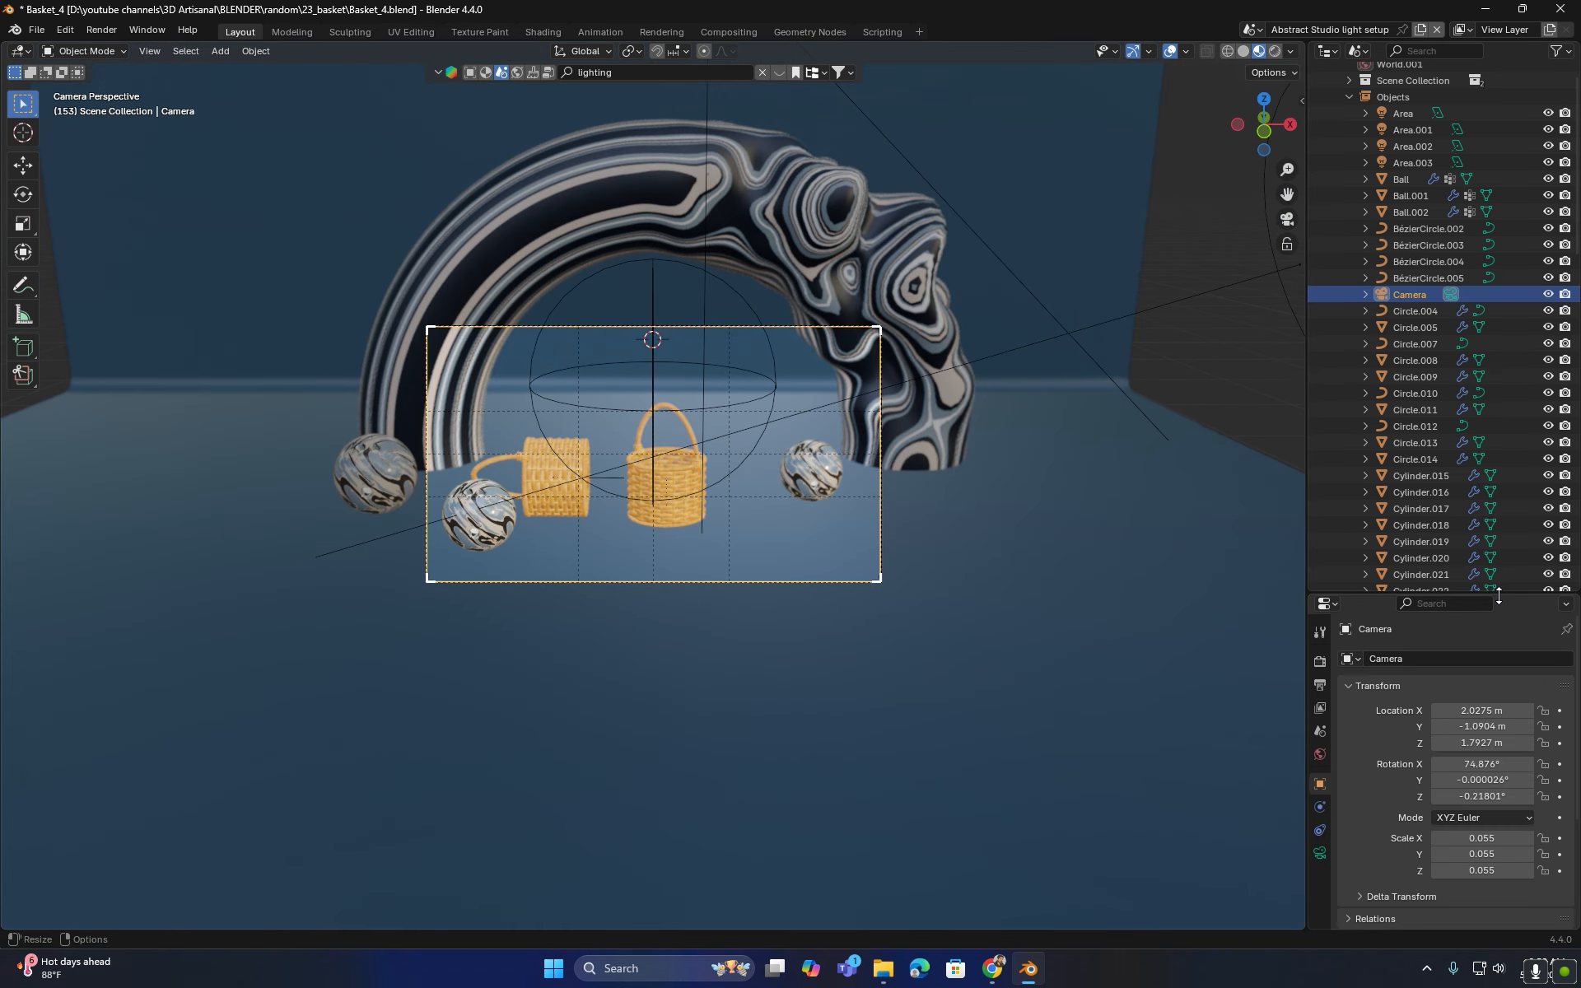
drag(1498, 596, 1498, 358)
click(1320, 616)
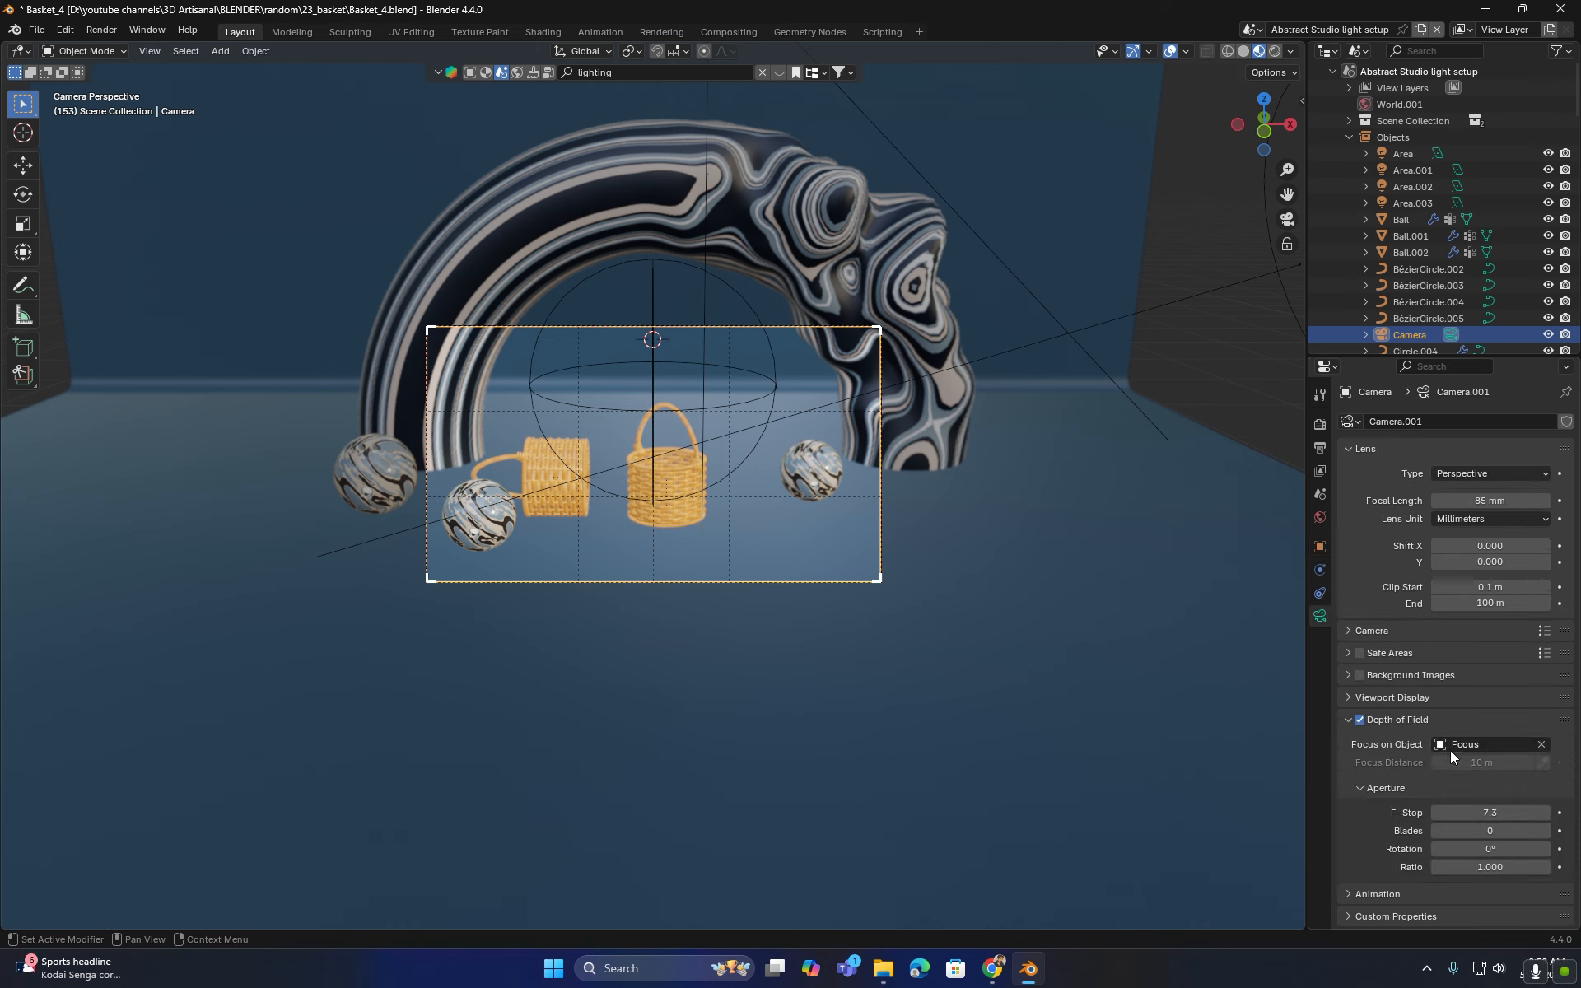
click(1474, 745)
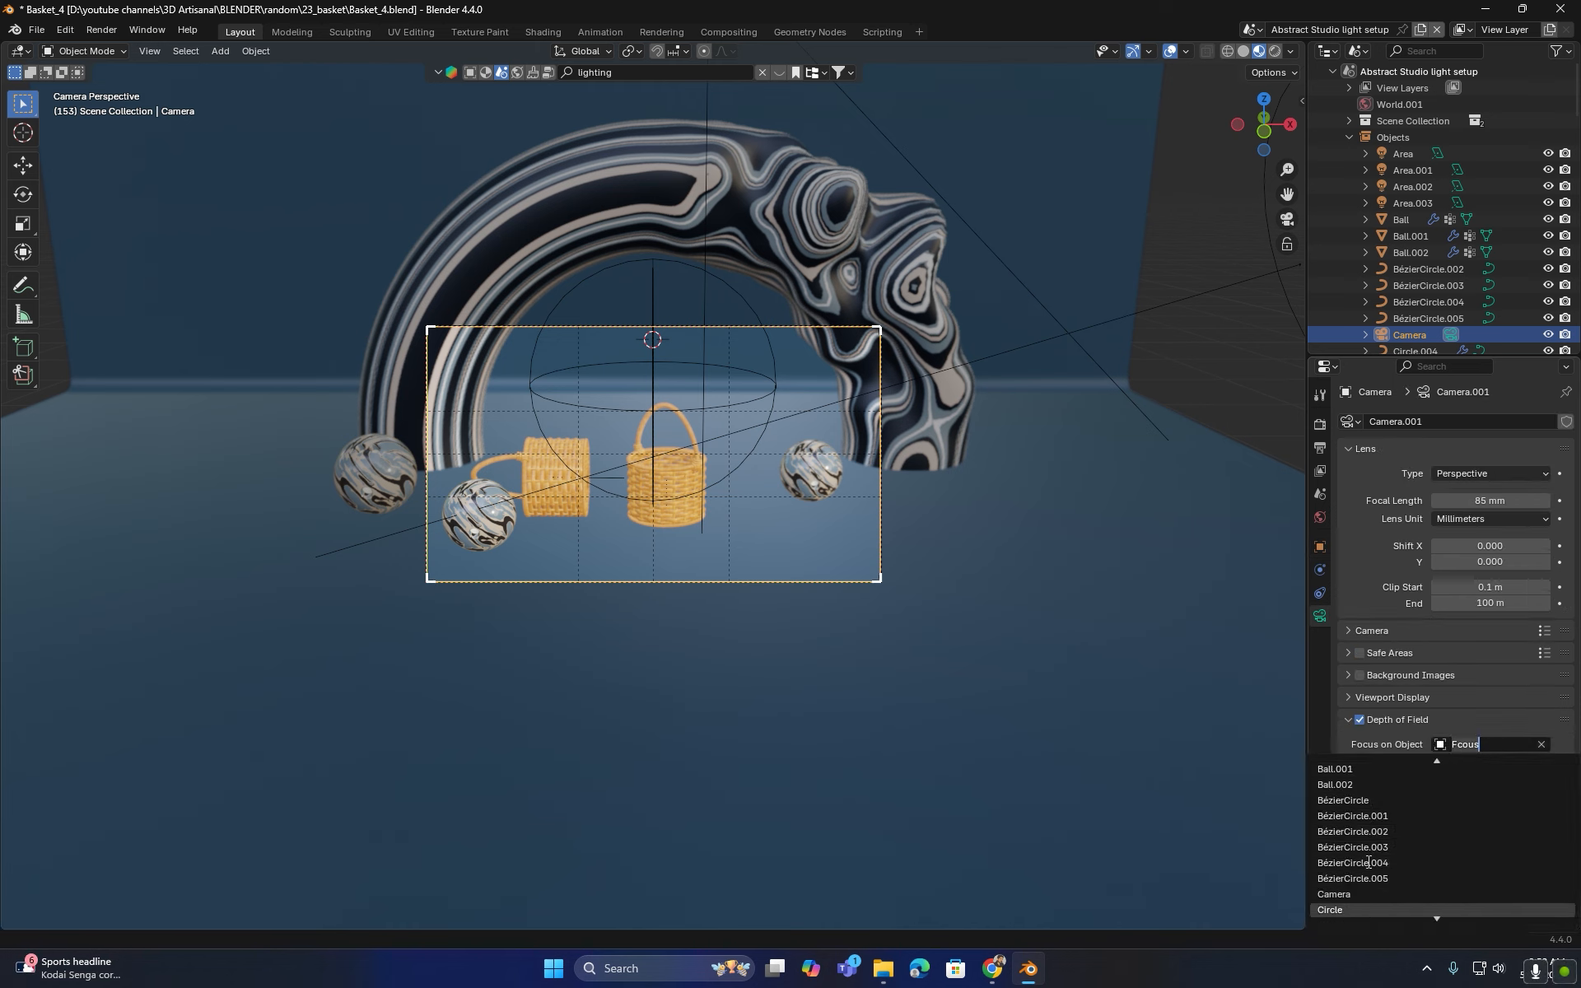
scroll(1376, 868, down, 7)
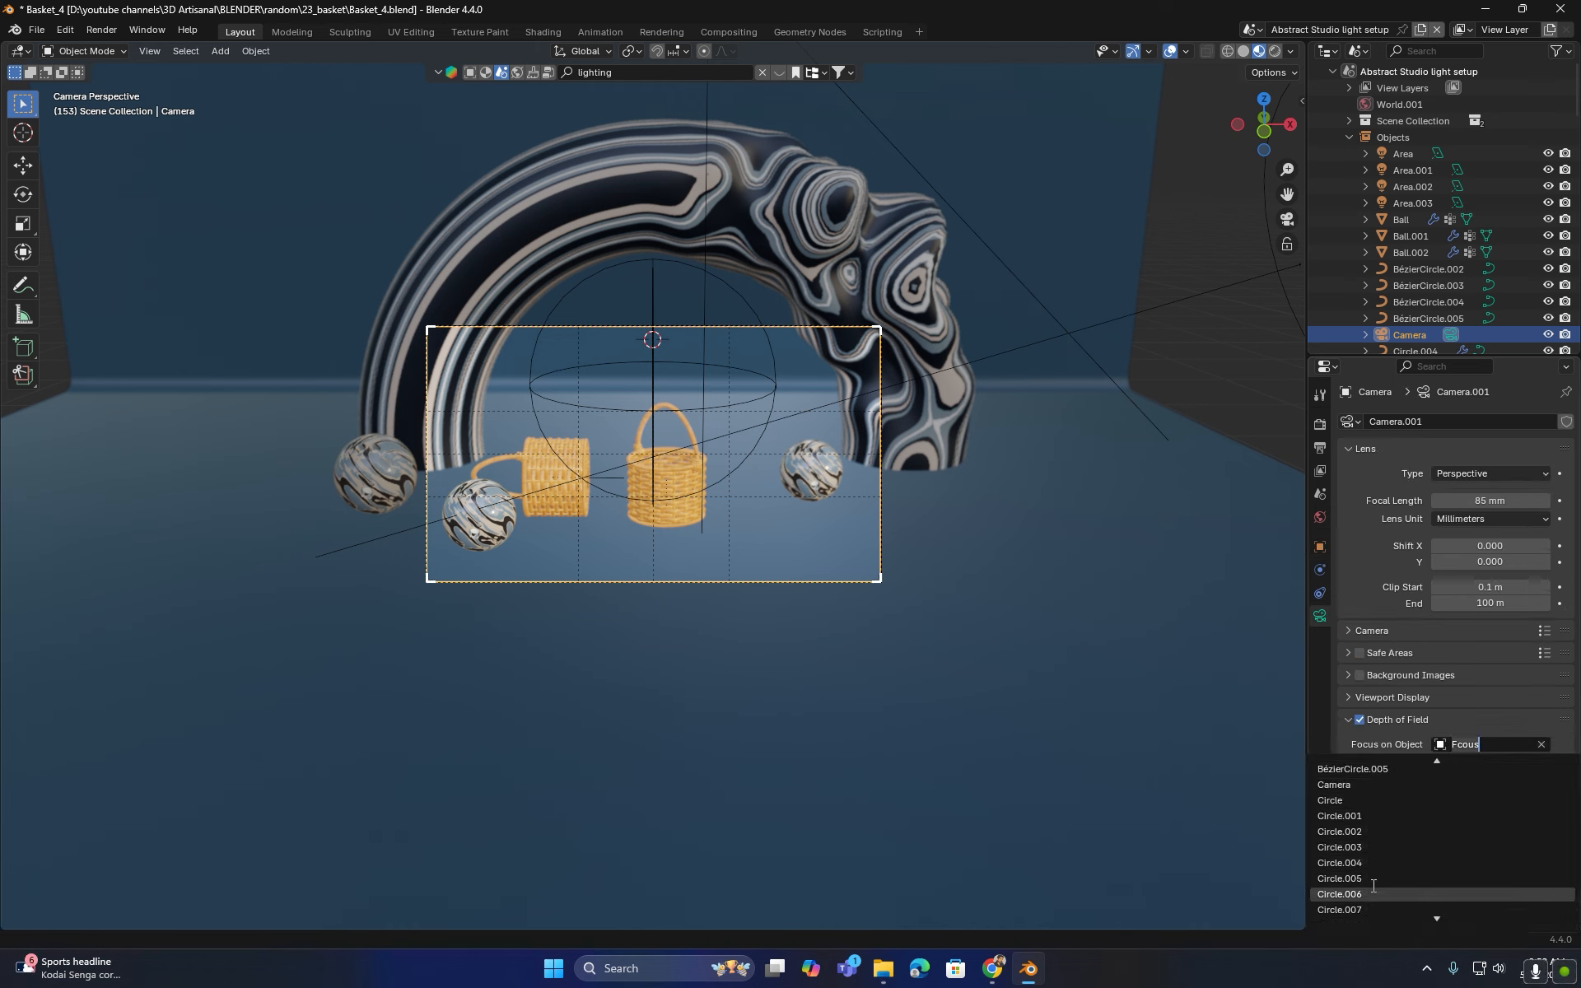
scroll(1362, 901, down, 2)
click(1357, 909)
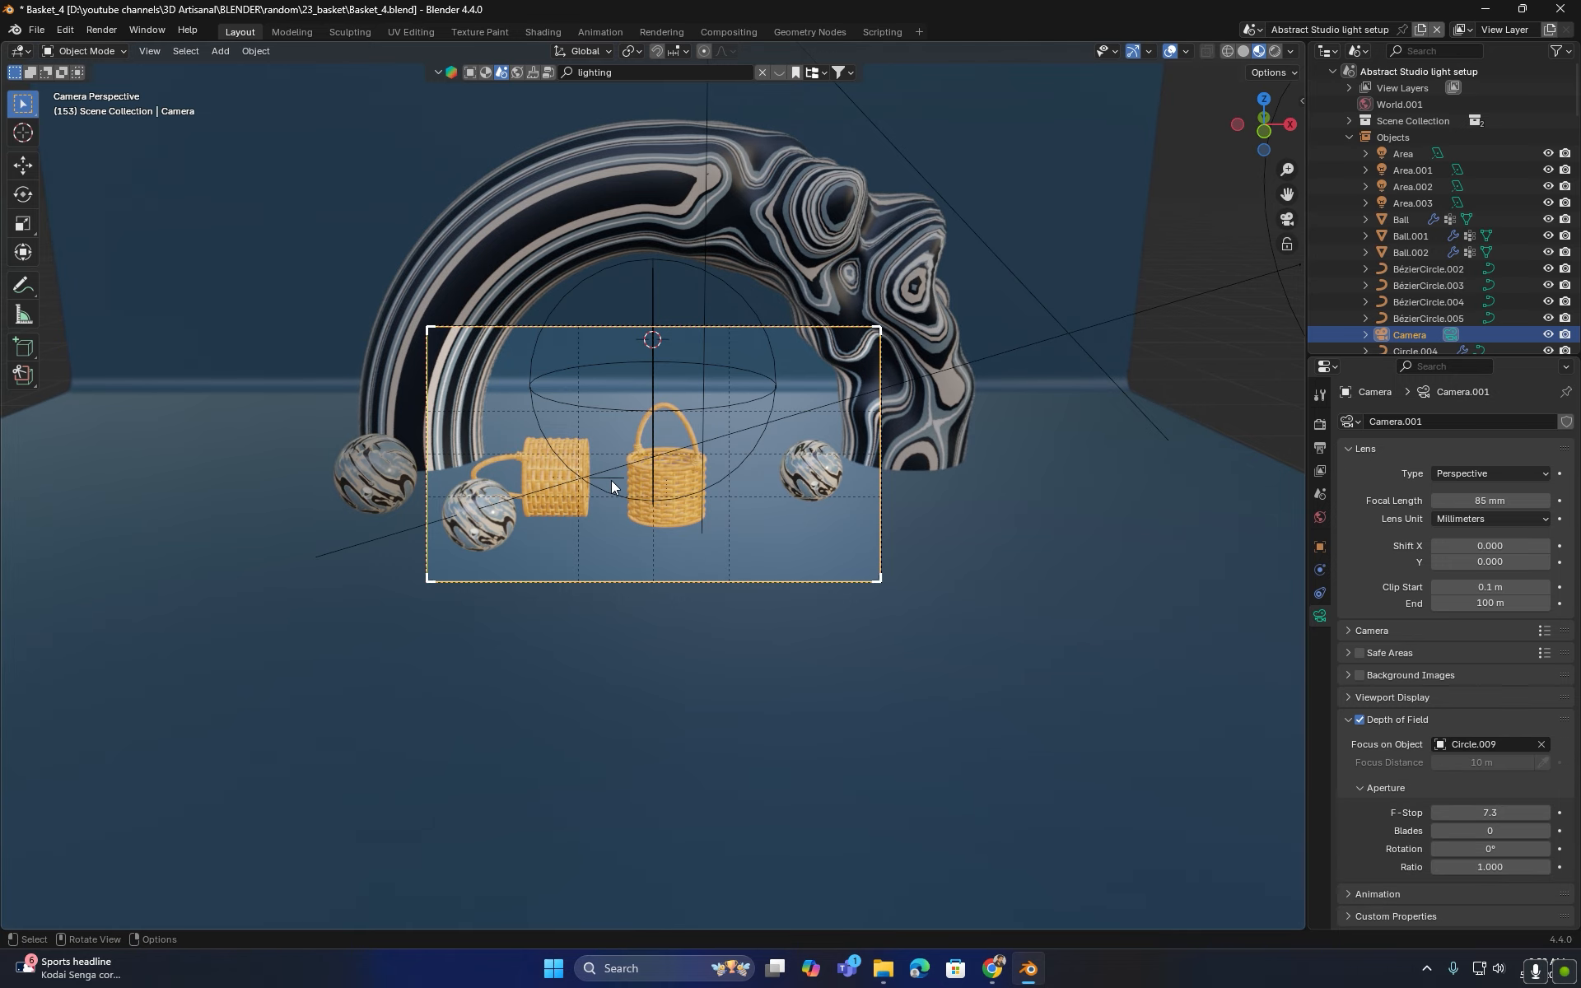
scroll(625, 487, up, 8)
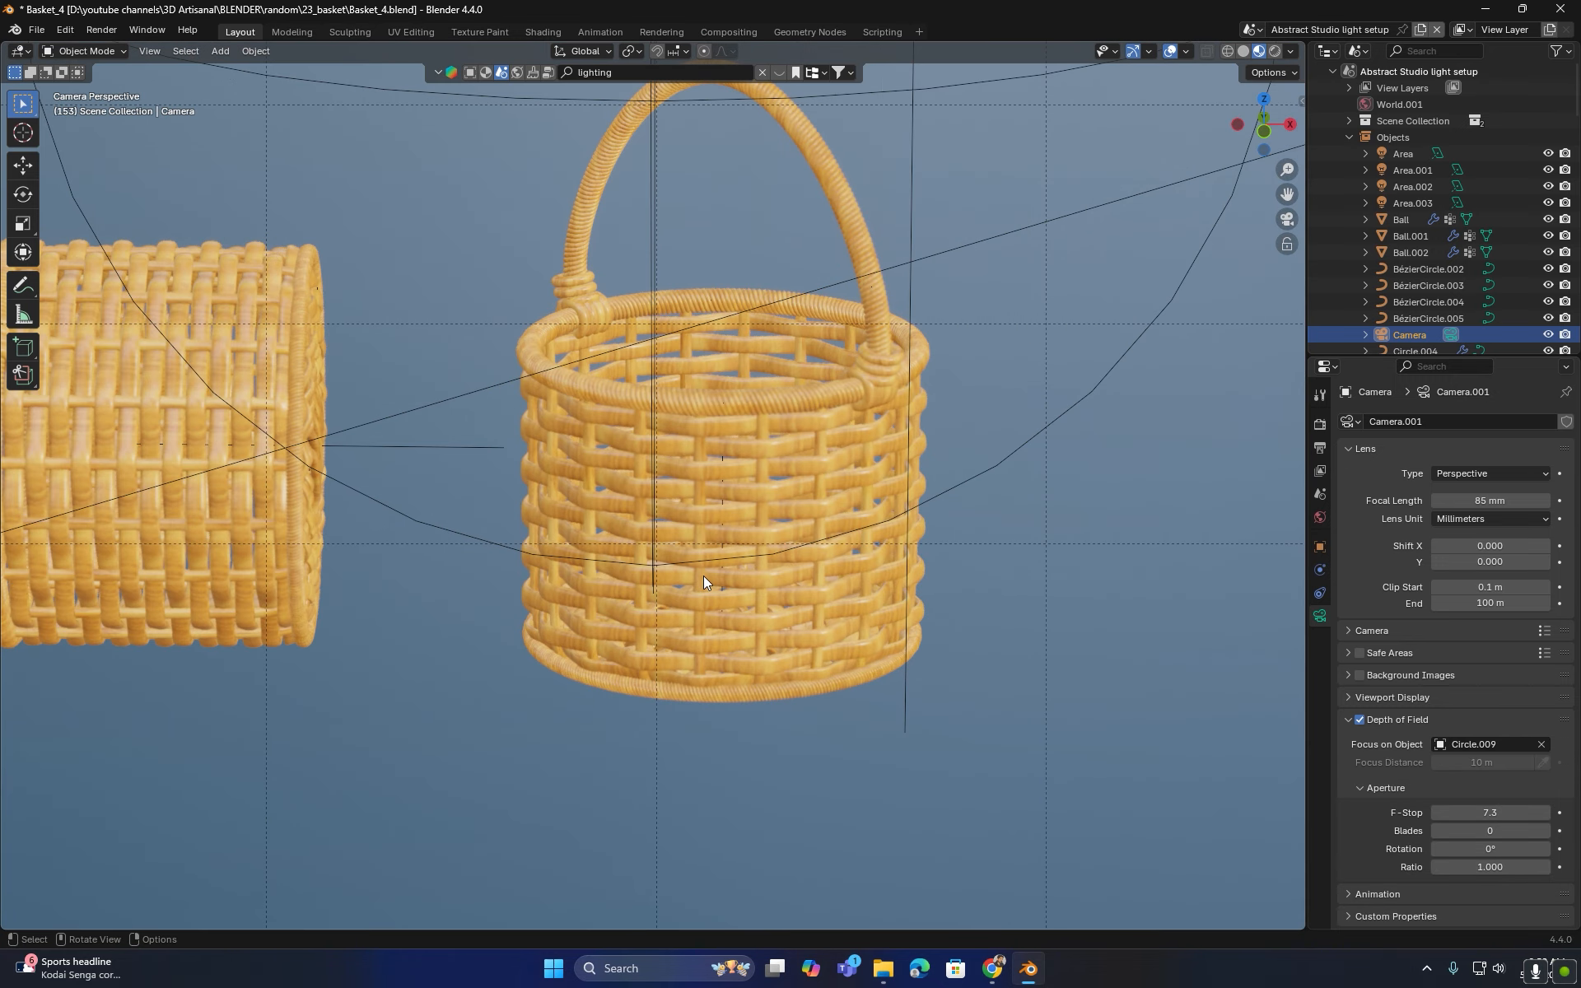
scroll(703, 581, down, 8)
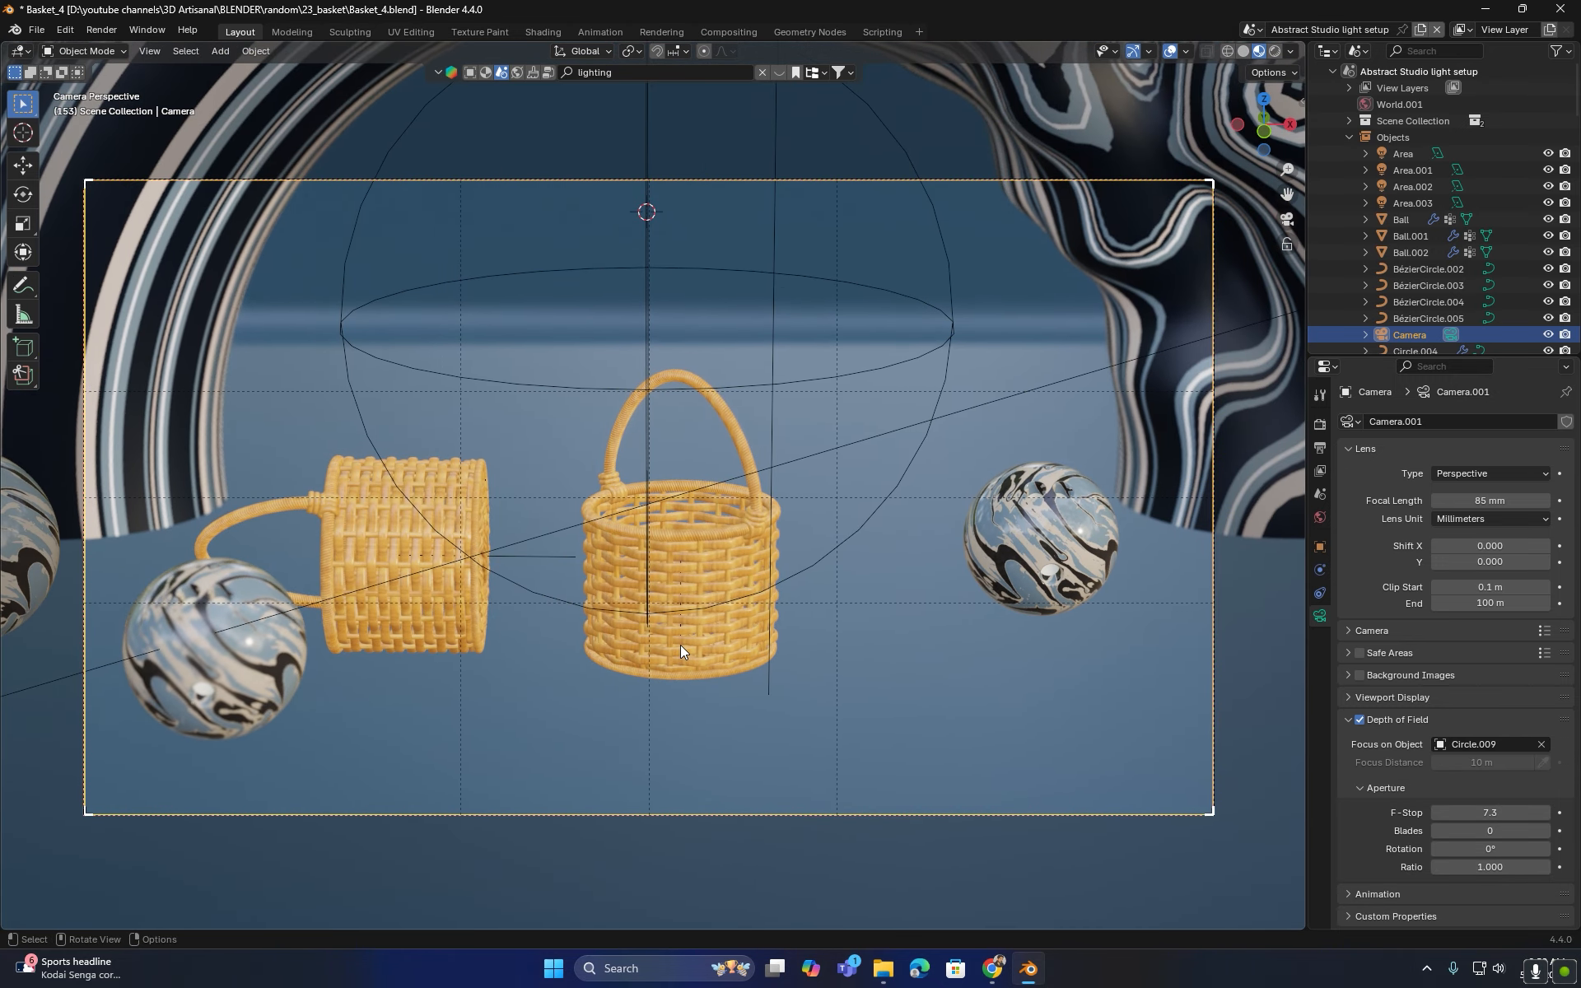
- Review the output format, the render engine choice, and the render sampling and denoise settings
click(1320, 447)
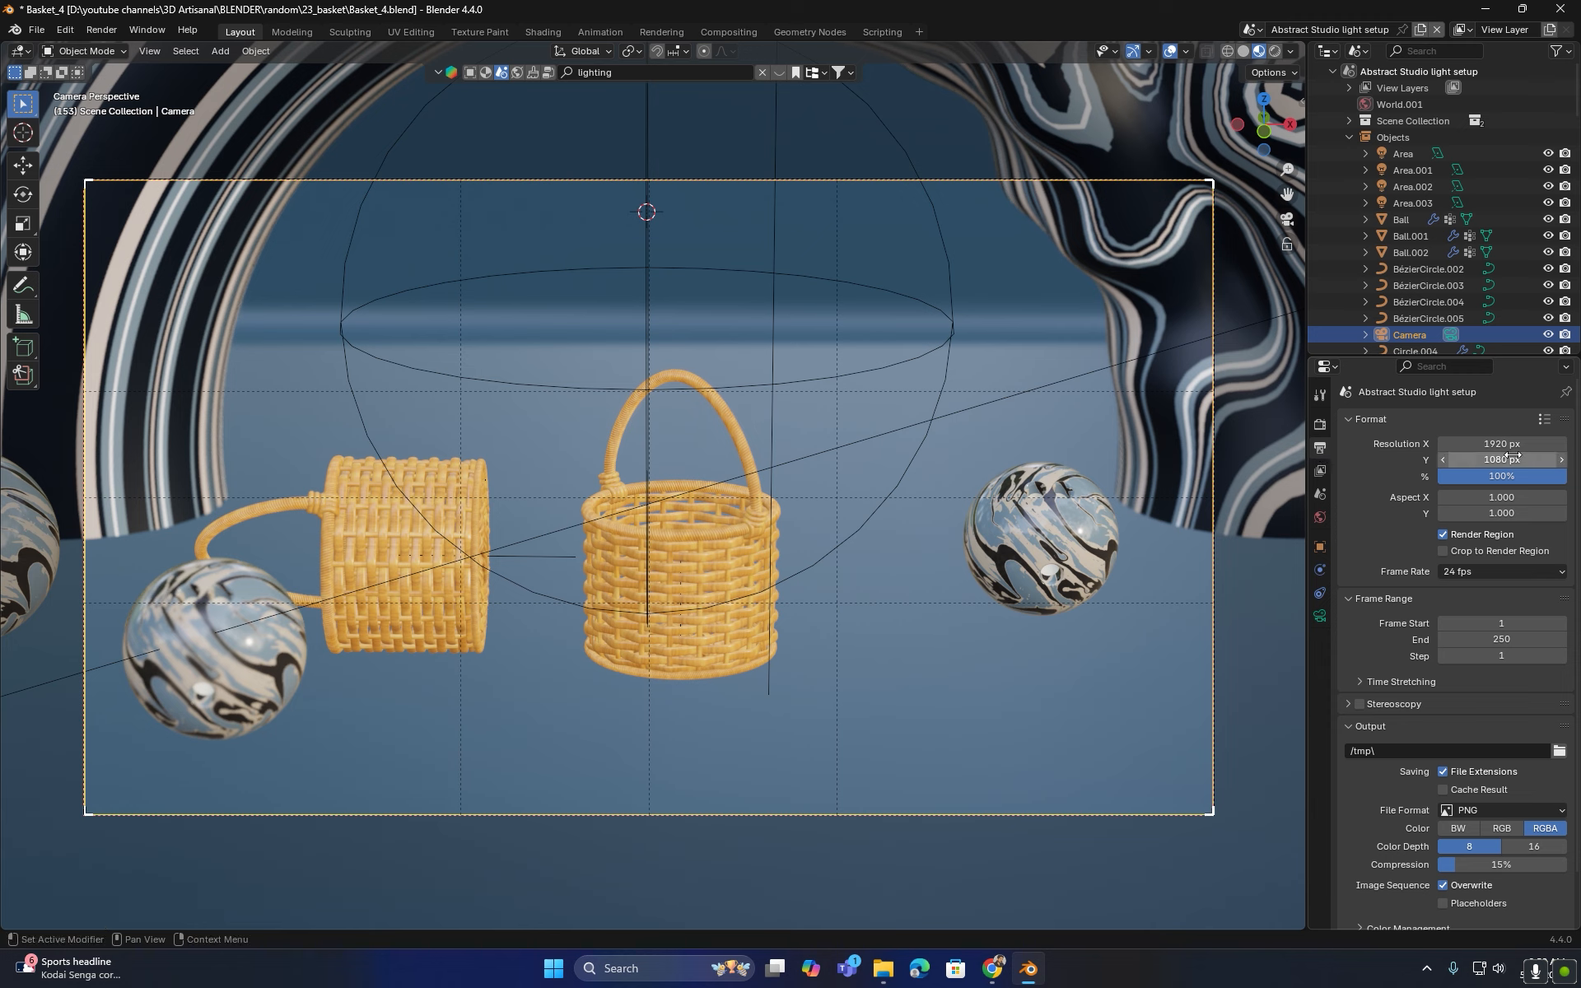
click(1320, 423)
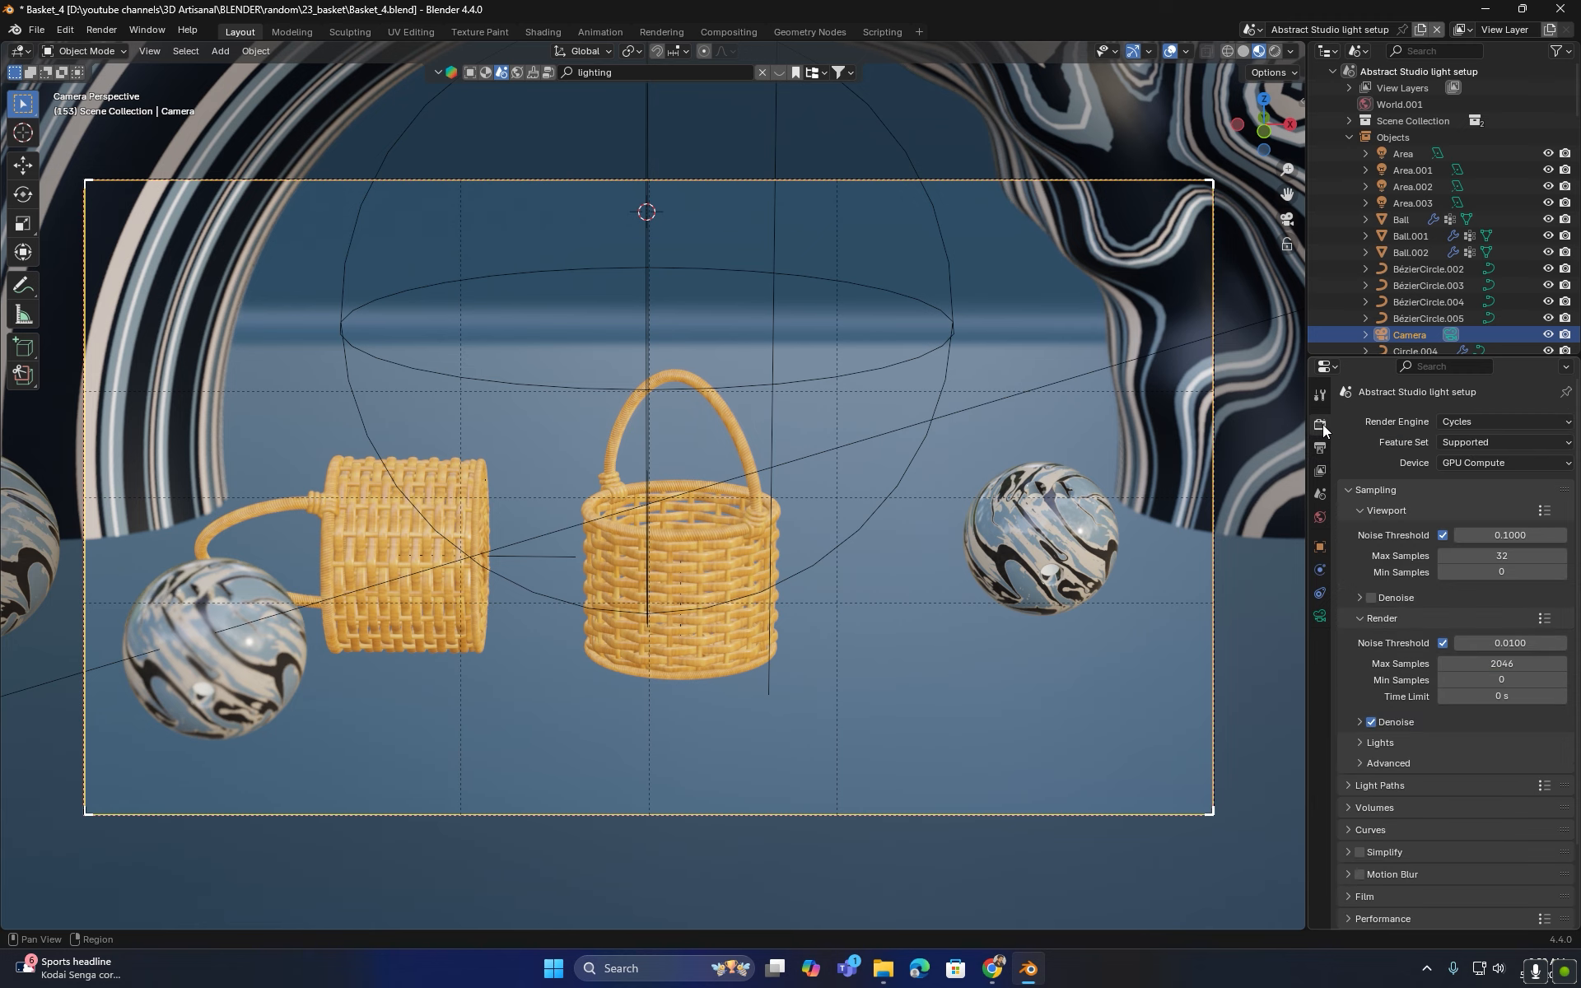
click(1471, 423)
click(1469, 481)
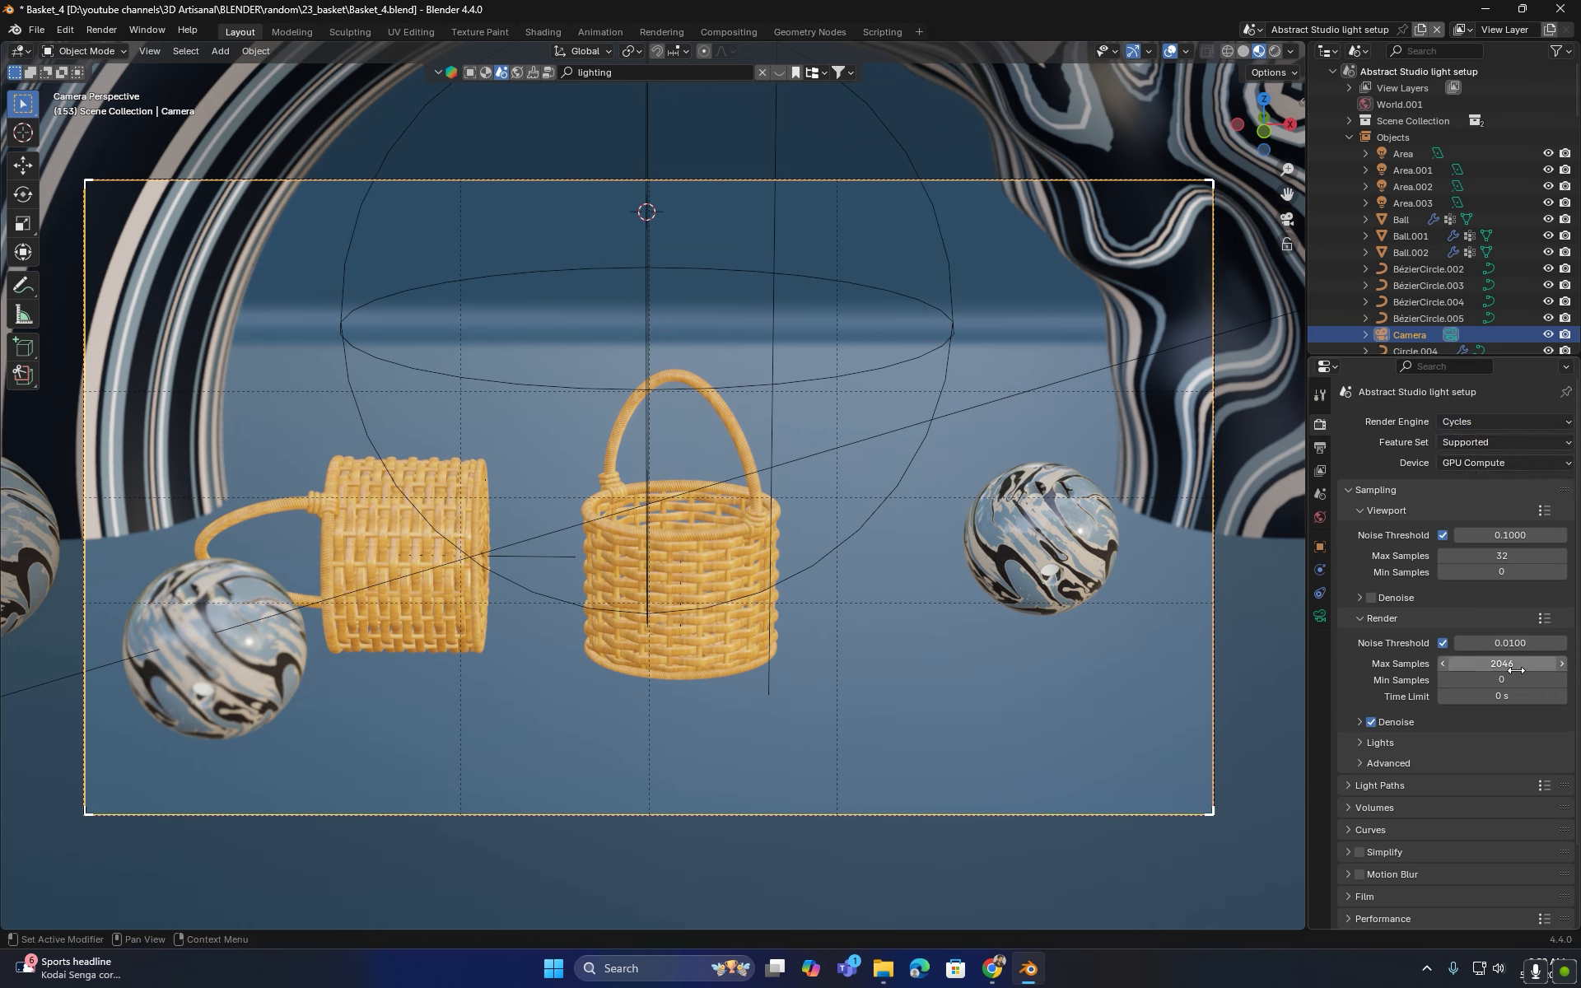
click(1359, 723)
click(1360, 724)
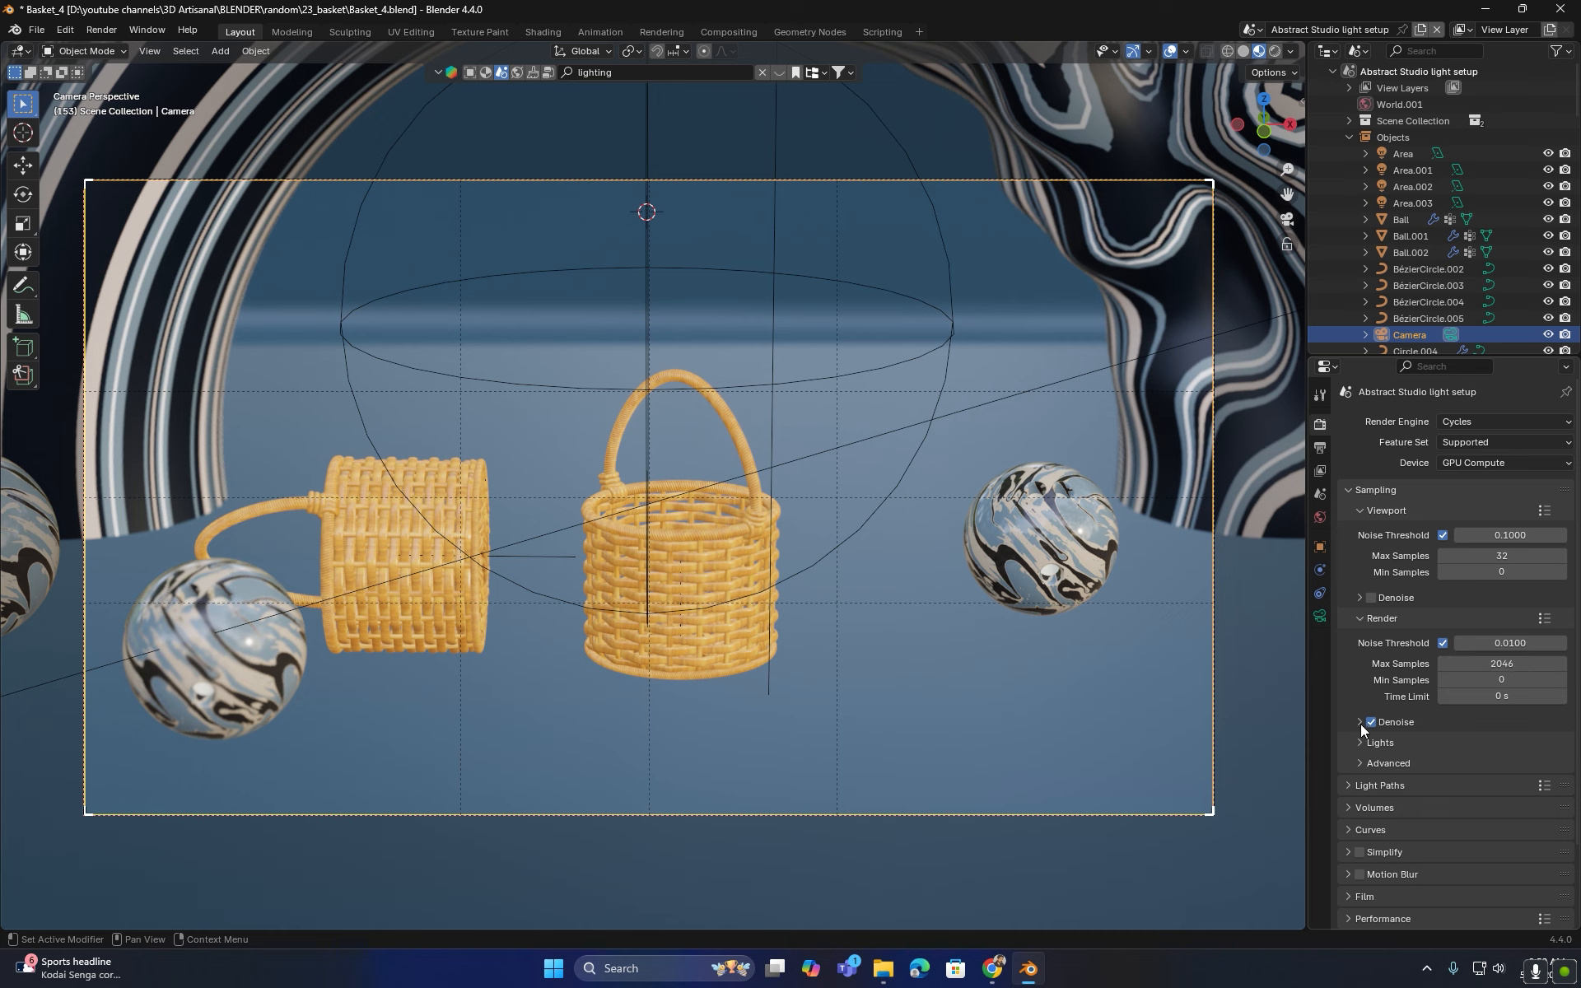